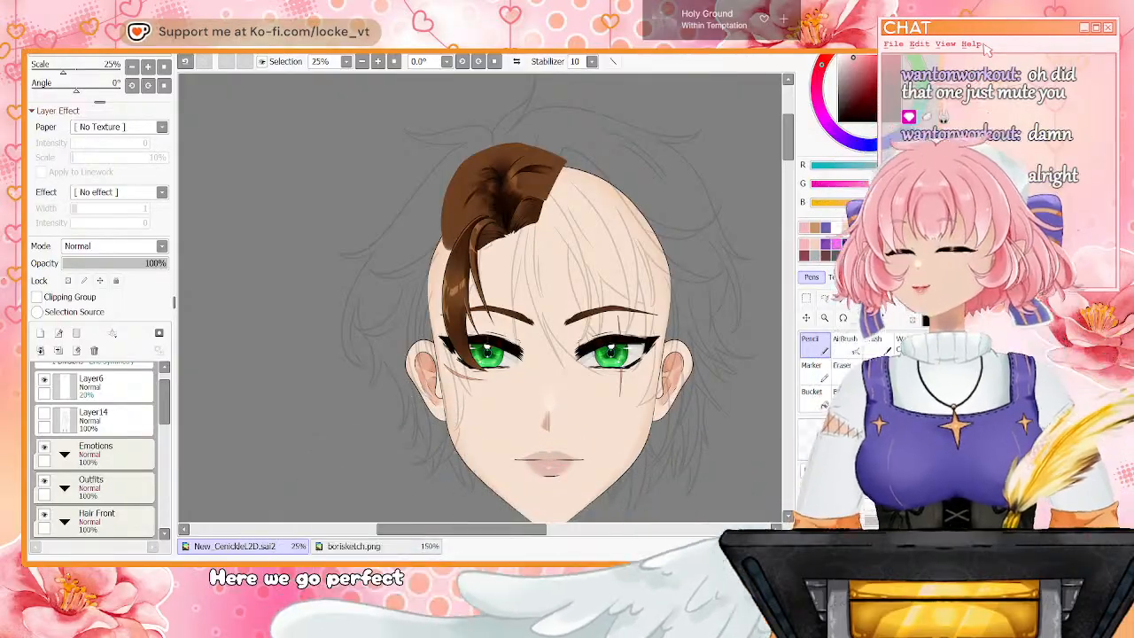
Fit the whole canvas in view and show the outfit sketch on Layer14
left_click(394, 61)
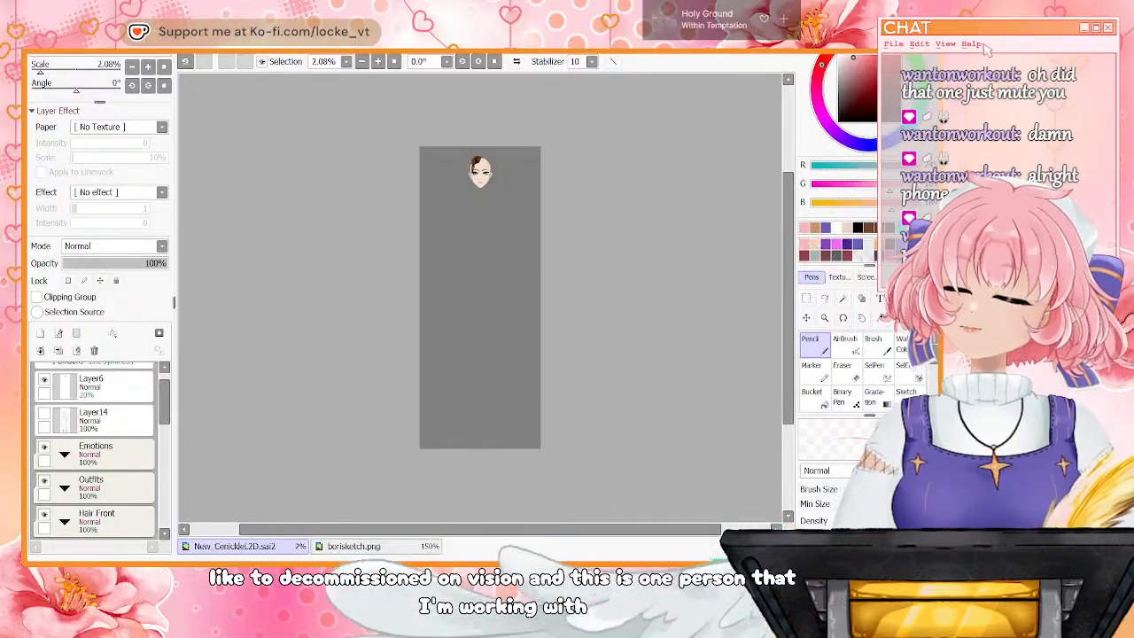
left_click(44, 414)
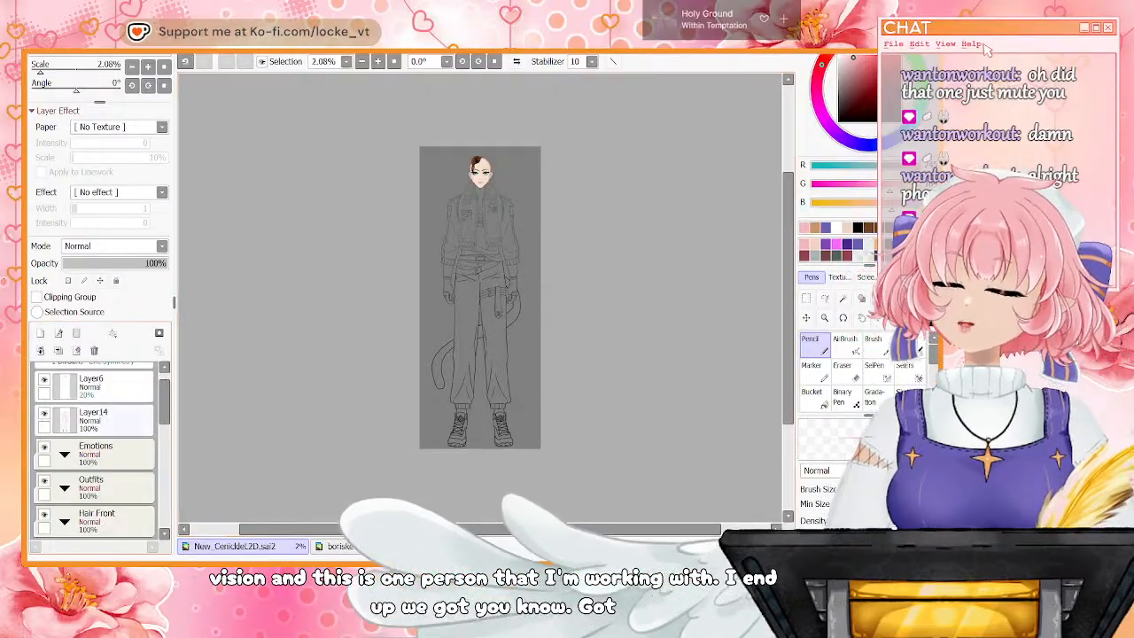
mouse_move(165, 402)
left_mouse_down()
mouse_move(165, 506)
mouse_move(165, 396)
left_mouse_up()
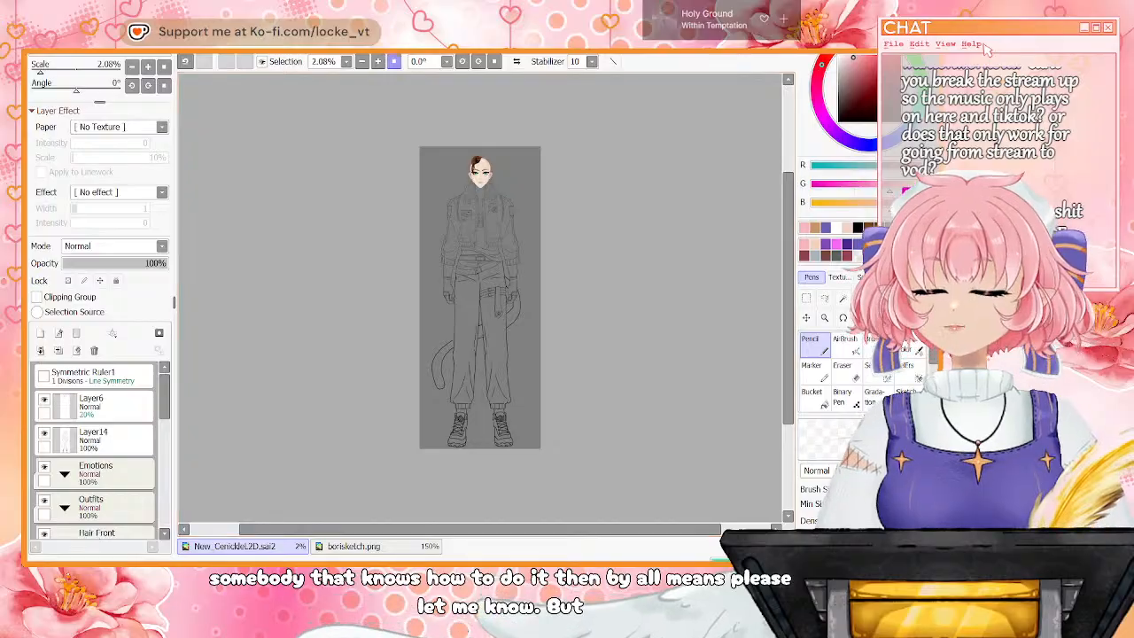
Examine the head up close and toggle Layer18 in the Hair Front folder to check its hair strand
key("ctrl+plus")
left_click_drag(787, 298, 787, 191)
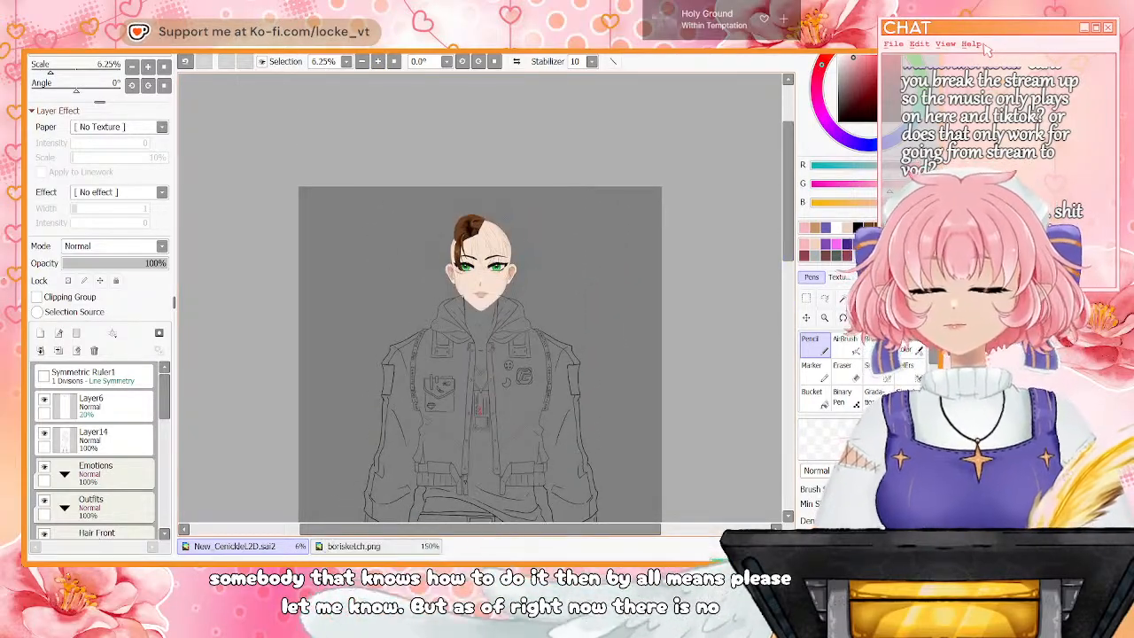
key("ctrl+plus")
key("ctrl+plus")
key("ctrl+plus")
key("ctrl+plus")
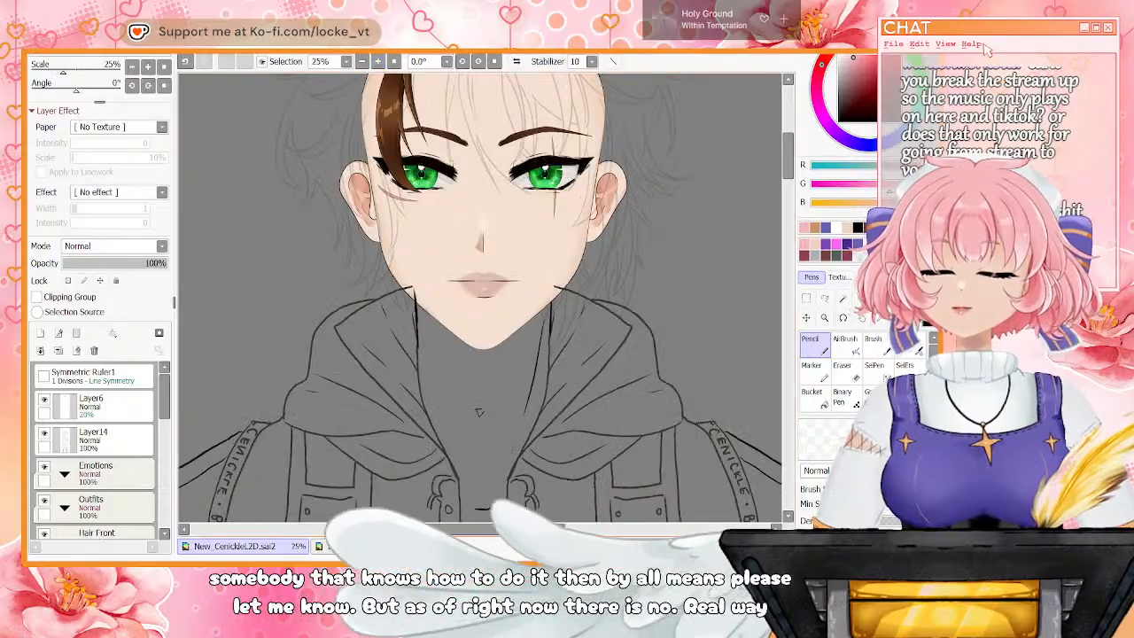
left_click_drag(788, 155, 787, 140)
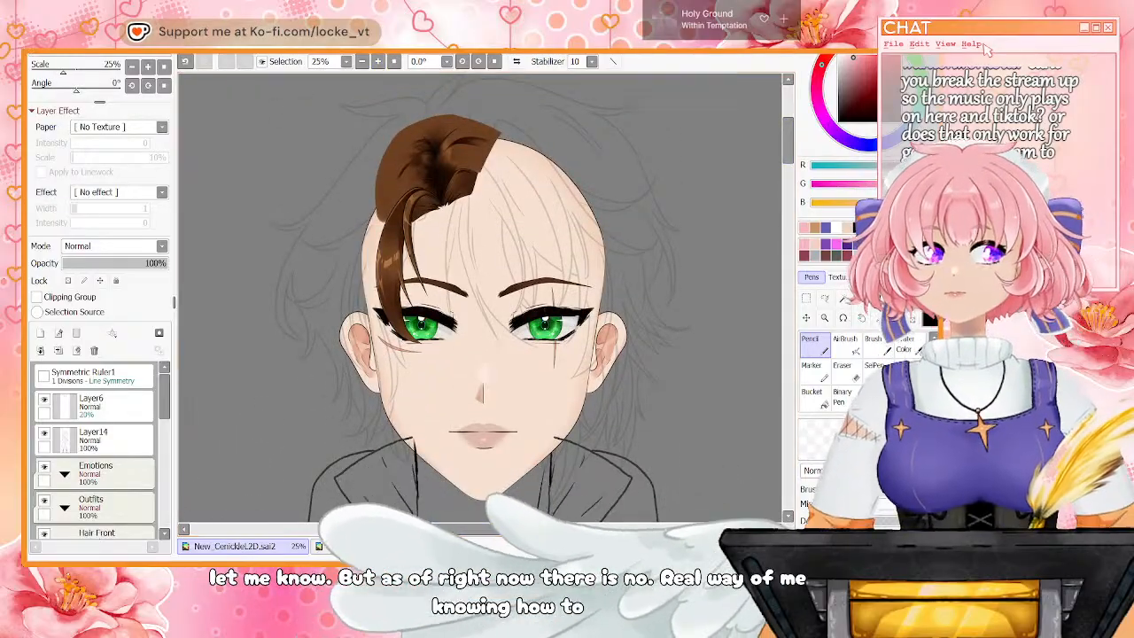
left_click_drag(480, 529, 478, 529)
left_click_drag(164, 397, 164, 436)
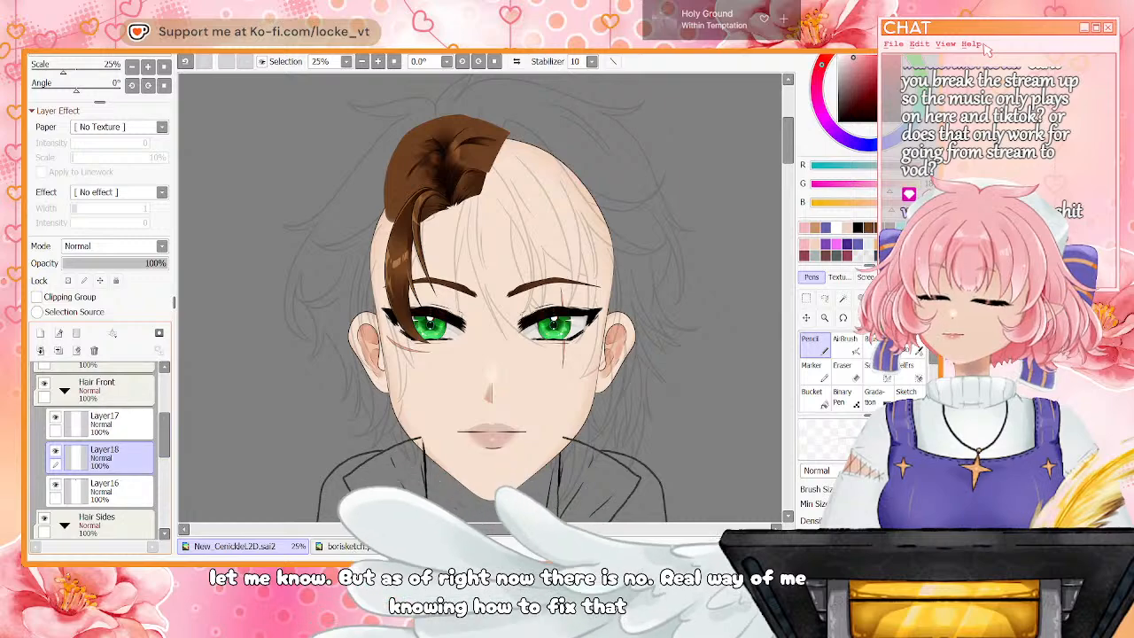
left_click(55, 451)
left_click(54, 450)
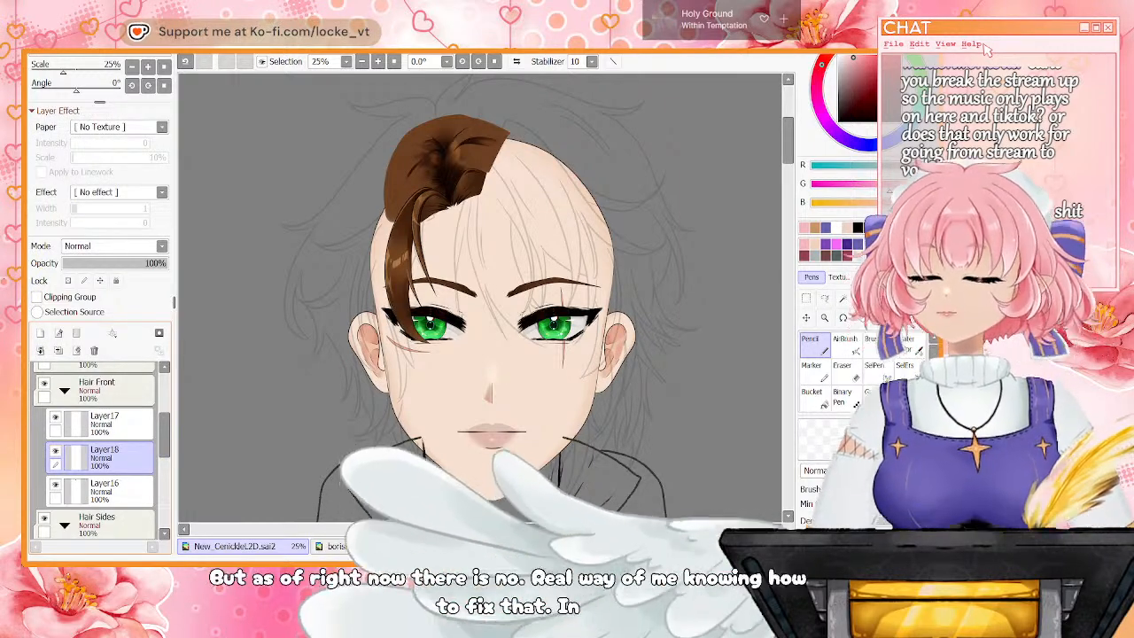
Review the full character in the borisketch.png reference and return to New_CenickleL2D.sai2
left_click(354, 547)
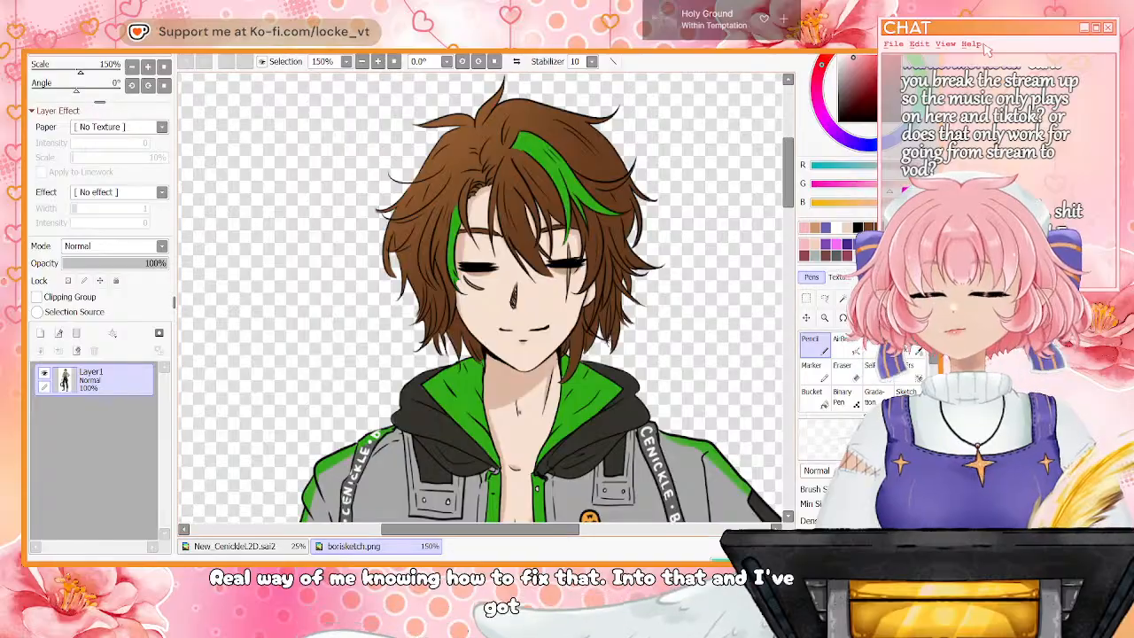
left_click(394, 61)
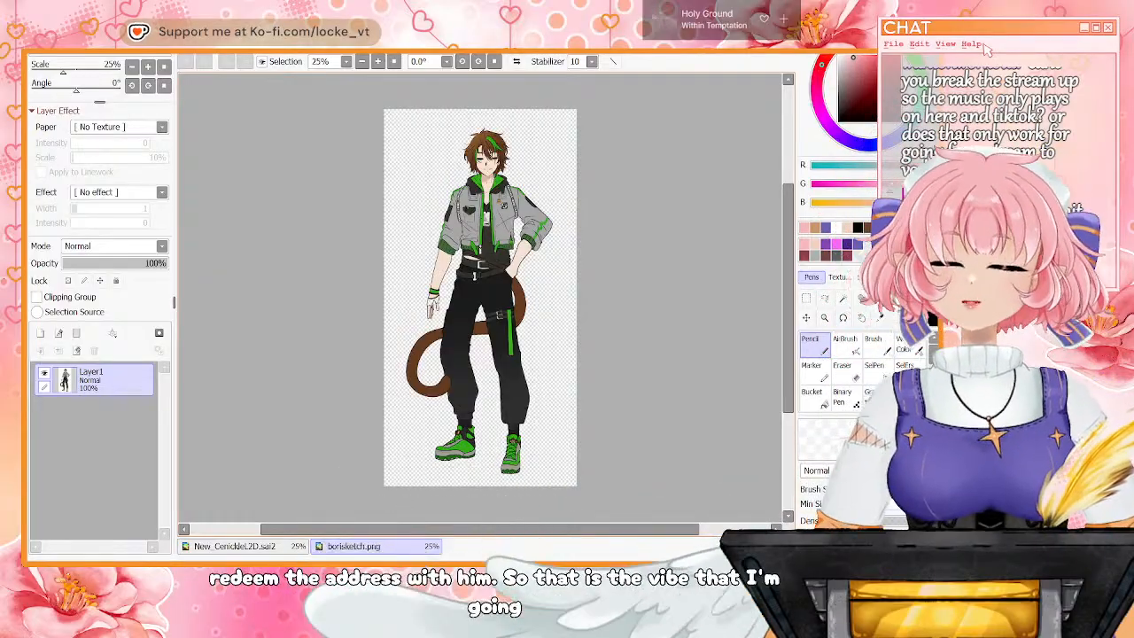
left_click(235, 547)
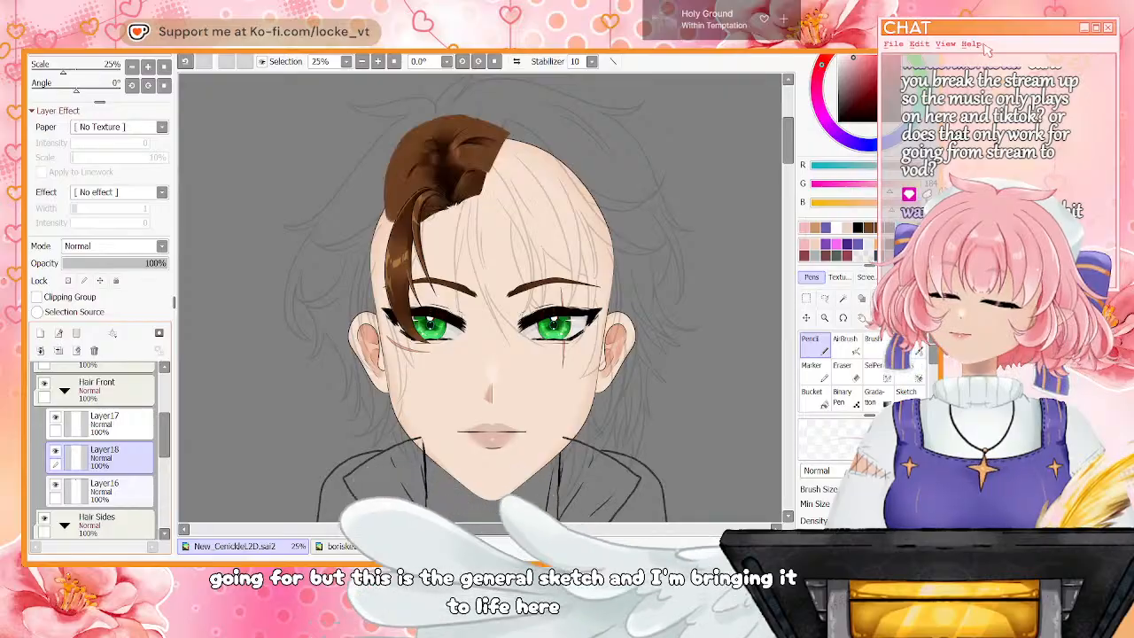
Add a normal layer and a linework layer above Layer16 and set the drawing colour to black
left_click(115, 491)
left_click(41, 333)
left_click(58, 333)
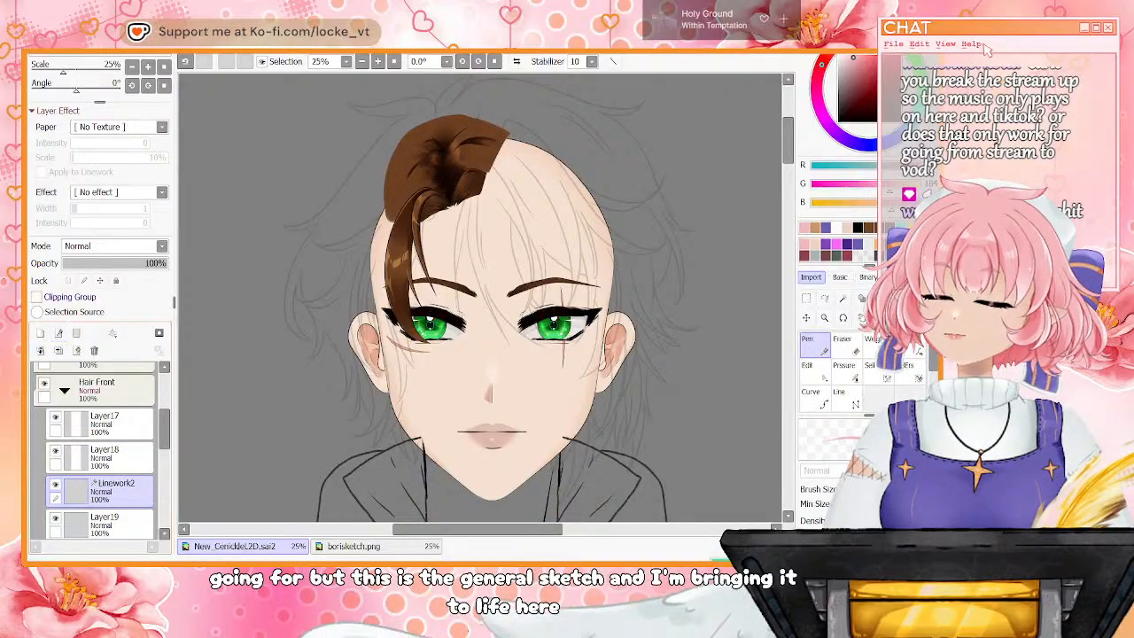
left_click(858, 228)
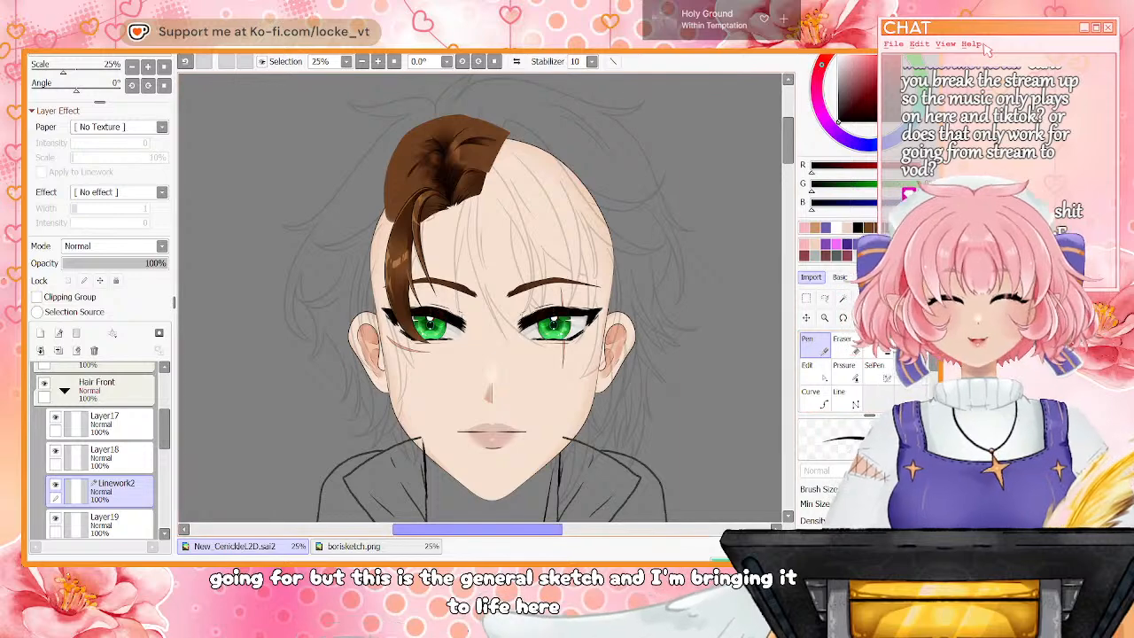
Draw the outline of a long, curved hair strand from the hair root down across the ear on the new linework layer
left_click_drag(726, 262, 760, 262)
left_click_drag(468, 529, 446, 529)
key("Page_Up")
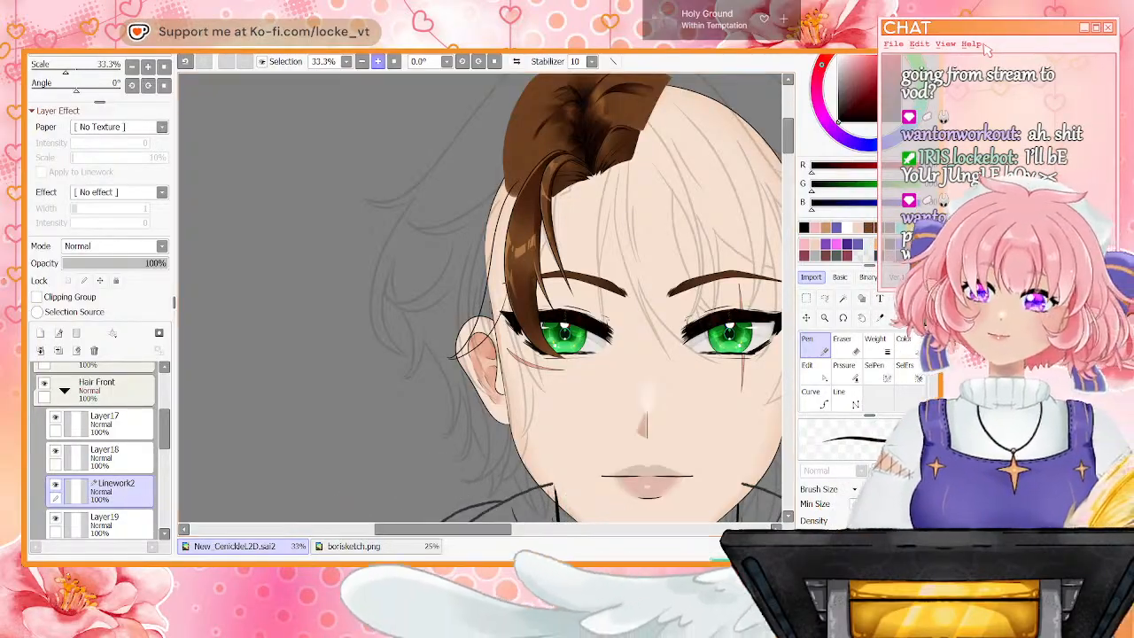
key("Page_Up")
key("ctrl")
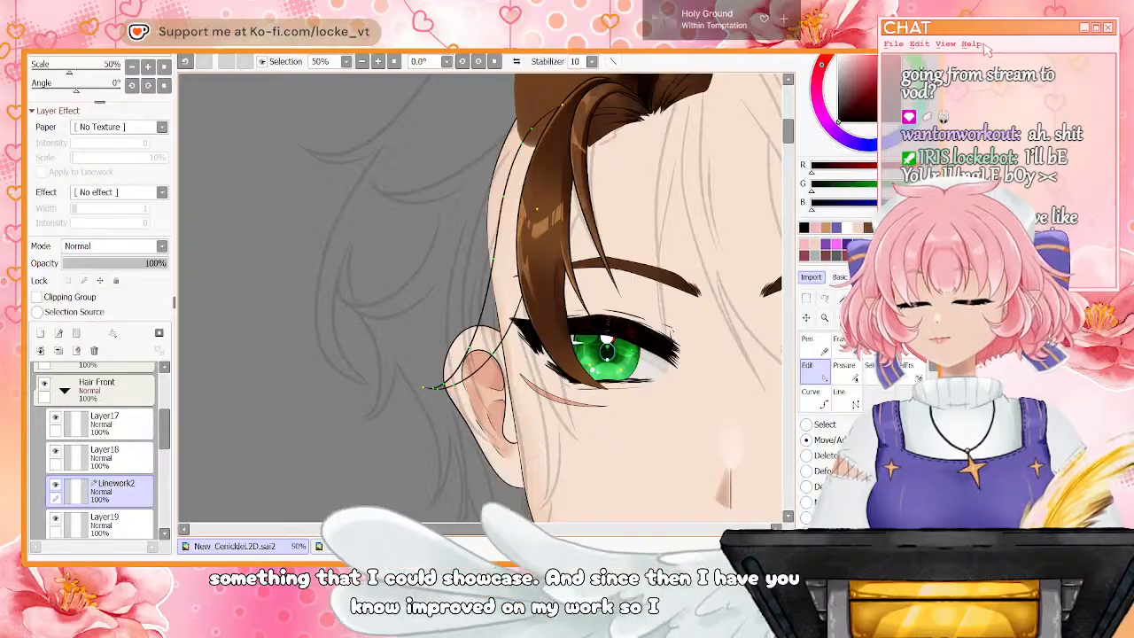
Hide Layer18 and reshape the inner curve of the new strand by moving its control points
left_click(55, 450)
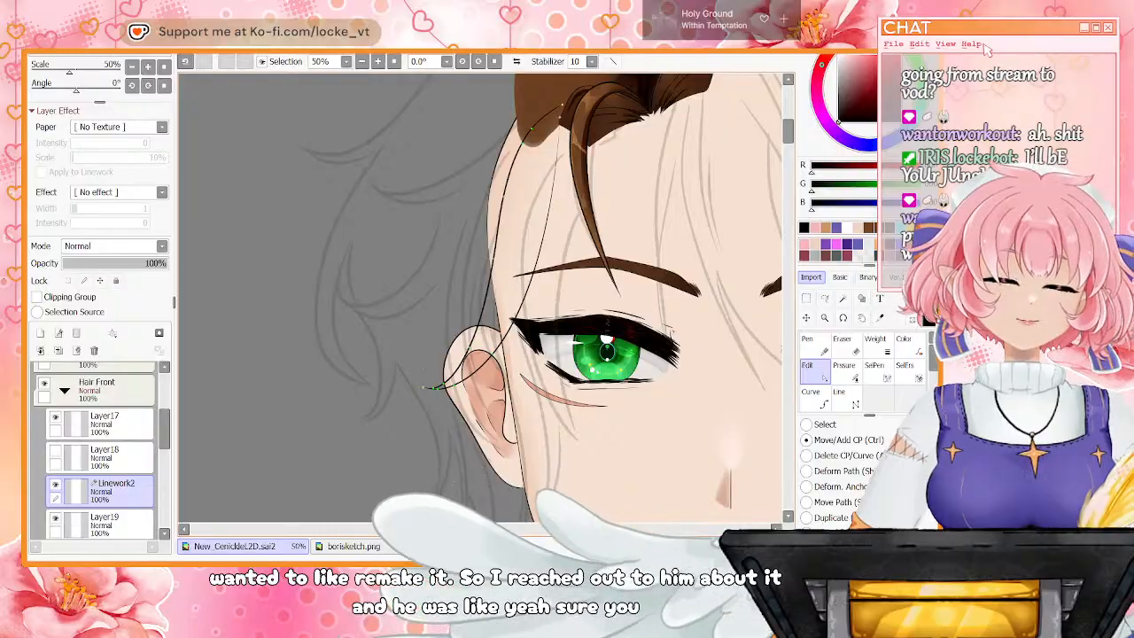
left_click_drag(541, 243, 527, 264)
left_click_drag(545, 196, 537, 195)
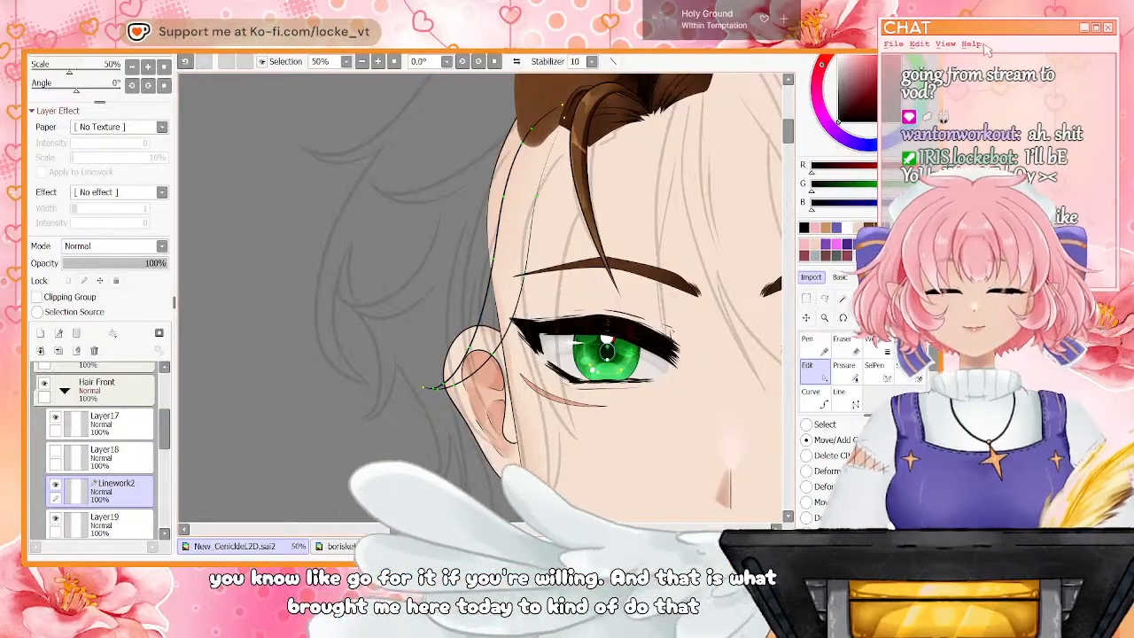
Sample the brown hair colour from the character in borisketch.png and return to New_CenickleL2D.sai2
key("ctrl+Tab")
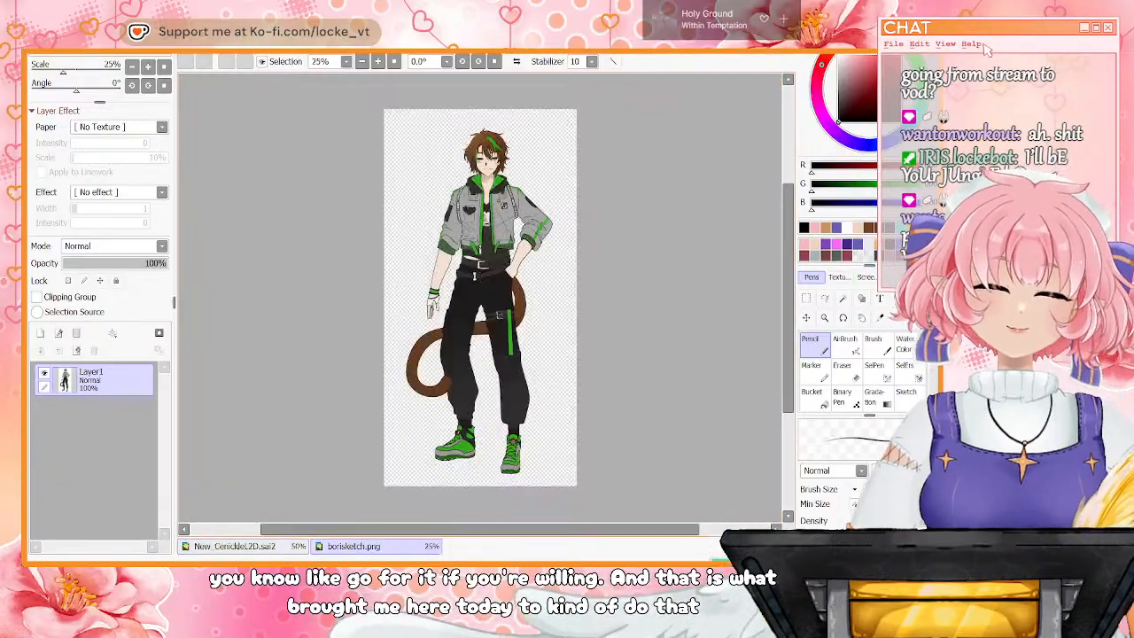
key("alt")
scroll(480, 298, "up", 4)
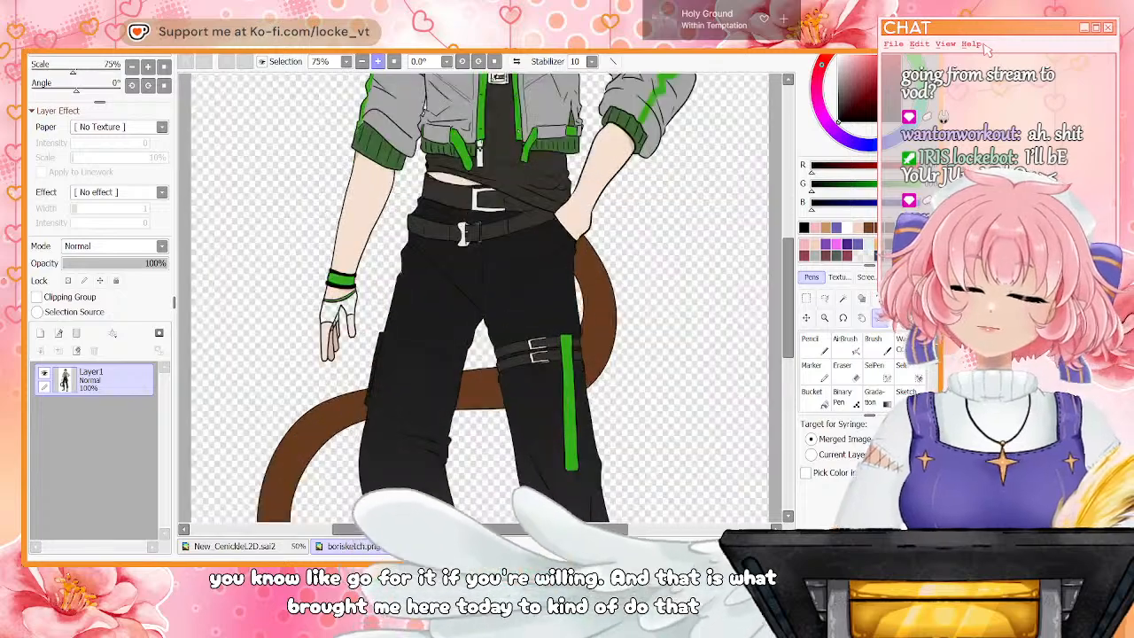
left_click_drag(788, 298, 788, 202)
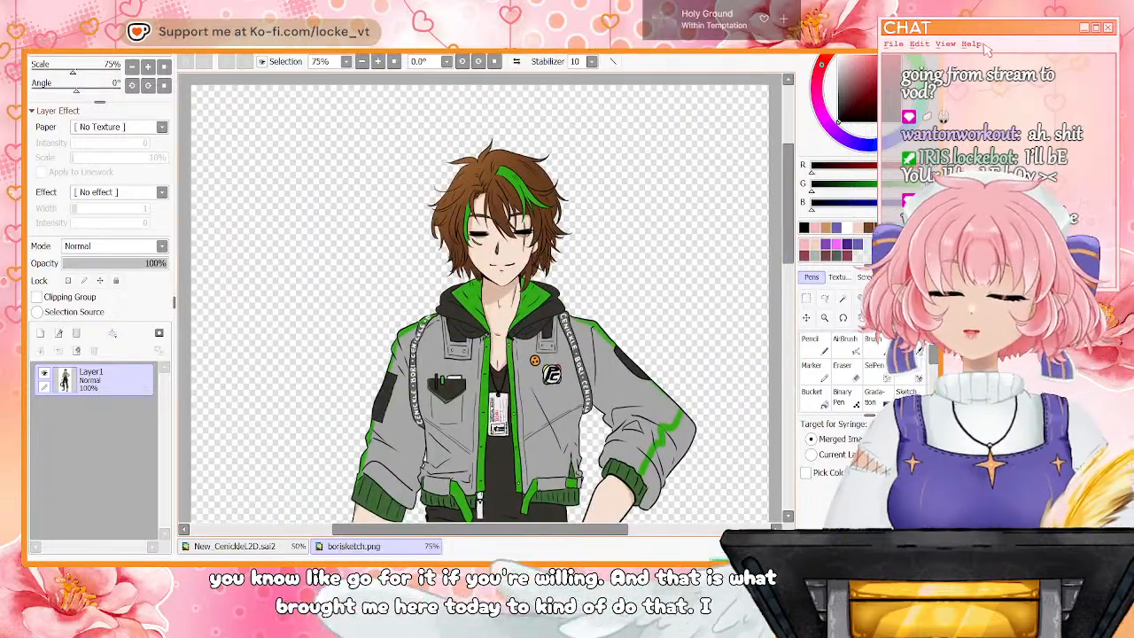
left_click(485, 190)
left_click(237, 546)
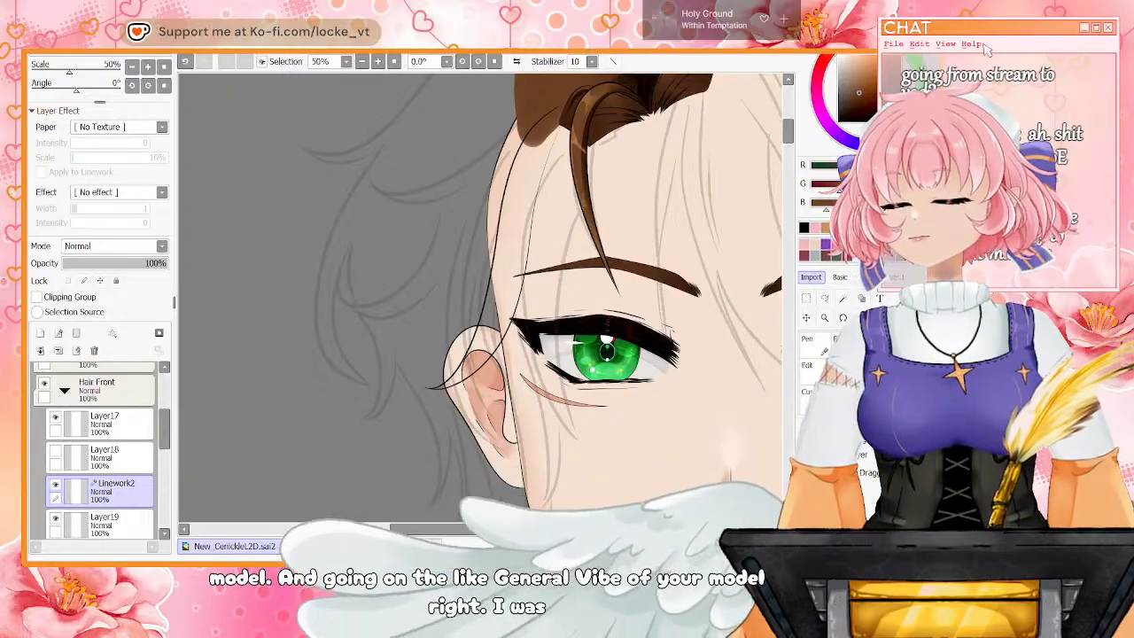
Look over the whole reference character in borisketch.png again and return to the model file
left_click(361, 546)
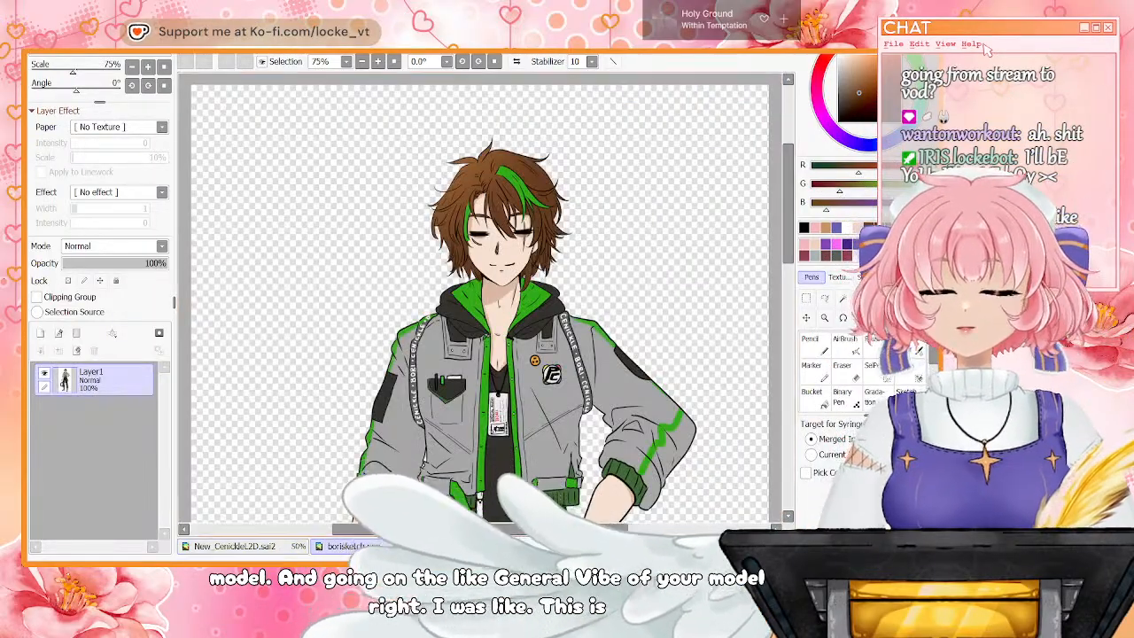
left_click(394, 61)
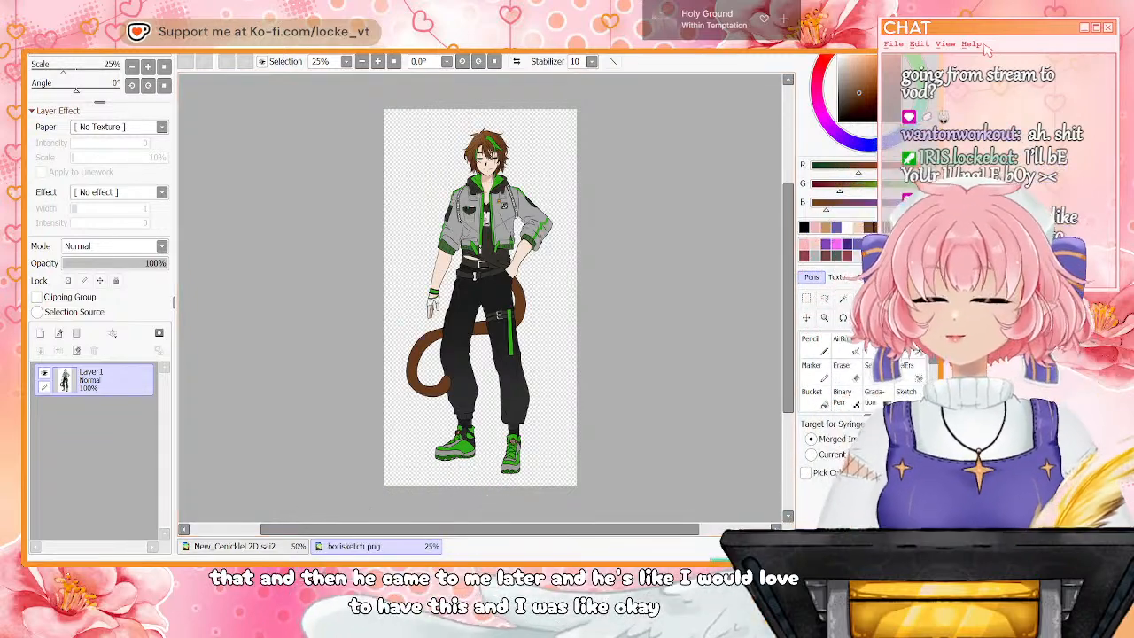
key("ctrl+Tab")
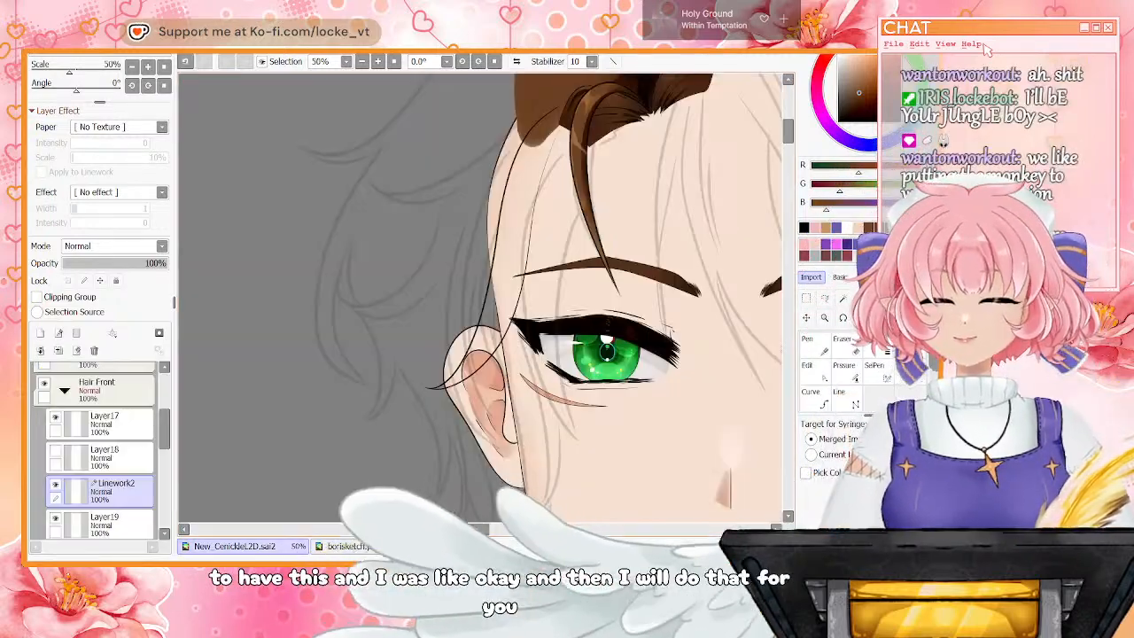
Pencil brown on Layer19 to close the gap at the upper inner edge of the strand, redoing the first stroke
left_click(110, 523)
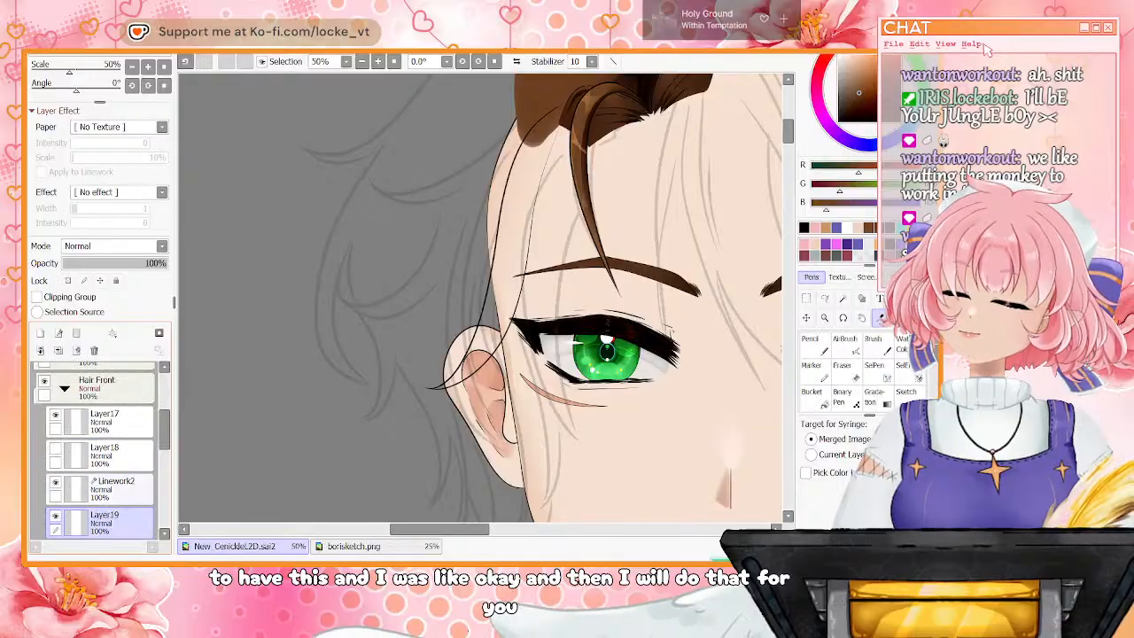
key("n")
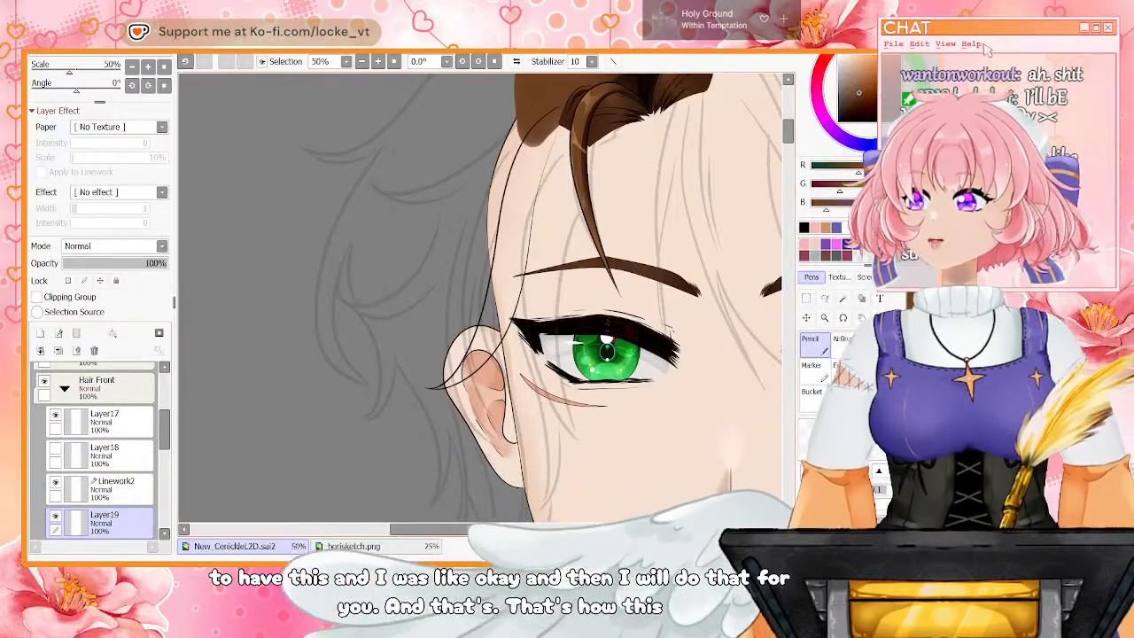
left_click(378, 62)
left_click(379, 61)
left_click_drag(531, 190, 528, 464)
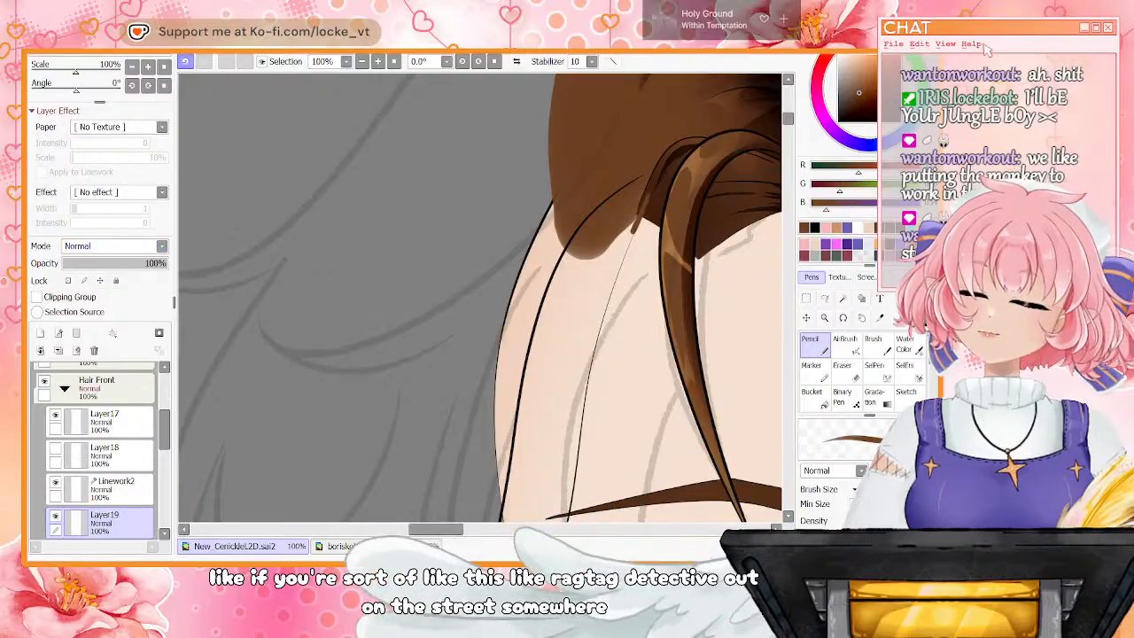
key("ctrl+z")
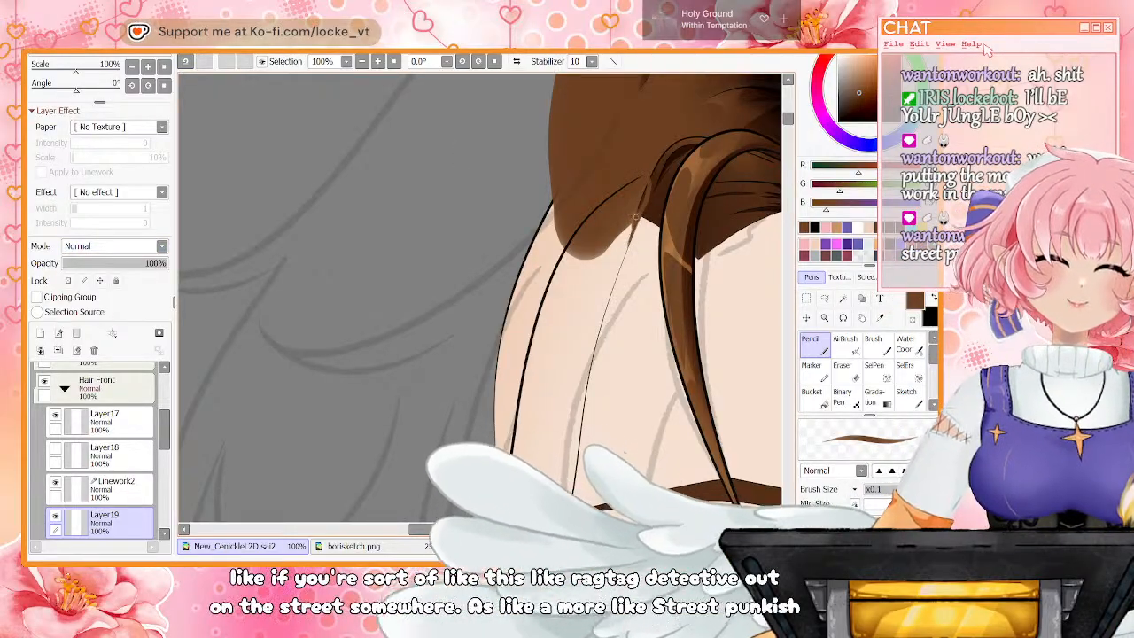
left_click_drag(641, 208, 630, 236)
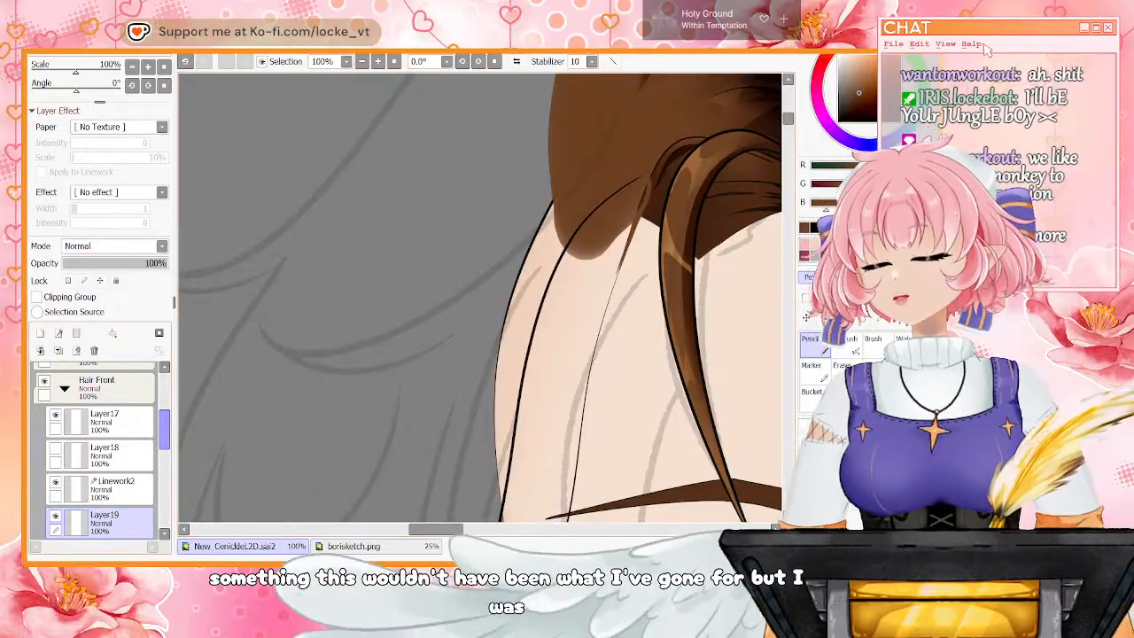
Hide the Layer6 sketch, the Head folder and Layer16 to isolate the front hair strands
scroll(97, 451, "up", 5)
left_click(45, 401)
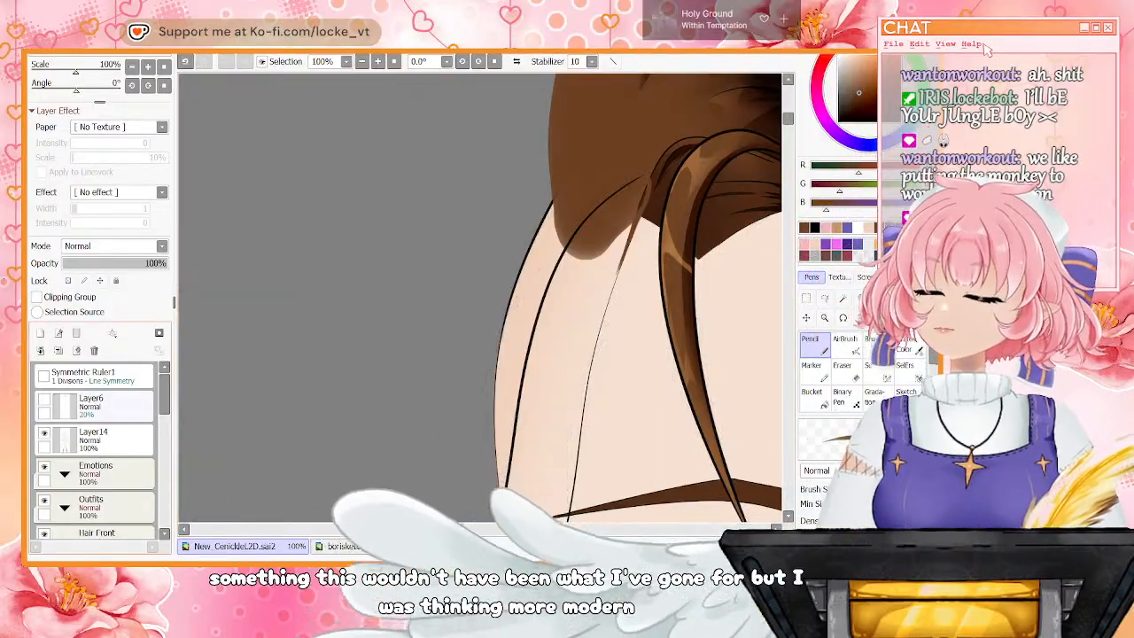
mouse_move(165, 394)
left_mouse_down()
mouse_move(164, 472)
mouse_move(164, 449)
left_mouse_up()
left_click(44, 425)
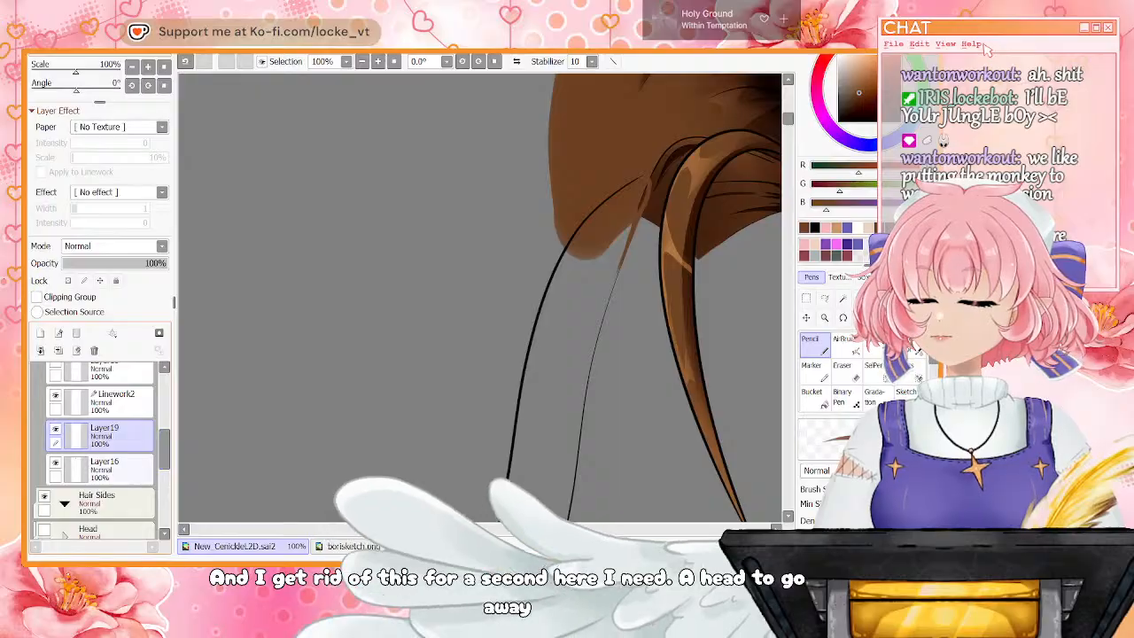
left_click(55, 463)
Fill the outlined hair strand with brown on Layer19 using the Bucket and check the fill down to its tip
key("g")
left_click(561, 354)
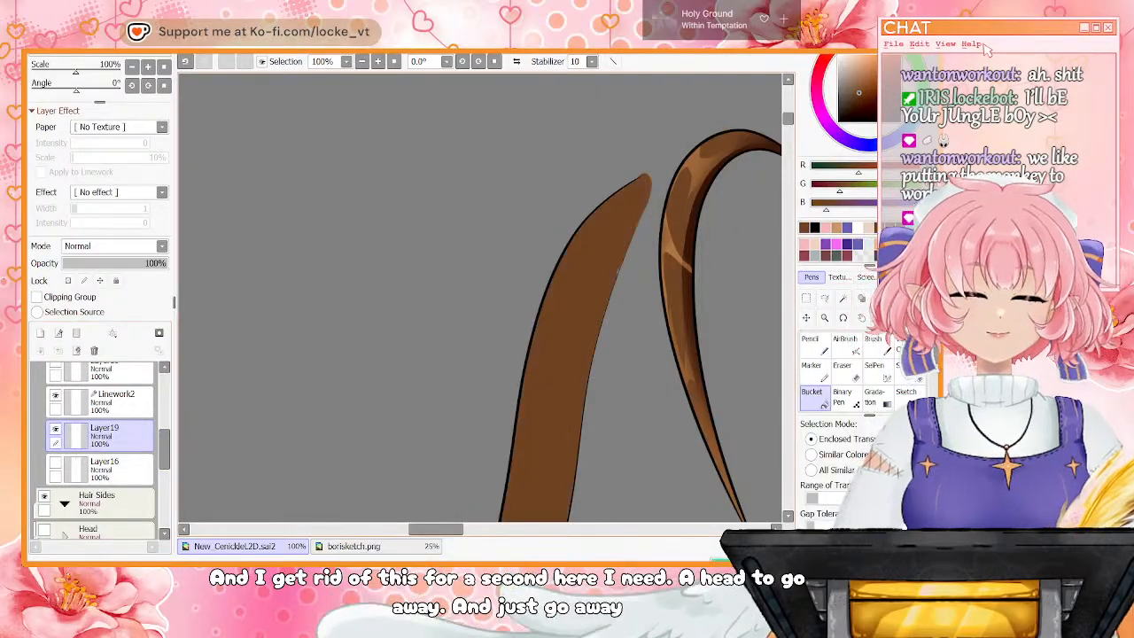
key("n")
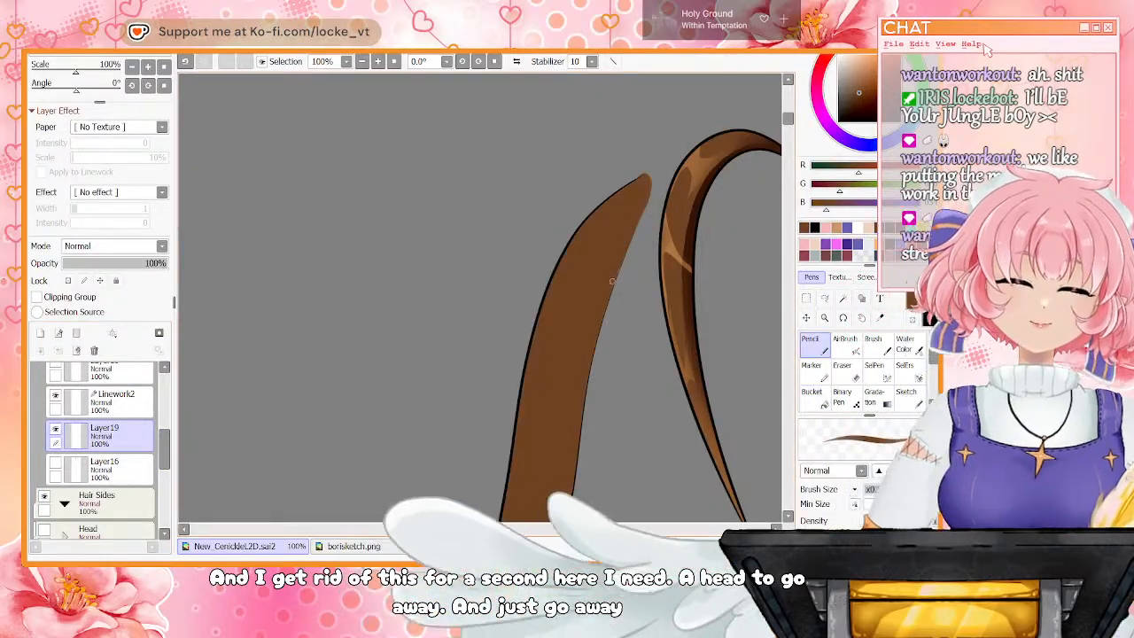
scroll(613, 275, "down", 3)
scroll(769, 112, "down", 3)
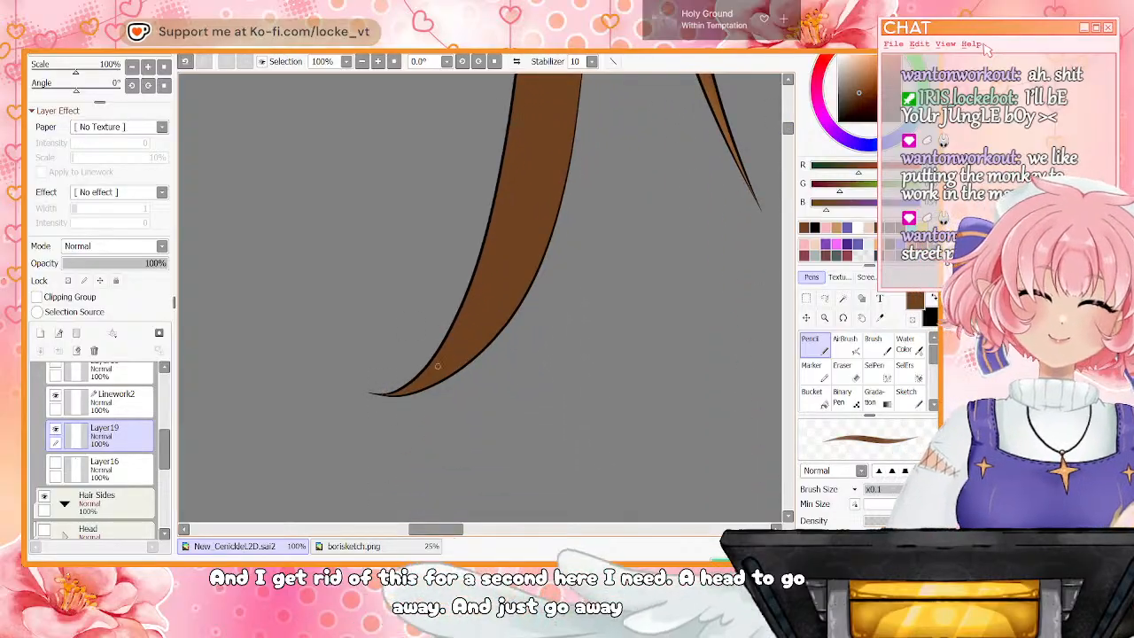
key("ctrl+minus")
key("ctrl+minus")
left_click_drag(787, 134, 787, 129)
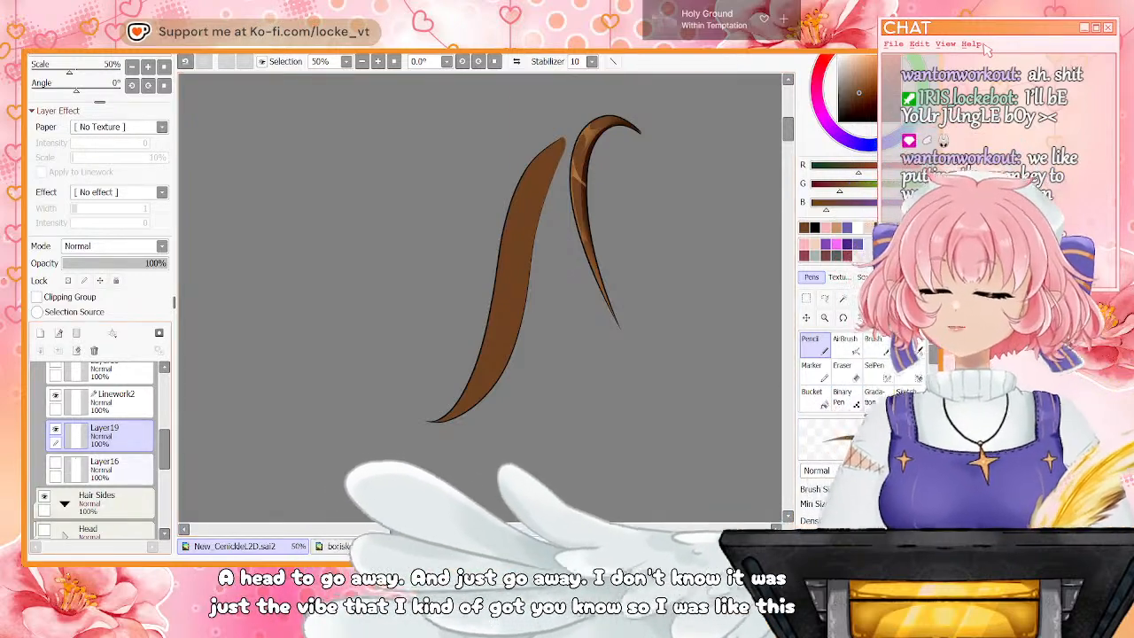
Show Layer16 again and add a Multiply layer above Layer19, clipped to it, for the hair strand's shading
left_click(55, 463)
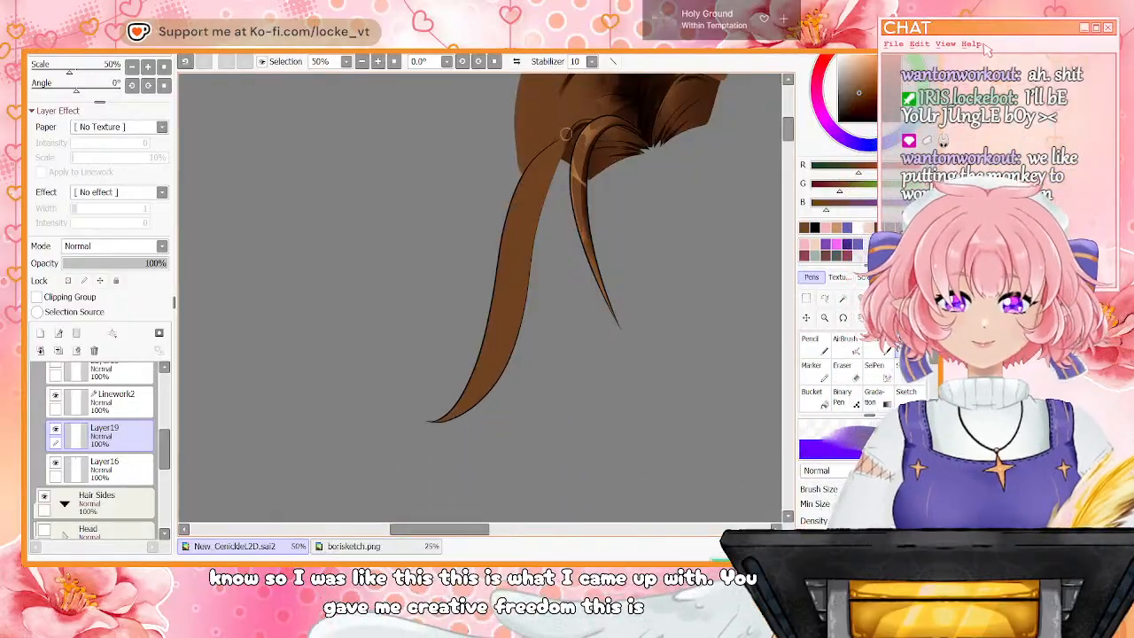
mouse_move(165, 449)
left_mouse_down()
mouse_move(164, 434)
mouse_move(165, 449)
left_mouse_up()
left_click(56, 427)
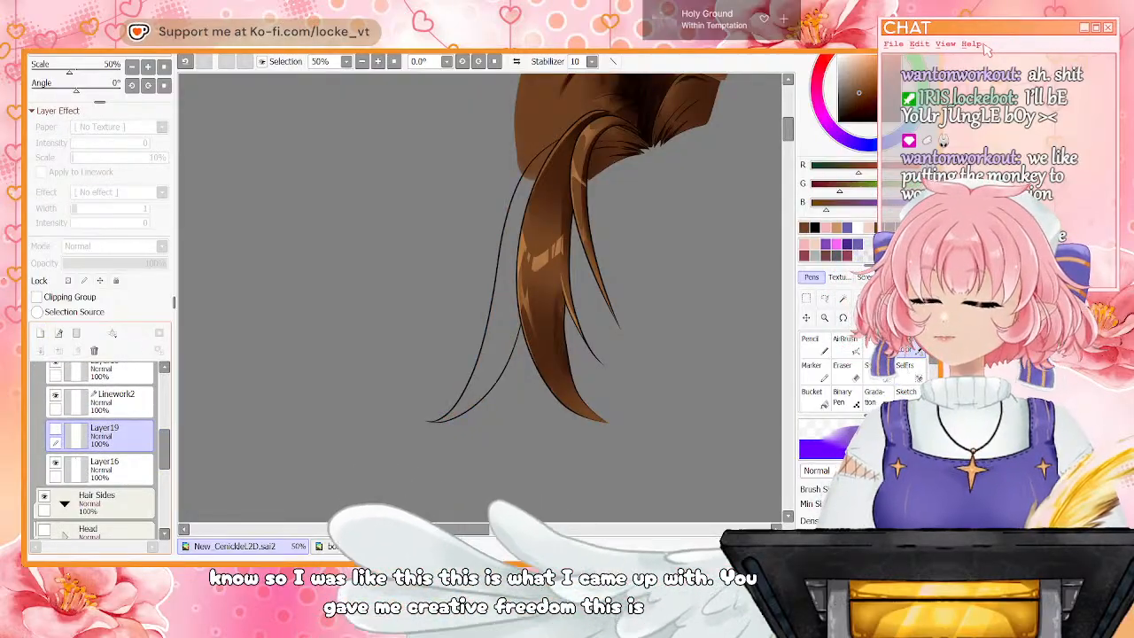
left_click(41, 333)
left_click(37, 297)
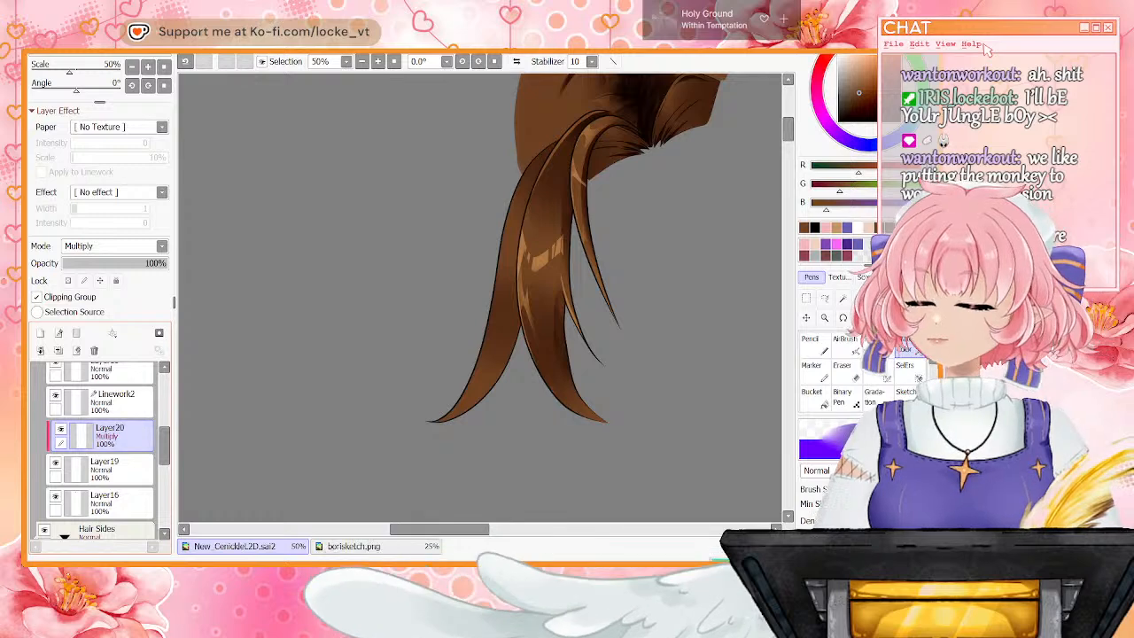
Hide Layer18 and paint Multiply shading down the strand's inner edge and tip with Water Color, trimming it with the Eraser
scroll(102, 447, "up", 2)
left_click(55, 414)
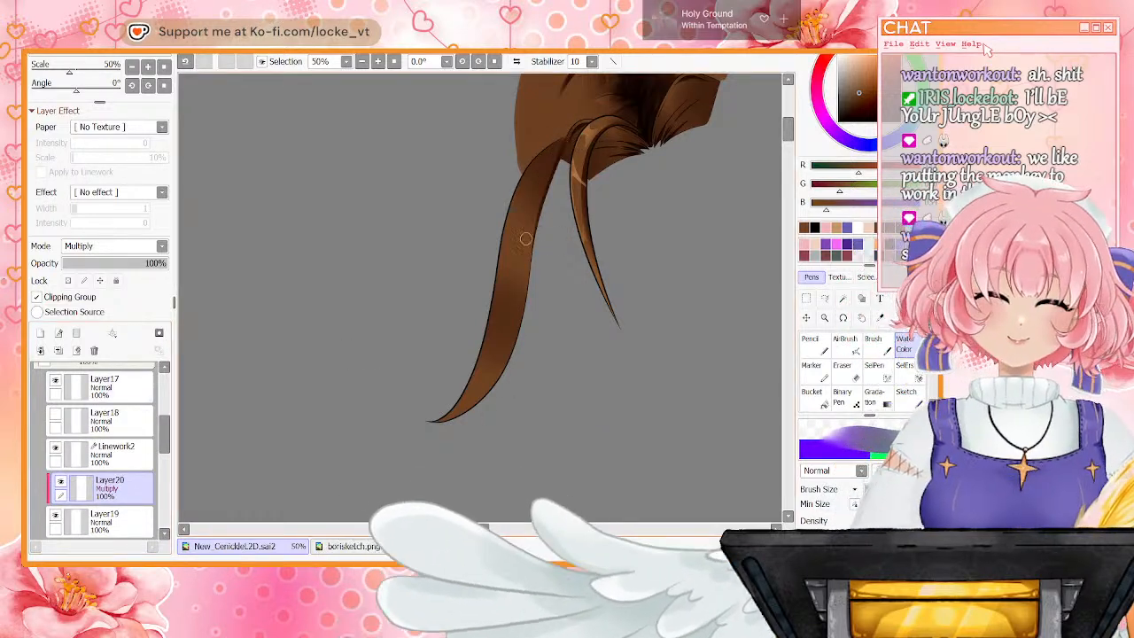
left_click_drag(530, 273, 432, 418)
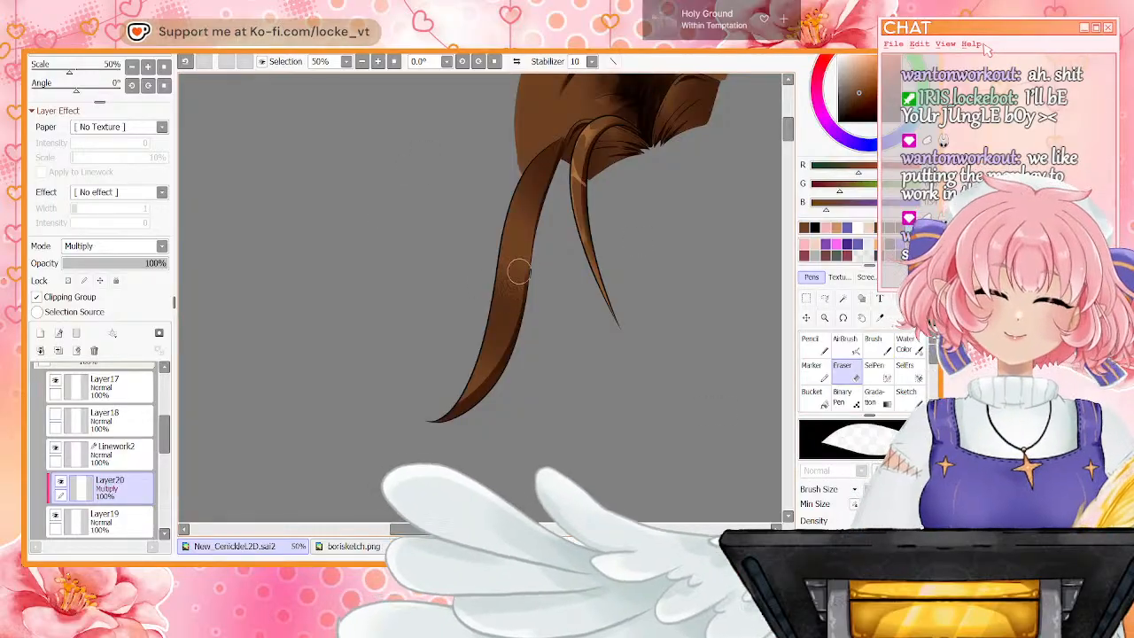
mouse_move(528, 266)
left_mouse_down()
mouse_move(504, 337)
mouse_move(430, 401)
left_mouse_up()
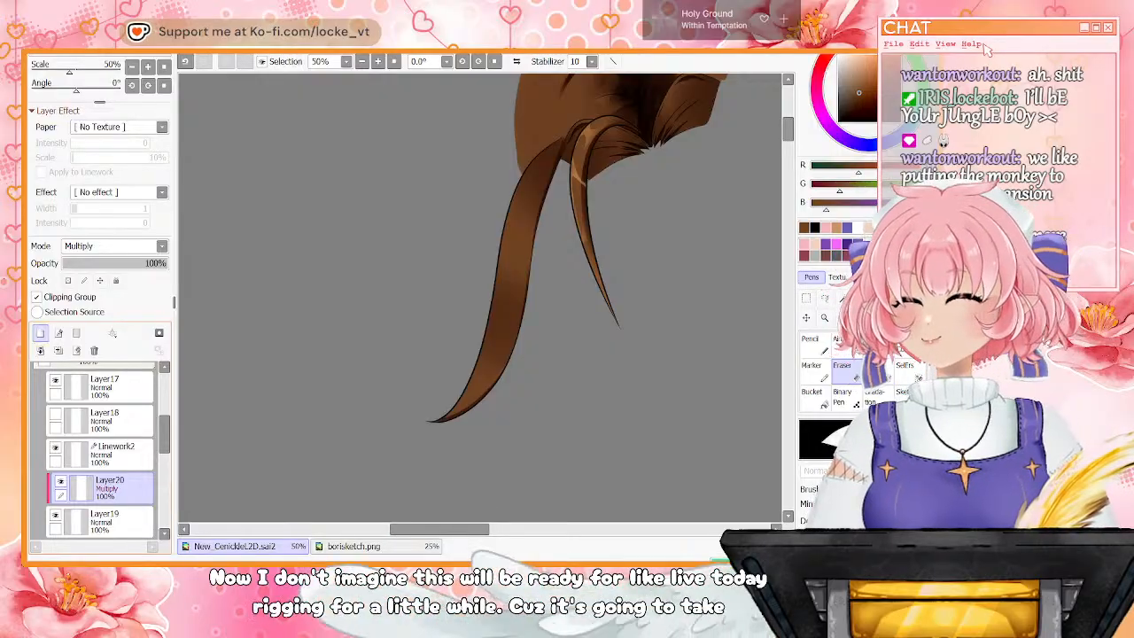
Set the clipped Layer20 to Screen mode and pencil a brown highlight along the strand's outer edge
left_click(113, 246)
left_click(97, 283)
key("n")
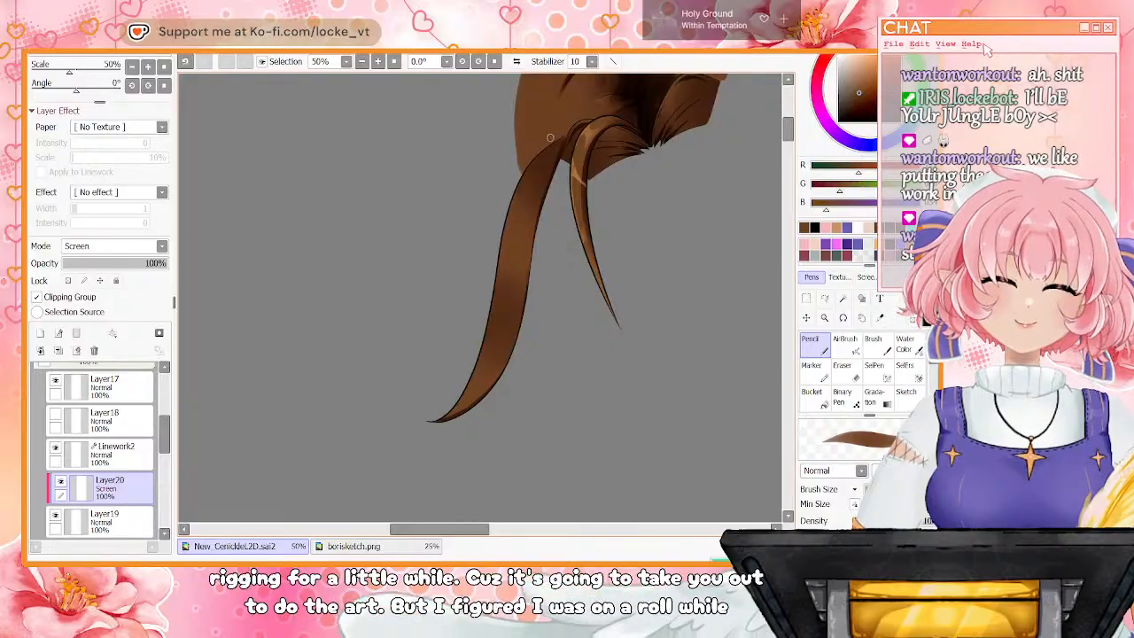
left_click_drag(558, 136, 516, 190)
left_click_drag(503, 257, 481, 354)
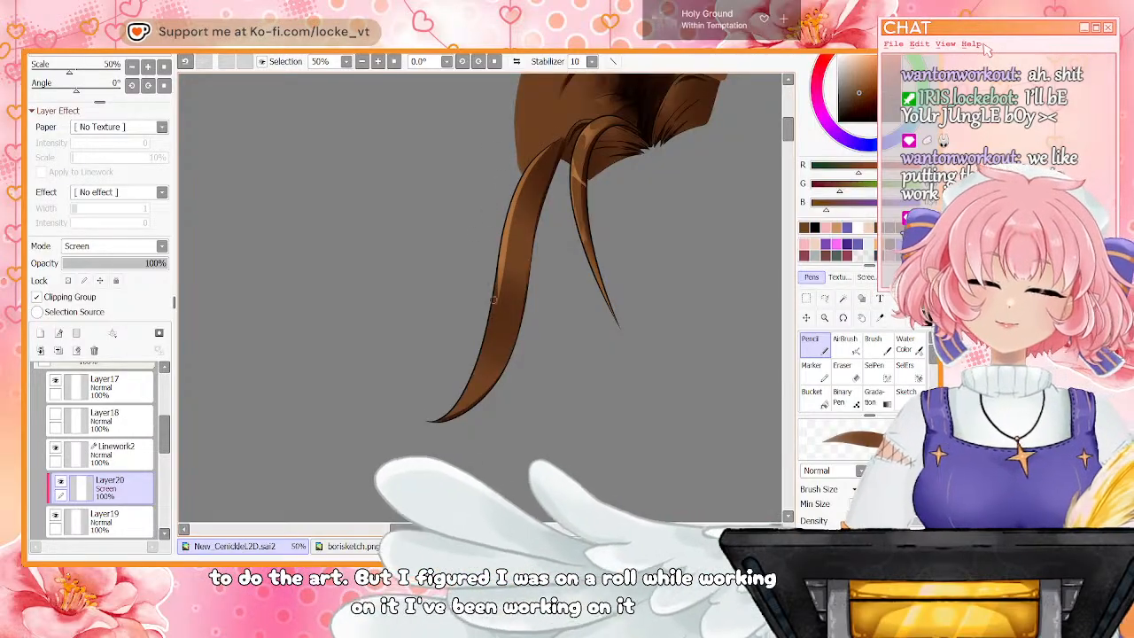
Thin the outer edge highlight with the Eraser and undo the last Pencil highlight stroke on the strand's lower half
key("e")
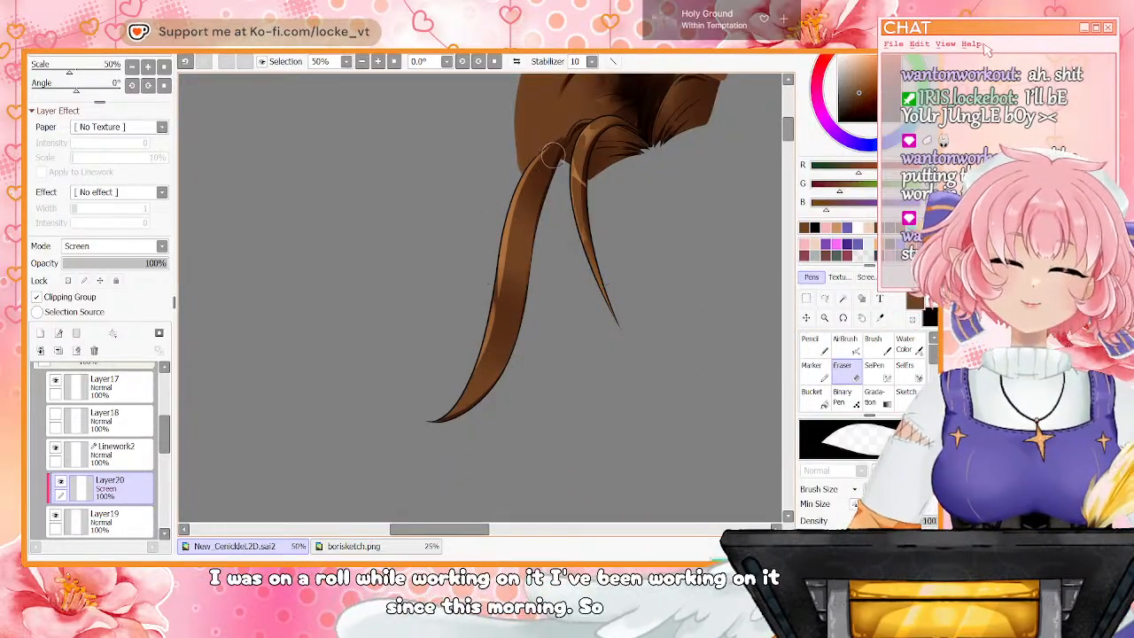
left_click_drag(532, 188, 508, 287)
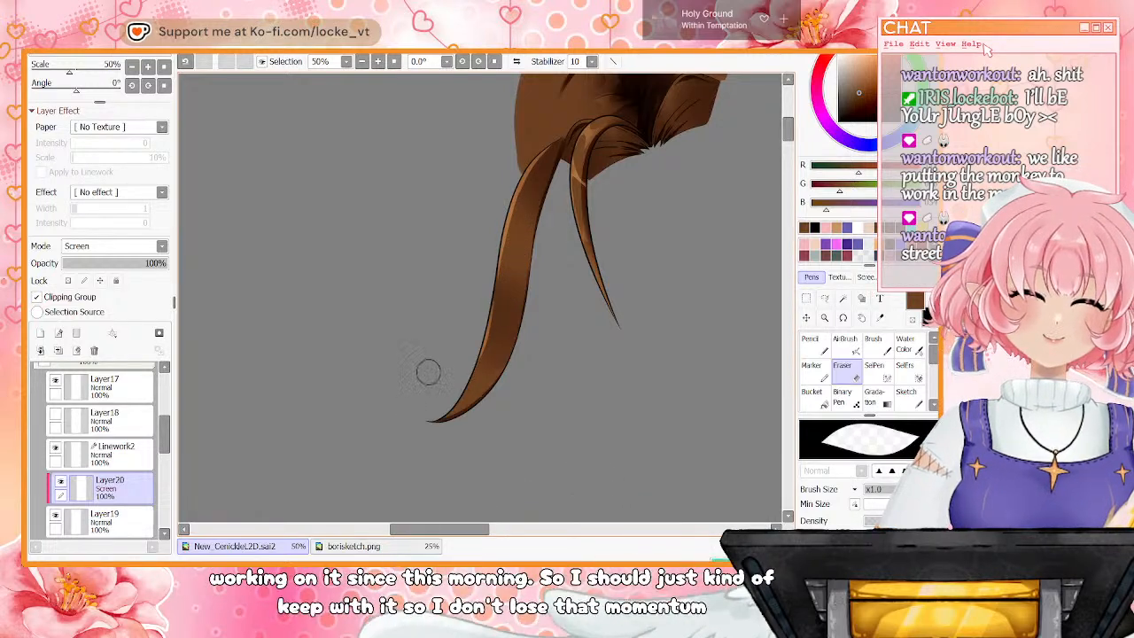
key("n")
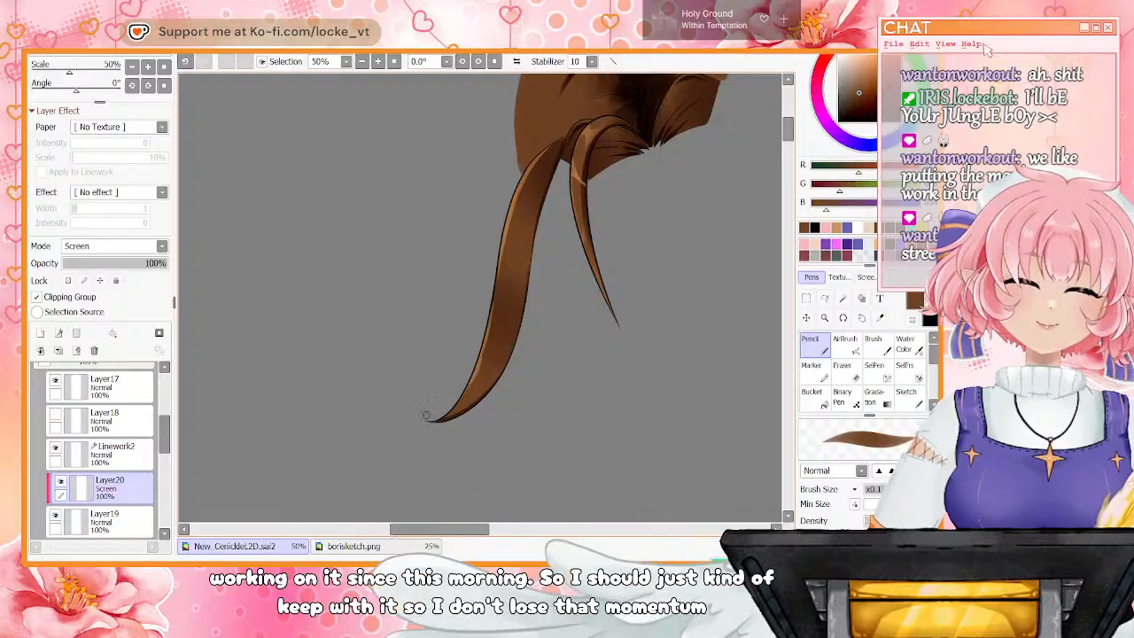
key("e")
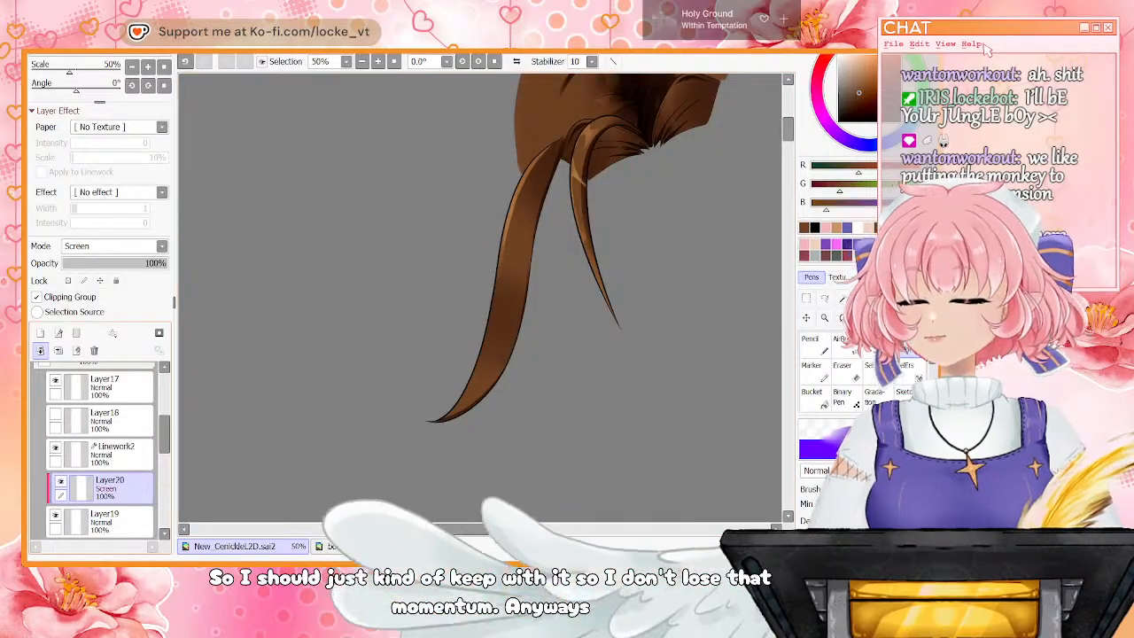
key("n")
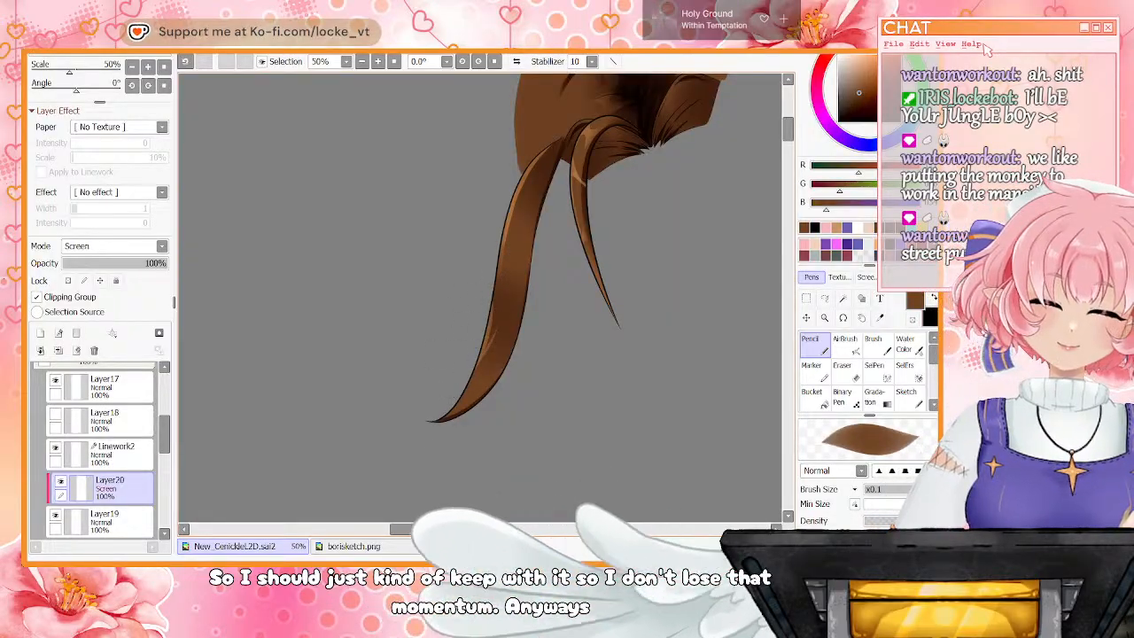
left_click(185, 62)
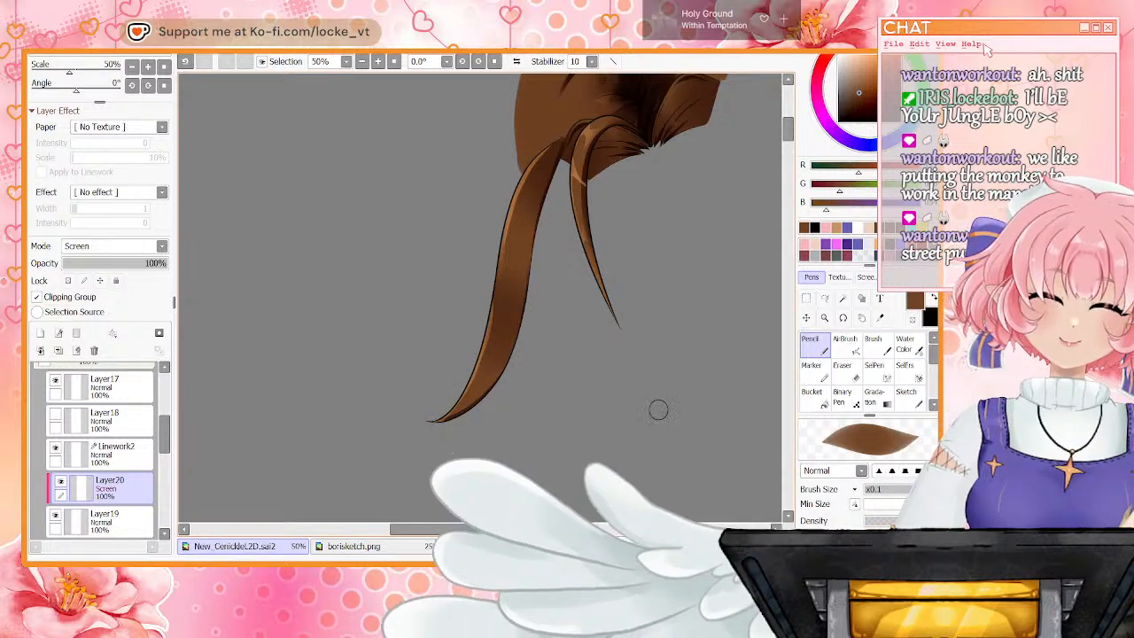
Lighten the strand's lower tip on Layer20 using Water Color with an enlarged brush
key("e")
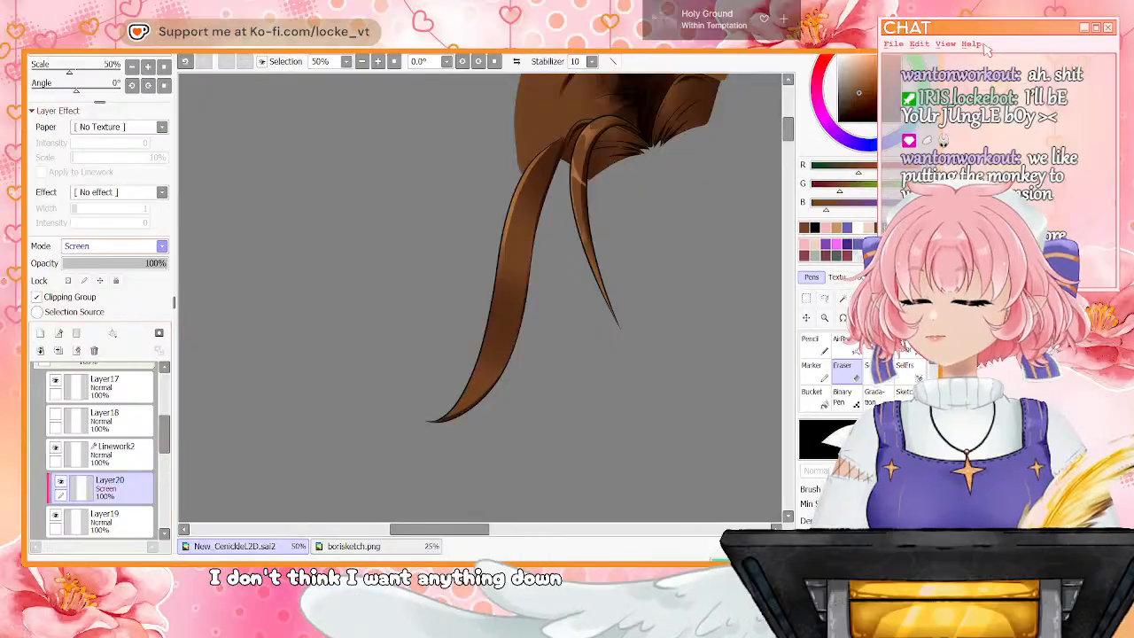
key("bracketright")
key("bracketright")
key("bracketright")
key("bracketright")
key("bracketright")
key("bracketright")
key("bracketright")
key("bracketright")
key("bracketright")
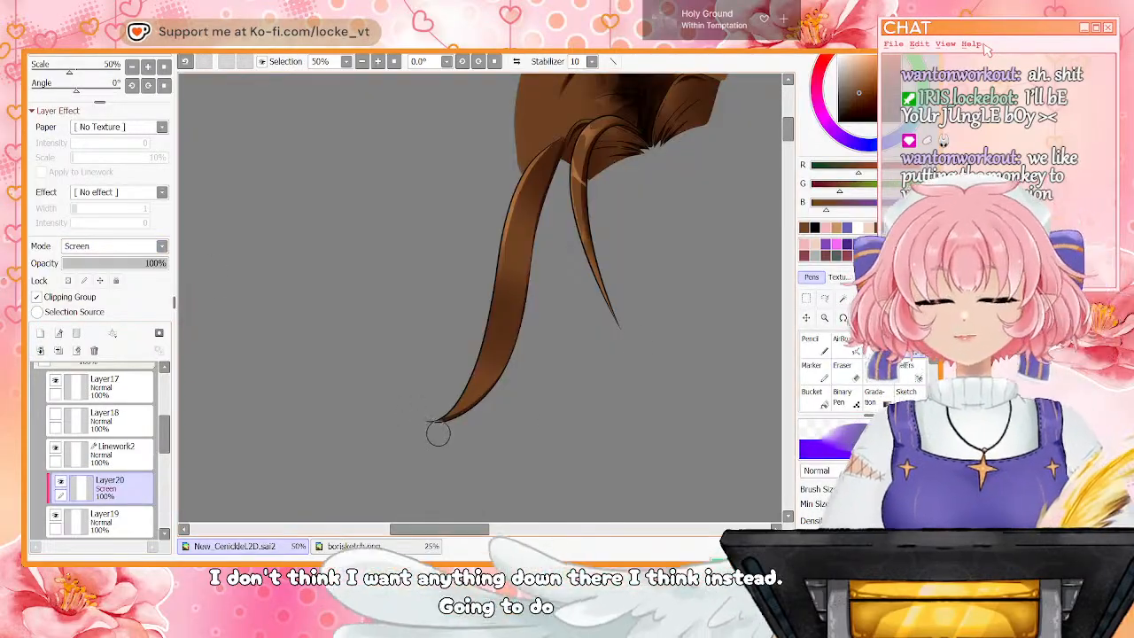
left_click_drag(426, 422, 431, 432)
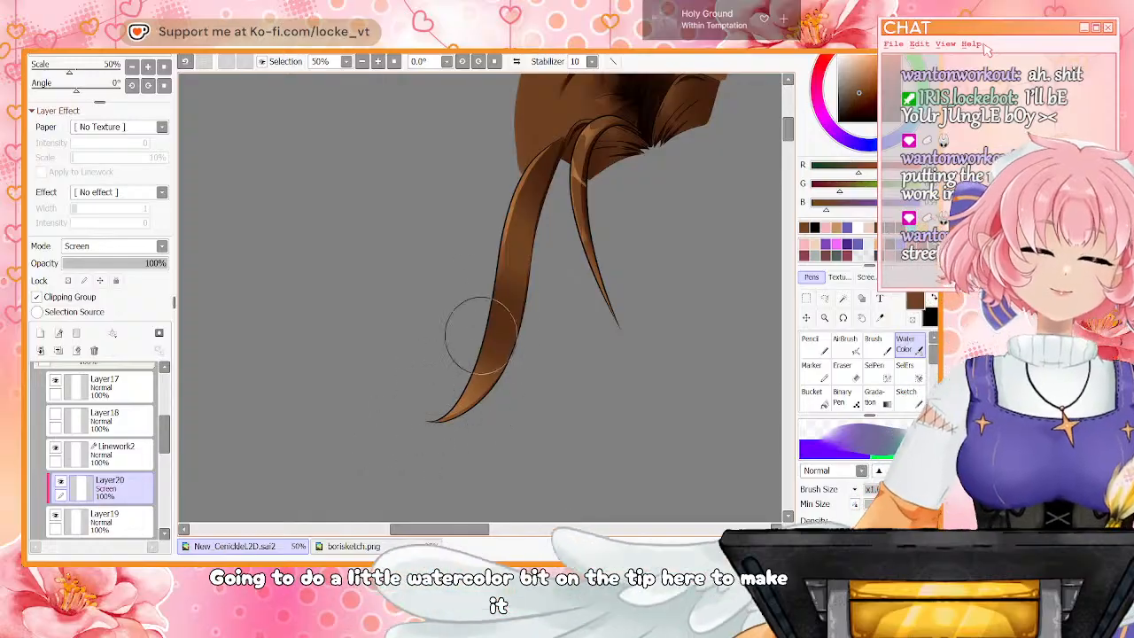
Paint soft Water Color highlight bands across the strand's upper middle and lower half using a smaller brush, shaping them with the Eraser
key("bracketleft")
key("bracketleft")
key("bracketleft")
key("bracketleft")
key("bracketleft")
key("bracketleft")
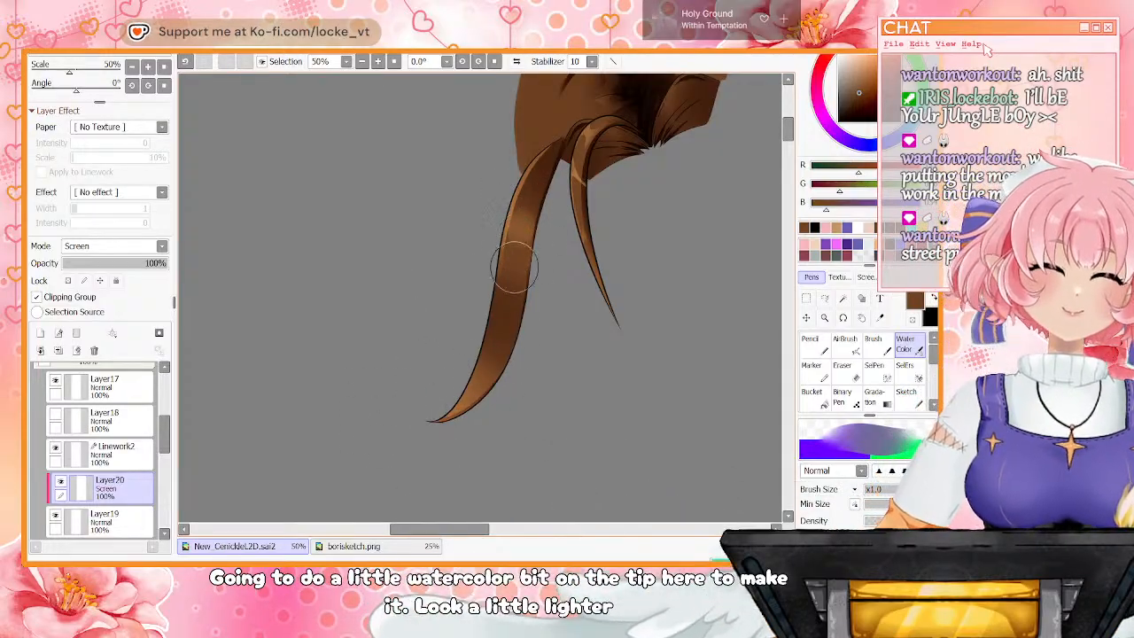
key("e")
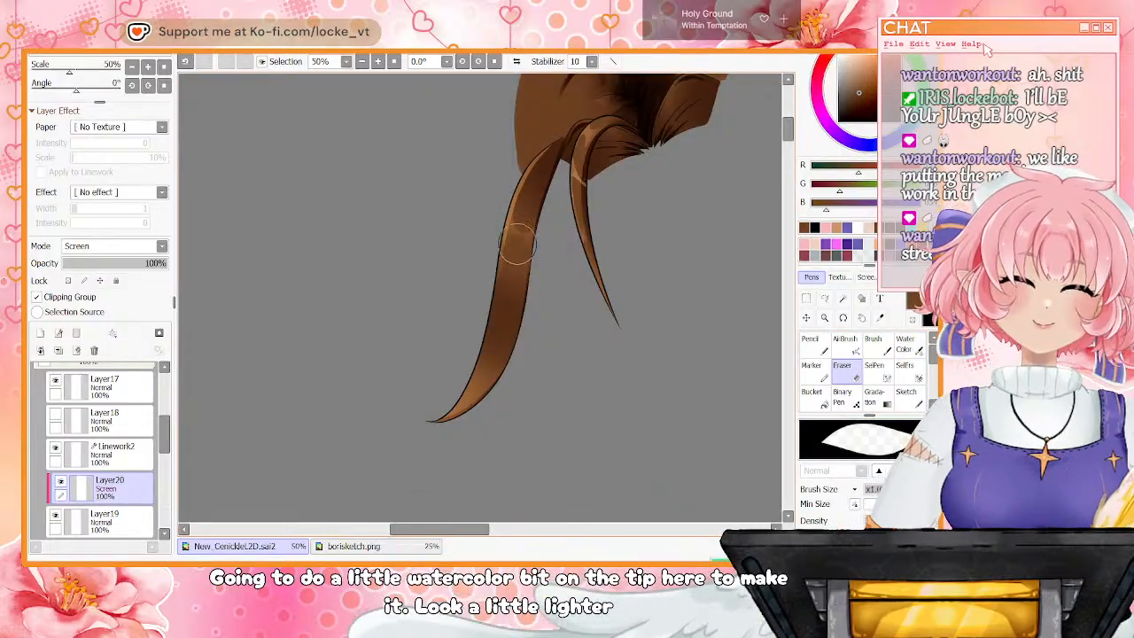
key("n")
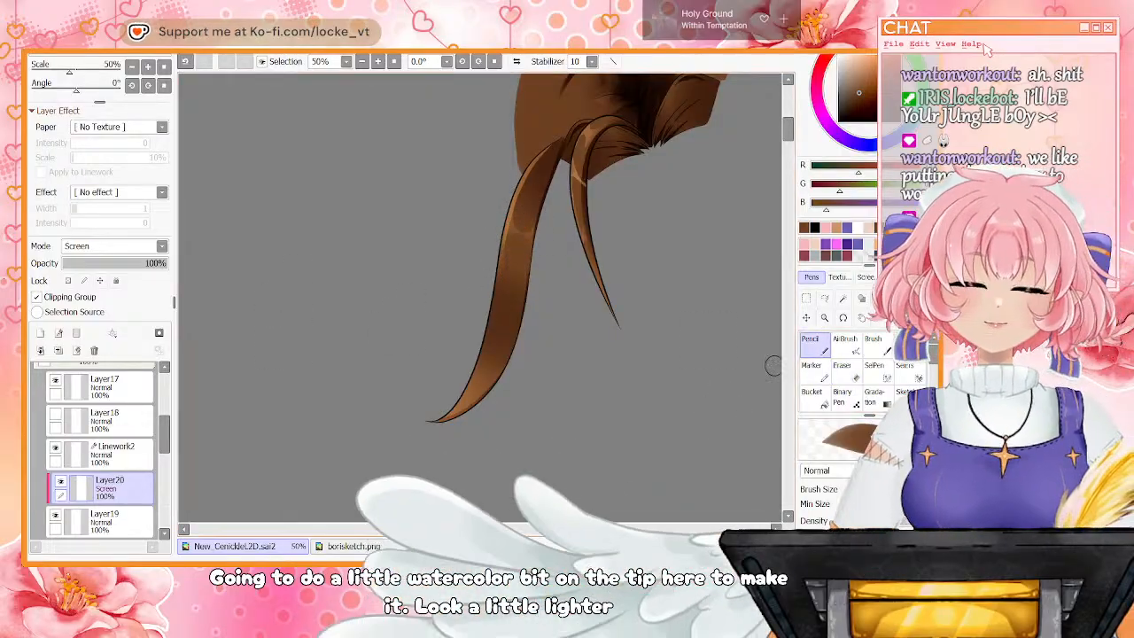
key("c")
mouse_move(474, 316)
left_mouse_down()
mouse_move(491, 311)
mouse_move(475, 319)
left_mouse_up()
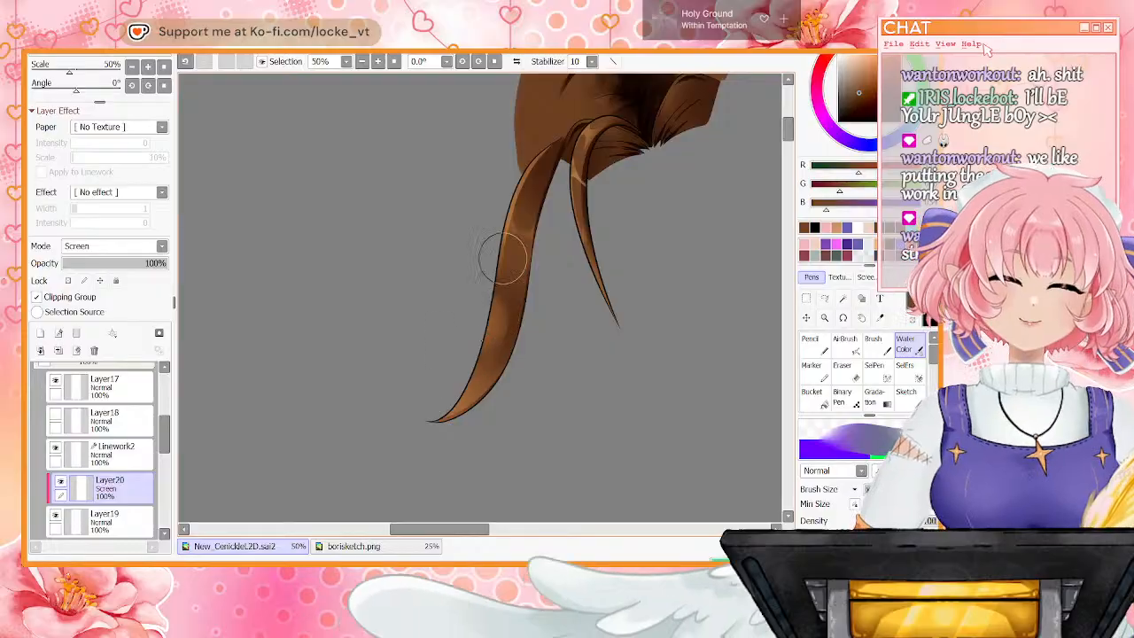
key("e")
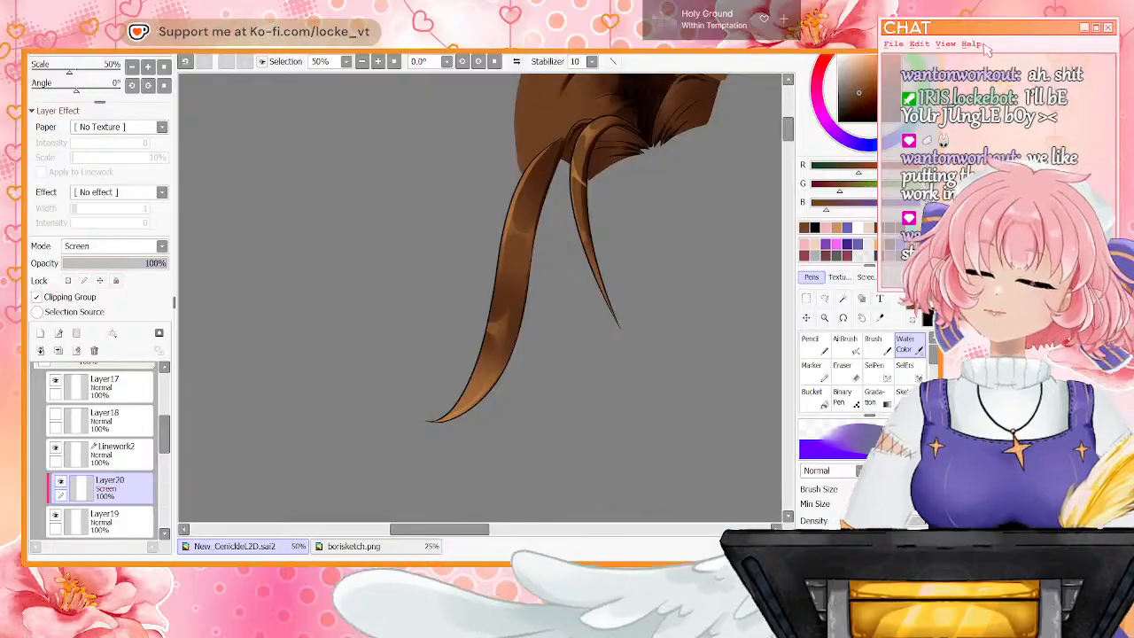
Try Layer20 at 56% opacity, restore it to 100%, and merge Layer20 and Linework2 into Layer19
left_click(115, 263)
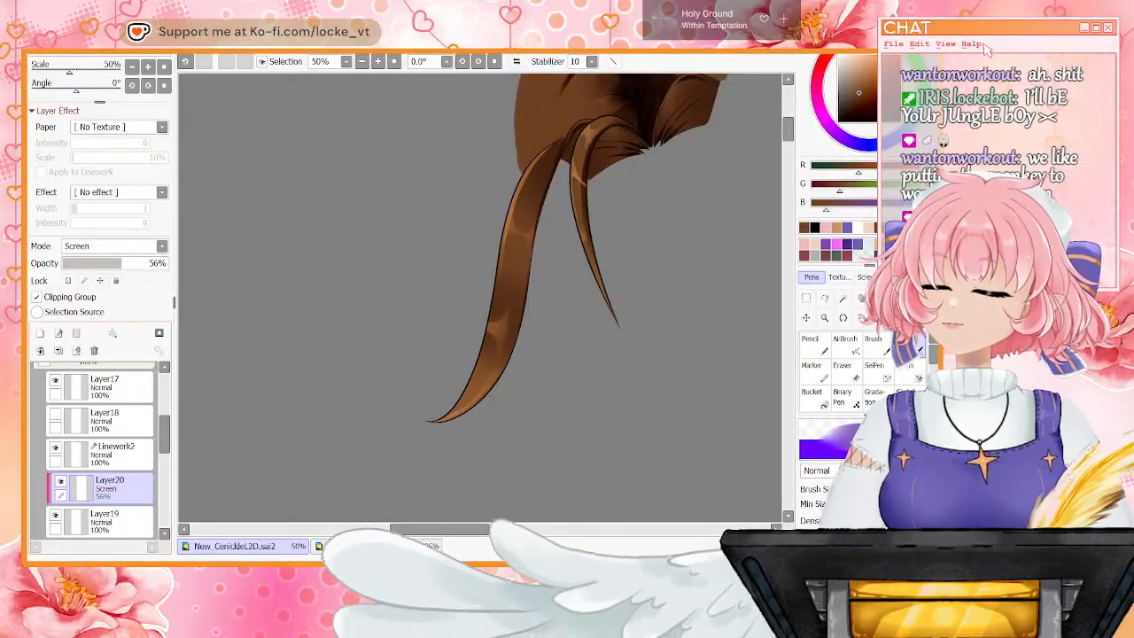
left_click_drag(122, 263, 169, 263)
key("Delete")
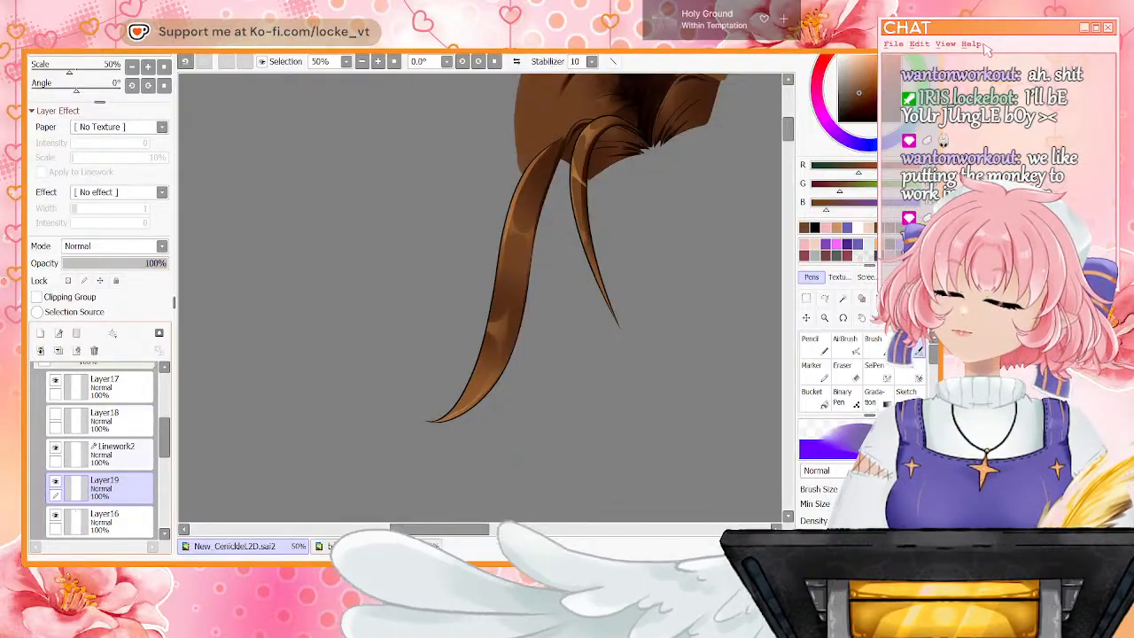
left_click(110, 454)
key("ctrl+e")
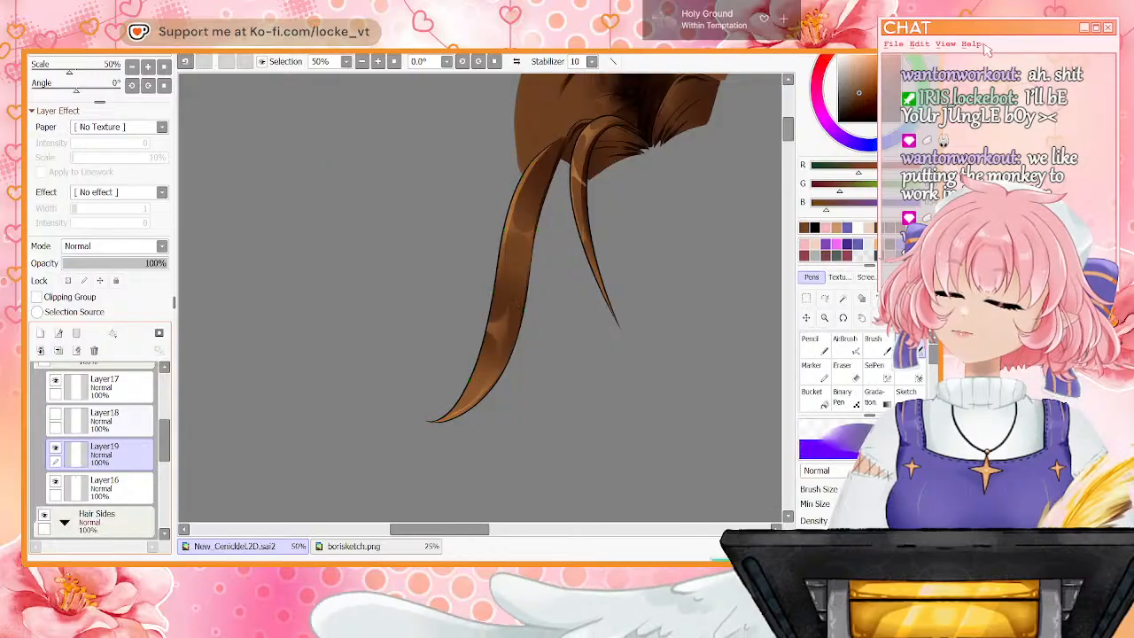
Show Layer18 and the Layer6 sketch again to see the finished strands together with the sketch
left_click(55, 412)
key("minus")
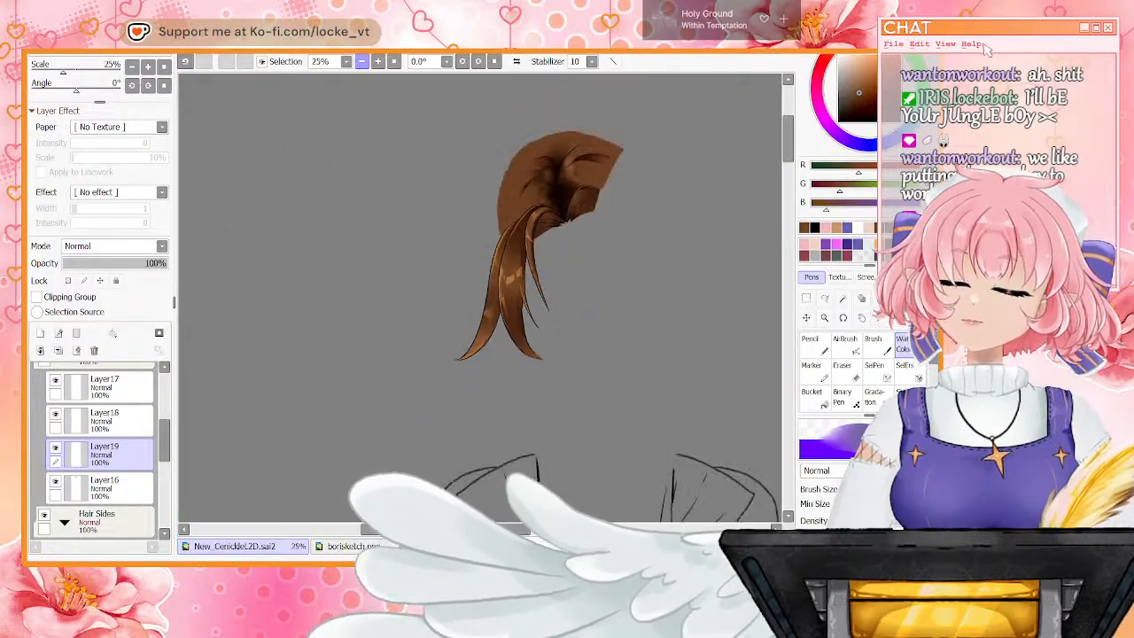
scroll(98, 451, "up", 5)
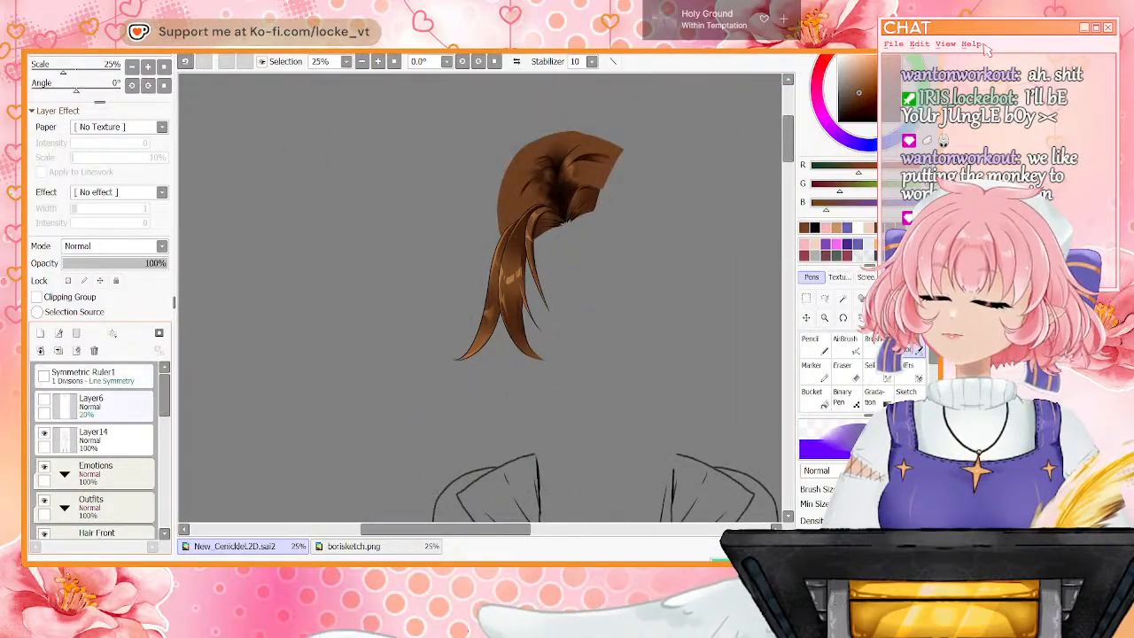
left_click(44, 400)
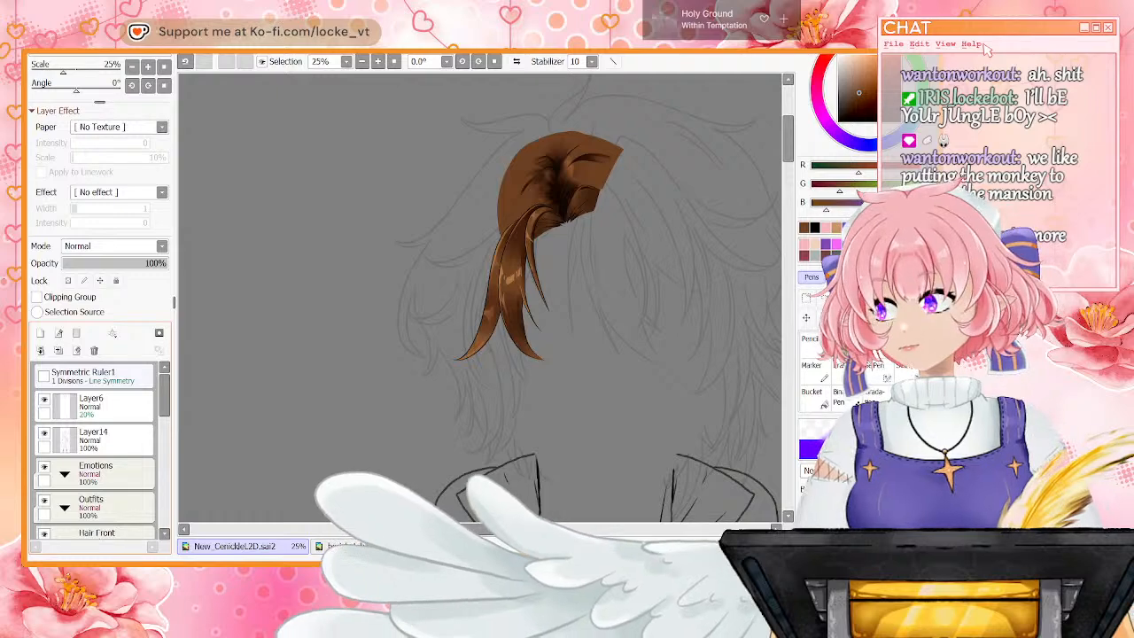
Compare the coloured strands with the character's hair in borisketch.png and inspect the strand tips up close in the model file
left_click(375, 547)
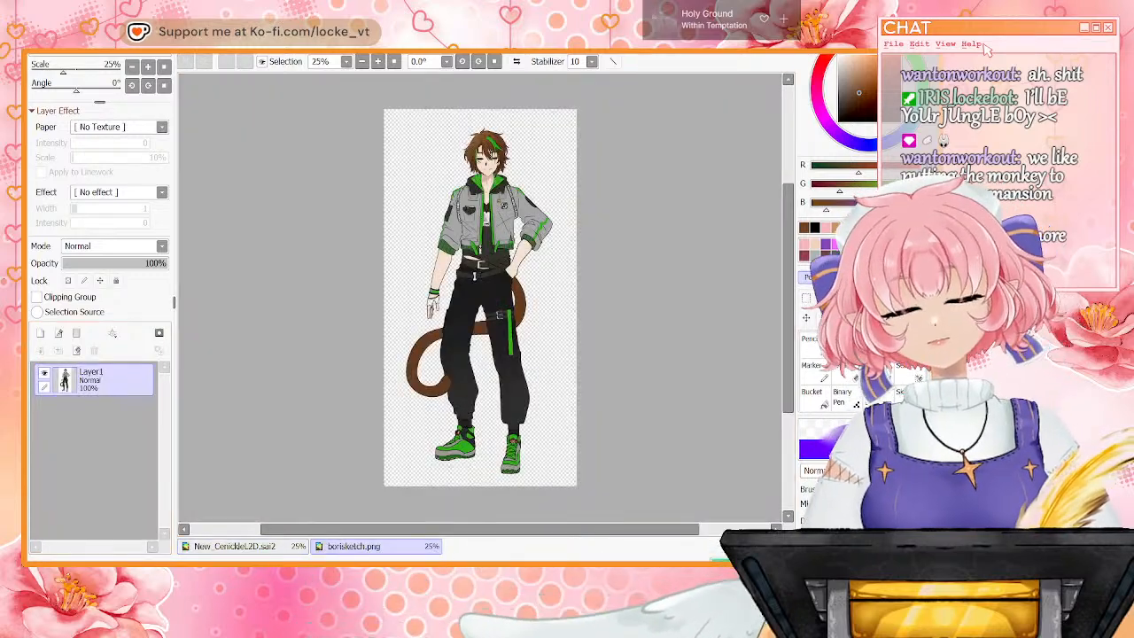
left_click(244, 547)
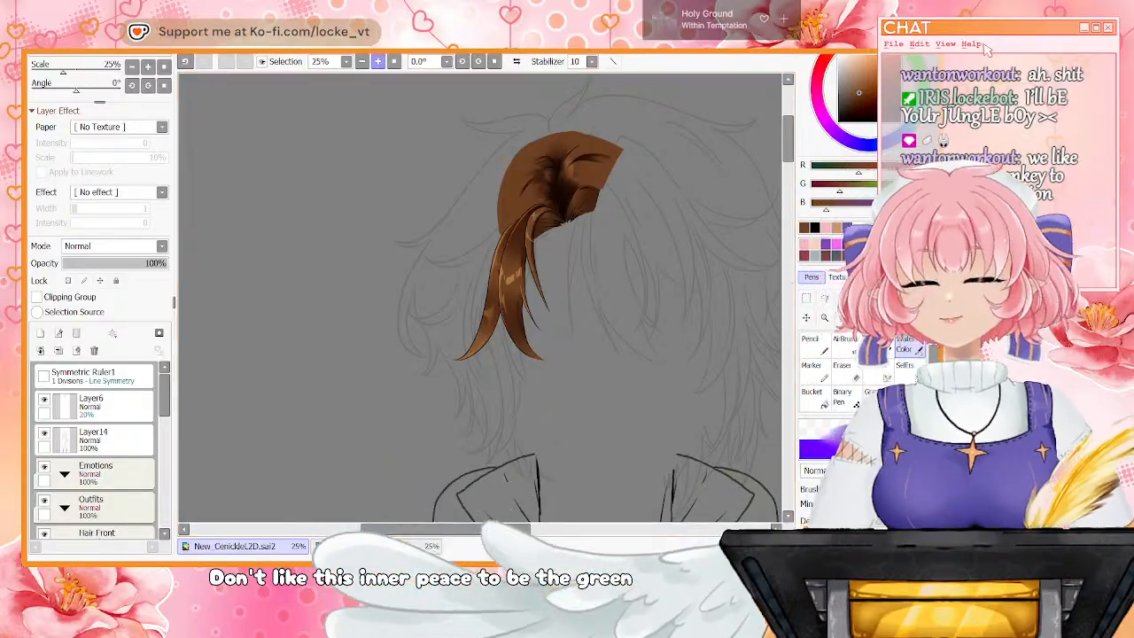
left_click(378, 62)
left_click(378, 61)
left_click_drag(788, 125, 788, 130)
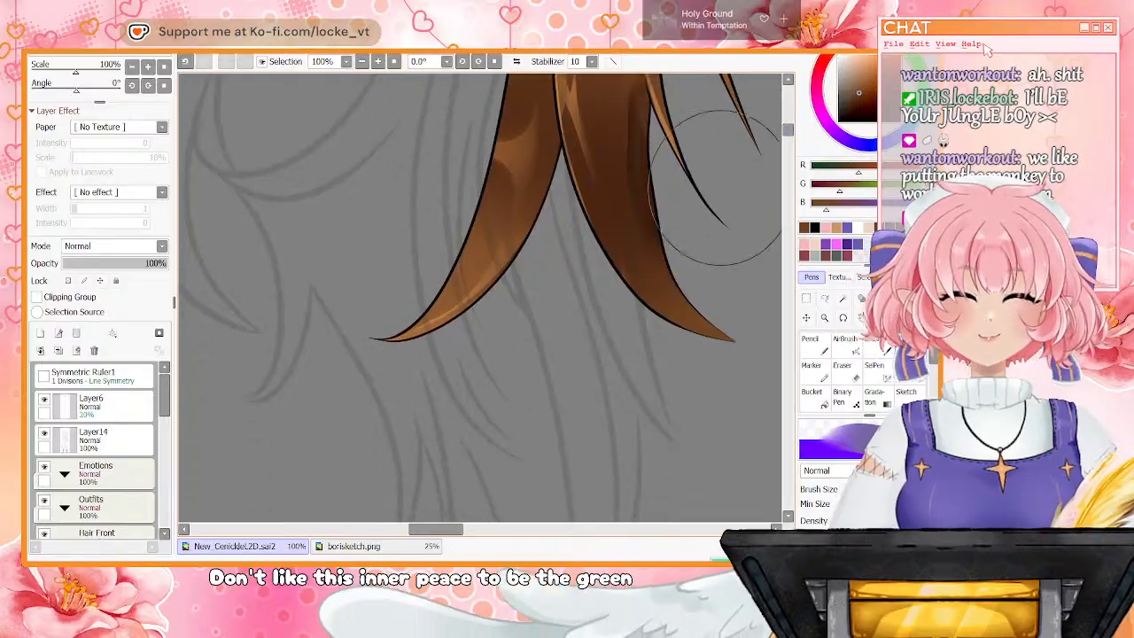
left_click_drag(436, 529, 442, 529)
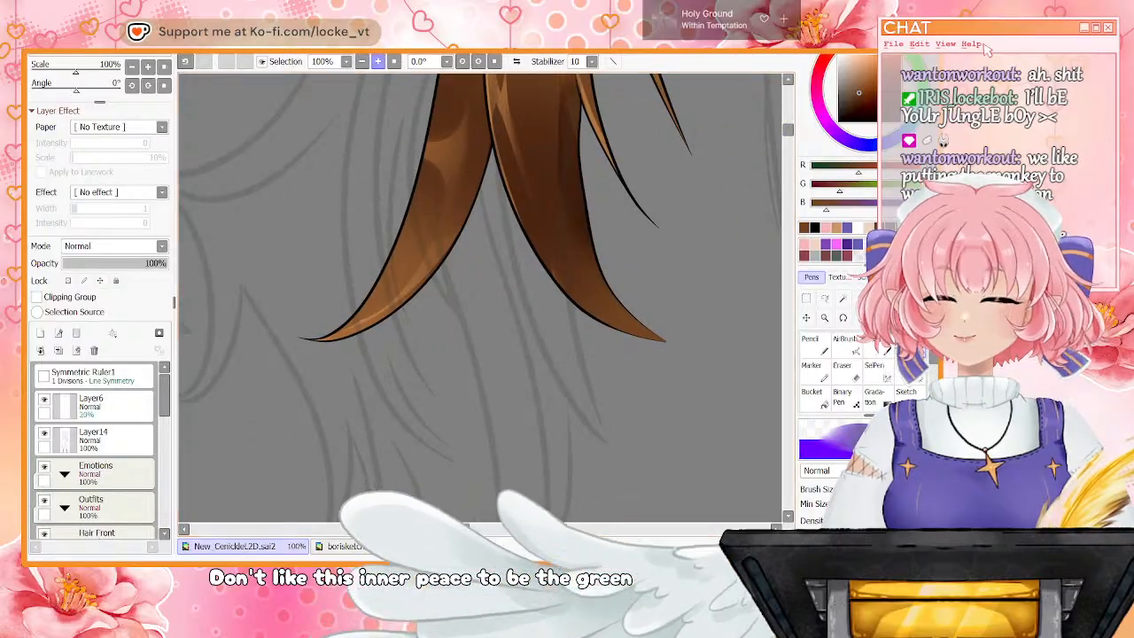
left_click(362, 62)
left_click(362, 62)
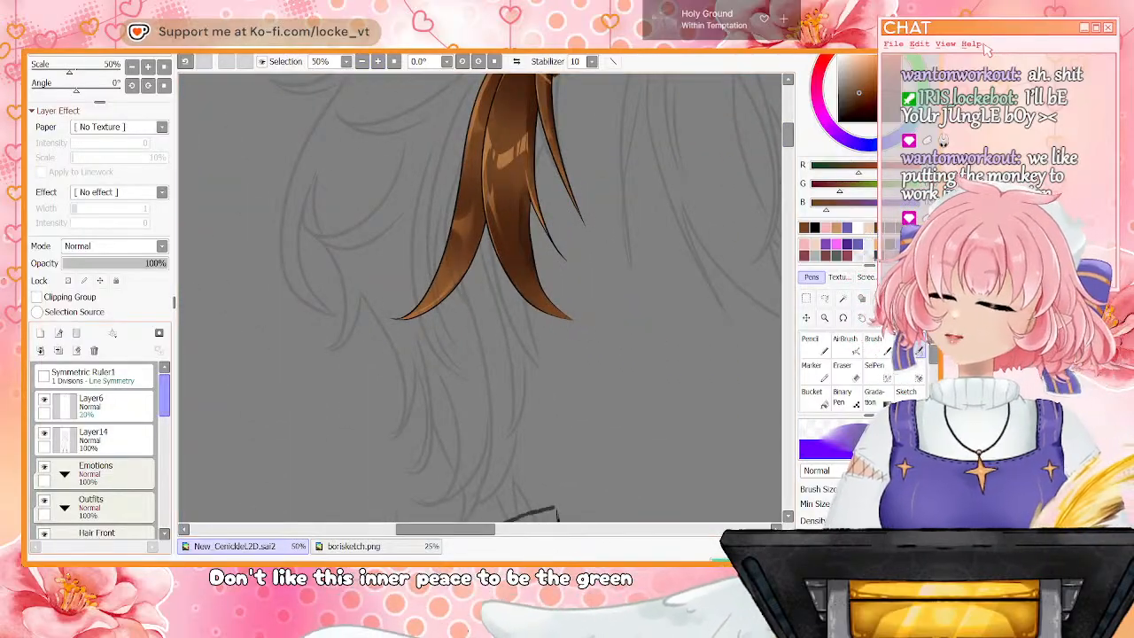
Add a new raster layer directly above Layer16 and a linework layer on top of it for the next strand
scroll(98, 460, "down", 4)
scroll(98, 450, "down", 2)
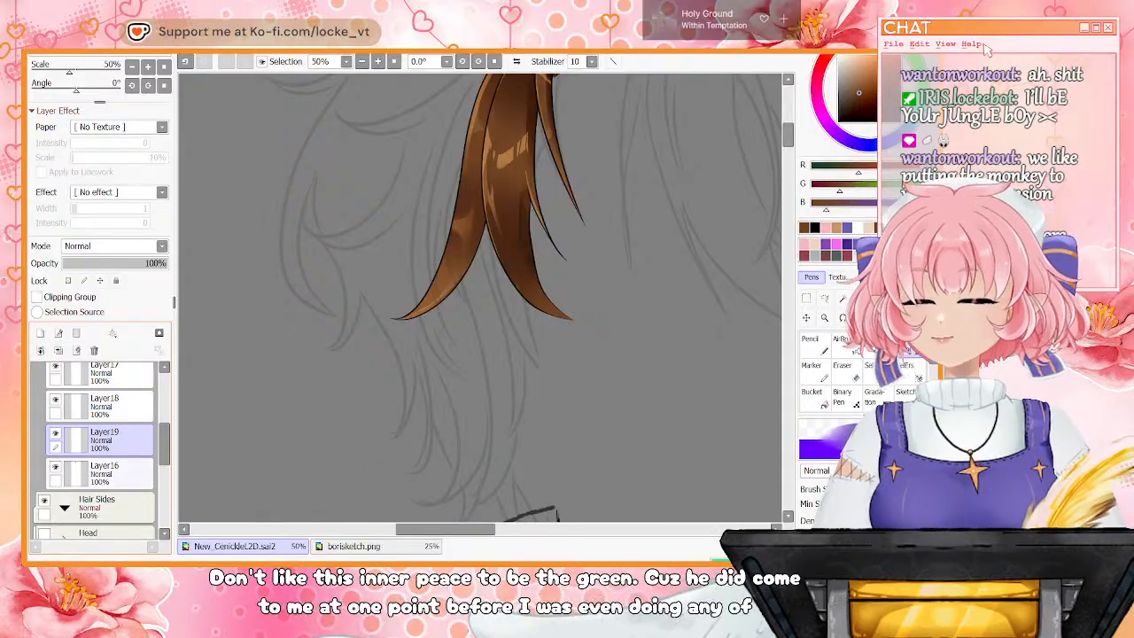
left_click(111, 473)
left_click(41, 333)
left_click(41, 333)
left_click(94, 351)
left_click(58, 333)
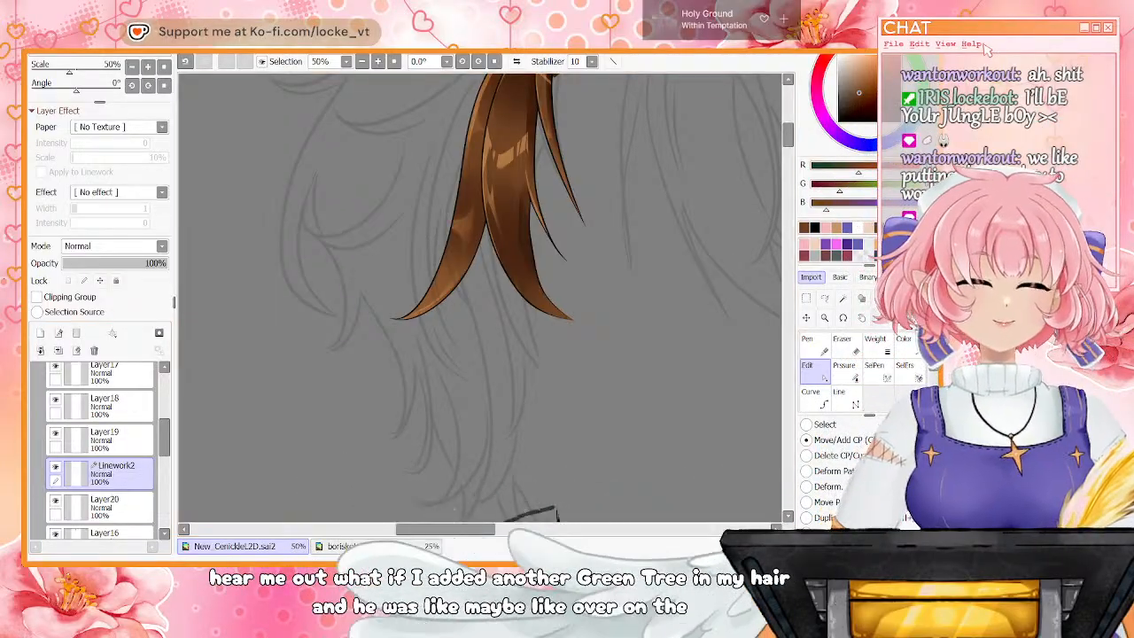
Start the next strand's tip in black with the Pen on Linework2, and hide Layer17, Layer18 and Layer19
left_click(815, 228)
left_click(814, 344)
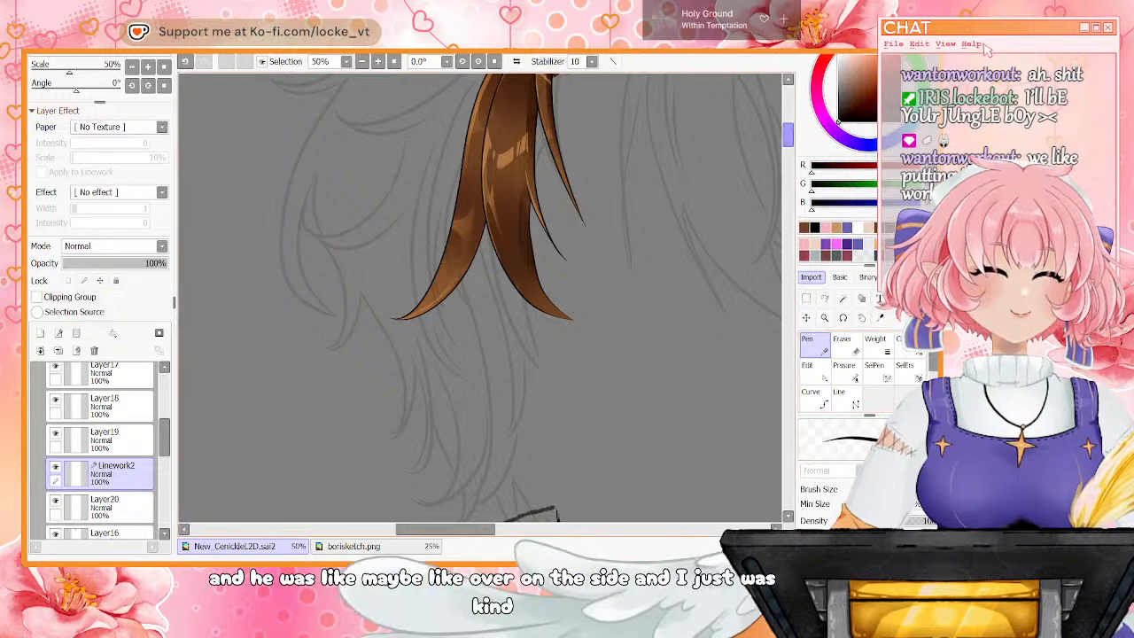
scroll(480, 298, "down", 2)
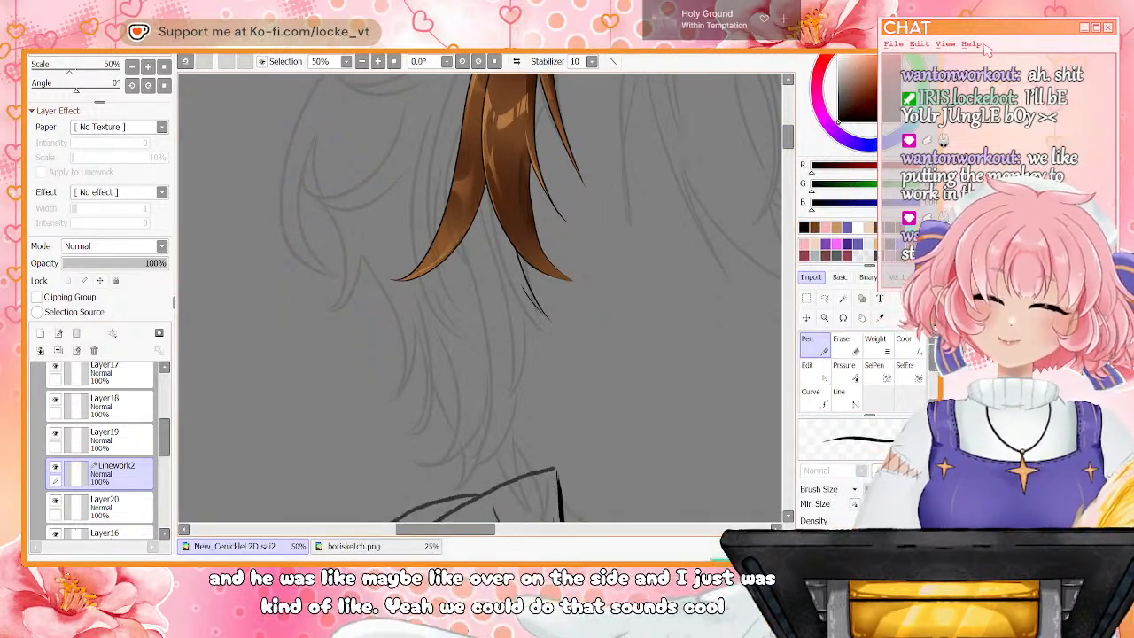
left_click(55, 433)
left_click(55, 400)
left_click(55, 366)
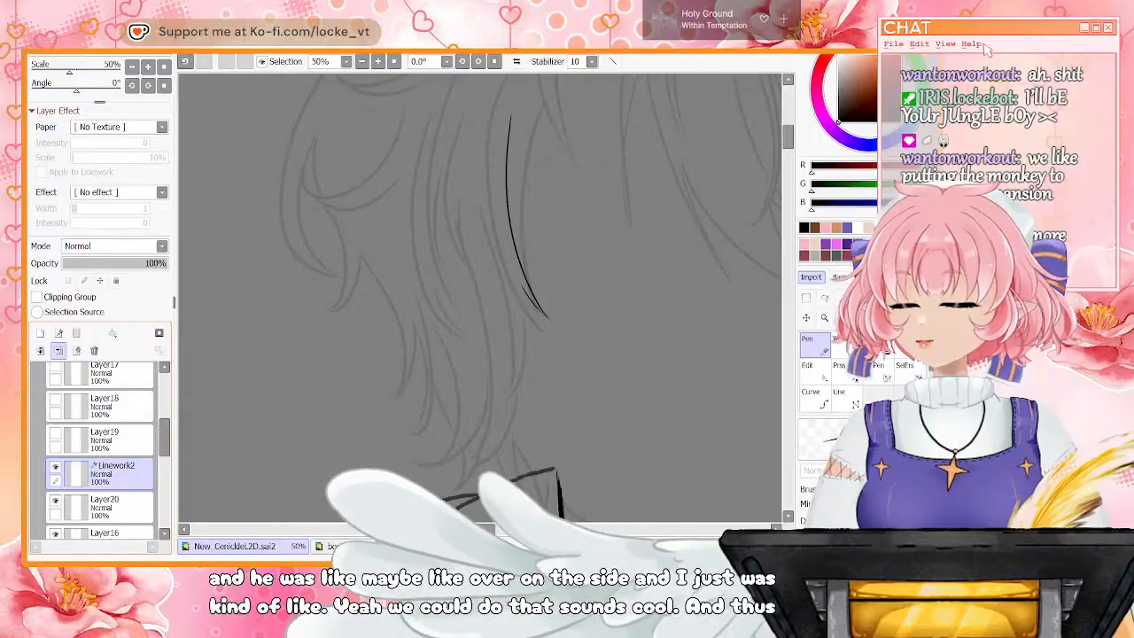
Draw the strand's long side curves and forked tip along the sketch on Linework2, and adjust their control points
key("ctrl")
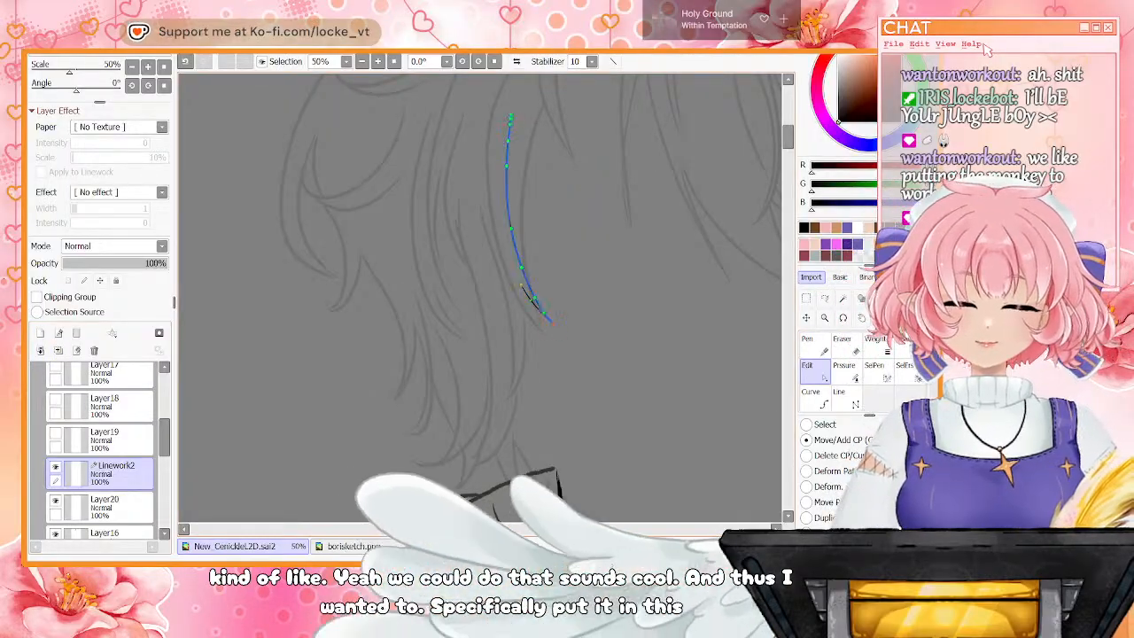
key("ctrl")
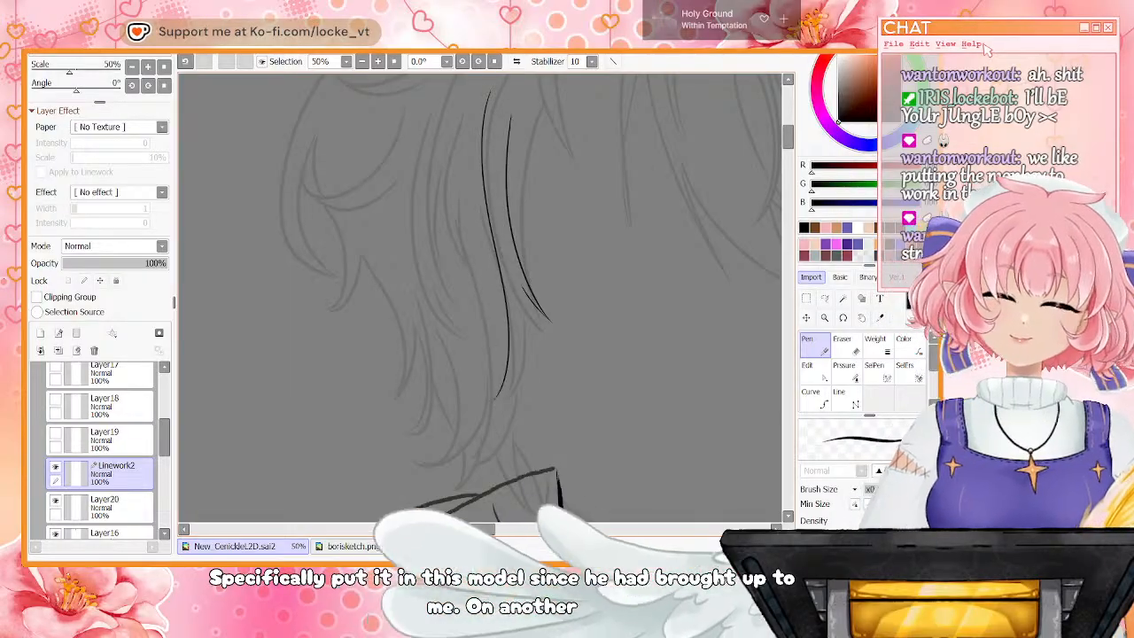
key("ctrl")
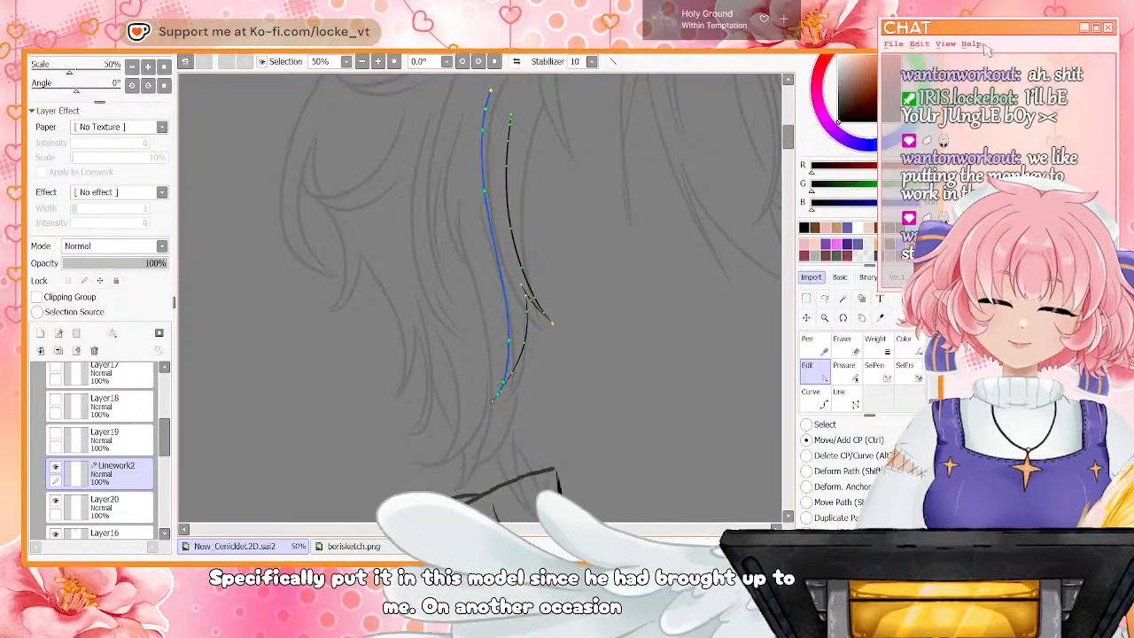
key("n")
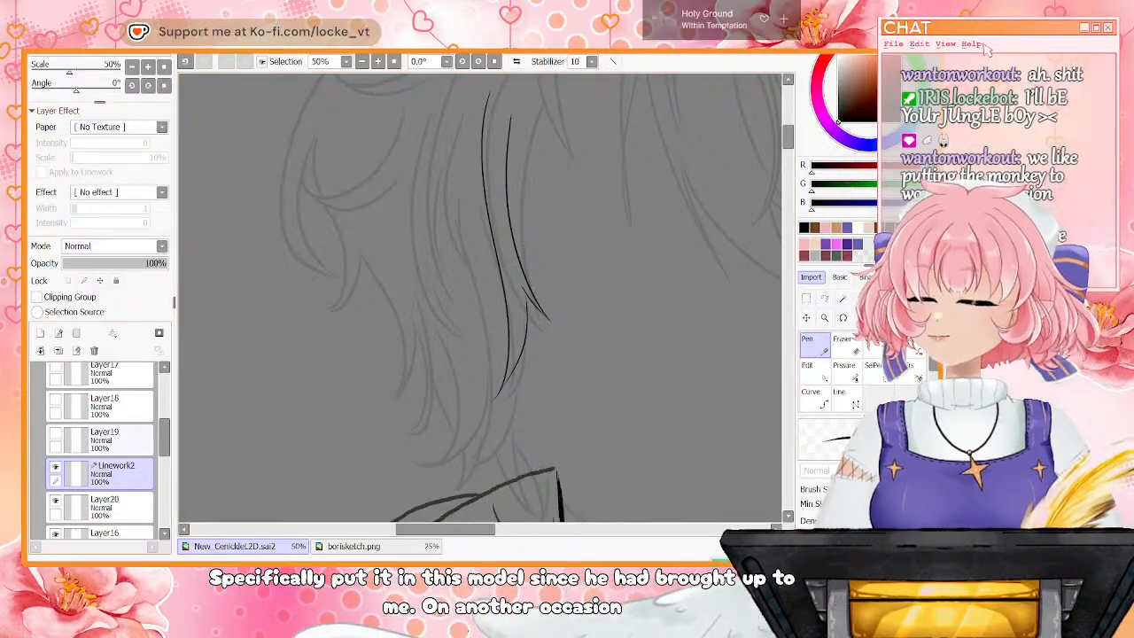
Show the coloured strands on Layer18 and Layer19 over the new outline to compare them, and hide them again
left_click_drag(496, 78, 396, 278)
left_click_drag(531, 76, 572, 279)
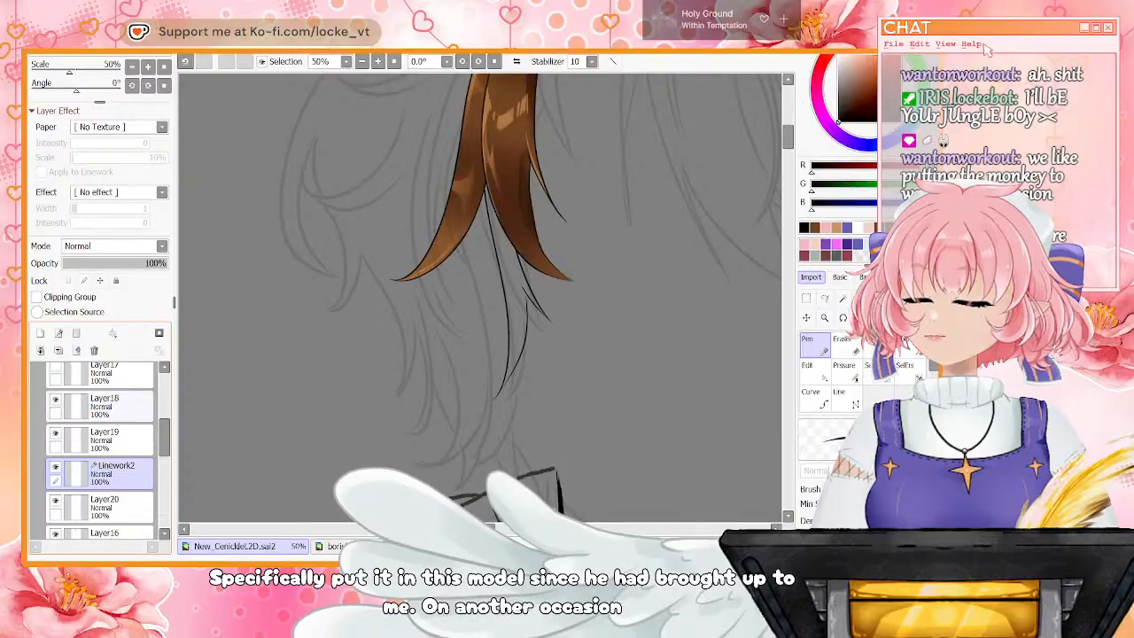
key("ctrl+z")
key("ctrl+z")
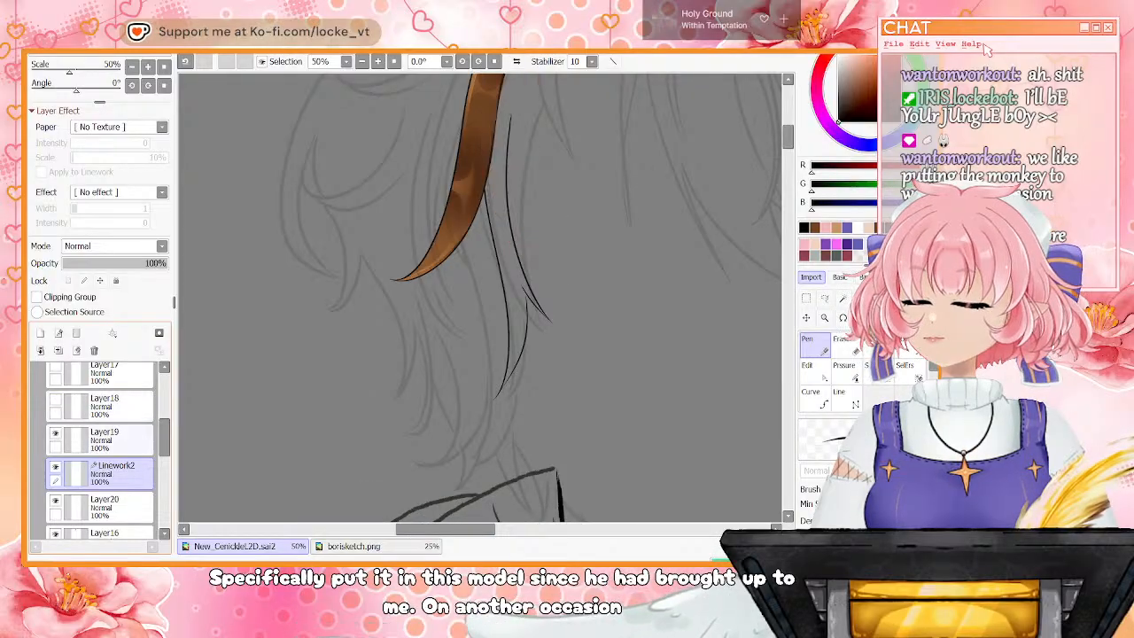
Extend the strand's two side curves upward so they meet in a point at the root near the scalp
scroll(483, 292, "up", 3)
scroll(483, 297, "down", 3)
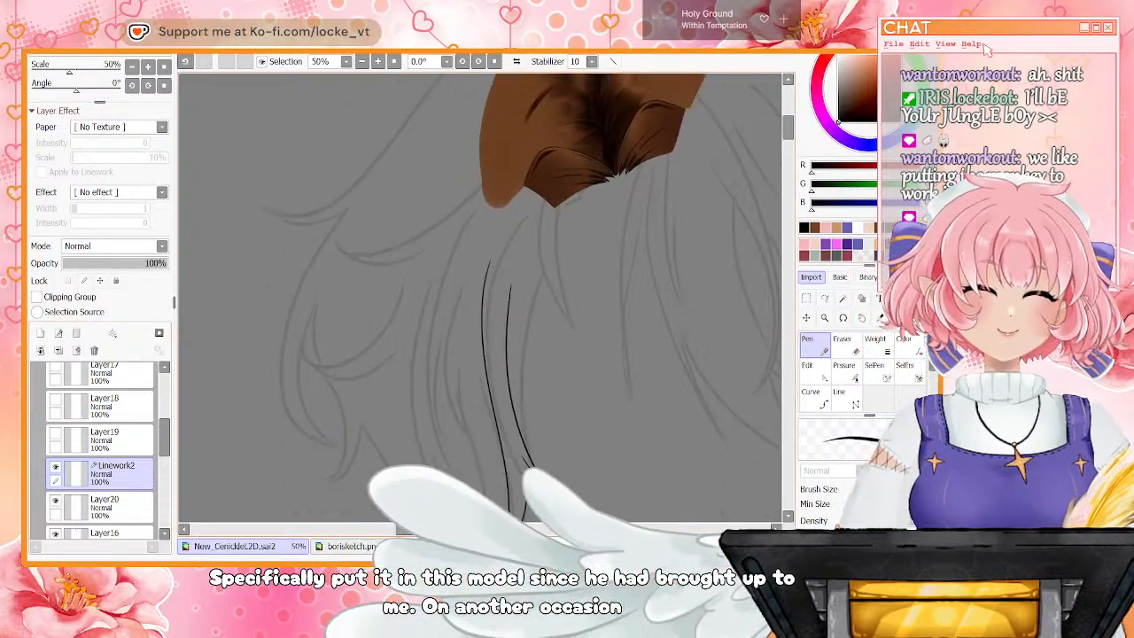
key("ctrl")
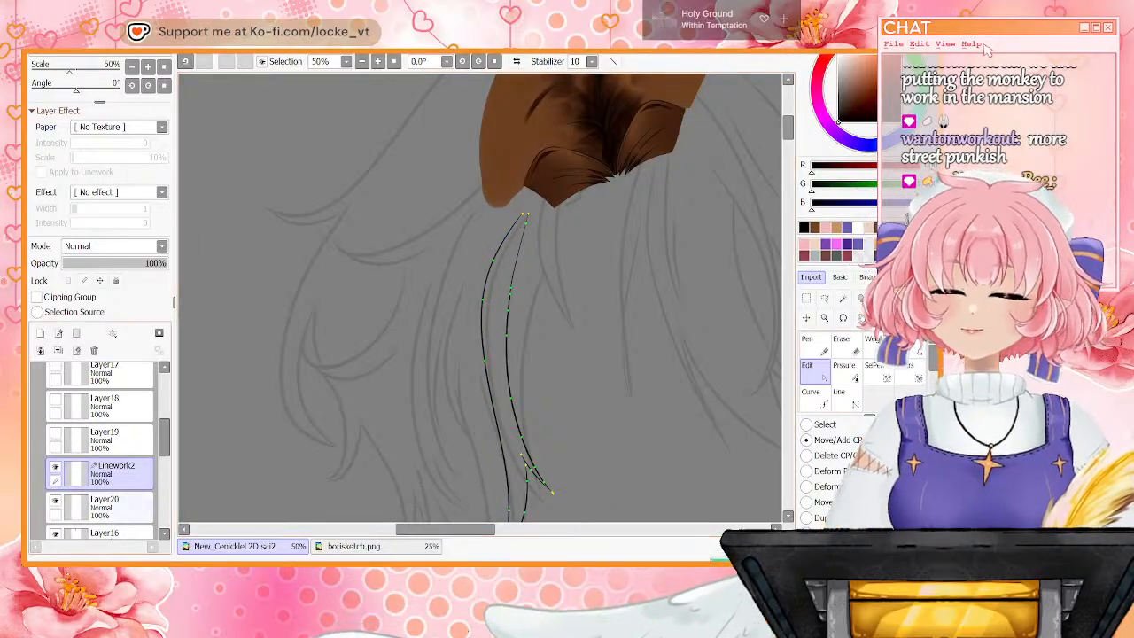
Select Layer20 and sample the green of the trouser stripe in borisketch.png as its paint colour
left_click(124, 508)
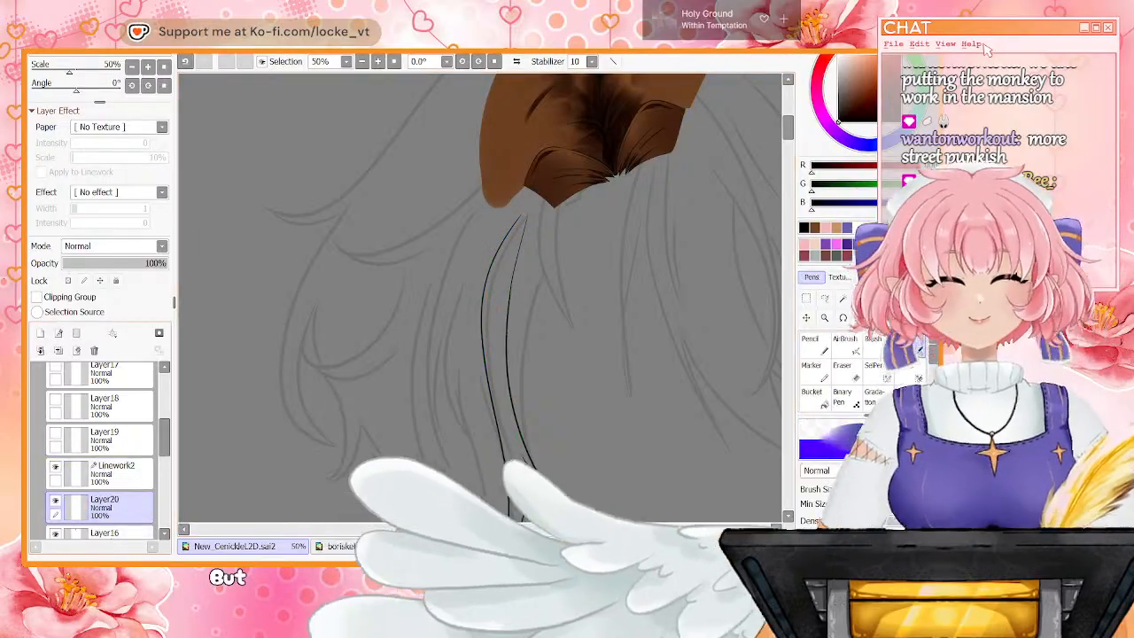
left_click(354, 546)
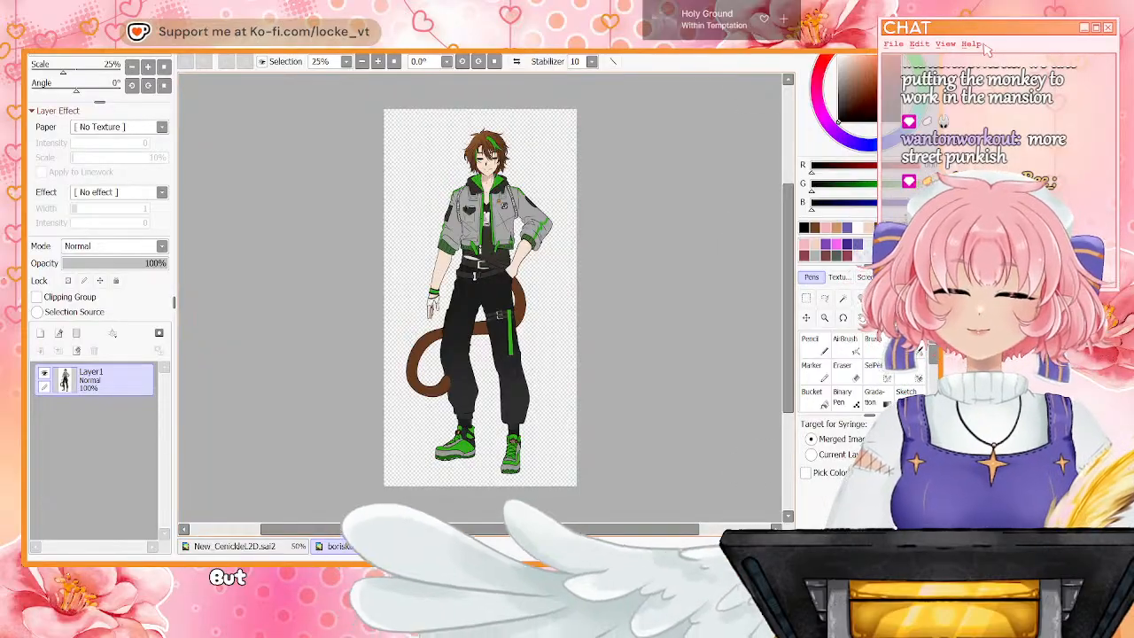
right_click(511, 337)
left_click(236, 547)
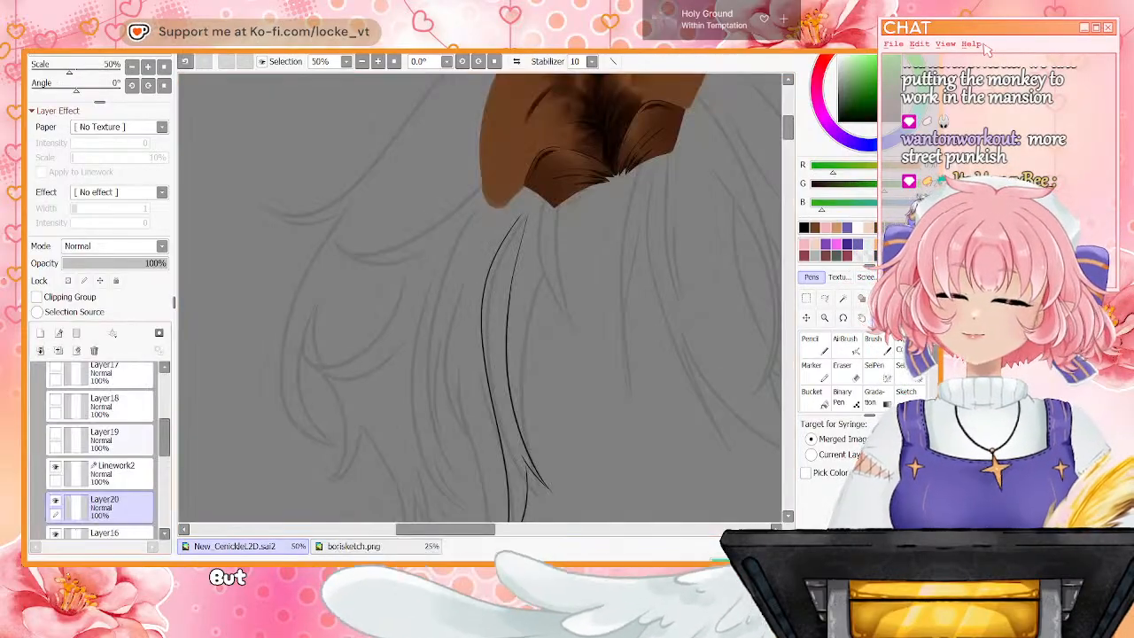
Hide the Layer6 sketch, close the strand's root with green paint and bucket-fill the outlined strand on Layer20
left_click_drag(165, 436, 165, 390)
left_click(44, 399)
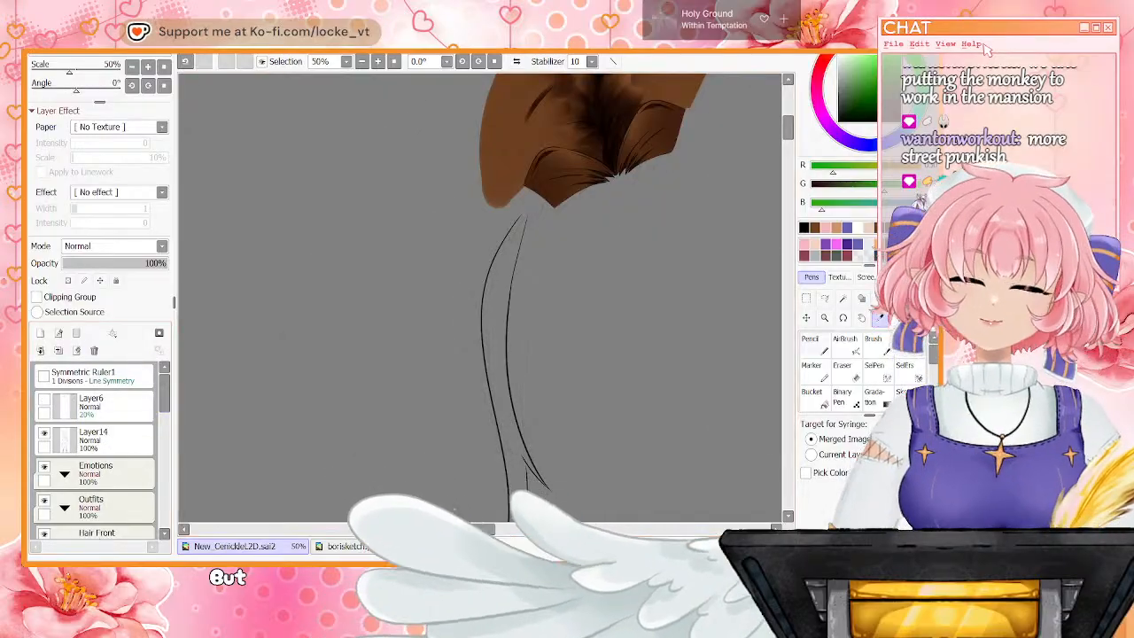
key("n")
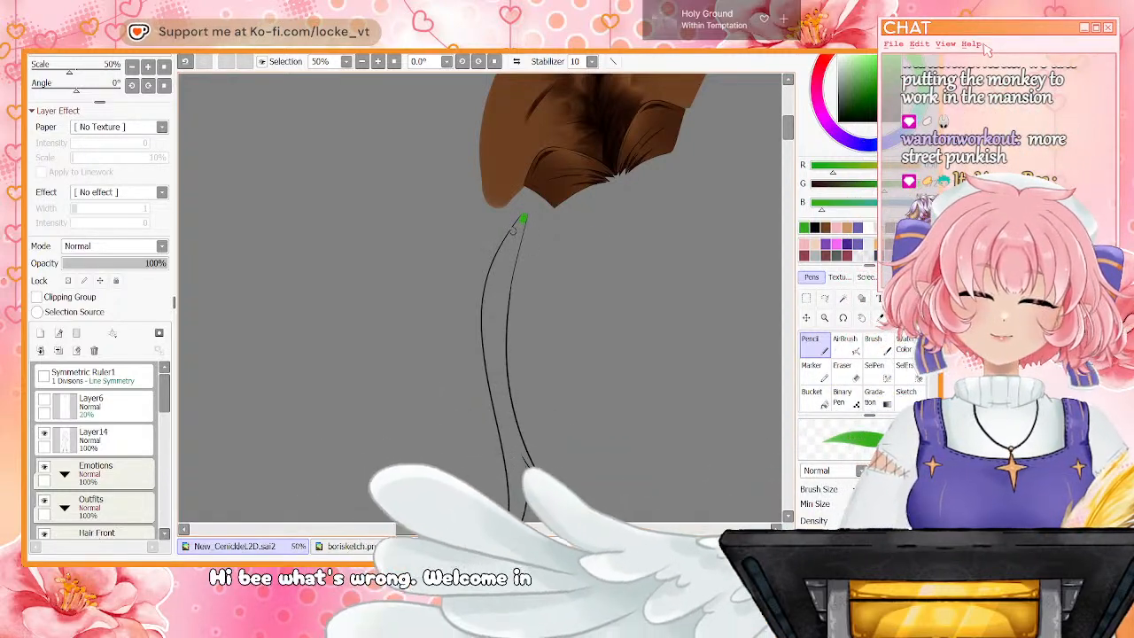
left_click(908, 344)
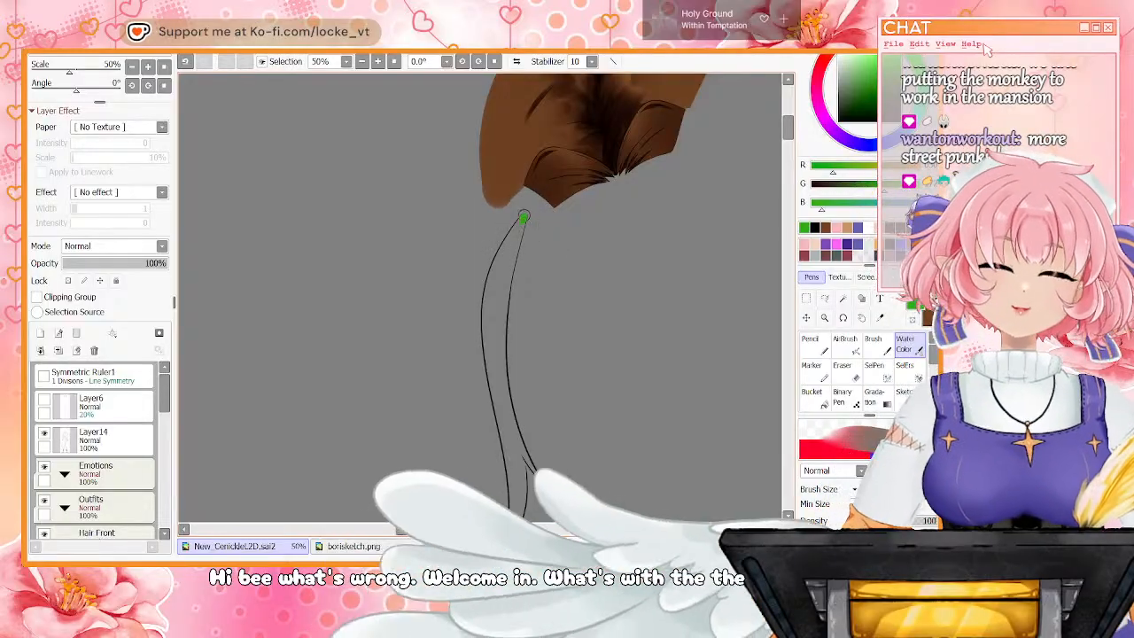
left_click(813, 398)
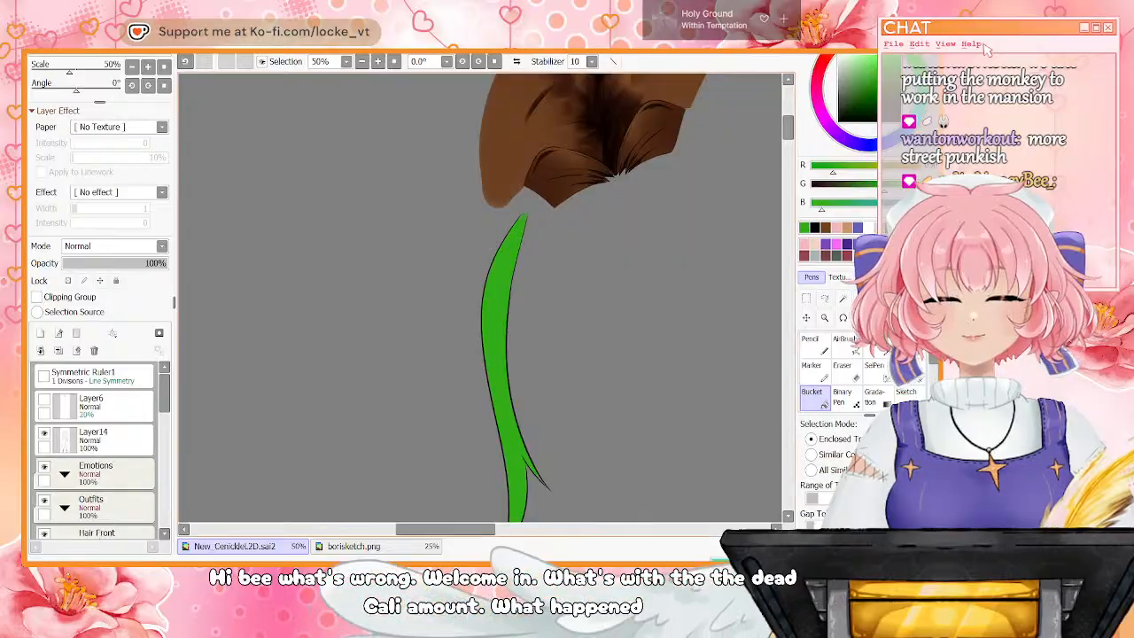
Touch up the green fill in the strand's narrow forked tips with a fine Pencil and Eraser
scroll(483, 292, "down", 5)
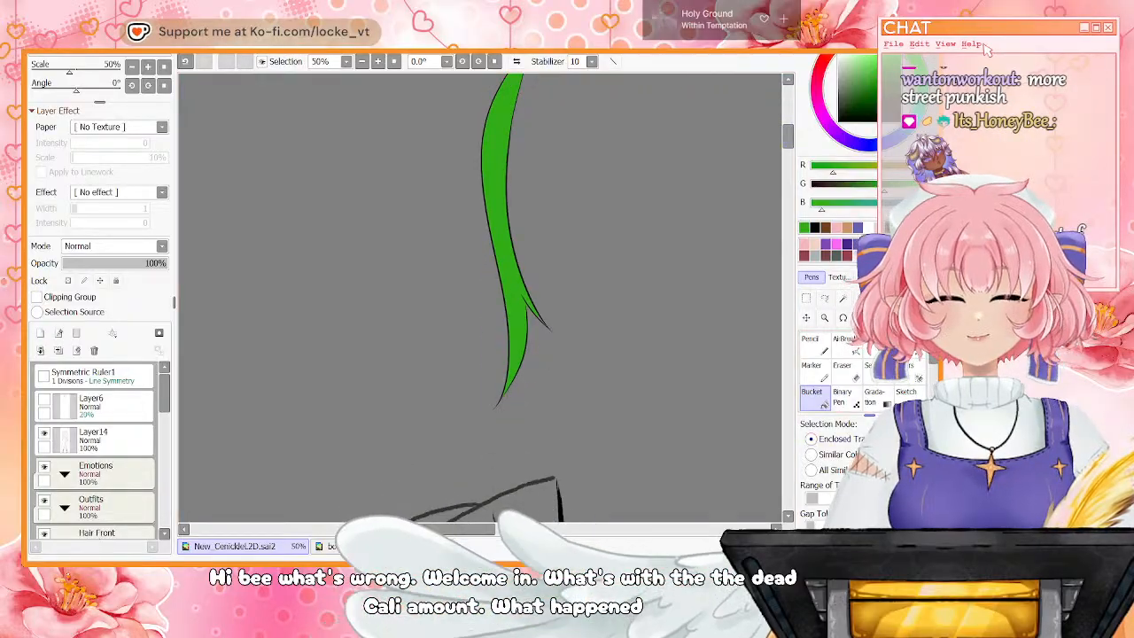
key("n")
scroll(413, 90, "up", 2)
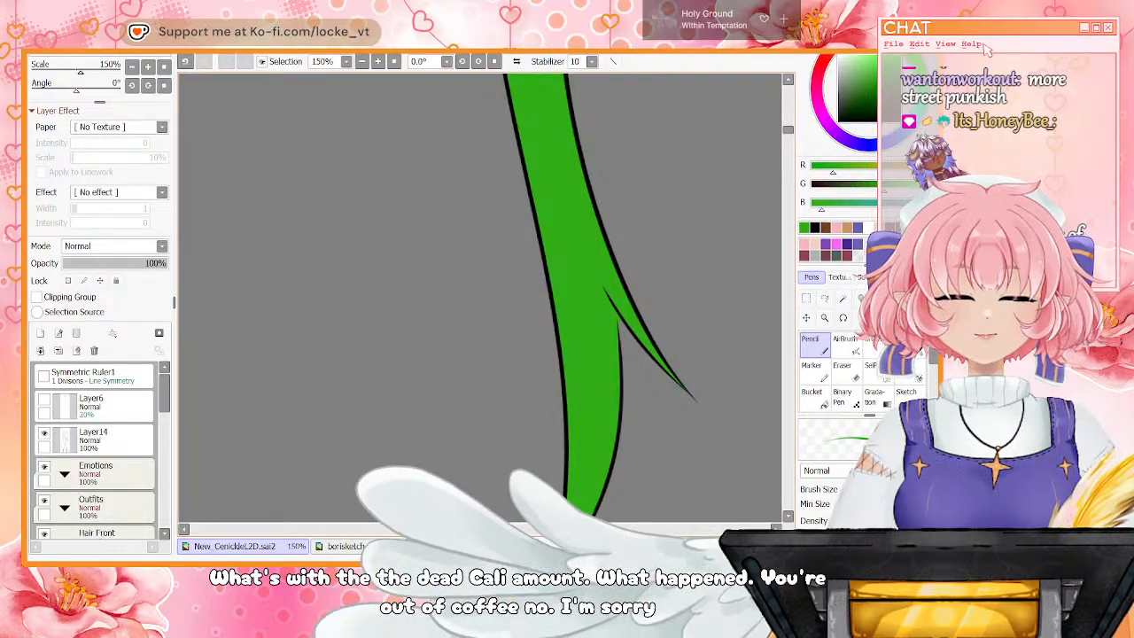
key("e")
key("[")
key("[")
key("[")
key("[")
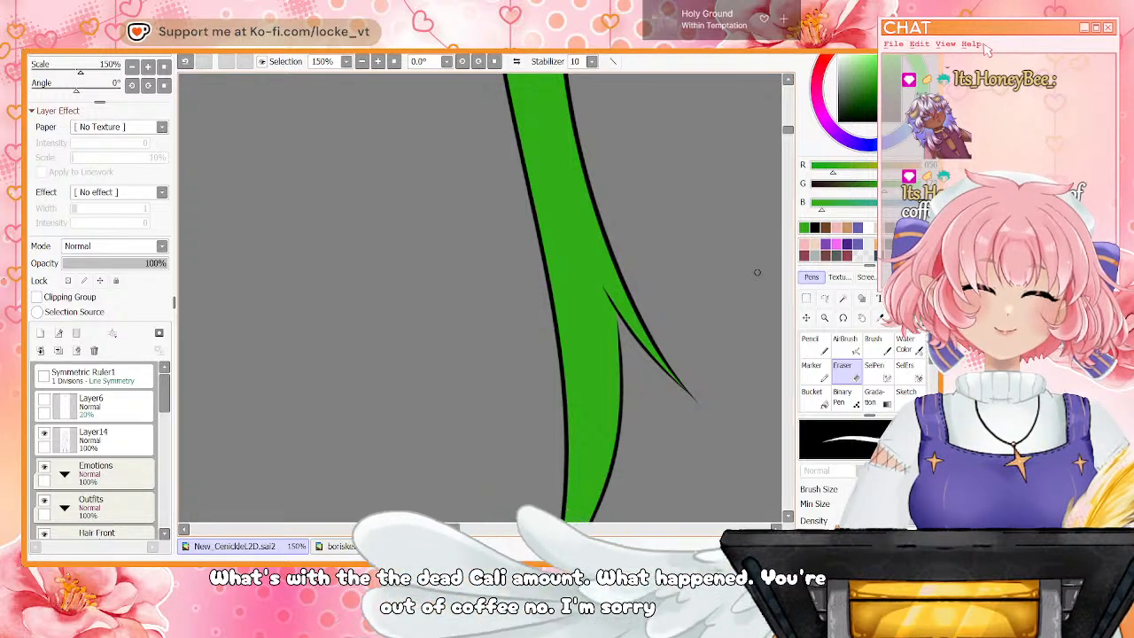
scroll(482, 297, "down", 5)
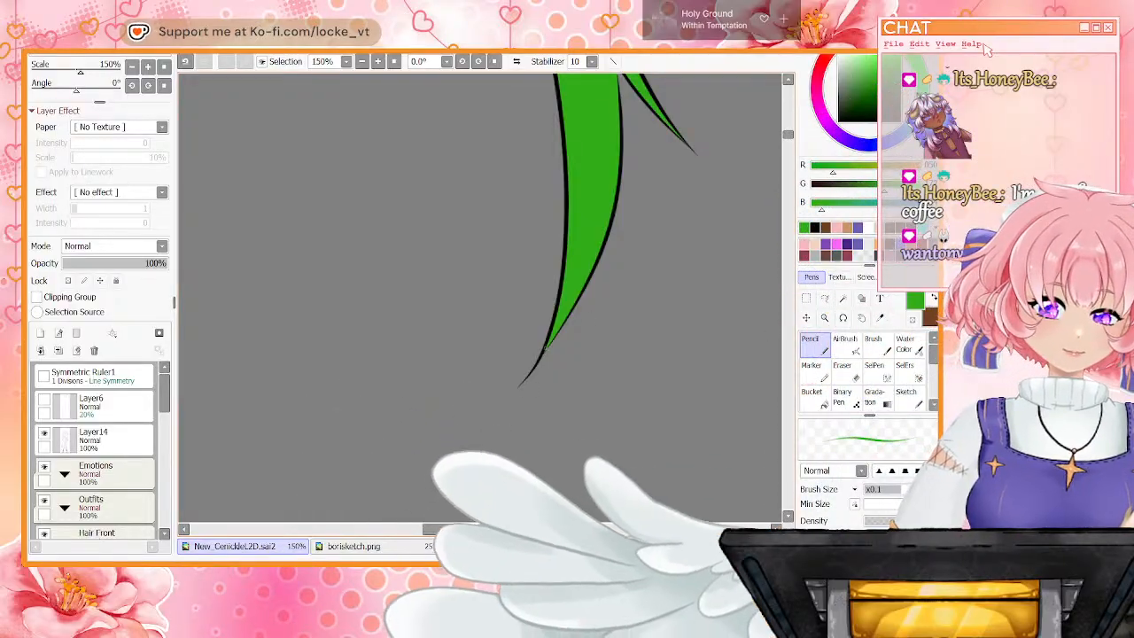
key("Page_Down")
key("Page_Down")
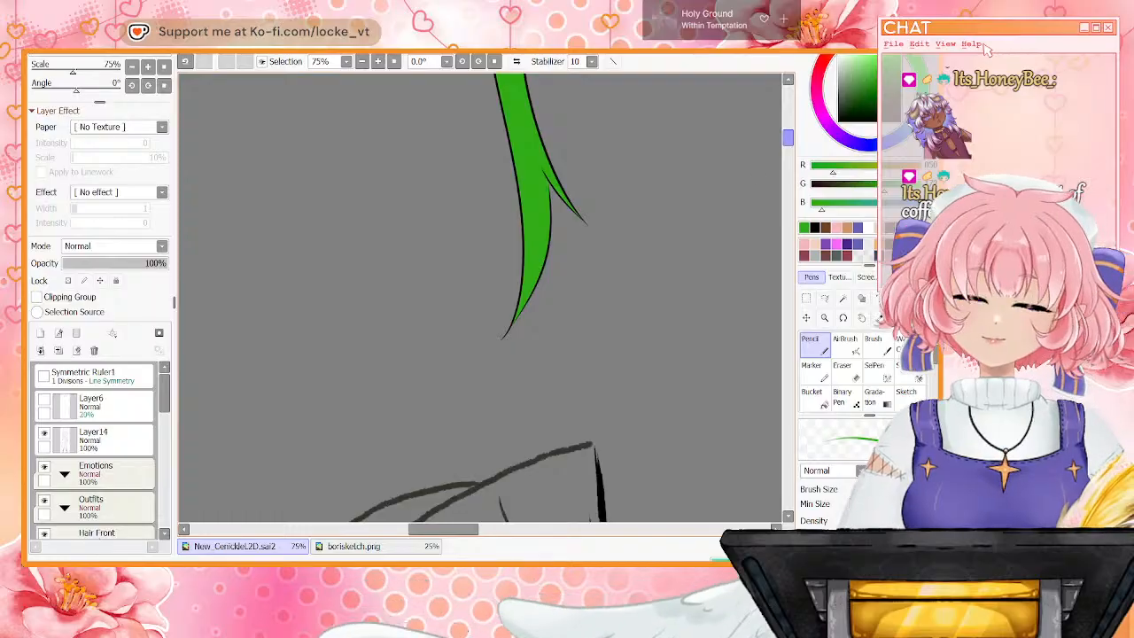
scroll(480, 298, "up", 8)
scroll(480, 298, "down", 3)
key("Page_Down")
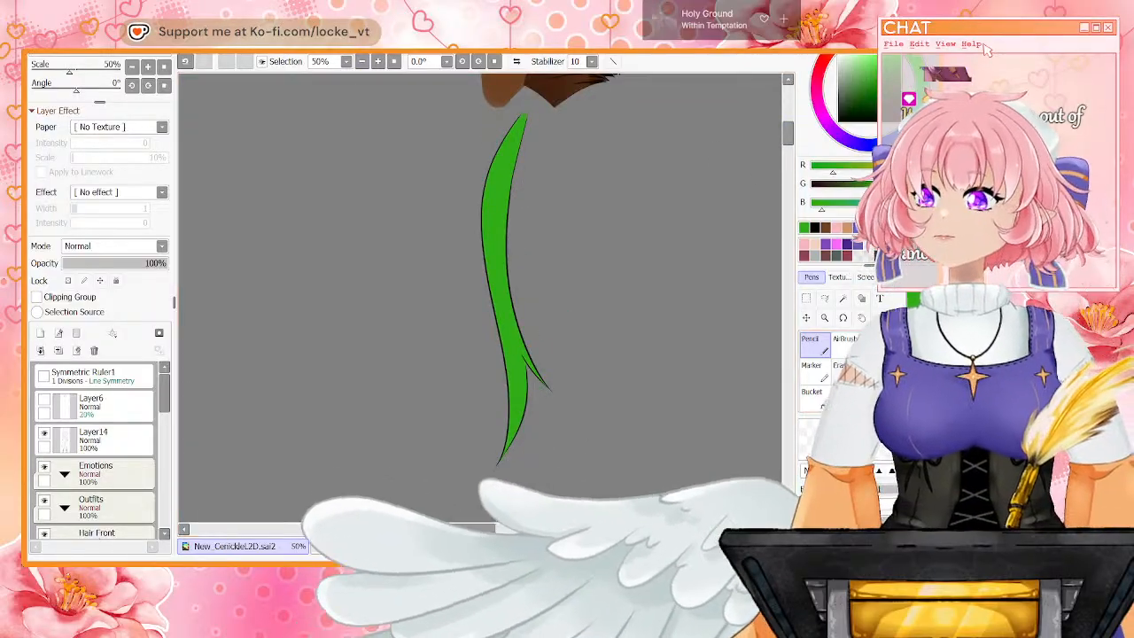
Add Layer21 directly above Layer20, clip it to Layer20 and set its blending mode to Multiply
scroll(94, 452, "down", 8)
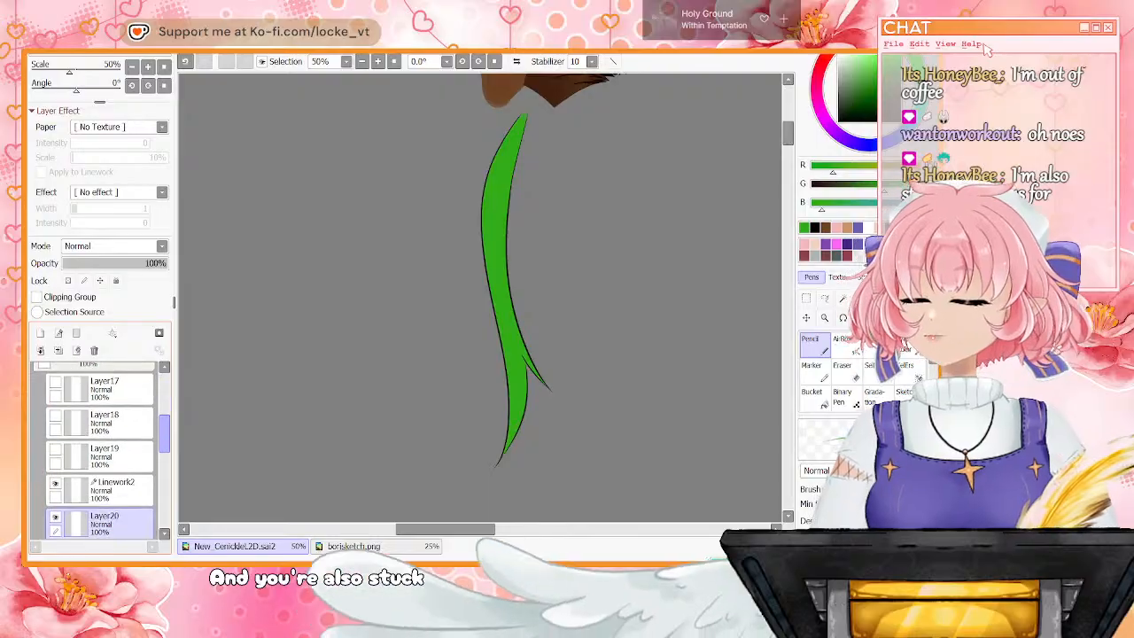
scroll(94, 452, "down", 4)
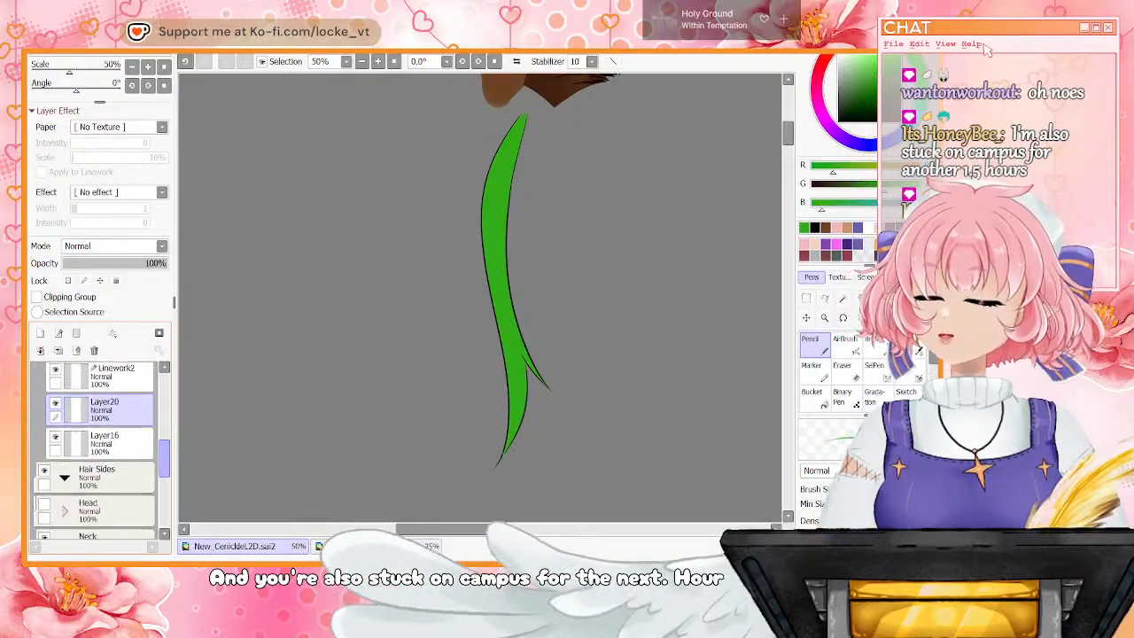
scroll(94, 452, "up", 1)
left_click(55, 429)
left_click(55, 429)
left_click(40, 333)
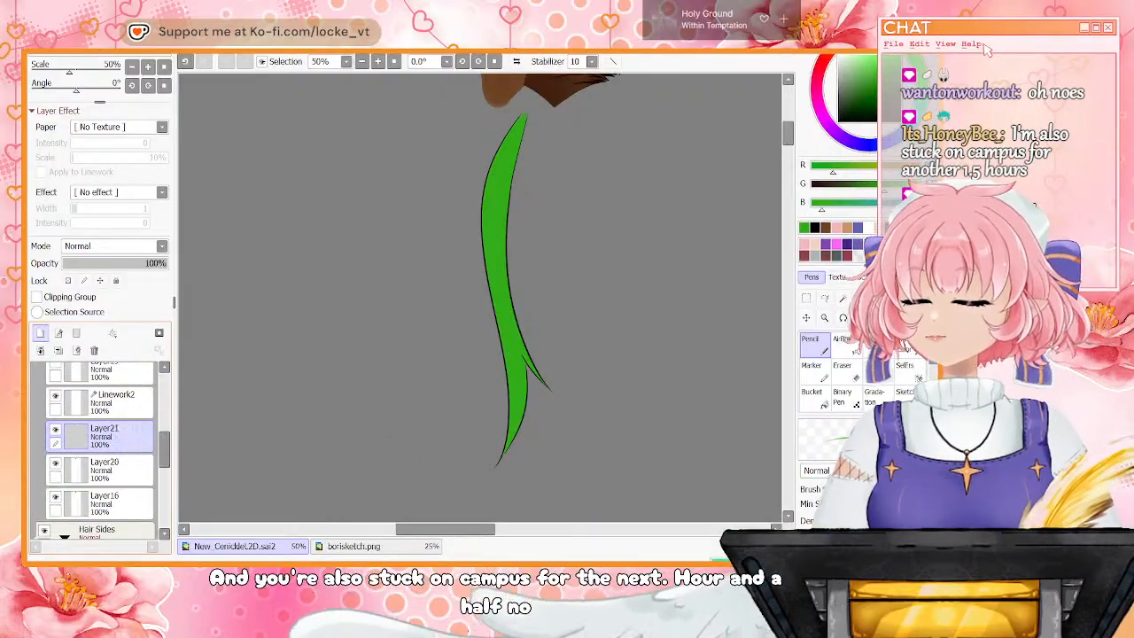
left_click(36, 297)
left_click(96, 272)
Shade the strand's root and lower edge darker green on Layer21 with Water Color and Pencil, and transfer the shading to Layer20
key("c")
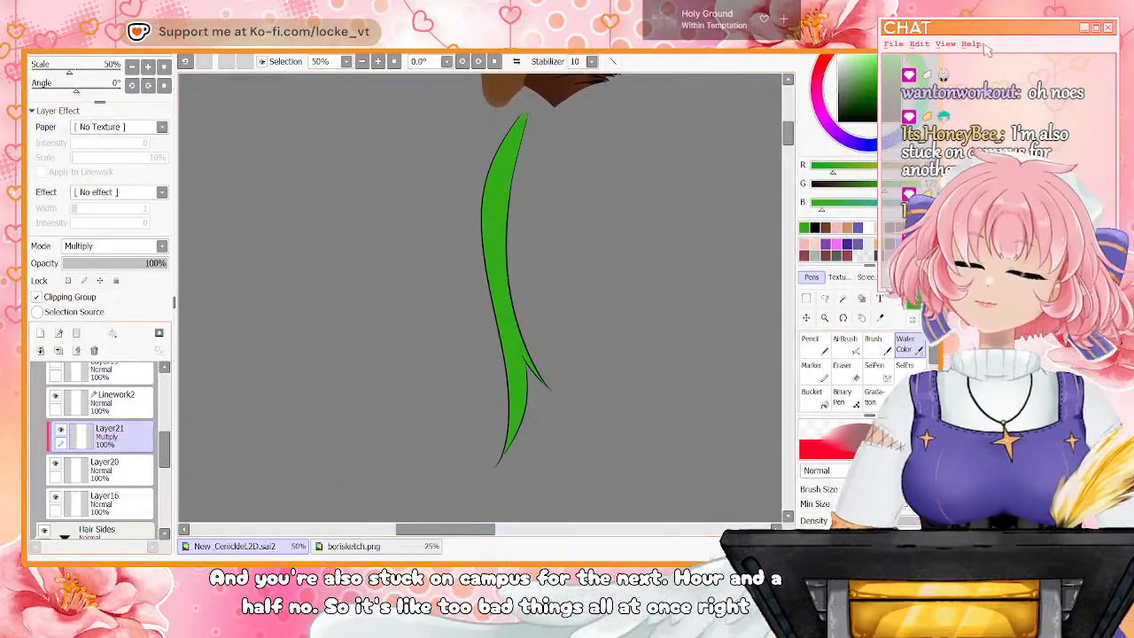
left_click_drag(508, 133, 501, 266)
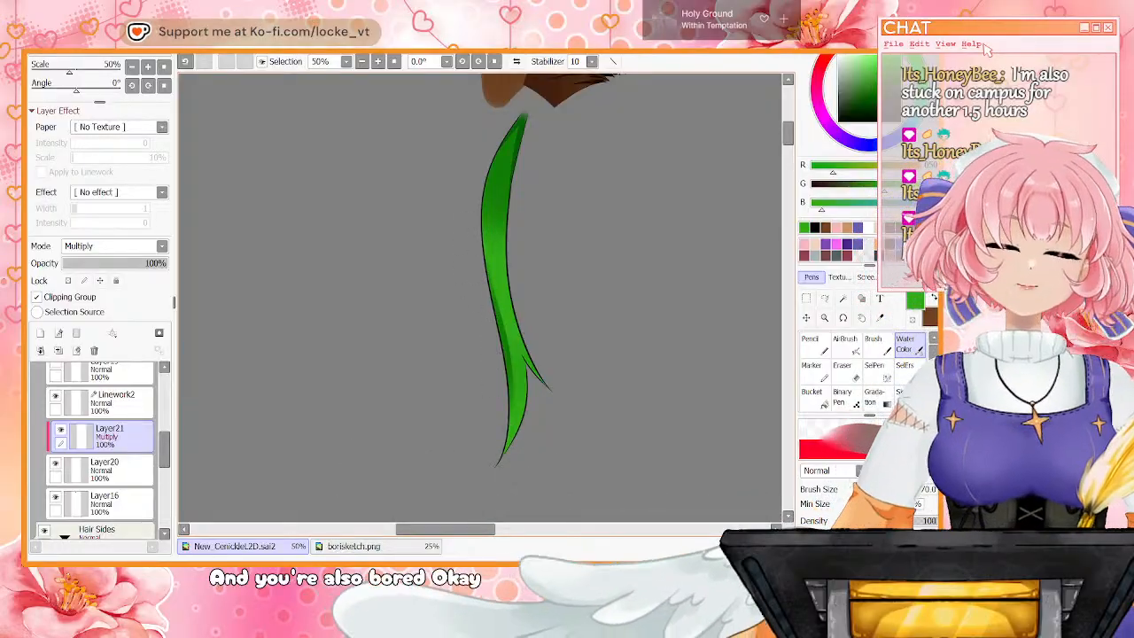
key("n")
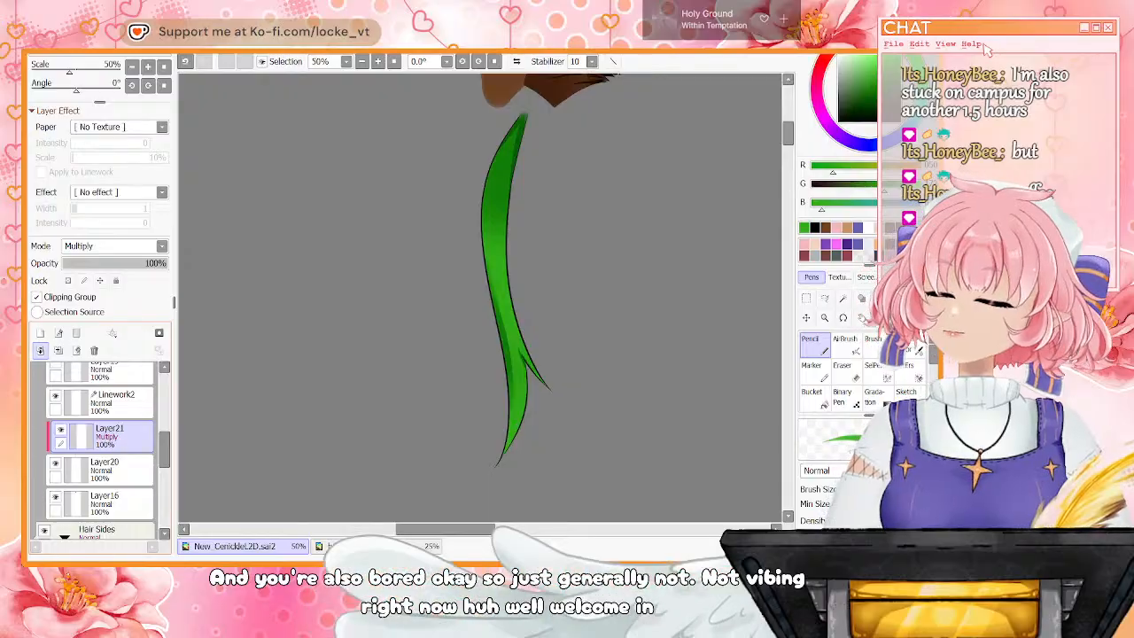
Set Layer21 to Screen, paint a highlight across the strand's middle and erase it down to a narrow jagged shine
left_click(82, 296)
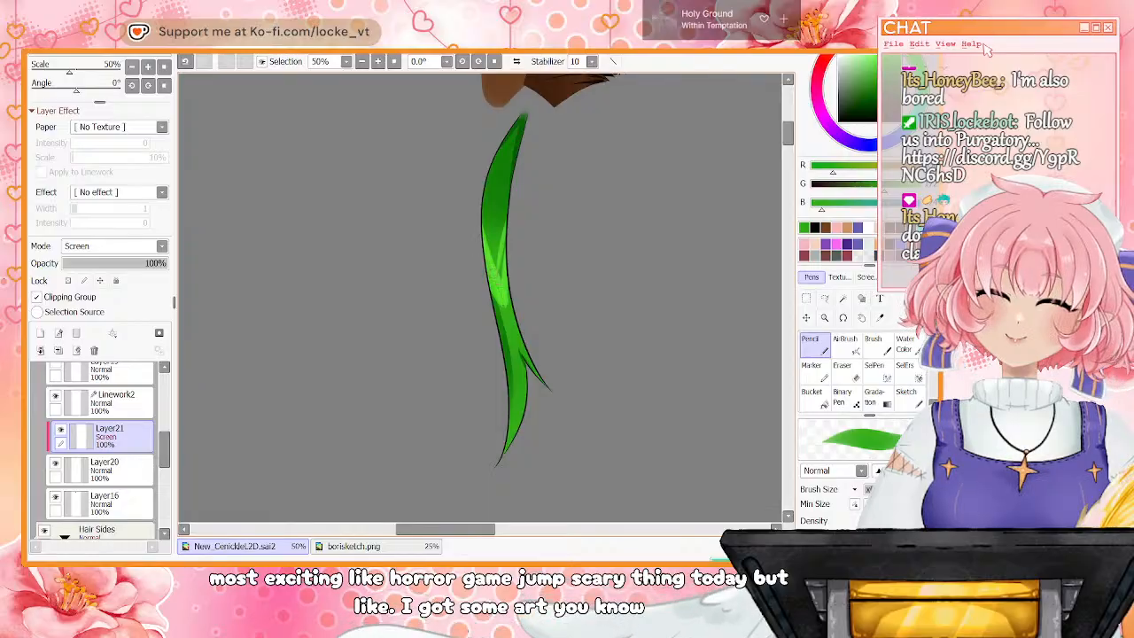
mouse_move(502, 265)
left_mouse_down()
mouse_move(481, 232)
mouse_move(491, 249)
mouse_move(511, 196)
left_mouse_up()
left_click(908, 345)
key("e")
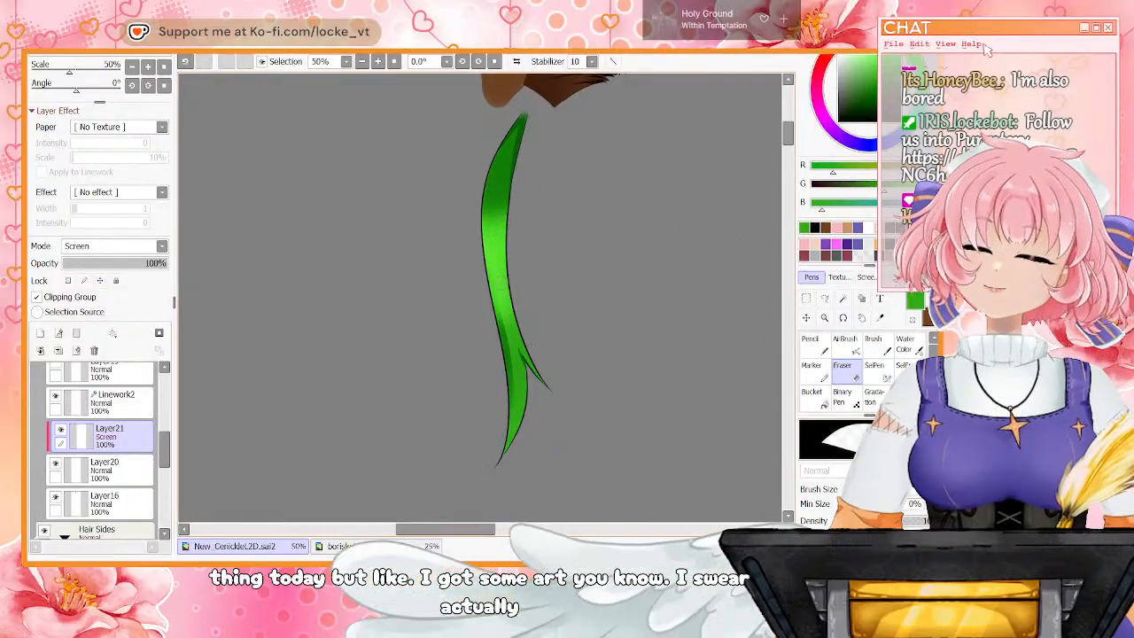
left_click_drag(498, 280, 504, 354)
left_click_drag(495, 227, 496, 214)
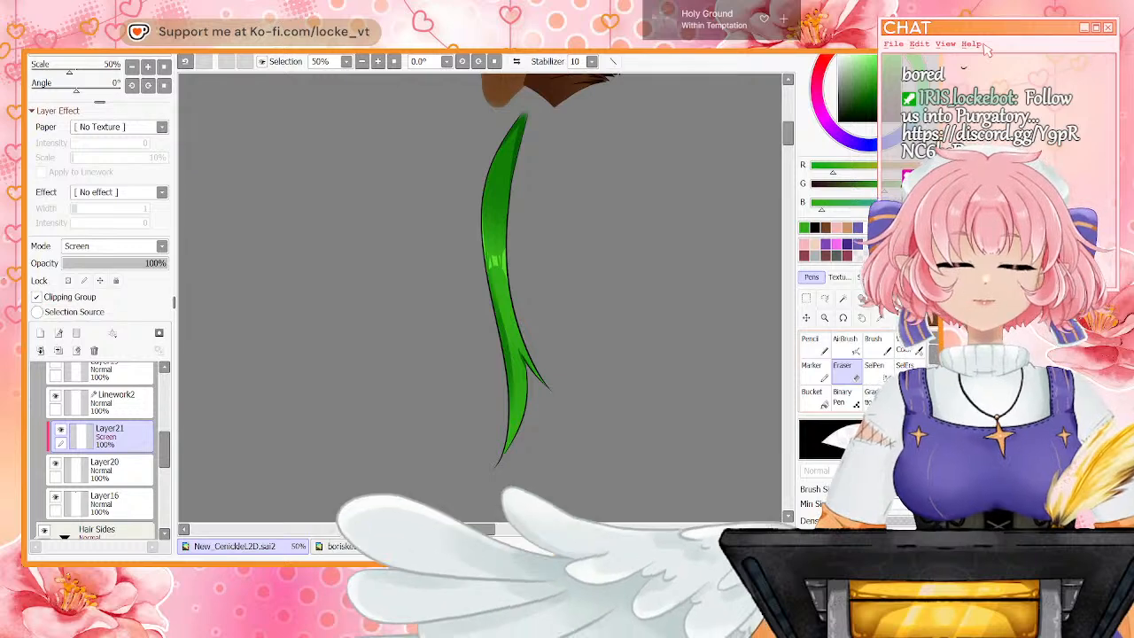
Brush a soft highlight on the strand's lower tip with Water Color and merge Layer21 into Layer20
left_click(905, 345)
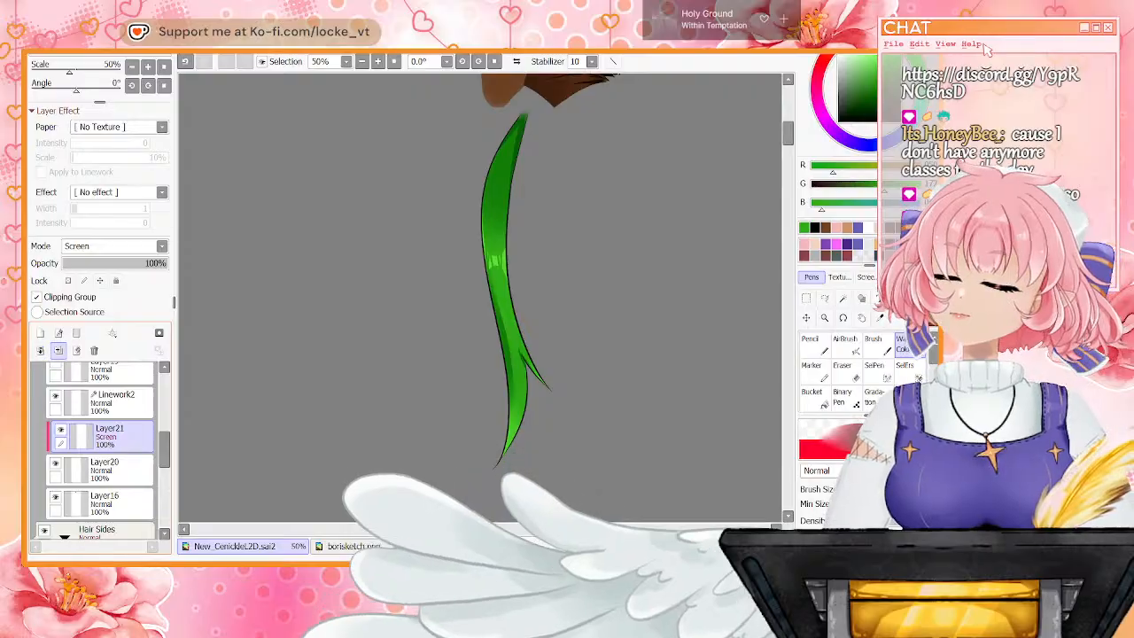
left_click(57, 350)
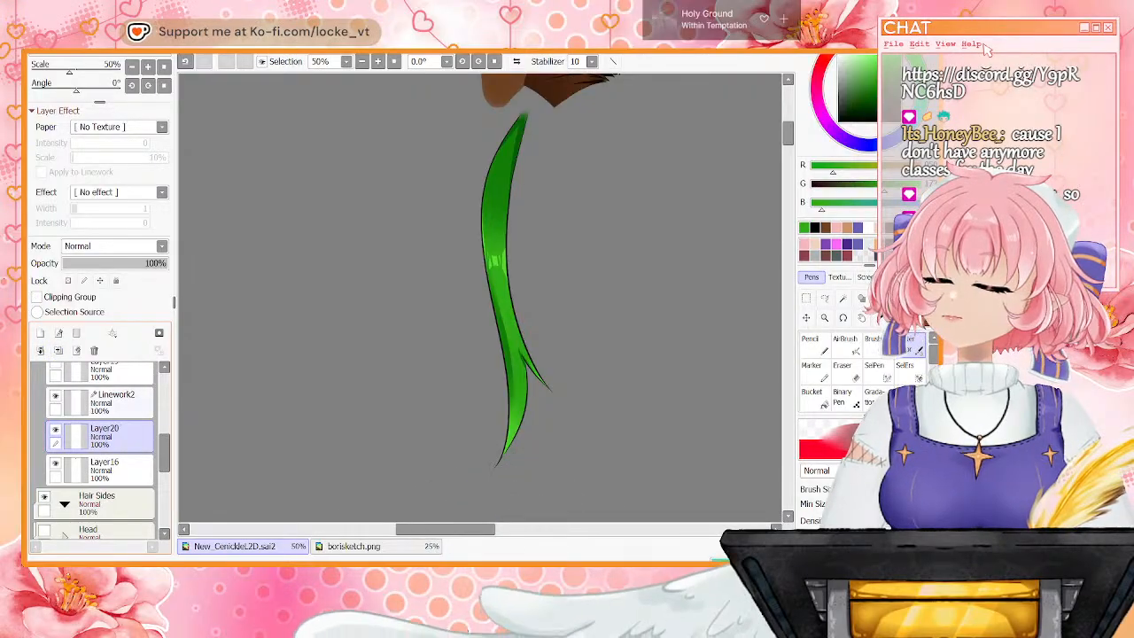
Merge the green strand's linework into Layer20 and turn on the visibility of the brown strand layers Layer17, Layer18 and Layer19
scroll(132, 405, "down", 1)
scroll(133, 405, "up", 2)
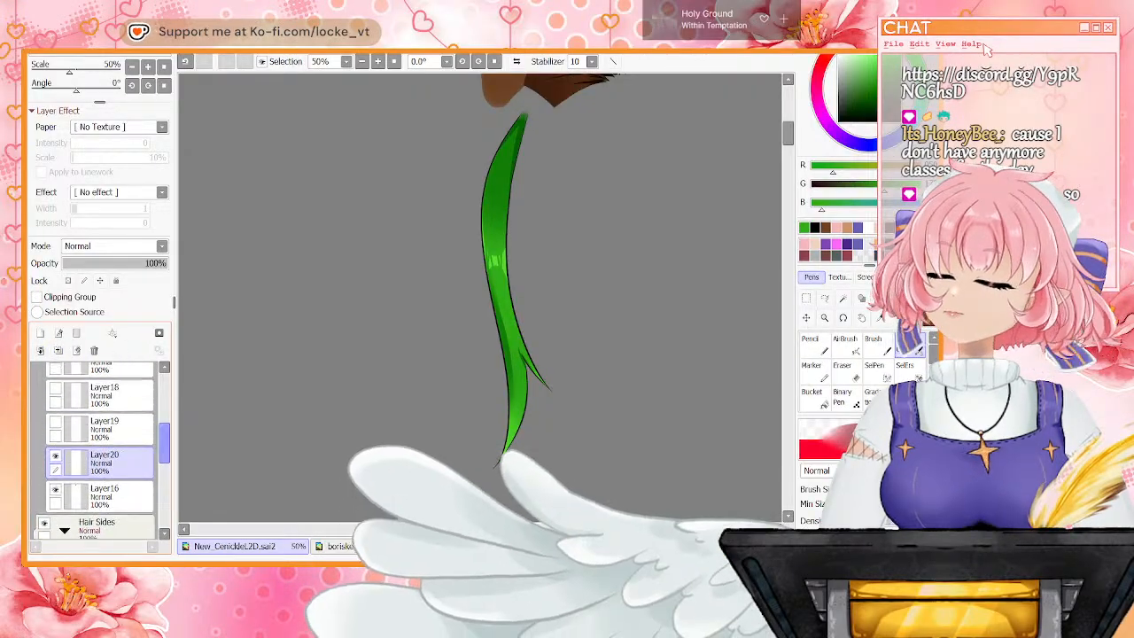
left_click(55, 421)
left_click(55, 388)
scroll(102, 443, "up", 2)
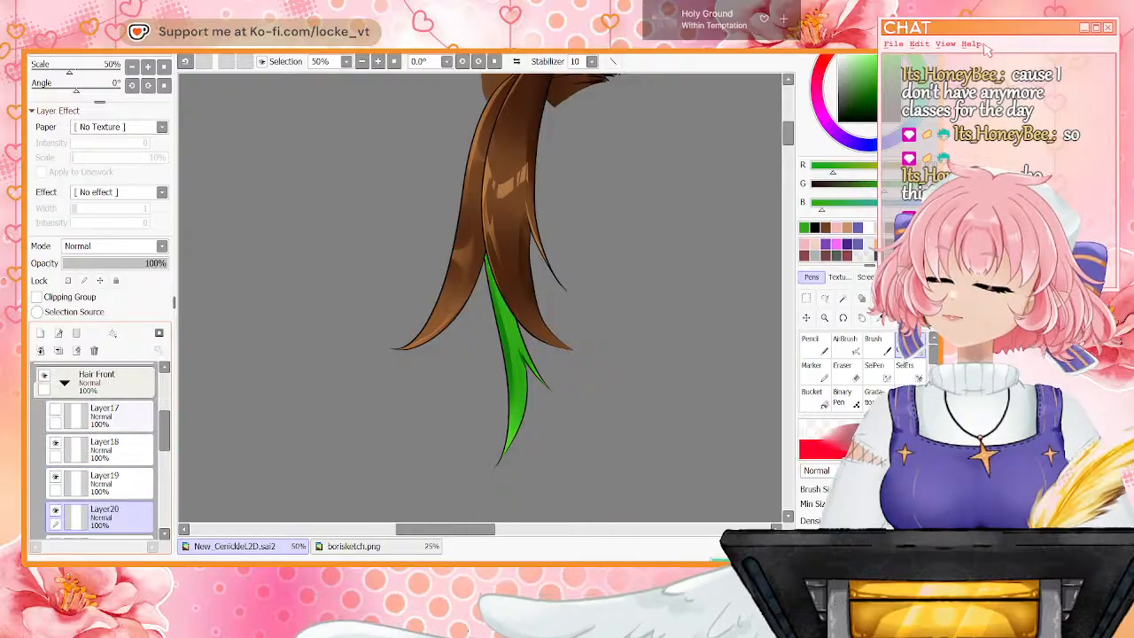
left_click(55, 408)
Show the Head folder and the rough hair sketch on Layer6 together with the finished front strands
left_click(361, 61)
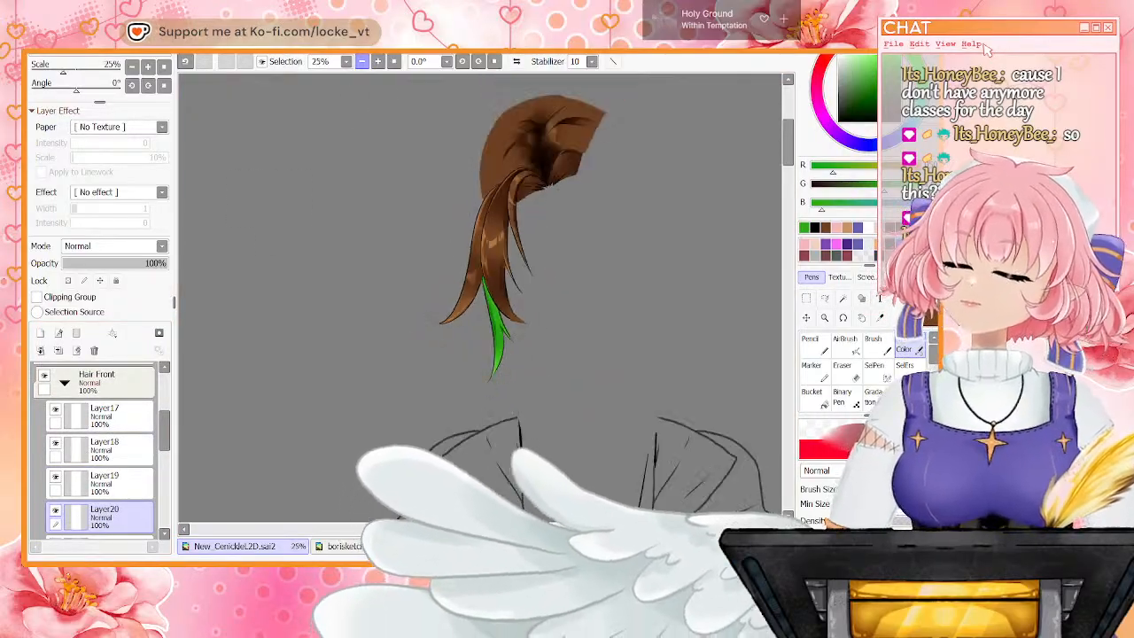
left_click(361, 62)
left_click(377, 61)
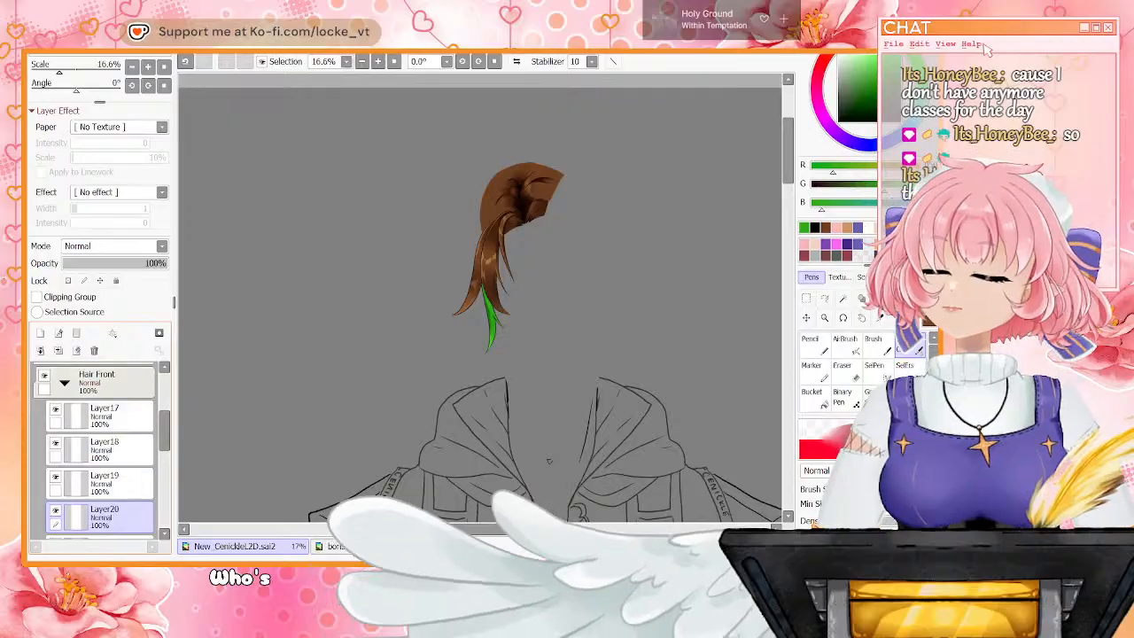
scroll(97, 452, "up", 5)
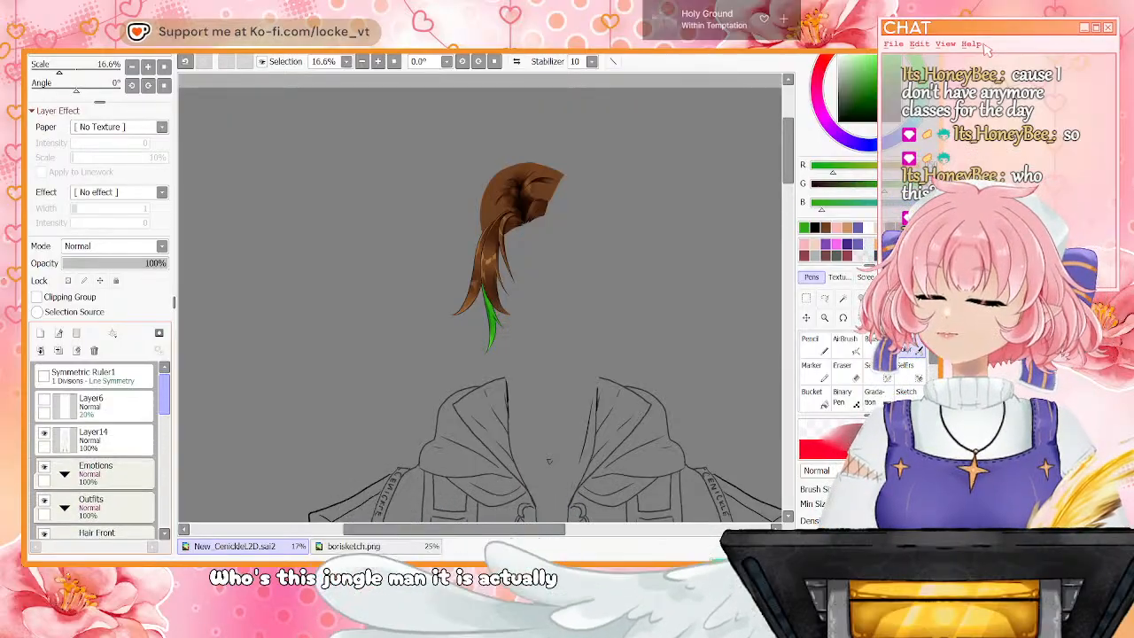
scroll(98, 452, "down", 5)
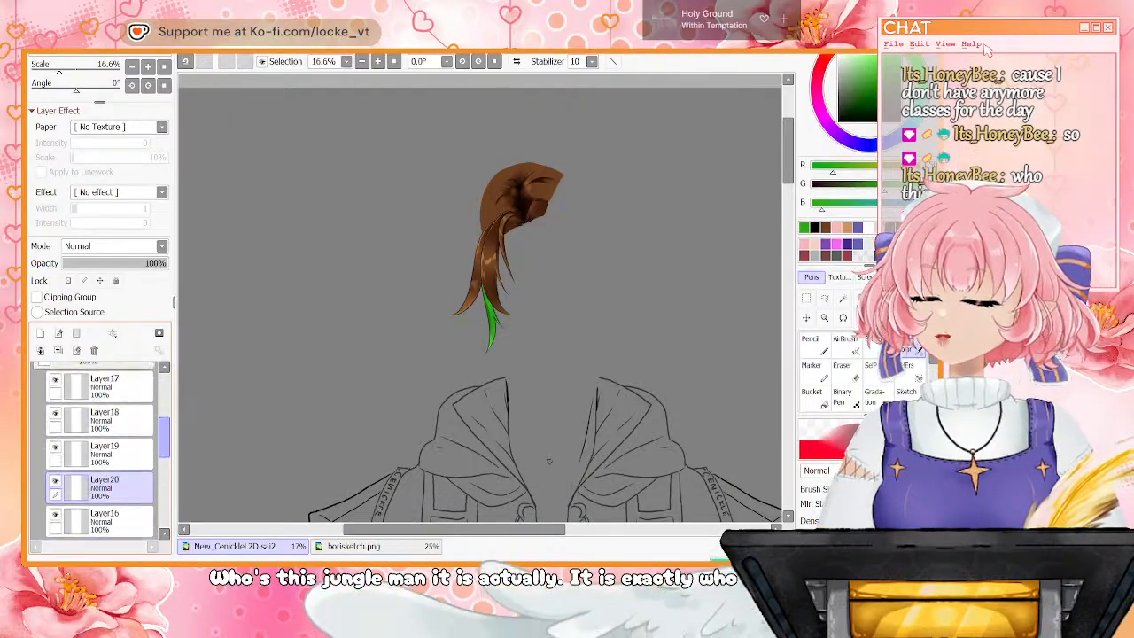
left_click(44, 421)
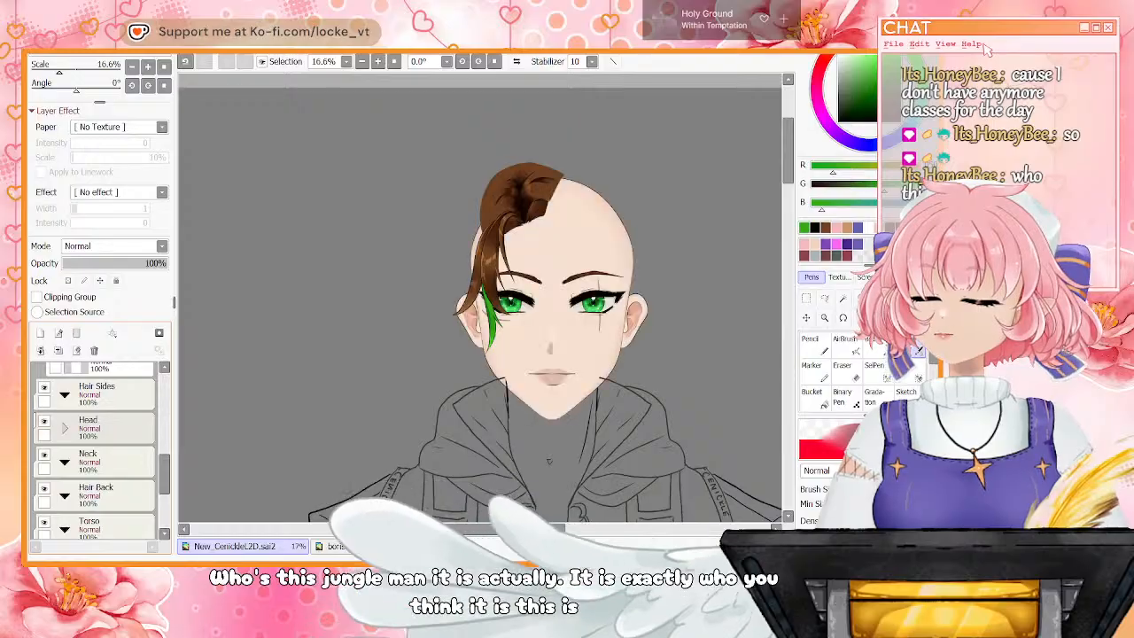
left_click_drag(165, 475, 165, 391)
left_click(44, 400)
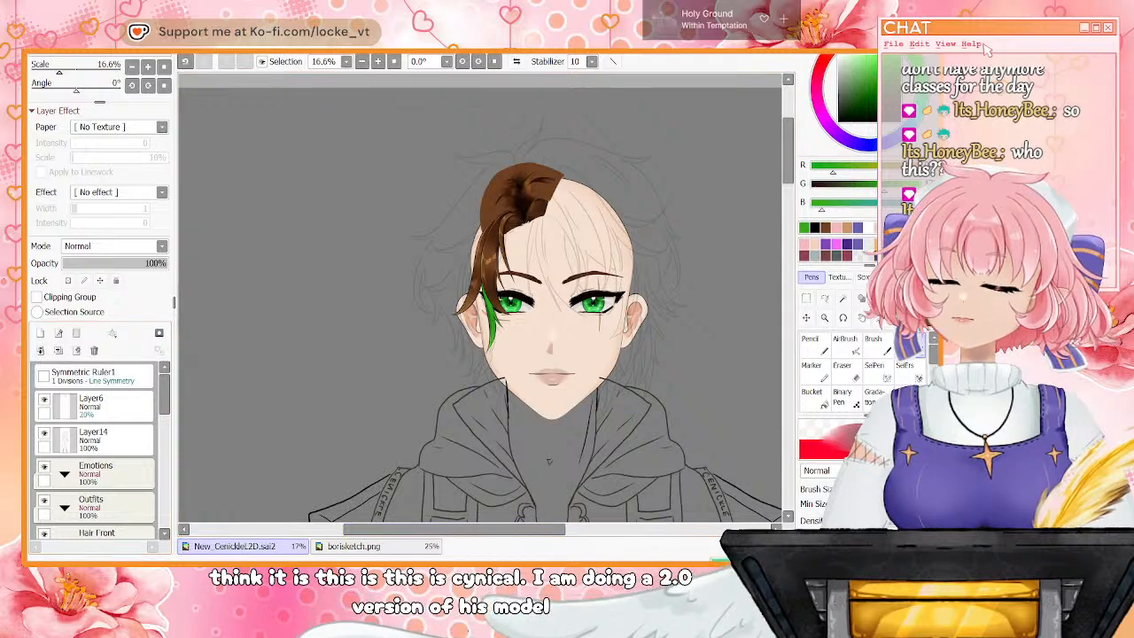
Open the borisketch.png reference and examine the outfit up close, especially the monkey emblem on the green shoe
left_click(354, 546)
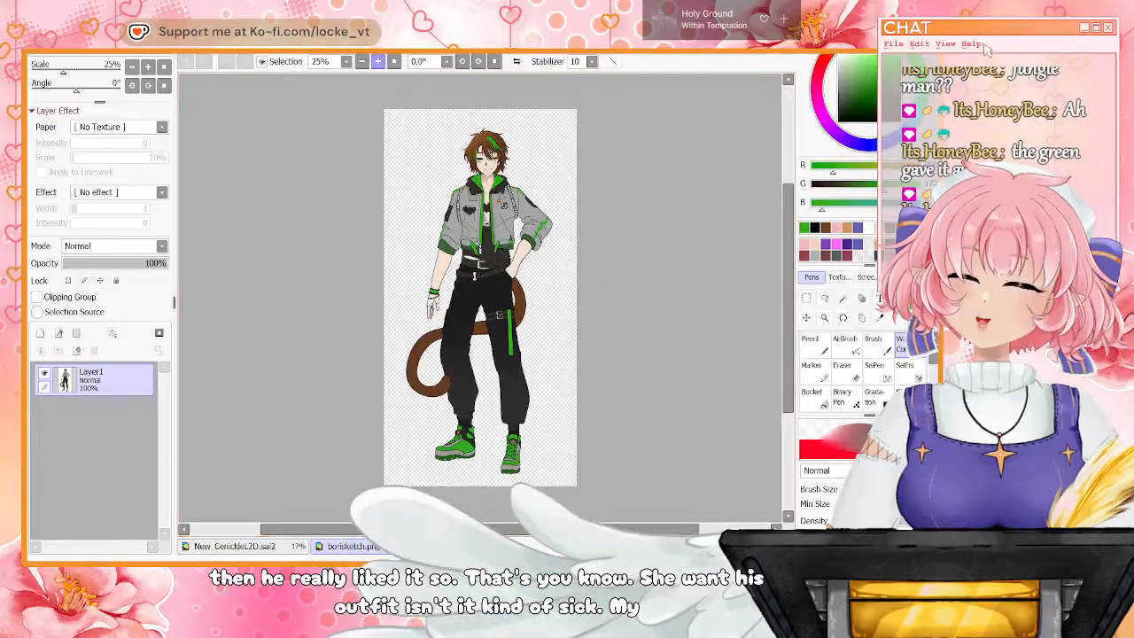
scroll(683, 240, "up", 6)
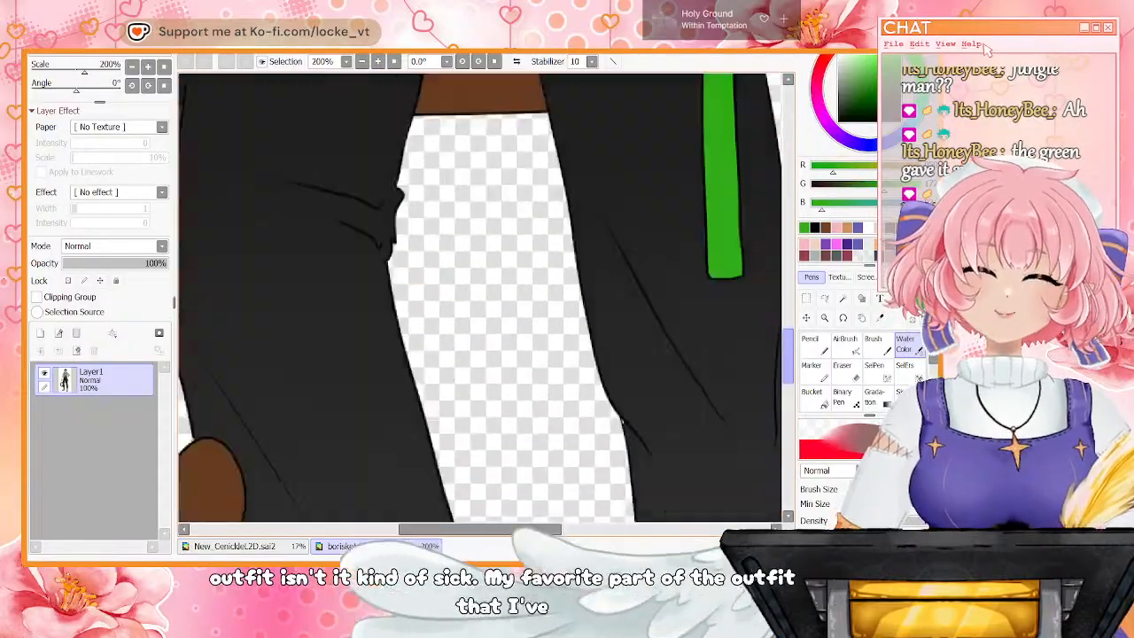
left_click_drag(788, 356, 788, 438)
left_click_drag(479, 529, 536, 529)
left_click_drag(788, 438, 788, 449)
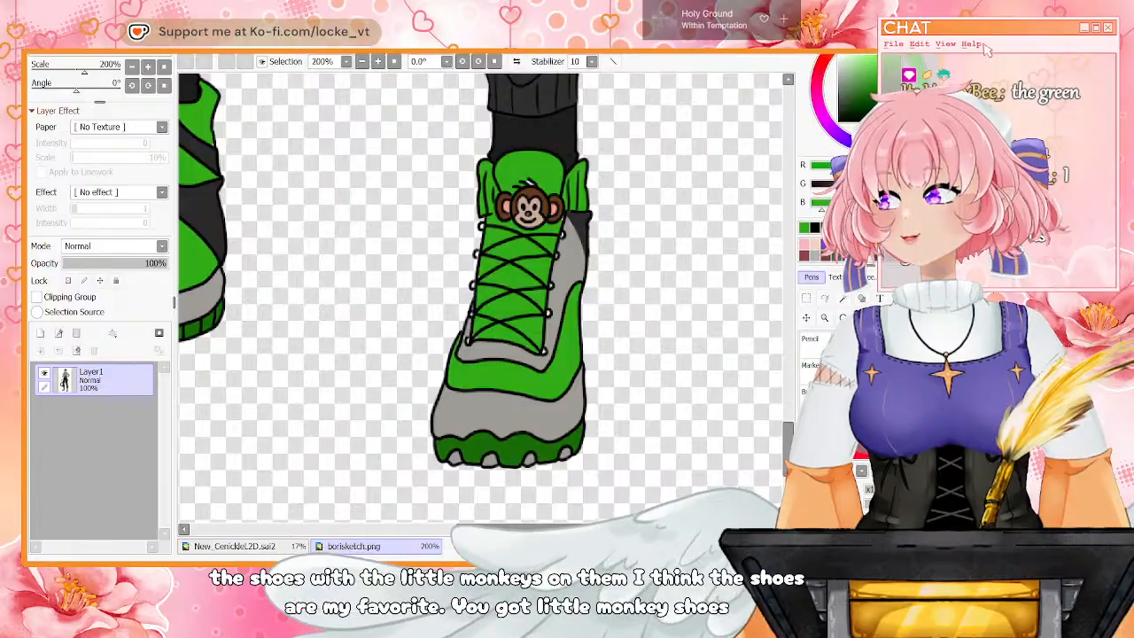
left_click(395, 61)
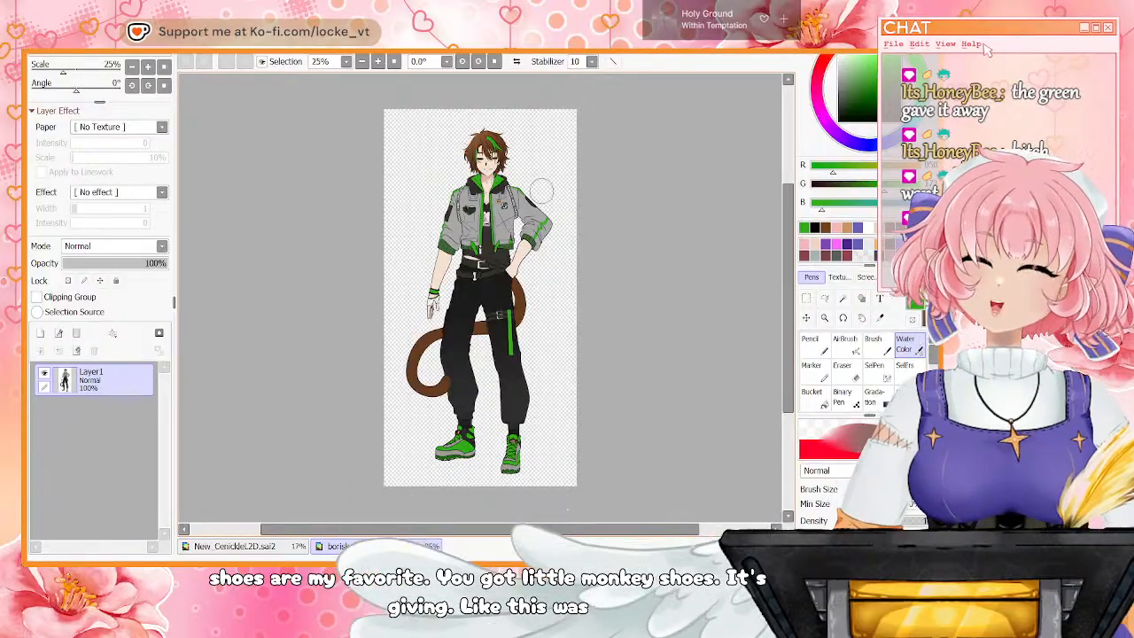
Return to New_CenickleL2D.sai2 and examine the full-body outfit lineart, including the belts and the tie on the thigh
left_click(241, 547)
left_click(394, 61)
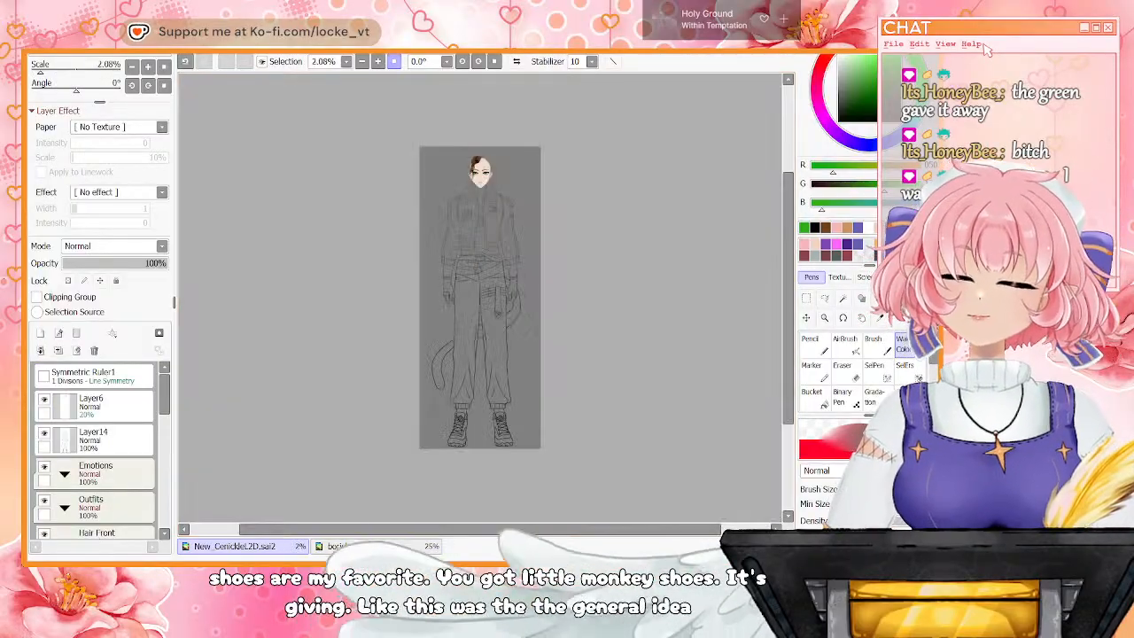
left_click(378, 61)
left_click(378, 61)
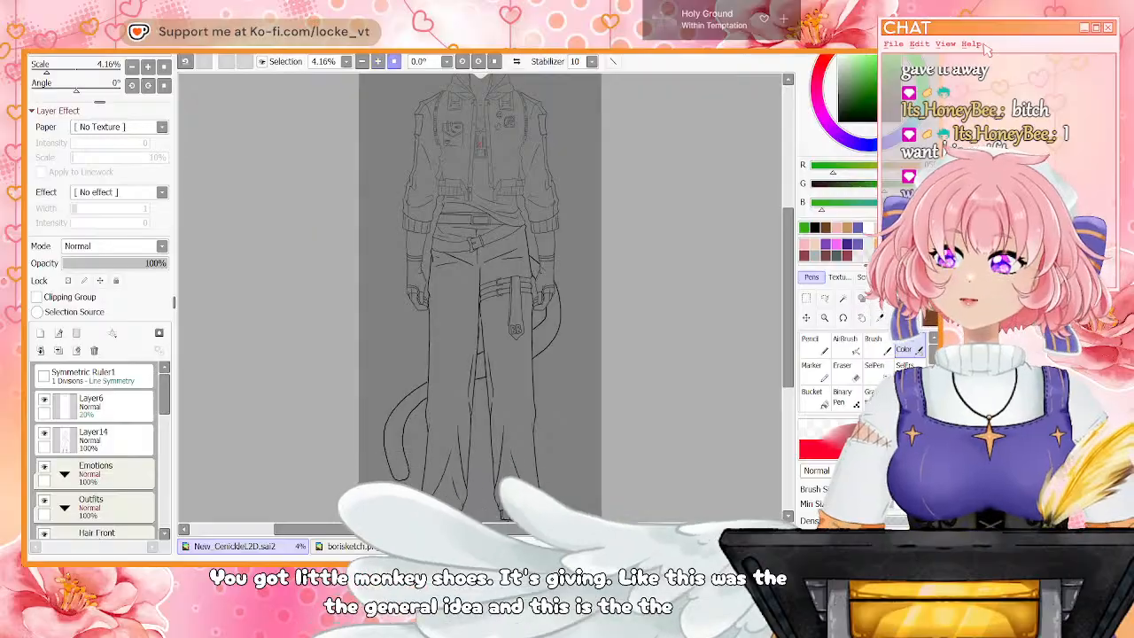
left_click_drag(787, 298, 788, 271)
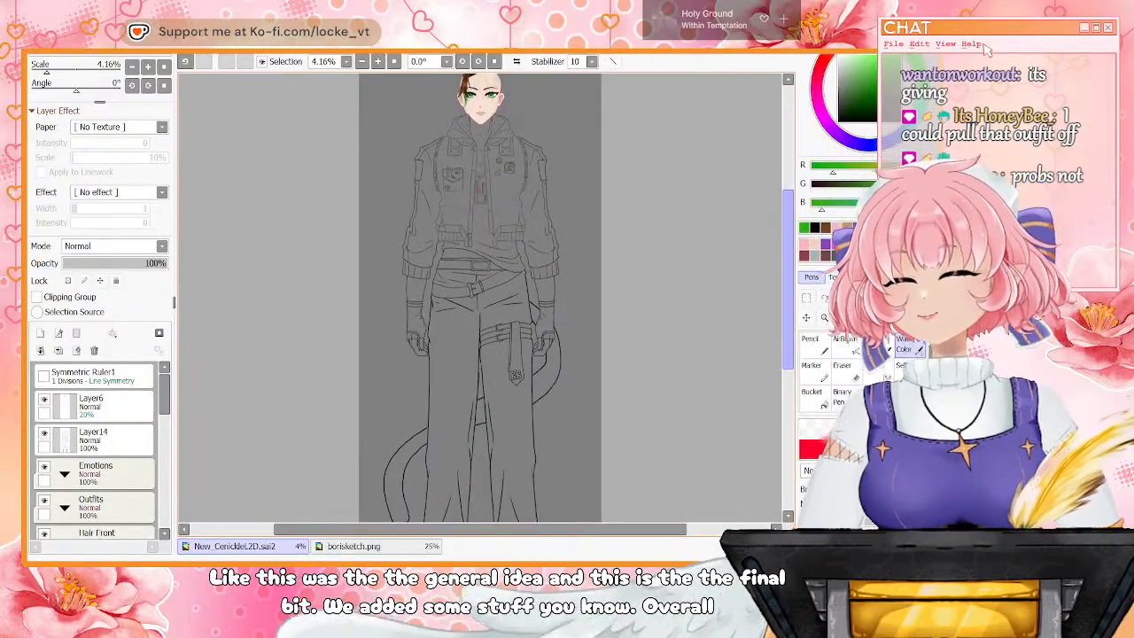
left_click_drag(787, 271, 788, 240)
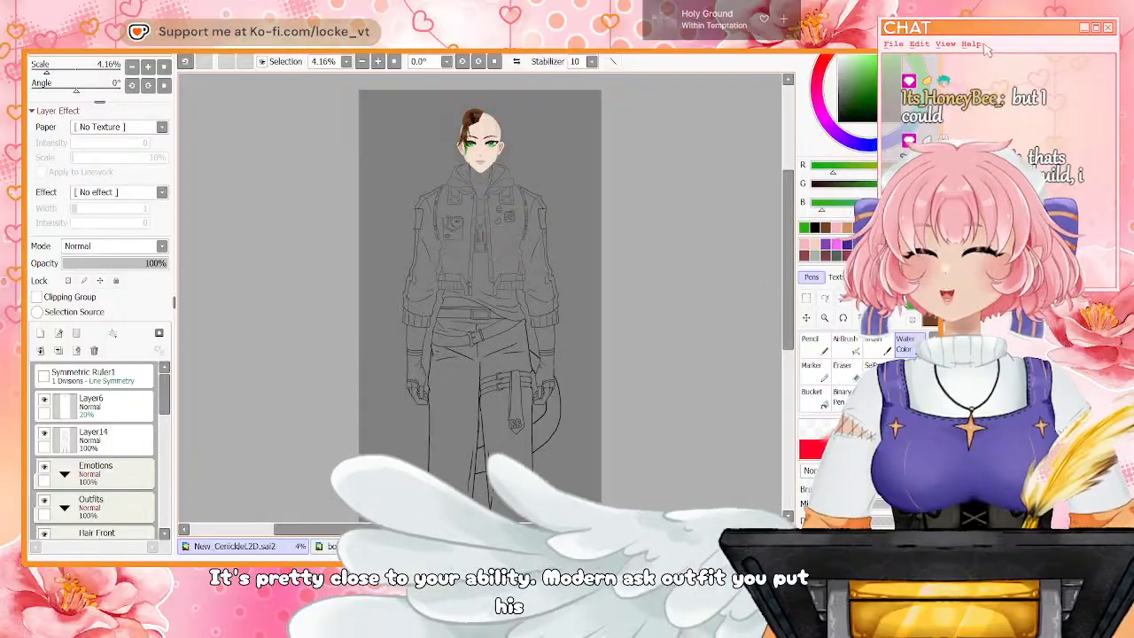
scroll(480, 292, "down", 3)
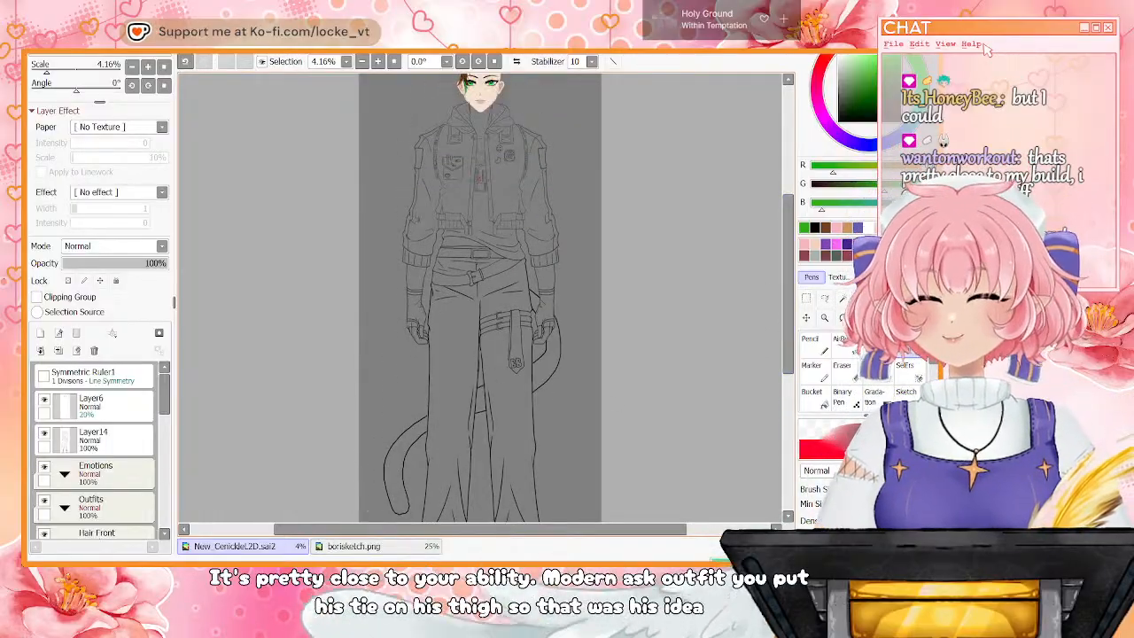
scroll(478, 338, "up", 3)
scroll(478, 338, "down", 1)
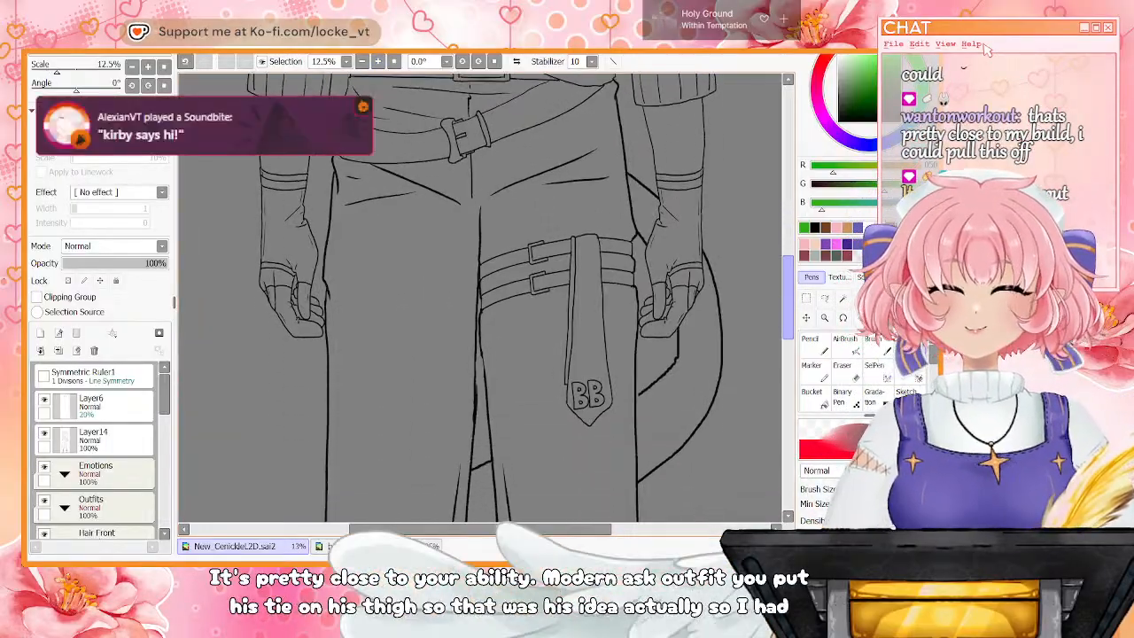
scroll(478, 292, "up", 1)
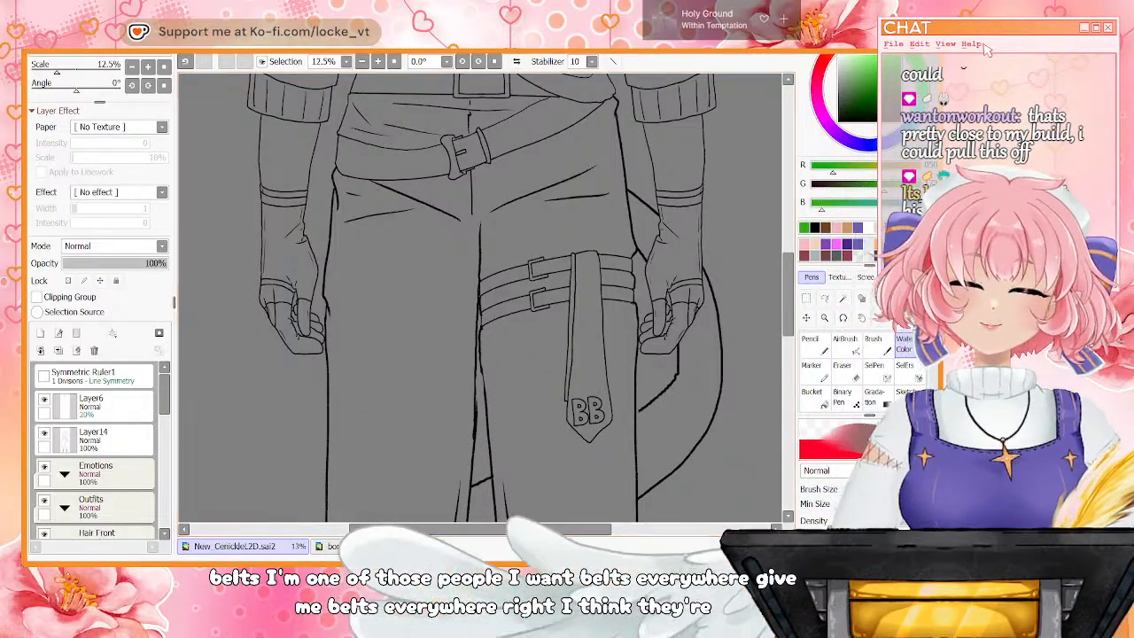
Compare the model with borisketch.png and examine the lineart of the jacket, shoes, trousers and belts up to the face
left_click(374, 545)
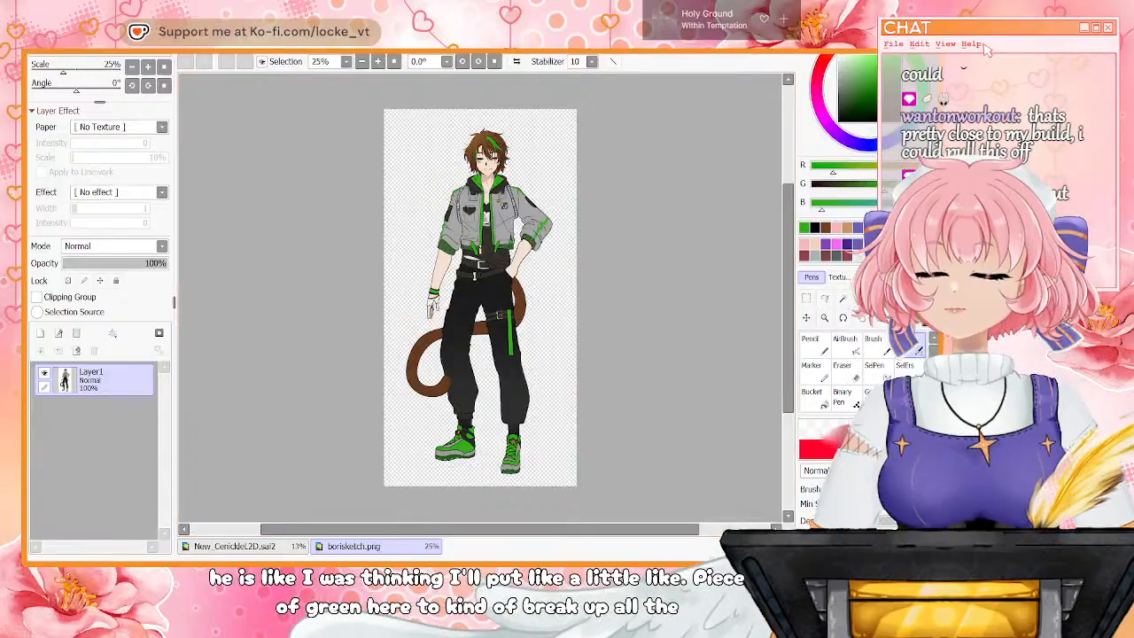
left_click(235, 545)
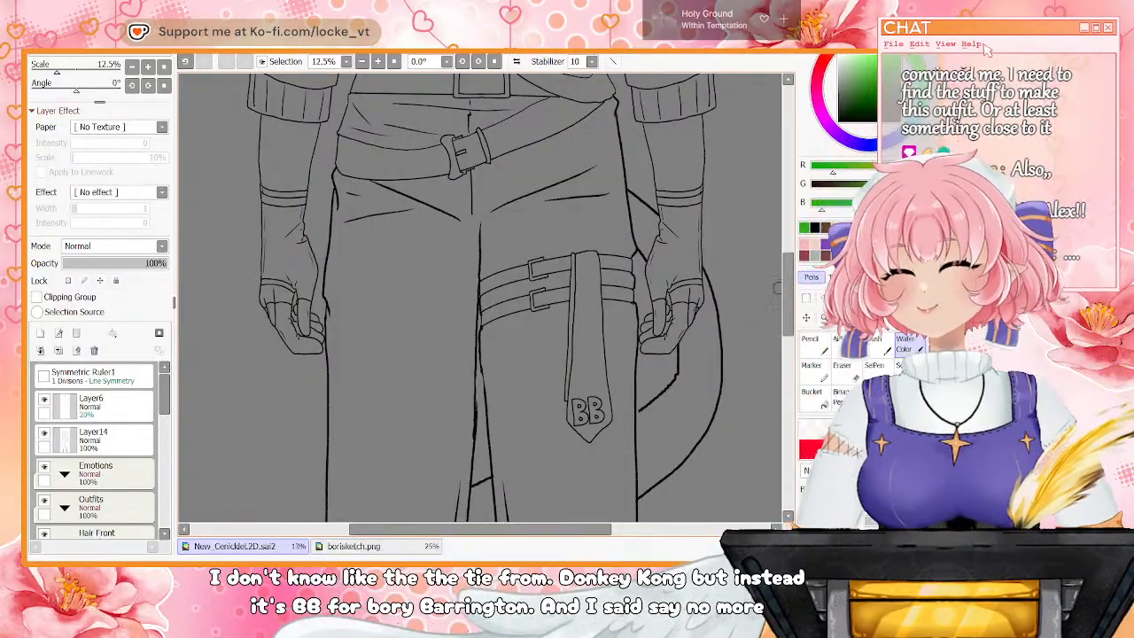
scroll(482, 297, "up", 5)
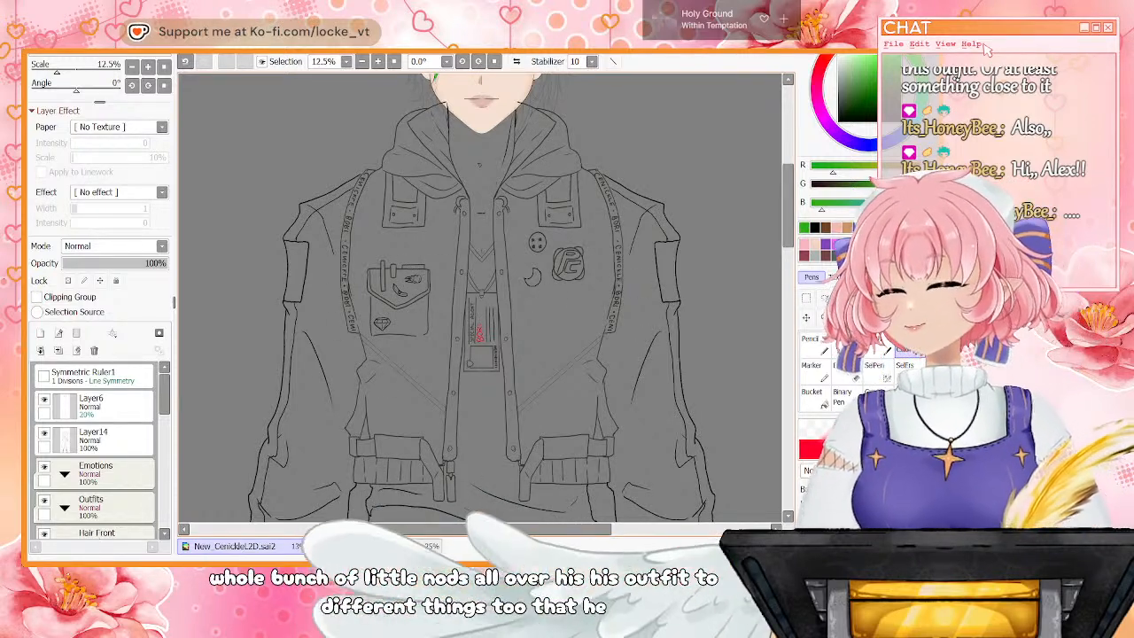
left_click_drag(787, 206, 787, 438)
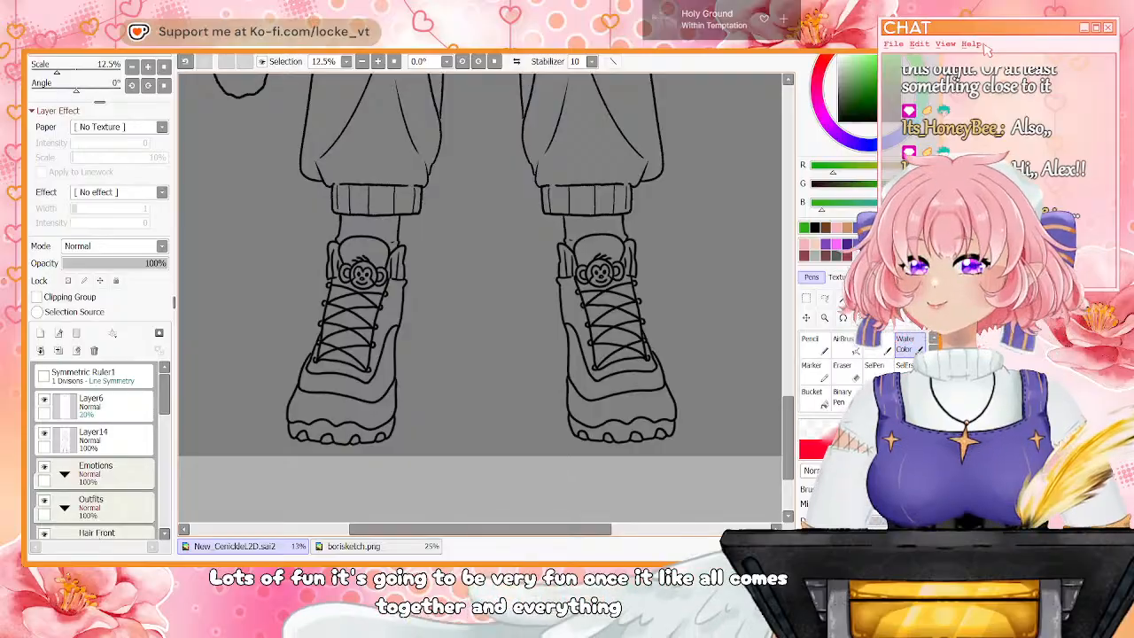
scroll(482, 292, "up", 5)
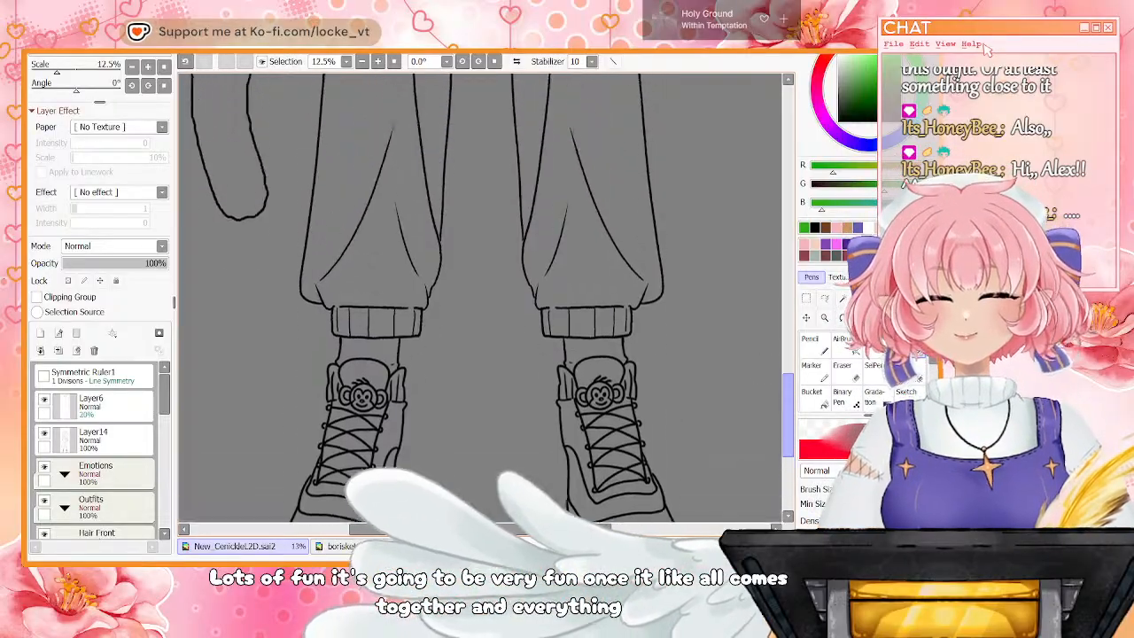
scroll(482, 292, "up", 10)
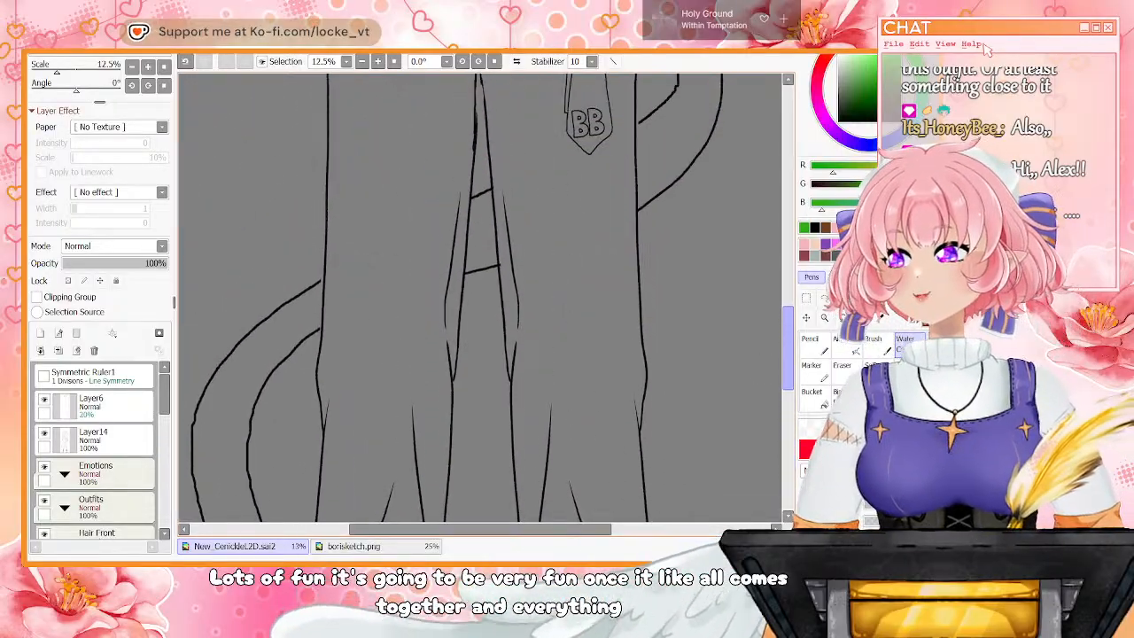
scroll(483, 293, "up", 10)
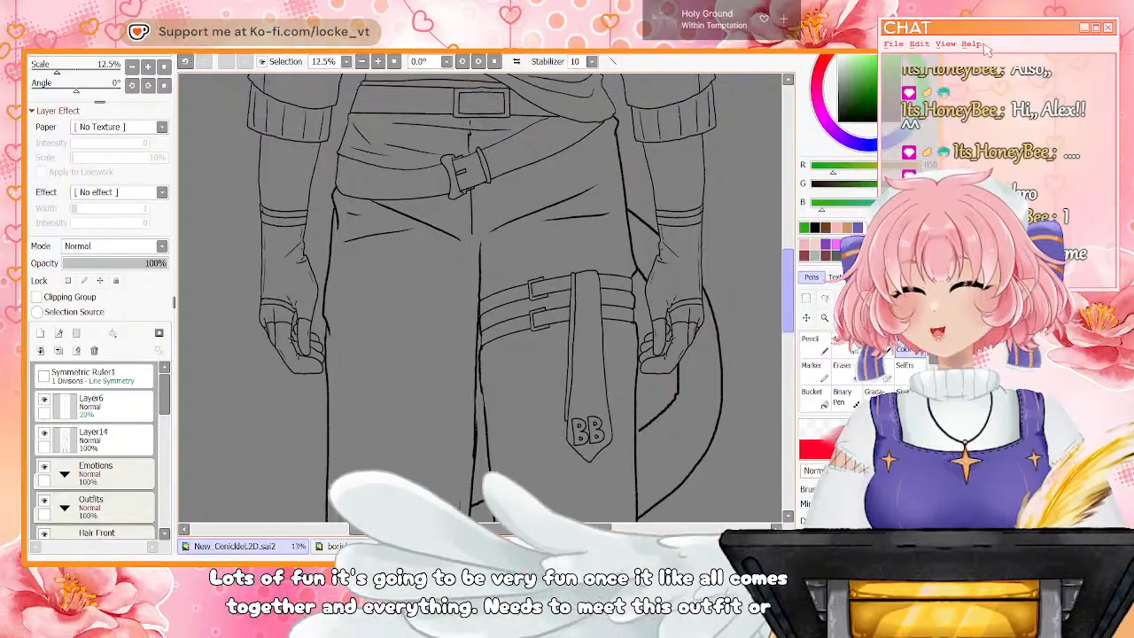
scroll(483, 292, "up", 8)
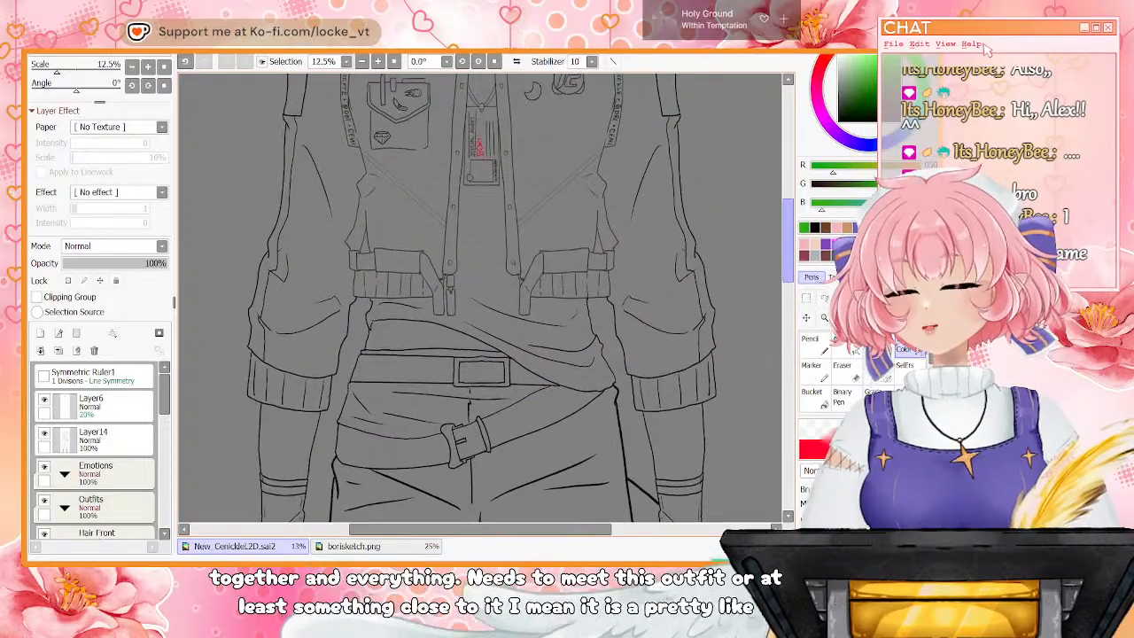
scroll(482, 292, "up", 10)
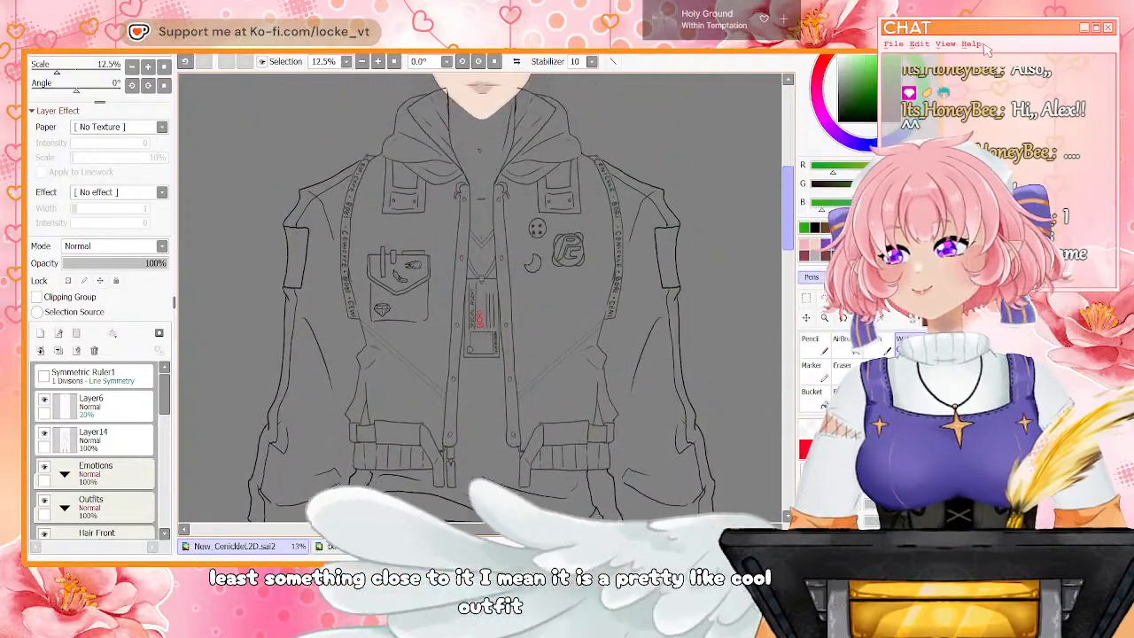
scroll(482, 292, "down", 2)
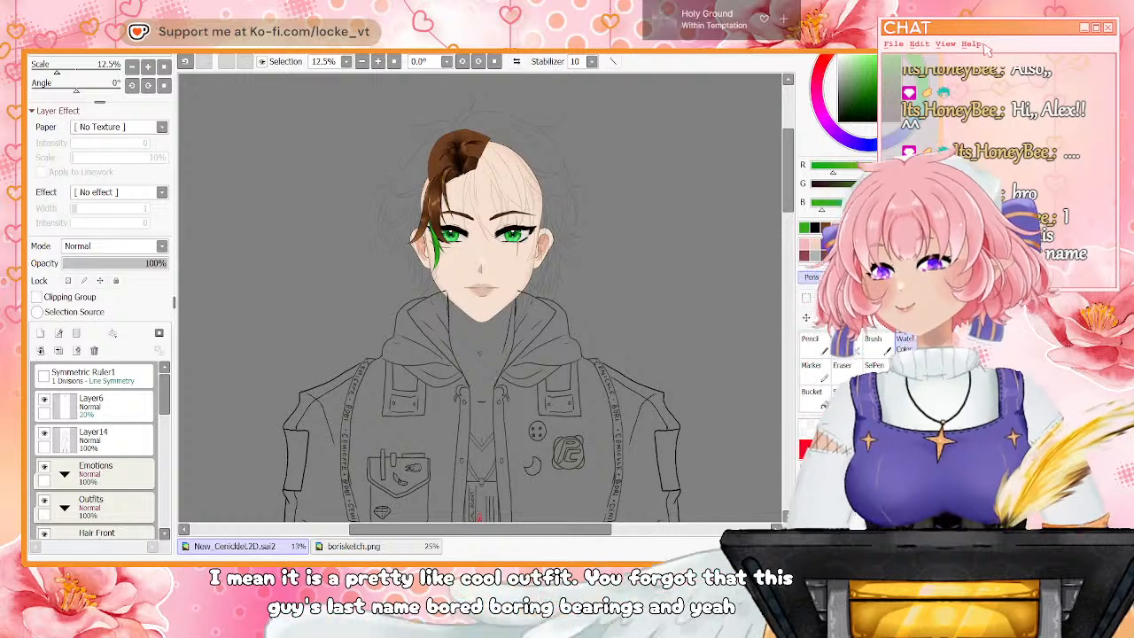
Check the green strand's effect on the face by hiding Layer20 and showing it again
left_click_drag(165, 394, 165, 453)
left_click(56, 413)
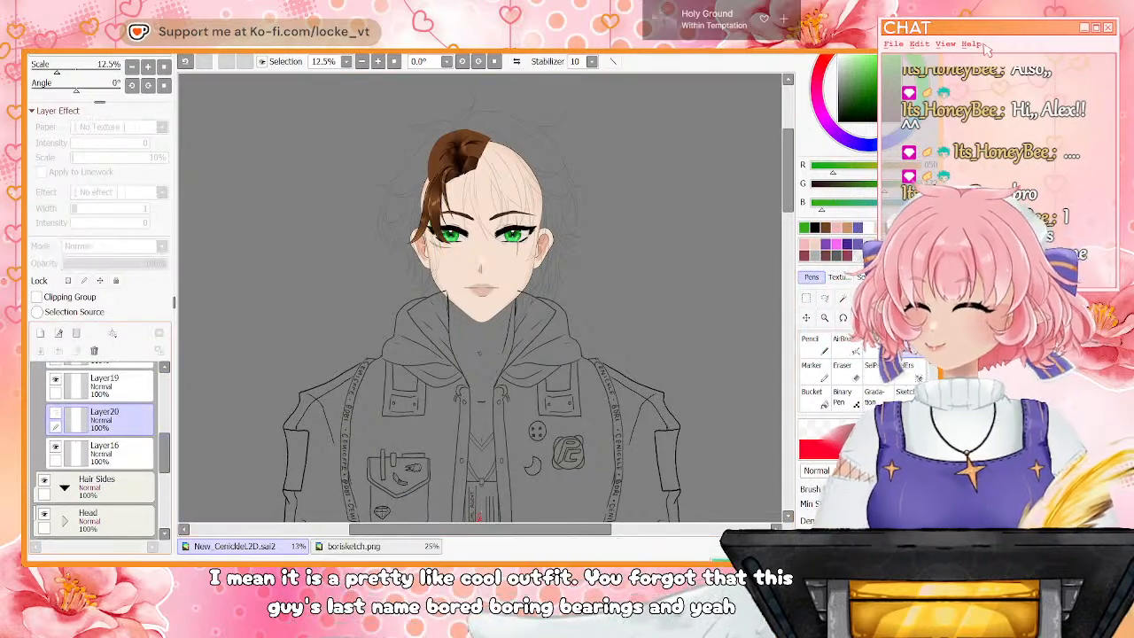
left_click(54, 413)
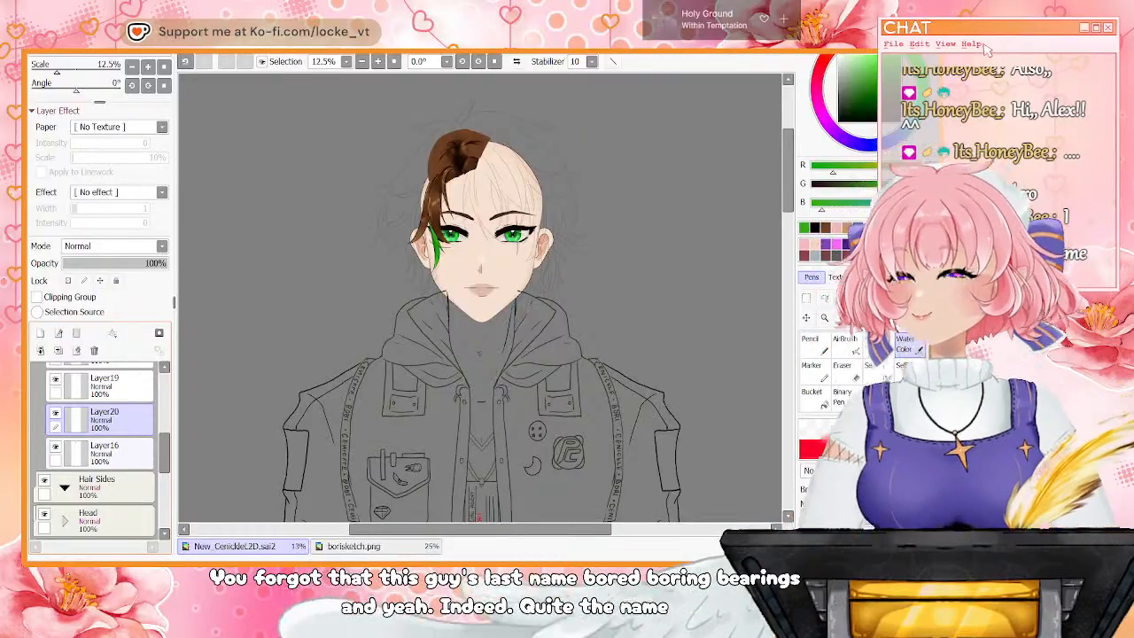
Add a new normal layer directly above Layer16 and a linework layer on top of it for another front hair strand
scroll(482, 228, "up", 3)
scroll(754, 169, "up", 2)
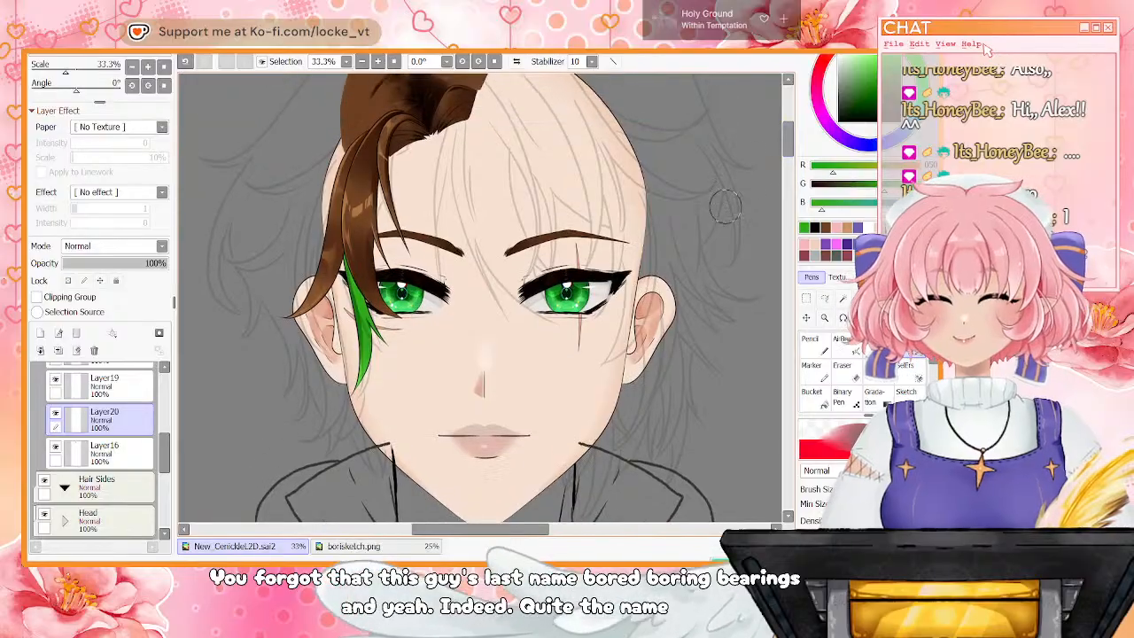
scroll(396, 453, "left", 3)
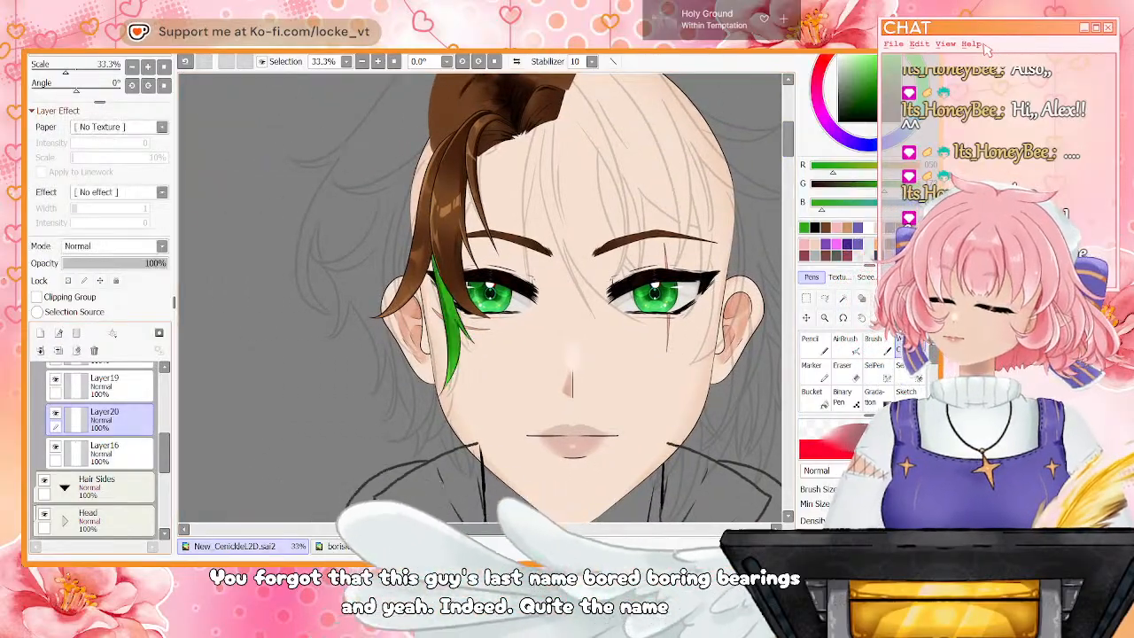
left_click(125, 453)
left_click(41, 333)
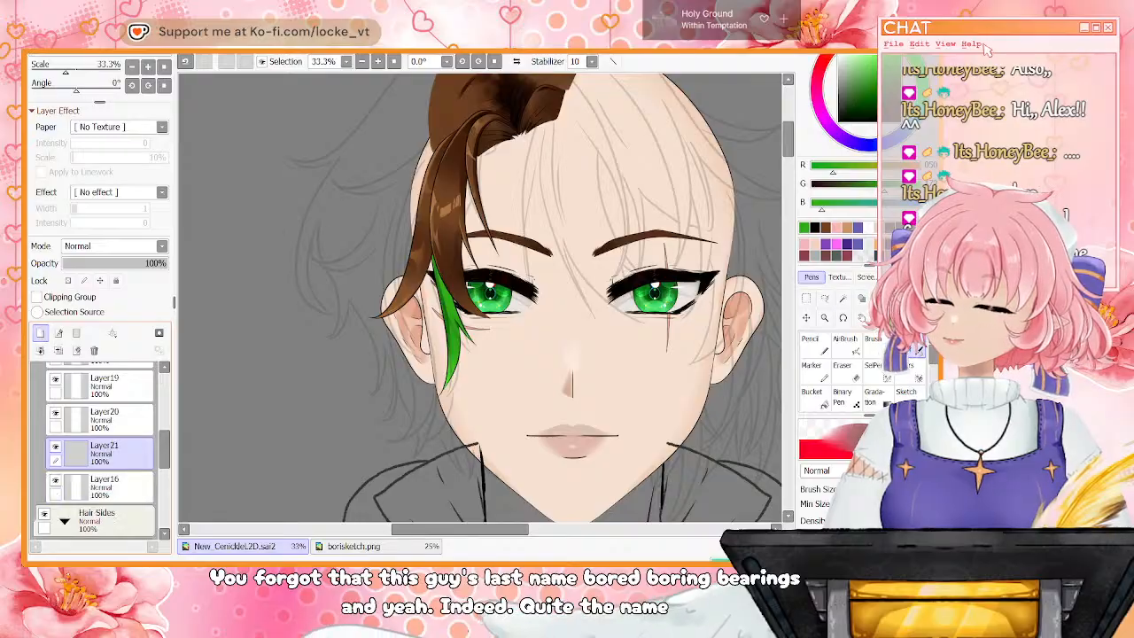
left_click(58, 333)
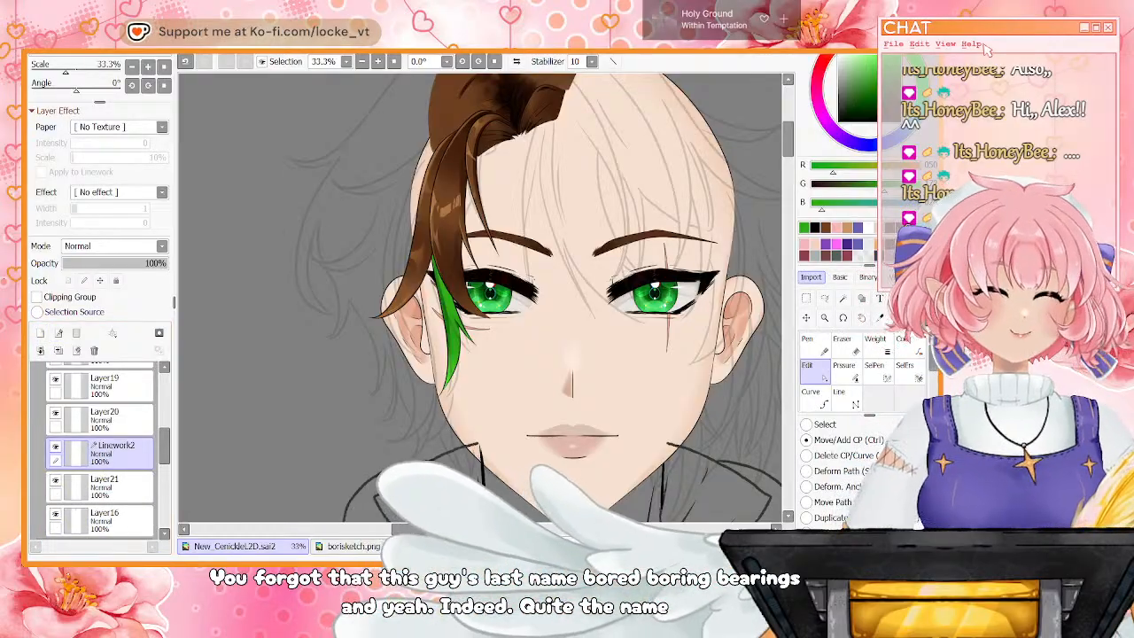
Draw a forked front hair strand's outline in black over the ear beside the green strand on Linework2, following the sketch
left_click(815, 227)
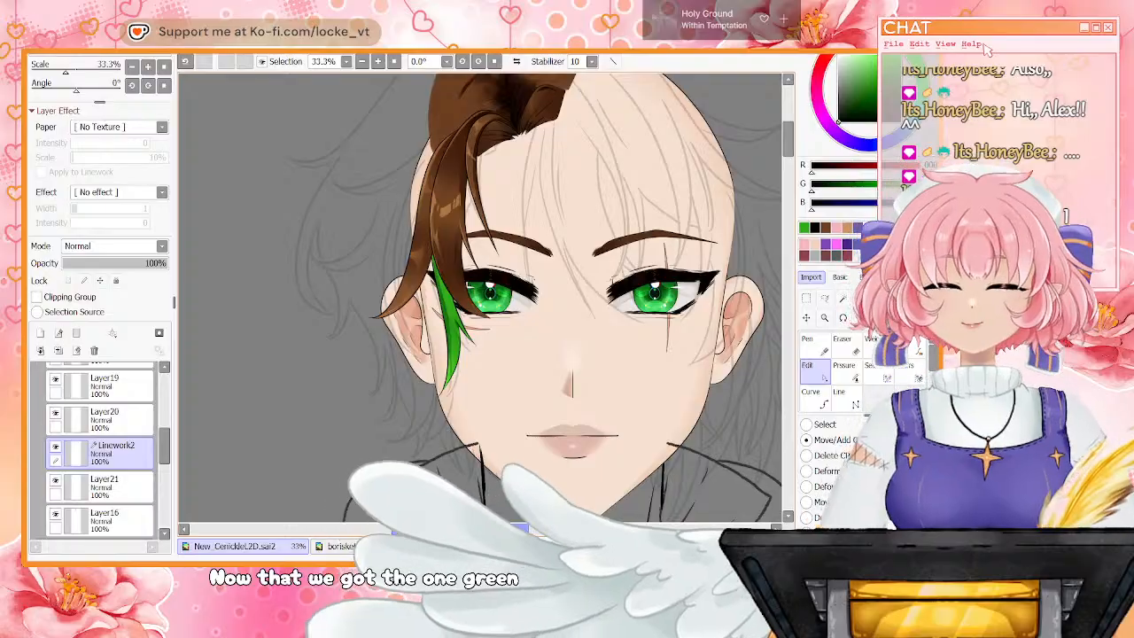
key("Left")
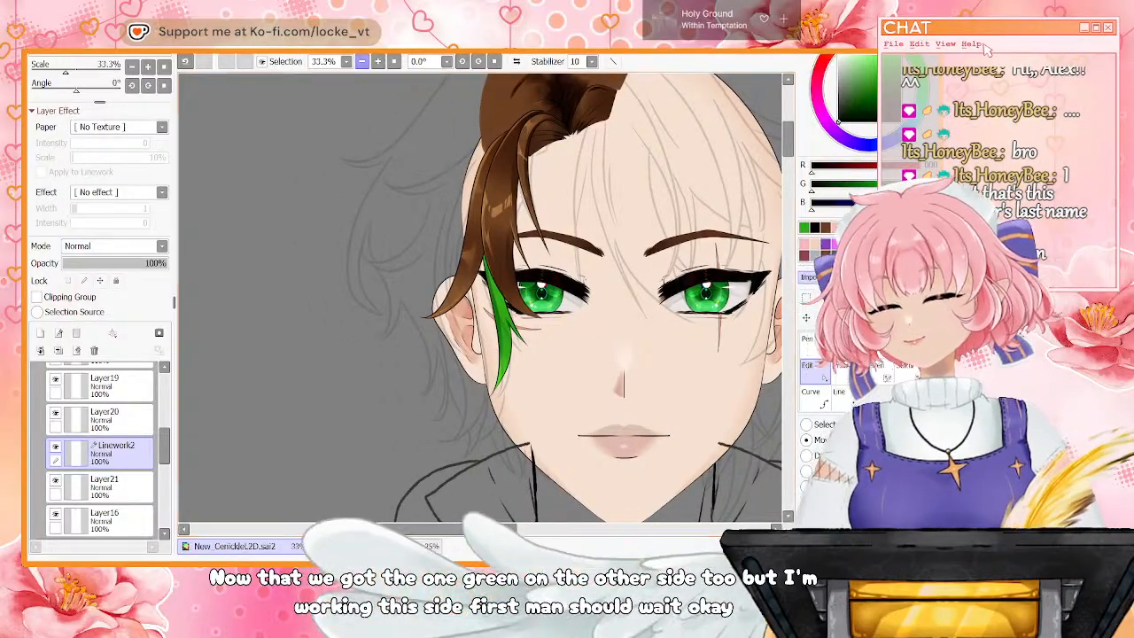
double_click(362, 61)
left_click(377, 61)
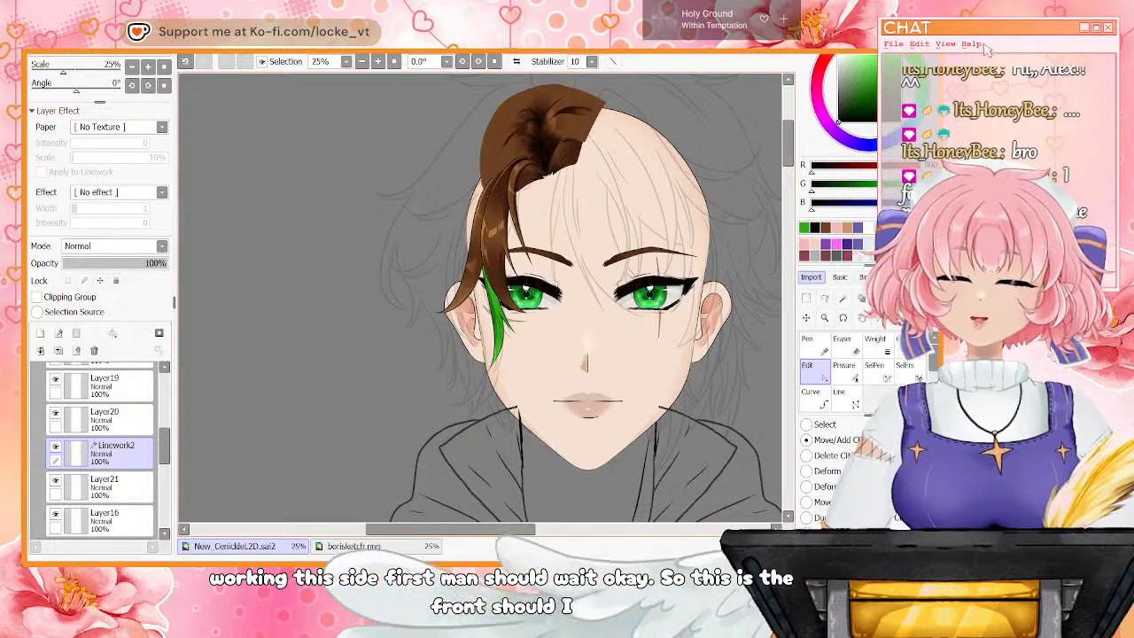
key("n")
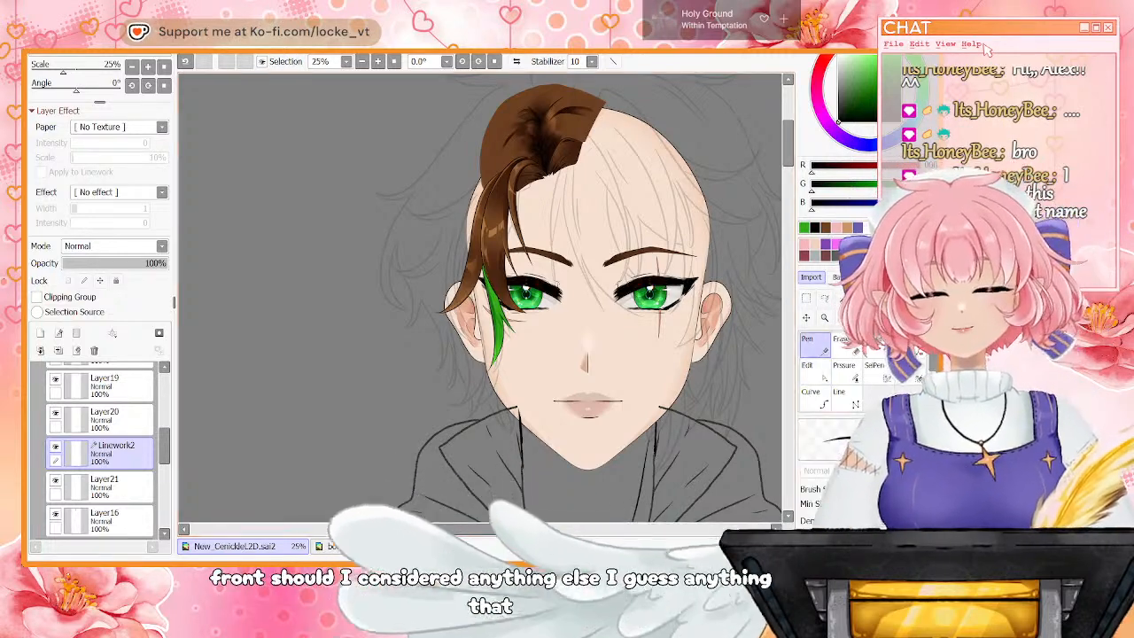
key("ctrl+plus")
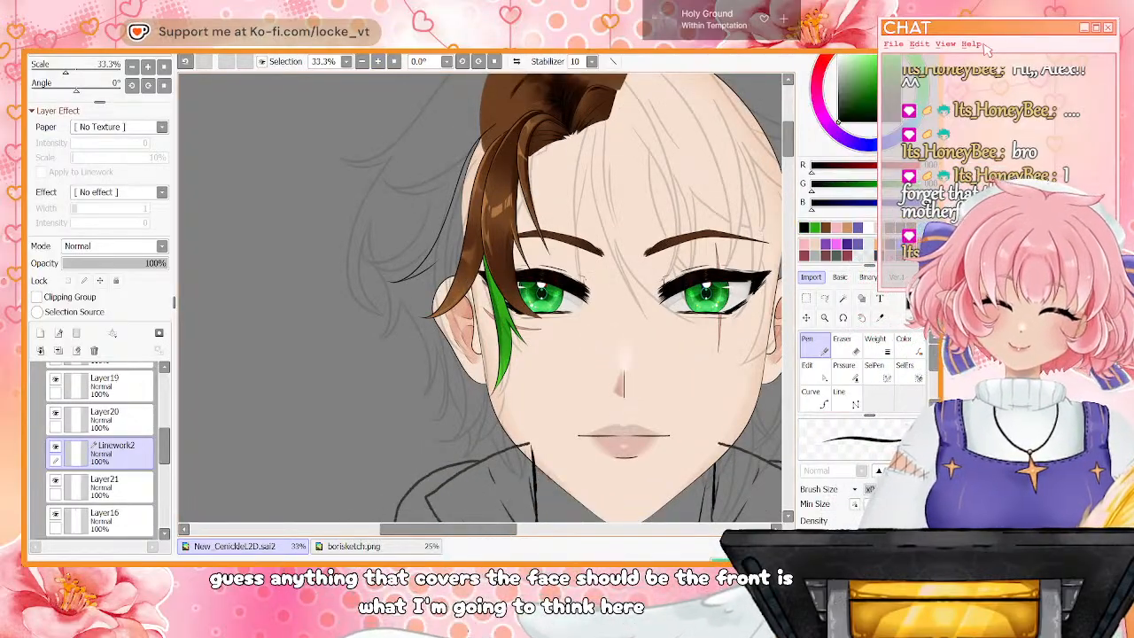
key("c")
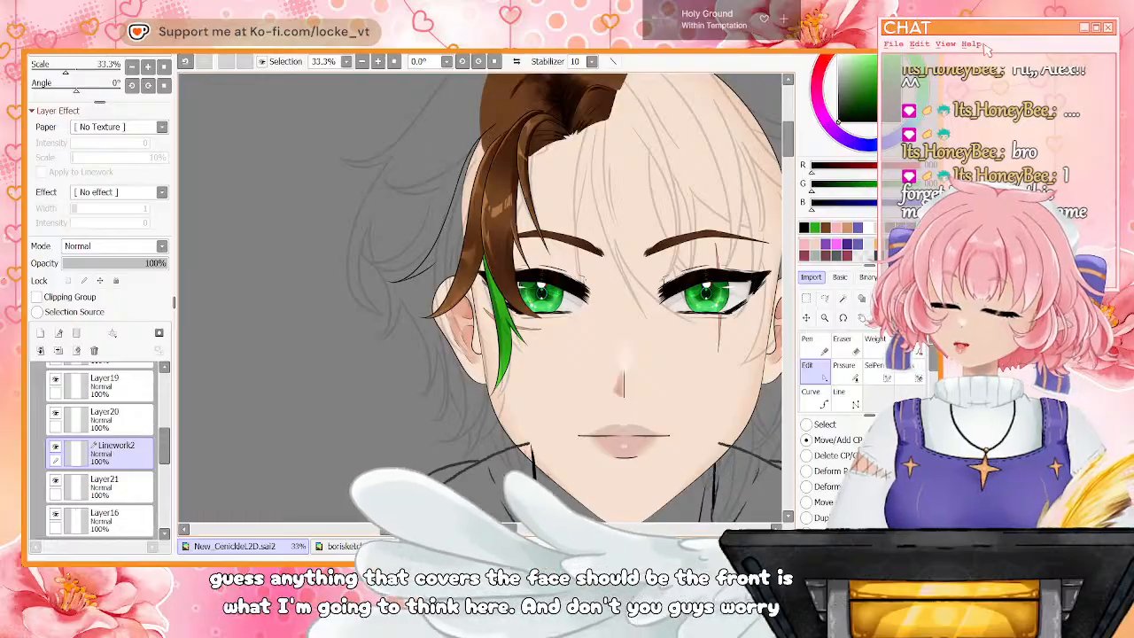
key("n")
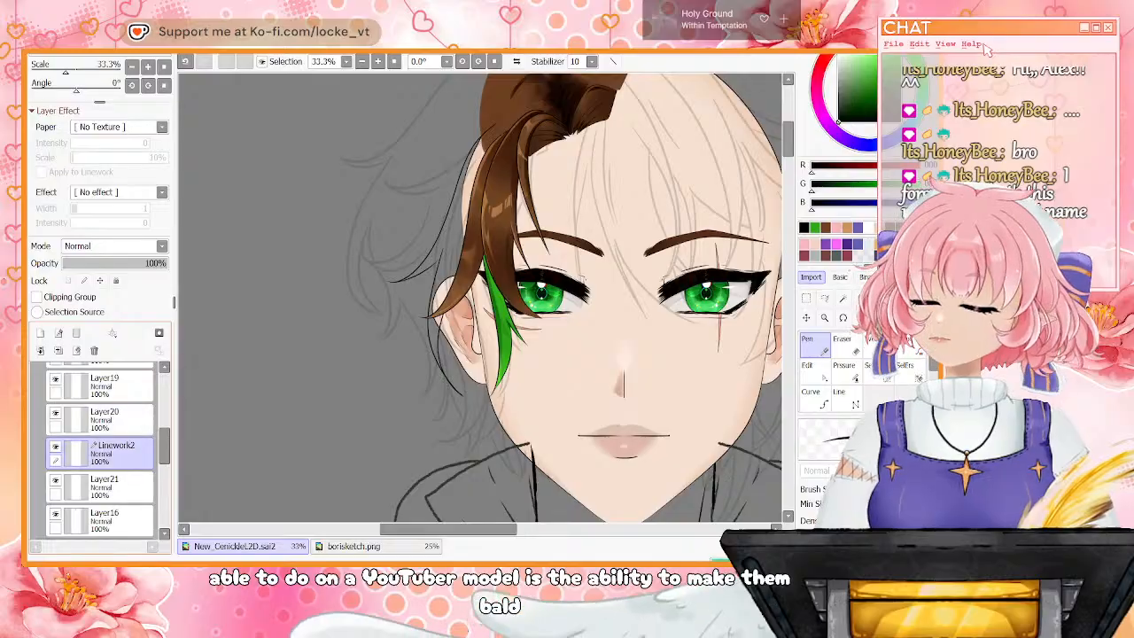
Hide Layer20, Layer19 and Layer18 to clear the finished strands from around the new outline
left_click(55, 413)
left_click(55, 379)
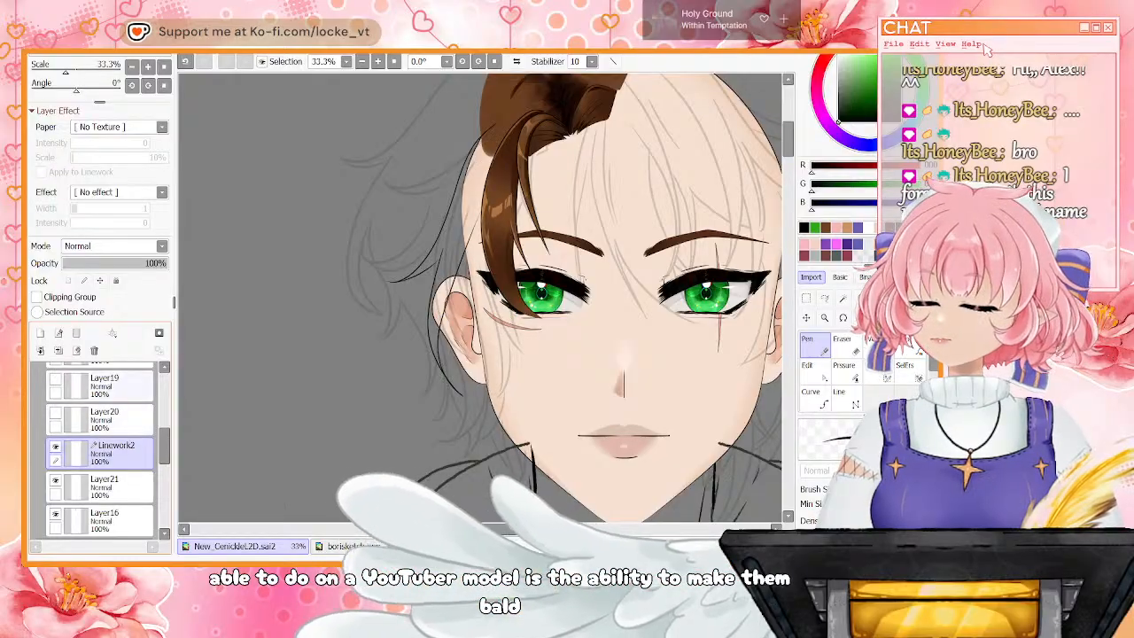
scroll(55, 415, "up", 3)
left_click(55, 395)
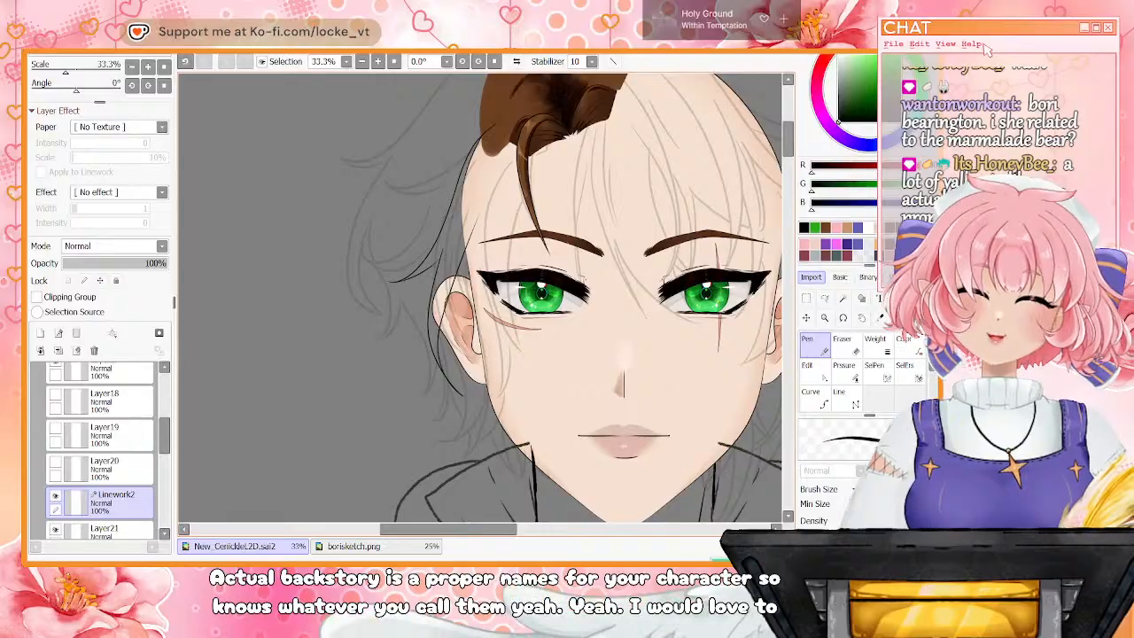
Refine the curves of the new strand's outline on Linework2 by adjusting their control points
left_click(846, 398)
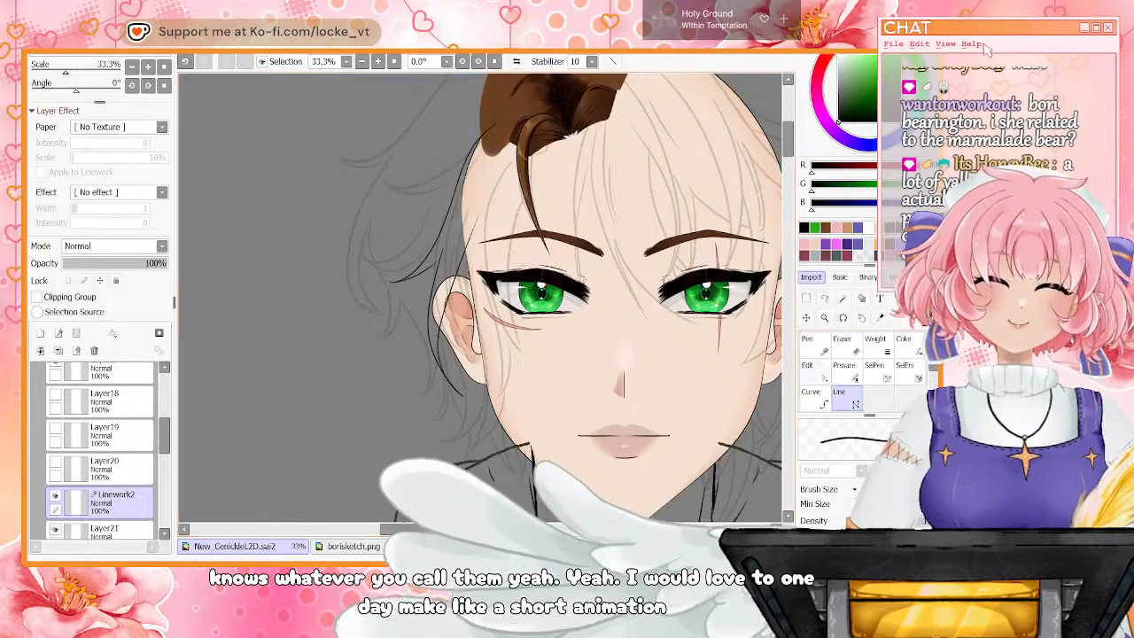
left_click(807, 365)
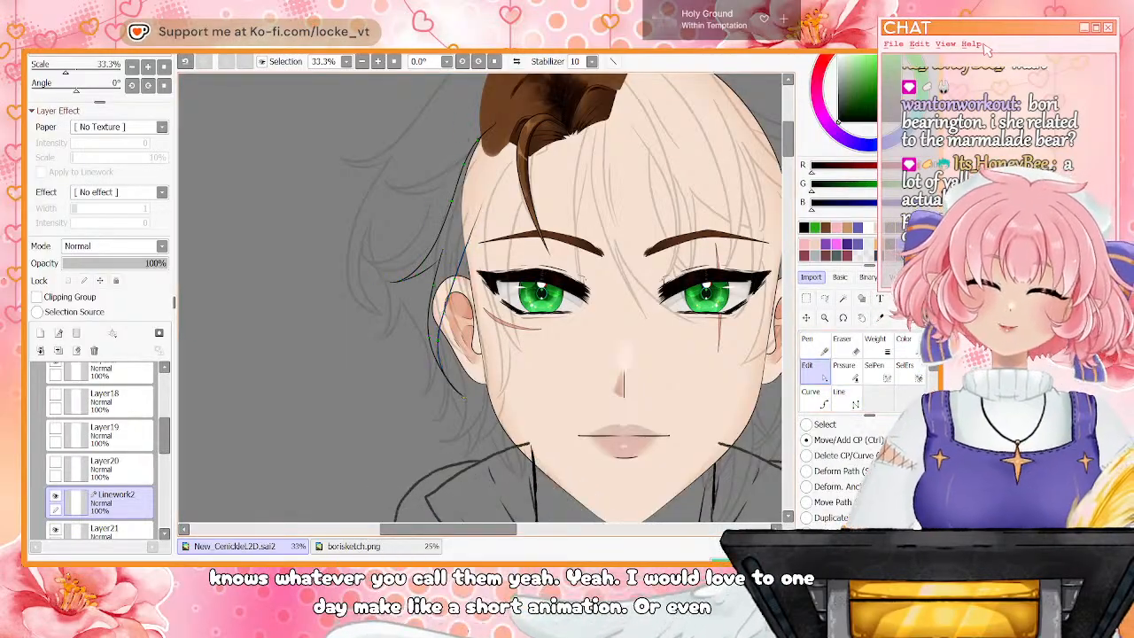
left_click_drag(454, 279, 432, 301)
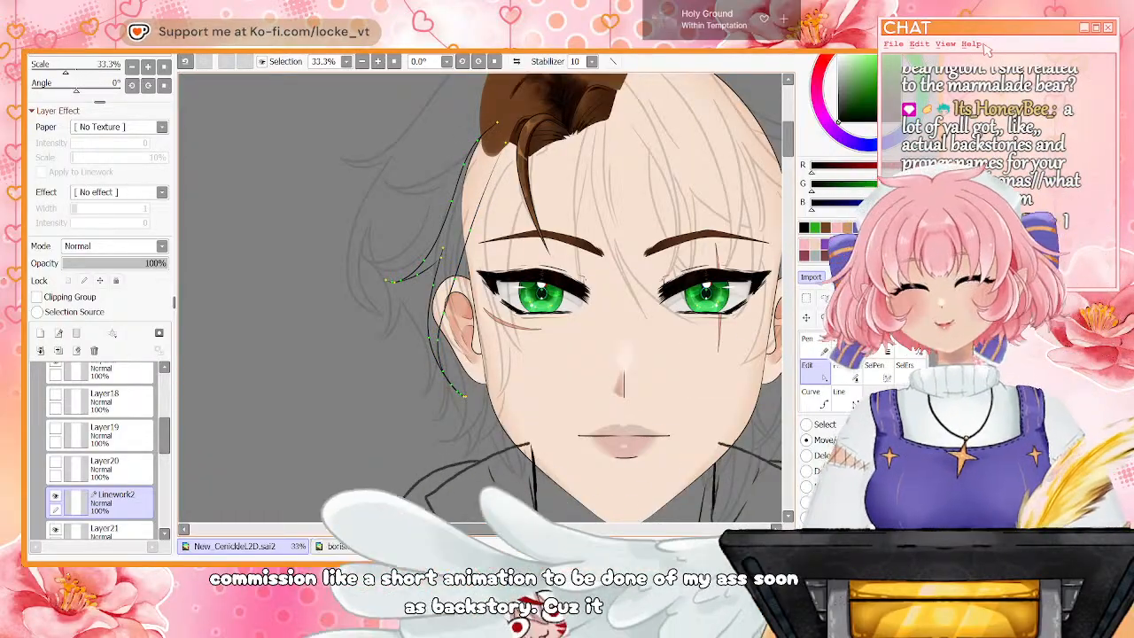
Set brown as the colour with Layer21 active, and isolate the new outline by hiding the sketch on Layer6, the Head folder and Layer16
left_click(825, 228)
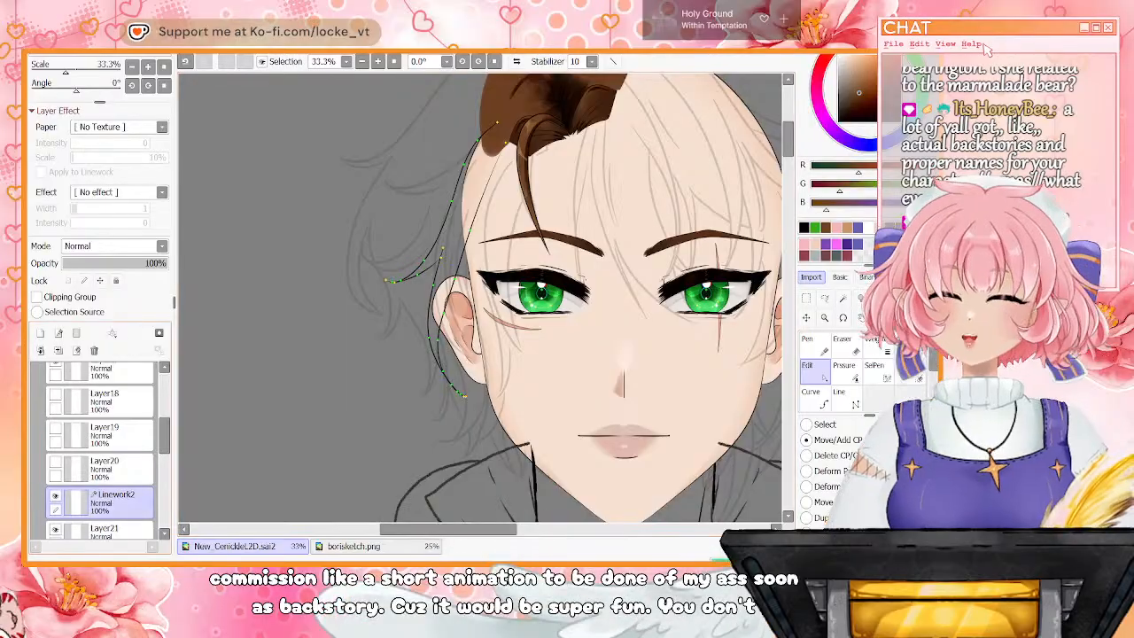
left_click(103, 530)
left_click(812, 344)
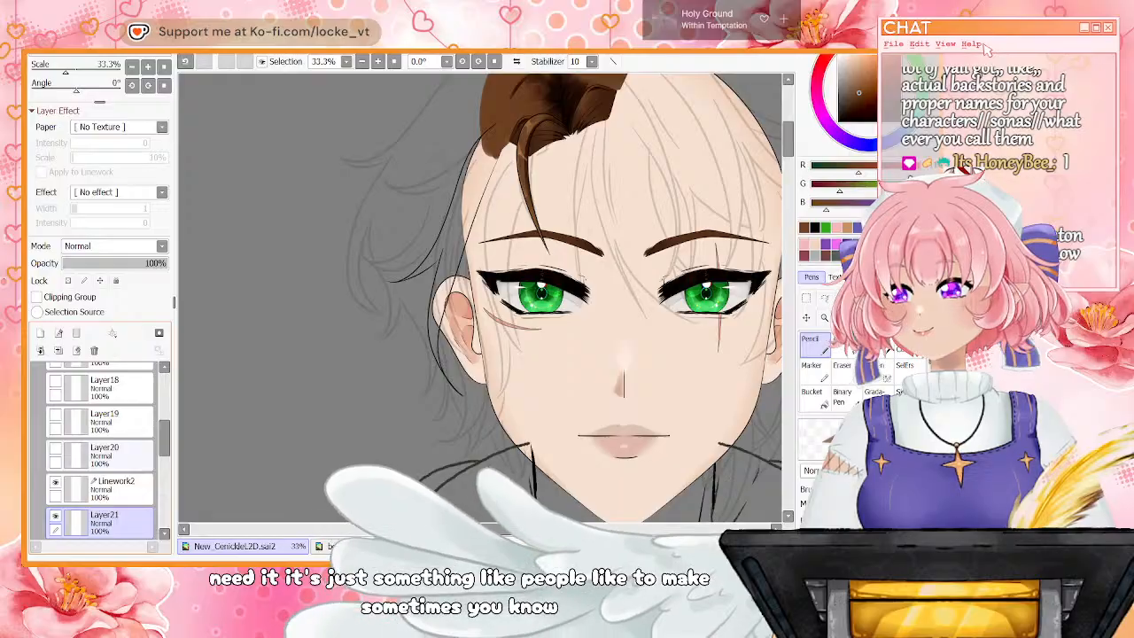
scroll(98, 443, "up", 10)
left_click(44, 399)
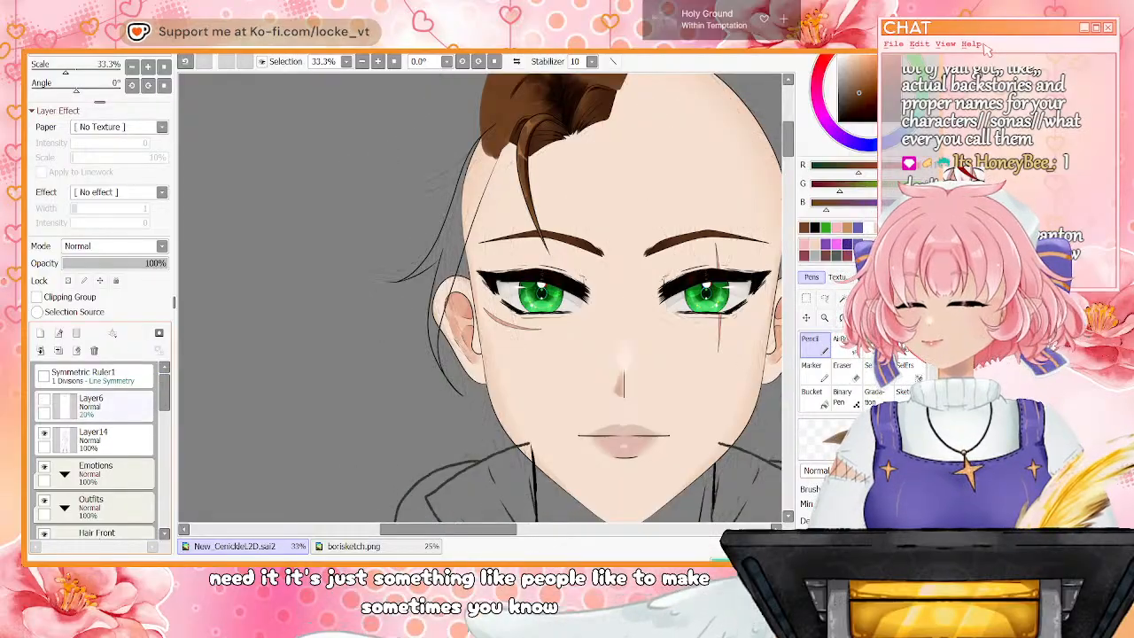
scroll(97, 443, "down", 10)
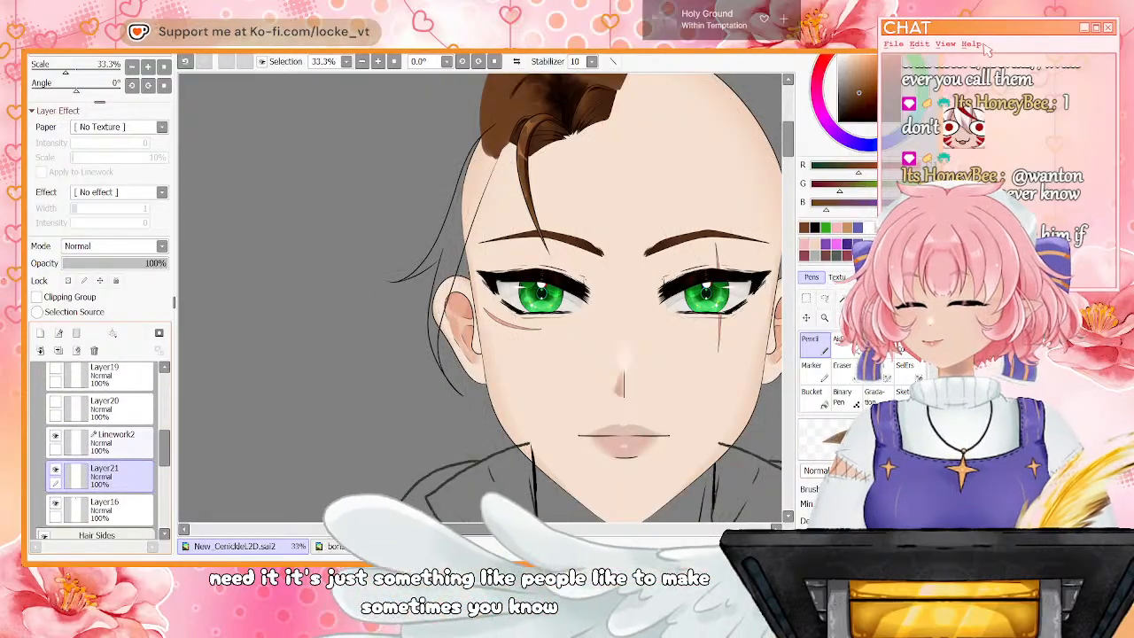
scroll(98, 442, "down", 1)
left_click(44, 465)
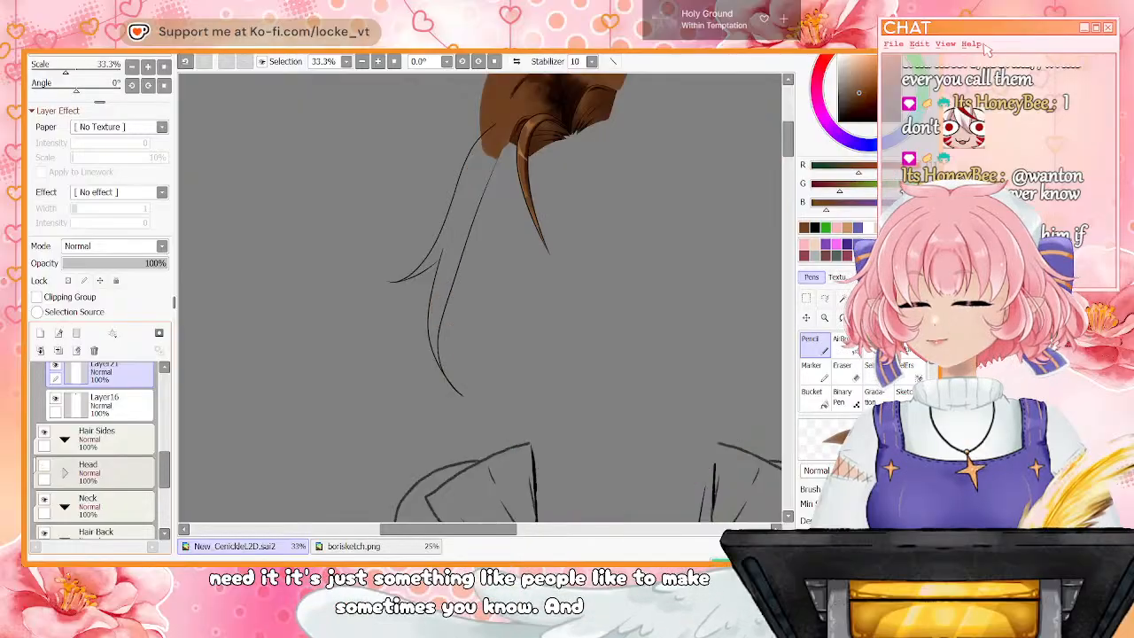
scroll(97, 442, "up", 2)
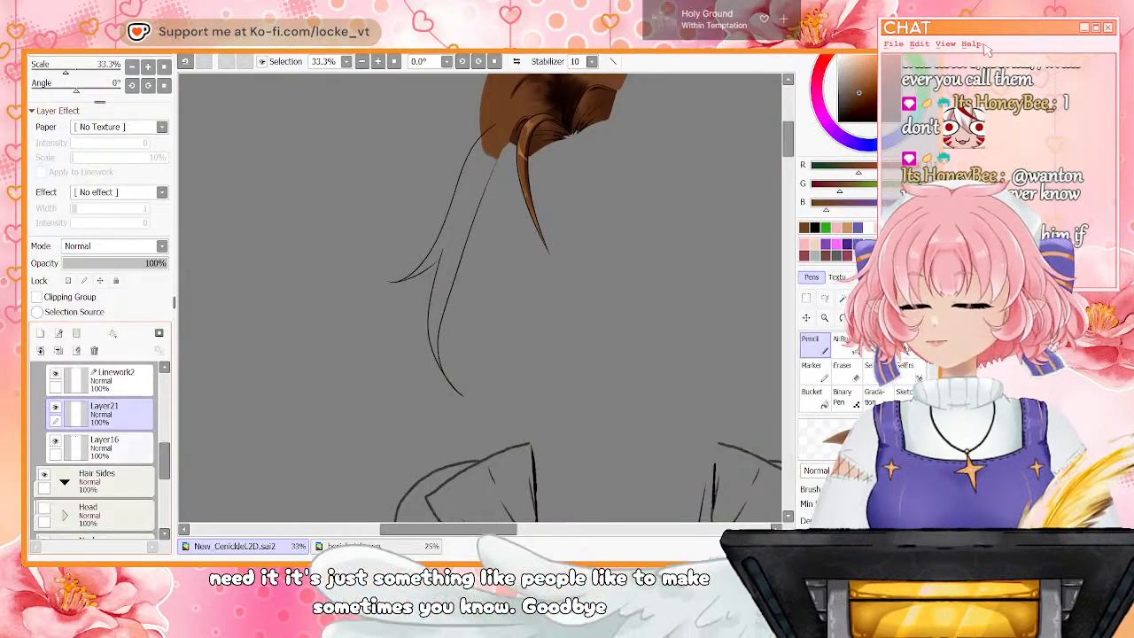
left_click(55, 441)
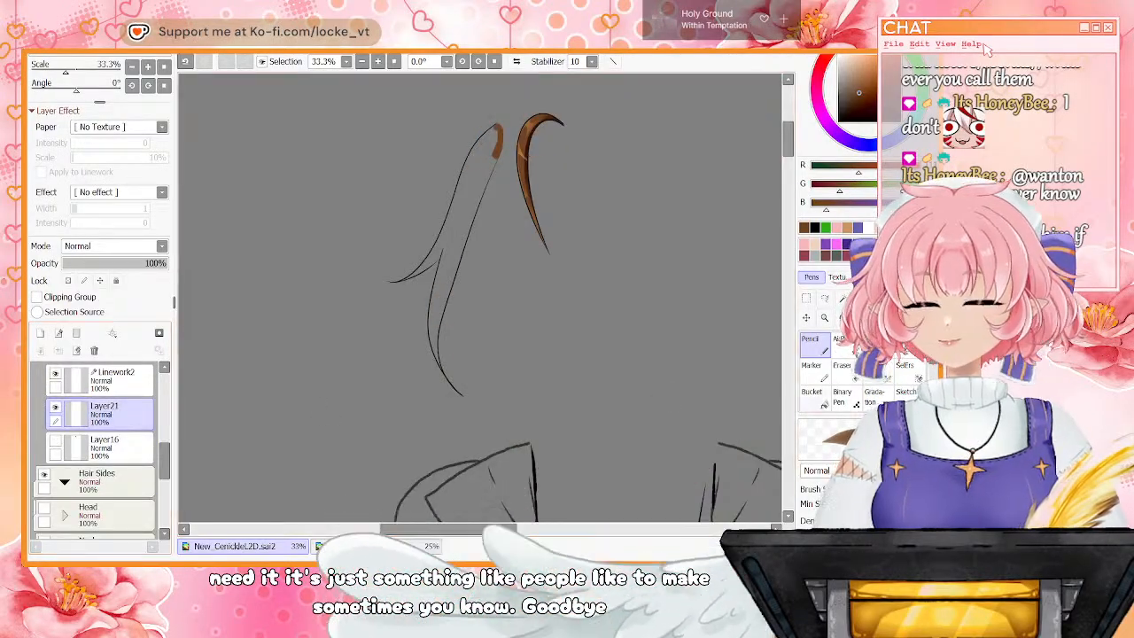
Bucket-fill the forked strand with brown on Layer21 and touch up the gaps towards its tips with the Pencil
left_click(469, 191)
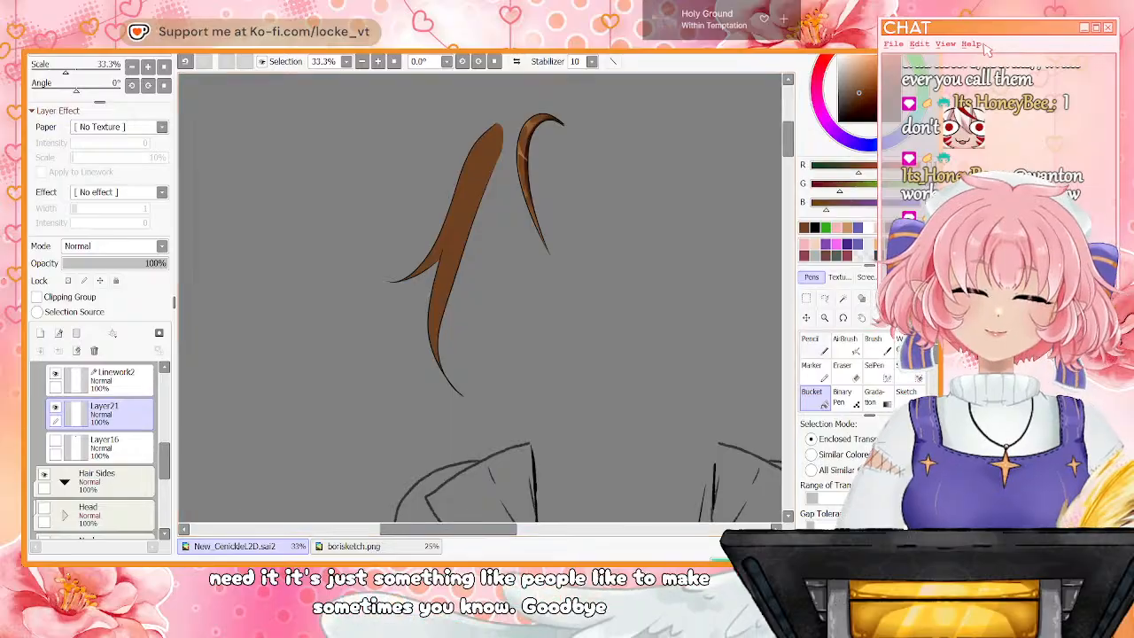
left_click(378, 61)
left_click(377, 62)
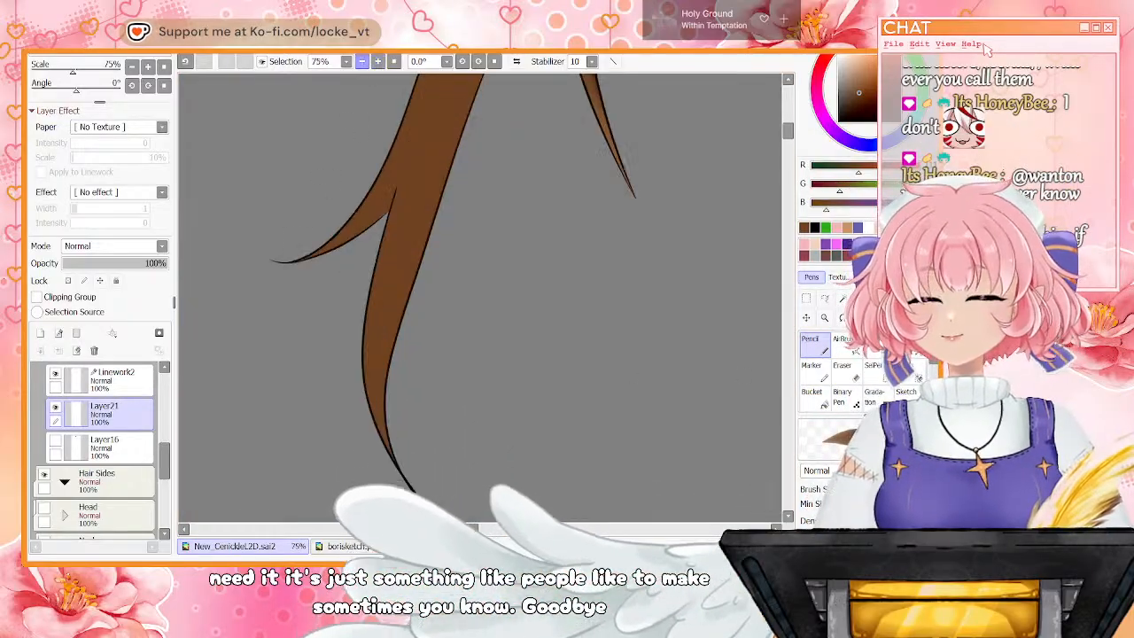
left_click_drag(443, 529, 434, 529)
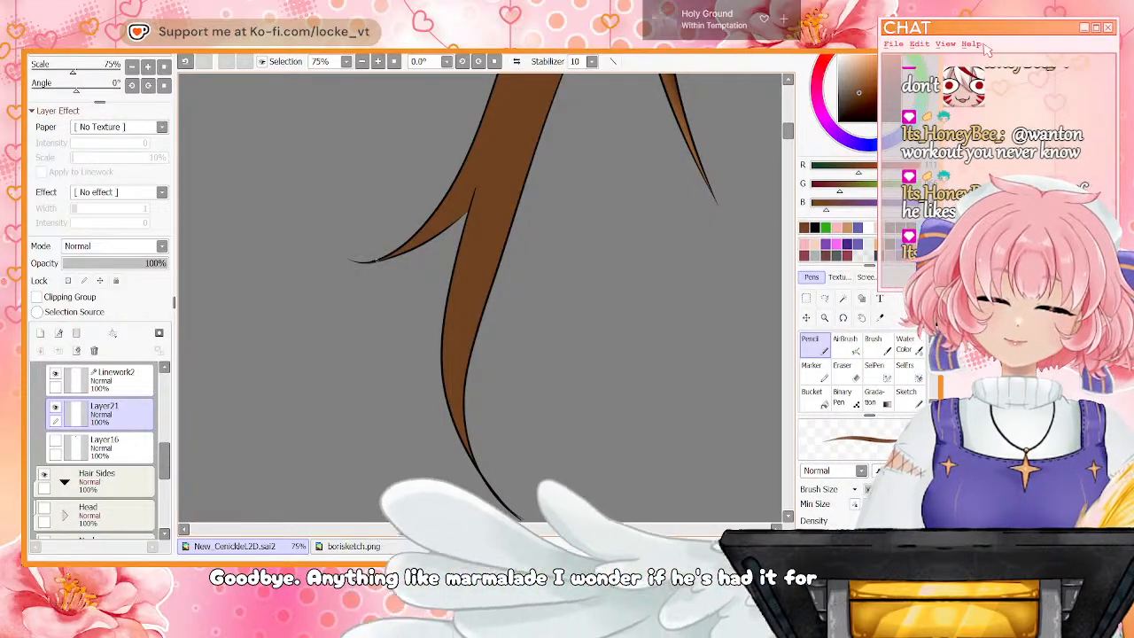
Fill out the strand's root with brown and soften its upper end with the Water Color brush
left_click_drag(788, 131, 787, 124)
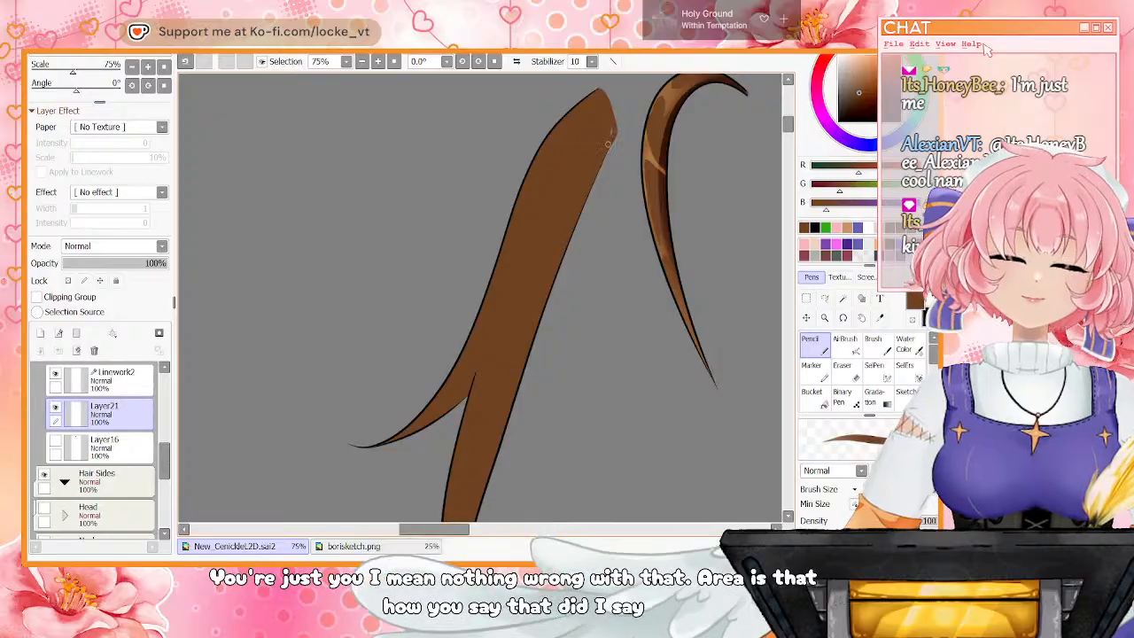
key("c")
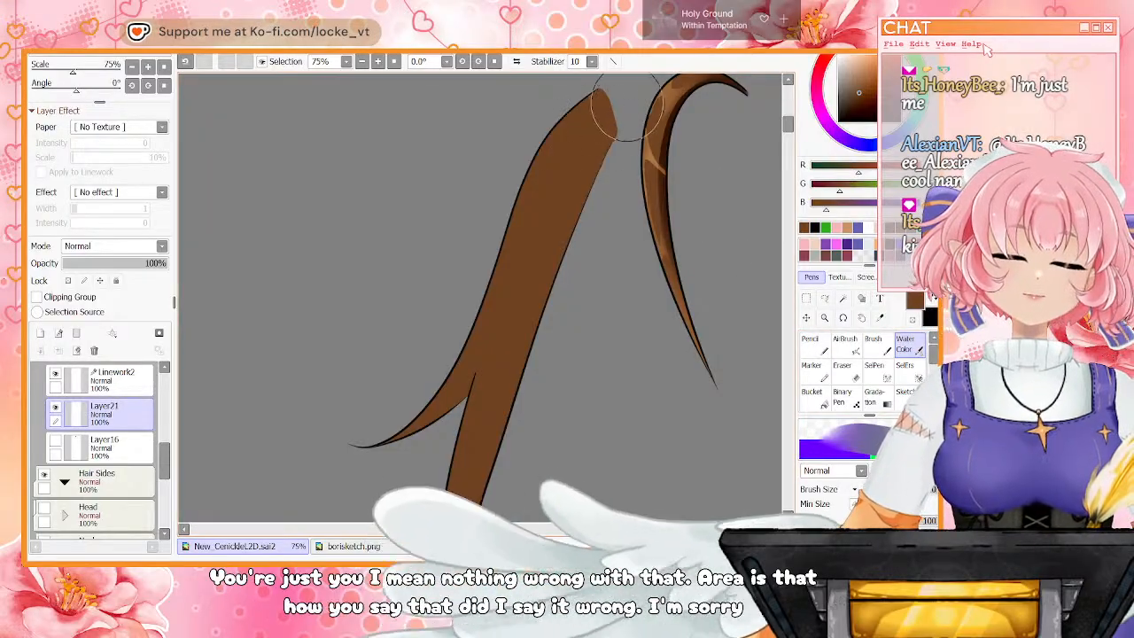
left_click_drag(613, 118, 587, 150)
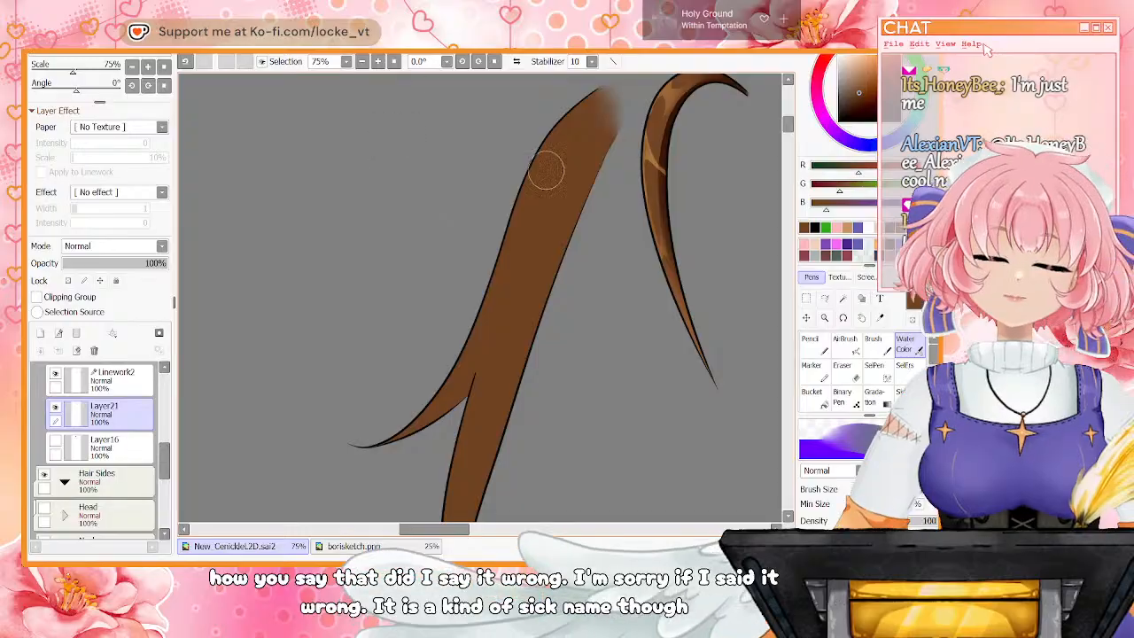
Add a new layer above Layer21, clip it to the strand and set its blending mode to Multiply
scroll(559, 283, "down", 5)
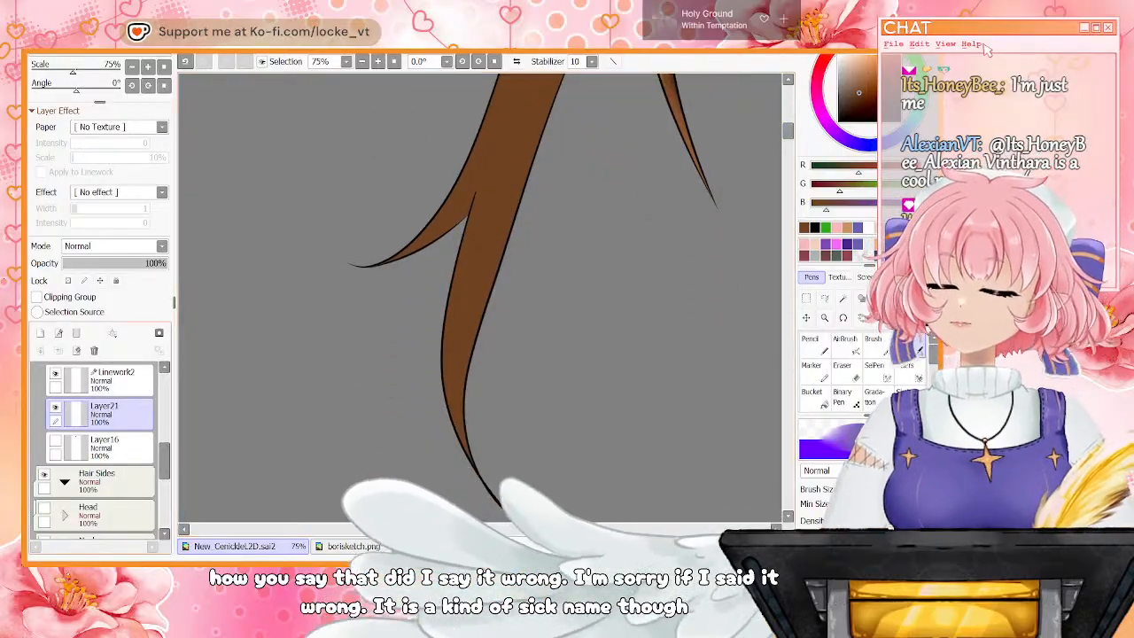
left_click(40, 332)
left_click(37, 297)
left_click(114, 247)
left_click(88, 271)
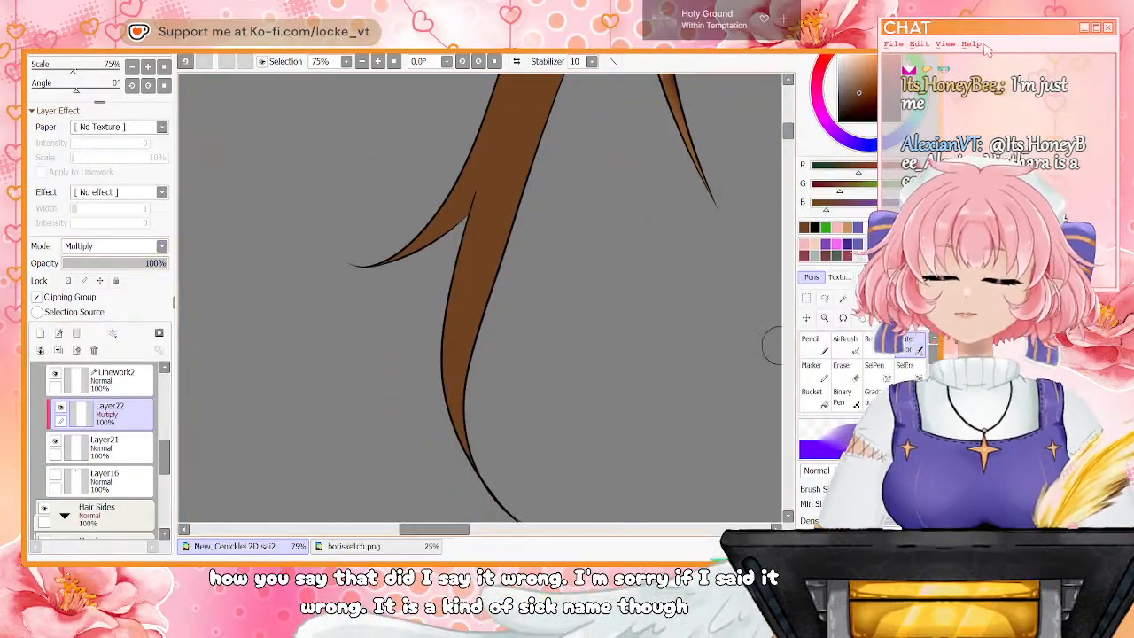
Shade the strand's fork and a thin fold line down its lower lock with the Pencil on the Multiply layer
key("n")
mouse_move(479, 172)
left_mouse_down()
mouse_move(397, 263)
mouse_move(472, 191)
mouse_move(428, 252)
left_mouse_up()
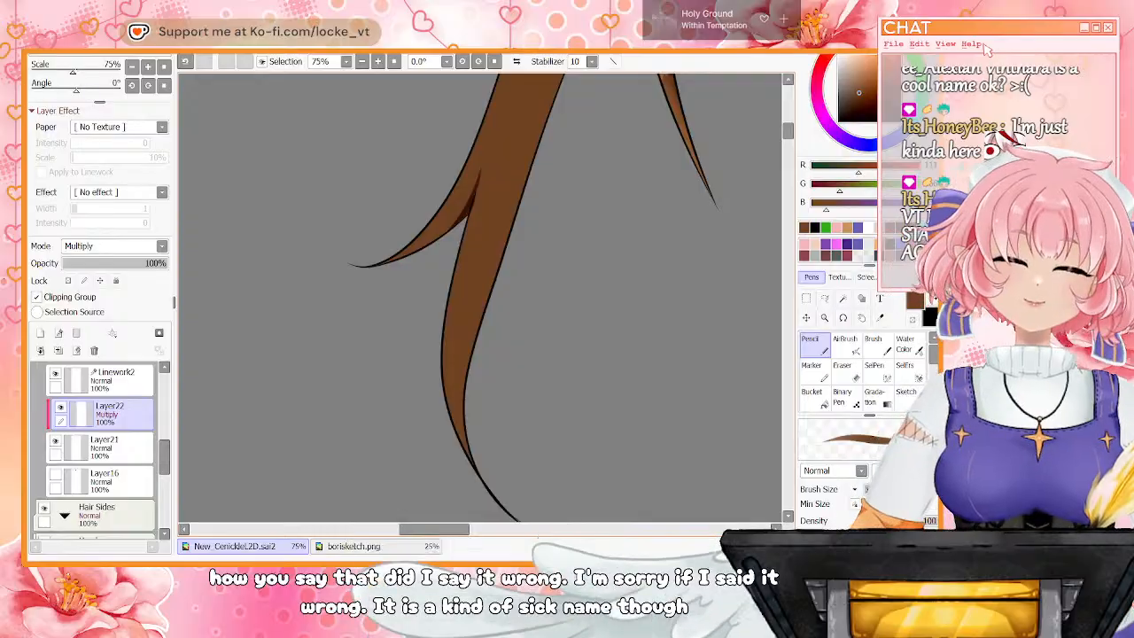
left_click_drag(472, 254, 467, 390)
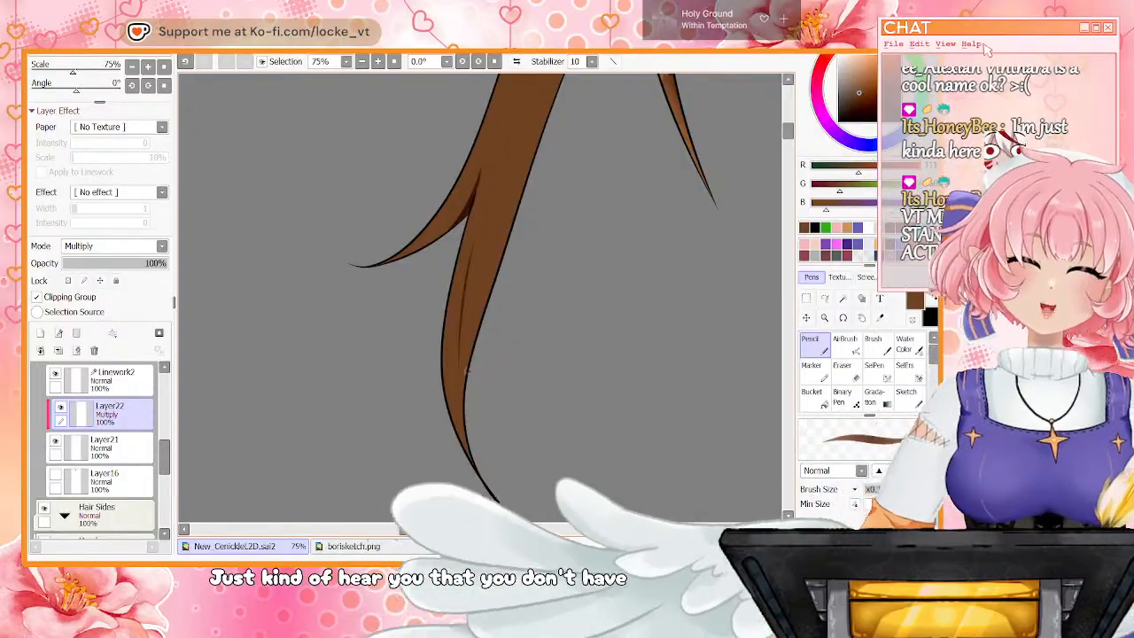
key("ctrl+z")
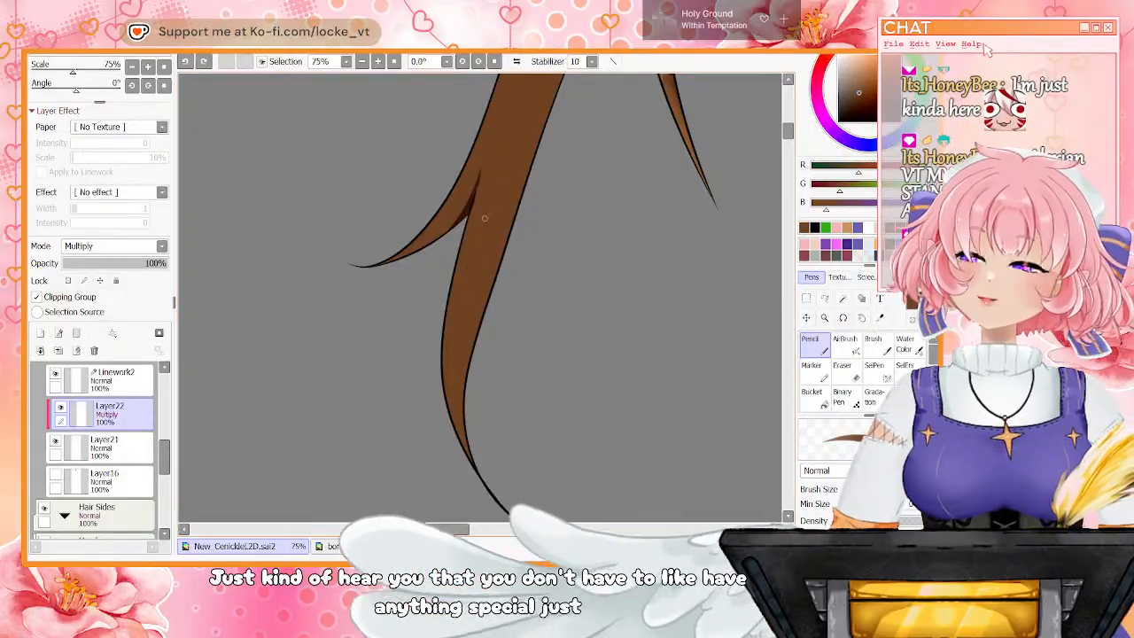
left_click_drag(477, 214, 442, 412)
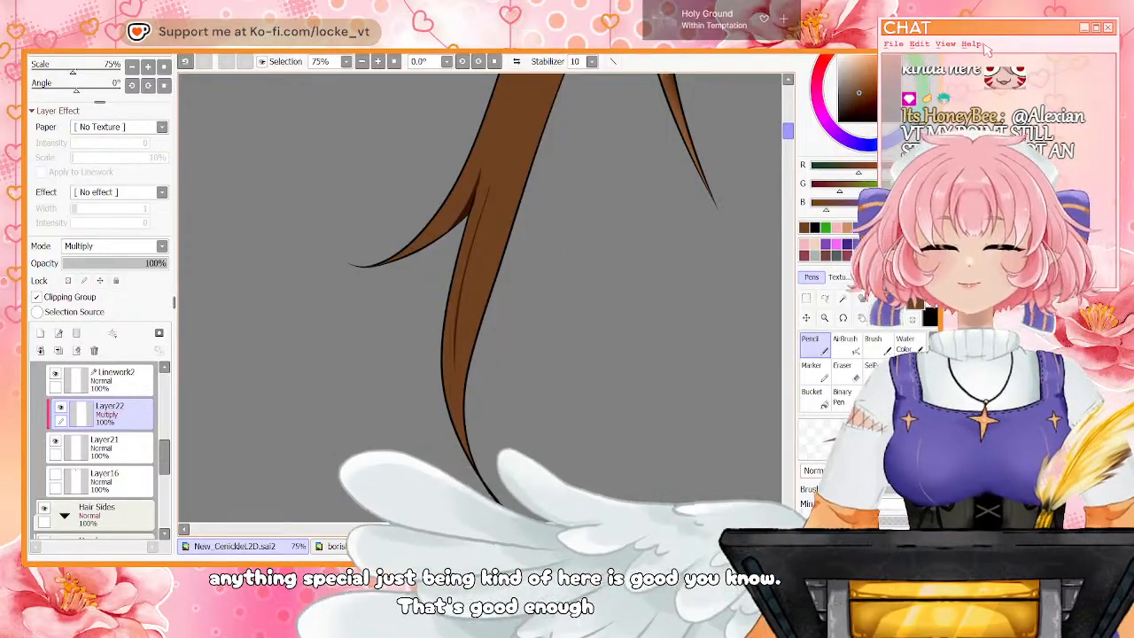
Paint soft shading over the strand's root and lower lock with an enlarged Water Color brush on the Multiply layer
scroll(483, 297, "up", 5)
key("c")
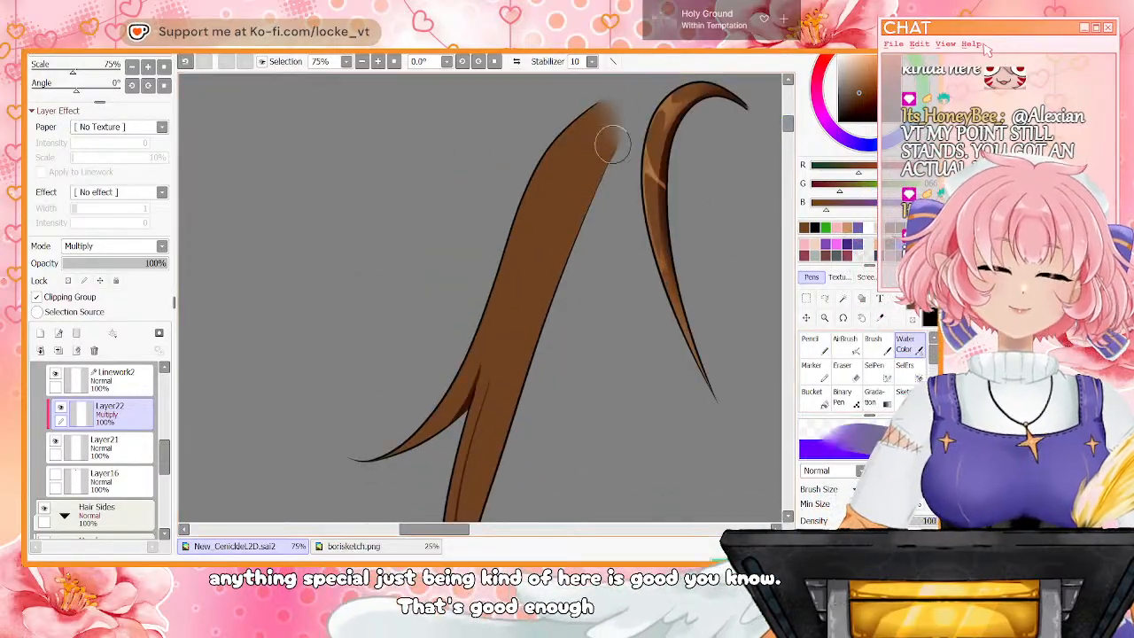
key("bracketright")
mouse_move(613, 117)
left_mouse_down()
mouse_move(591, 146)
mouse_move(530, 390)
left_mouse_up()
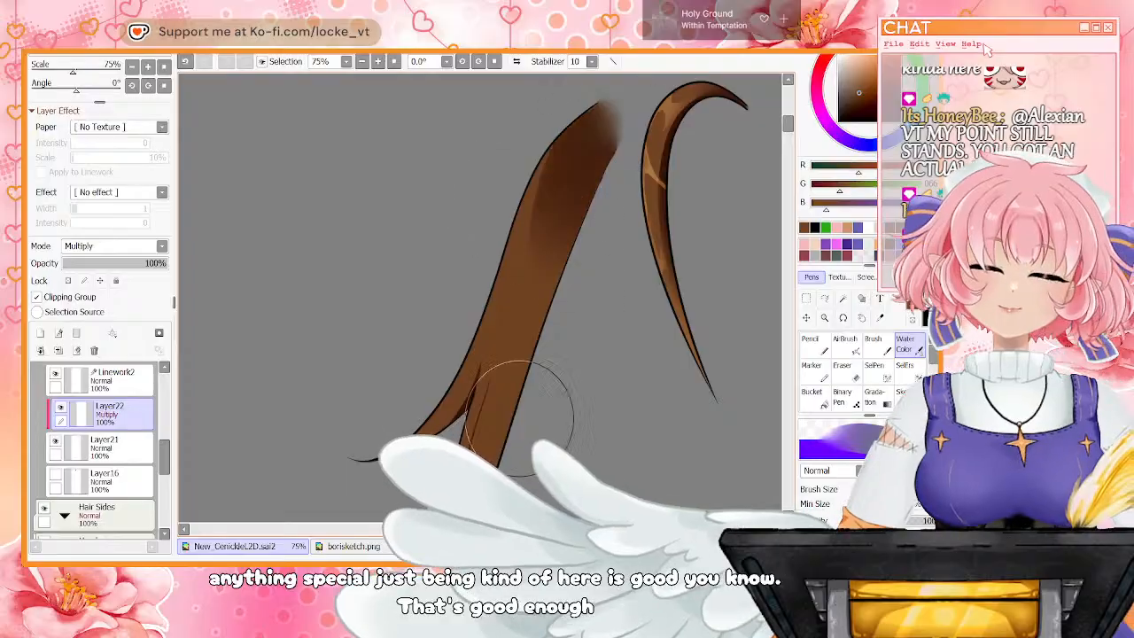
scroll(370, 102, "down", 2)
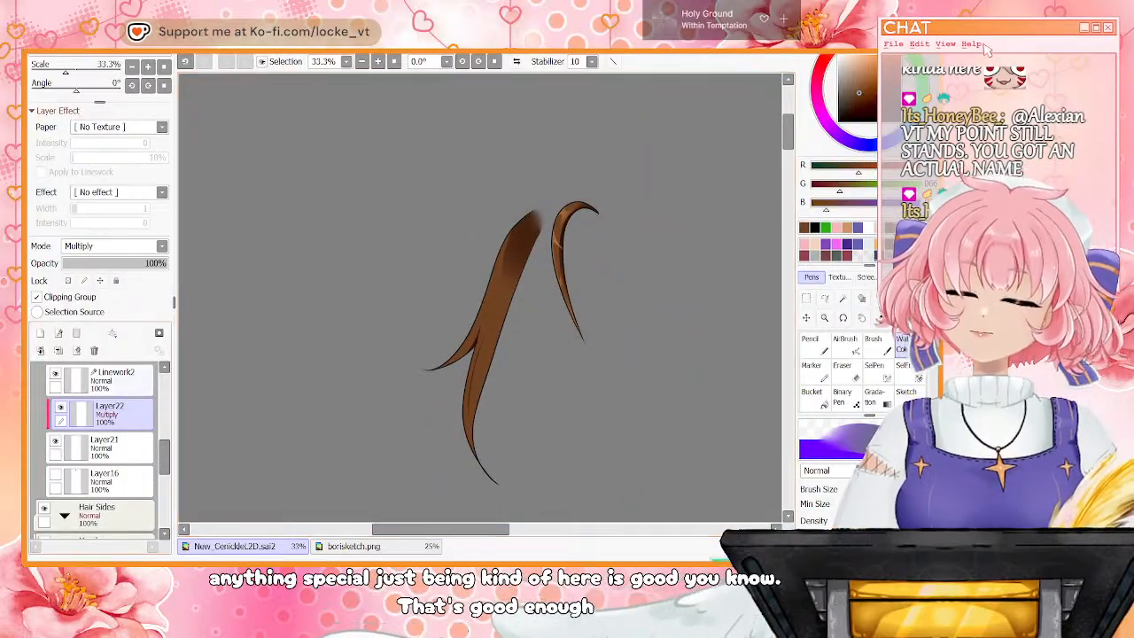
left_click_drag(481, 461, 487, 363)
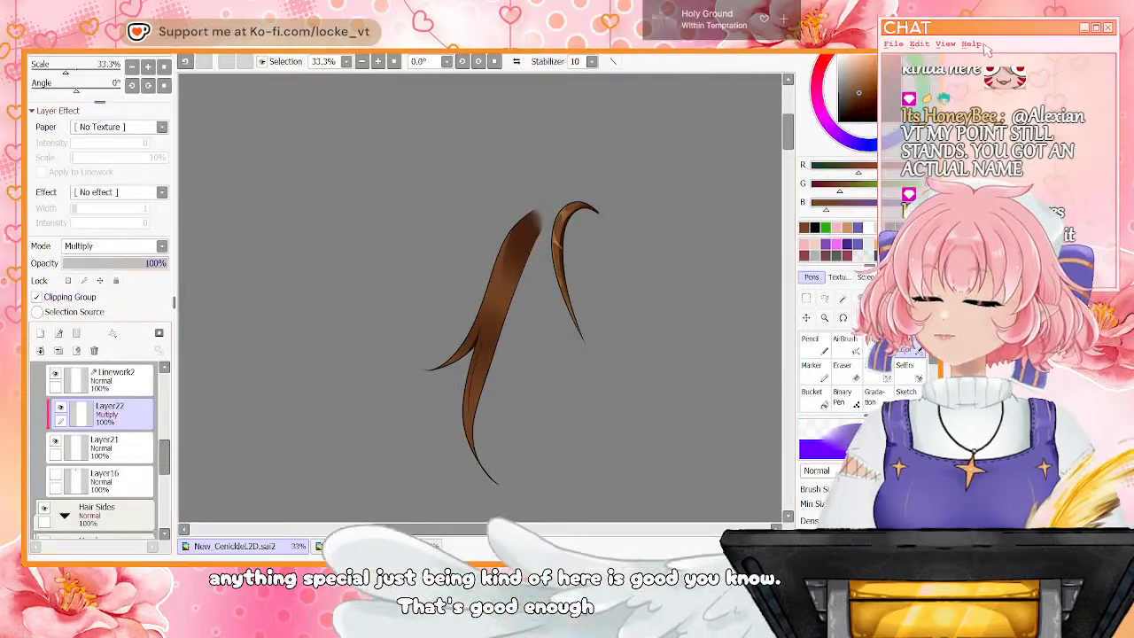
Clip a new Screen layer above the shaded strand and paint a highlight along its lower lock with the Pencil
left_click(93, 281)
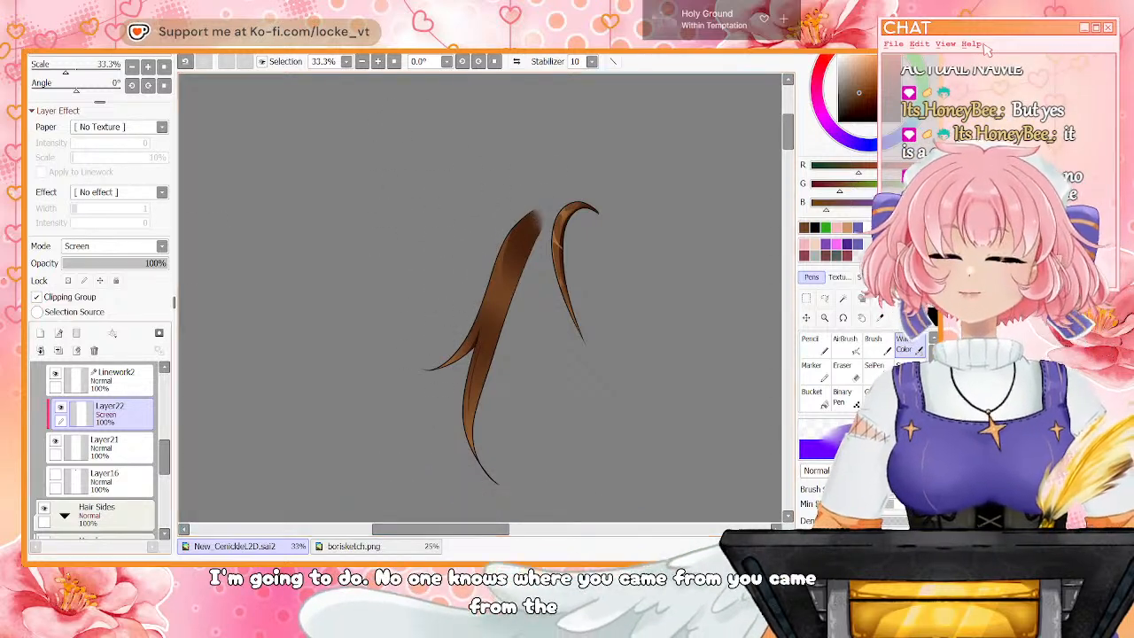
left_click(814, 345)
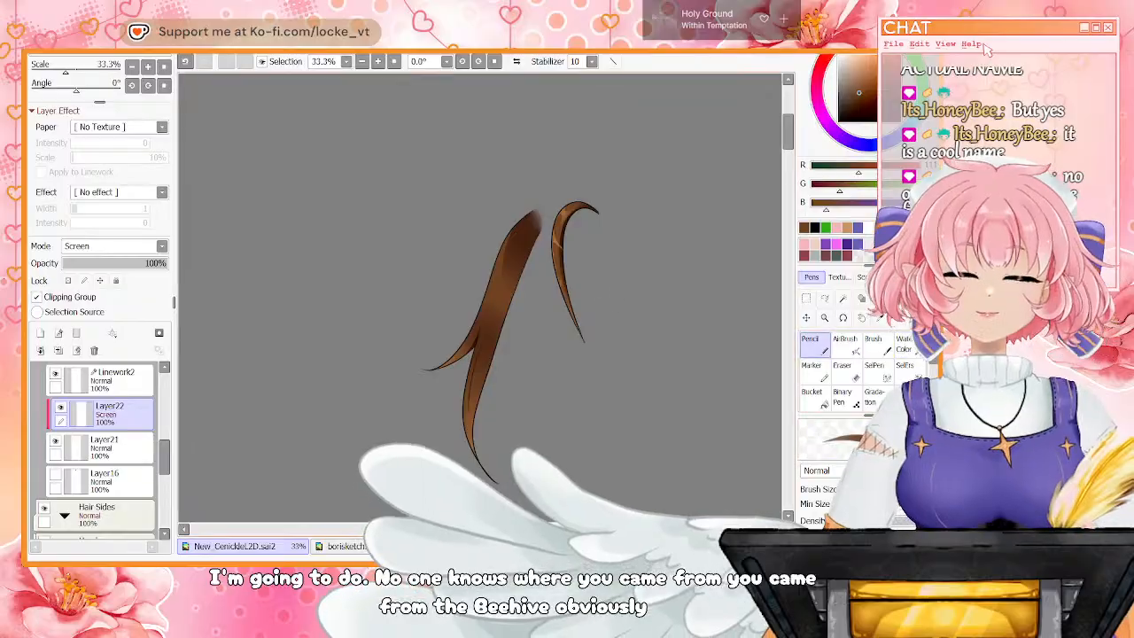
left_click(361, 61)
left_click(362, 61)
left_click(377, 61)
left_click(377, 61)
left_click(378, 61)
left_click(377, 62)
left_click(377, 61)
left_click(361, 61)
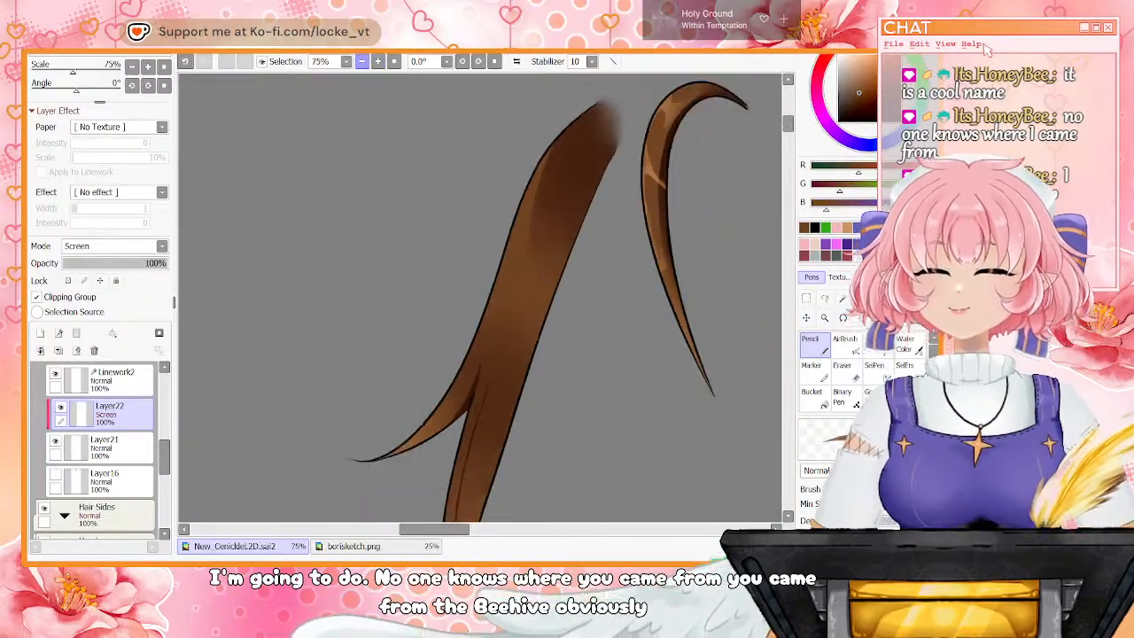
left_click(361, 61)
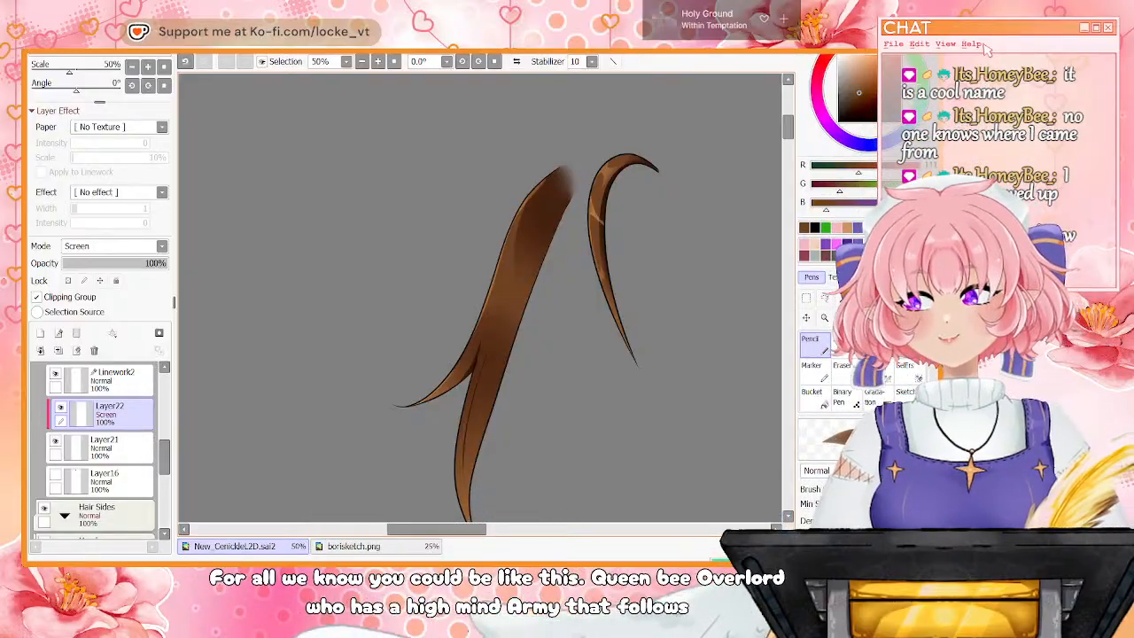
scroll(461, 162, "down", 5)
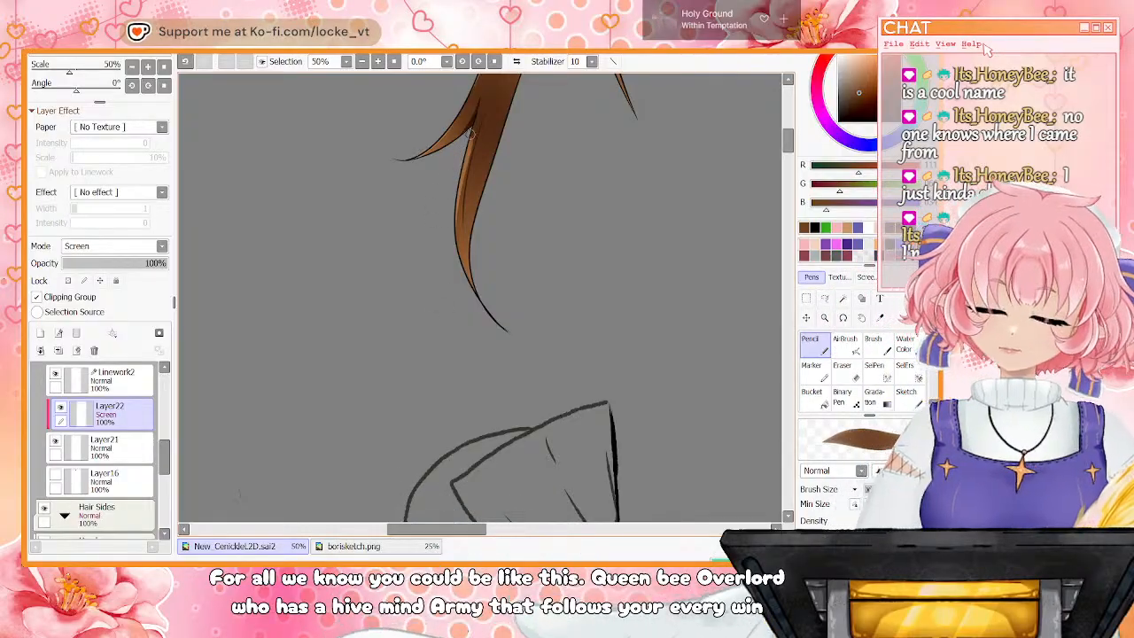
Trim the lower lock's highlight with the Eraser and soften it with the Water Color brush
left_click(845, 372)
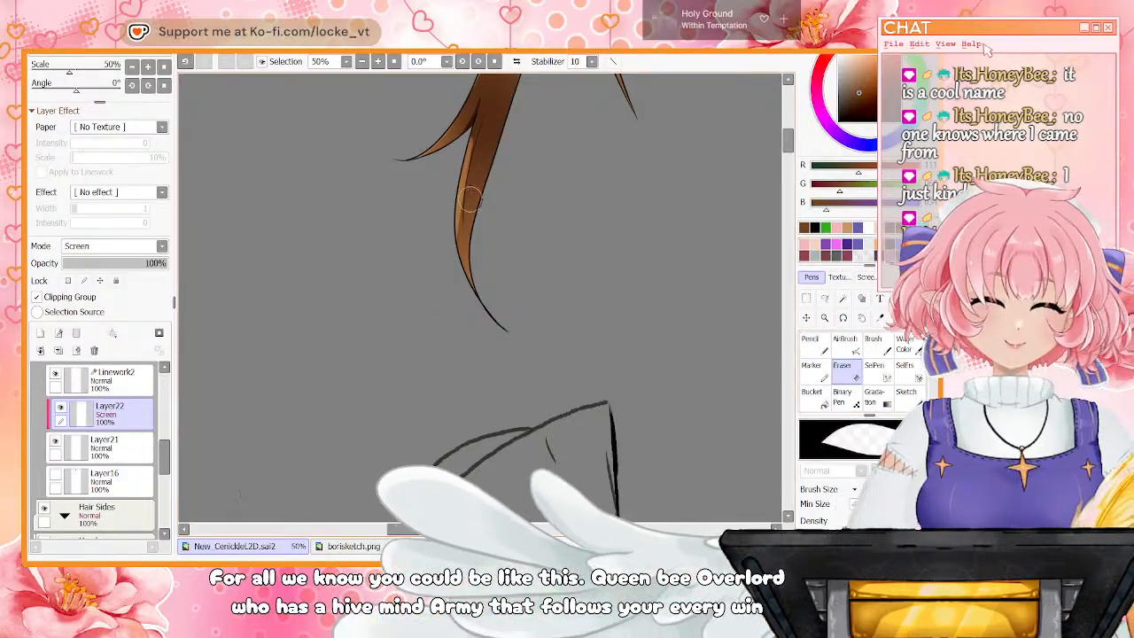
left_click(909, 344)
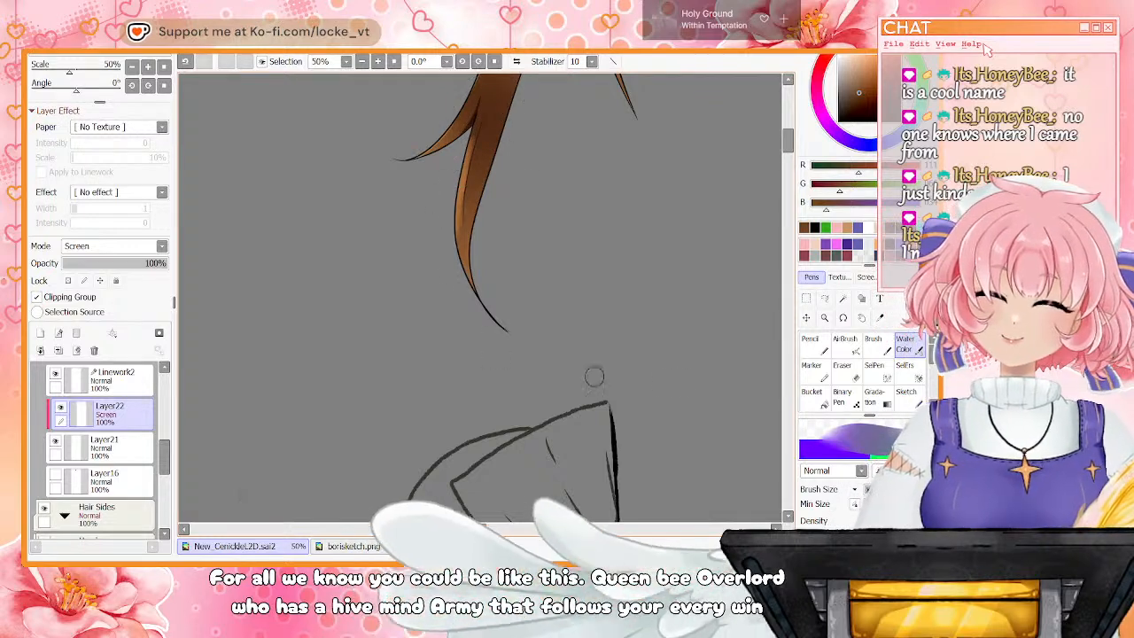
key("e")
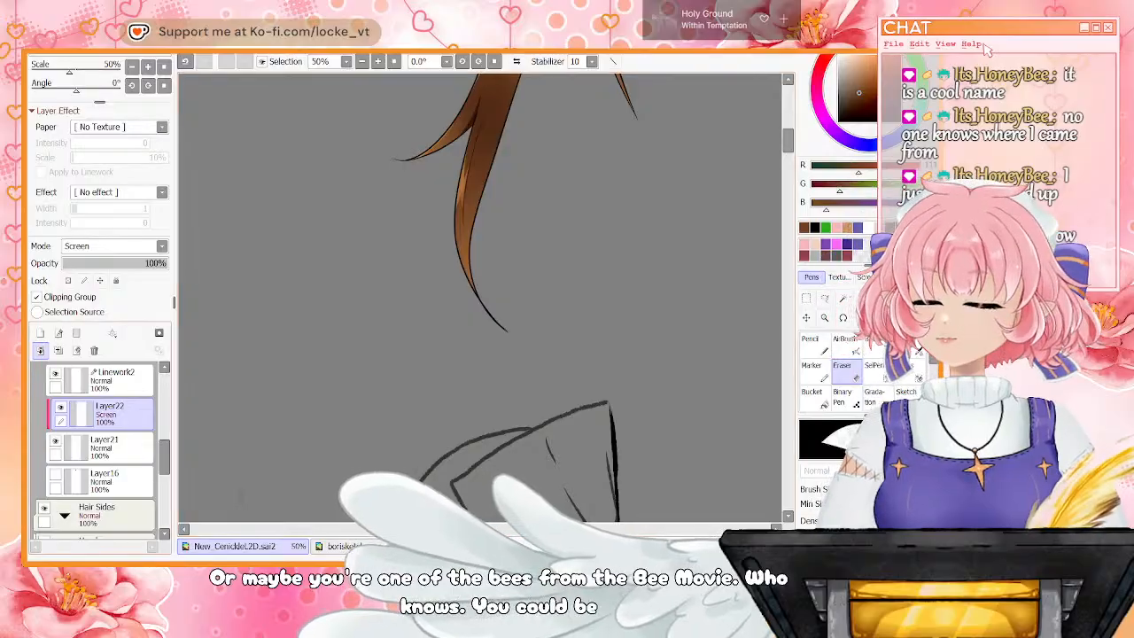
scroll(780, 129, "up", 4)
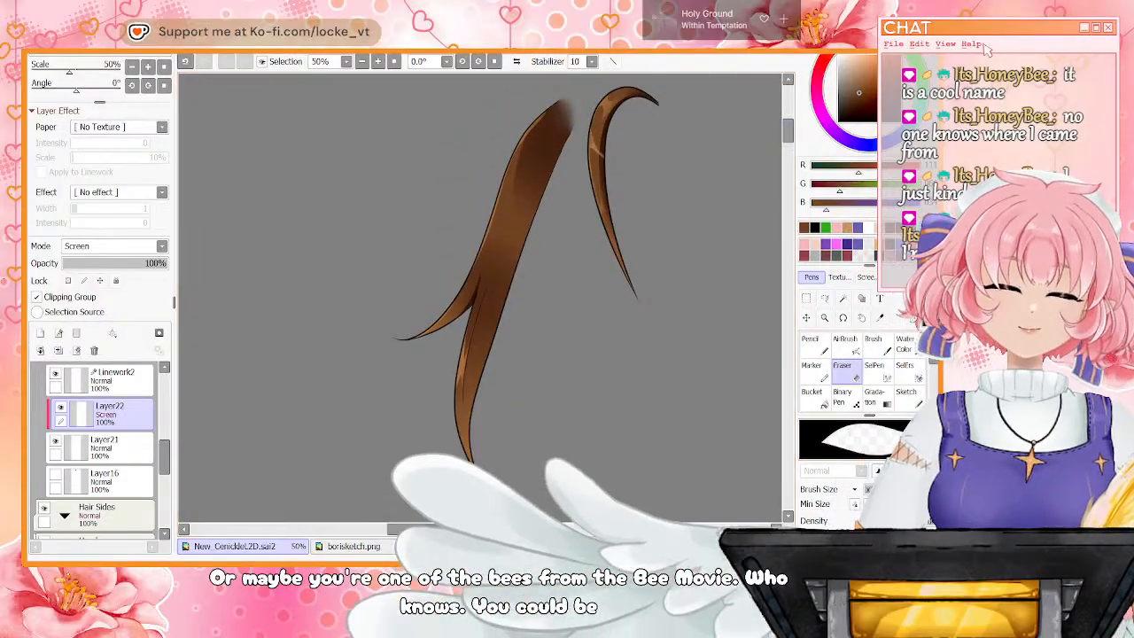
Paint a broad highlight over the strand's upper part with Water Color, carve jagged edges with the Eraser and blend it
left_click(908, 345)
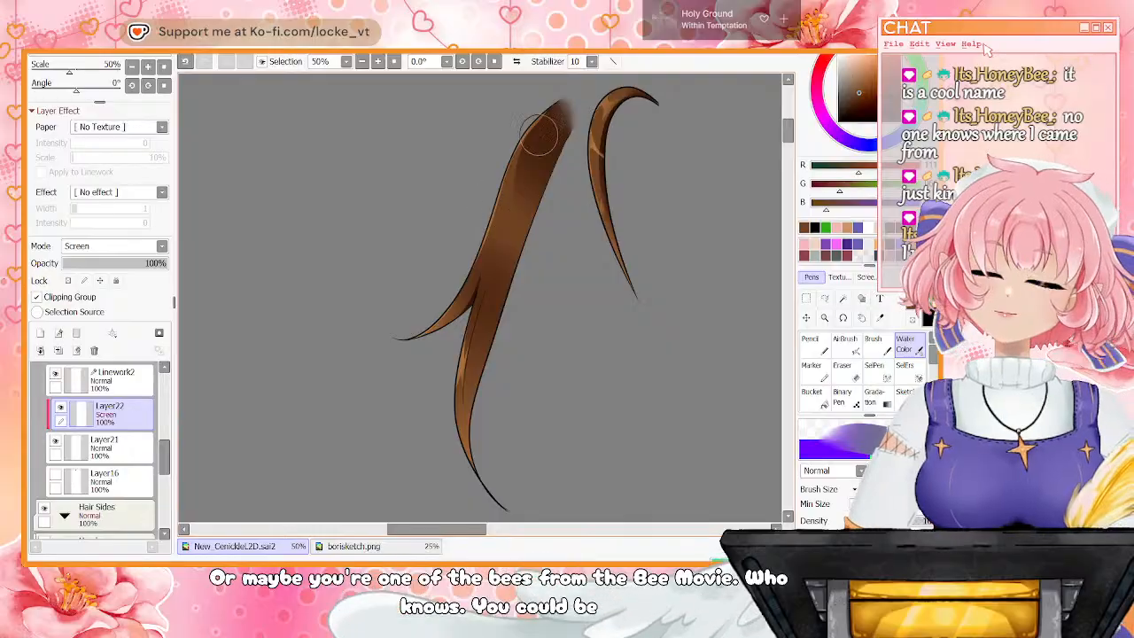
left_click_drag(533, 141, 432, 343)
left_click(845, 372)
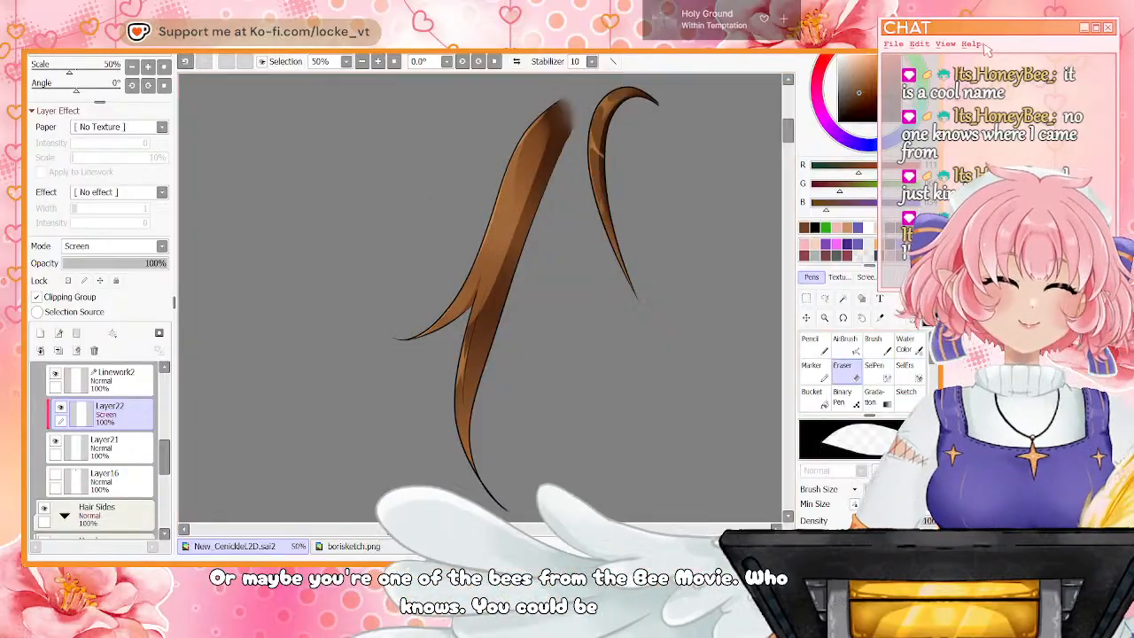
left_click_drag(497, 234, 464, 308)
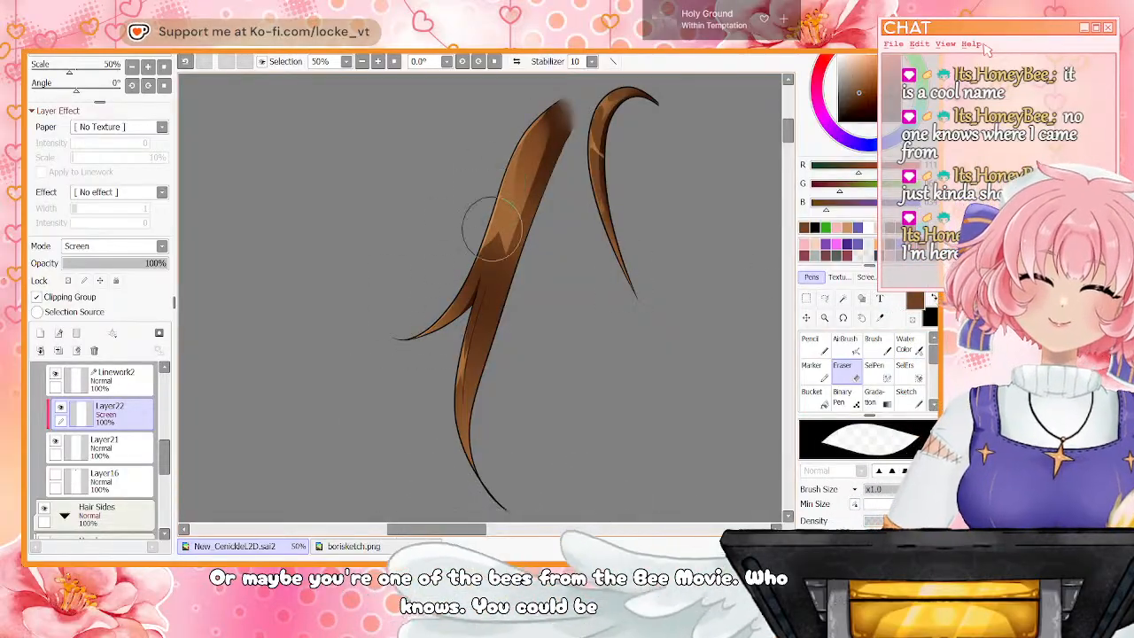
left_click_drag(523, 155, 496, 261)
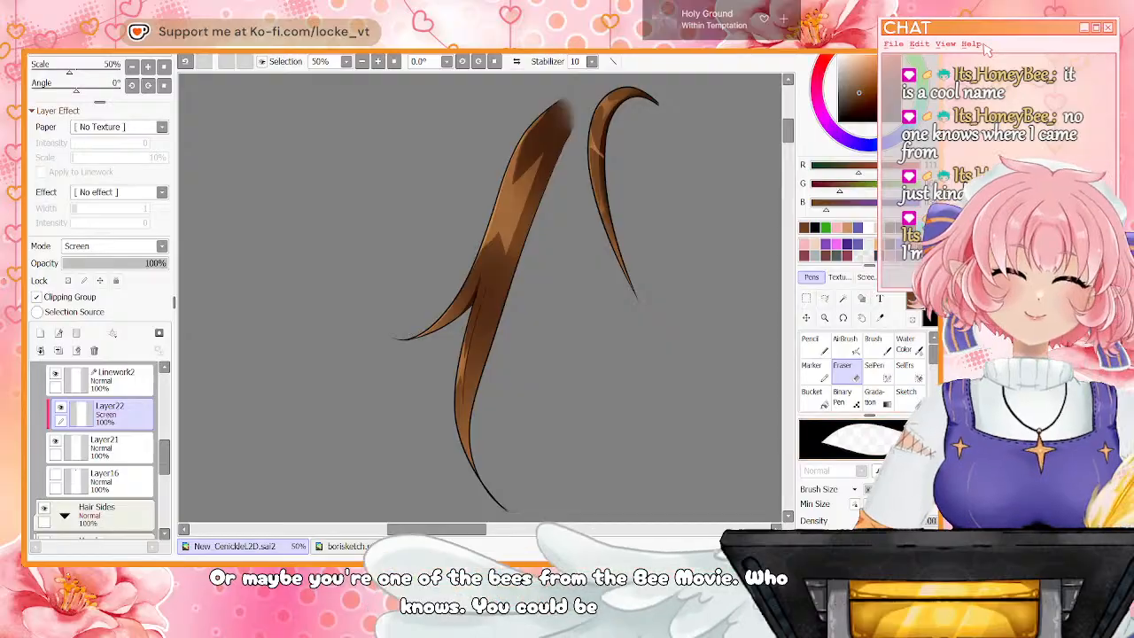
left_click(904, 344)
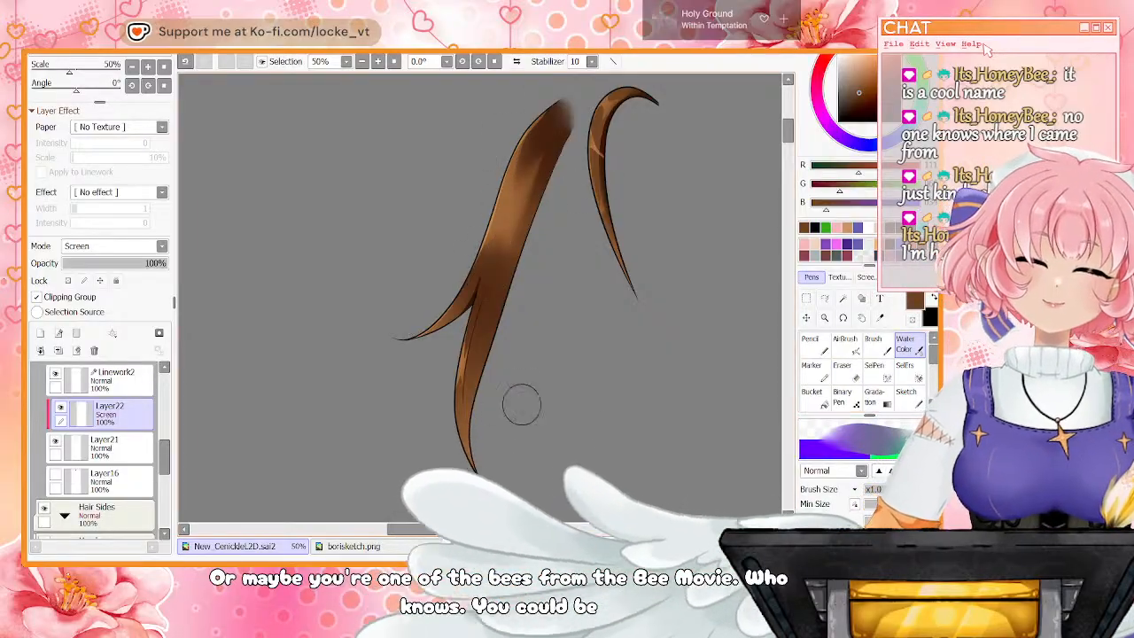
key("e")
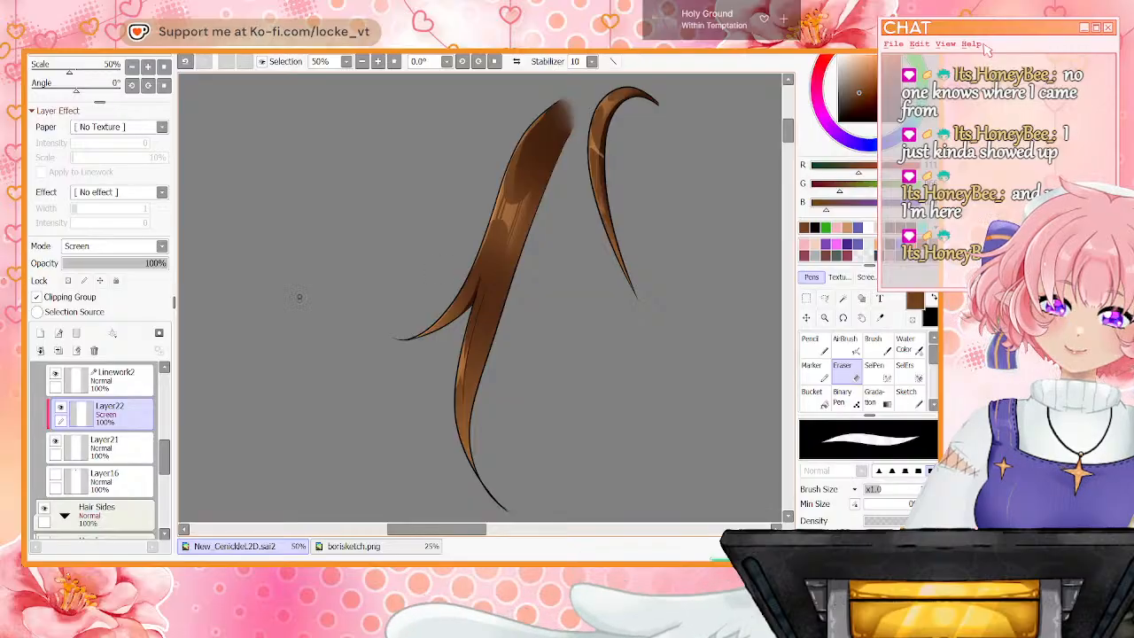
Merge the highlight layer Layer22 and the outline layer Linework2 into Layer21
left_click(59, 350)
left_click(111, 380)
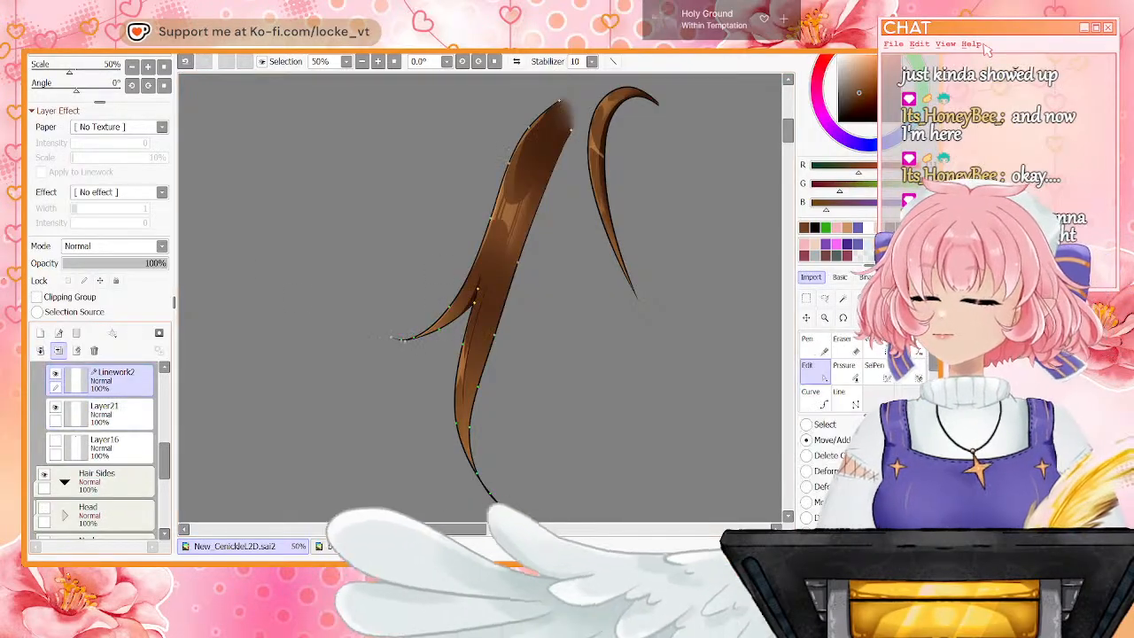
left_click(59, 351)
Toggle Layer21's visibility to check the merged strand and show Layer16, Layer20, Layer19 and Layer18 again
left_click(55, 374)
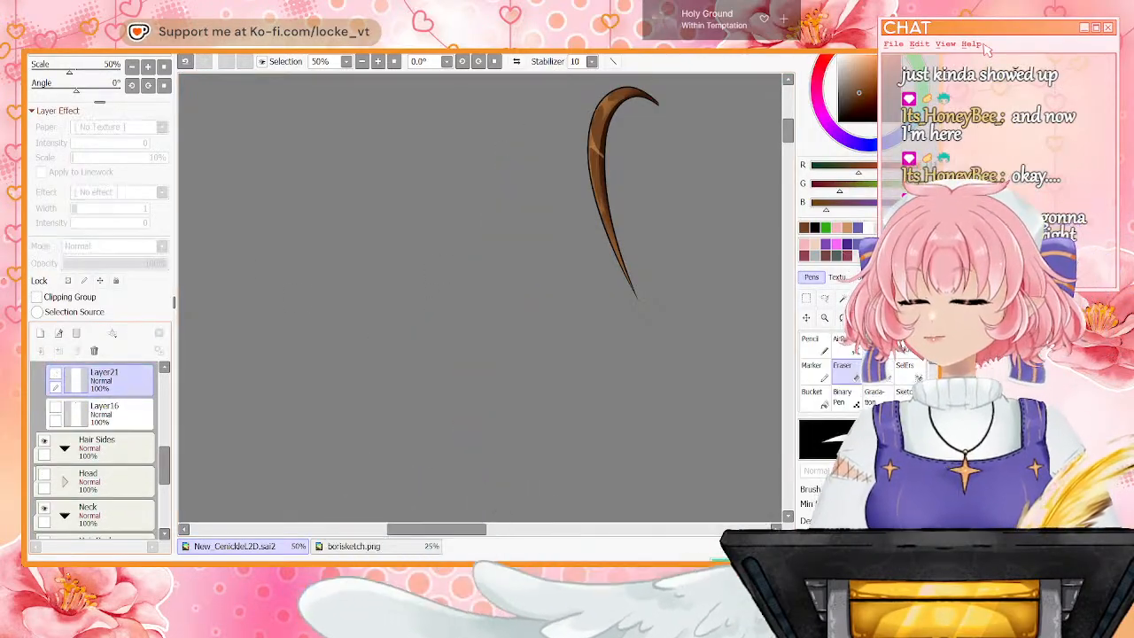
left_click(55, 374)
left_click(55, 408)
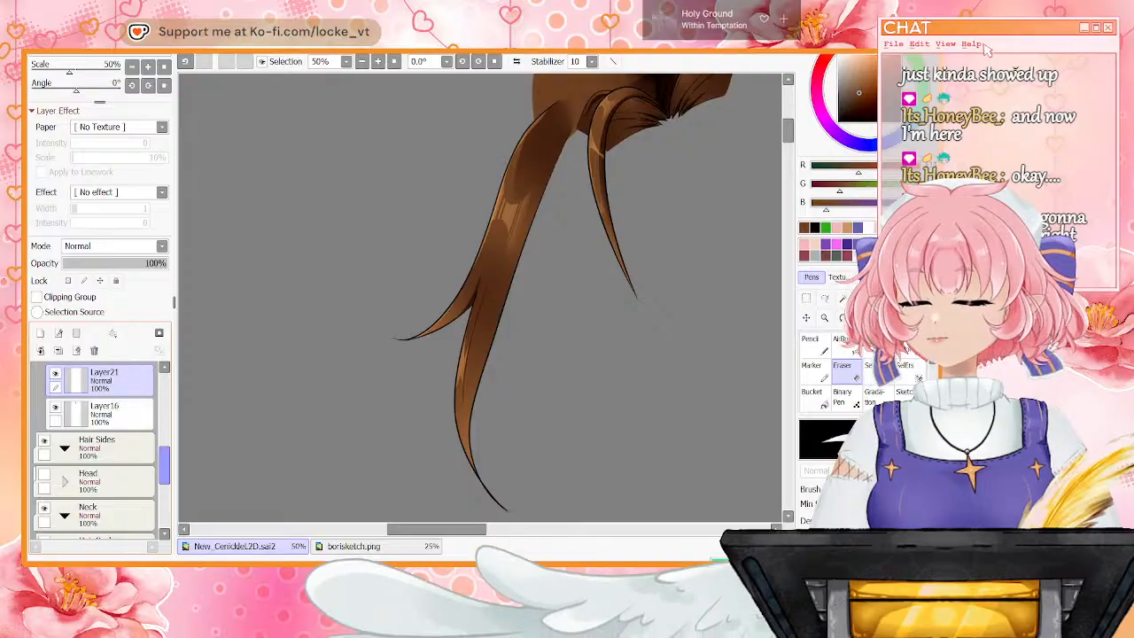
scroll(101, 443, "up", 2)
left_click(55, 403)
left_click(55, 369)
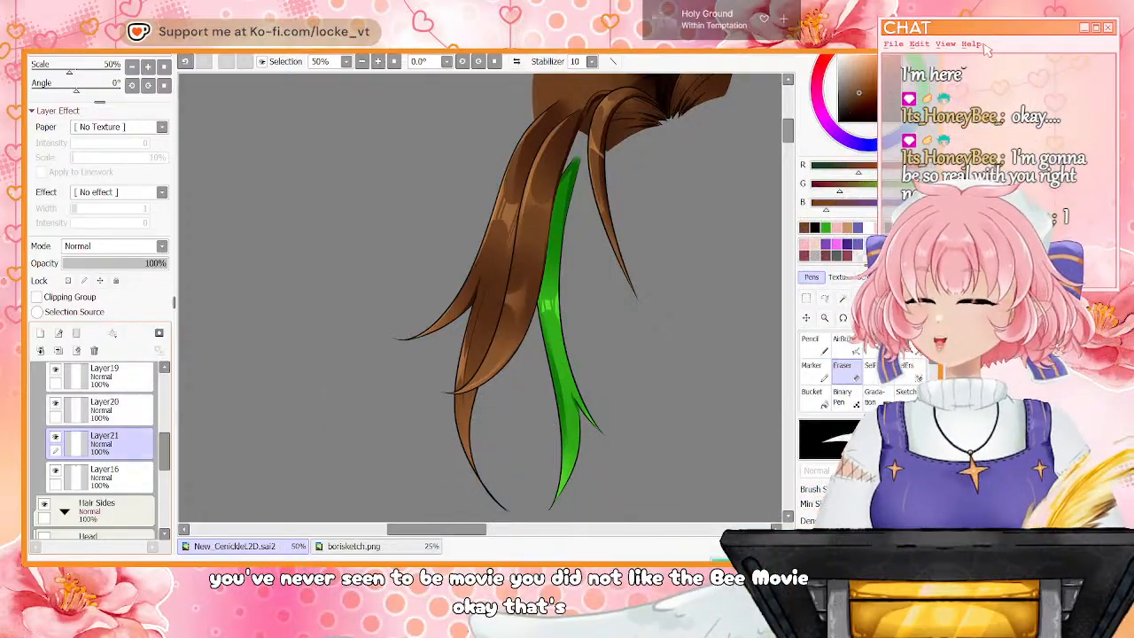
scroll(102, 447, "up", 2)
left_click(55, 390)
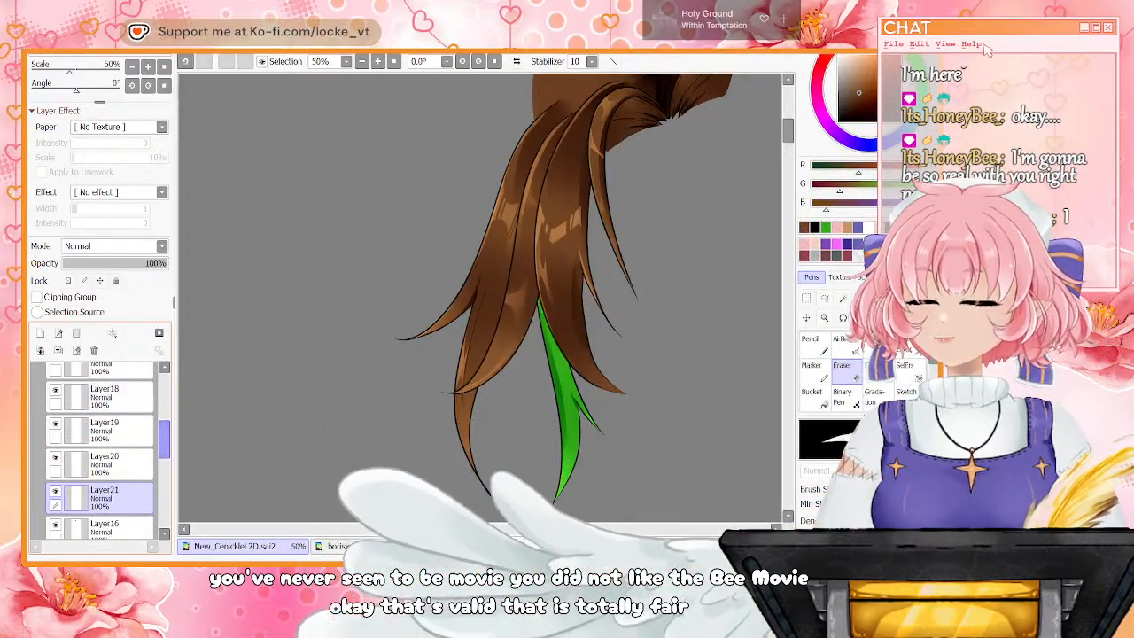
scroll(101, 430, "up", 2)
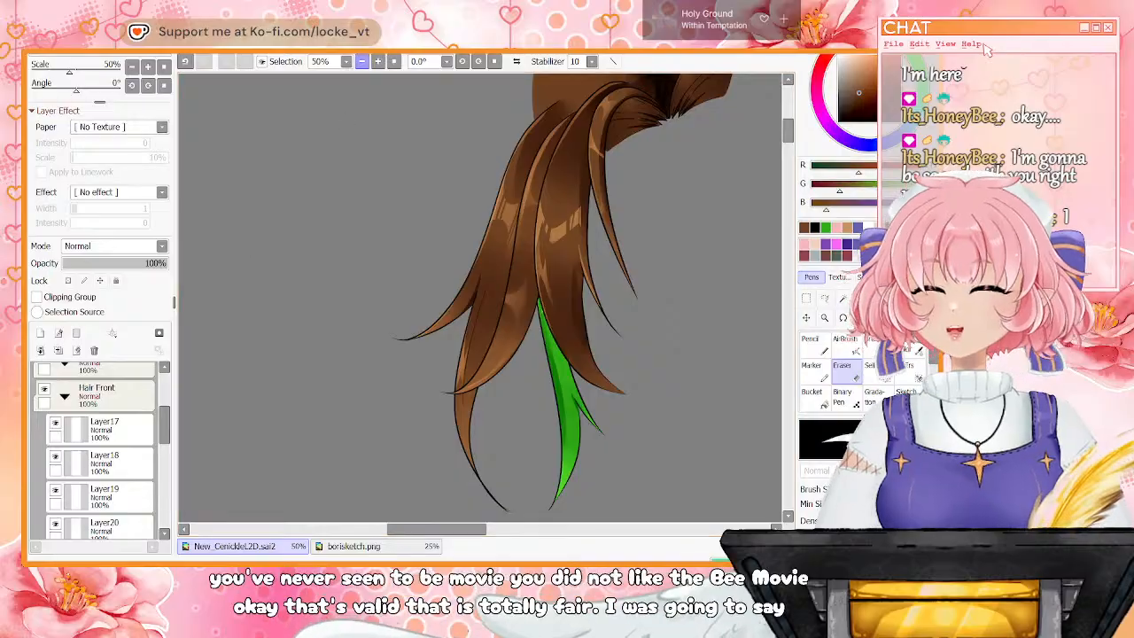
Show the Head folder to see the hair strands against the face
left_click(363, 61)
left_click(362, 61)
left_click(363, 61)
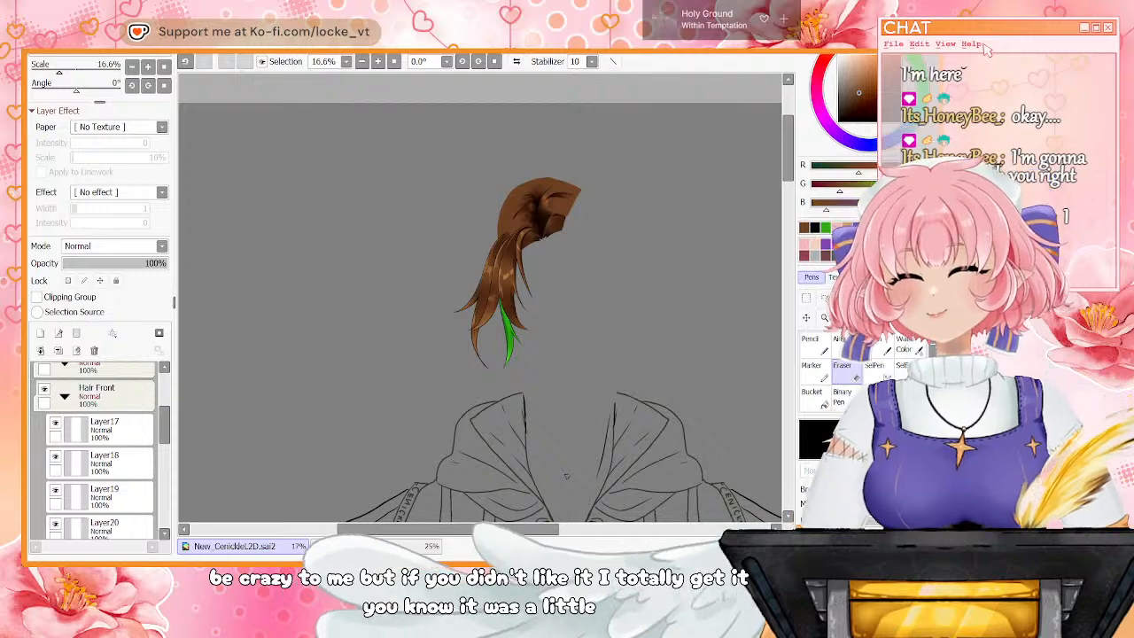
left_click_drag(165, 425, 165, 469)
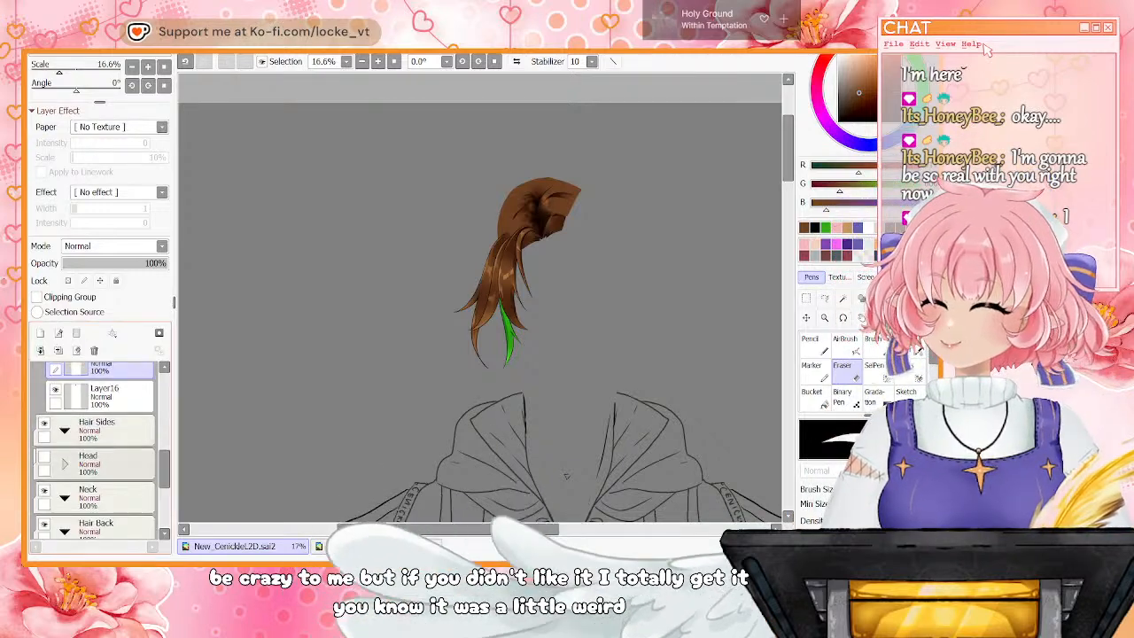
left_click(44, 457)
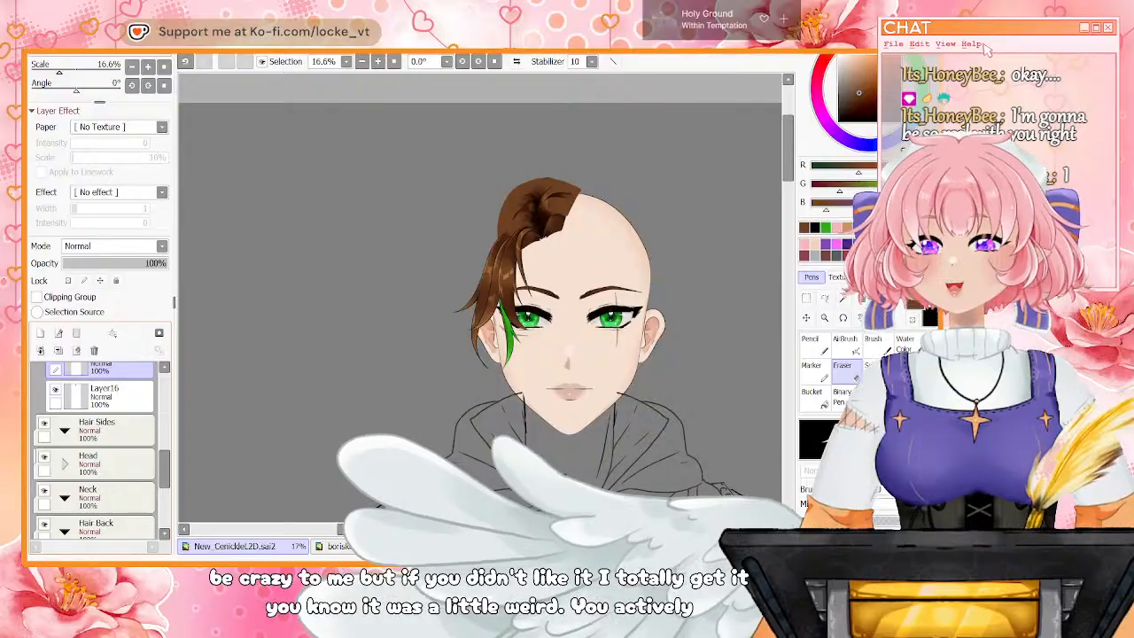
Add a new layer above Layer16 and a linework layer on top of it, and pick black as the colour
left_click_drag(165, 468, 164, 462)
left_click(124, 430)
left_click(40, 333)
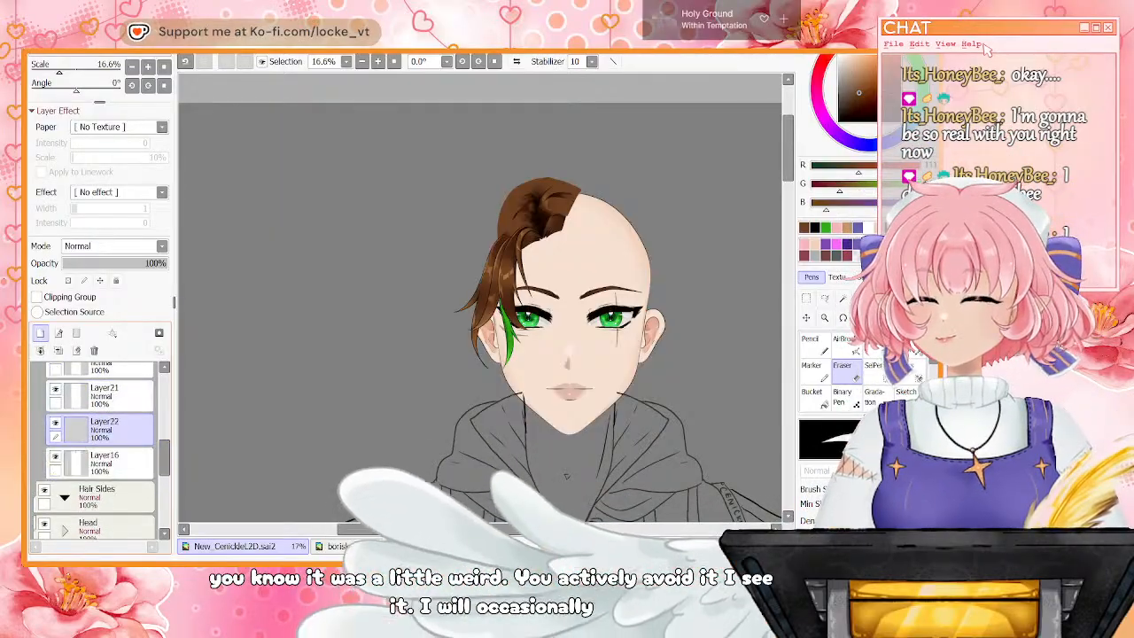
left_click(59, 333)
left_click(815, 228)
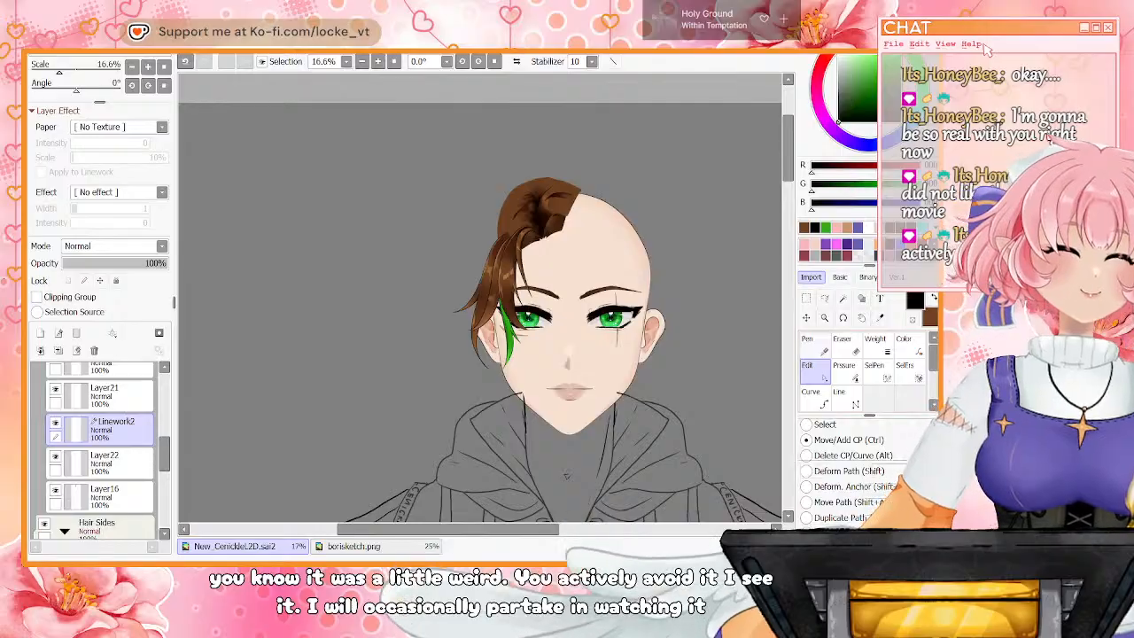
Show the hair sketch and outline two pointed locks hanging in front of the ear with the linework Pen
left_click(814, 344)
mouse_move(164, 454)
left_mouse_down()
mouse_move(165, 390)
mouse_move(164, 451)
left_mouse_up()
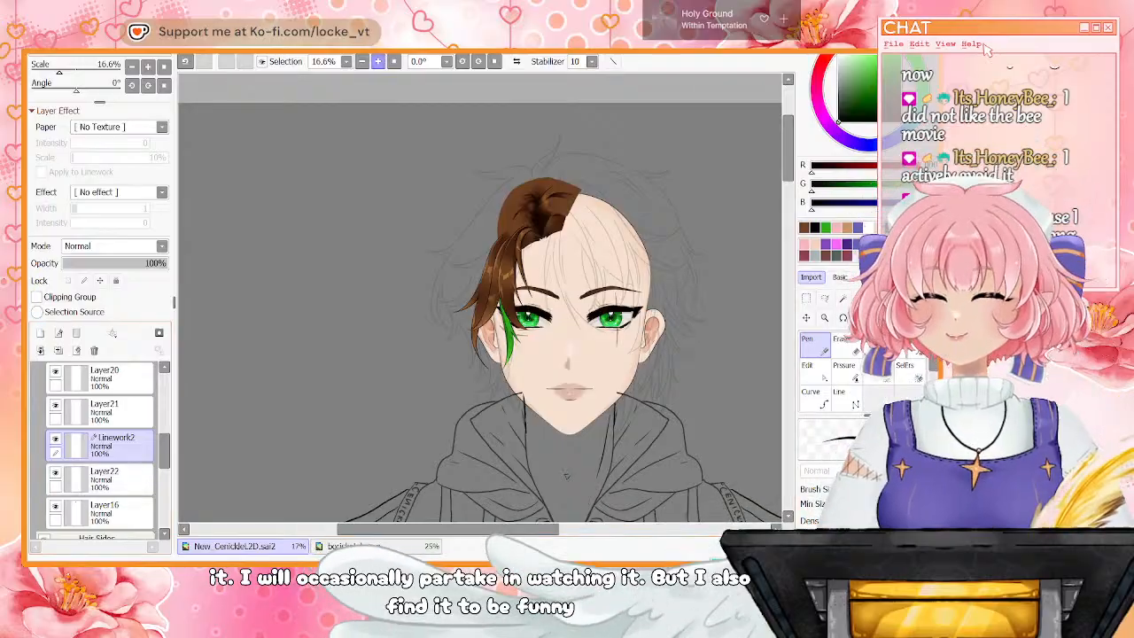
key("Page_Up")
key("Page_Up")
scroll(480, 298, "down", 2)
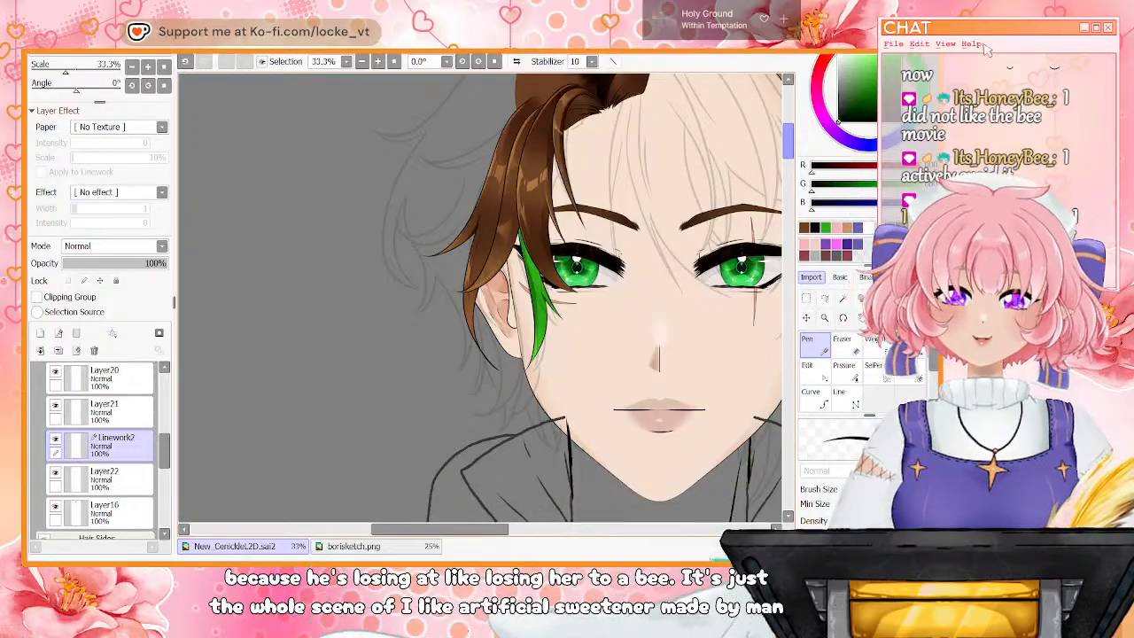
left_click(378, 62)
scroll(480, 298, "down", 2)
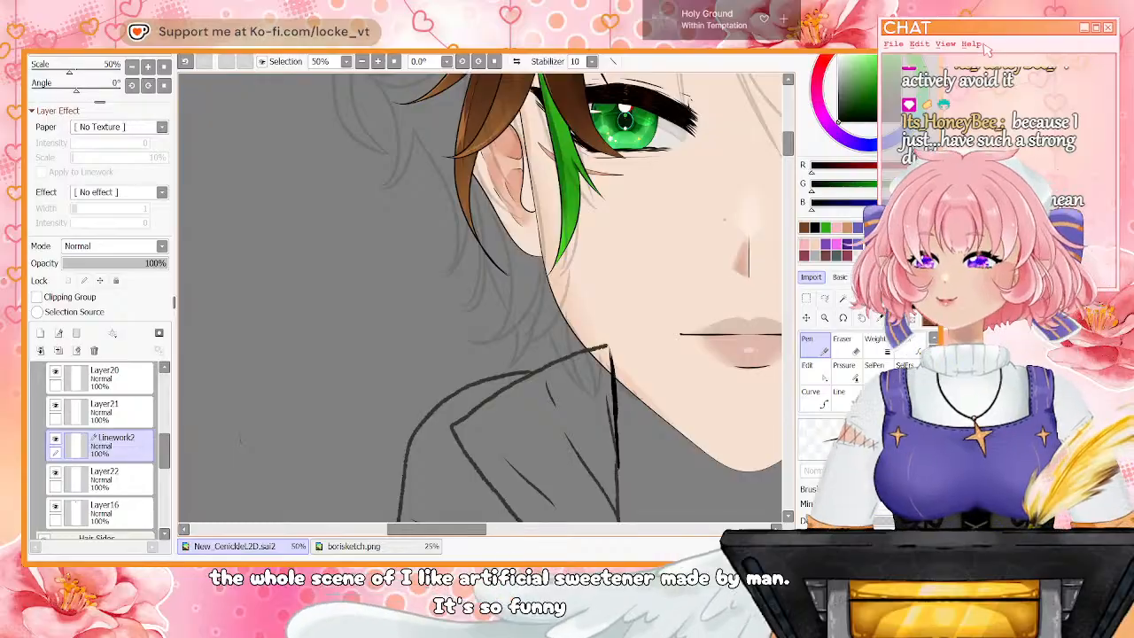
scroll(480, 298, "up", 1)
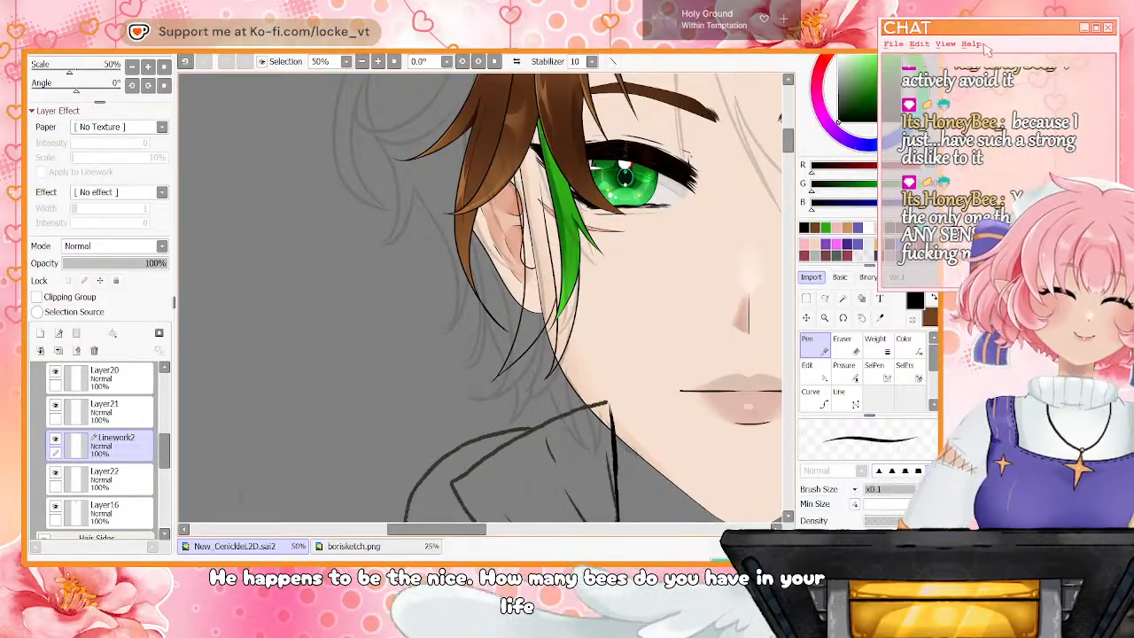
Try adding a curved strand tip beside the green strand with the linework Pen and adjusting its control points
key("ctrl")
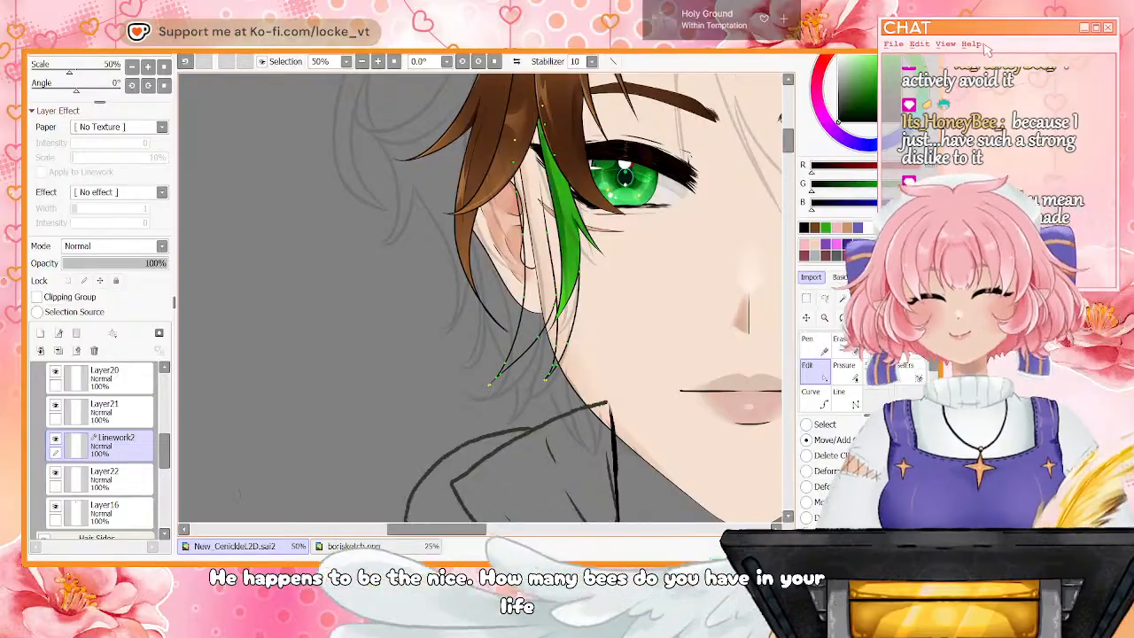
key("ctrl")
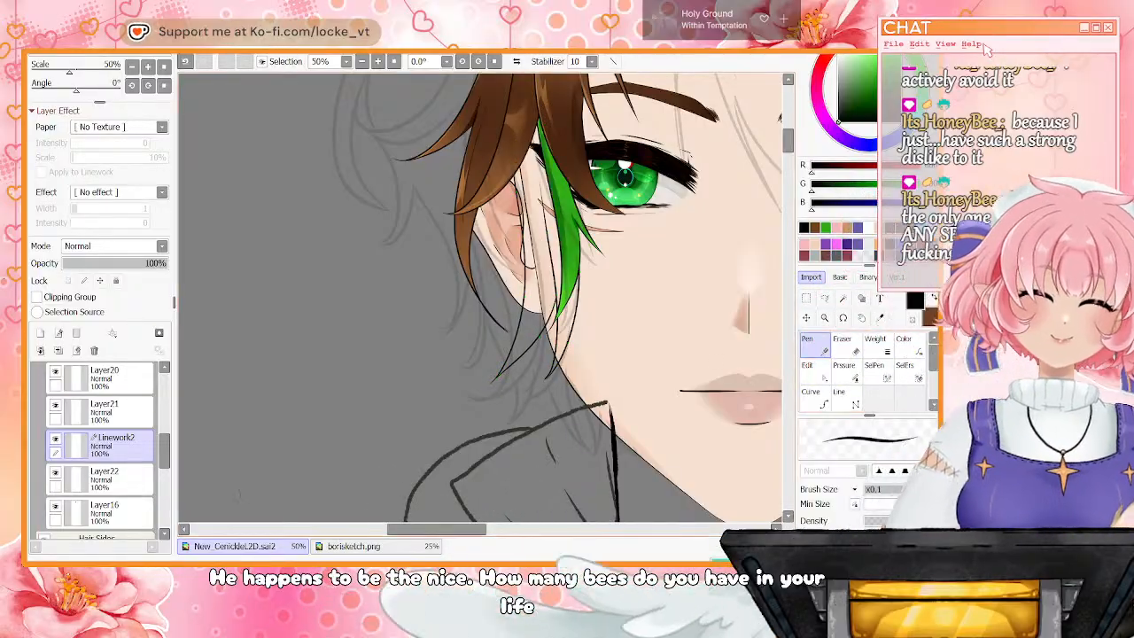
left_click_drag(581, 223, 628, 269)
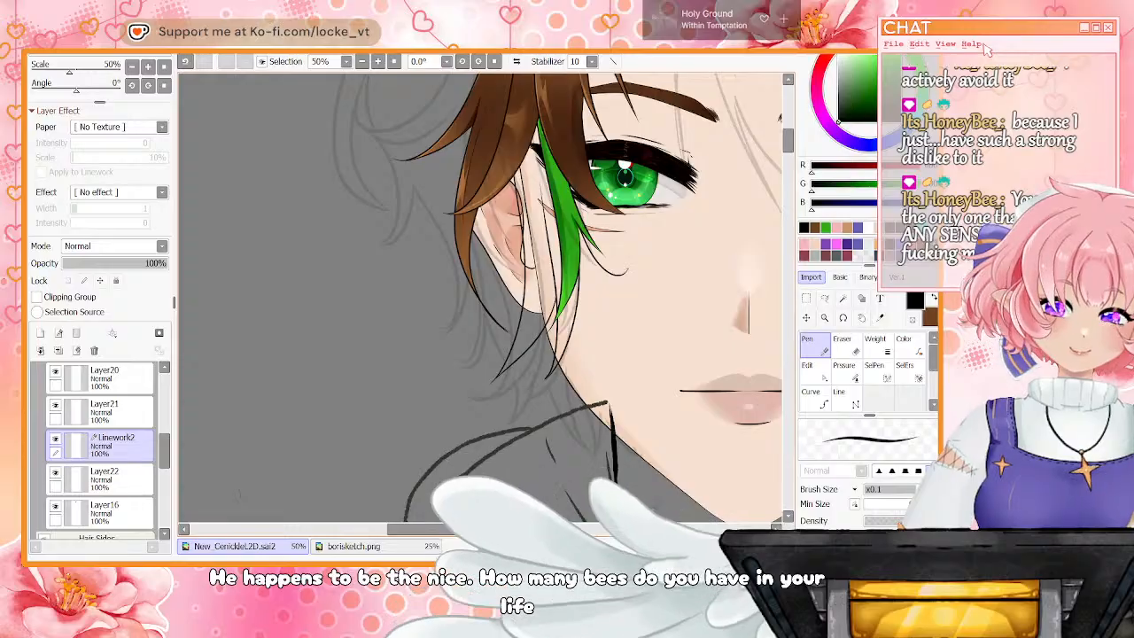
key("ctrl")
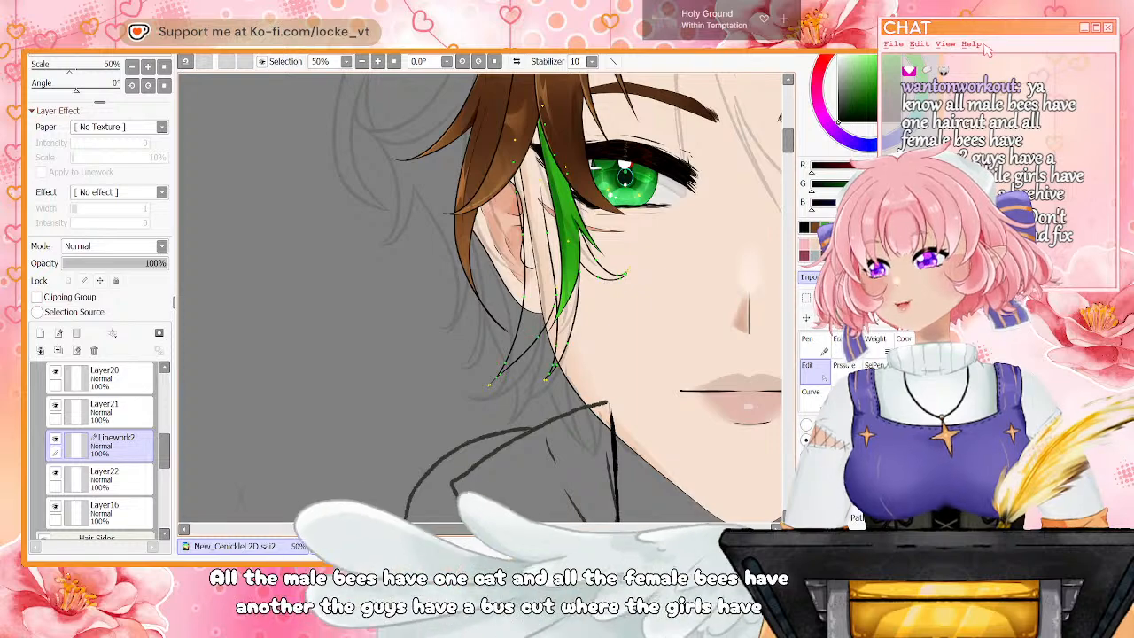
left_click(377, 61)
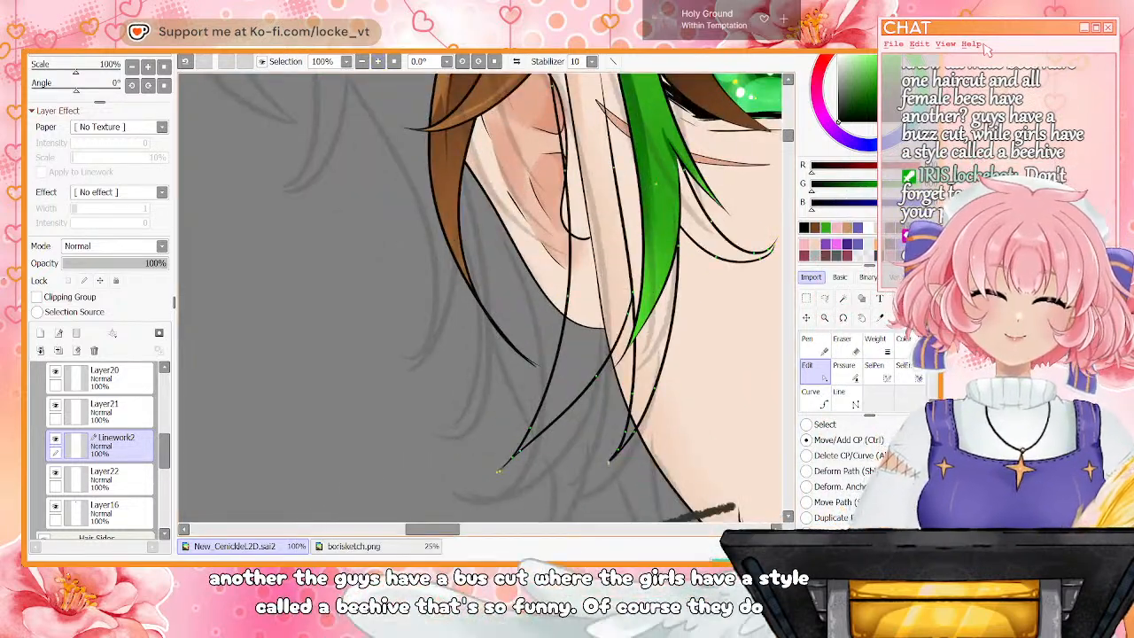
left_click_drag(772, 246, 511, 247)
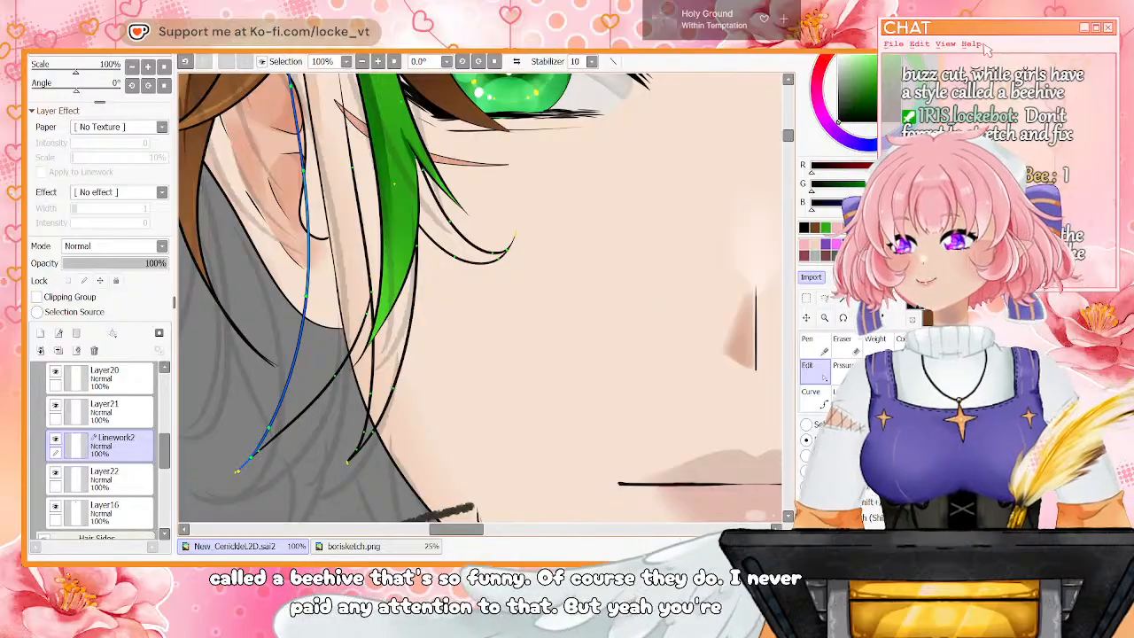
key("Page_Down")
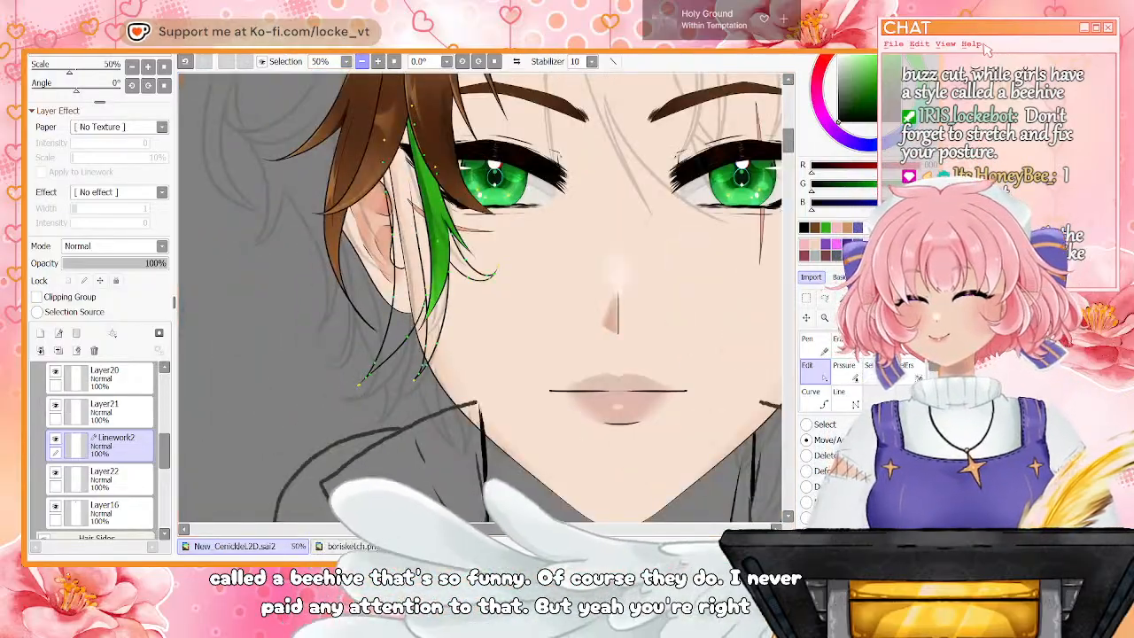
left_click_drag(459, 529, 446, 529)
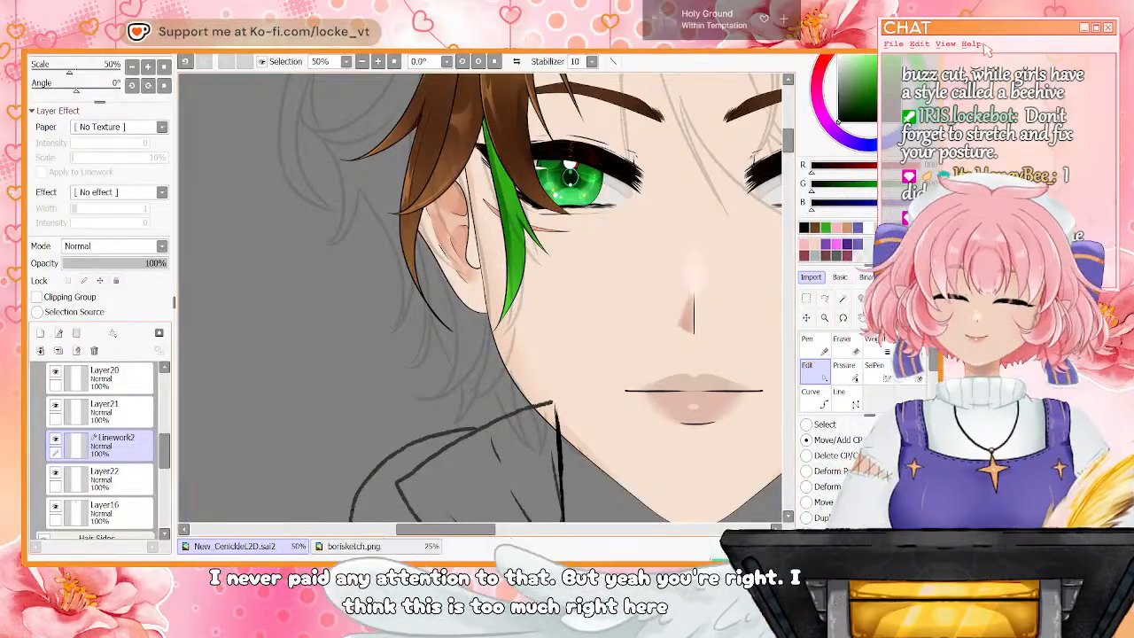
Redraw the strand in front of the ear on Linework2 as one long lock with a smaller side tip
key("n")
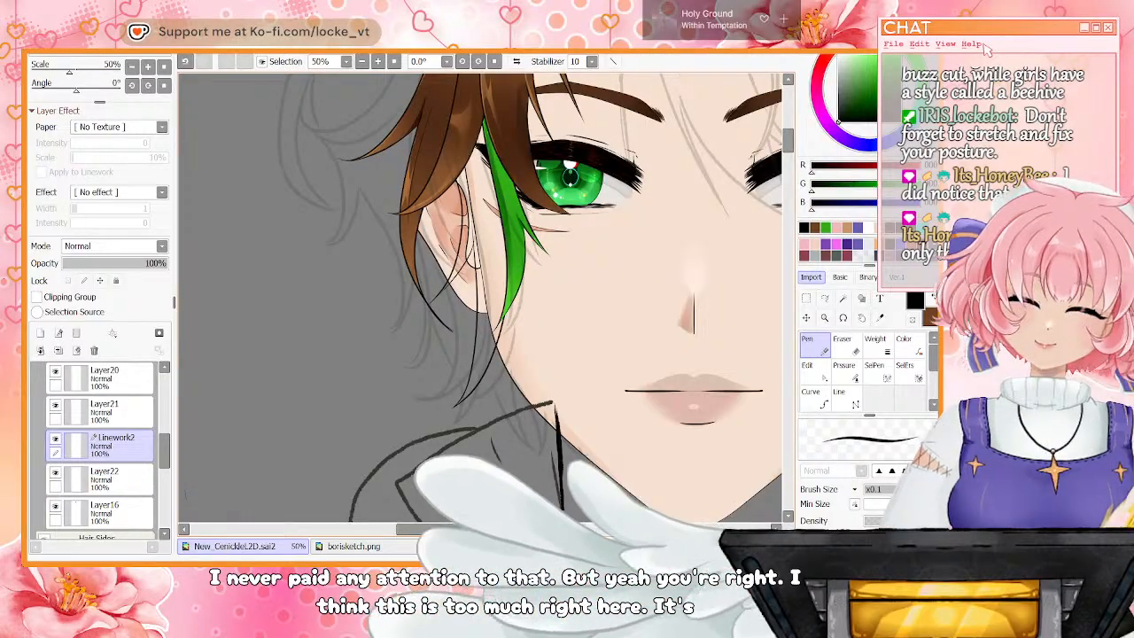
key("e")
key("c")
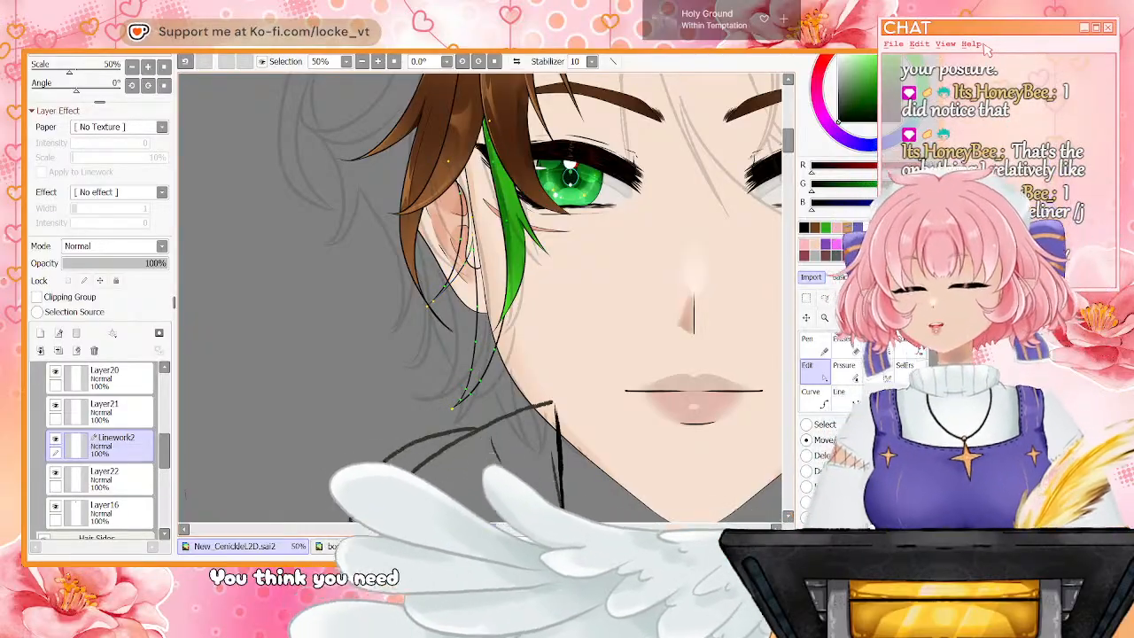
left_click_drag(446, 529, 474, 529)
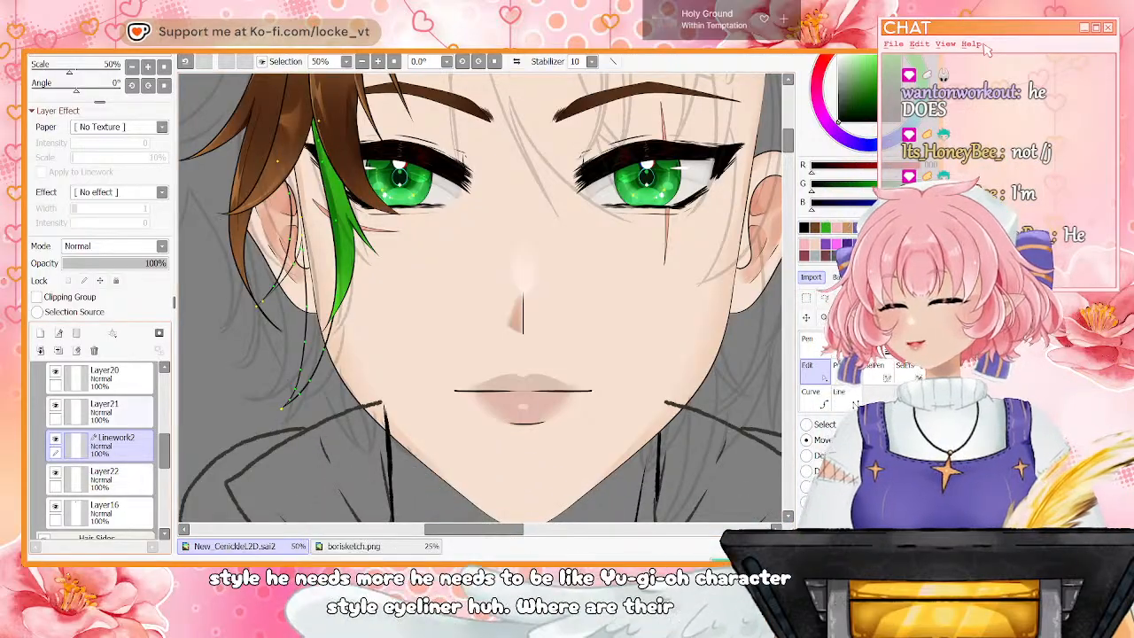
Hide the finished strand layers Layer21, Layer20, Layer19 and Layer18
left_click(55, 405)
left_click(55, 371)
left_click_drag(165, 451, 165, 435)
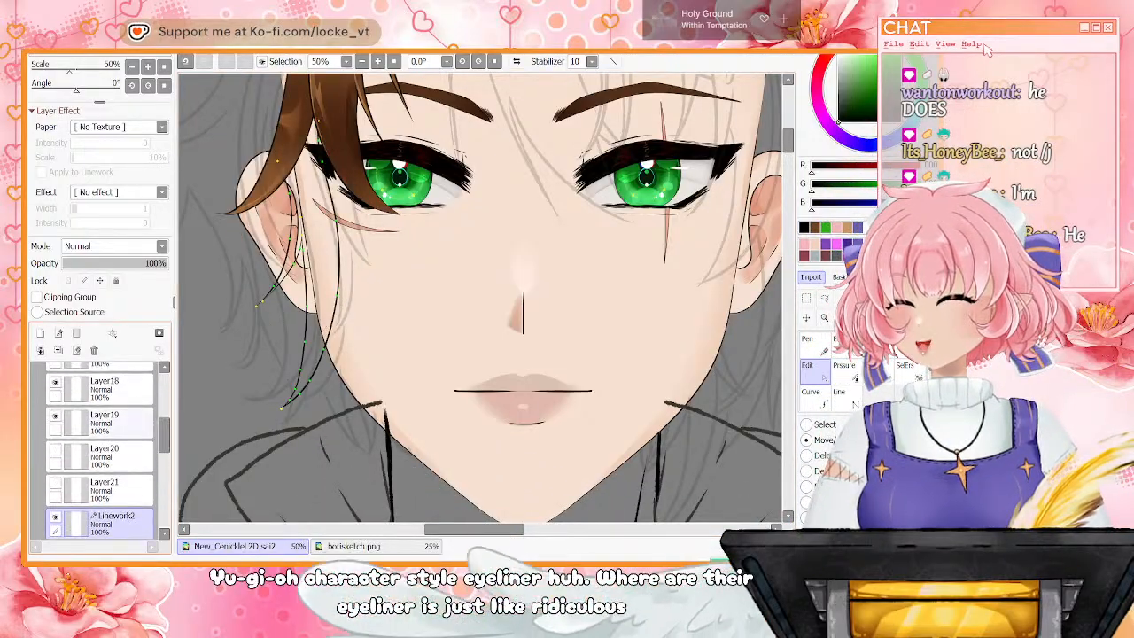
left_click(55, 416)
left_click(55, 382)
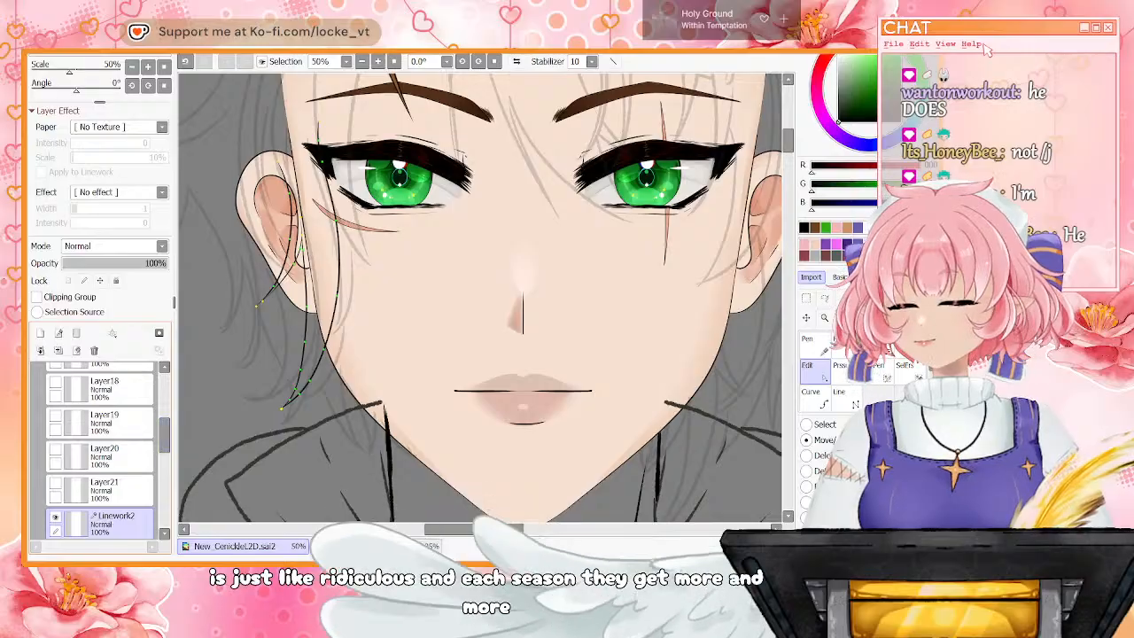
Move the upper line ends of the new strand so they meet in a point beside the eyebrow
left_click_drag(474, 529, 448, 528)
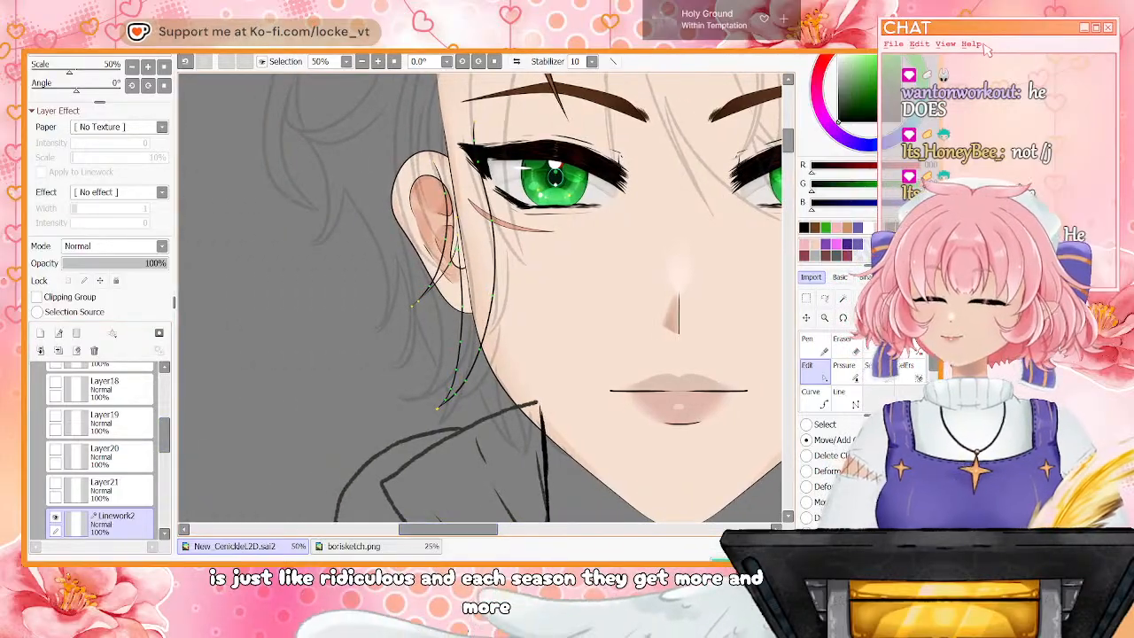
scroll(480, 298, "up", 1)
left_click_drag(788, 137, 788, 127)
left_click_drag(472, 317, 462, 181)
left_click_drag(427, 423, 459, 182)
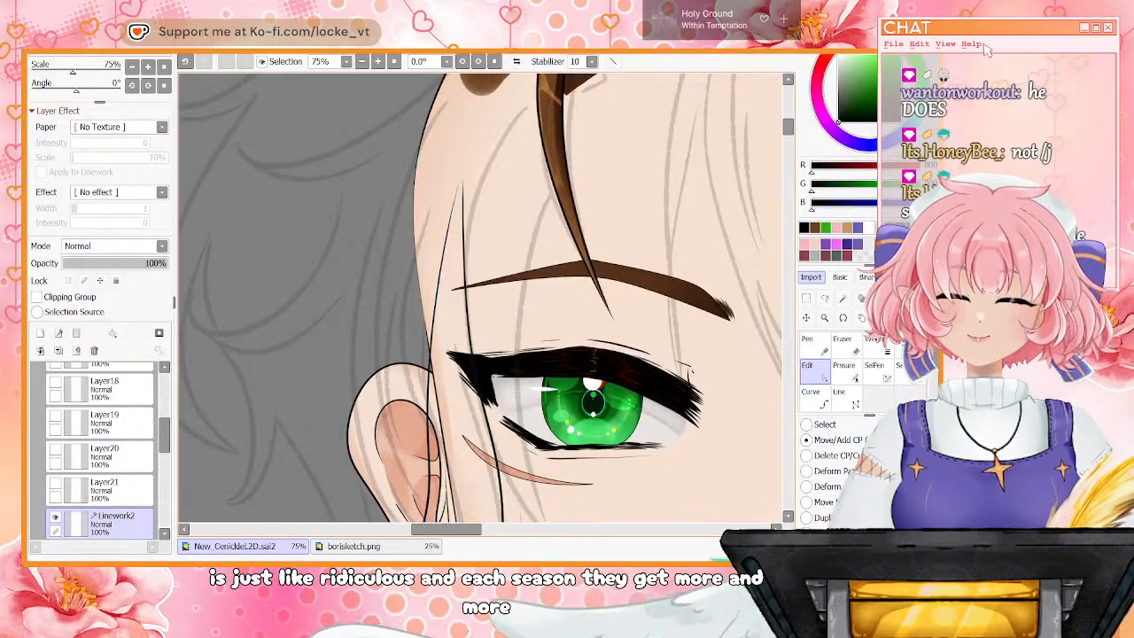
Pick the dark brown swatch and colour the strand's pointed top with the Pencil on Layer22 beneath the linework
left_click(815, 228)
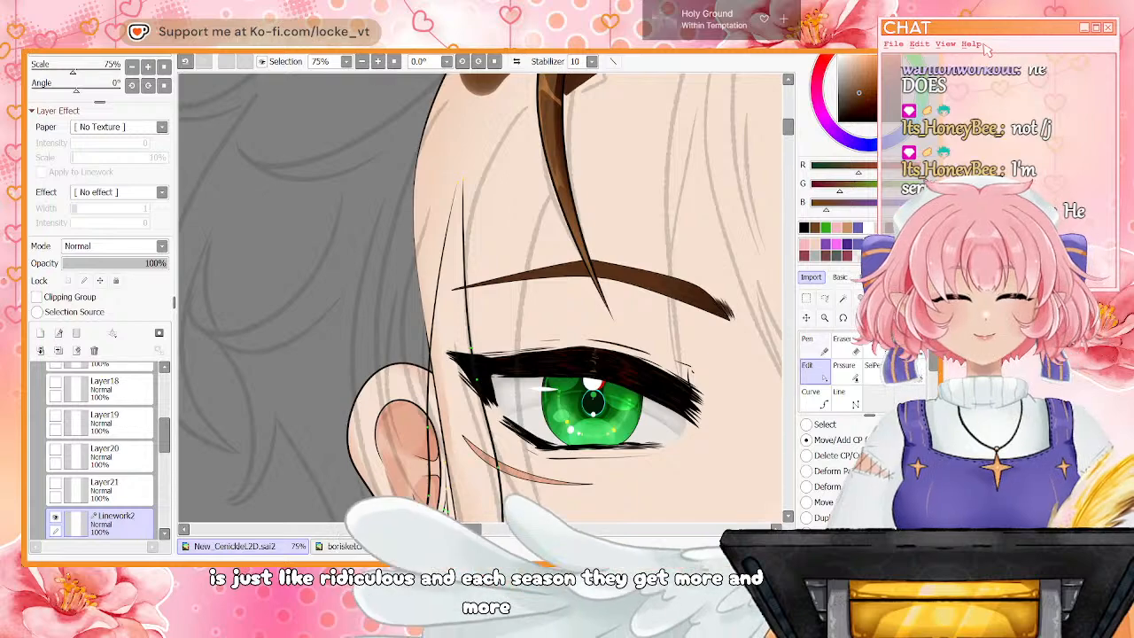
left_click(813, 345)
left_click_drag(165, 435, 165, 447)
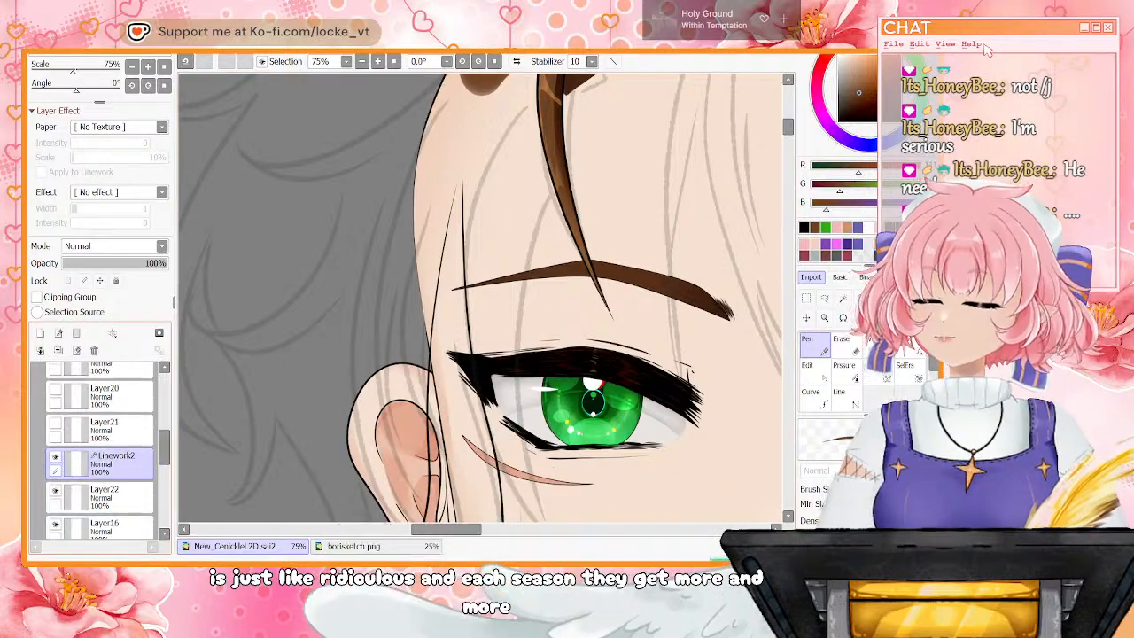
left_click(128, 497)
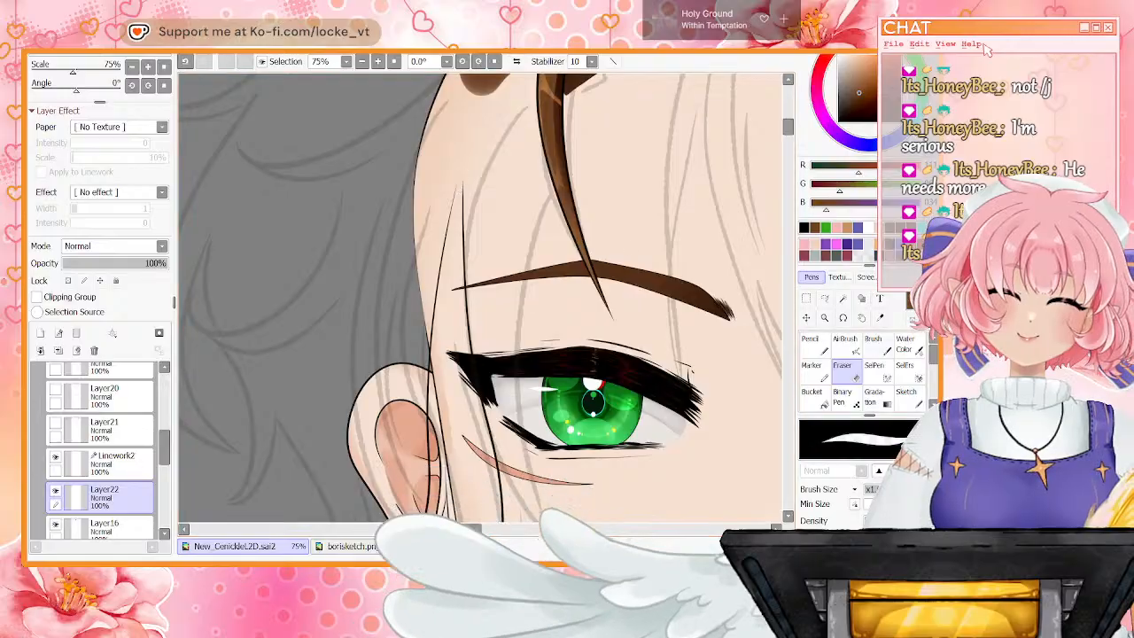
key("n")
left_click_drag(460, 184, 456, 207)
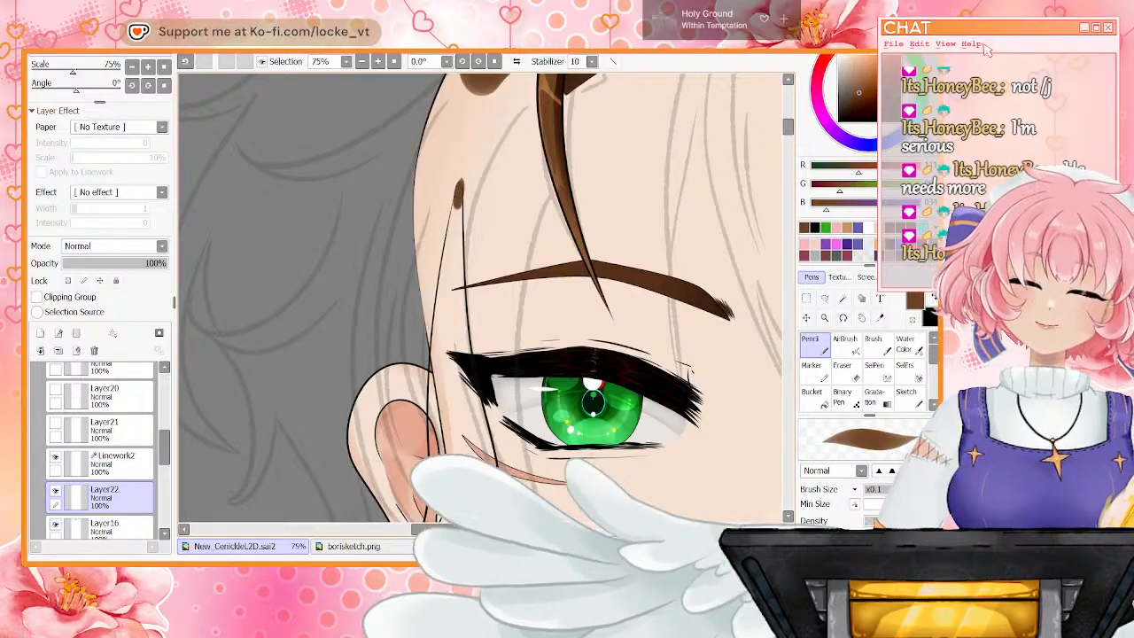
key("e")
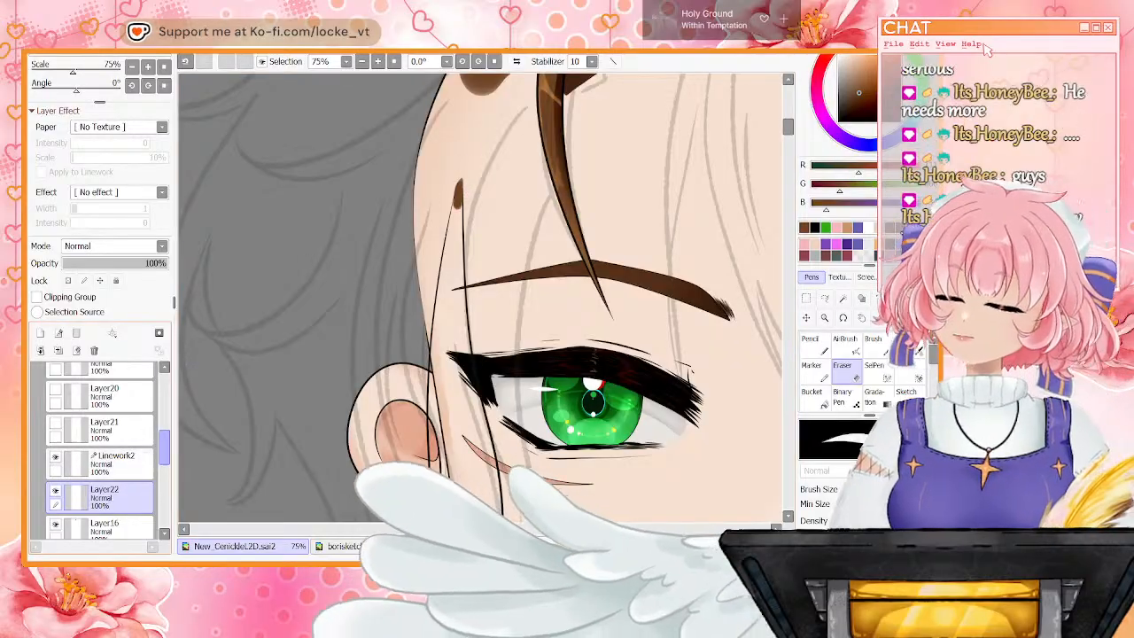
Hide the Head folder and the hair sketch on Layer6 to isolate the new strand
scroll(98, 452, "down", 5)
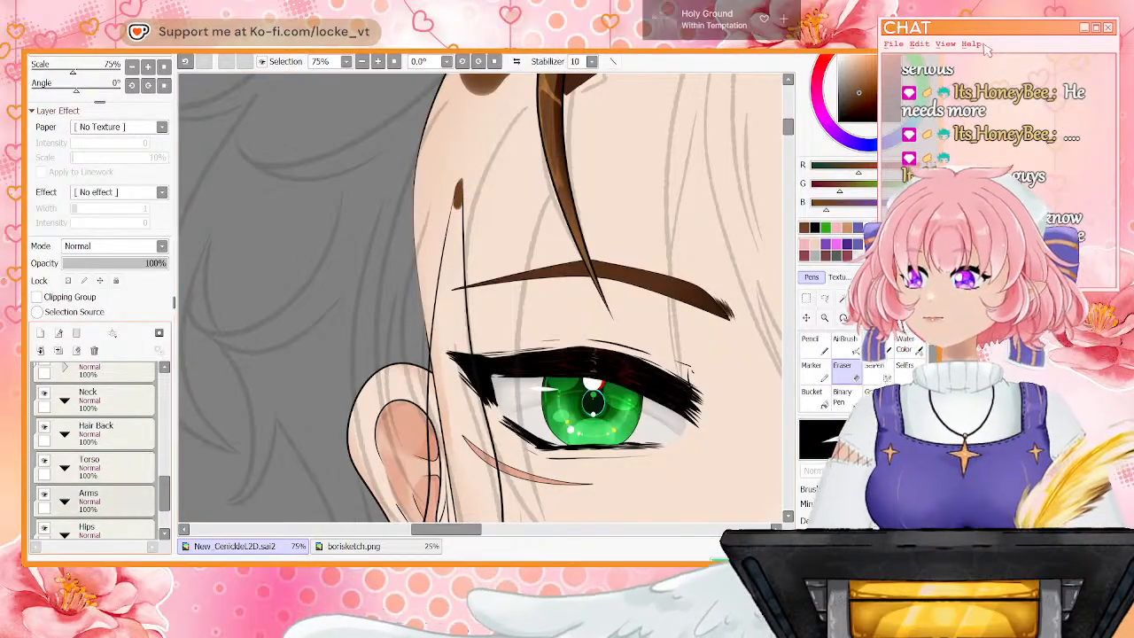
scroll(97, 452, "up", 3)
left_click(45, 435)
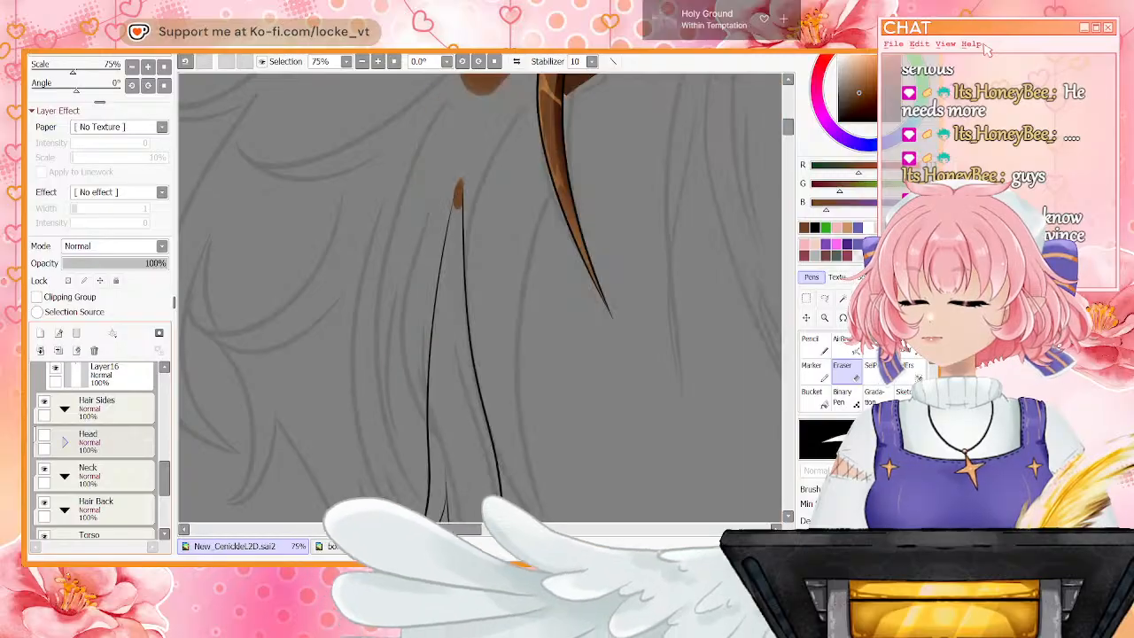
left_click_drag(165, 479, 165, 390)
left_click(44, 399)
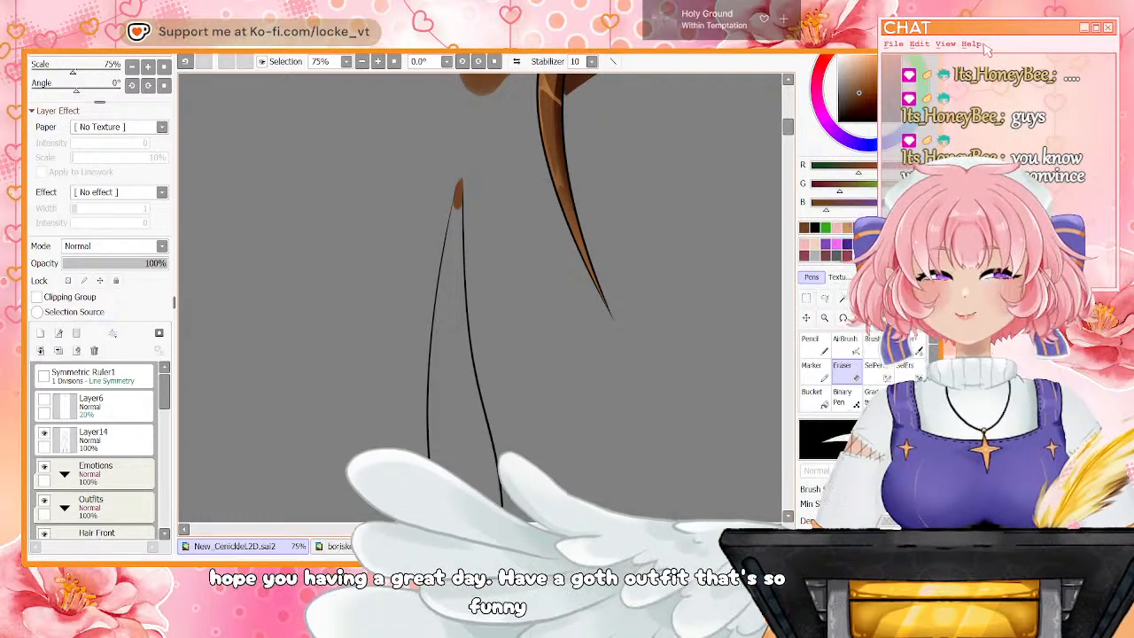
Fill the rest of the outlined strand with the same brown on Layer22
scroll(692, 194, "down", 2)
scroll(692, 194, "down", 3)
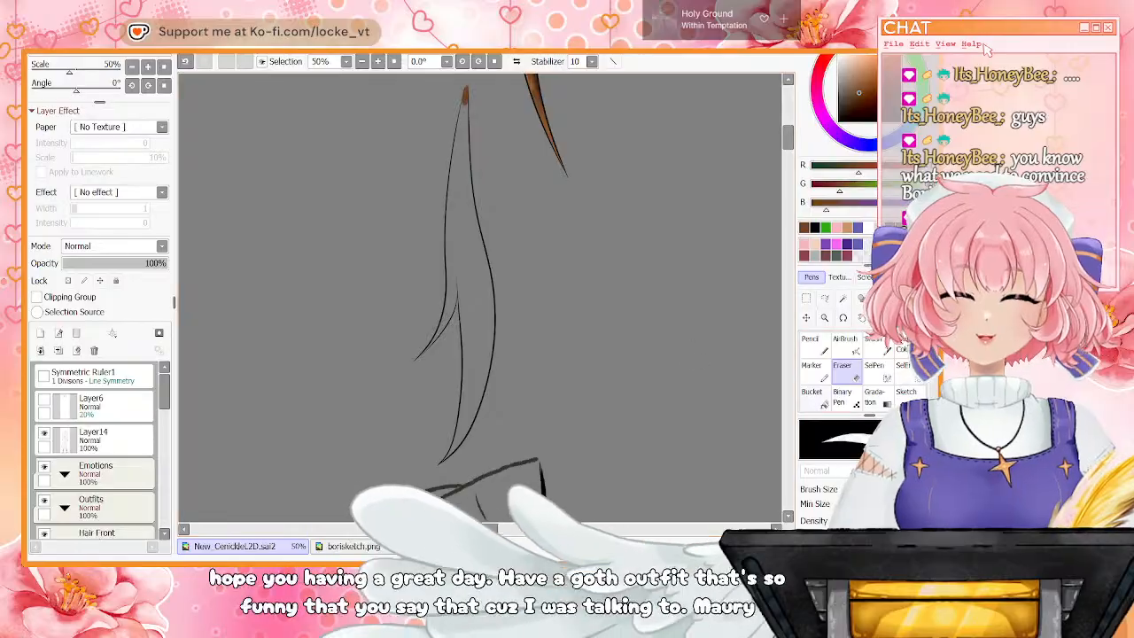
key("g")
left_click(473, 301)
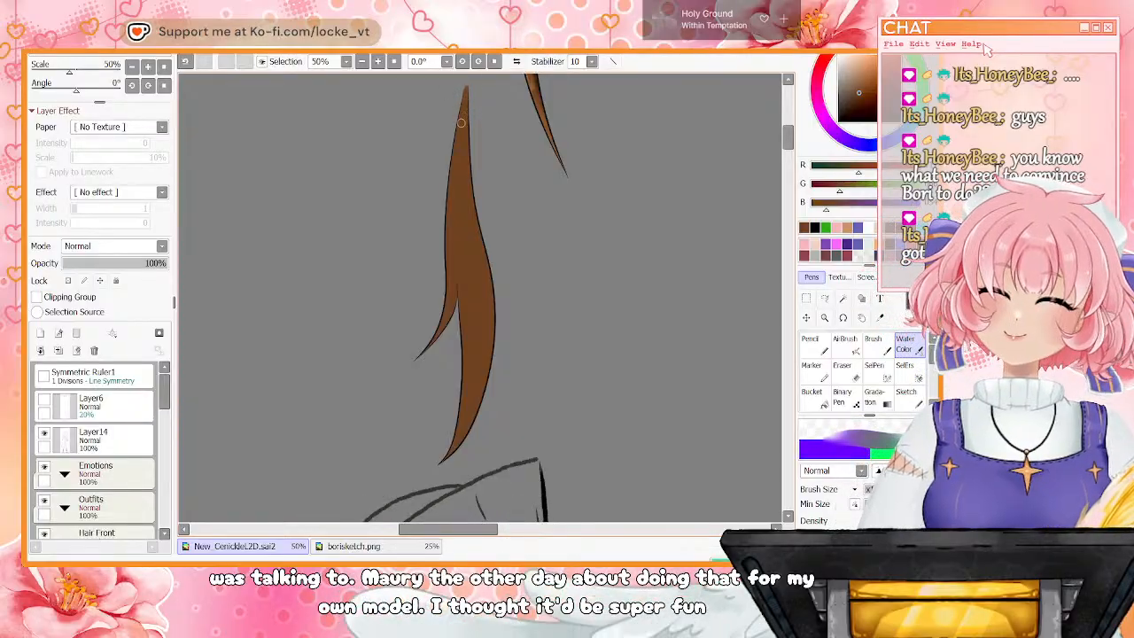
Add a Multiply layer above Layer22 and clip it to the strand's base colour
left_click_drag(165, 391, 165, 459)
left_click(39, 333)
left_click(37, 298)
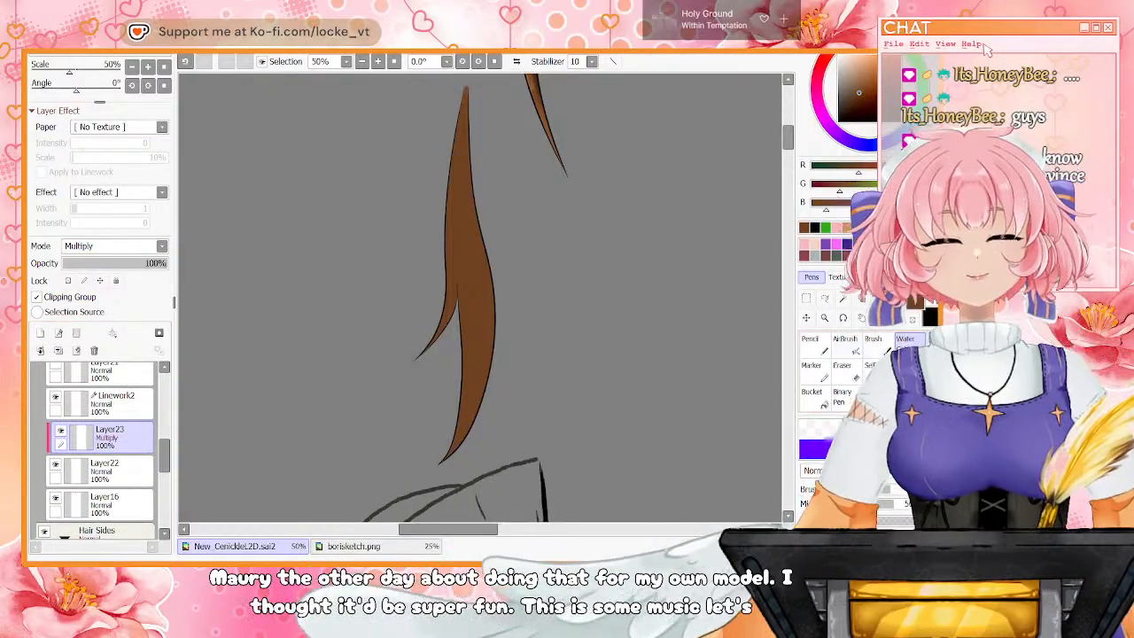
Shade the middle of the strand with a larger Water Color brush and add sharper Pencil shadows along its edge and fork
key("bracketright")
key("bracketright")
left_click_drag(463, 105, 459, 209)
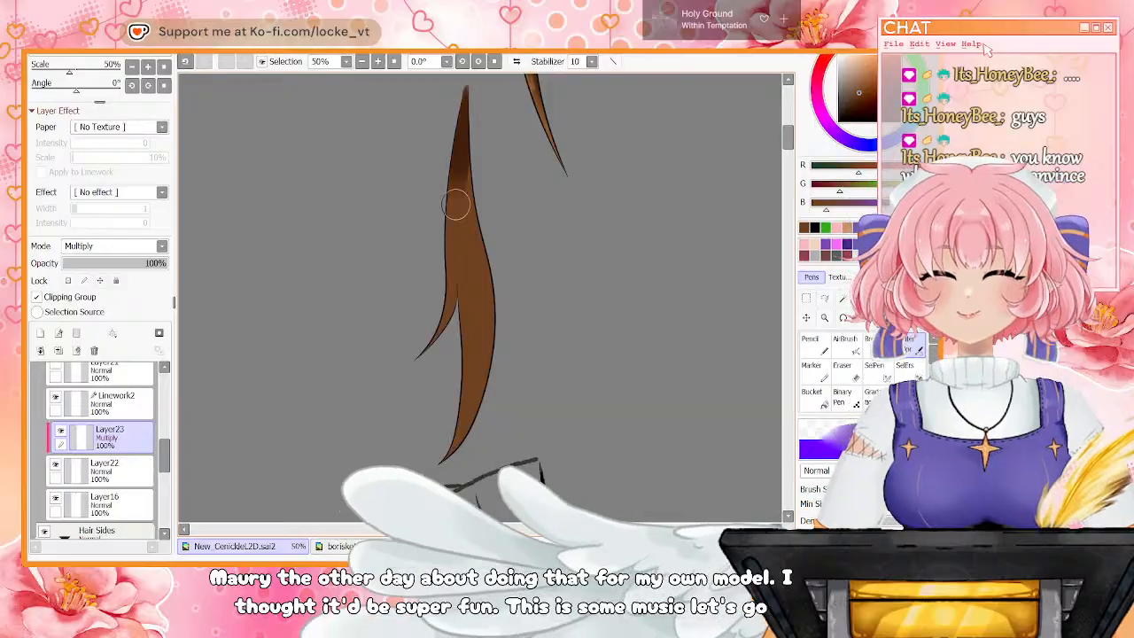
key("bracketright")
key("bracketright")
key("bracketright")
key("bracketright")
key("ctrl+z")
mouse_move(463, 116)
left_mouse_down()
mouse_move(457, 280)
mouse_move(469, 250)
mouse_move(441, 195)
mouse_move(468, 241)
mouse_move(465, 328)
left_mouse_up()
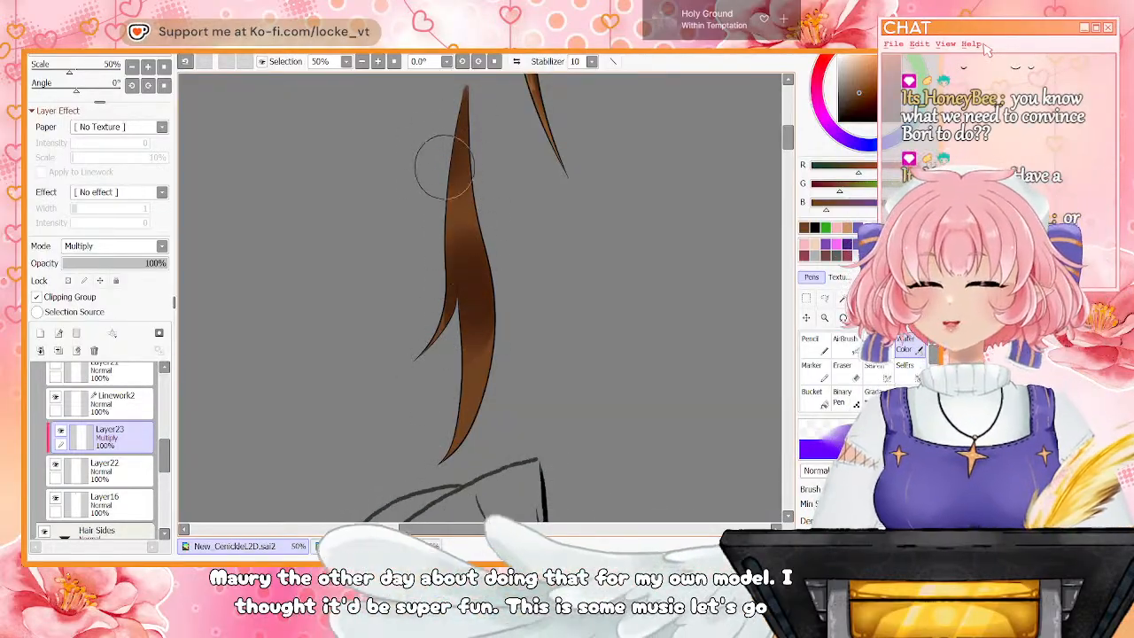
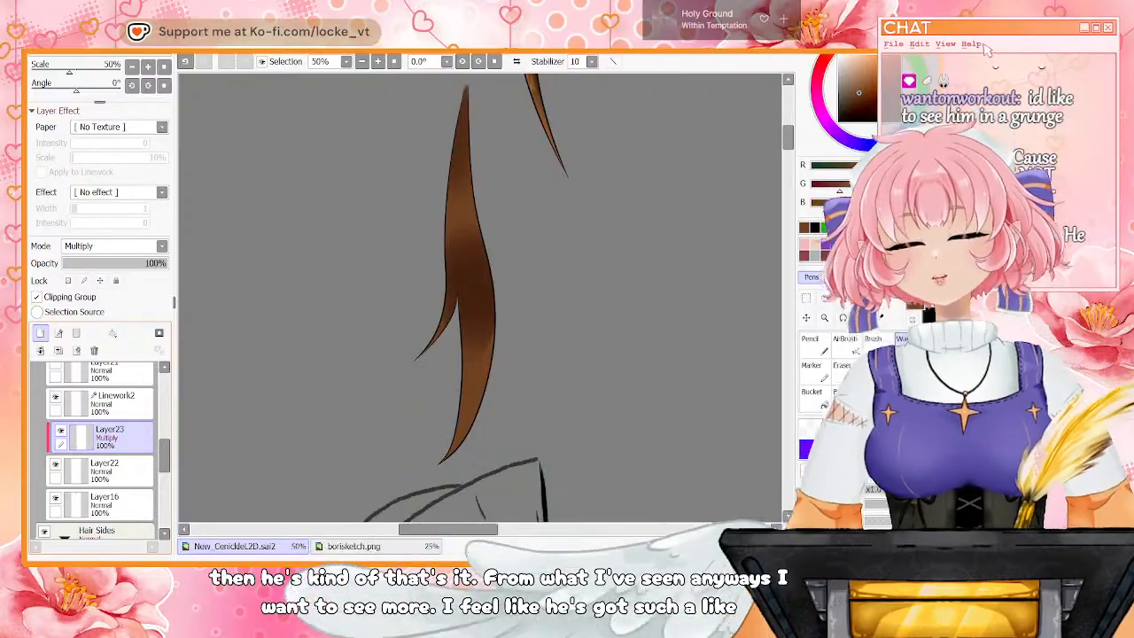
key("n")
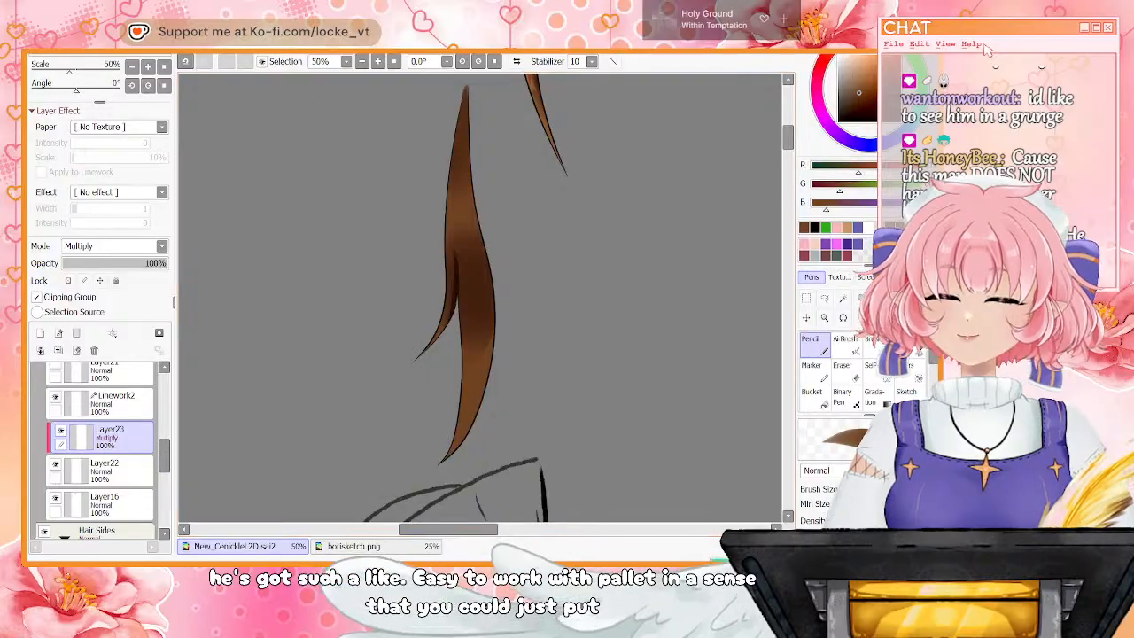
key("ctrl+z")
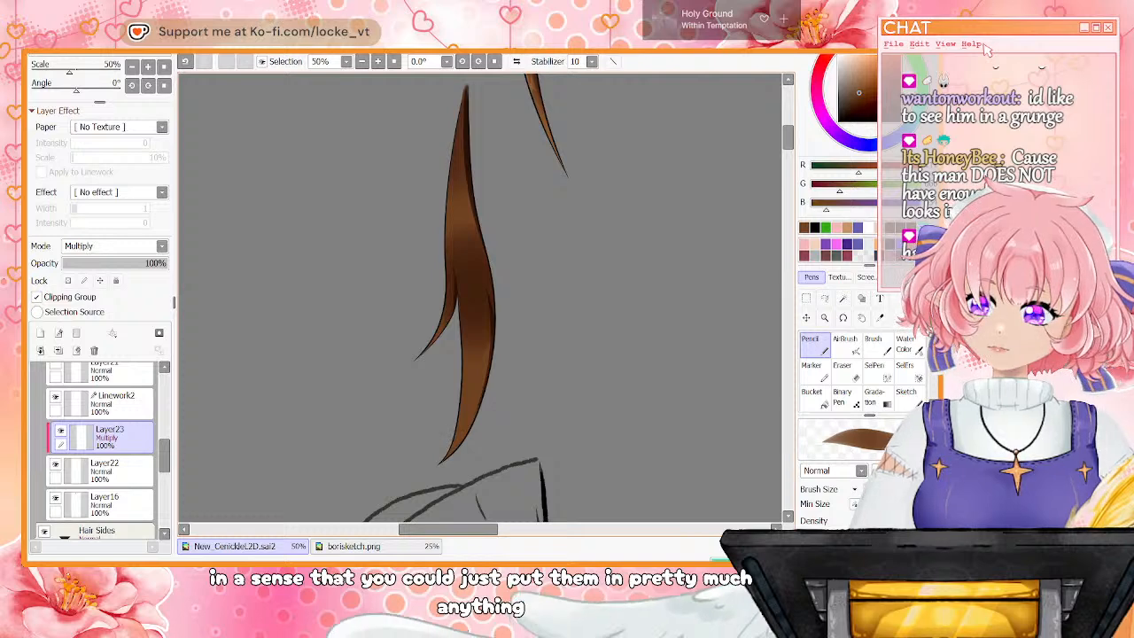
Set Layer23 to Screen mode and draw thin Pencil highlights along the strand's edges, trimming them with the Eraser
left_click(115, 246)
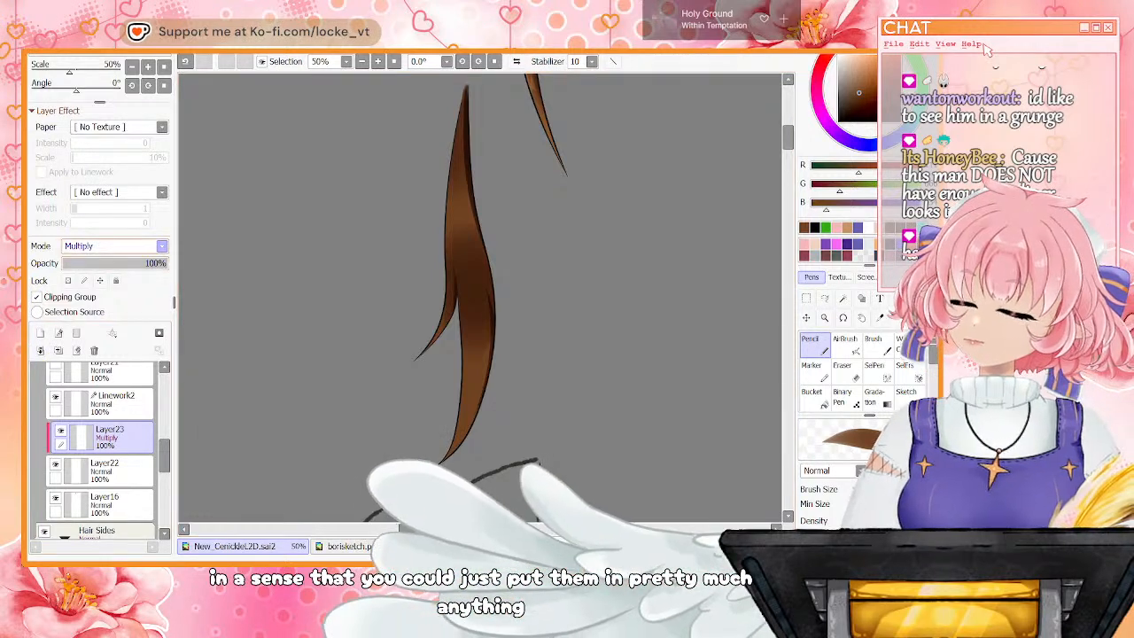
left_click(88, 286)
left_click_drag(460, 95, 428, 332)
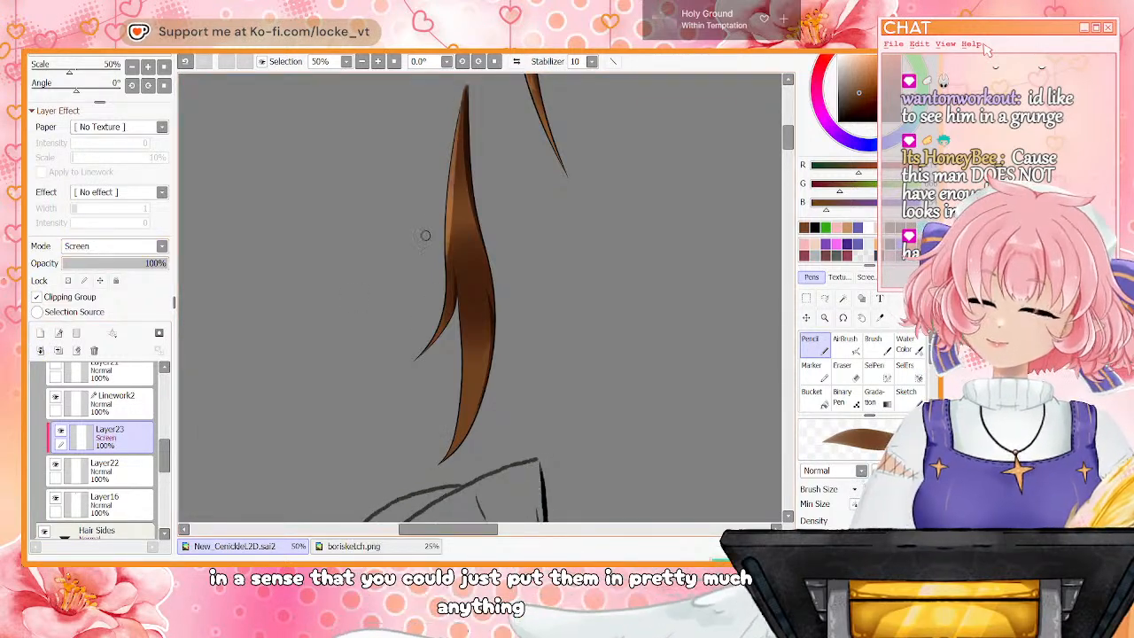
key("e")
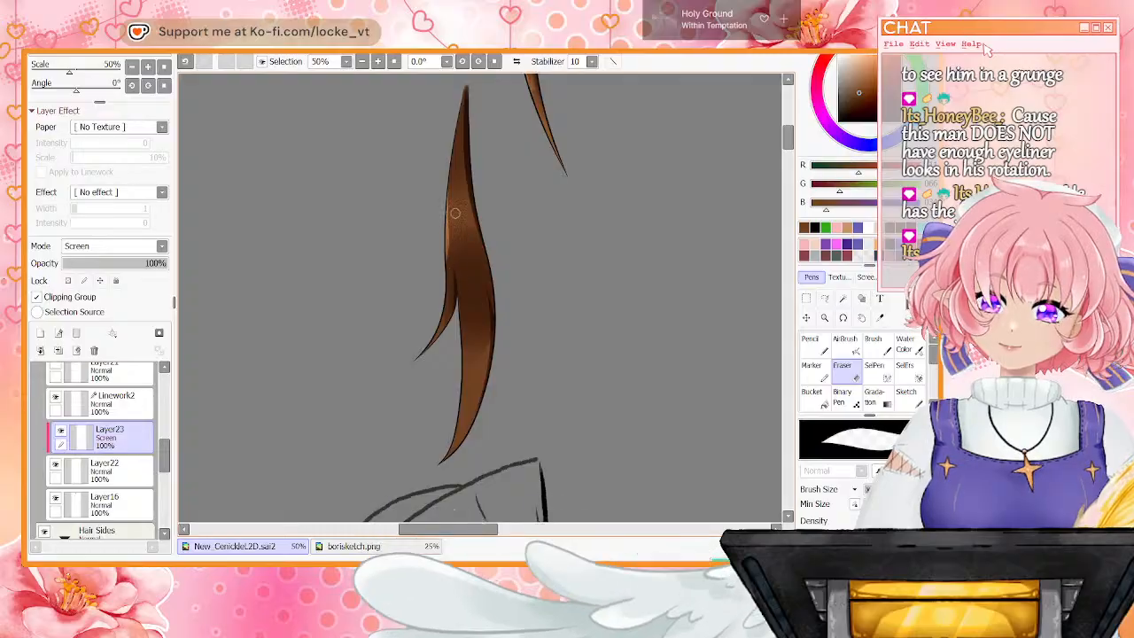
left_click(909, 345)
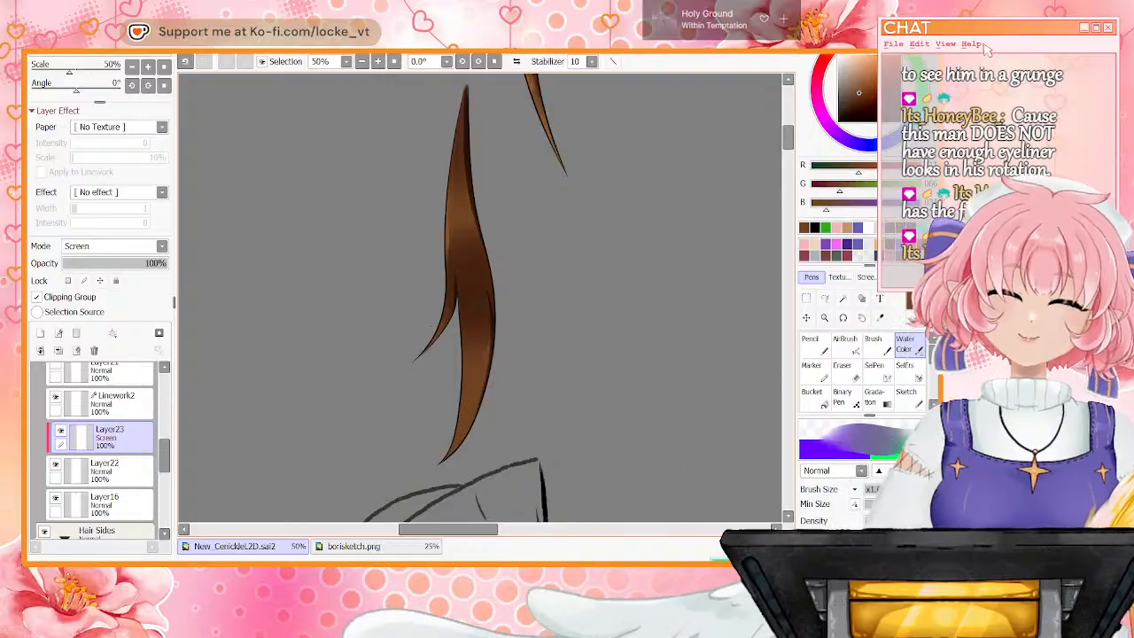
key("n")
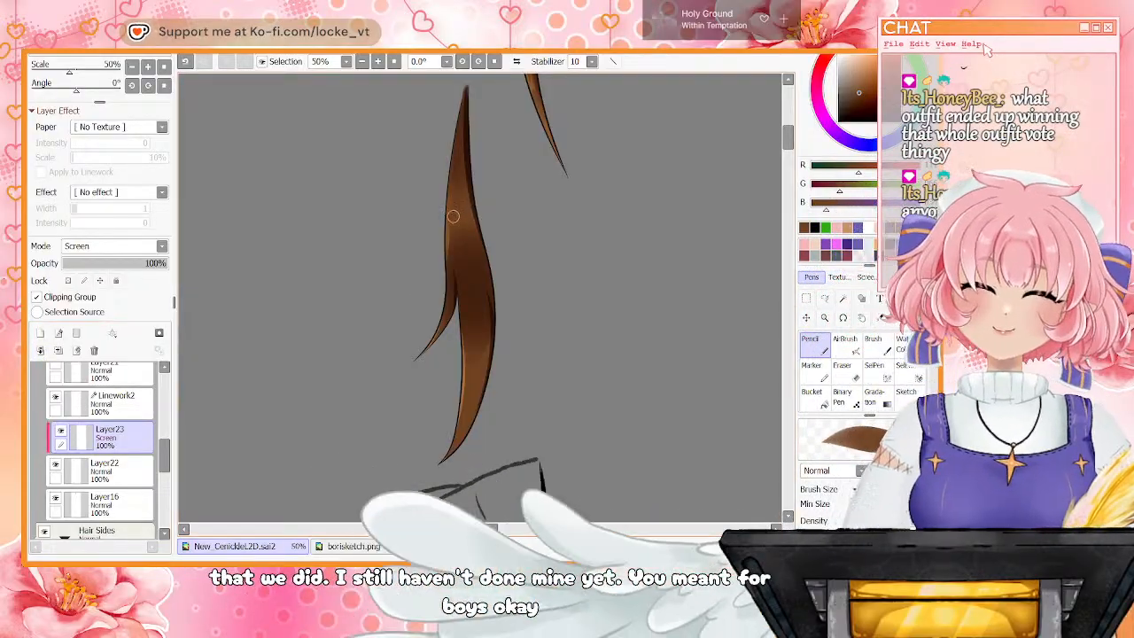
Brush broad, soft Water Color highlights over the strand's lower tip and middle on Layer23
left_click(909, 344)
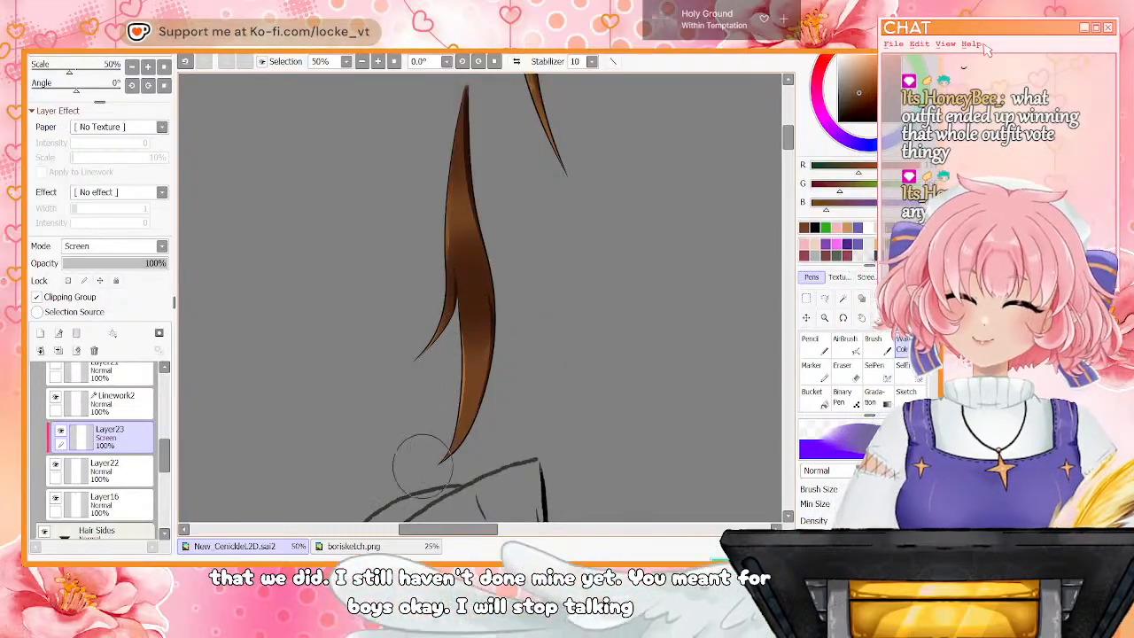
left_click_drag(434, 452, 479, 314)
left_click_drag(395, 381, 456, 266)
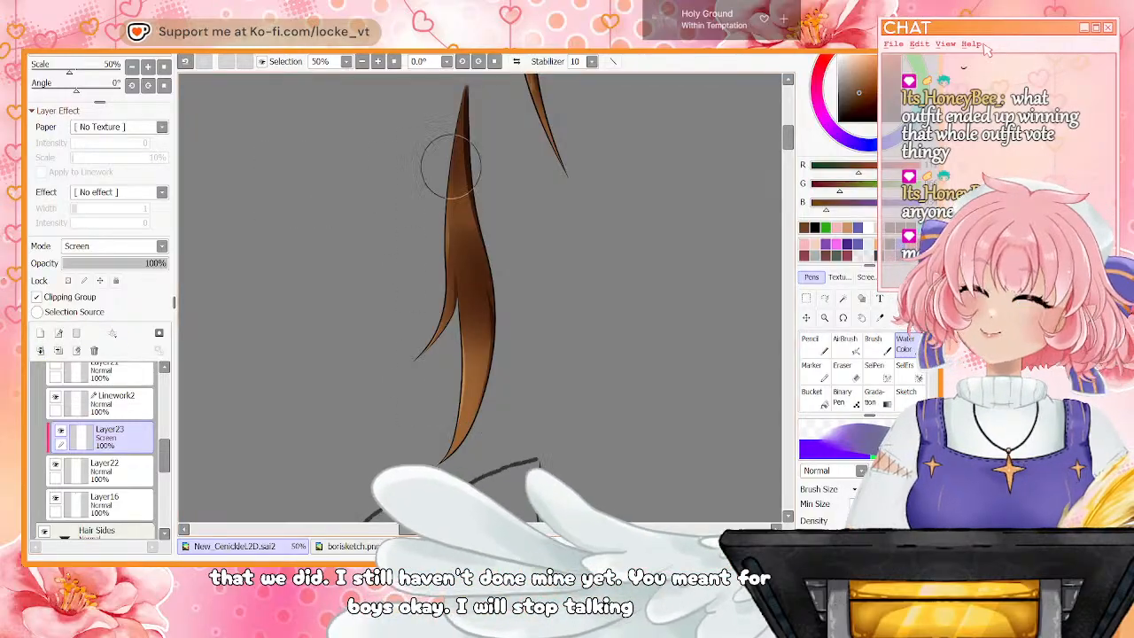
Carve the middle highlight into pointed shapes with the Eraser and blend its edges with the Water Color brush
key("e")
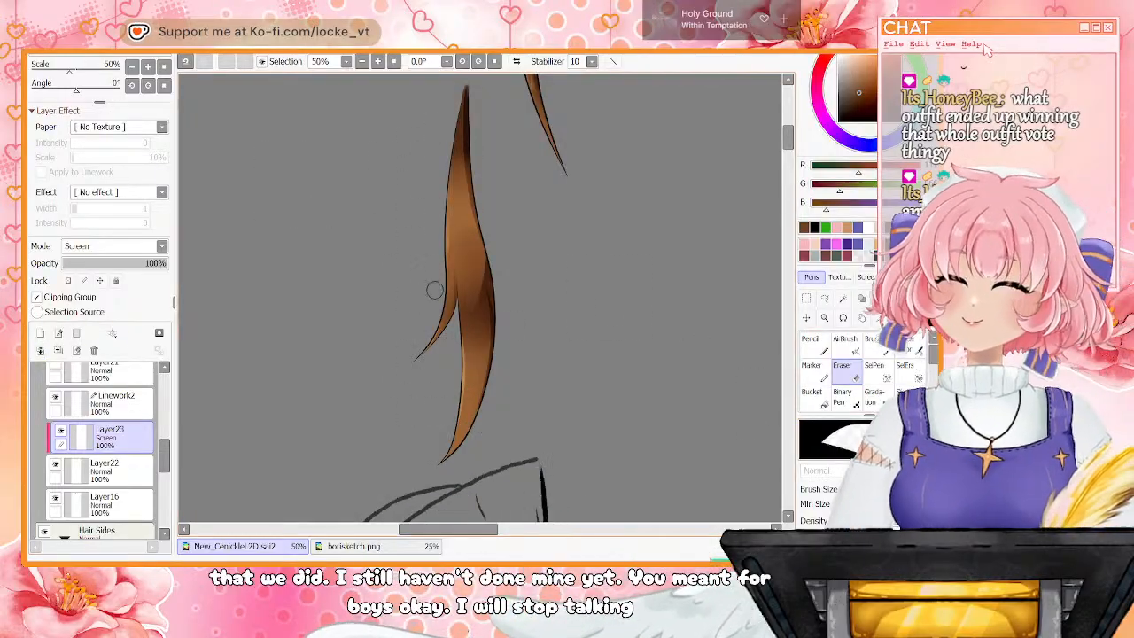
left_click_drag(455, 234, 433, 407)
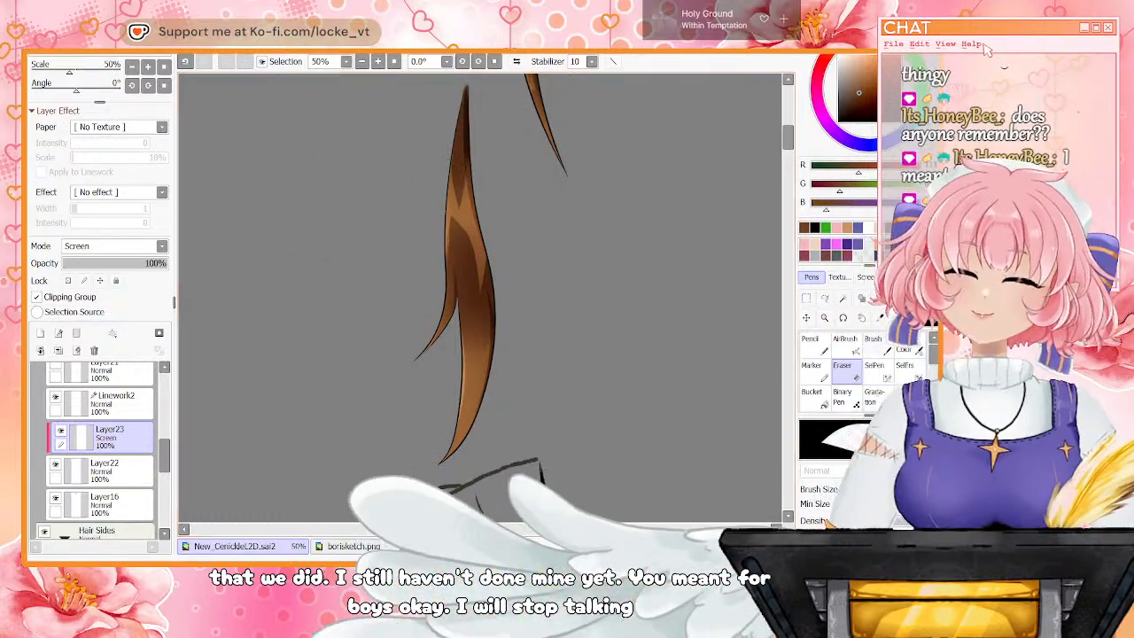
key("b")
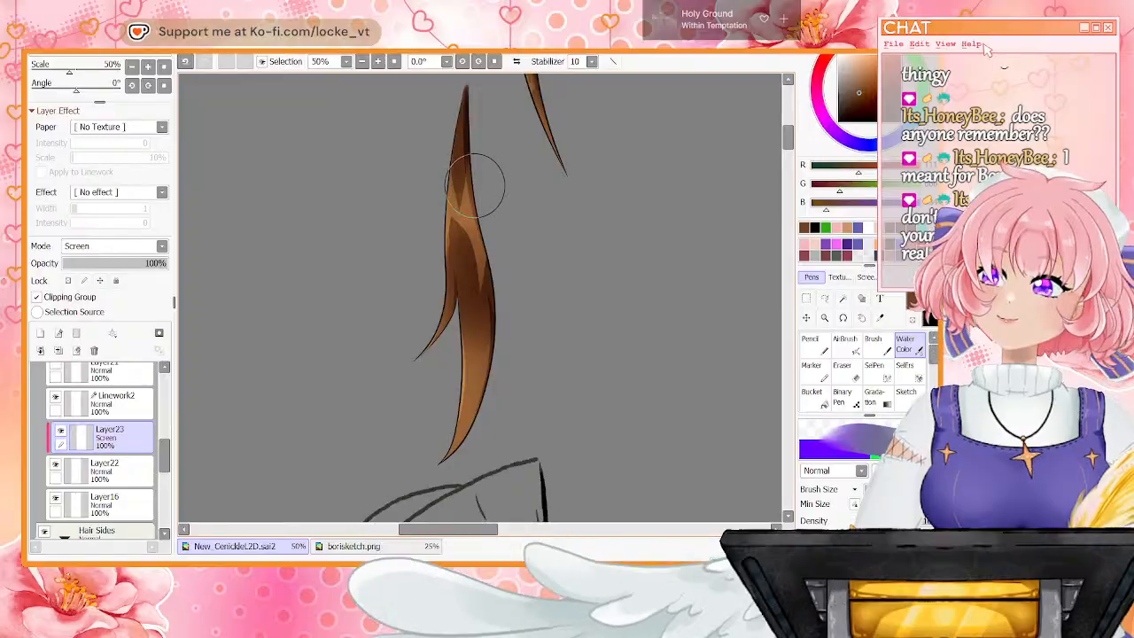
mouse_move(461, 212)
left_mouse_down()
mouse_move(453, 144)
mouse_move(456, 272)
left_mouse_up()
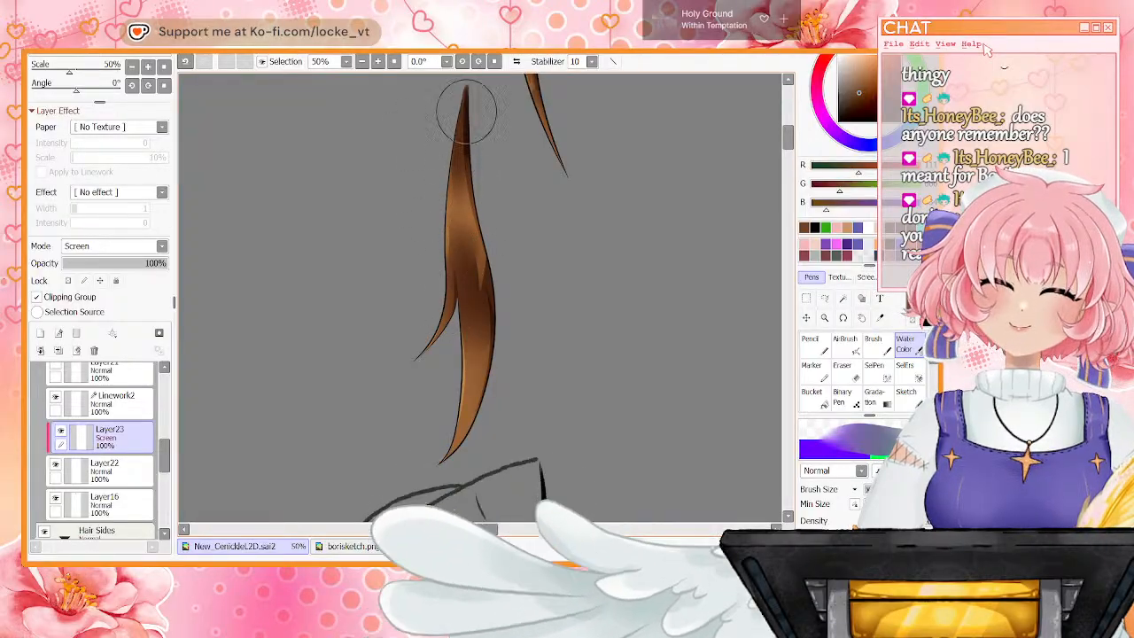
left_click(185, 61)
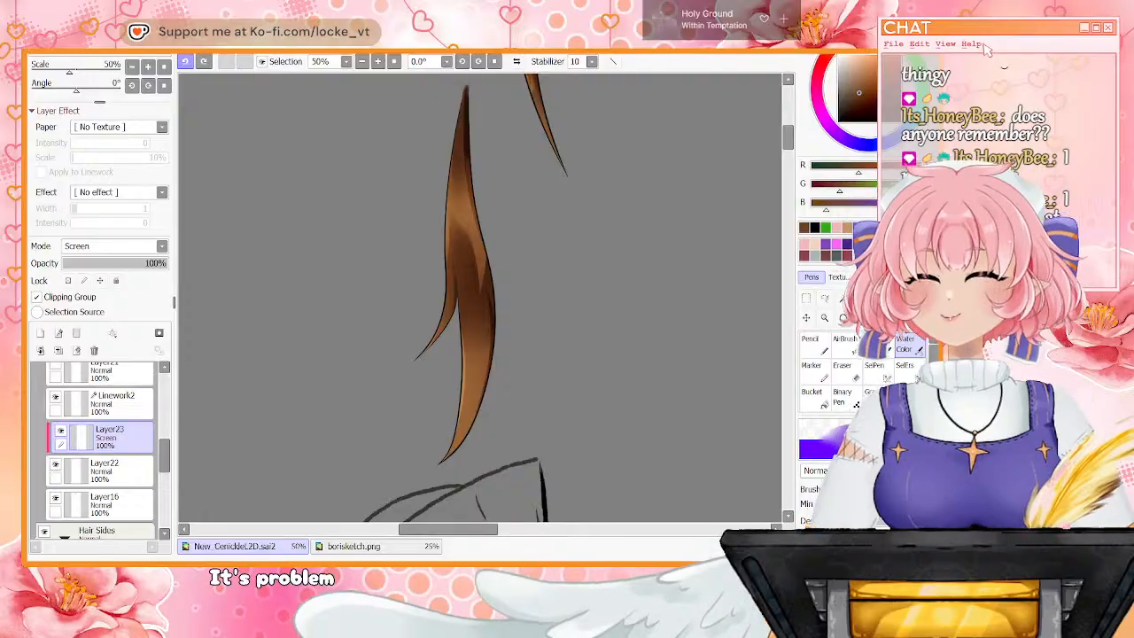
left_click_drag(448, 228, 458, 257)
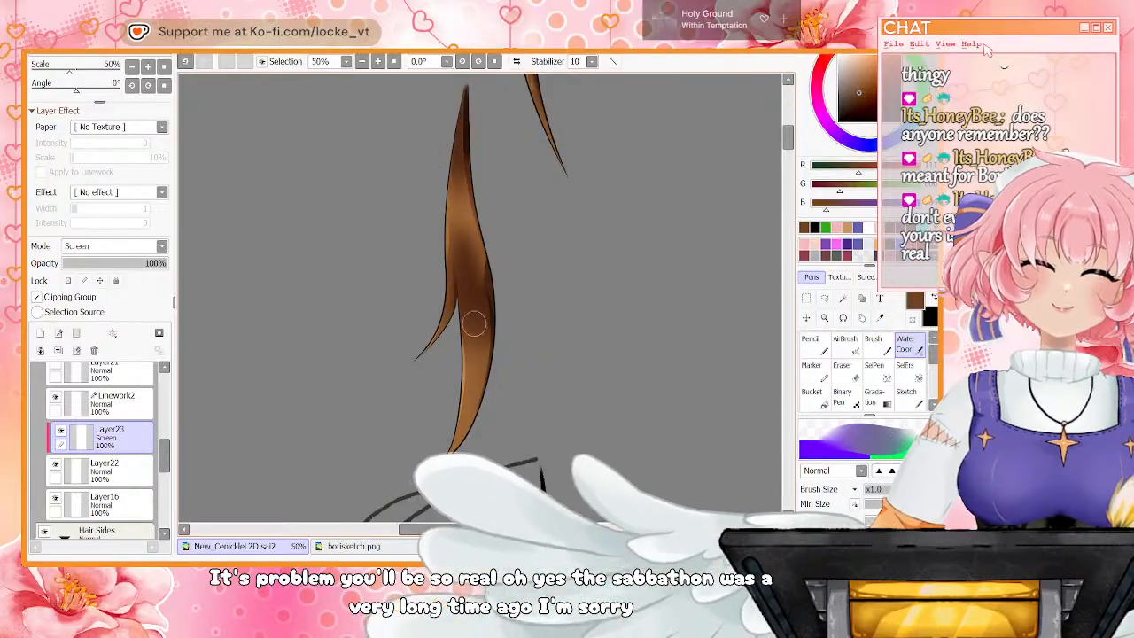
Erase the middle highlight down to a small jagged band and merge Layer23 into Layer22
left_click(844, 371)
left_click_drag(452, 236, 465, 243)
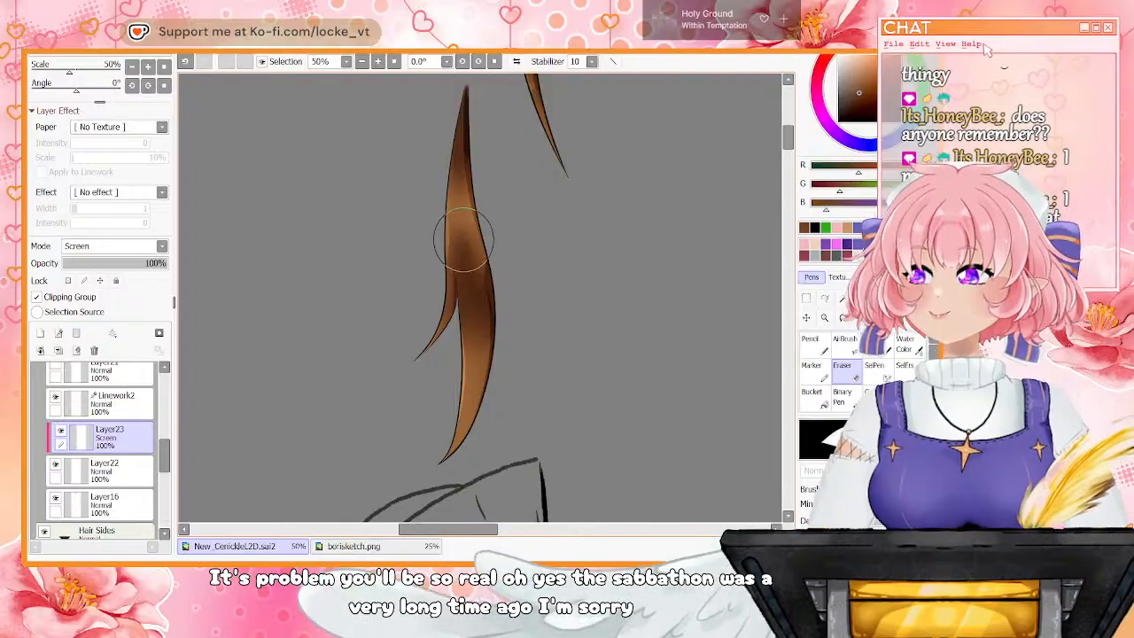
left_click_drag(458, 307, 454, 217)
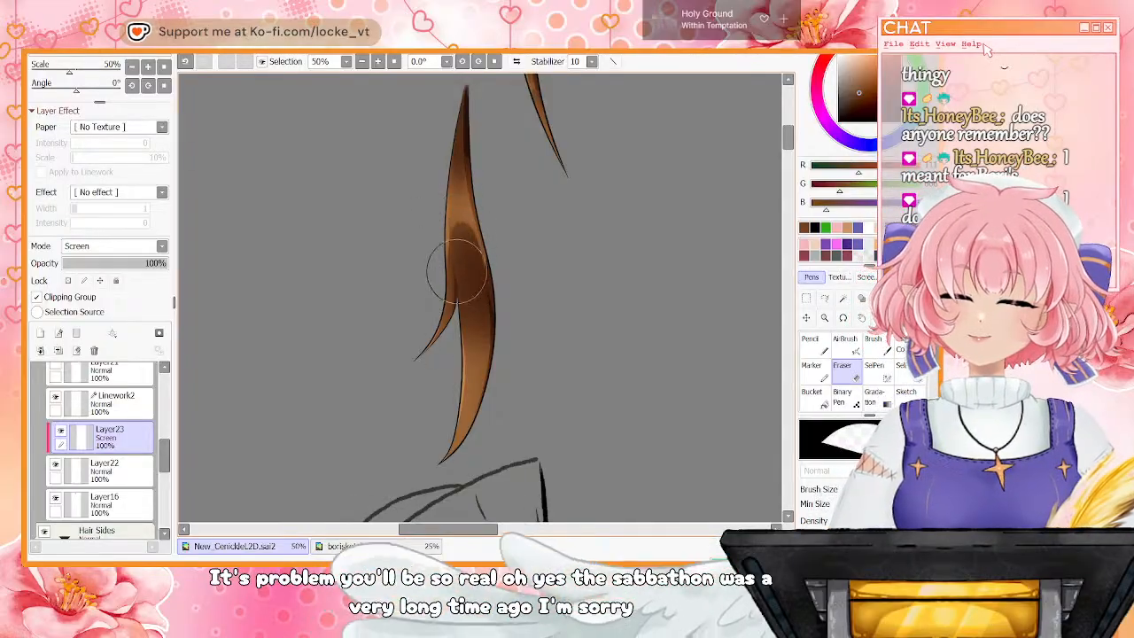
left_click_drag(447, 166, 447, 212)
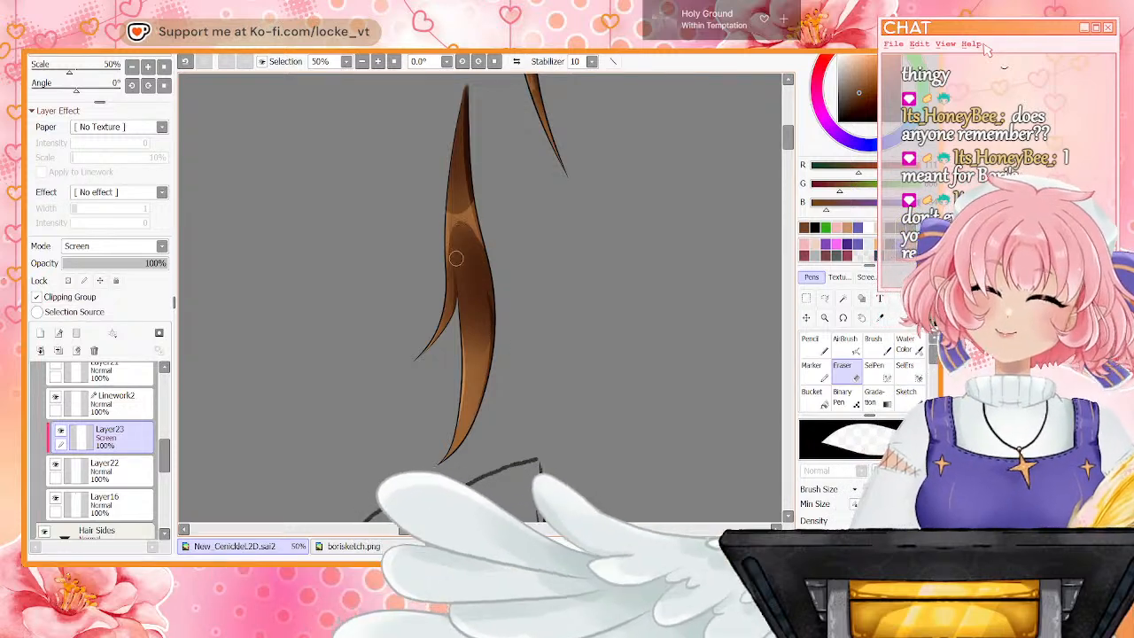
left_click_drag(457, 252, 458, 231)
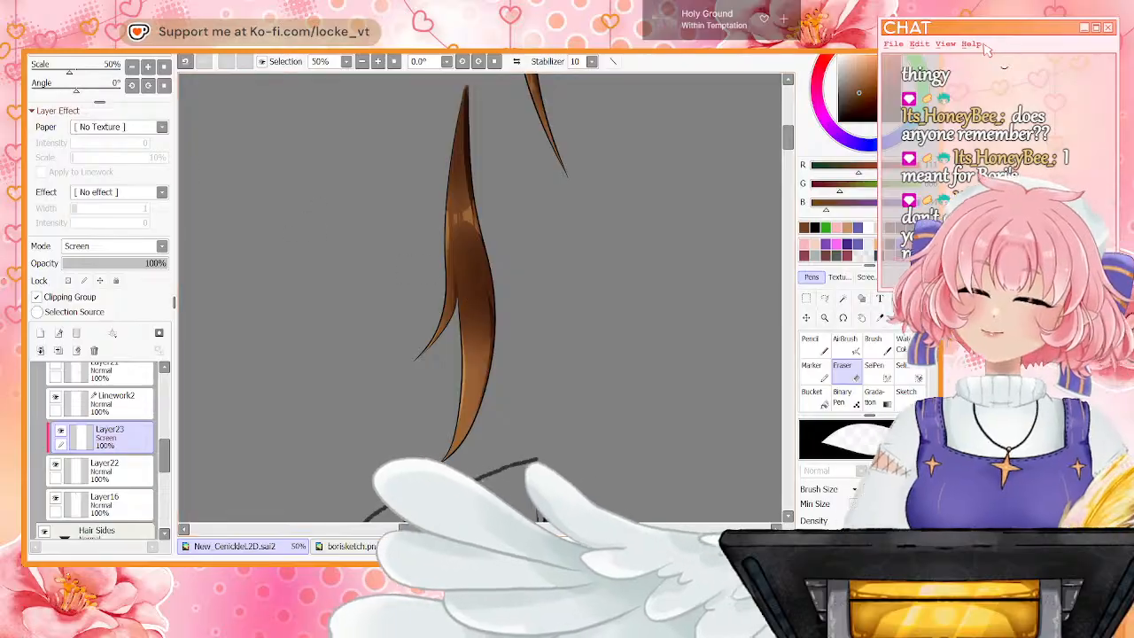
left_click(58, 350)
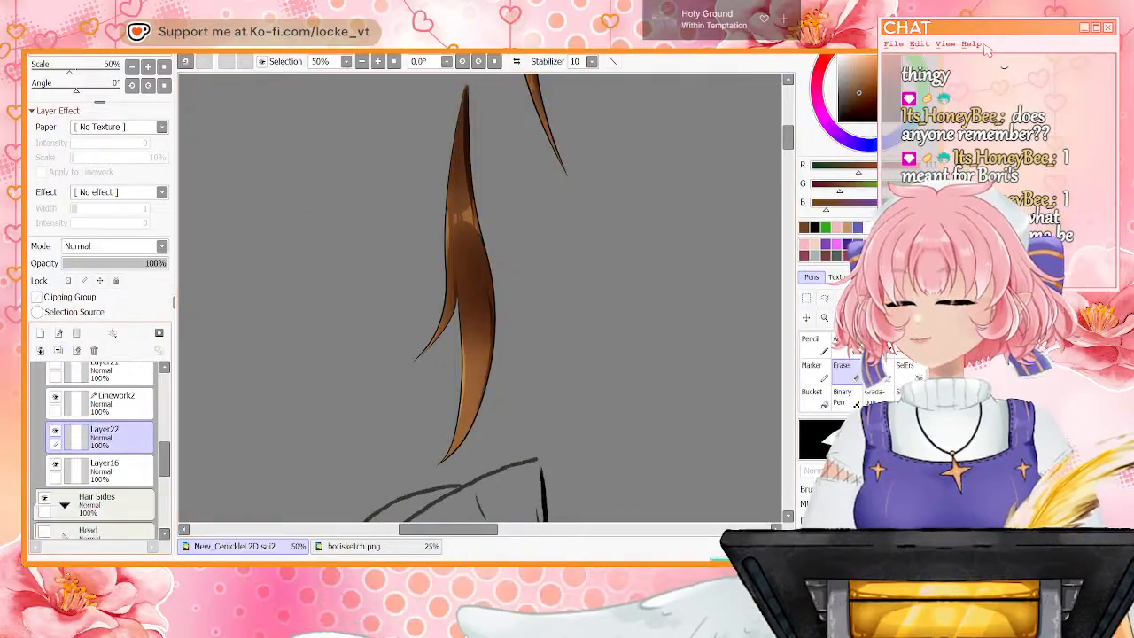
Add a new layer clipped to Layer22, paint a soft lighter brown patch mid-strand, and shape it with the Eraser
left_click(115, 404)
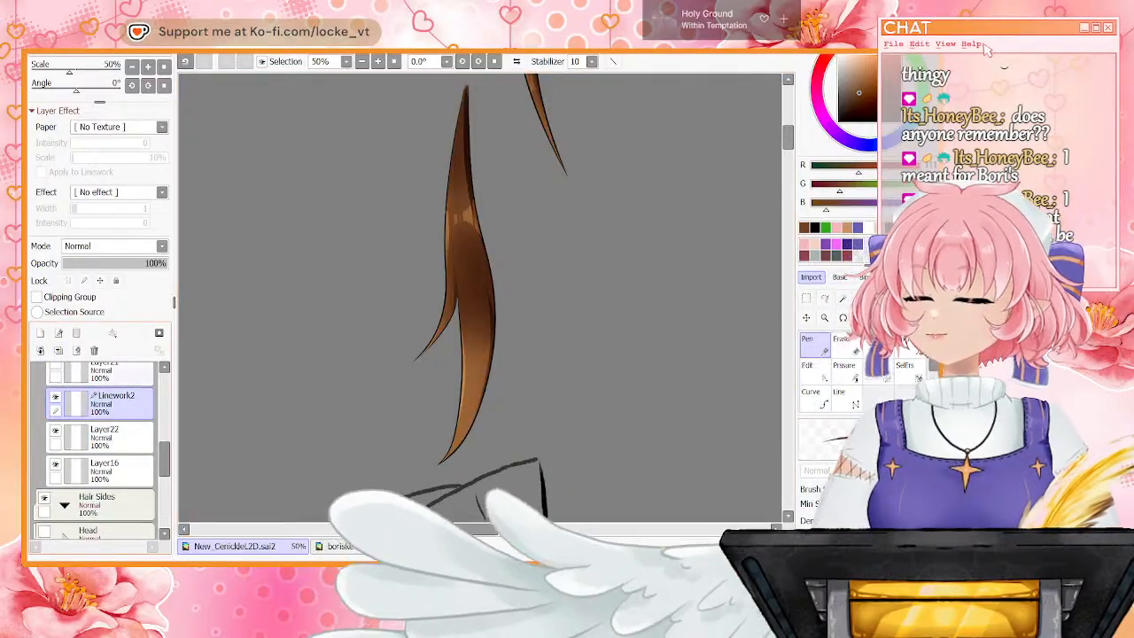
left_click(106, 435)
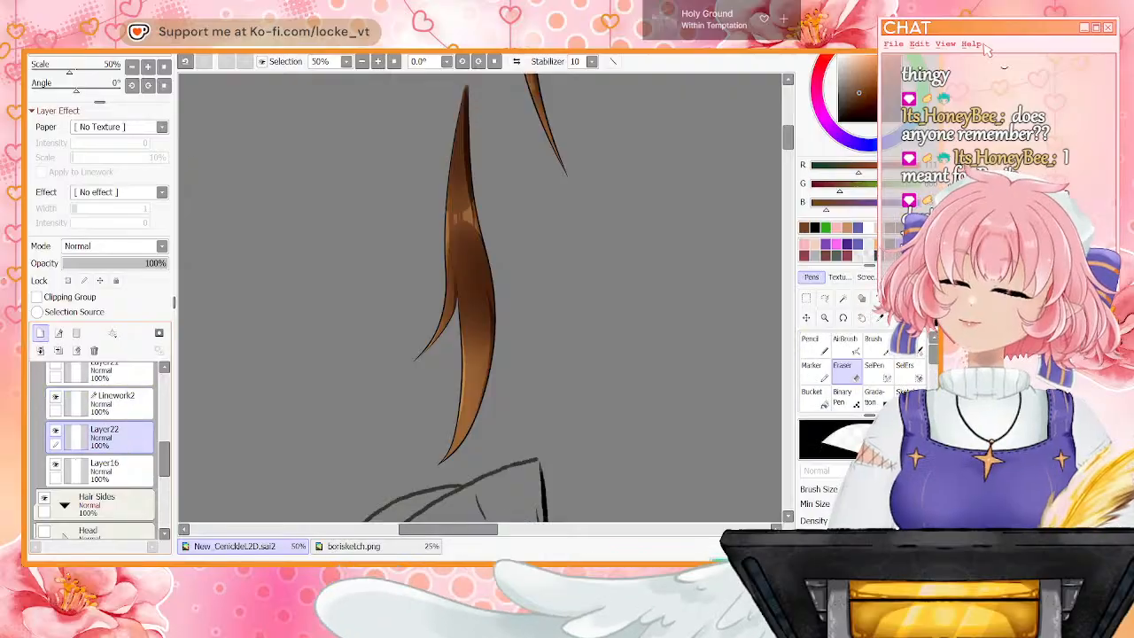
left_click(39, 333)
left_click(38, 297)
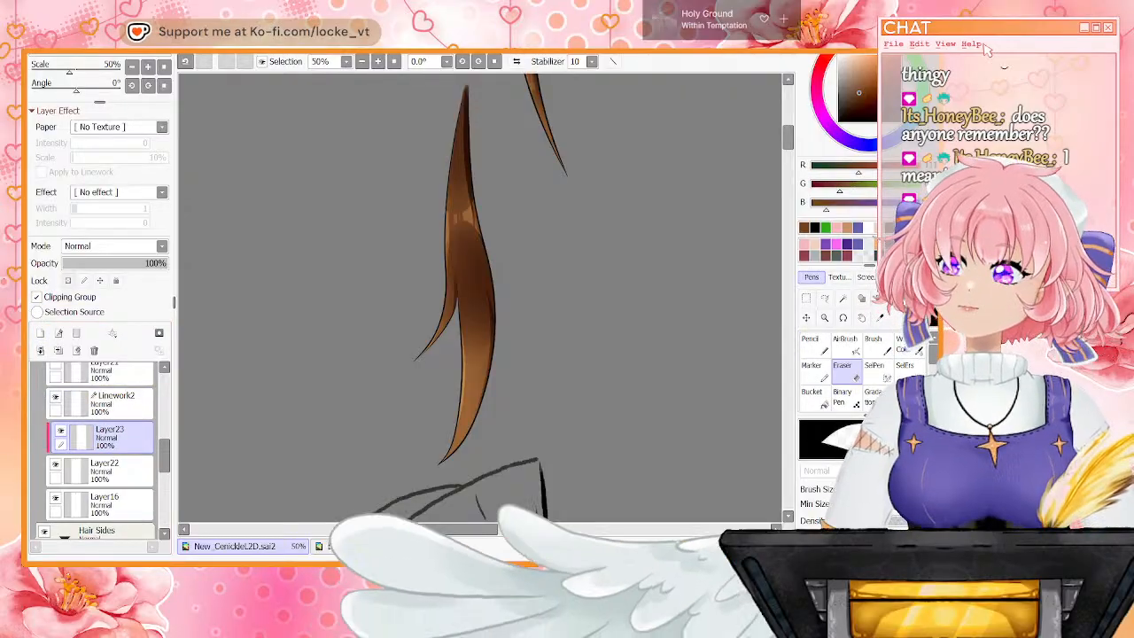
key("c")
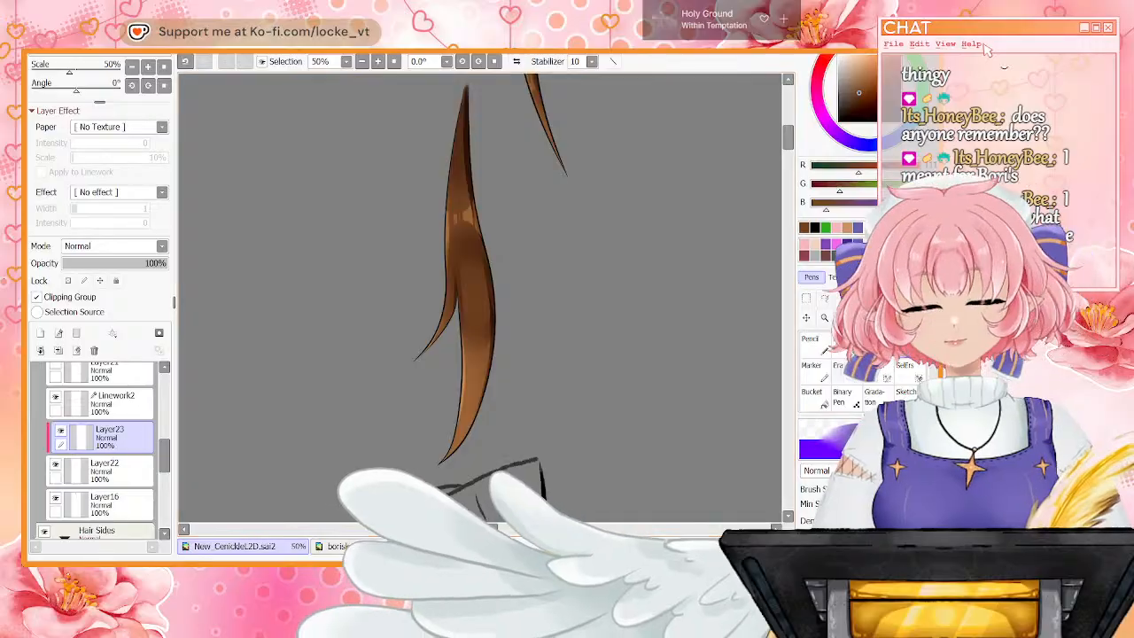
key("e")
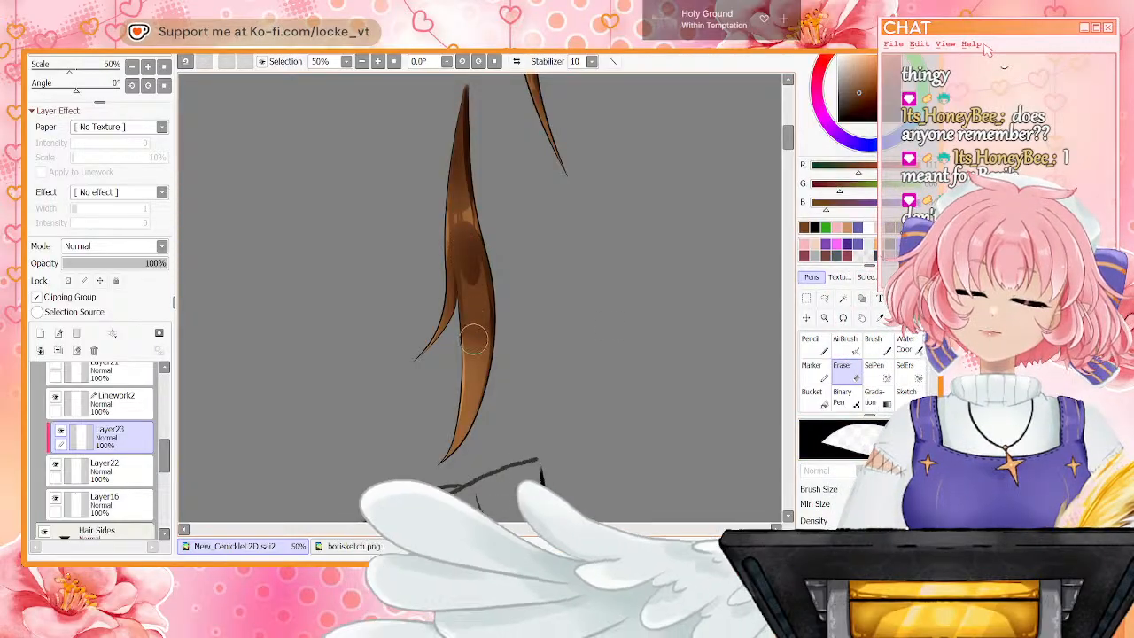
left_click_drag(476, 343, 466, 266)
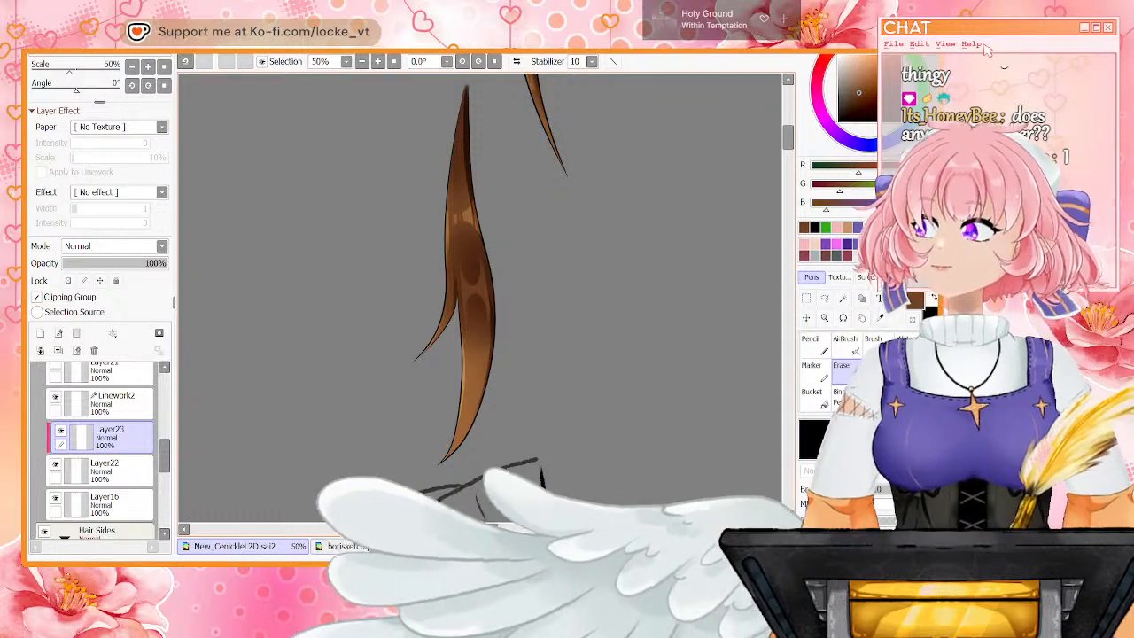
Merge the clipped Layer23 and the strand's Linework2 down into Layer22
left_click(58, 351)
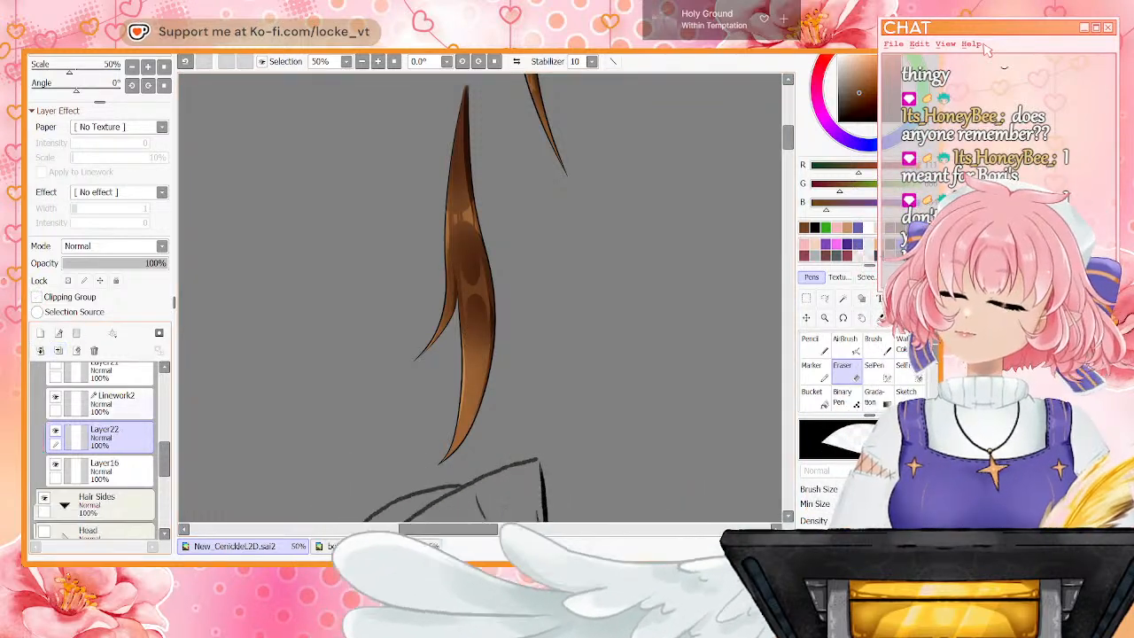
left_click(116, 404)
left_click(58, 350)
Show the hidden hair strand layers Layer18, Layer19, Layer20 and Layer21
left_click_drag(165, 462, 165, 444)
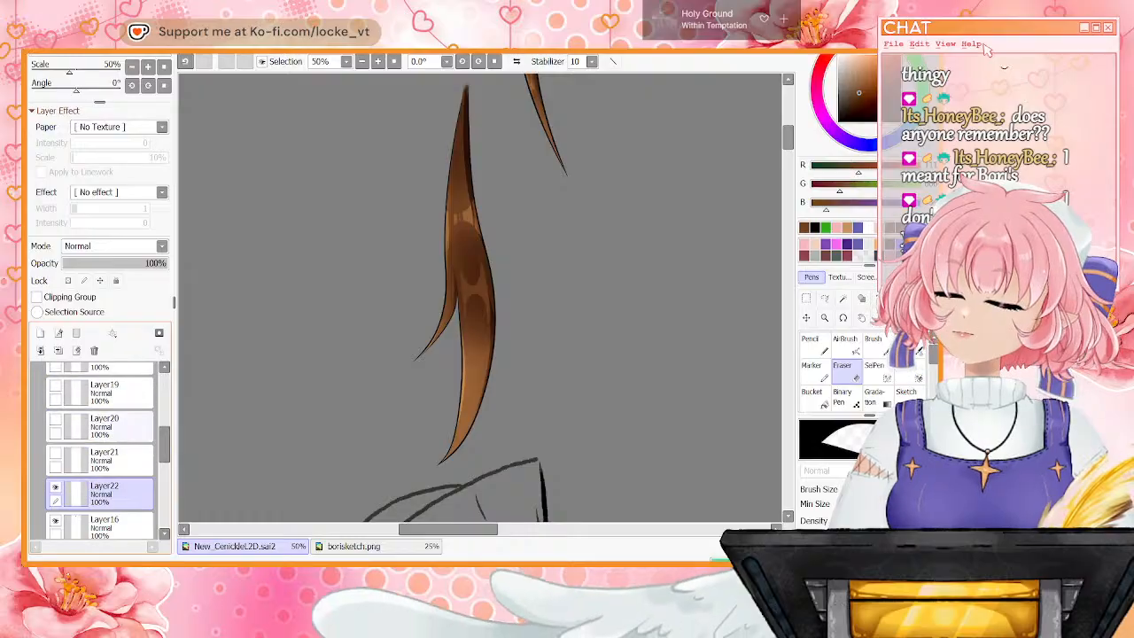
left_click(55, 453)
left_click(55, 420)
left_click(55, 386)
scroll(99, 450, "up", 2)
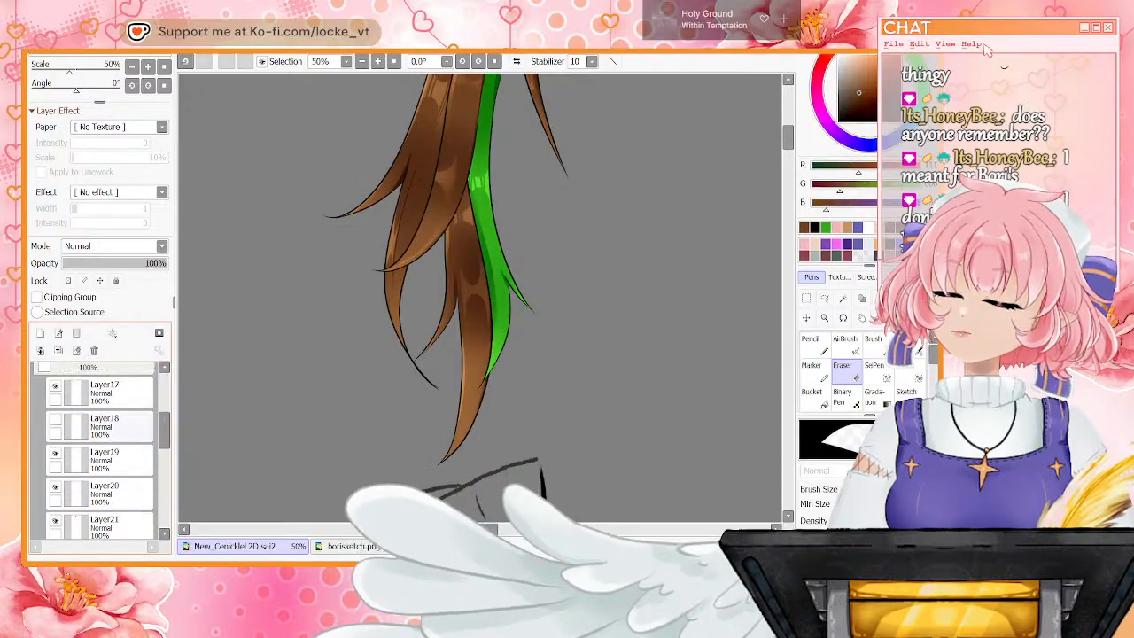
left_click(55, 420)
Show the hair sketch on Layer6, collapse the Hair Front folder and make the Head folder visible again
scroll(99, 450, "up", 3)
scroll(100, 450, "up", 2)
scroll(54, 397, "up", 2)
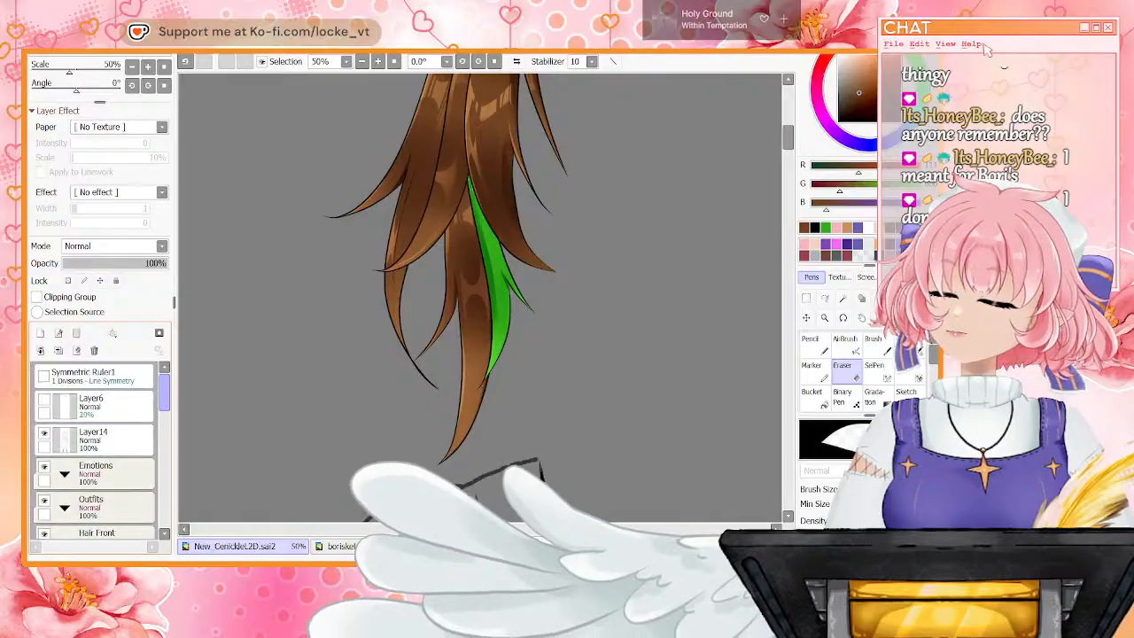
left_click(45, 399)
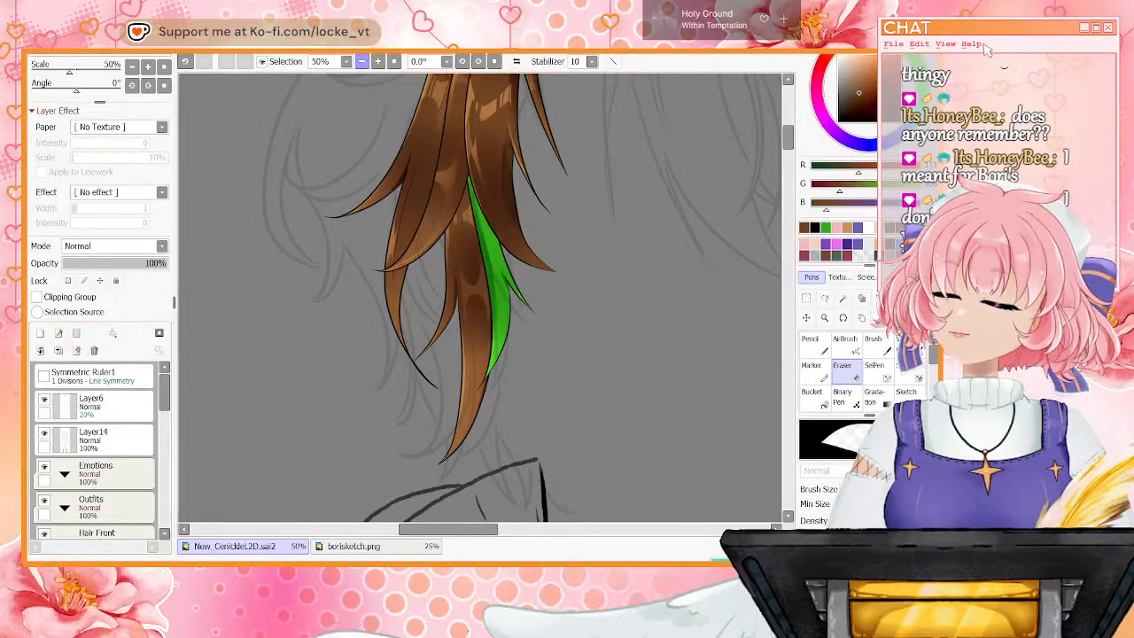
scroll(231, 250, "down", 3)
scroll(99, 452, "down", 5)
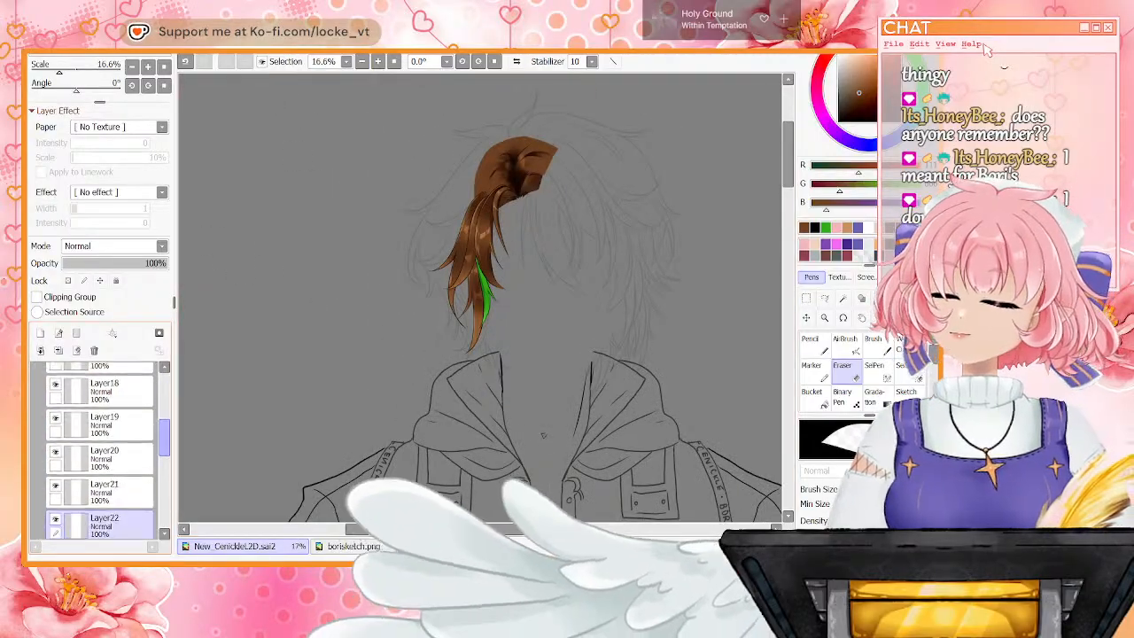
left_click(65, 439)
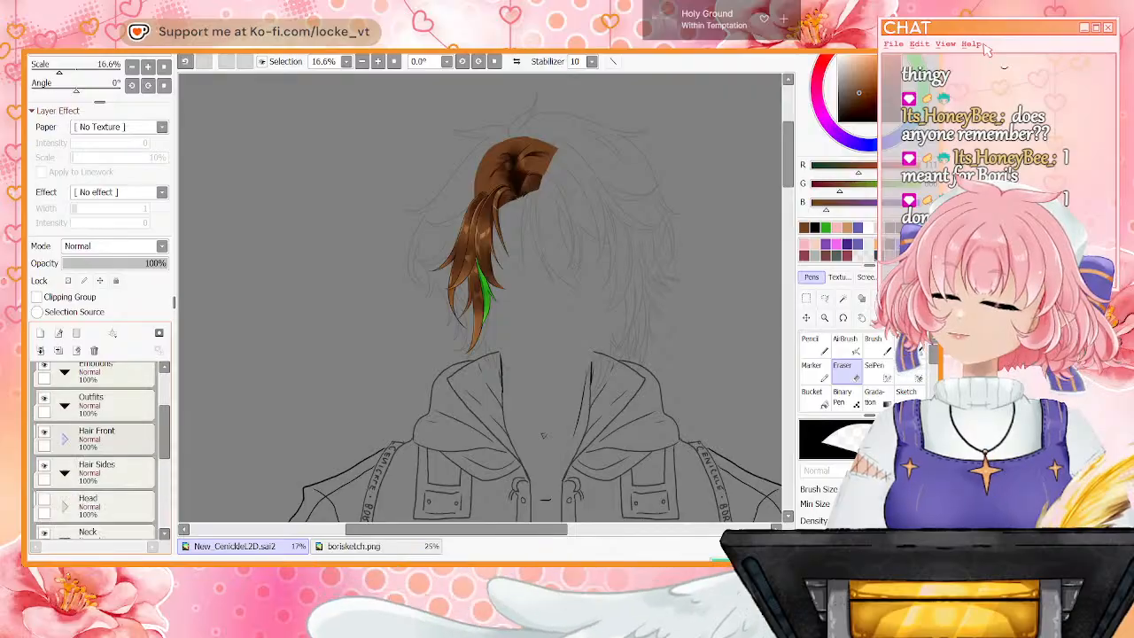
left_click(44, 499)
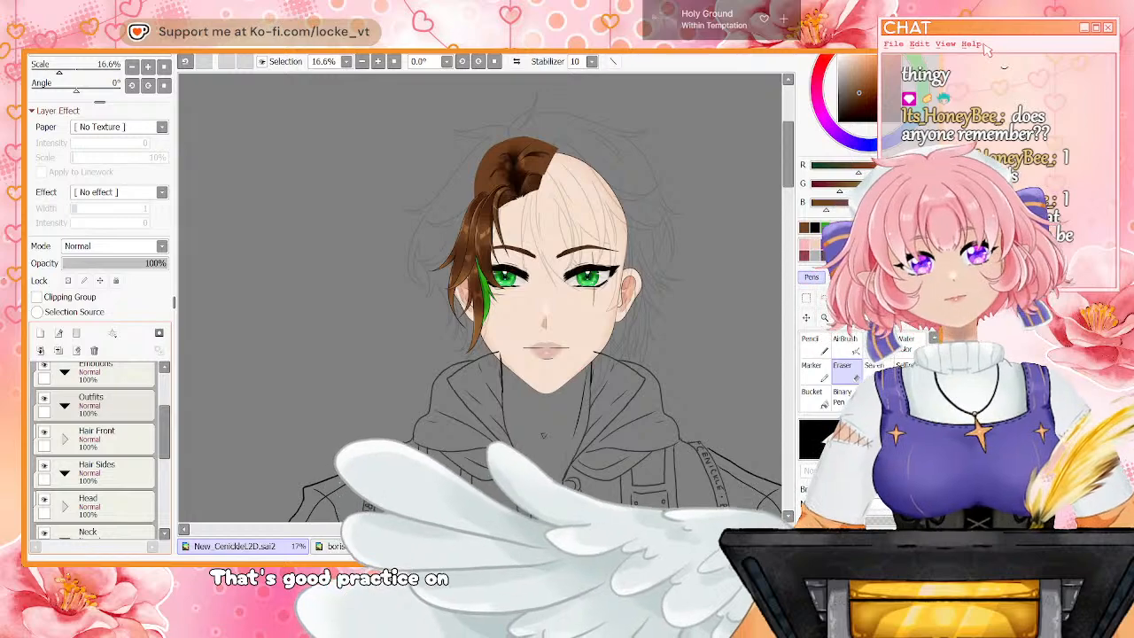
Expand the Hair Front folder and rename Layer16 as FrontBack
left_click(65, 439)
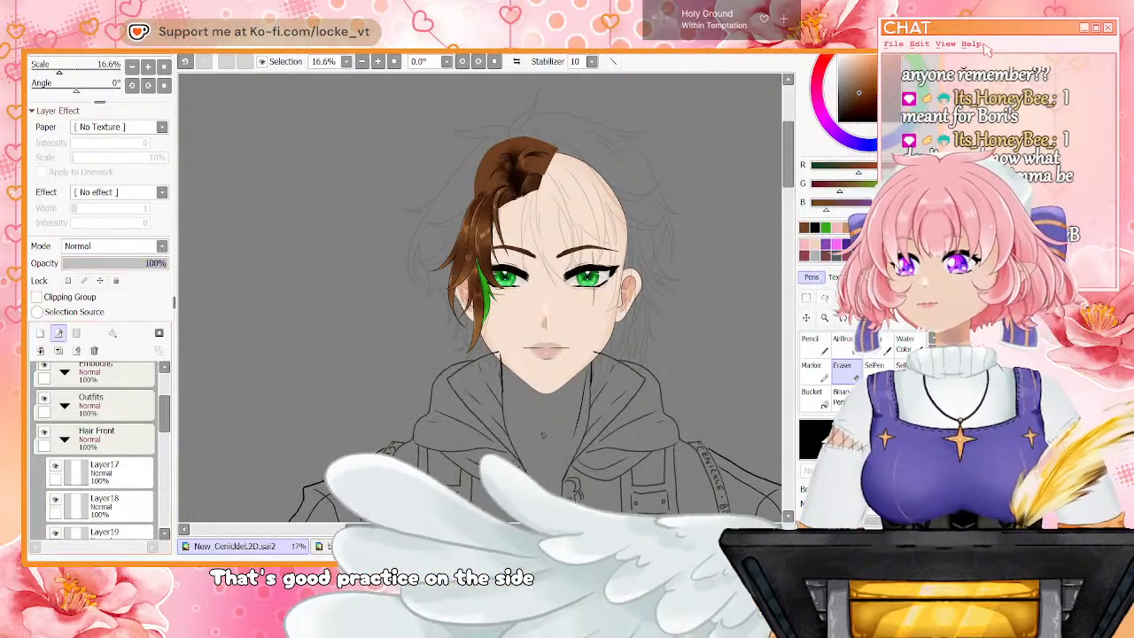
scroll(98, 443, "down", 5)
scroll(98, 443, "up", 2)
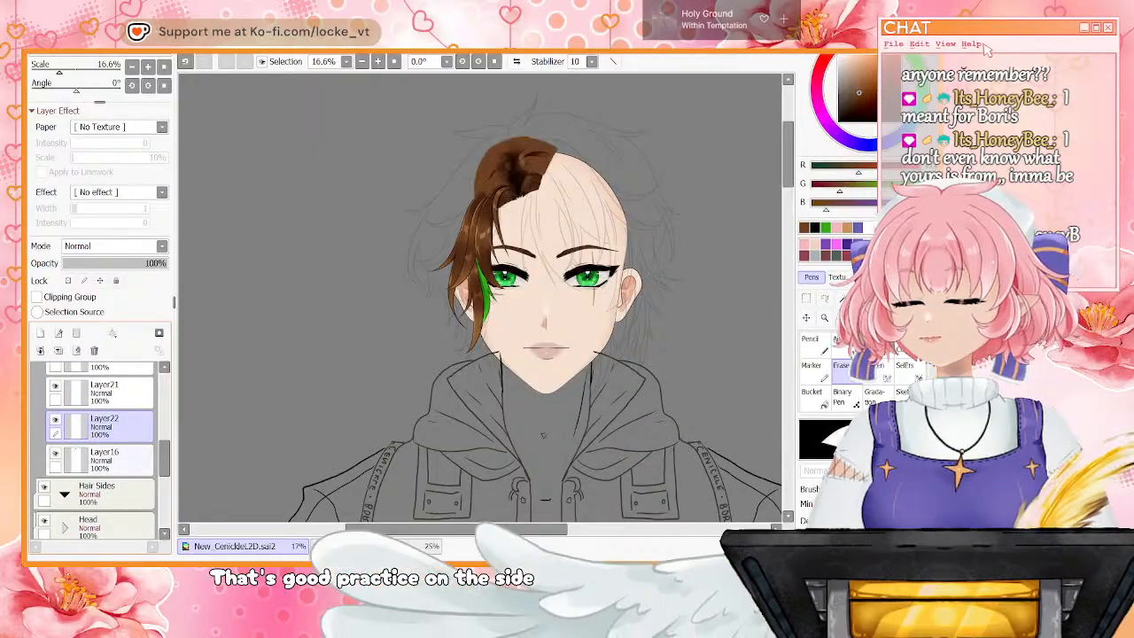
left_click(110, 460)
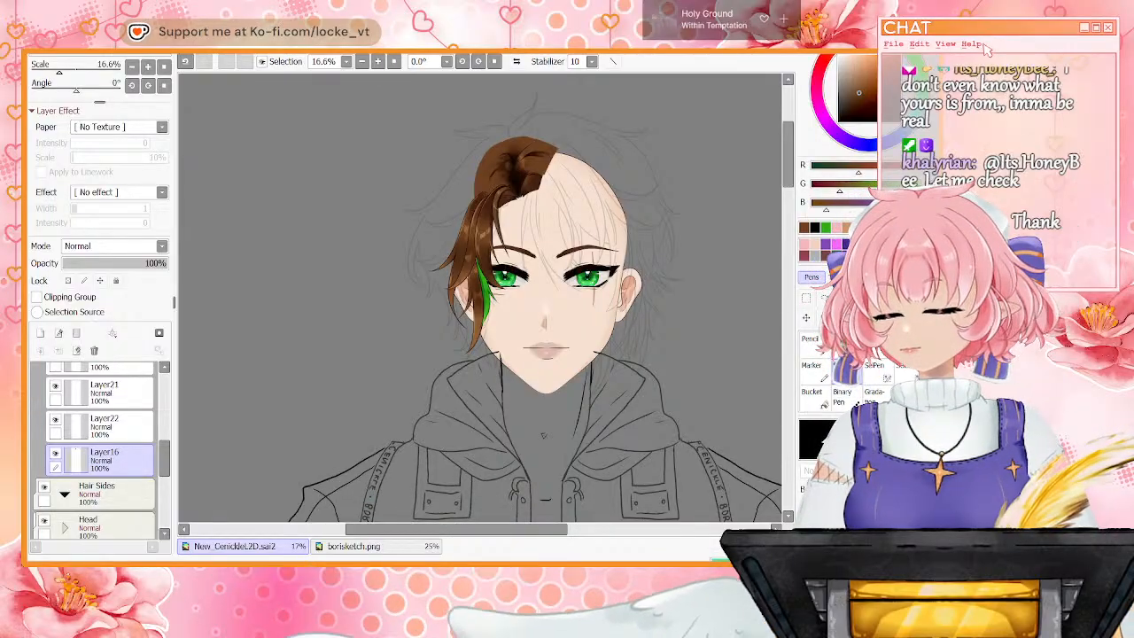
type("FrontBack")
key("Return")
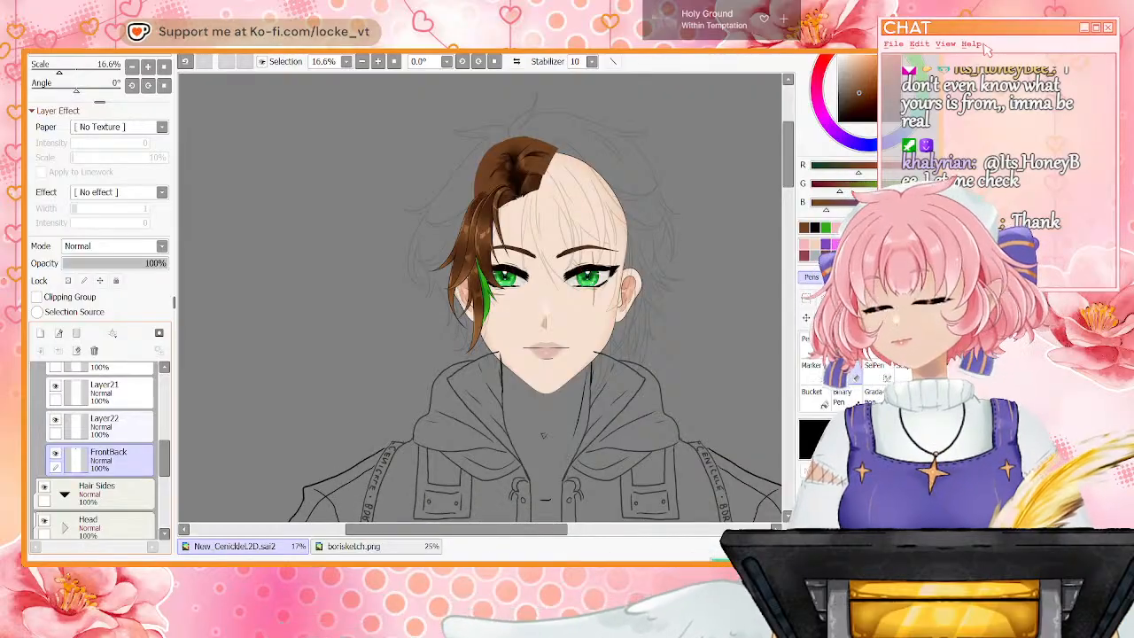
Rename Layer17, Layer18 and Layer19 in the Hair Front folder as FrontR1, FrontR2 and FrontR3
scroll(100, 448, "up", 4)
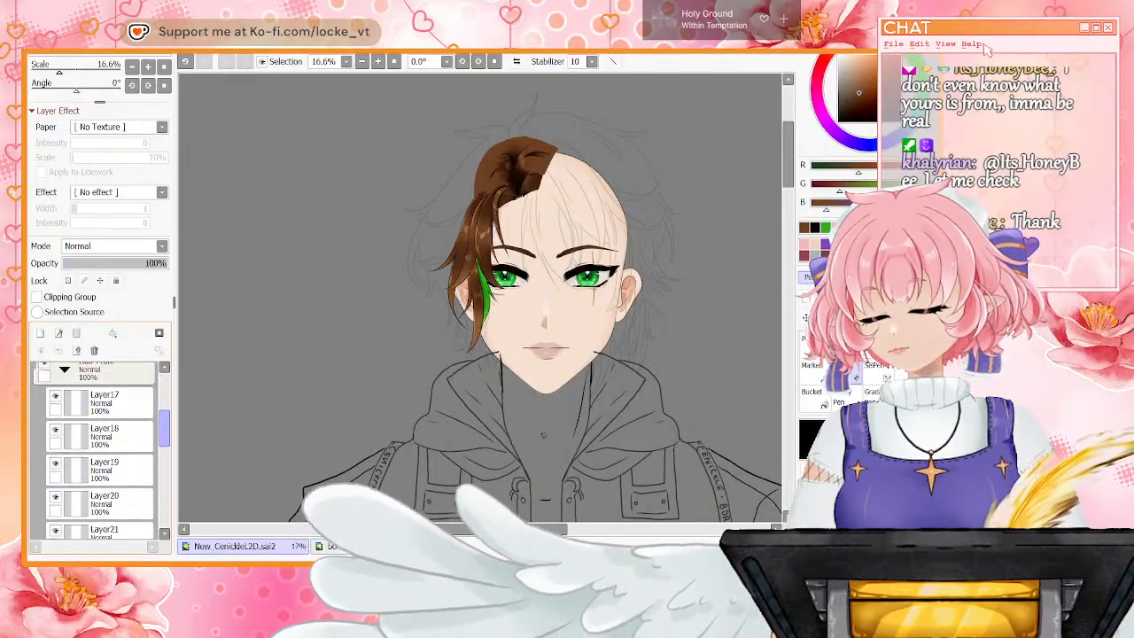
left_click(110, 381)
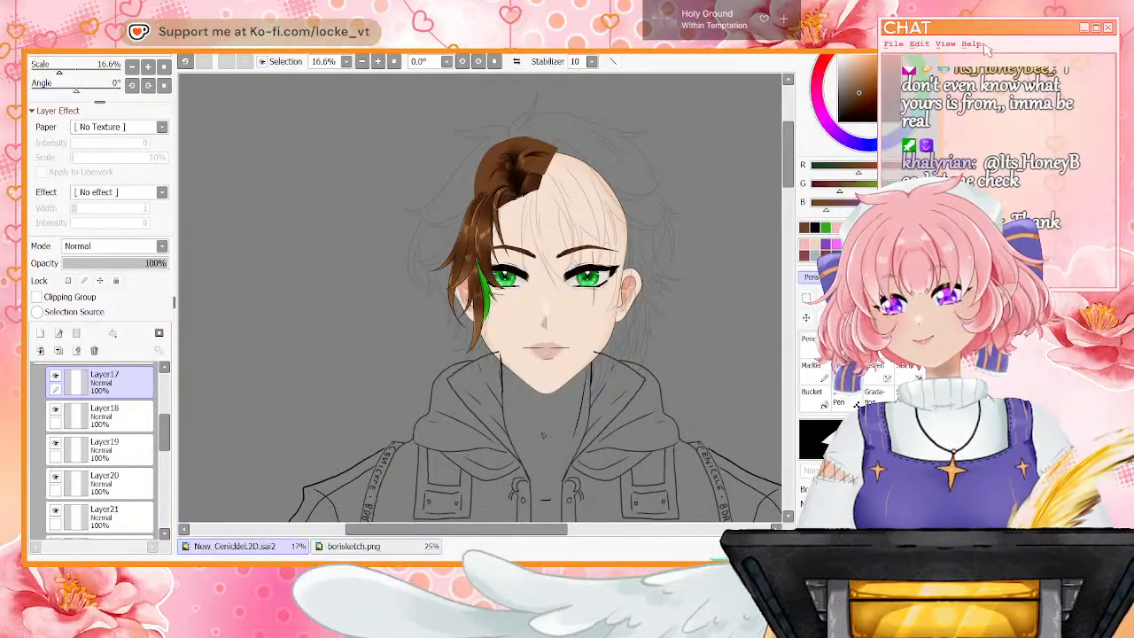
key("Return")
left_click(111, 416)
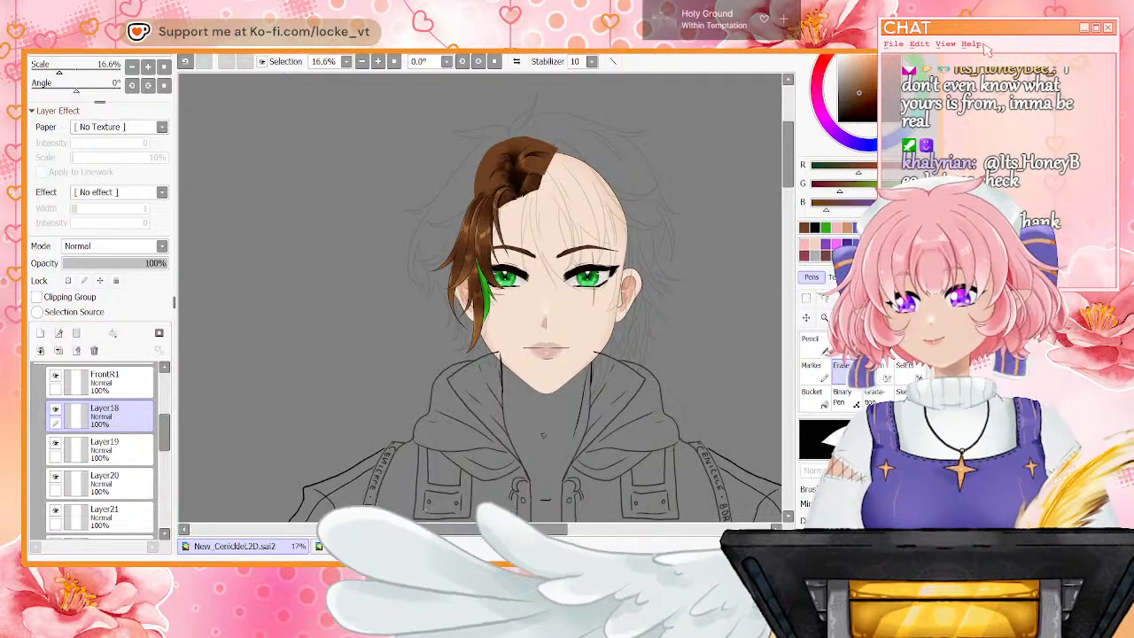
key("Return")
left_click(111, 450)
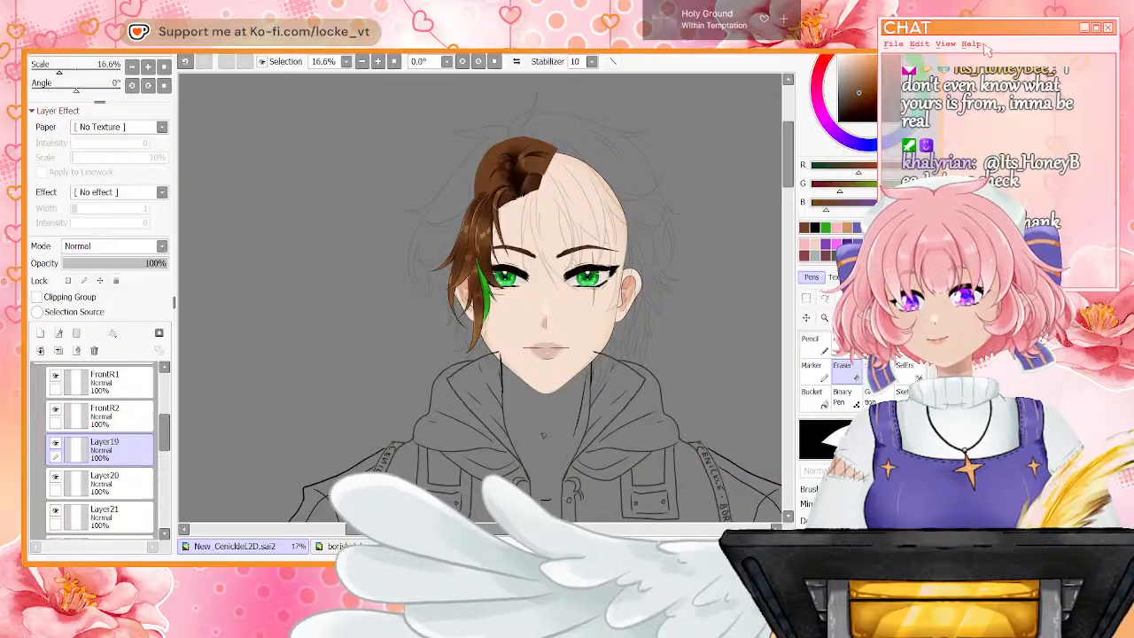
key("Return")
Rename Layer20, which holds the green hair strand, as FrontRGreen
left_click_drag(164, 433, 165, 450)
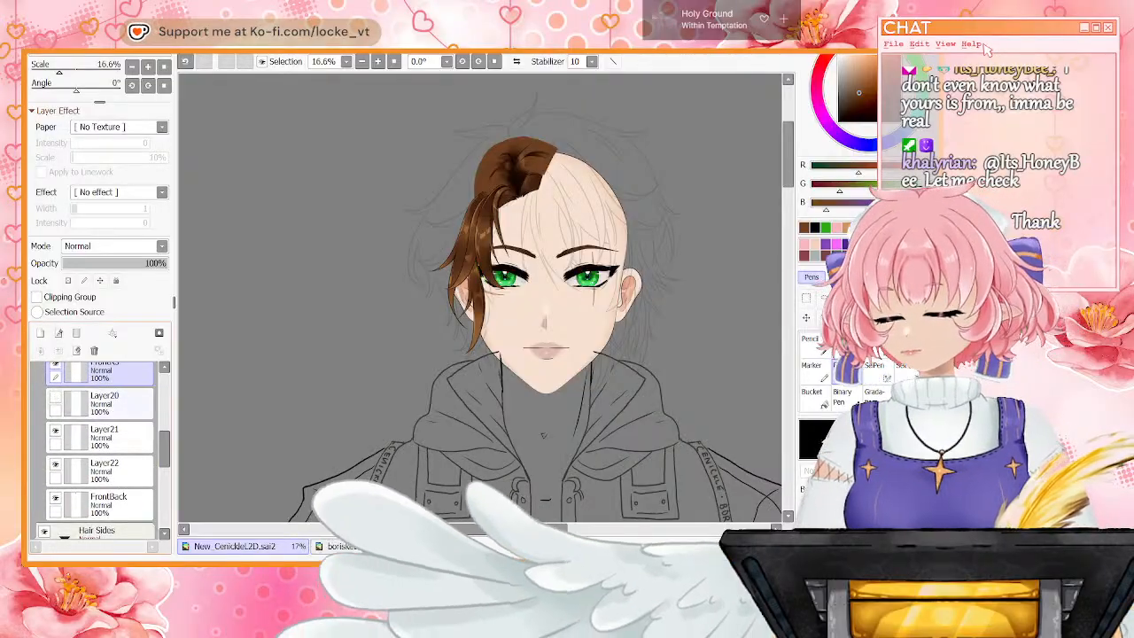
left_click(110, 403)
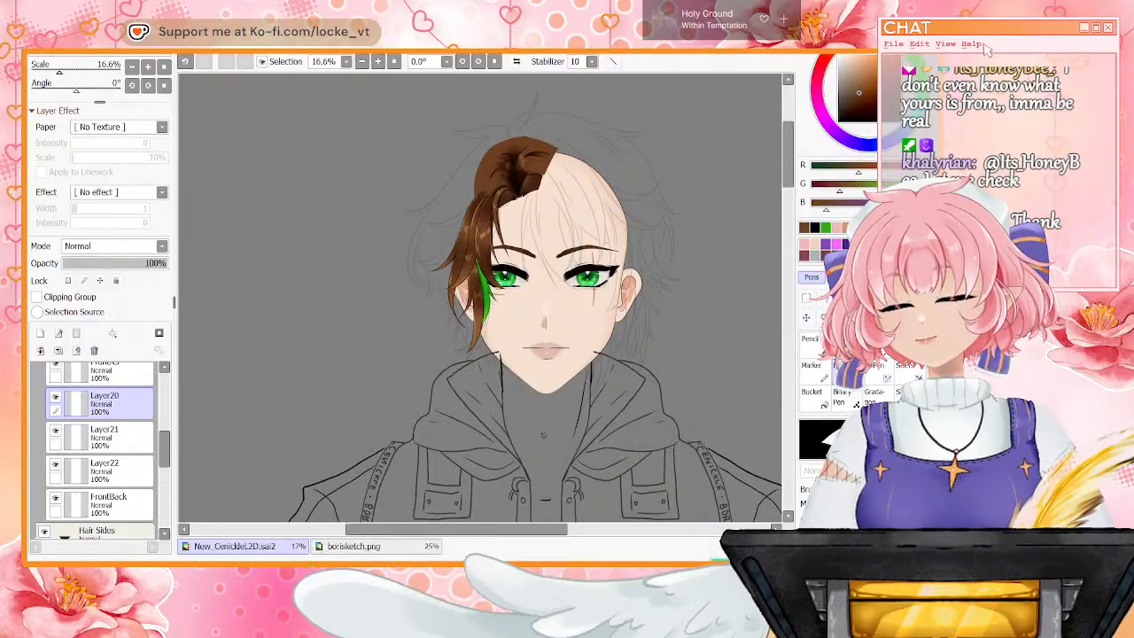
key("Return")
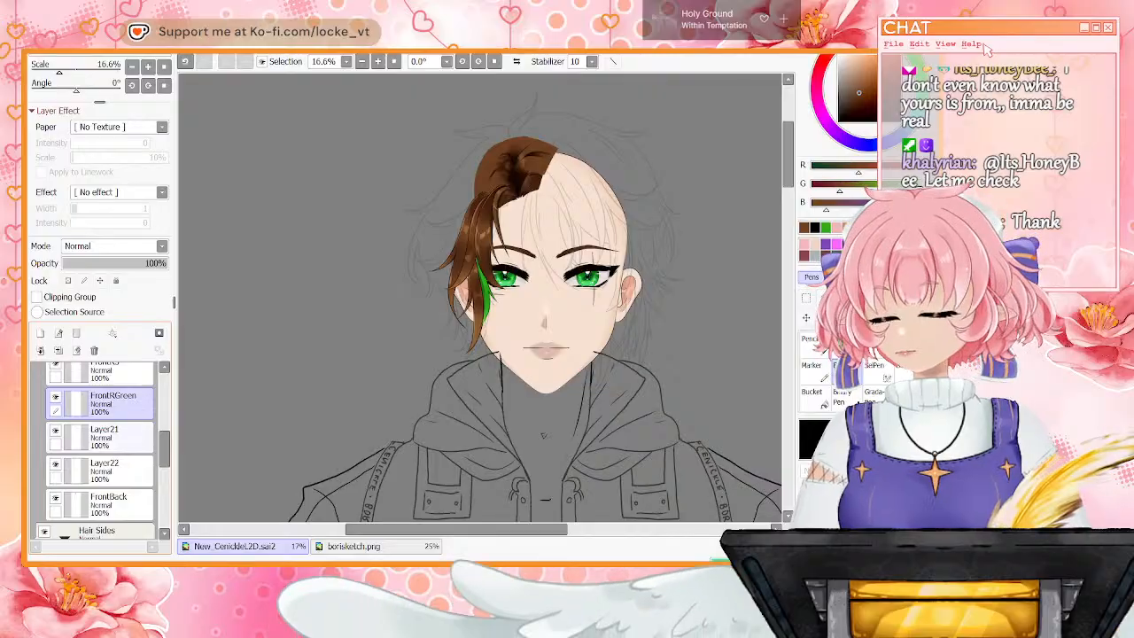
Identify the contents of Layer21 and Layer22 by toggling their visibility, and rename them FrontR5 and FrontR6
left_click(55, 430)
left_click(55, 430)
left_click(105, 436)
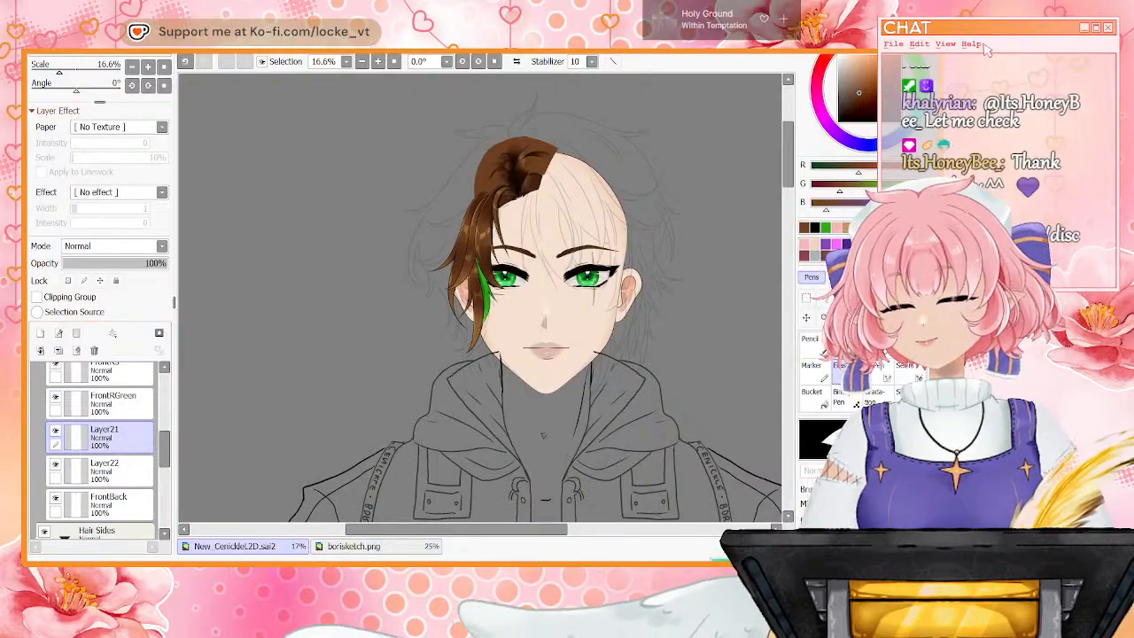
type("FrontR5")
key("Return")
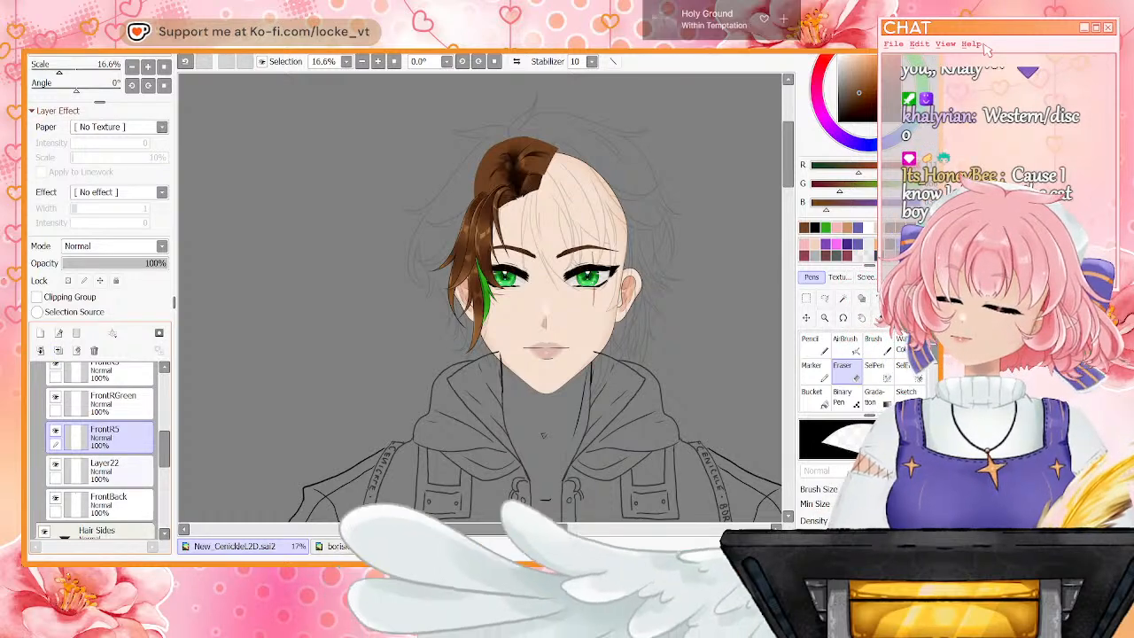
left_click(55, 464)
left_click(55, 464)
left_click(105, 471)
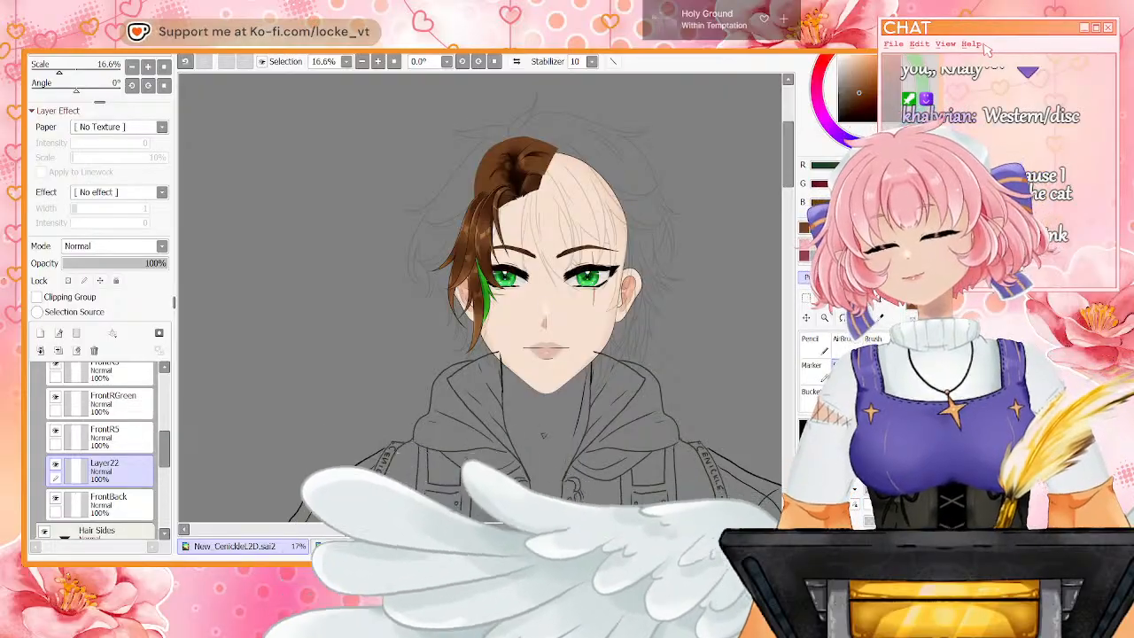
type("FrontR6")
key("Return")
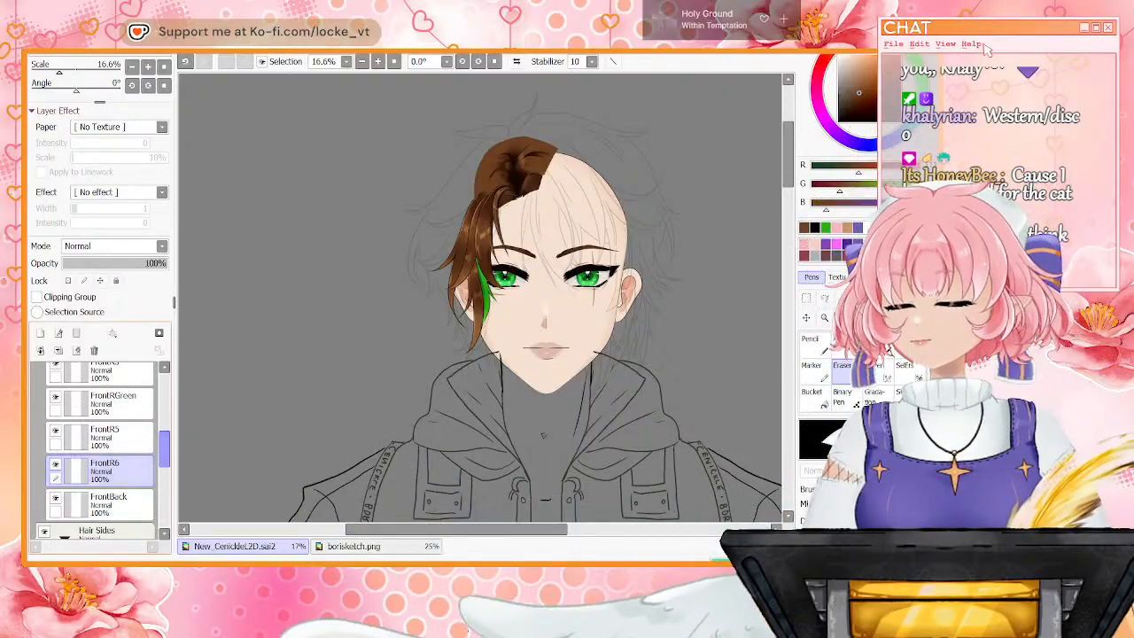
Add a new normal layer and a linework layer above FrontR1 in the Hair Front folder
scroll(104, 450, "up", 3)
left_click(106, 422)
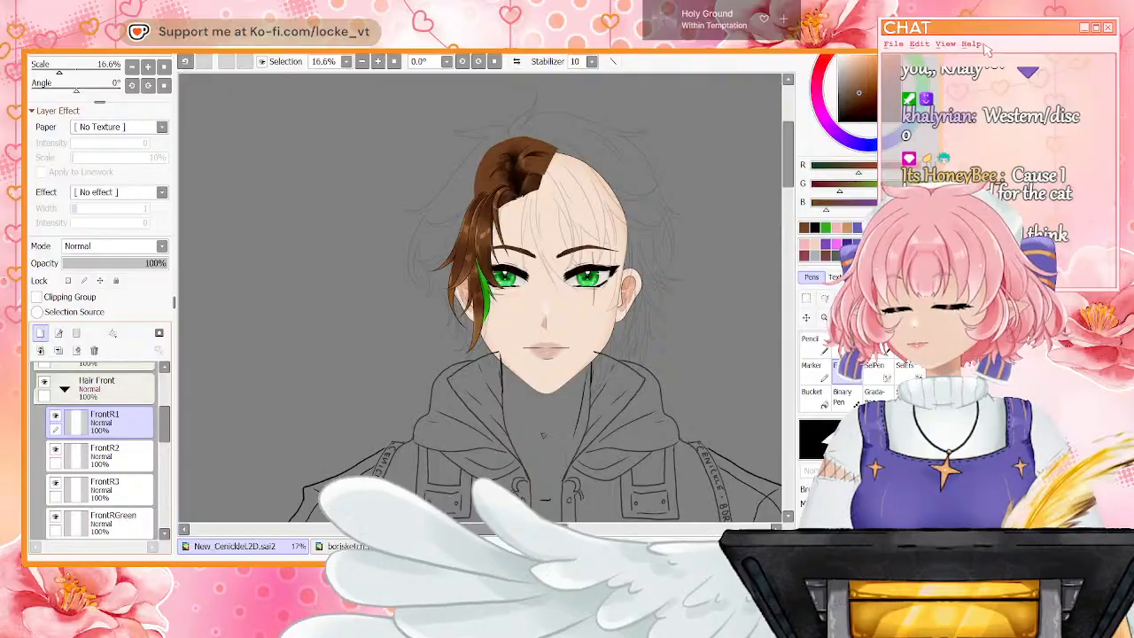
left_click(41, 333)
left_click(59, 333)
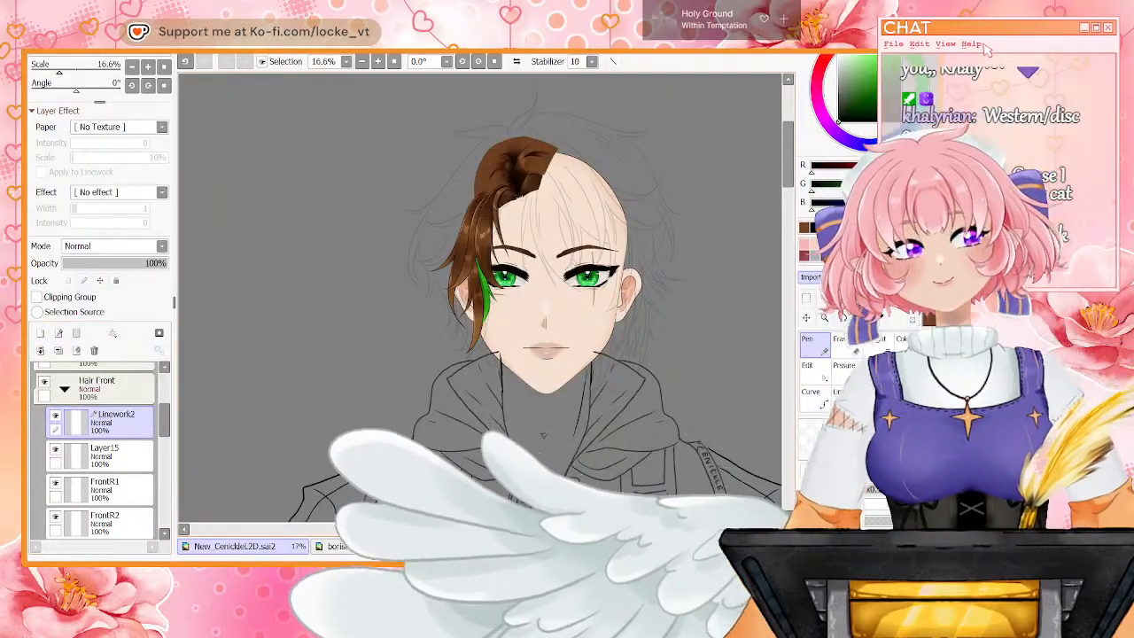
Draw a thin curved hair strand from the parting down to the eye on Linework2, redoing strokes and adjusting its curve
scroll(481, 298, "up", 2)
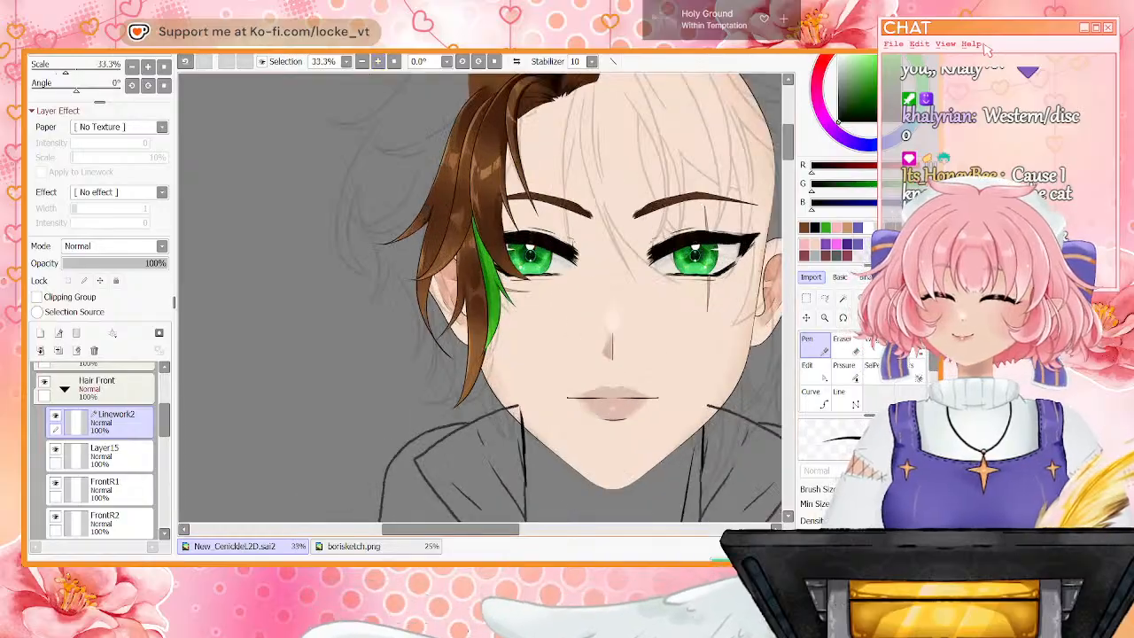
left_click_drag(450, 529, 488, 528)
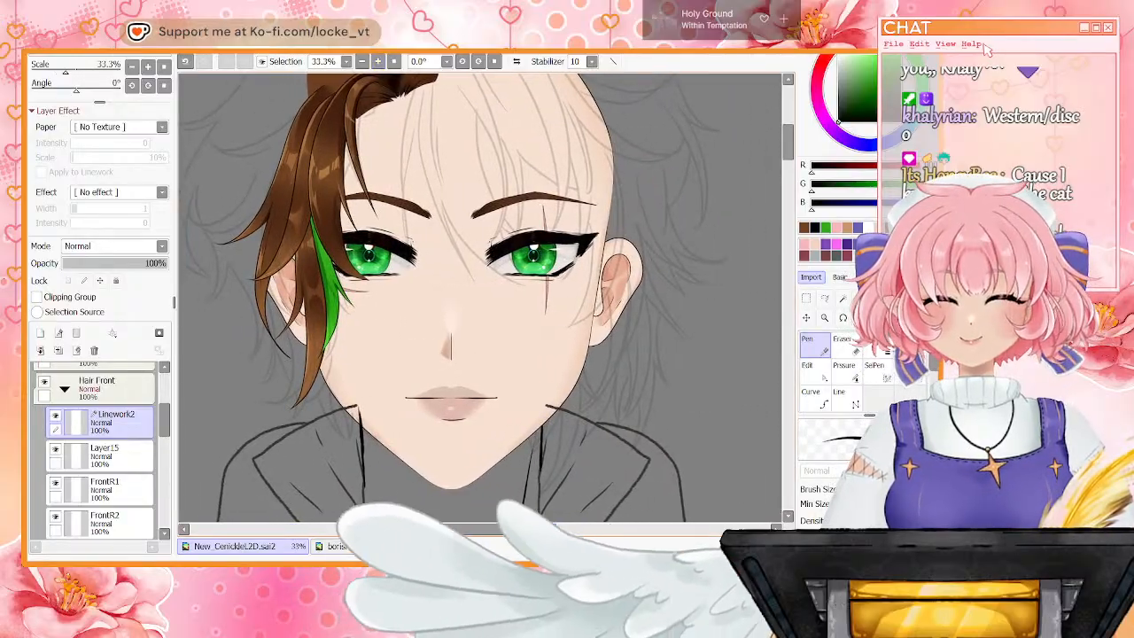
scroll(481, 299, "up", 3)
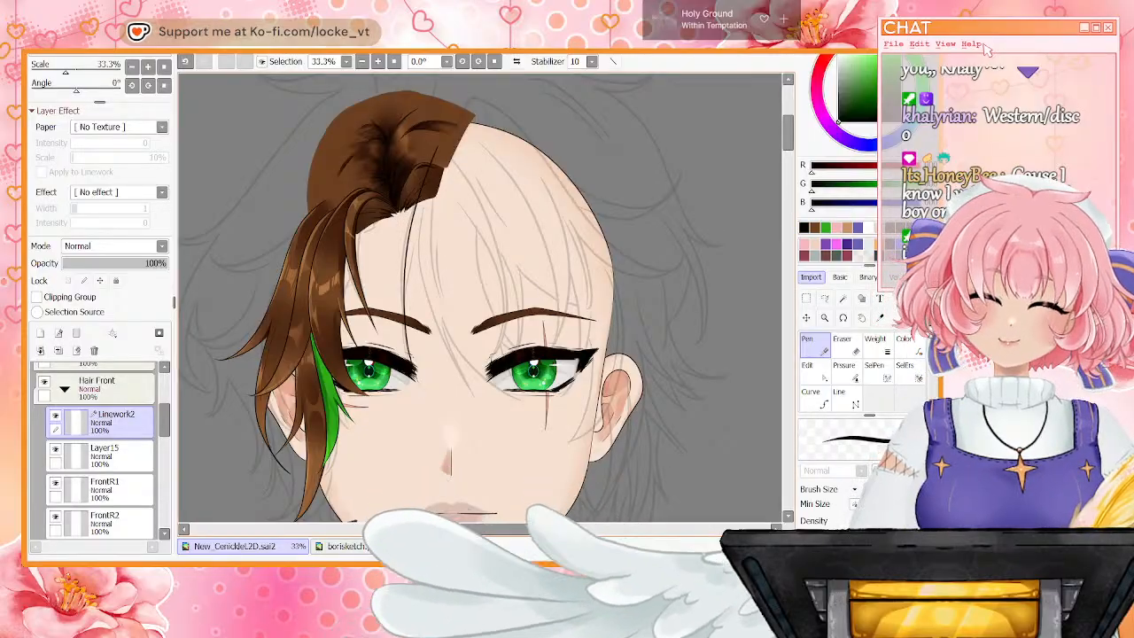
left_click_drag(422, 207, 478, 420)
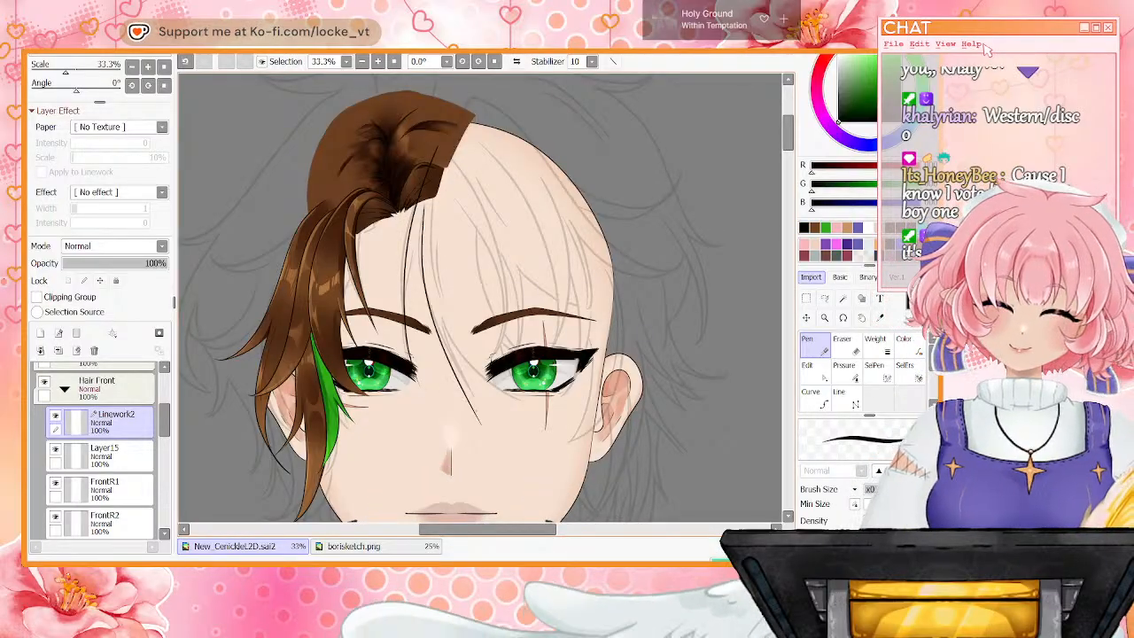
key("ctrl+z")
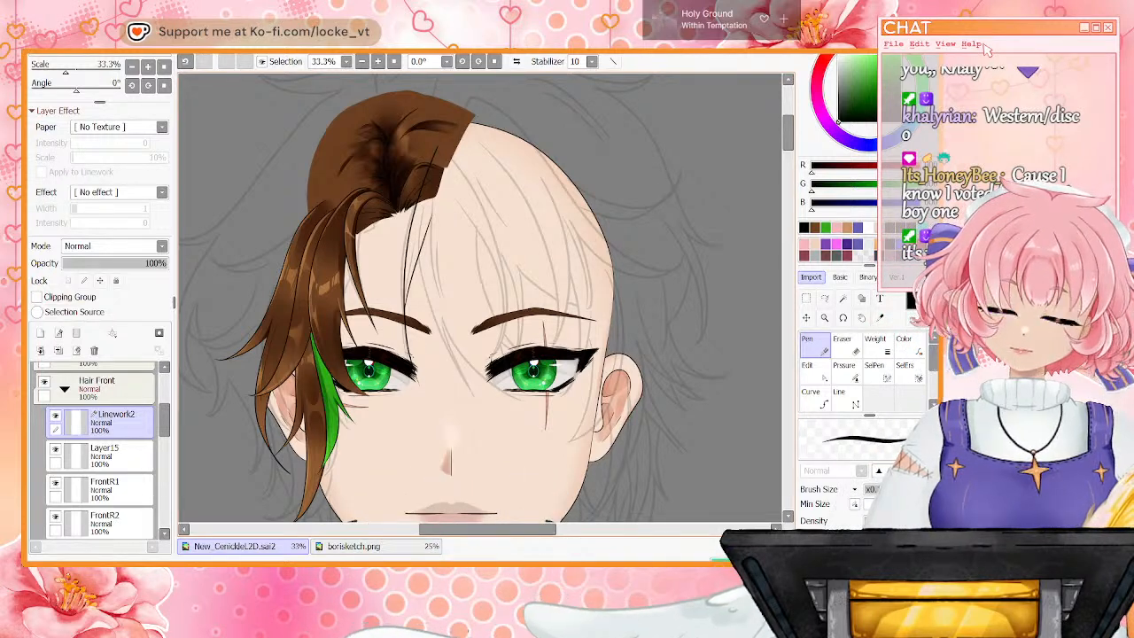
key("ctrl+z")
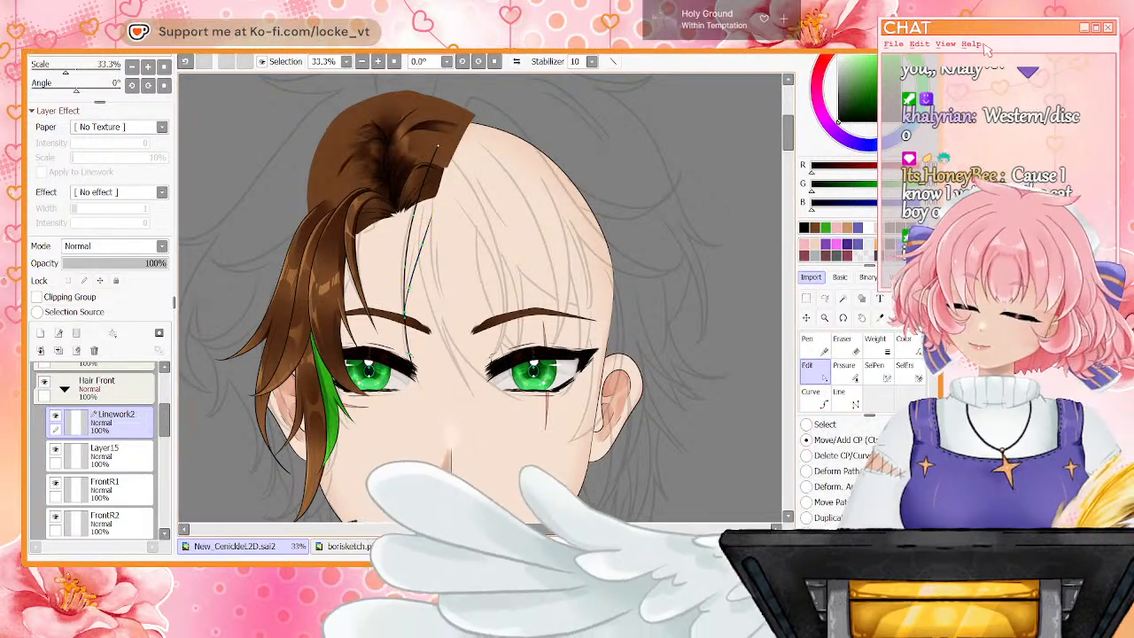
key("n")
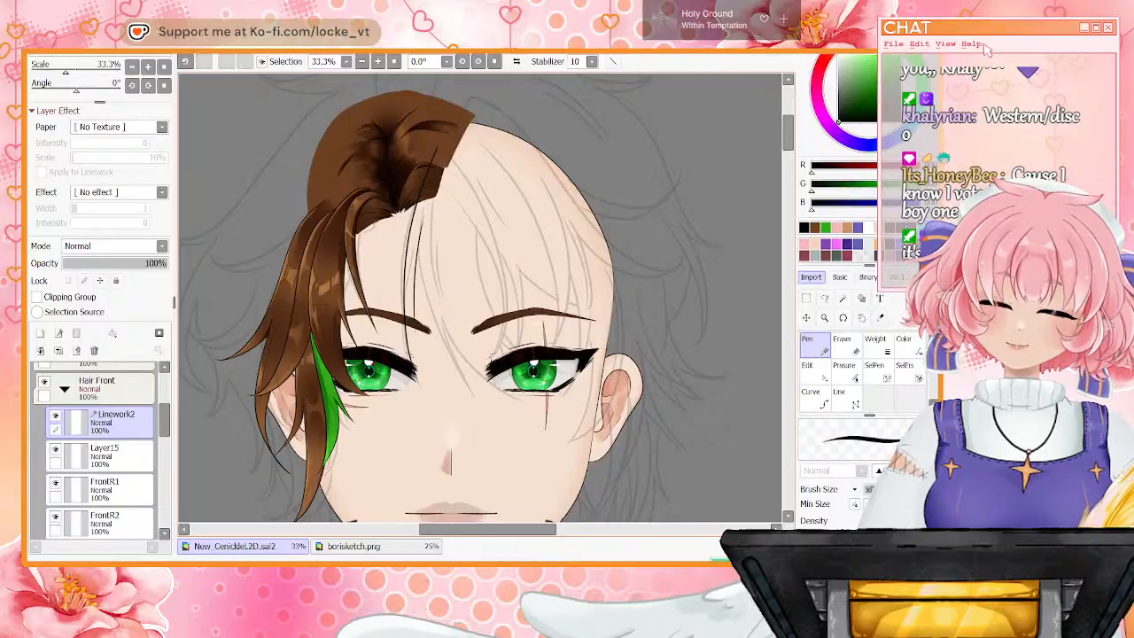
left_click(814, 372)
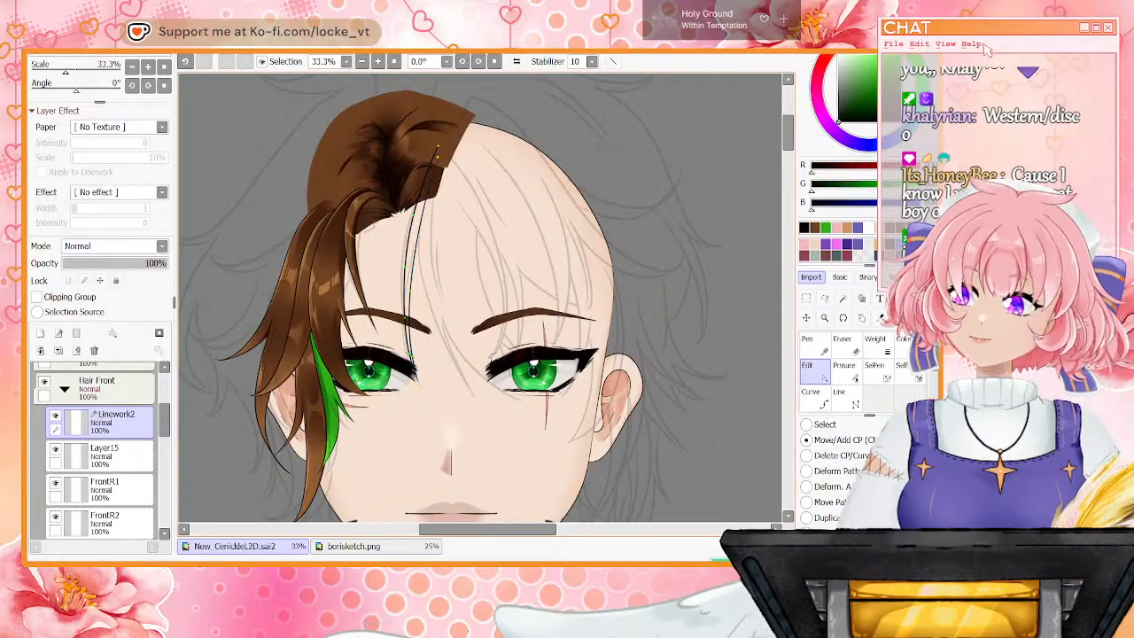
Choose the brown swatch and start colouring the new strand's upper tip on Layer15 with the Pencil
left_click(815, 228)
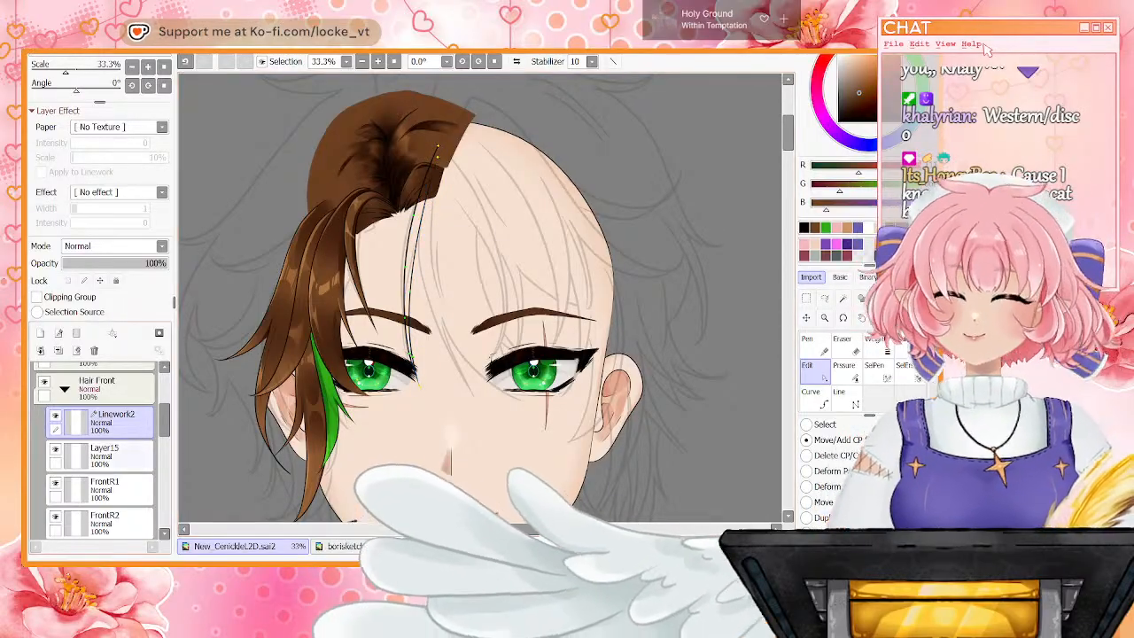
left_click(104, 456)
left_click(379, 62)
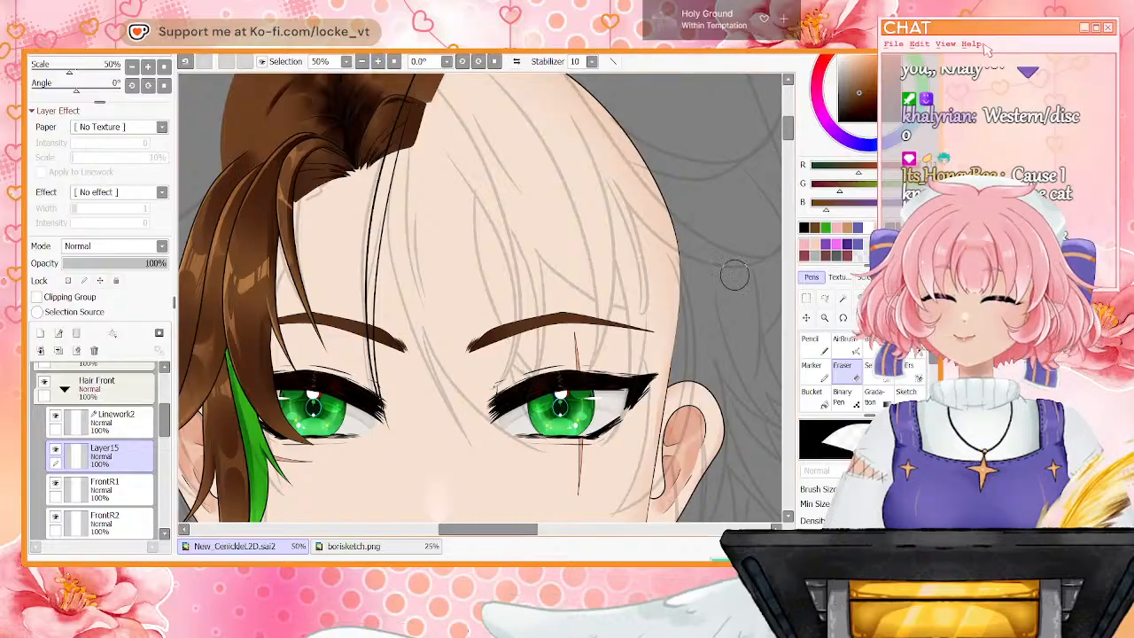
left_click_drag(787, 129, 788, 123)
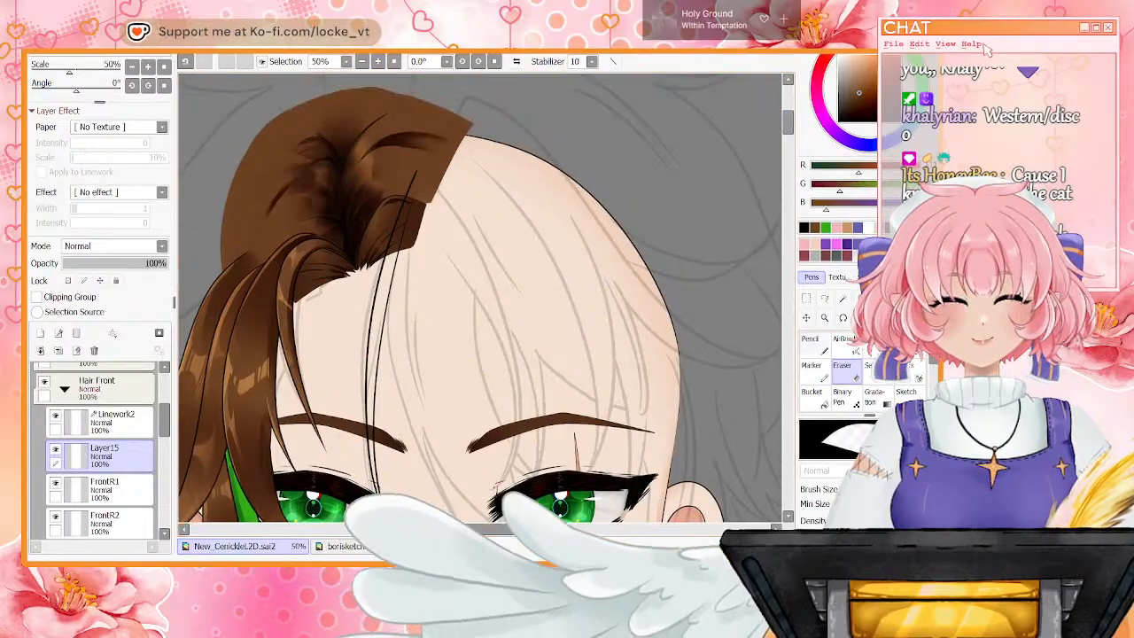
left_click(813, 344)
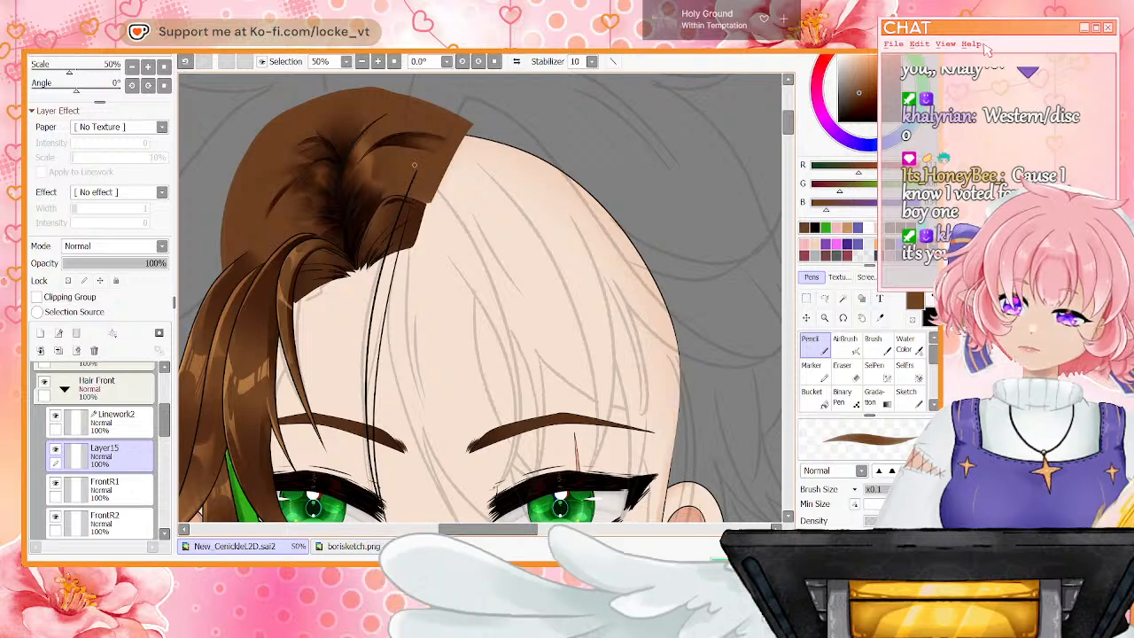
Hide the head and the FrontBack layer, and finish the brown upper tip of the strand on Layer15
left_click_drag(164, 420, 165, 458)
left_click(45, 401)
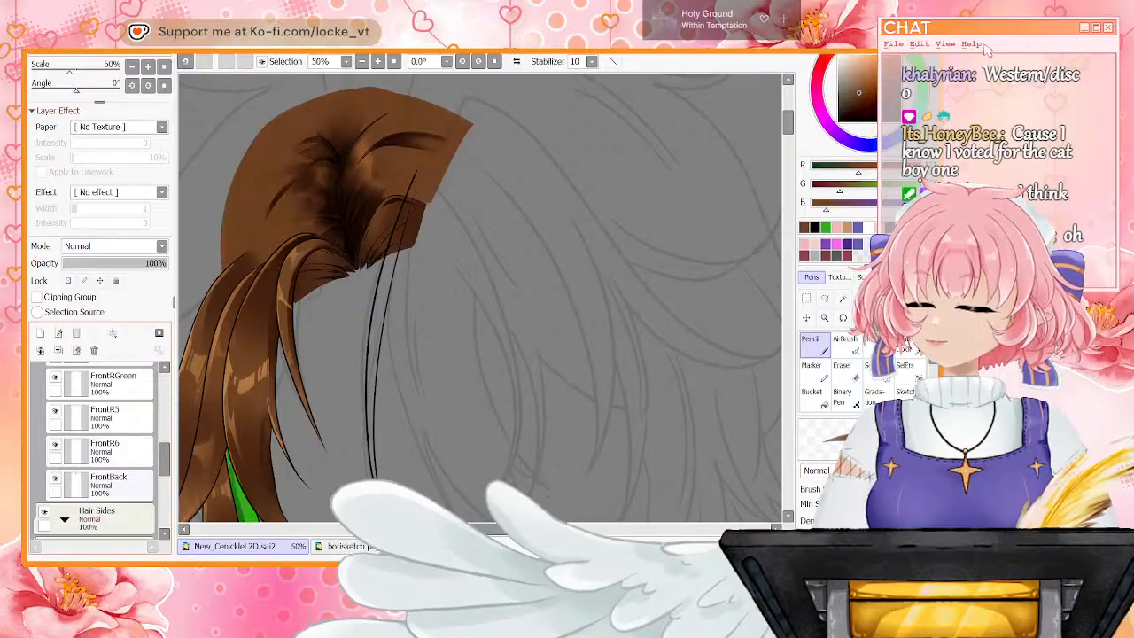
left_click(55, 477)
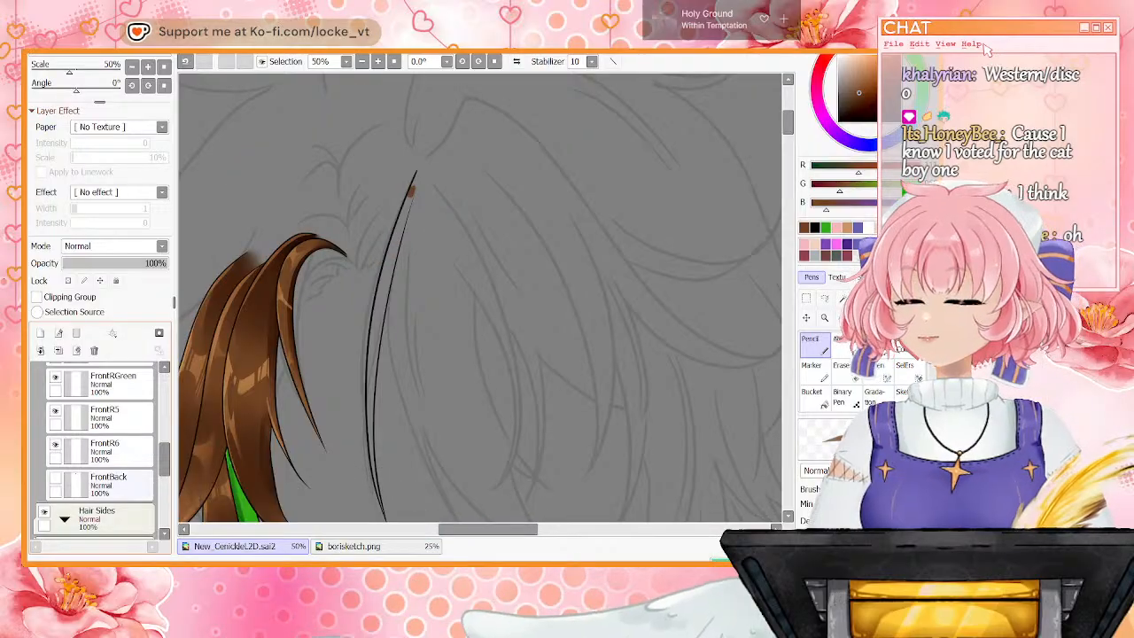
left_click_drag(165, 459, 165, 431)
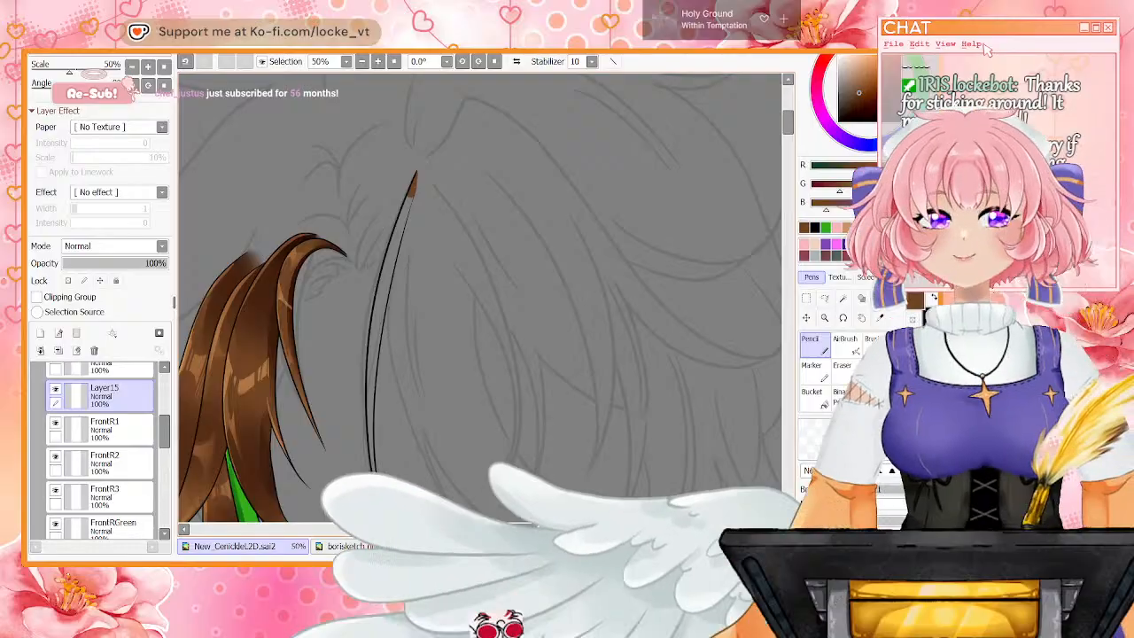
Switch to the Bucket tool and hide the Layer6 hair sketch
key("g")
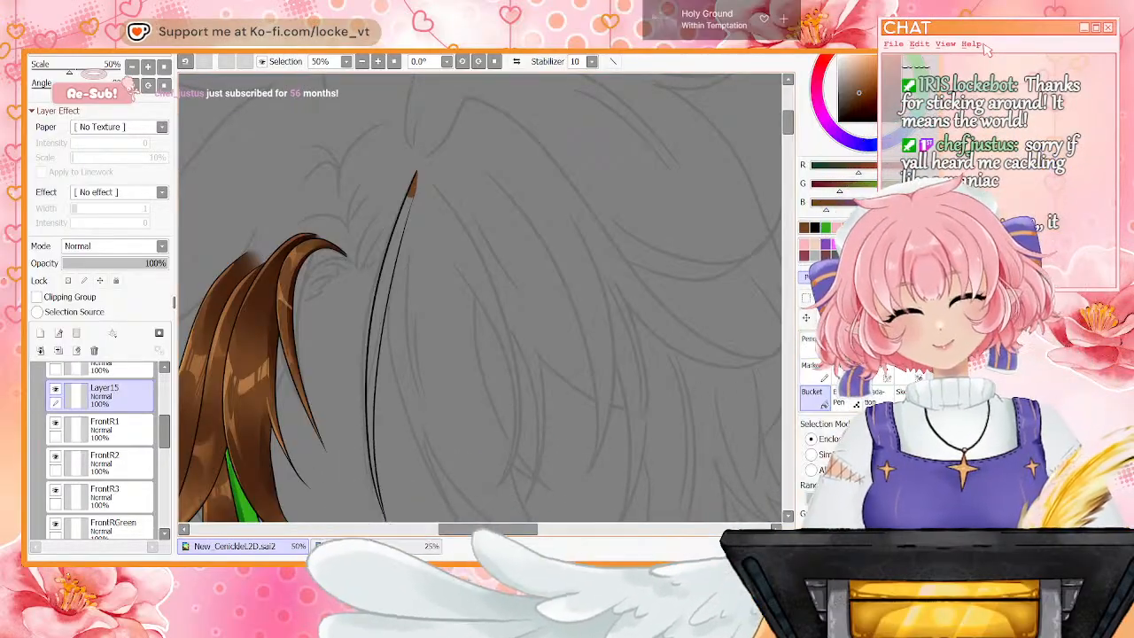
key("Page_Down")
key("Page_Down")
left_click_drag(165, 432, 165, 388)
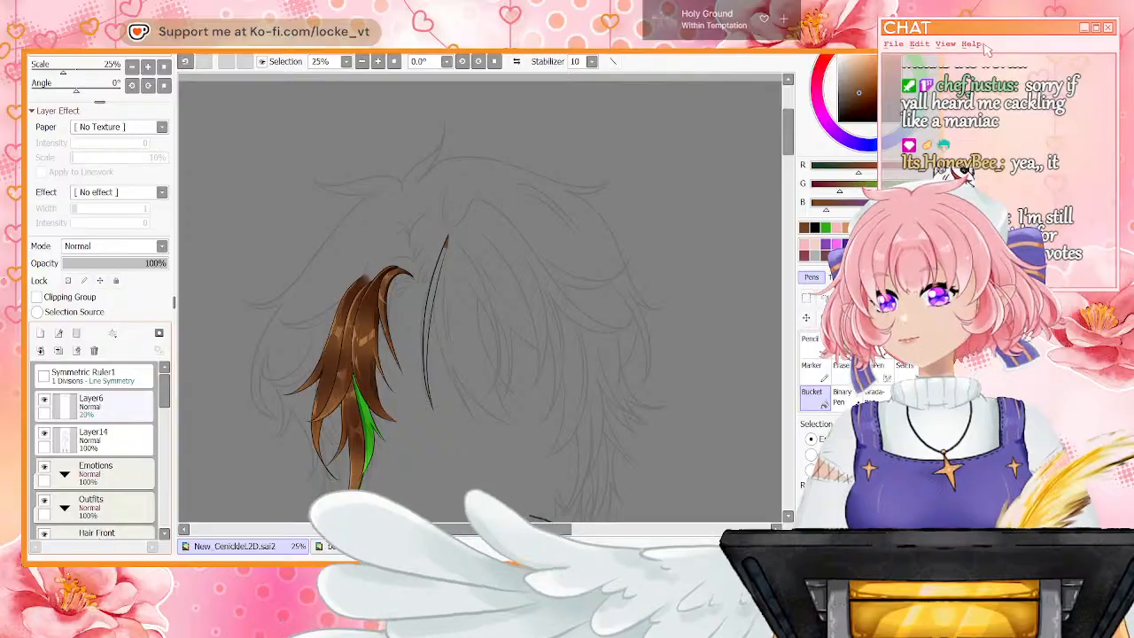
left_click(44, 399)
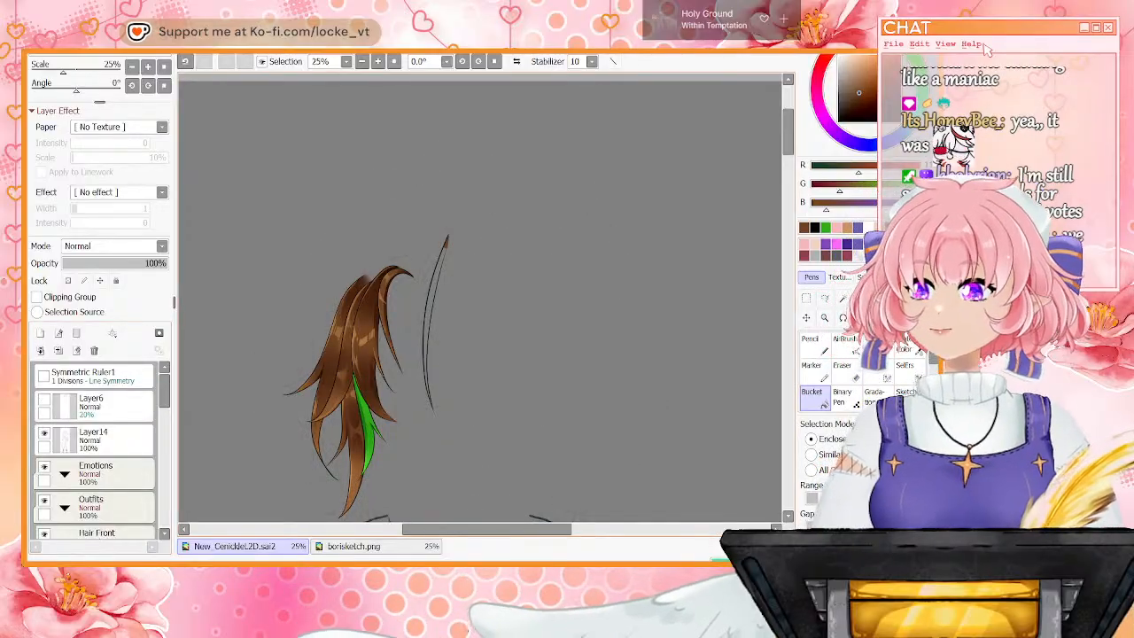
Fill the new strand with brown on Layer15, hide Layer14, and check the strand's tips with the Pencil for unfilled gaps
left_click(427, 332)
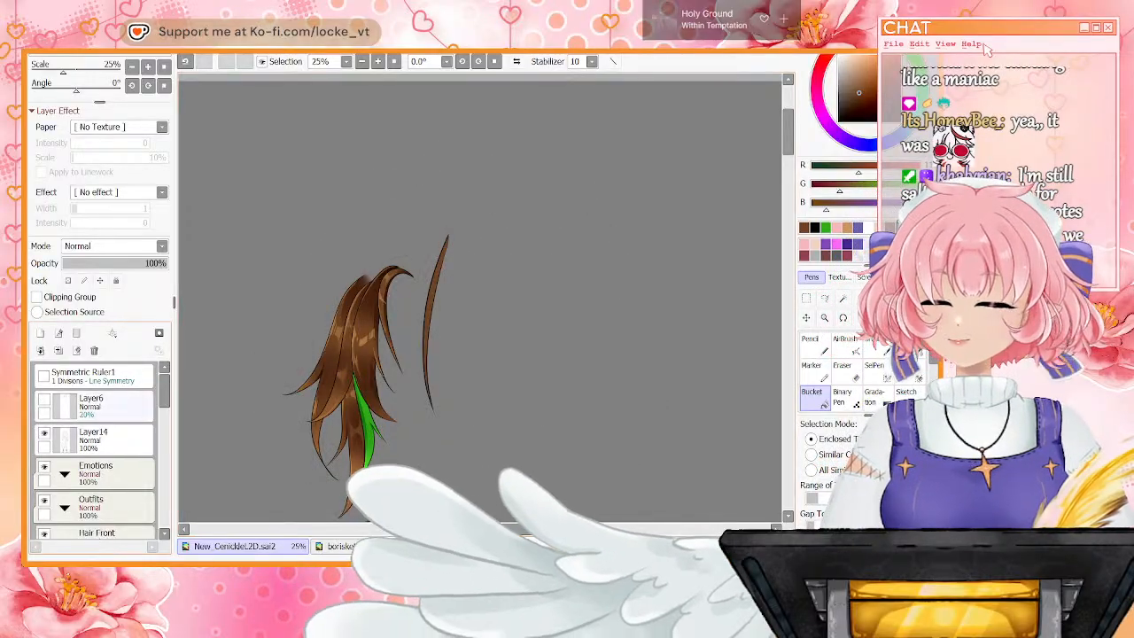
left_click(44, 433)
left_click_drag(165, 390, 165, 425)
key("Page_Up")
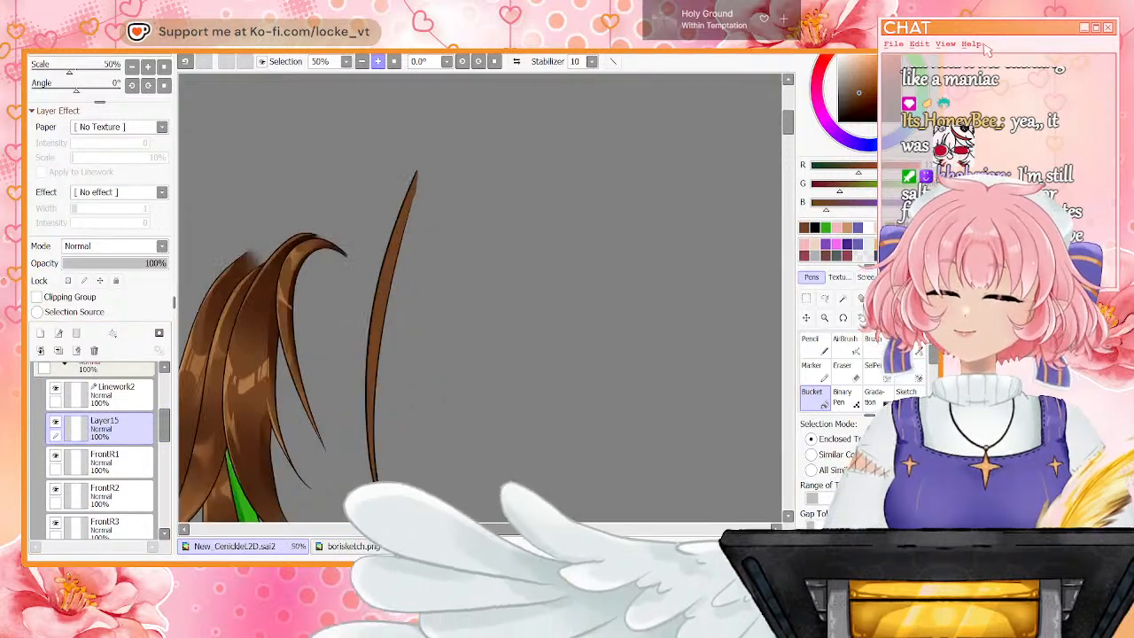
left_click_drag(787, 123, 787, 128)
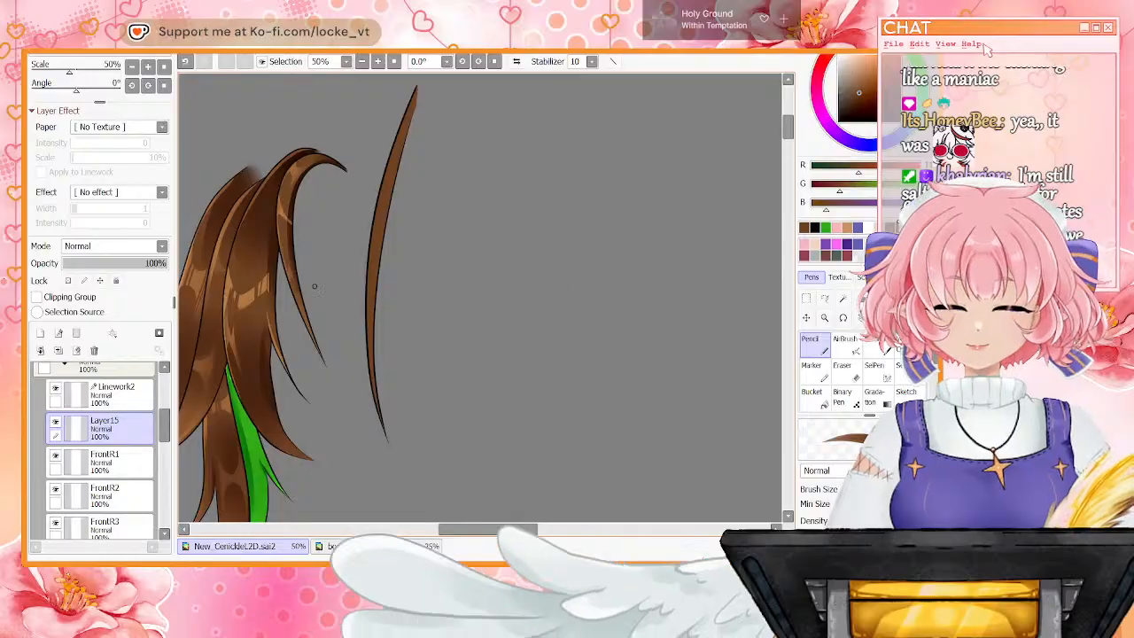
key("Page_Up")
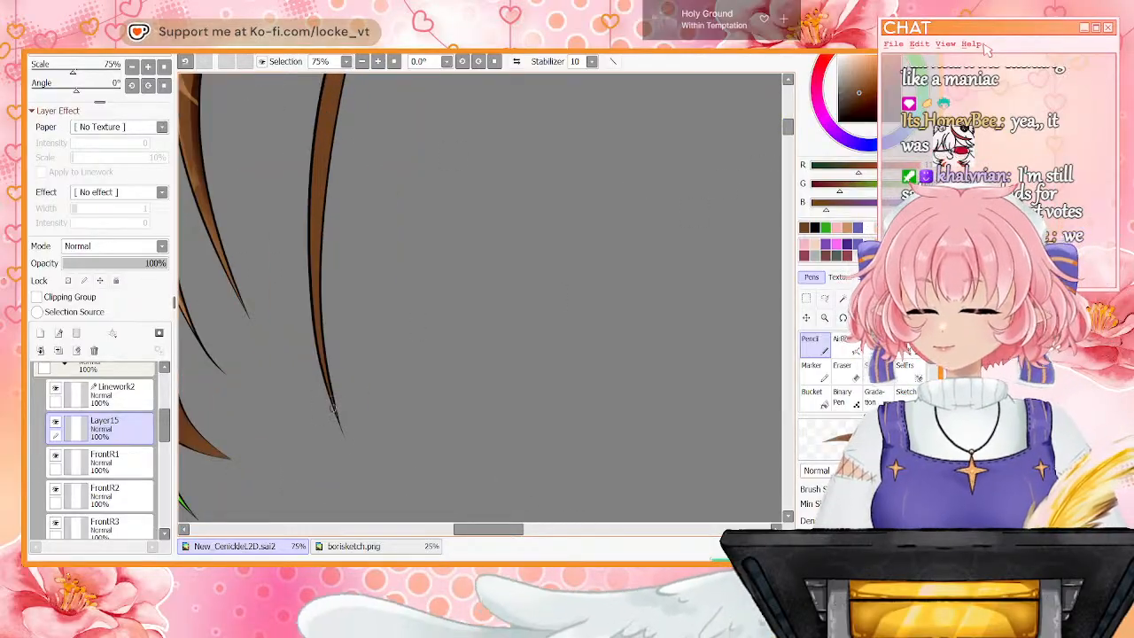
left_click_drag(787, 126, 787, 116)
key("v")
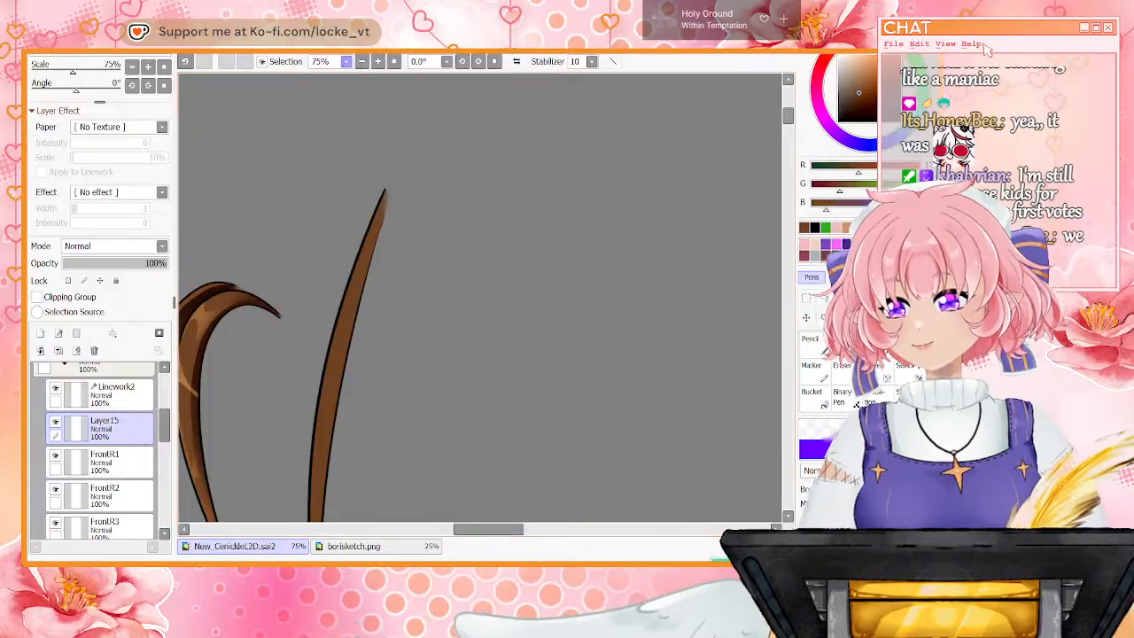
Add a clipped Multiply layer above Layer15 and shade the strand on it with the brush, redoing the first attempt
key("minus")
key("minus")
scroll(747, 176, "down", 3)
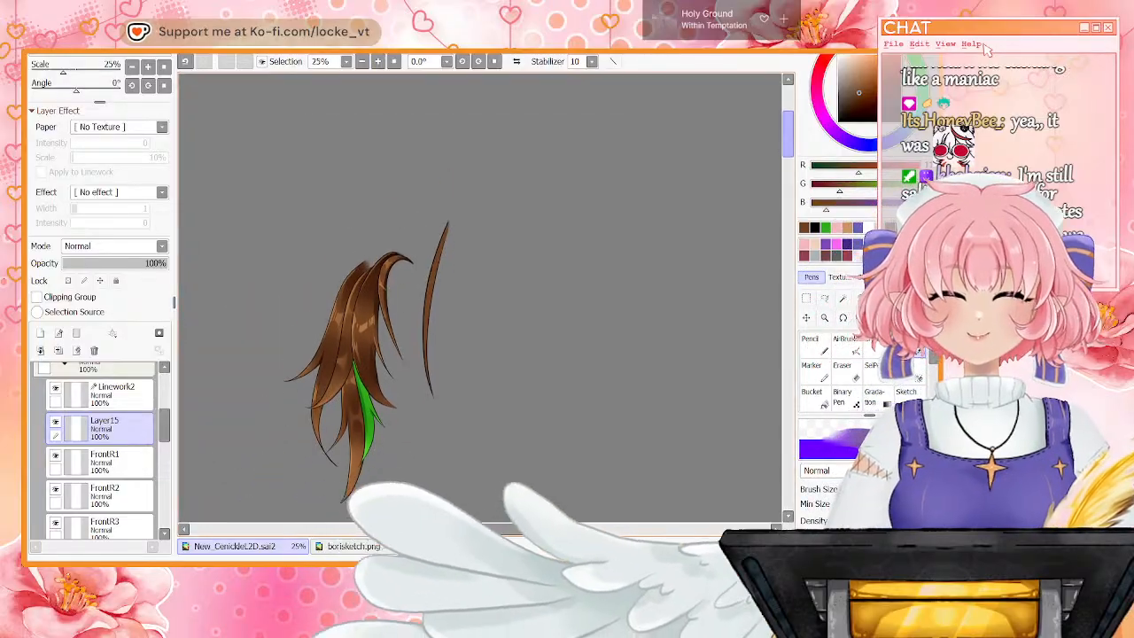
left_click(40, 333)
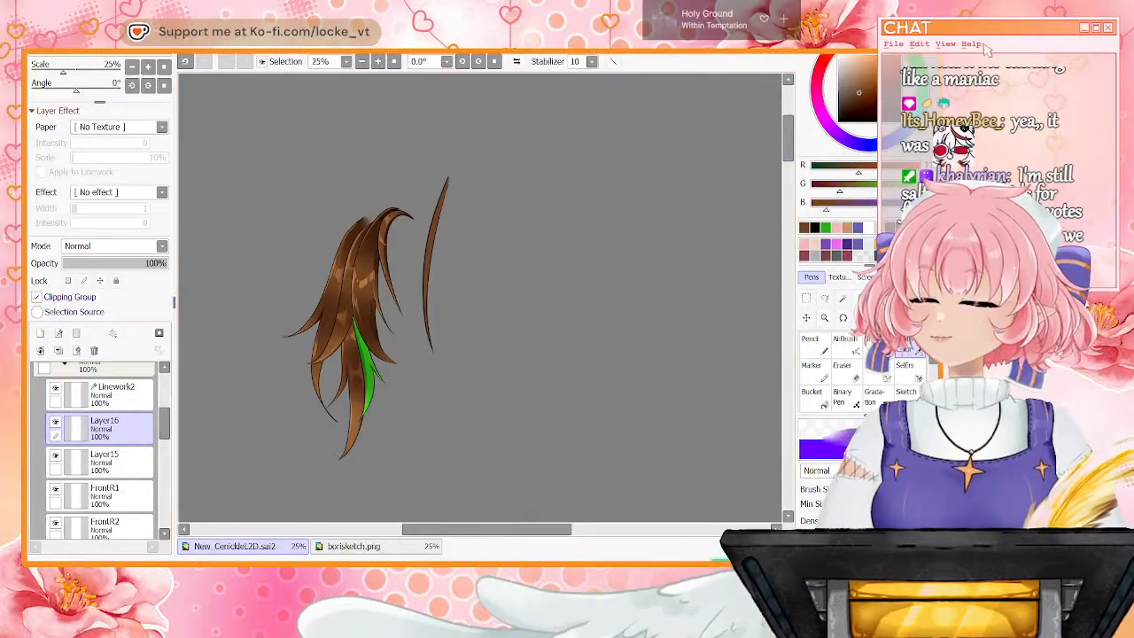
left_click(37, 296)
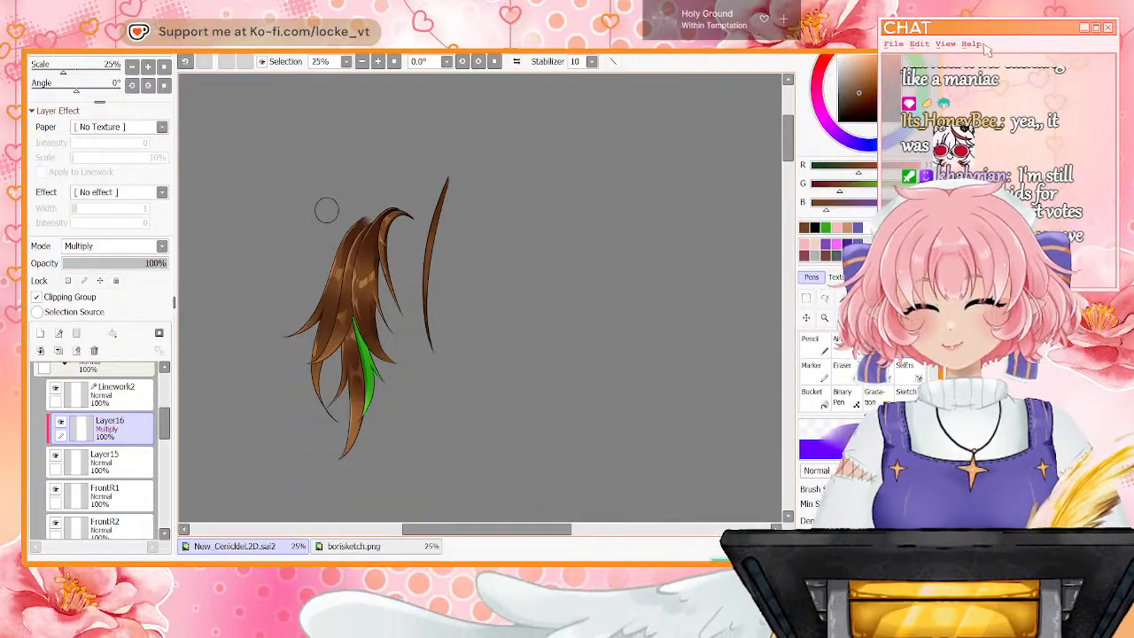
left_click(185, 61)
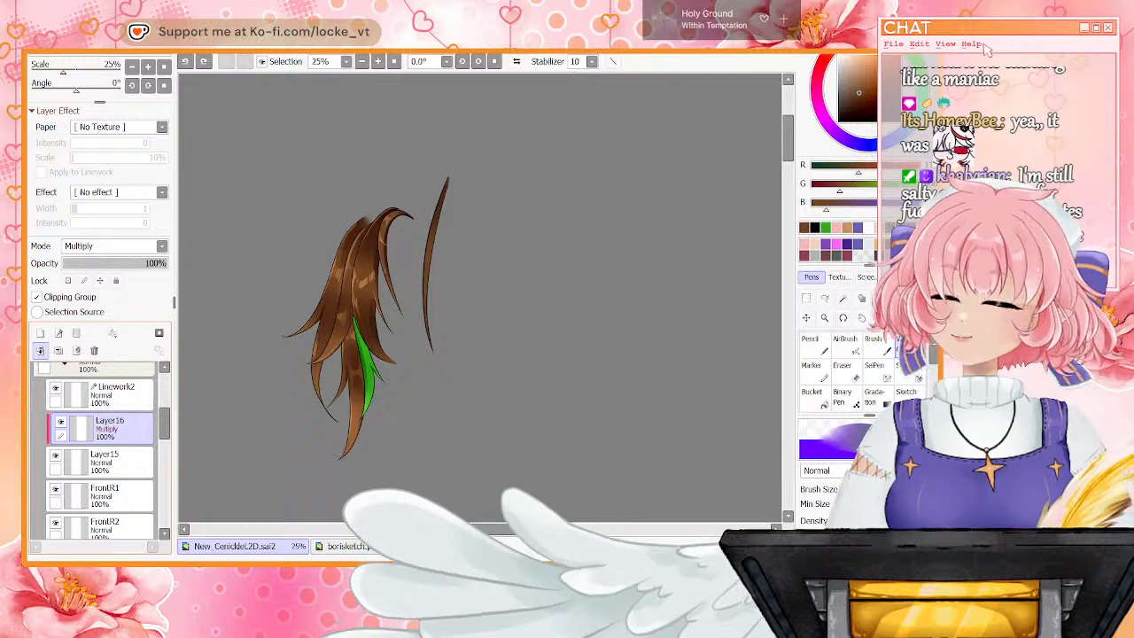
left_click_drag(440, 193, 431, 275)
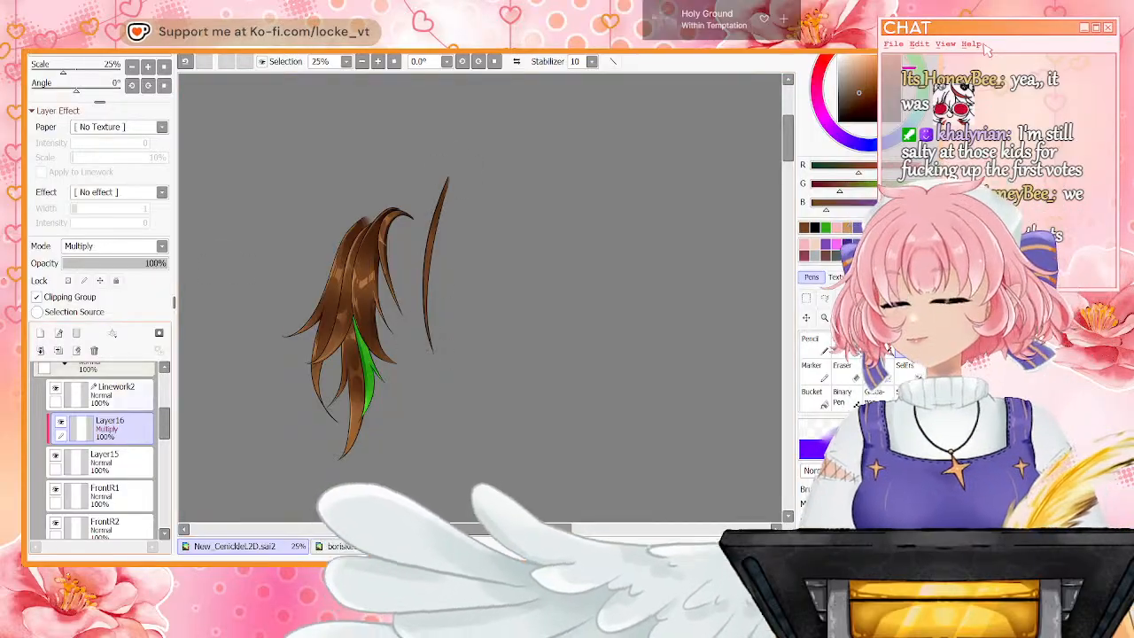
Set the clipped Layer16 above Layer15 to Screen mode at 100% opacity
left_click(116, 263)
left_click_drag(117, 263, 123, 263)
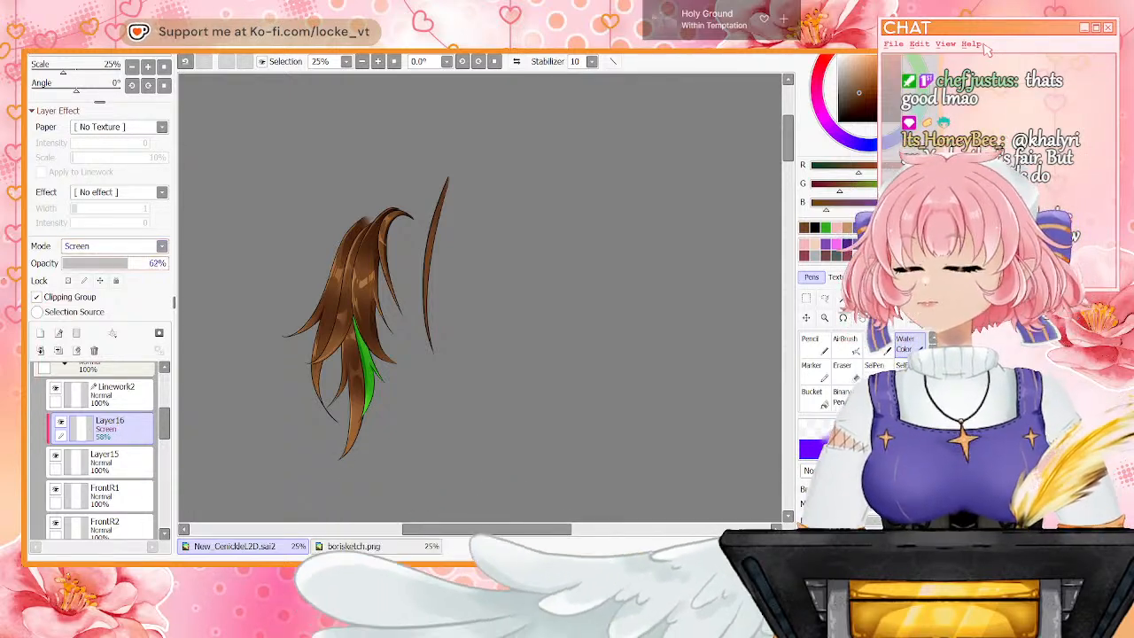
left_click_drag(120, 263, 168, 263)
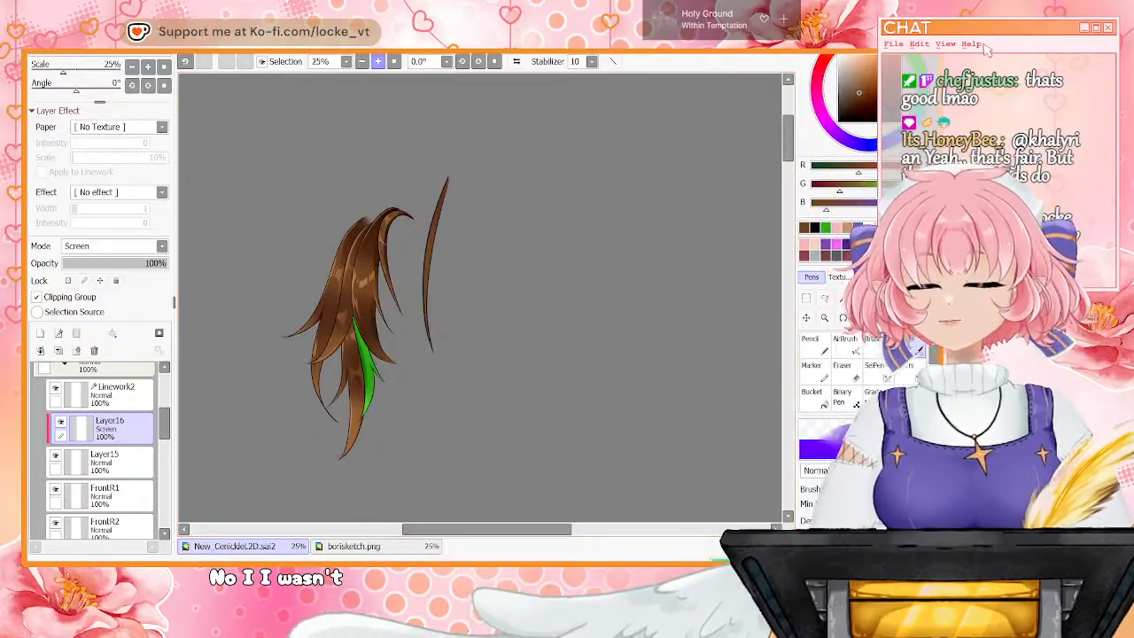
Paint a soft highlight across the strand's middle on Layer16 with the Water Color brush
left_click(378, 61)
left_click(378, 61)
left_click(378, 61)
left_click_drag(467, 529, 445, 529)
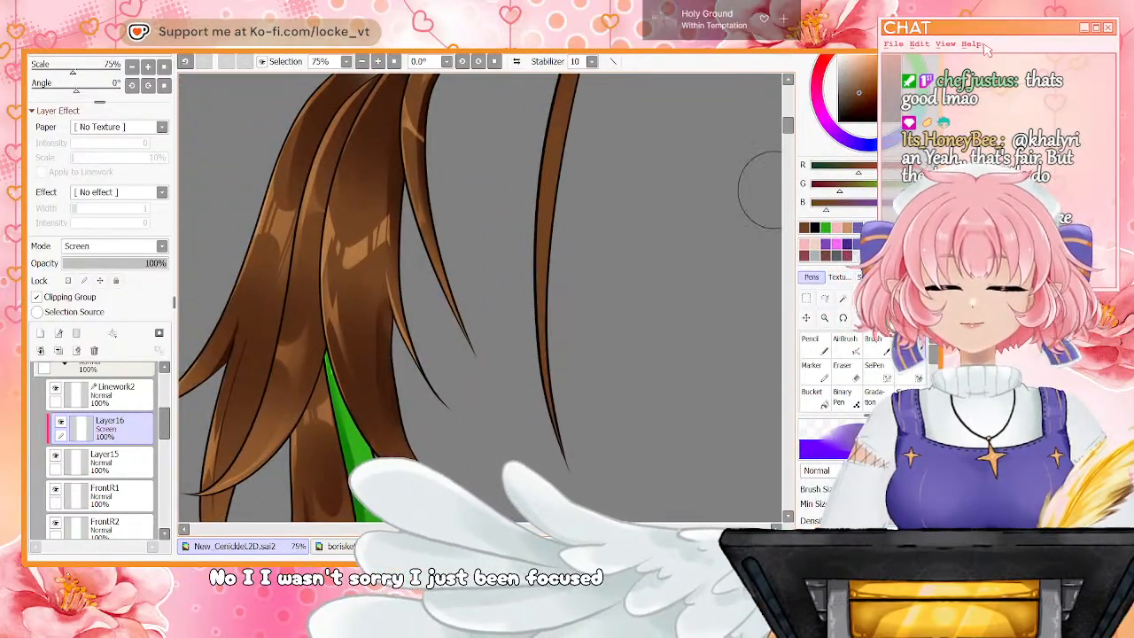
left_click_drag(787, 124, 787, 120)
left_click_drag(562, 244, 547, 367)
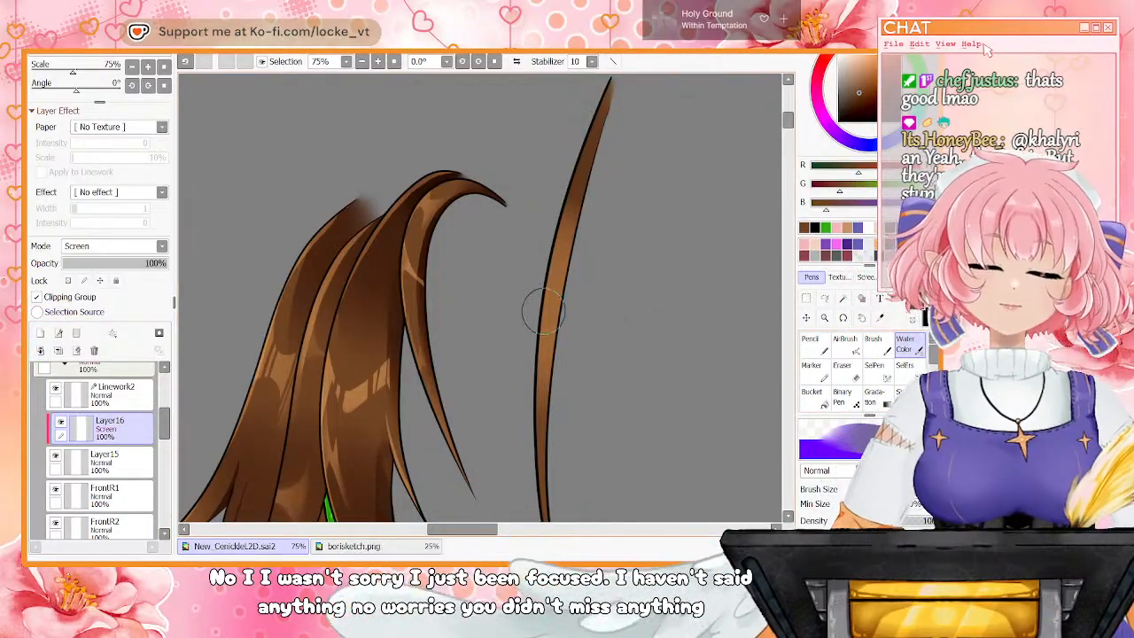
mouse_move(550, 272)
left_mouse_down()
mouse_move(530, 355)
mouse_move(557, 286)
mouse_move(548, 372)
left_mouse_up()
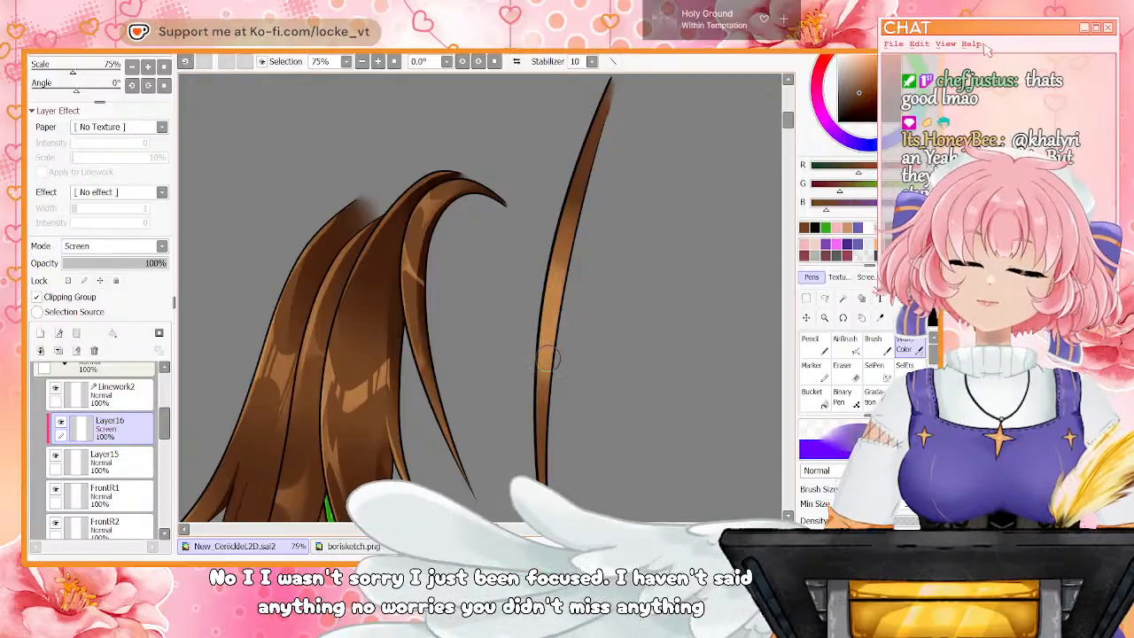
Shape the highlight's upper and lower ends with the Eraser and blend it with the Water Color brush
key("e")
left_click_drag(563, 248, 556, 288)
left_click_drag(539, 379, 550, 330)
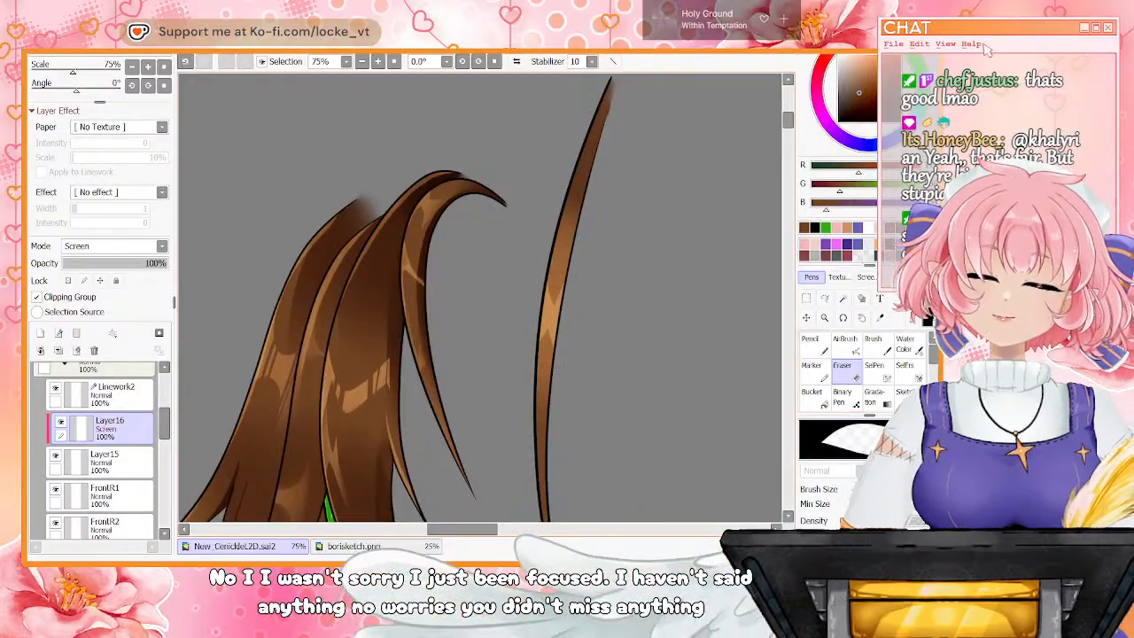
key("c")
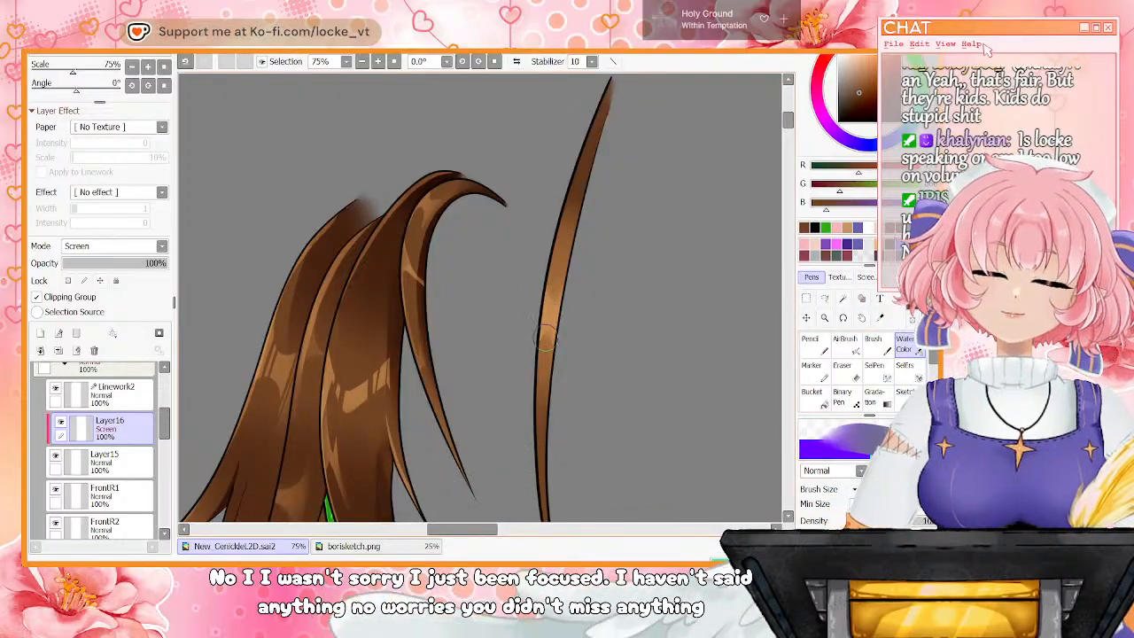
key("e")
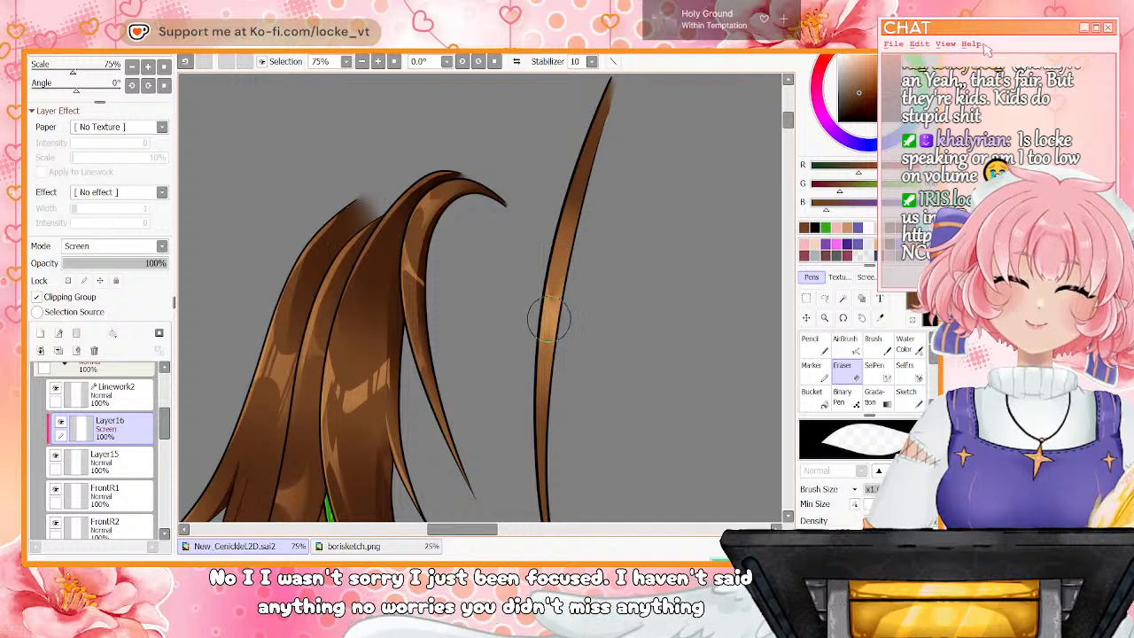
Check the strand at a smaller scale and merge its highlight and linework layers into Layer15
key("ctrl+minus")
key("ctrl+minus")
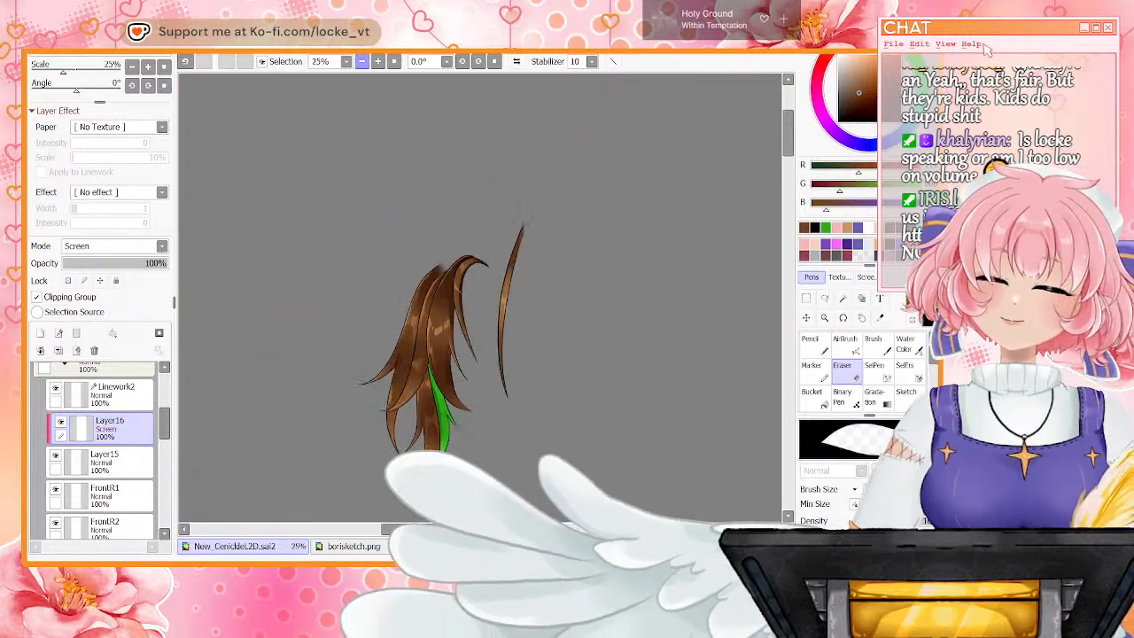
key("ctrl+plus")
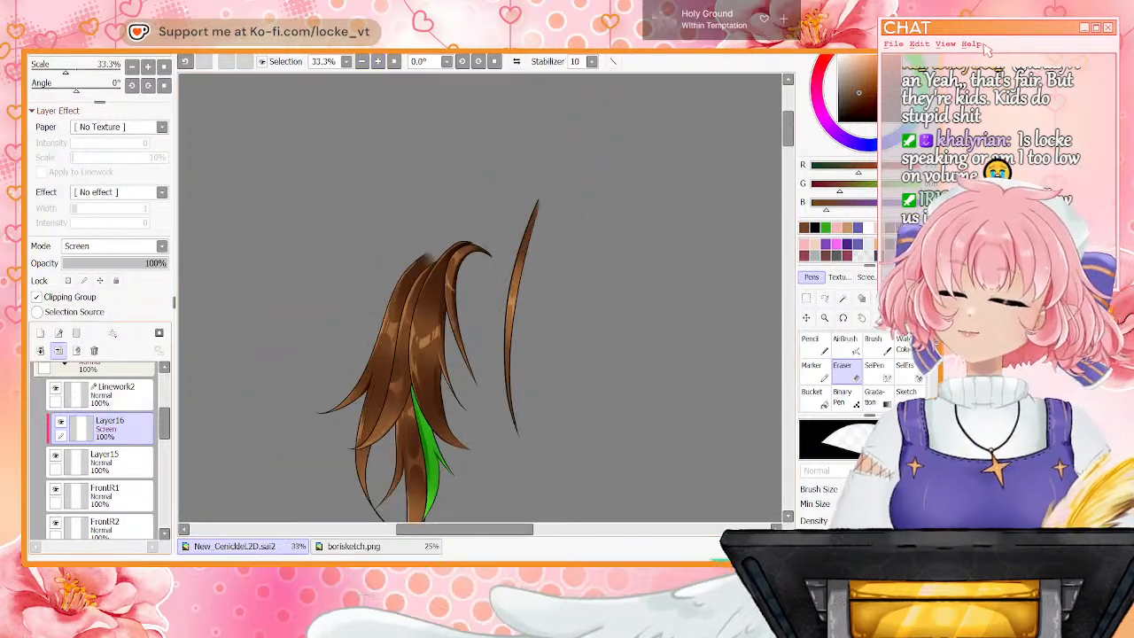
key("ctrl+e")
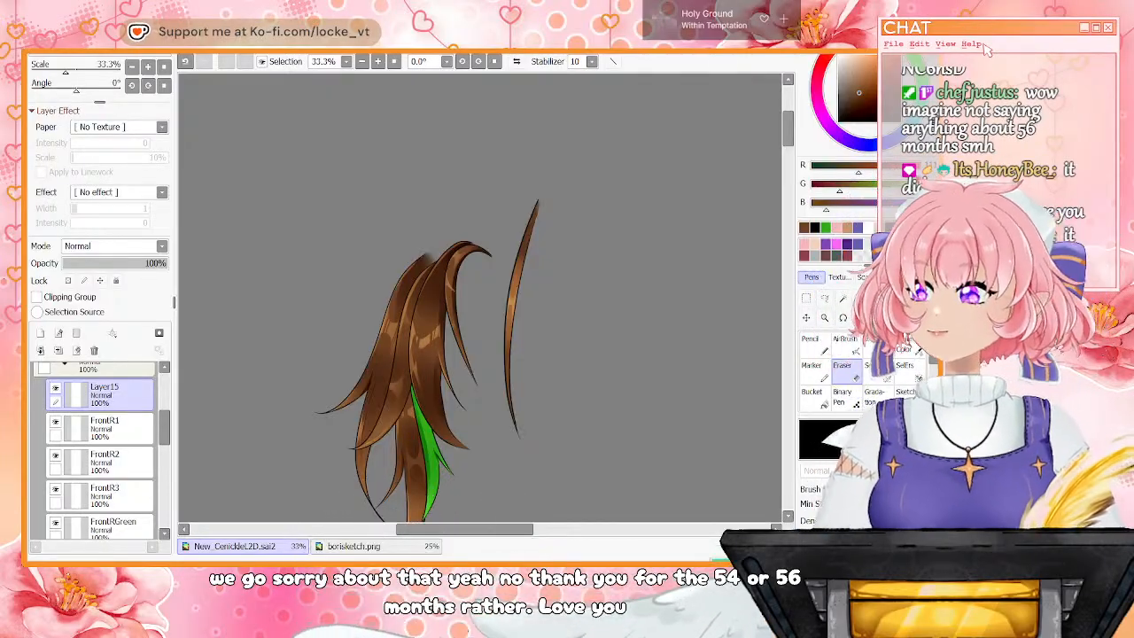
Show the Layer6 hair sketch and add a normal layer and a linework layer directly above FrontR1
left_click_drag(164, 427, 165, 394)
left_click(44, 385)
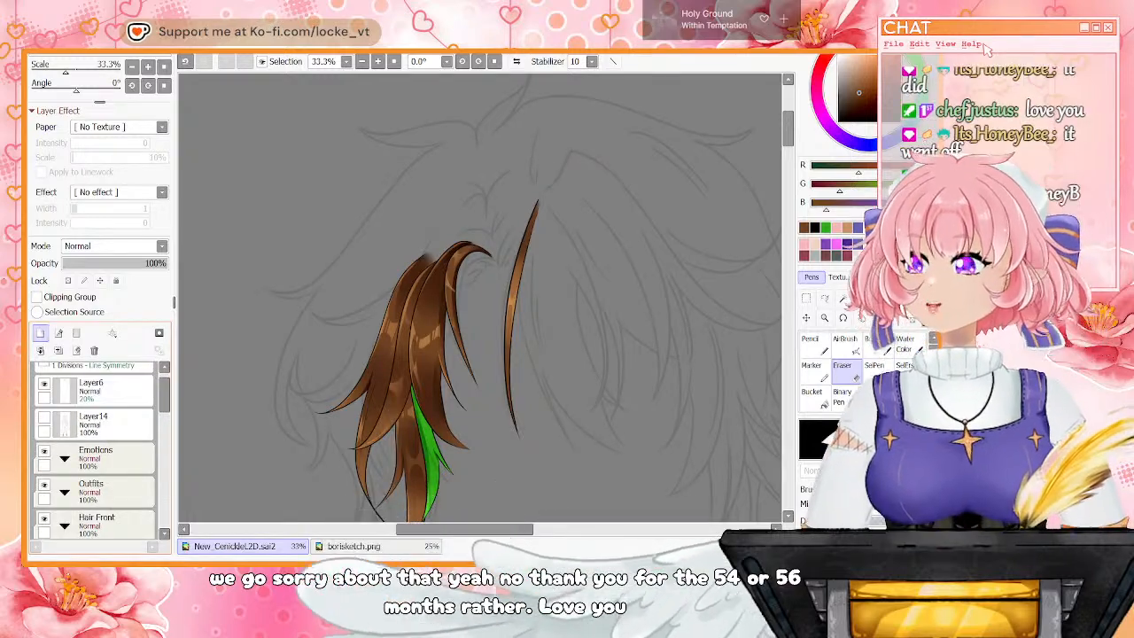
left_click_drag(165, 395, 165, 425)
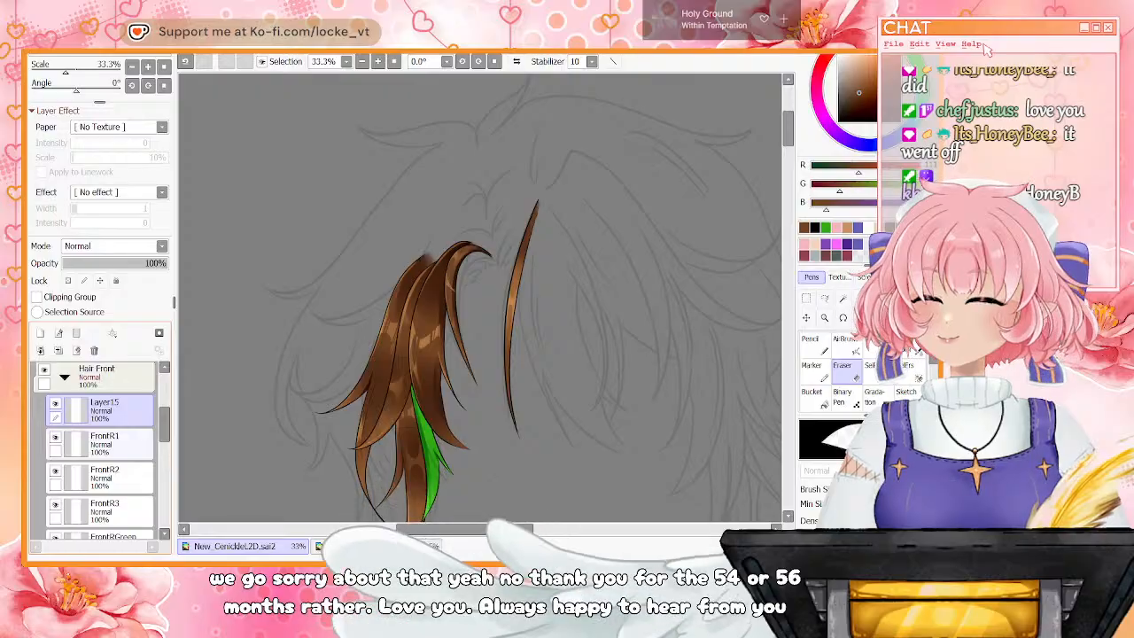
left_click(120, 444)
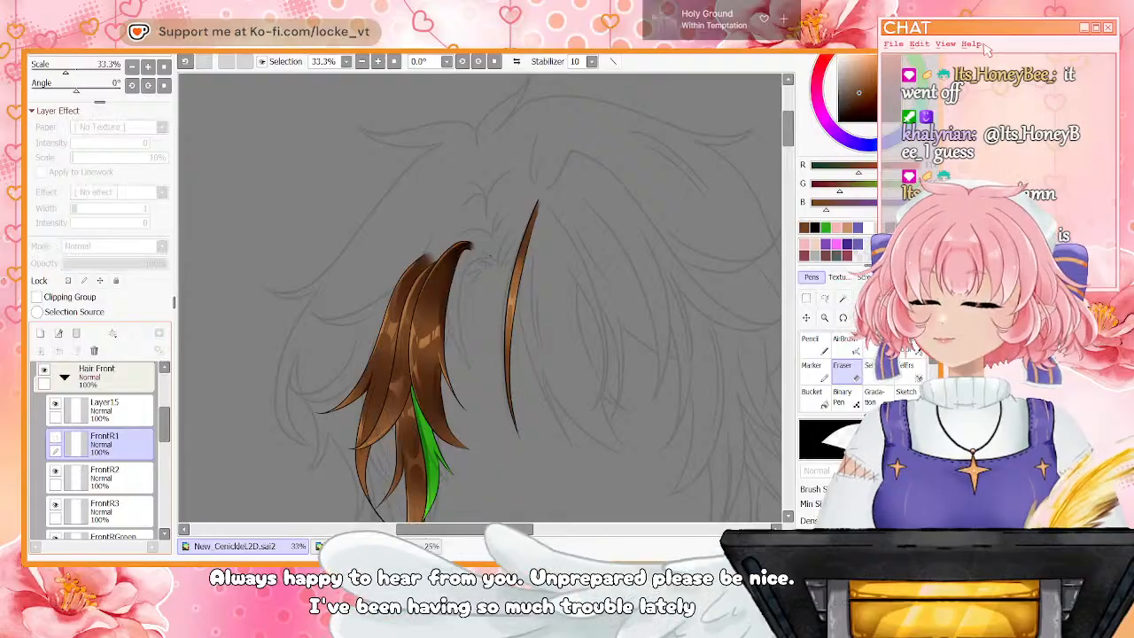
left_click(40, 333)
left_click(59, 333)
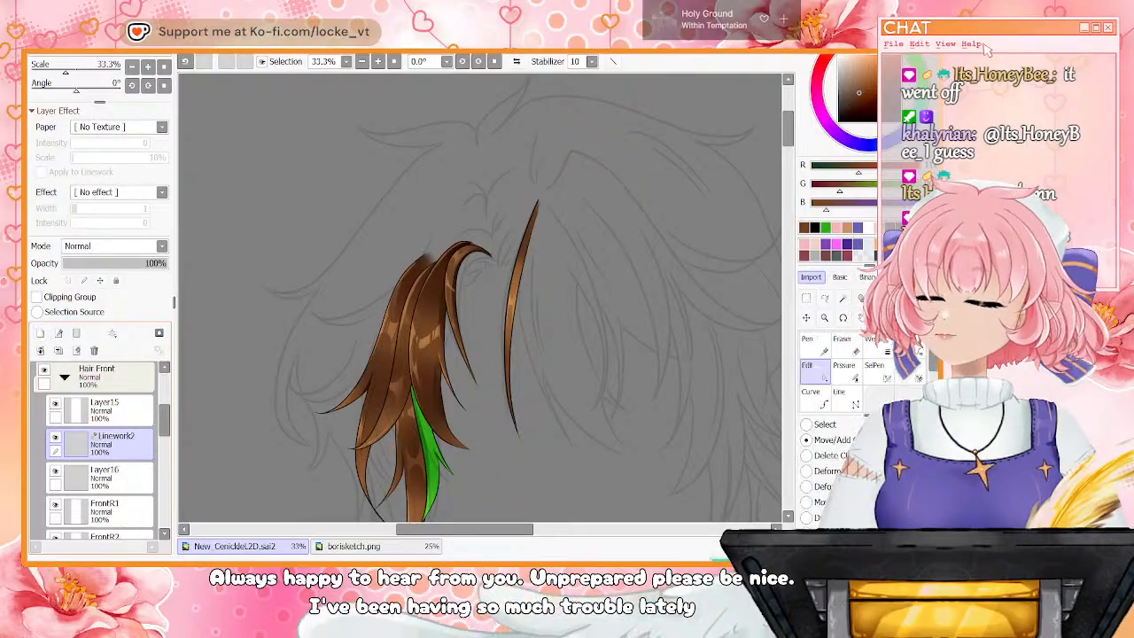
Draw two black Pen curves for the next strand beside the finished thin one on Linework2, redoing the shorter inner curve
left_click(814, 228)
left_click(814, 344)
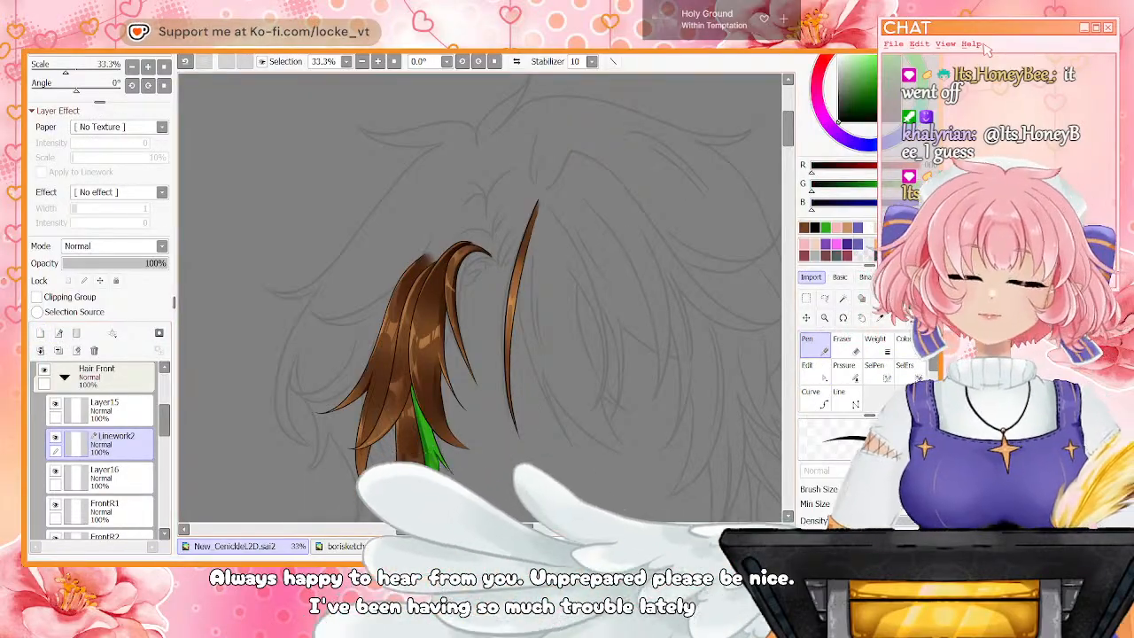
key("Page_Up")
key("Down")
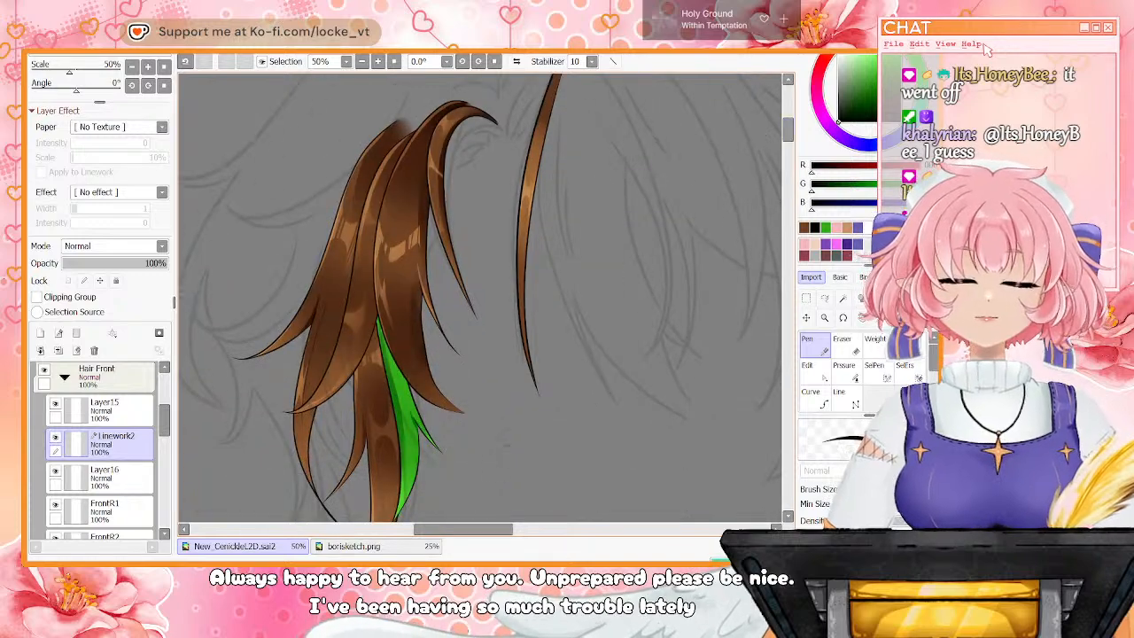
key("Right")
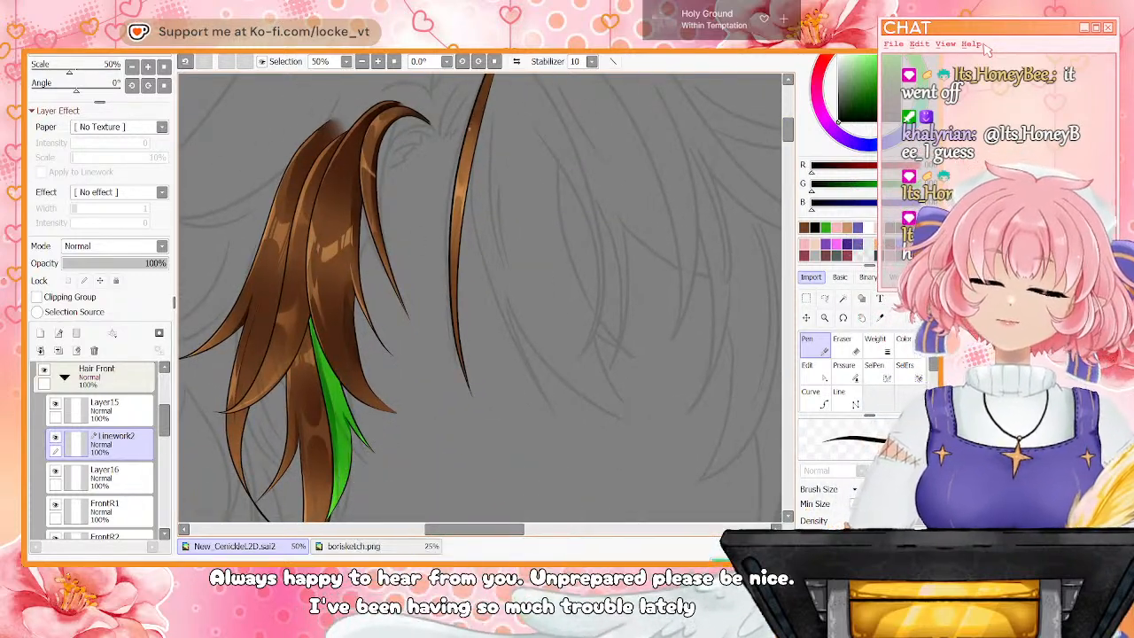
left_click_drag(470, 174, 543, 405)
left_click_drag(507, 293, 530, 381)
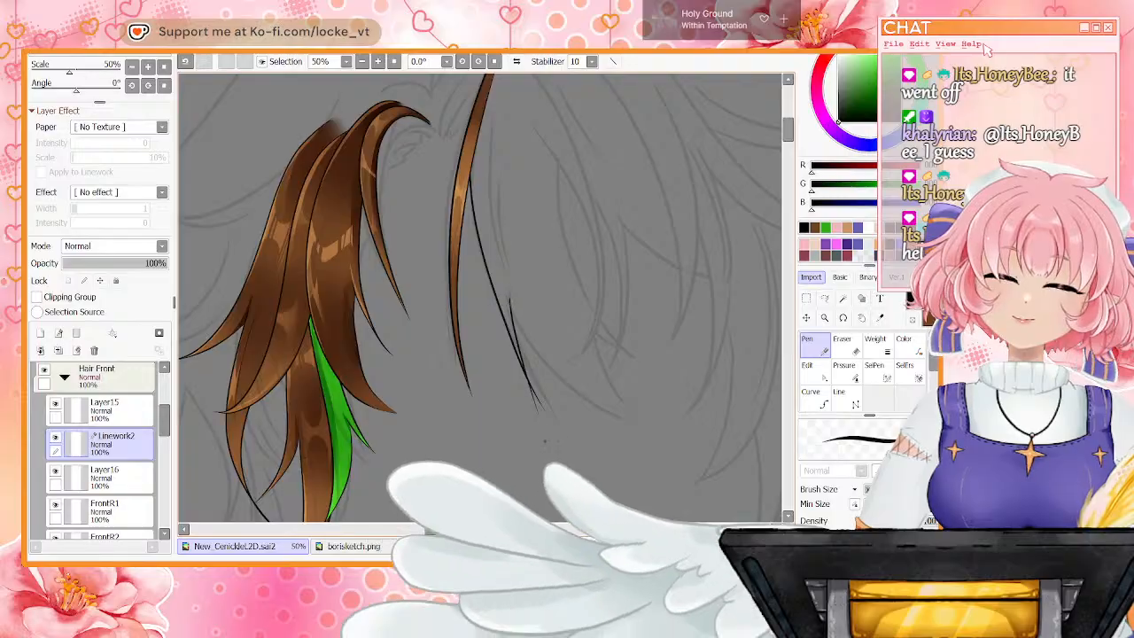
key("ctrl+z")
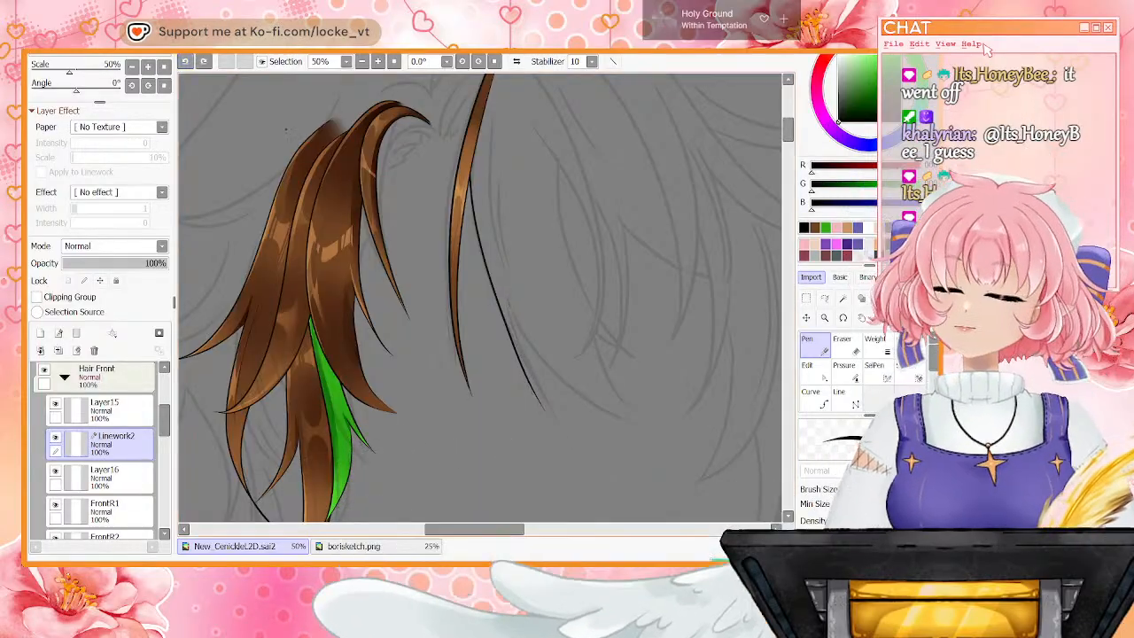
key("ctrl+y")
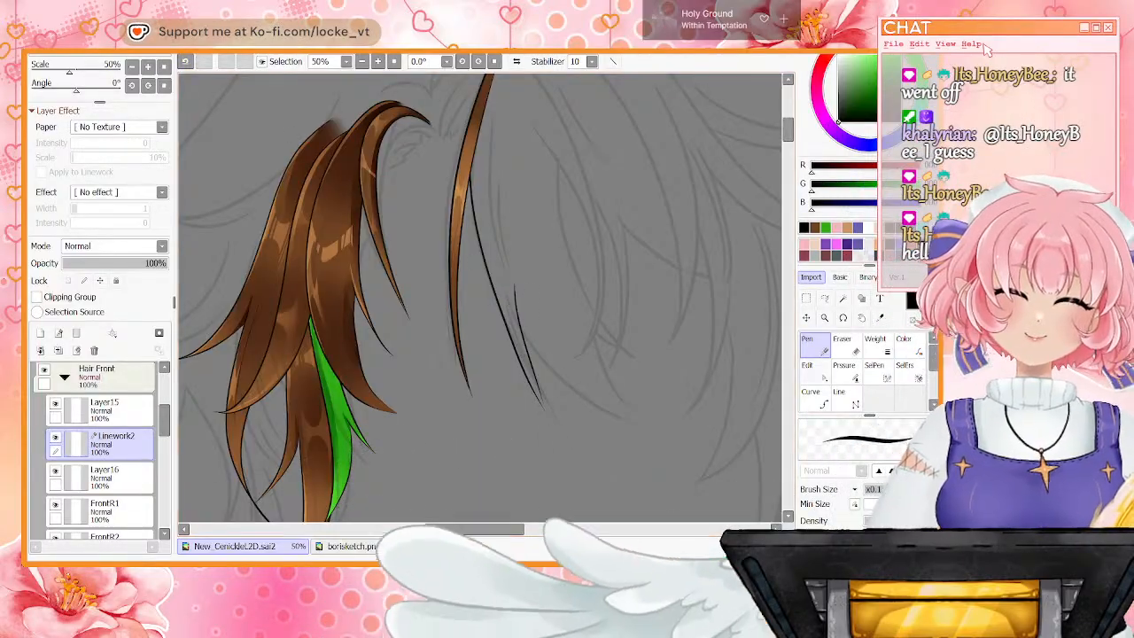
Move the control points at the new strand's lower tip so both curves end slightly further down in one point
key("ctrl")
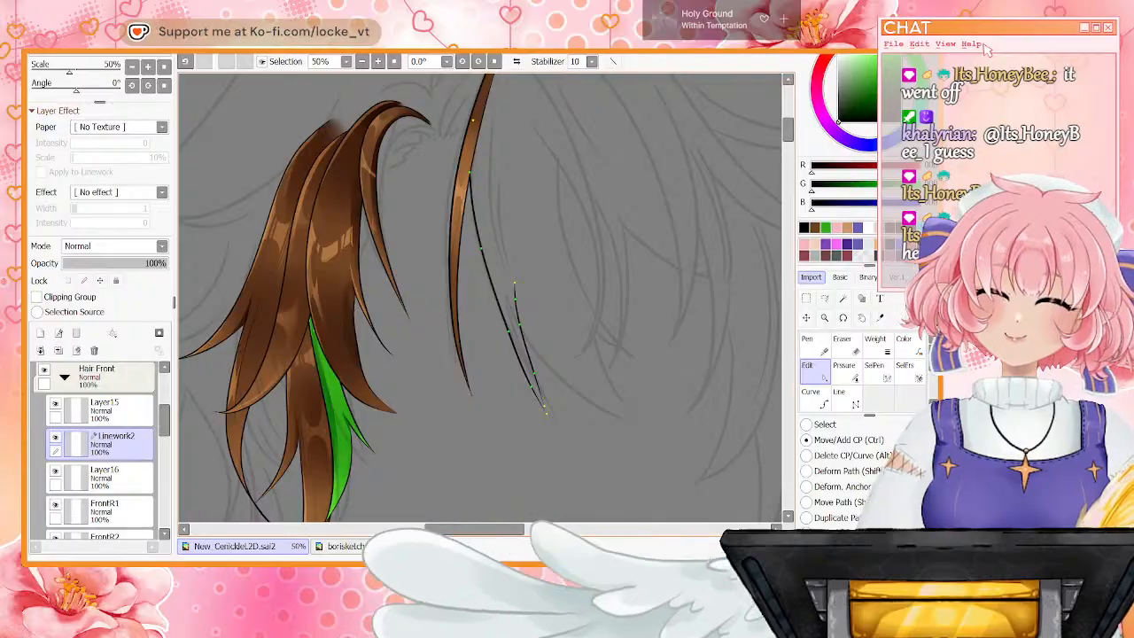
key("ctrl+plus")
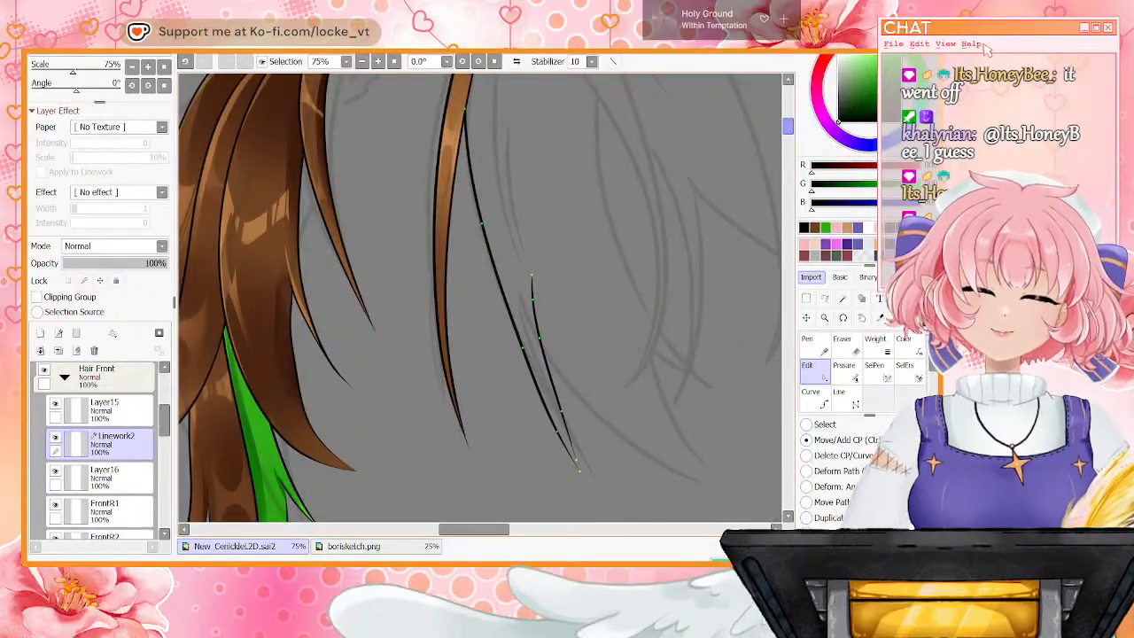
scroll(480, 298, "down", 2)
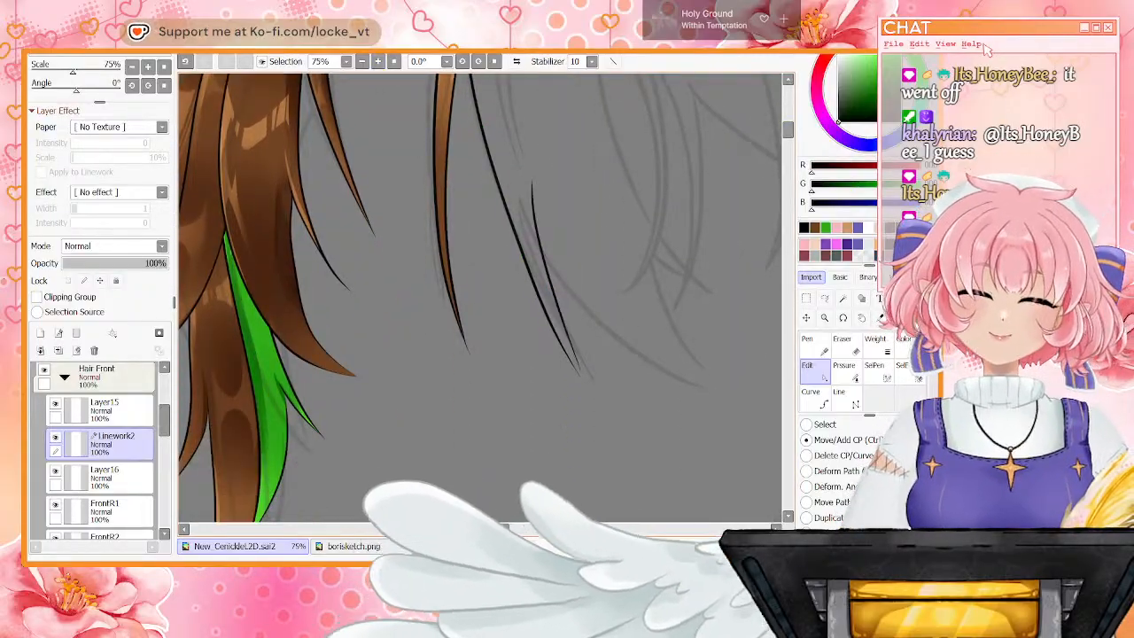
left_click_drag(579, 371, 586, 381)
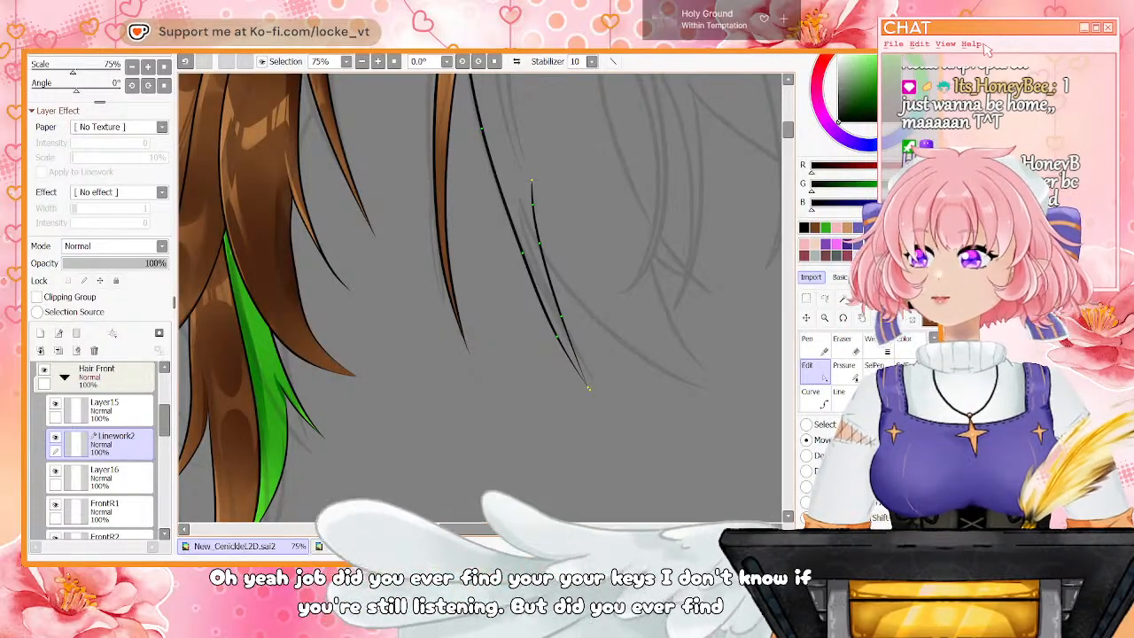
Draw the lower edge and a second pointed tip of the strand on Linework2, plus short inner detail strokes near both tips
left_click_drag(475, 529, 484, 528)
scroll(478, 296, "up", 2)
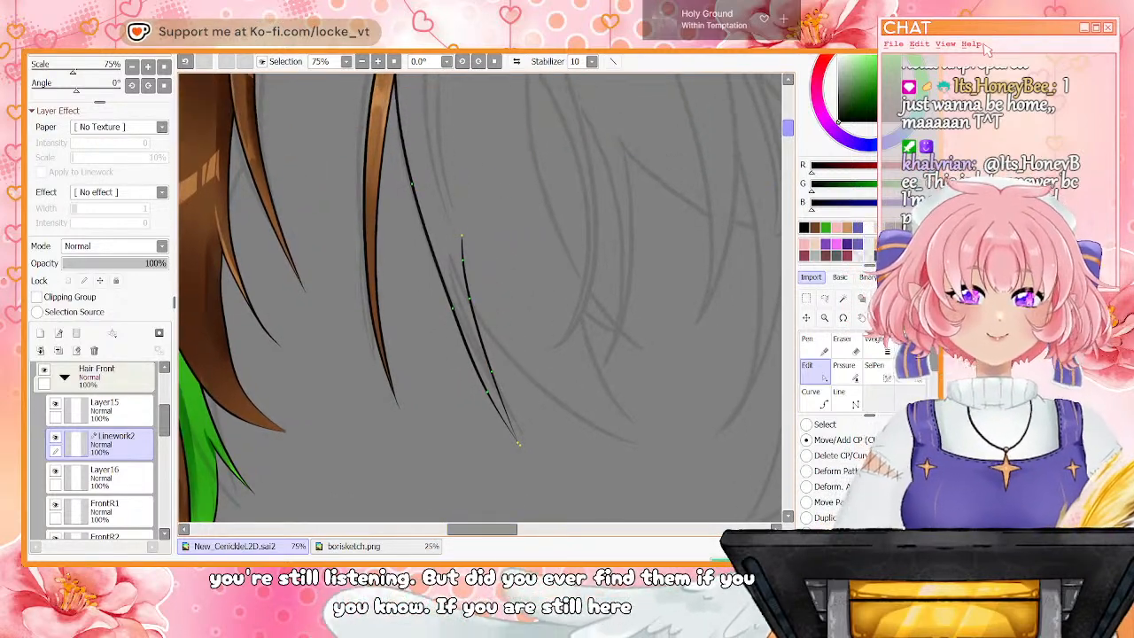
key("n")
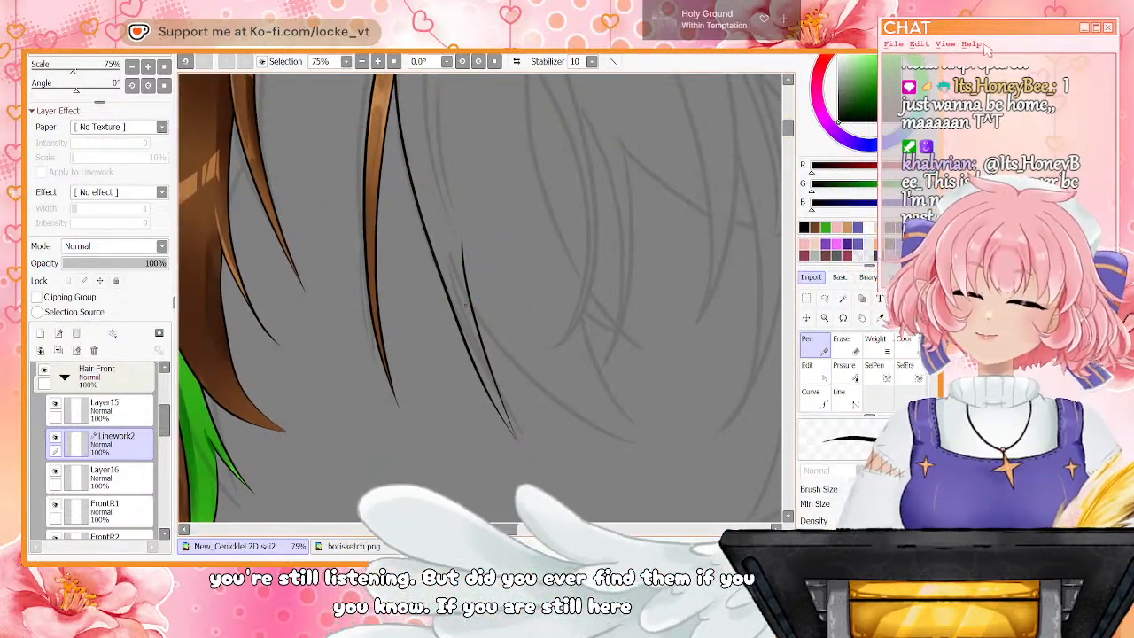
left_click_drag(472, 311, 634, 437)
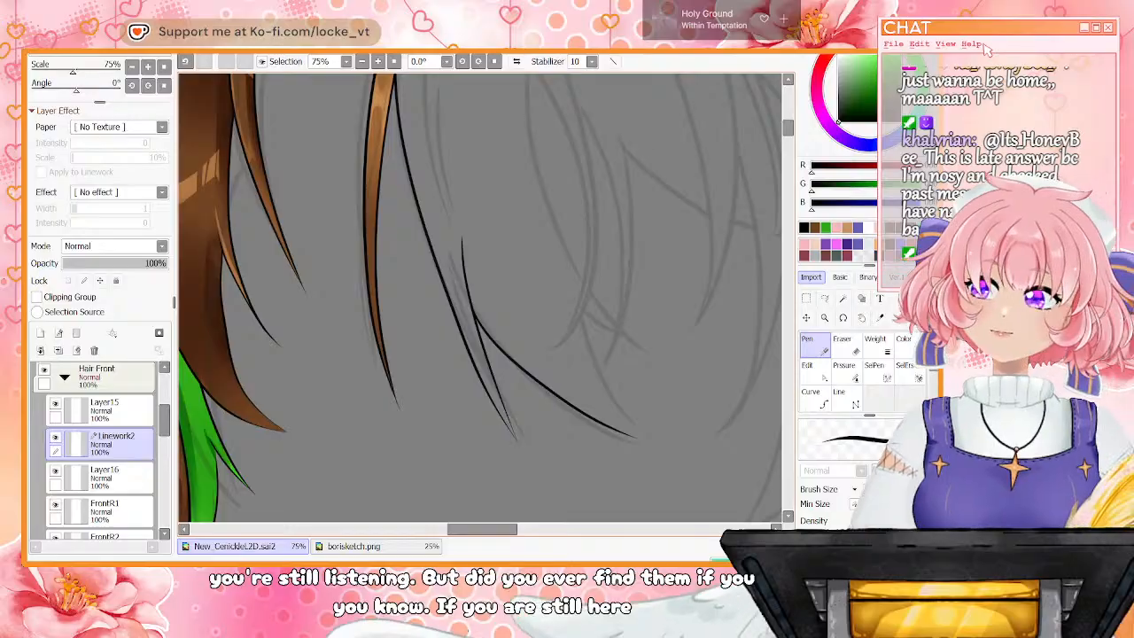
mouse_move(464, 248)
left_mouse_down()
mouse_move(502, 323)
mouse_move(580, 388)
left_mouse_up()
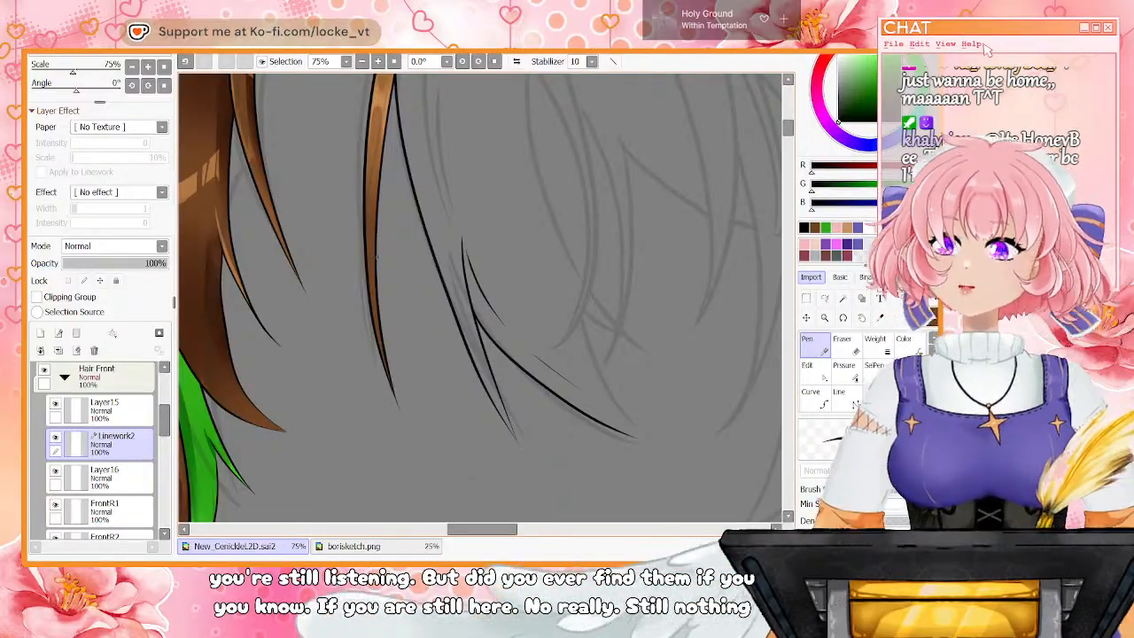
left_click_drag(580, 308, 647, 433)
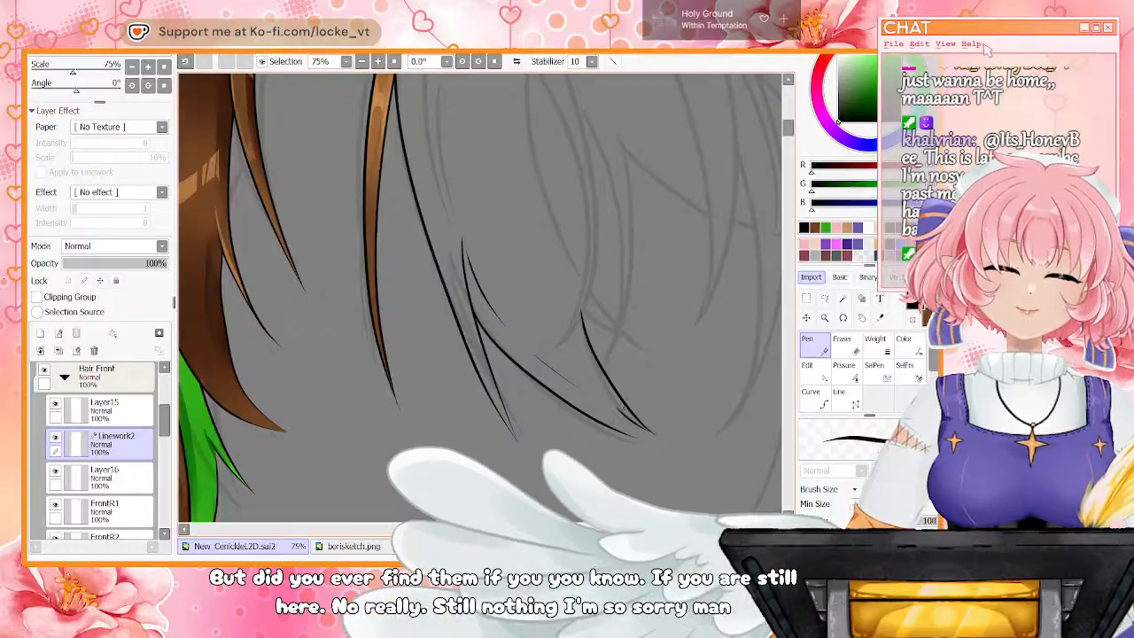
key("ctrl")
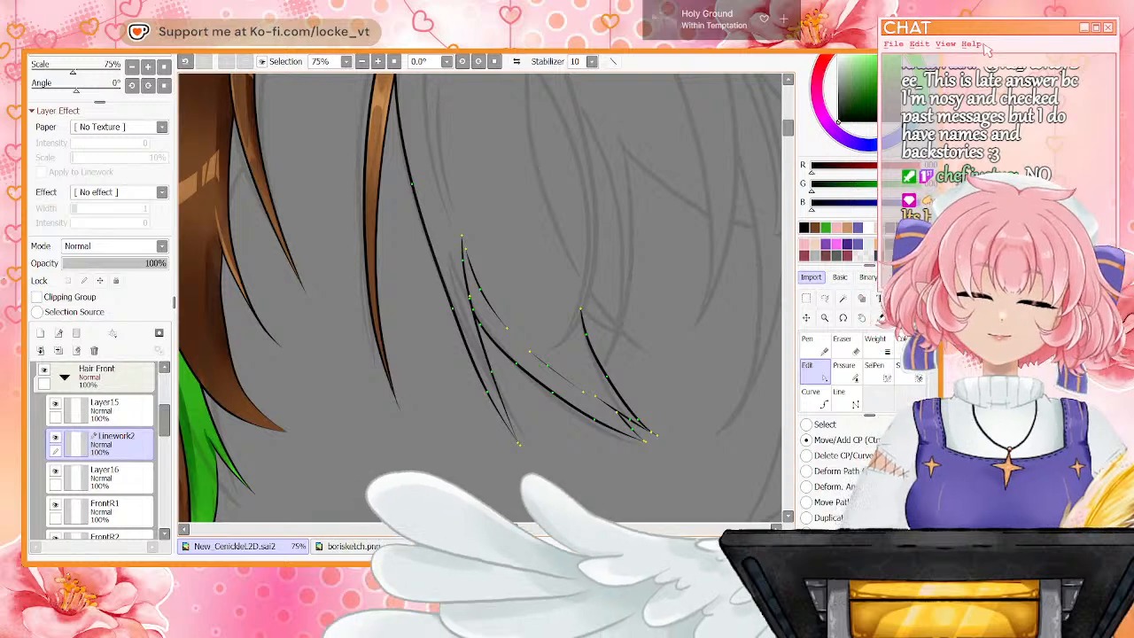
Draw the strand's long outer curve ending in a third, hooked tip, join the tip's lines and add an inner stroke above it
scroll(483, 297, "up", 4)
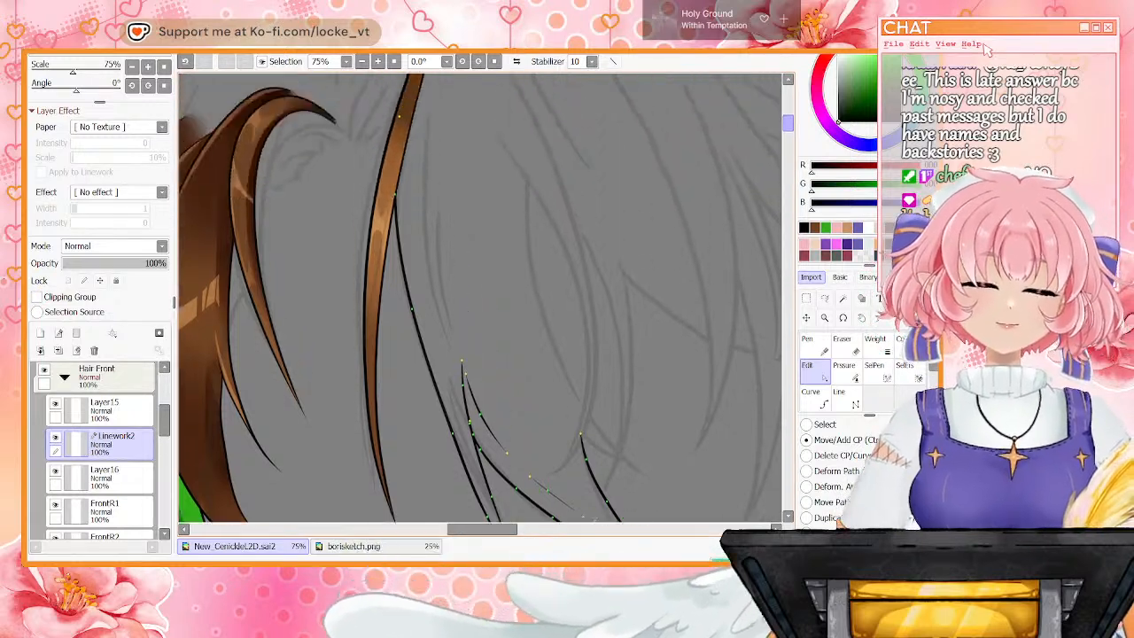
scroll(483, 298, "down", 3)
left_click(815, 345)
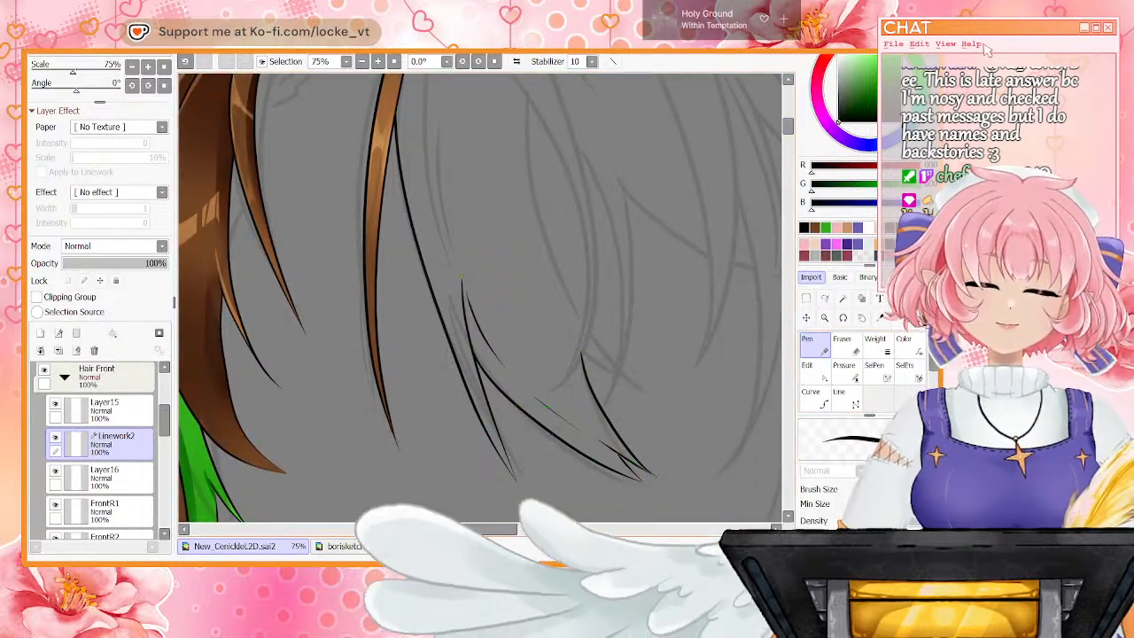
mouse_move(529, 81)
left_mouse_down()
mouse_move(528, 144)
mouse_move(669, 383)
left_mouse_up()
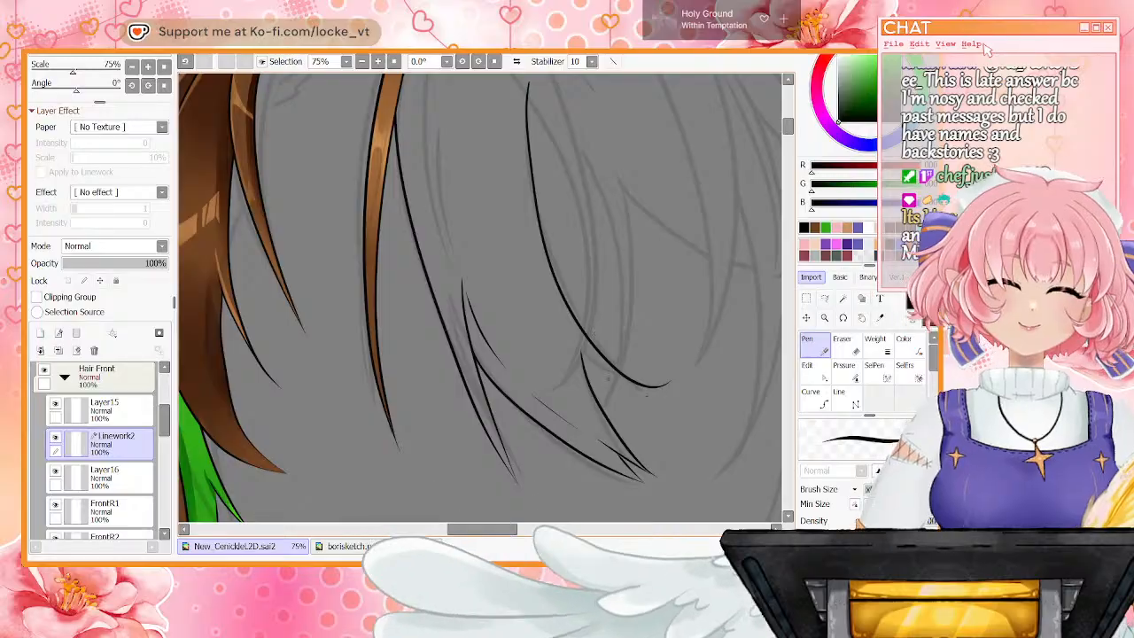
key("ctrl")
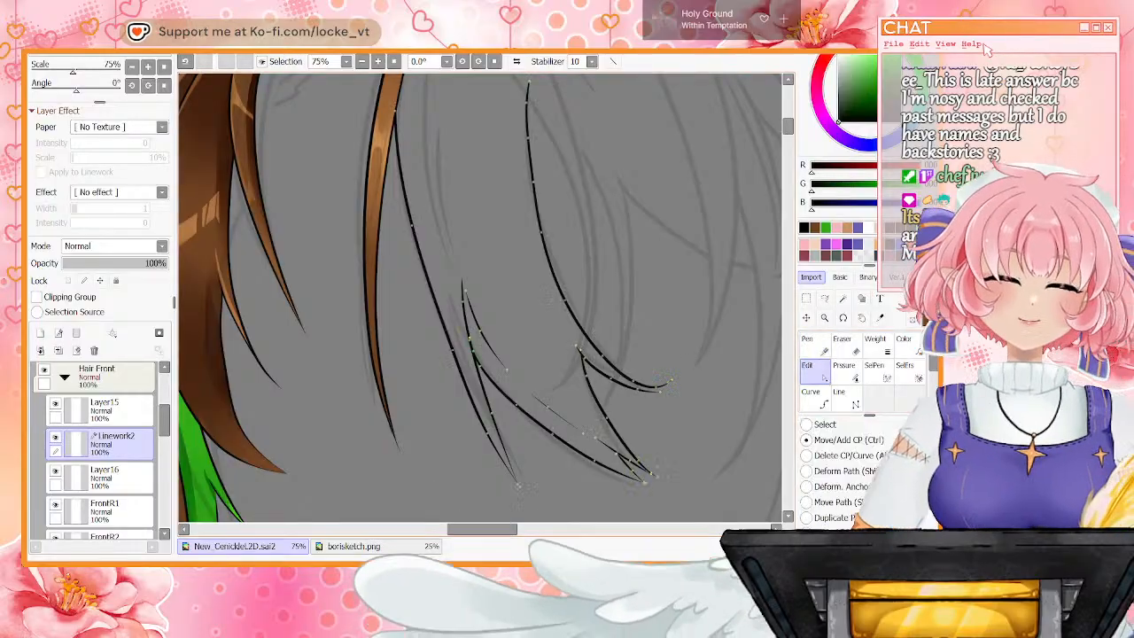
left_click_drag(658, 390, 665, 384)
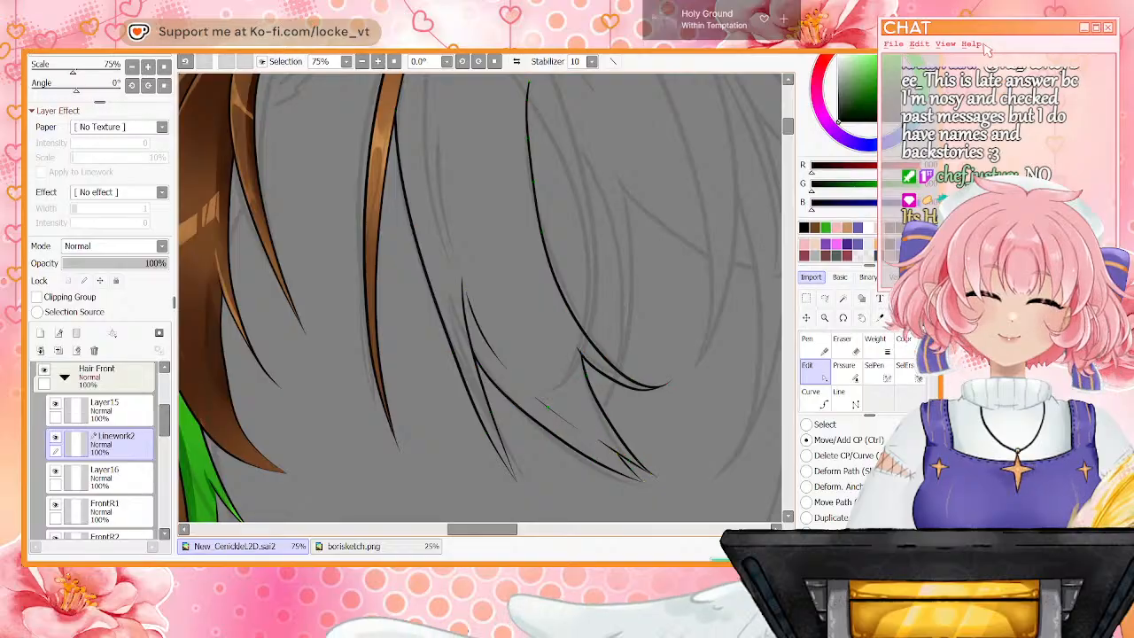
left_click_drag(576, 345, 530, 268)
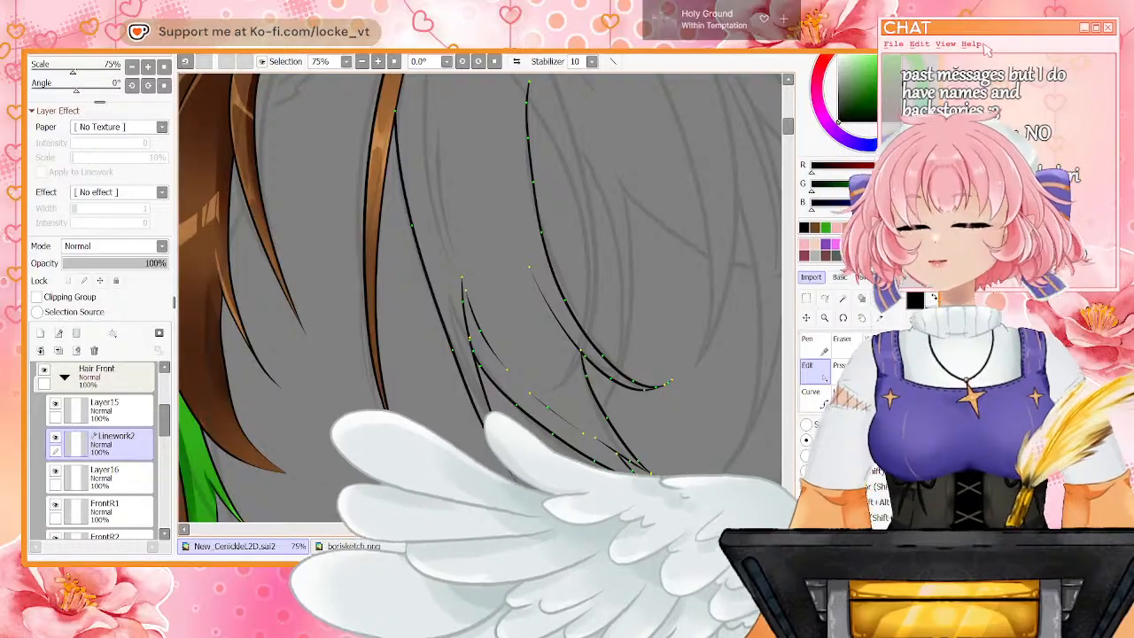
Draw thin inner detail strokes in the upper part of the strand, redoing the one beside the finished thin strand
key("n")
scroll(681, 107, "up", 3)
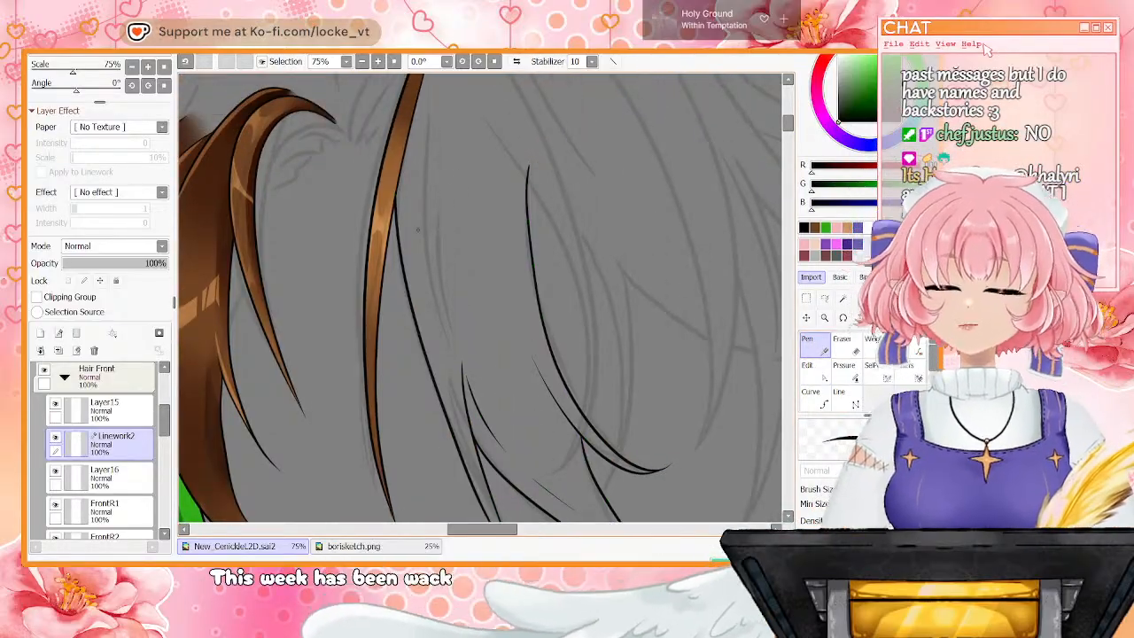
mouse_move(423, 111)
left_mouse_down()
mouse_move(415, 160)
mouse_move(430, 312)
left_mouse_up()
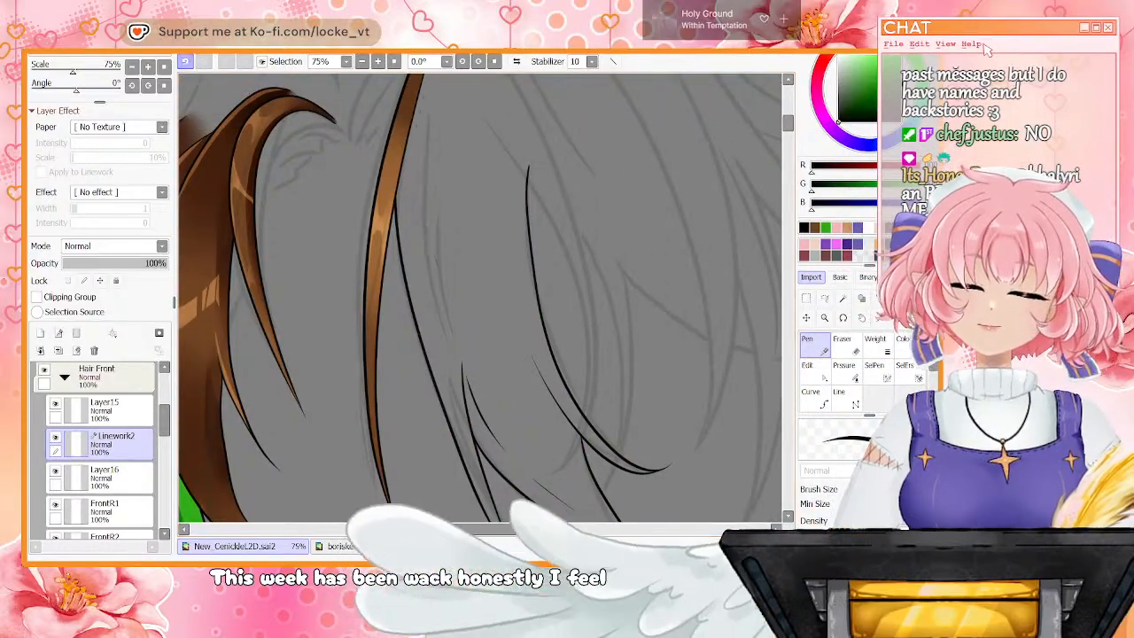
key("ctrl+z")
left_click_drag(404, 158, 424, 262)
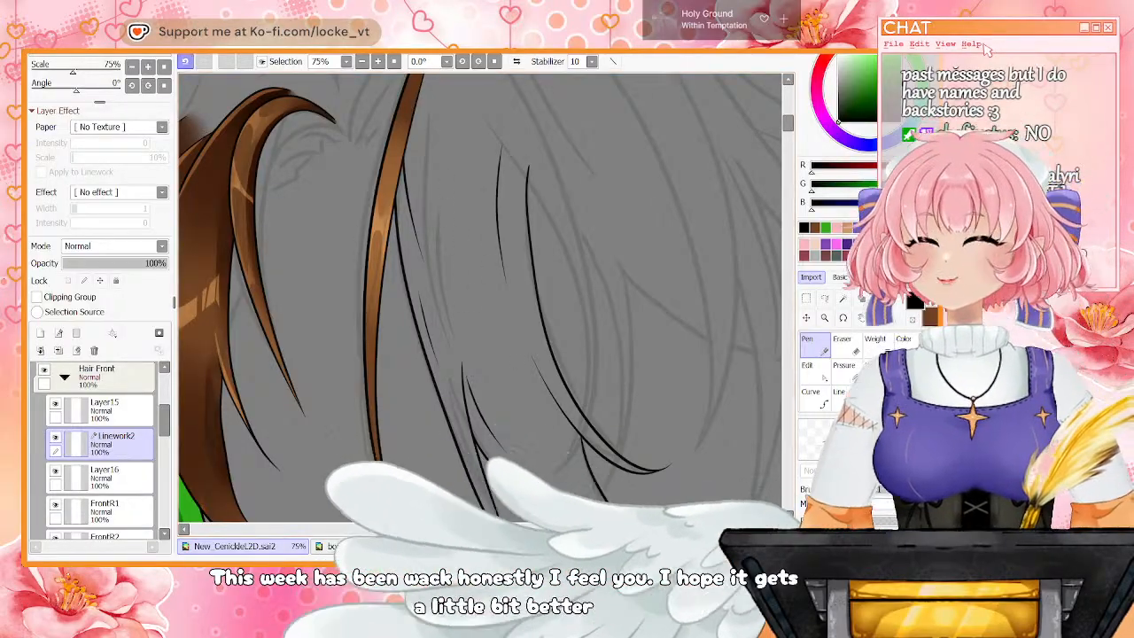
Check the strand's linework at a smaller scale against the FrontBack hair and with Layer15 toggled off and on
left_click(363, 62)
left_click(362, 62)
left_click(362, 62)
left_click(378, 62)
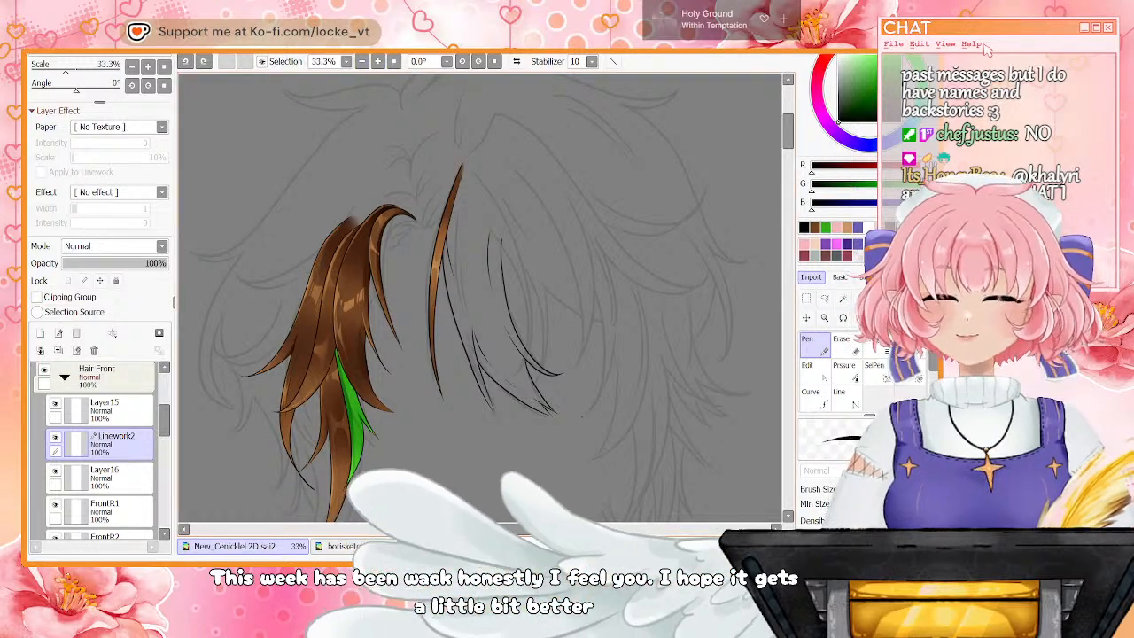
scroll(100, 447, "down", 5)
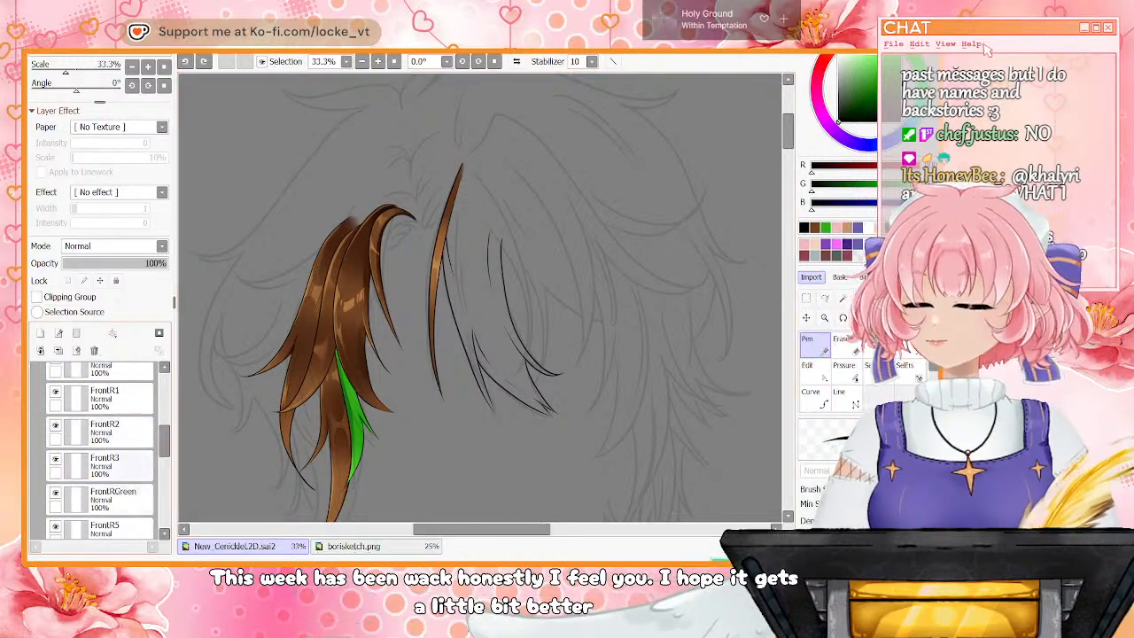
scroll(56, 487, "down", 1)
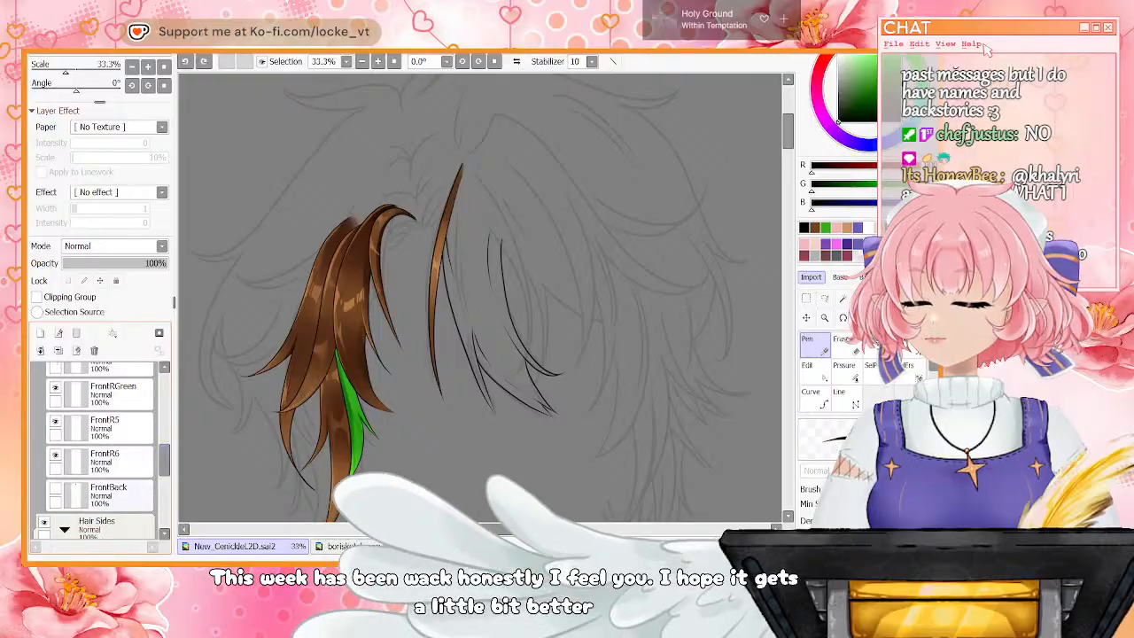
left_click(56, 488)
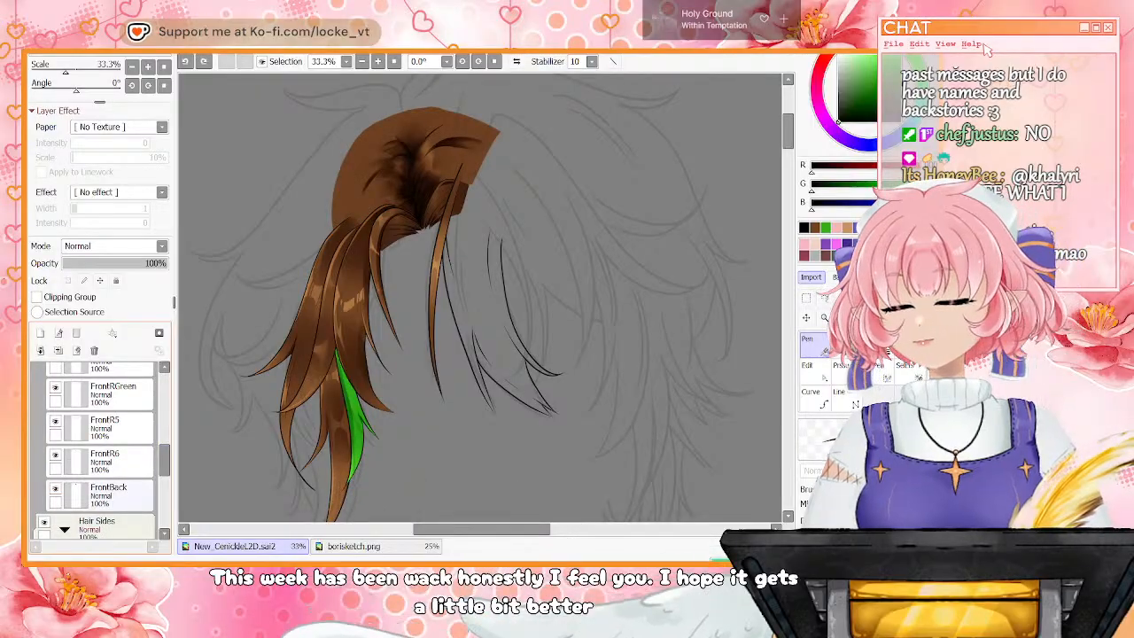
left_click_drag(164, 460, 165, 425)
left_click(55, 502)
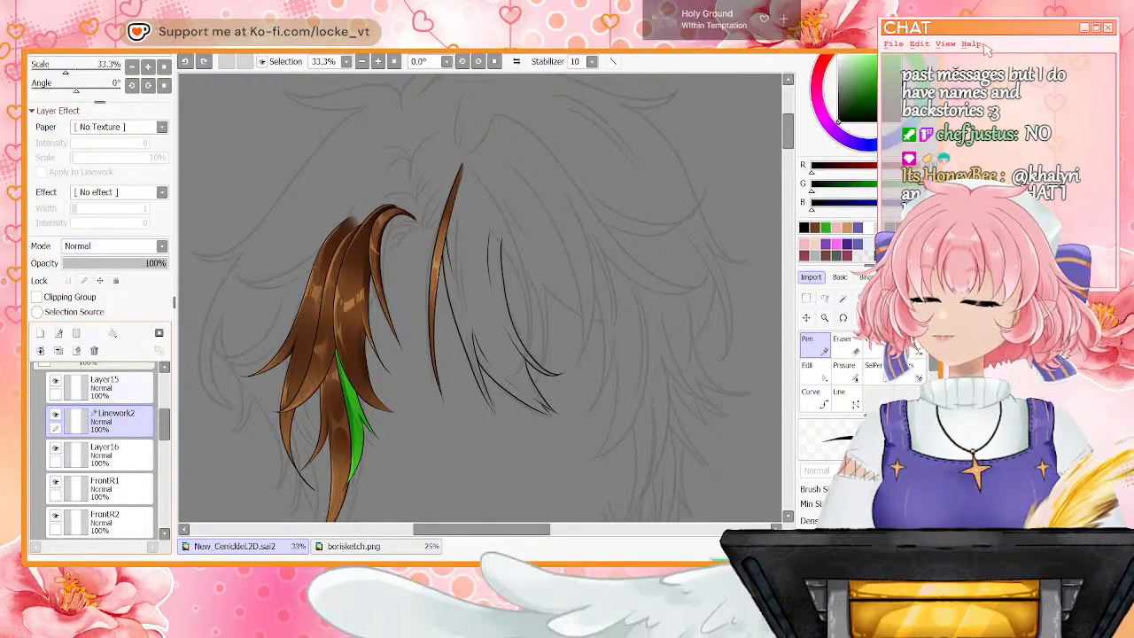
left_click(55, 380)
left_click(55, 380)
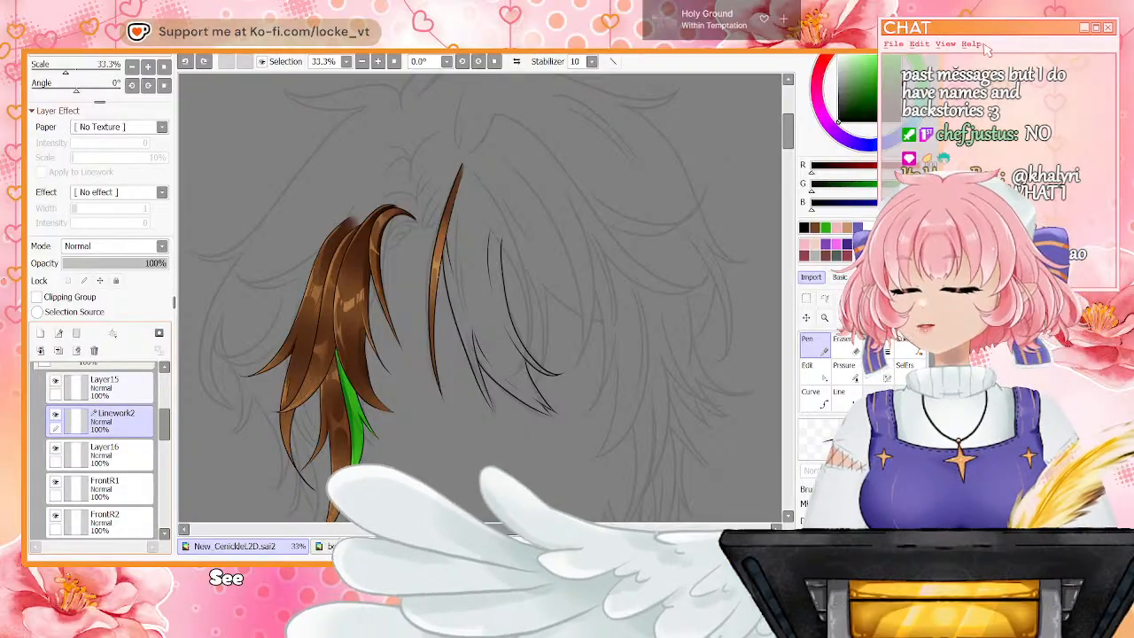
Extend the upper ends of the strand's two long curves to the hair parting and check their reach against FrontBack
key("ctrl")
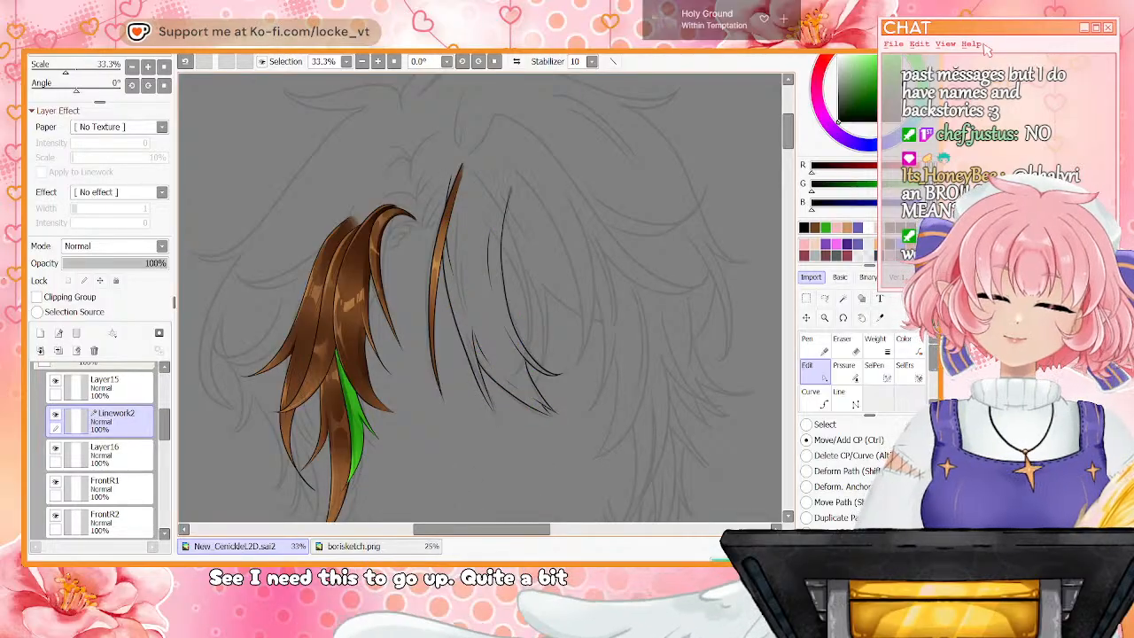
key("ctrl")
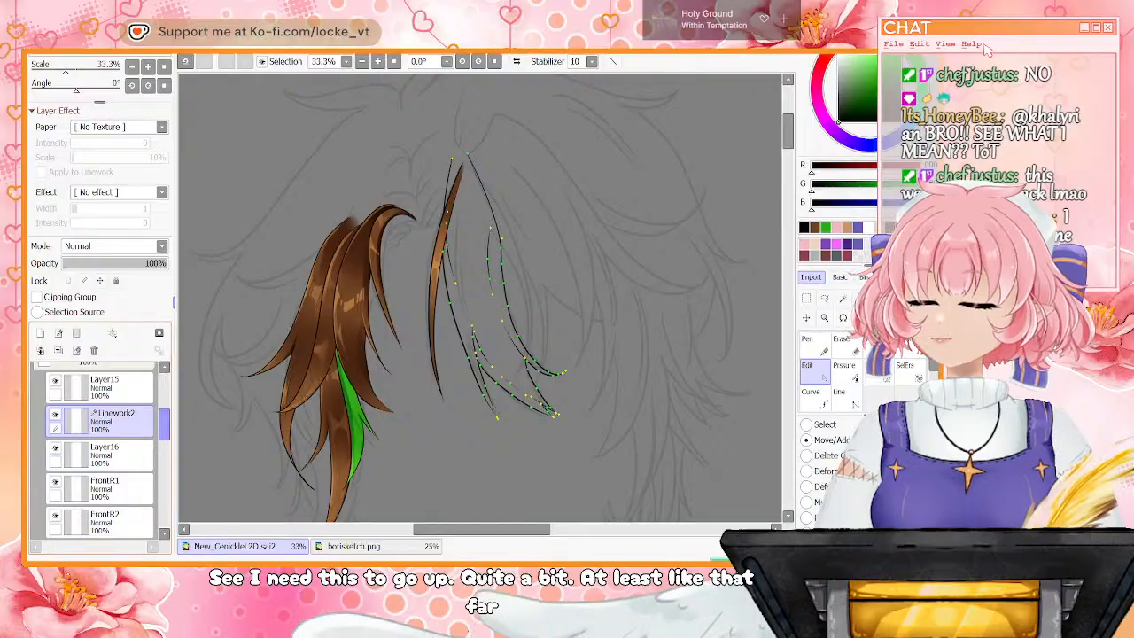
scroll(111, 434, "down", 4)
left_click(55, 458)
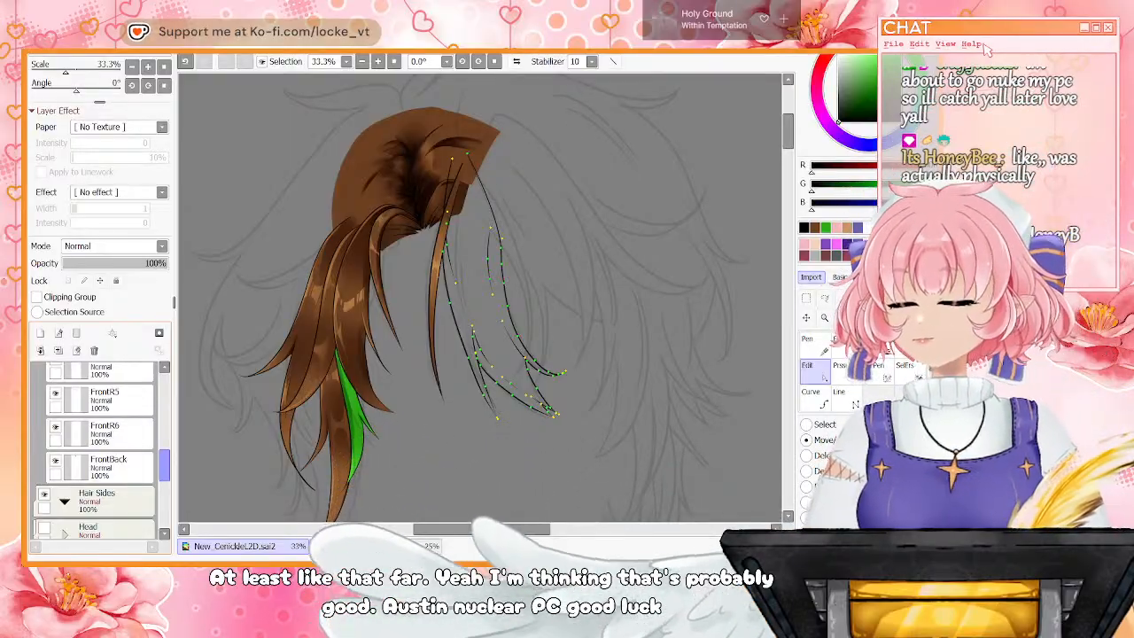
scroll(99, 443, "up", 4)
scroll(122, 443, "up", 2)
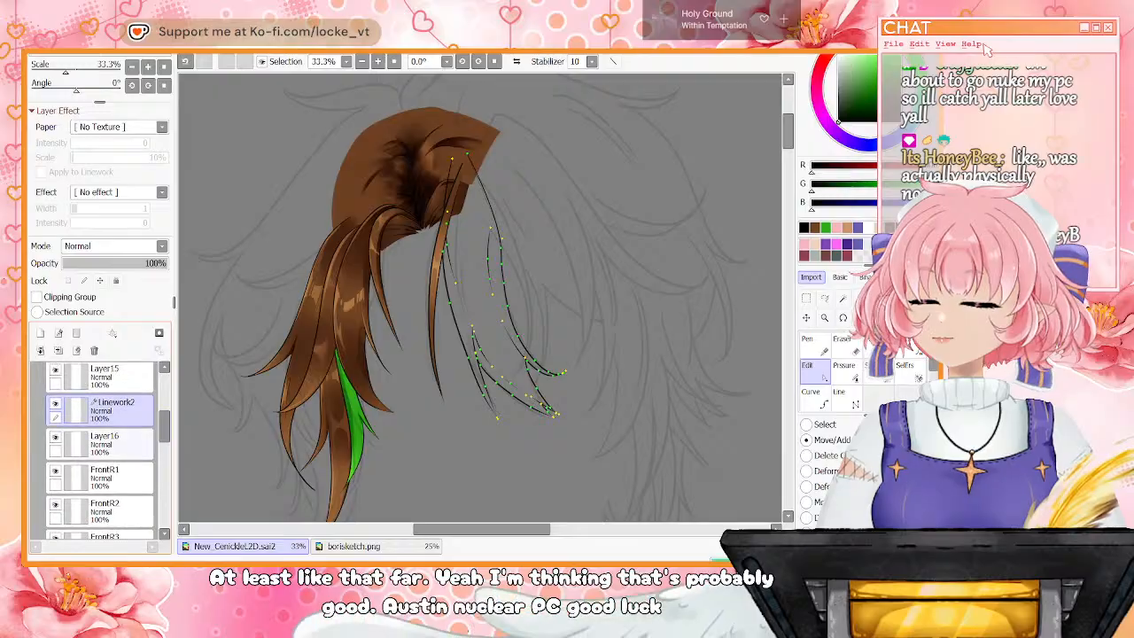
Hide FrontBack and Layer15, and paint the strand's open top end brown with the Pencil on Layer16
left_click(124, 444)
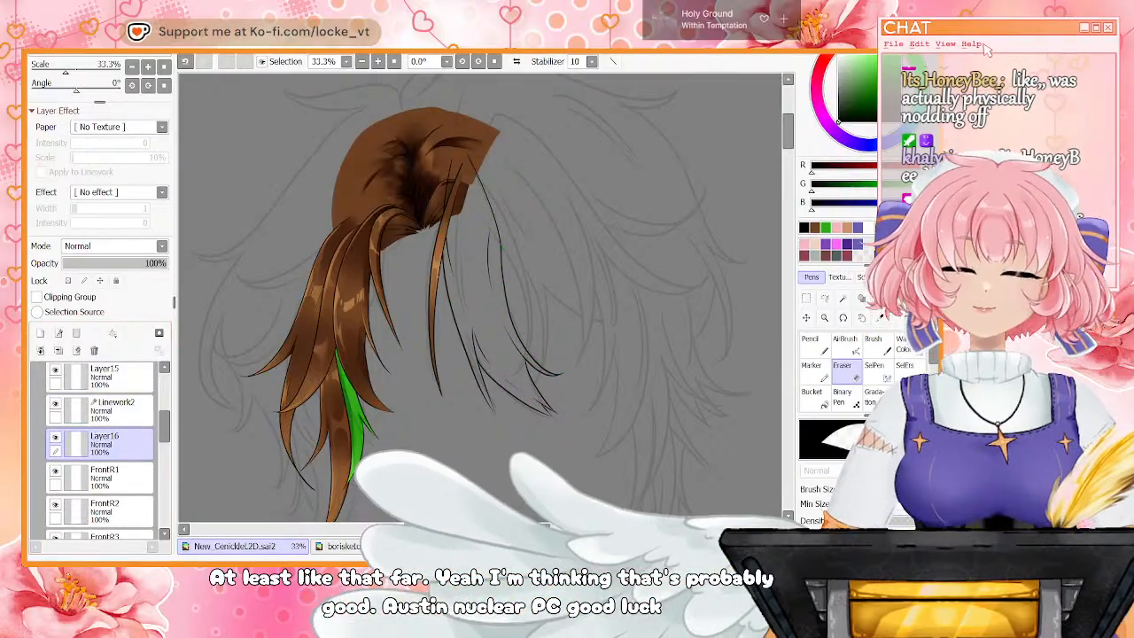
left_click(815, 228)
left_click(813, 345)
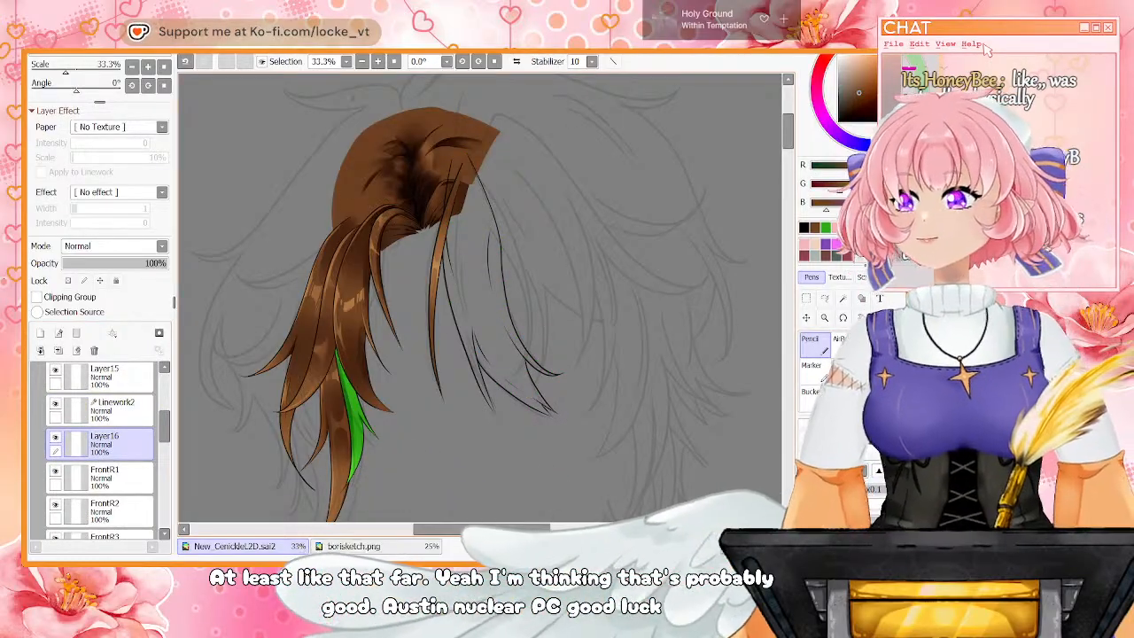
left_click(378, 61)
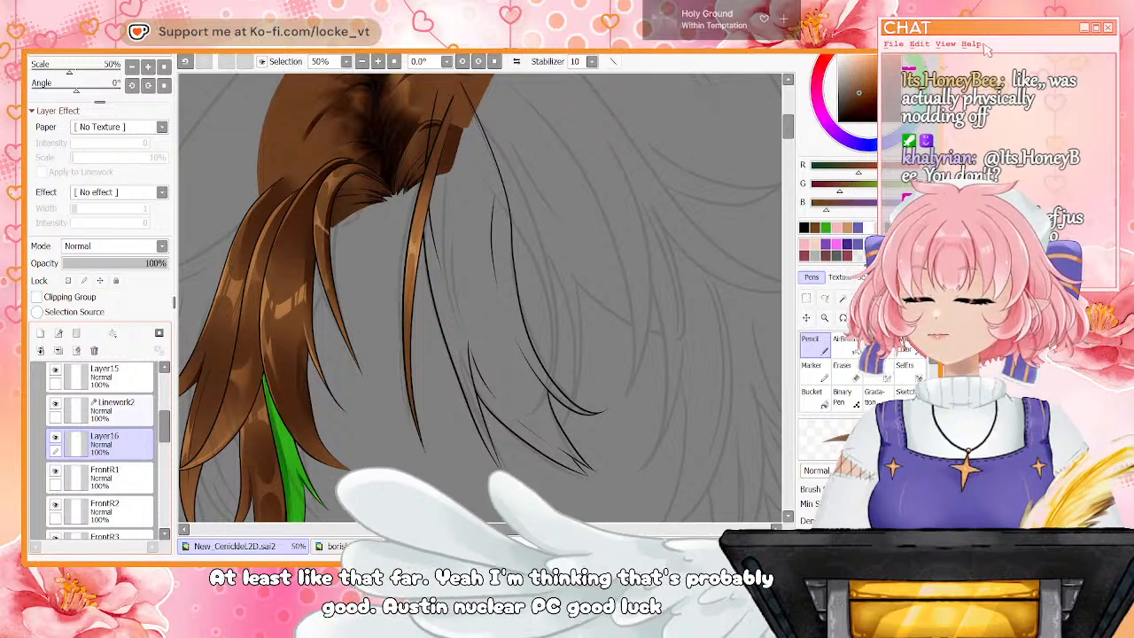
left_click_drag(165, 426, 165, 466)
left_click(55, 454)
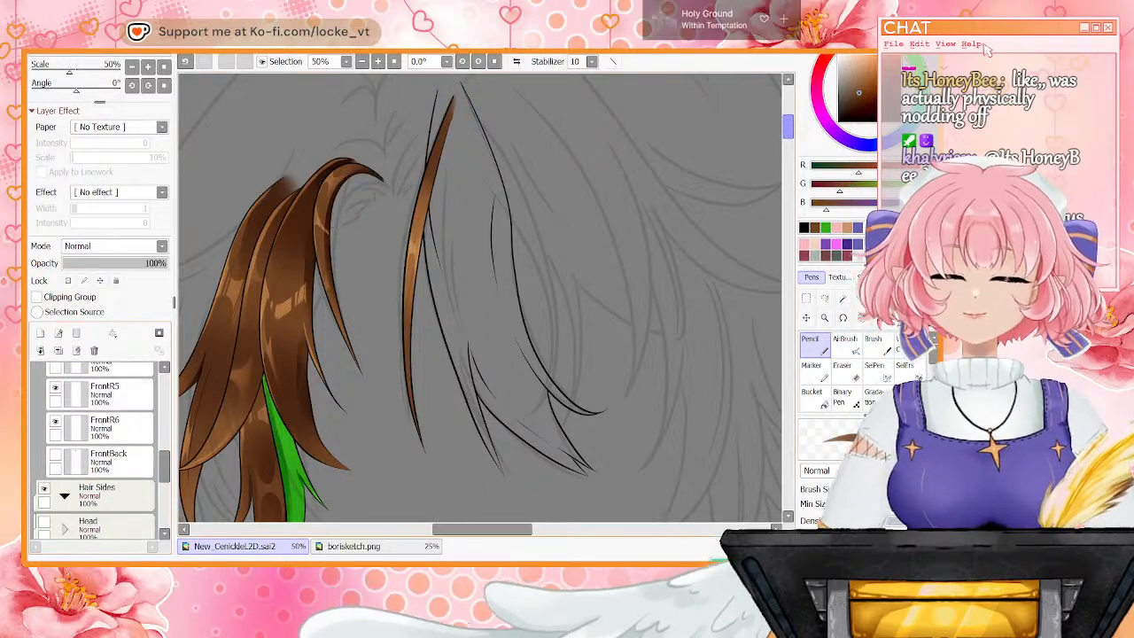
left_click_drag(787, 127, 787, 121)
left_click_drag(165, 466, 165, 417)
left_click(55, 417)
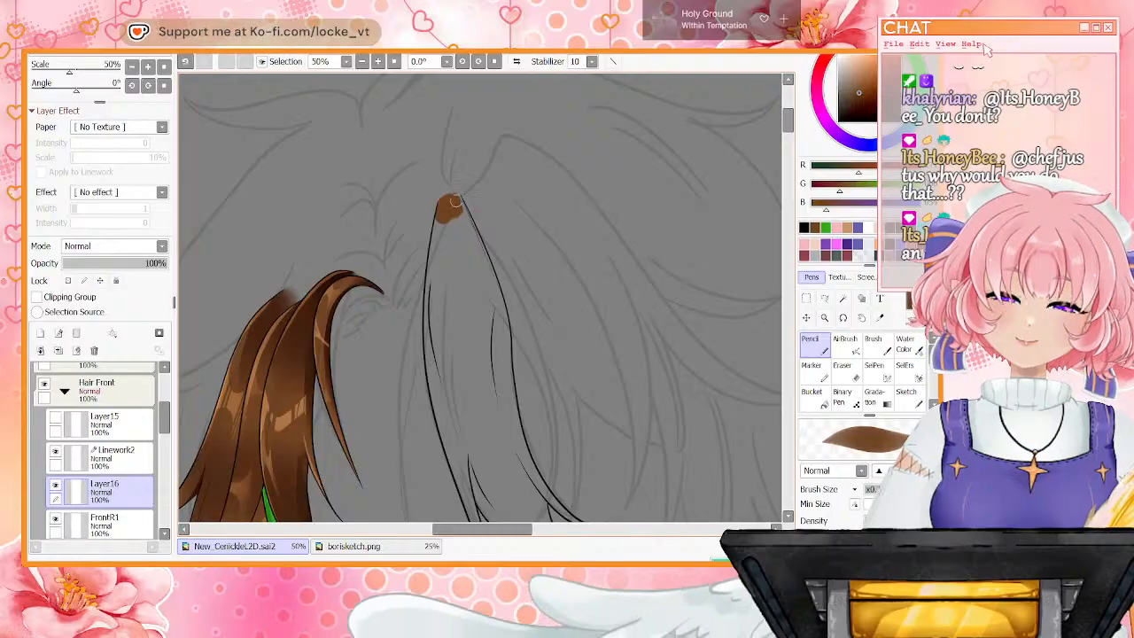
Hide the Layer6 sketch and fill the strand's outline with the same brown using the Bucket on Layer16
scroll(131, 425, "up", 3)
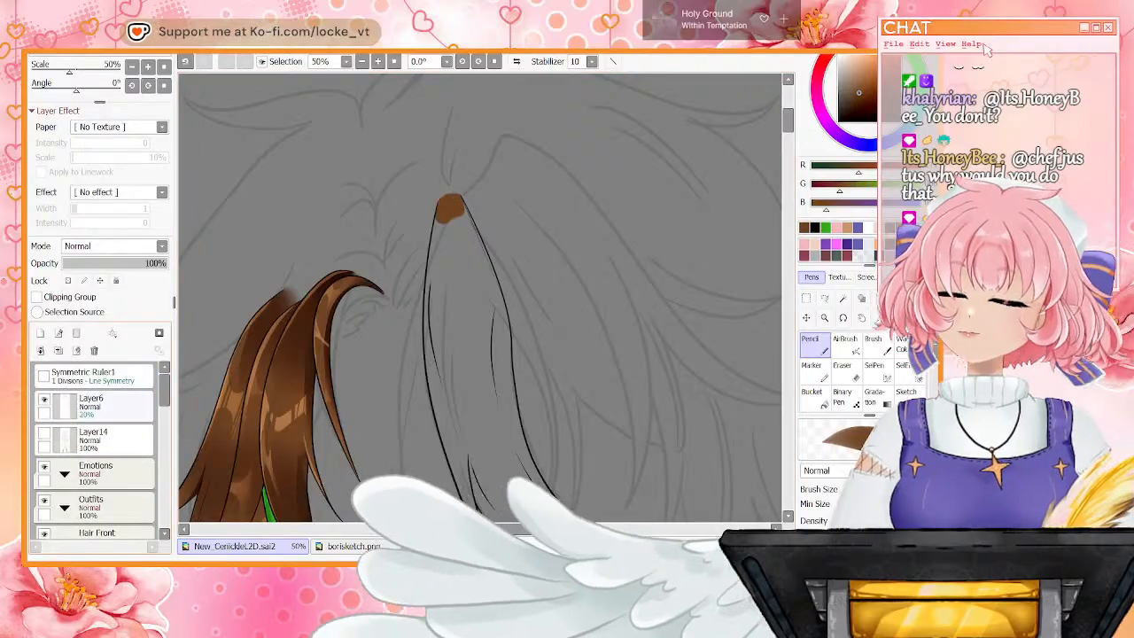
left_click(45, 401)
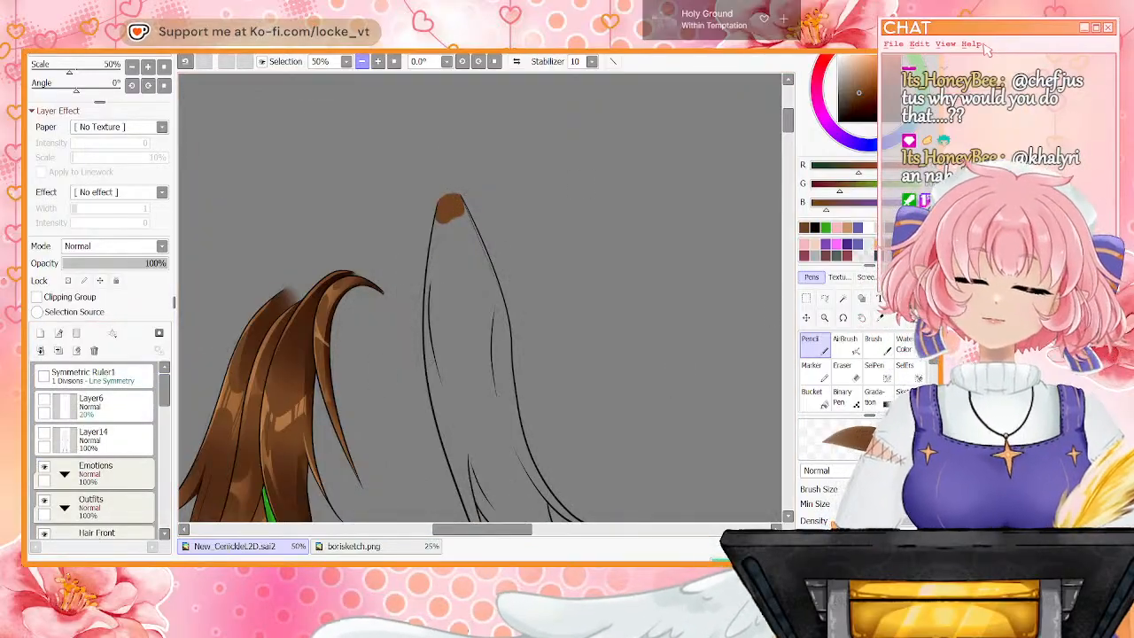
left_click(361, 61)
key("g")
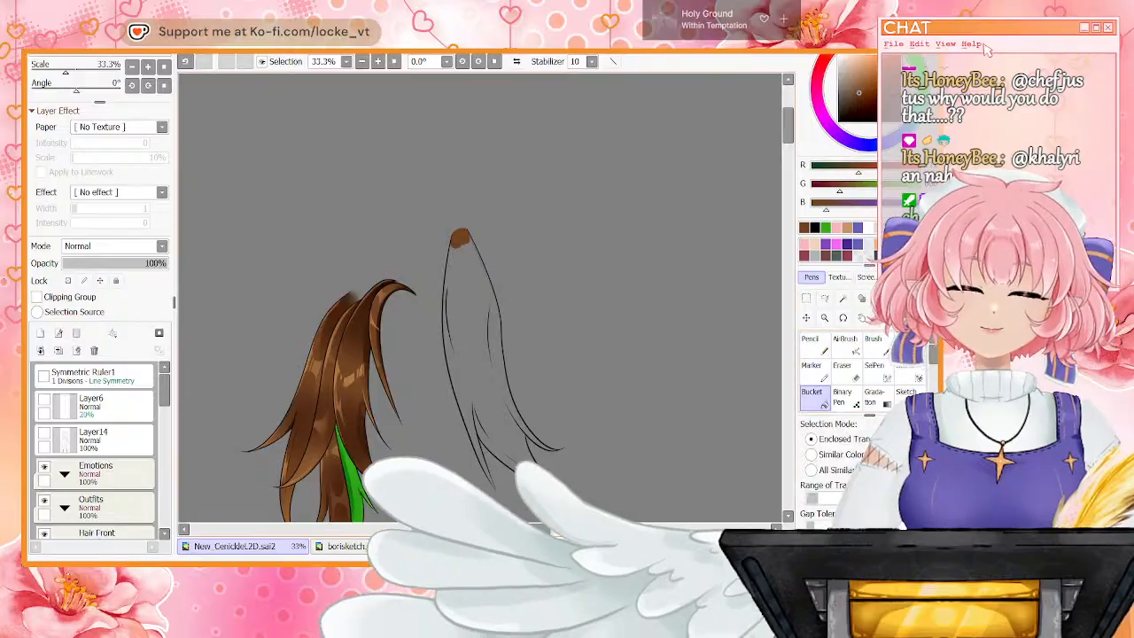
left_click(471, 345)
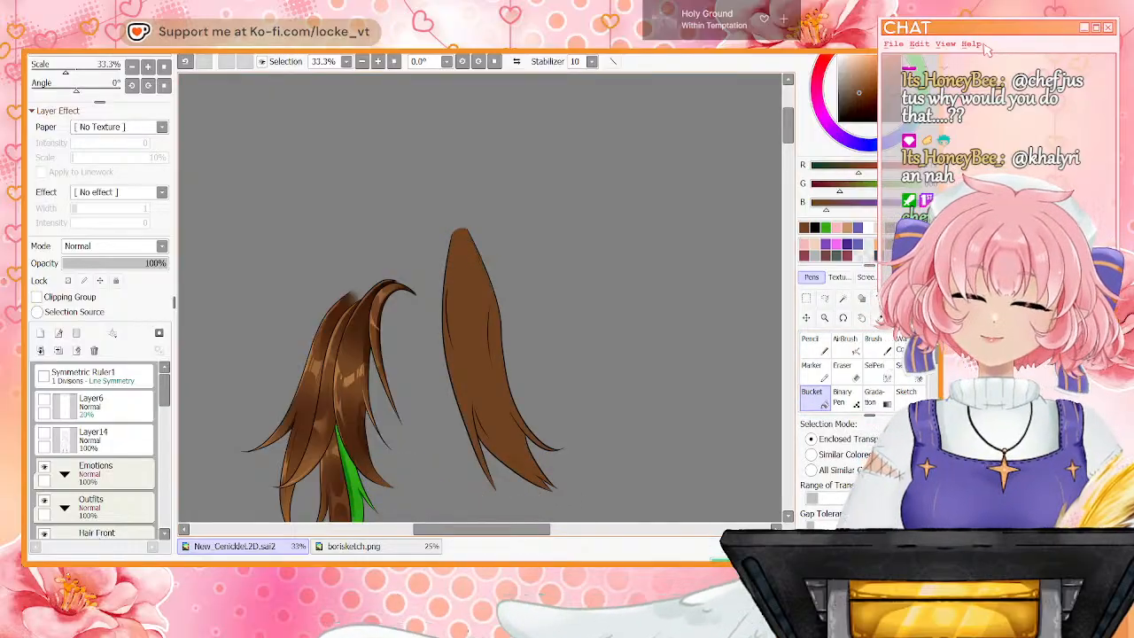
Touch up the brown fill at the strand's pointed lower tips with the Pencil and Eraser on Layer16
key("n")
left_click_drag(788, 125, 787, 139)
scroll(539, 375, "up", 5)
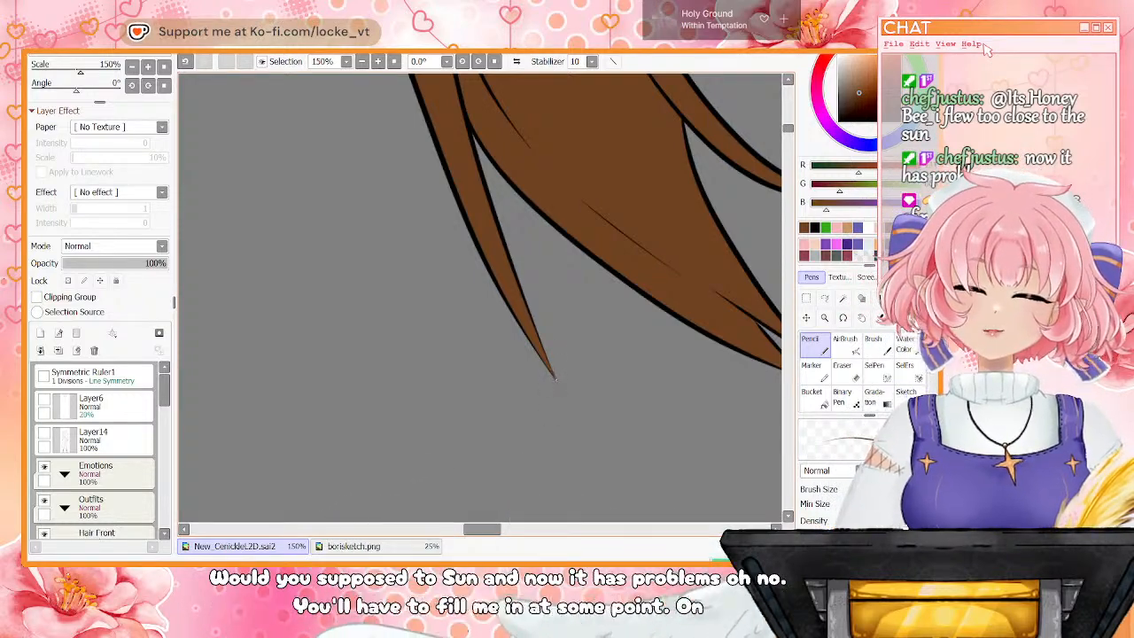
left_click_drag(476, 529, 495, 529)
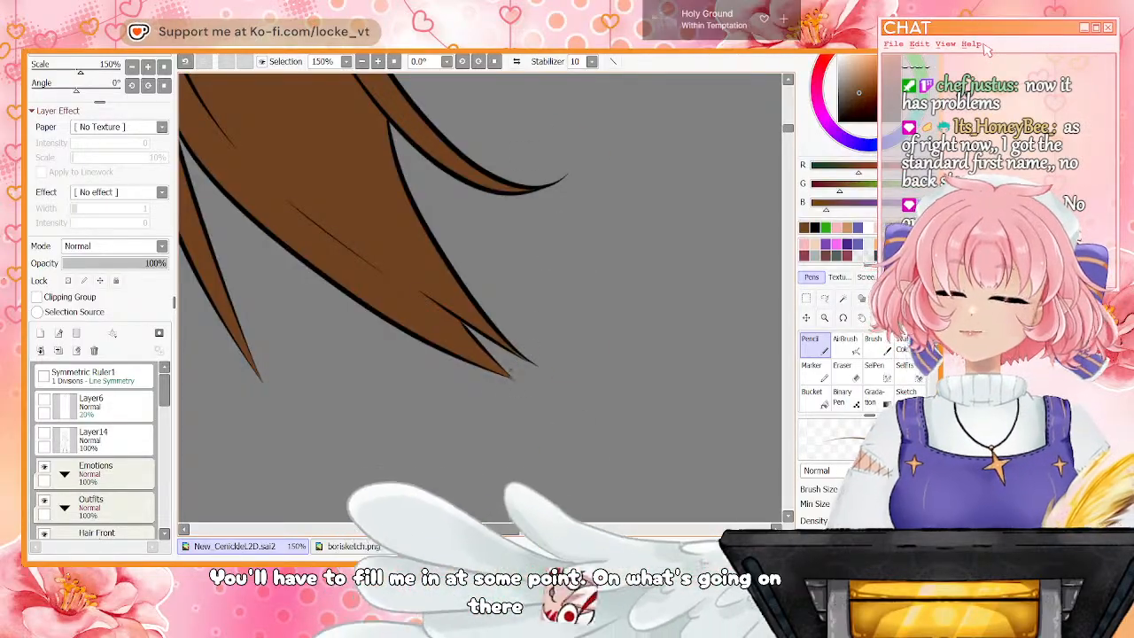
key("ctrl+z")
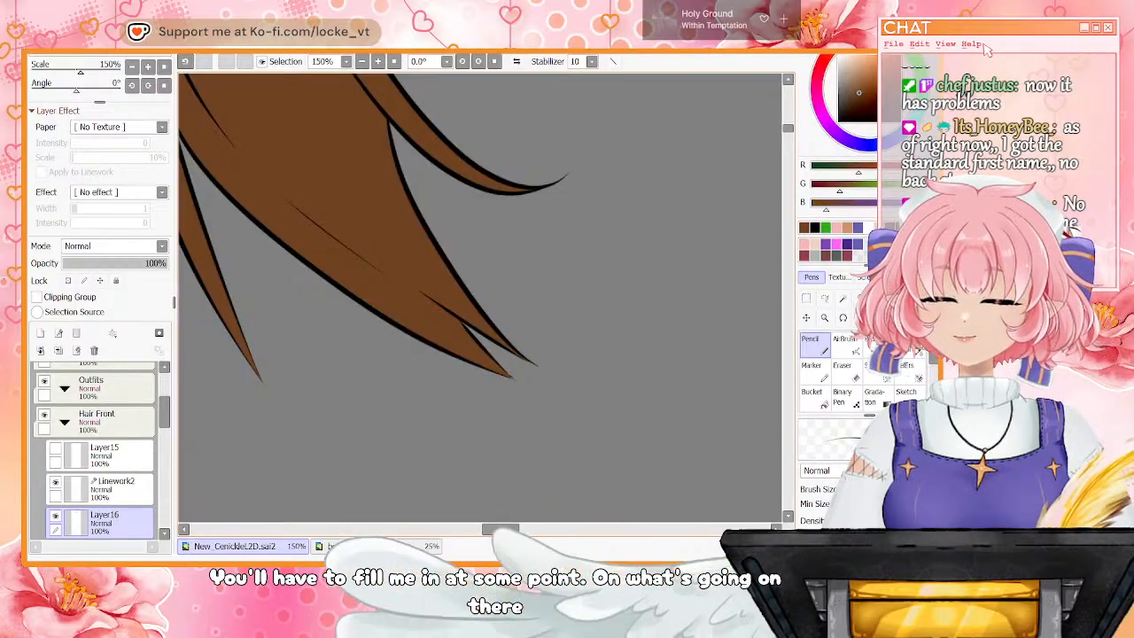
key("e")
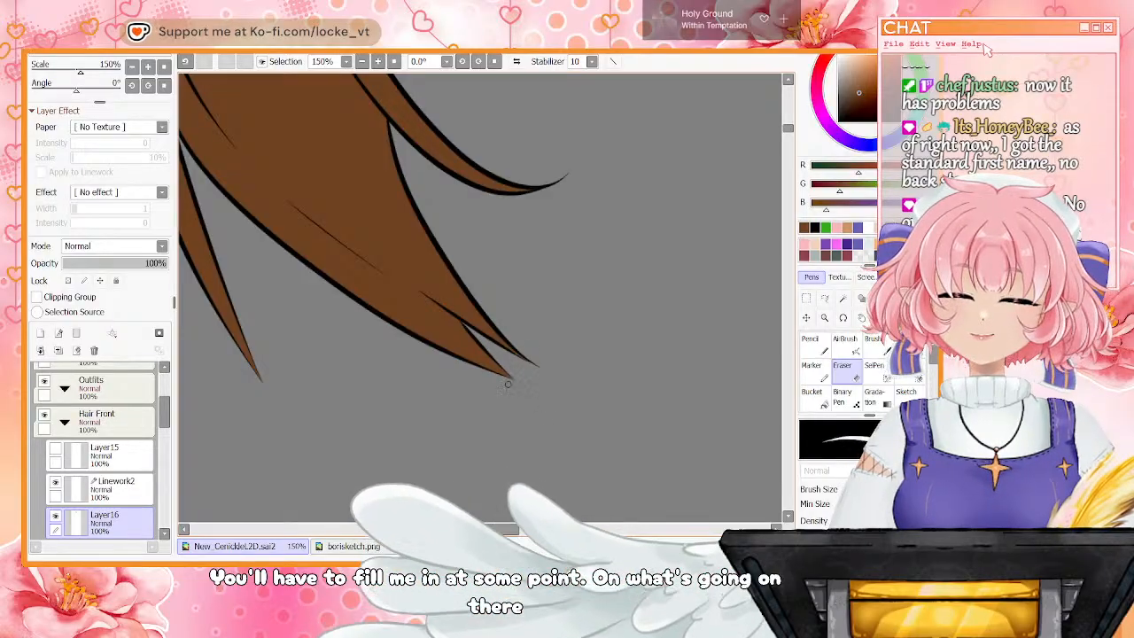
Clean up the strand's right-hand contour near the top end on the Linework2 layer
left_click_drag(787, 128, 787, 111)
left_click_drag(501, 529, 479, 529)
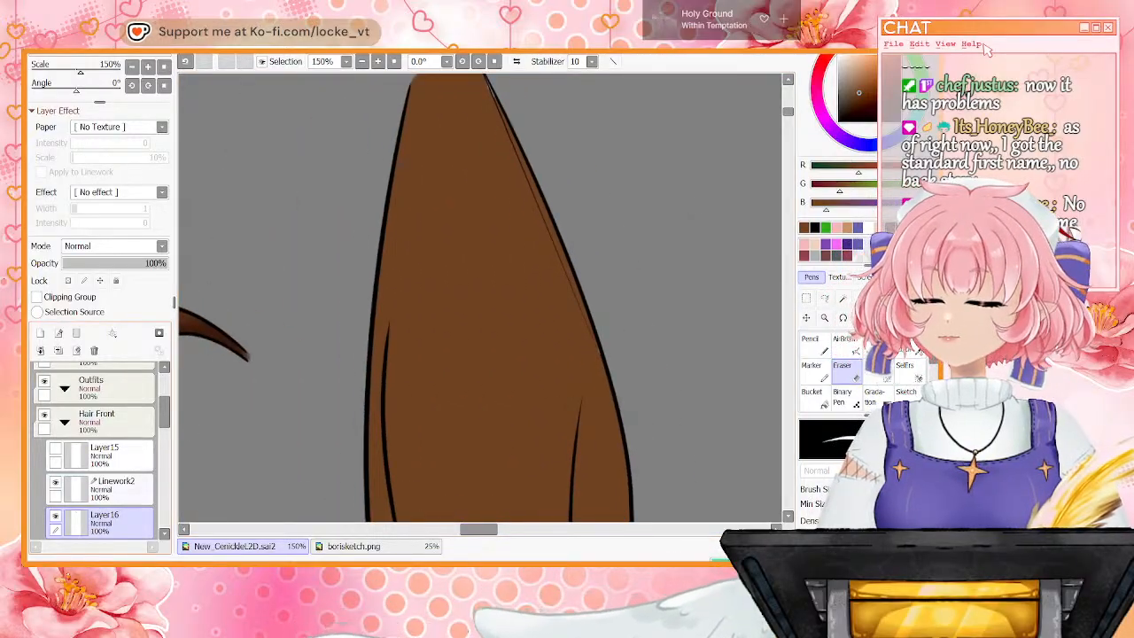
left_click(115, 489)
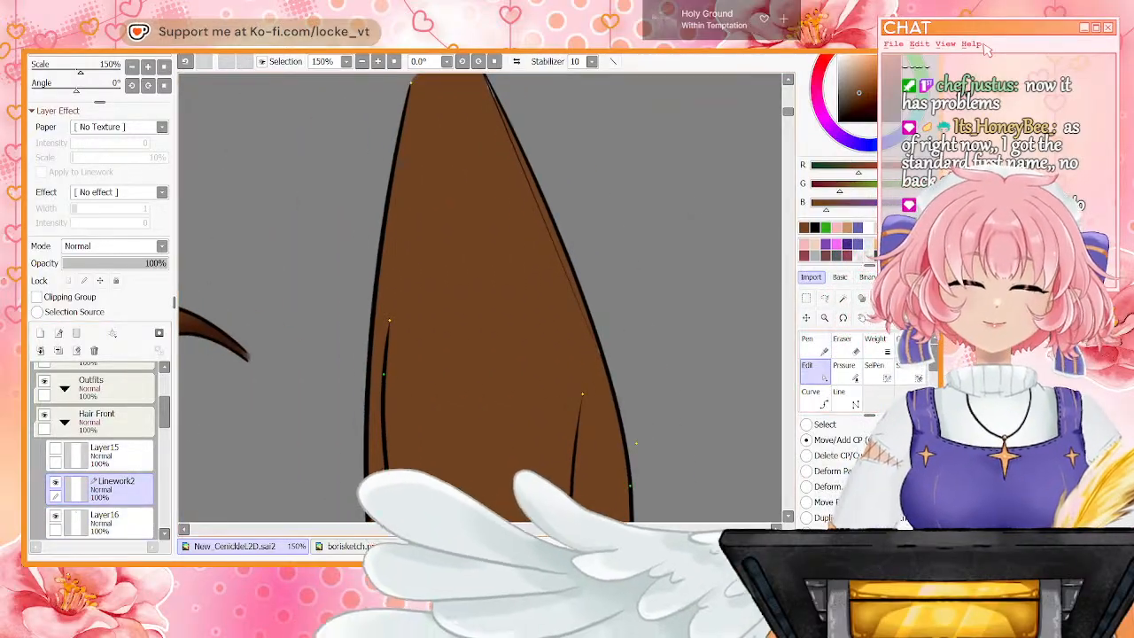
left_click(116, 456)
left_click(115, 489)
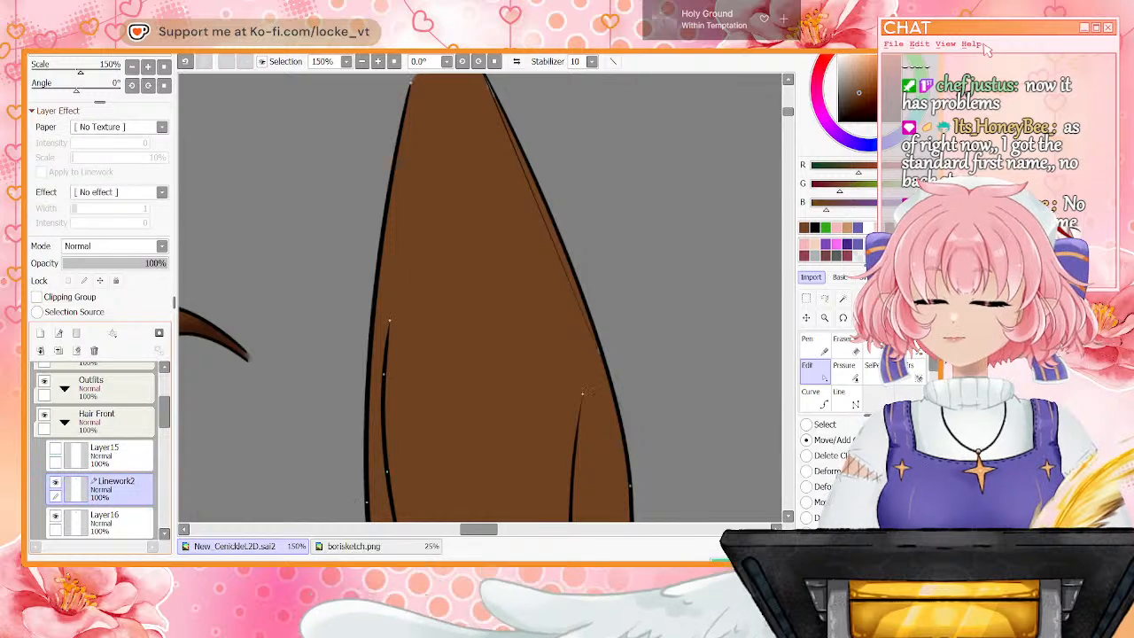
mouse_move(636, 443)
left_mouse_down()
mouse_move(535, 208)
mouse_move(459, 108)
left_mouse_up()
scroll(480, 297, "up", 7)
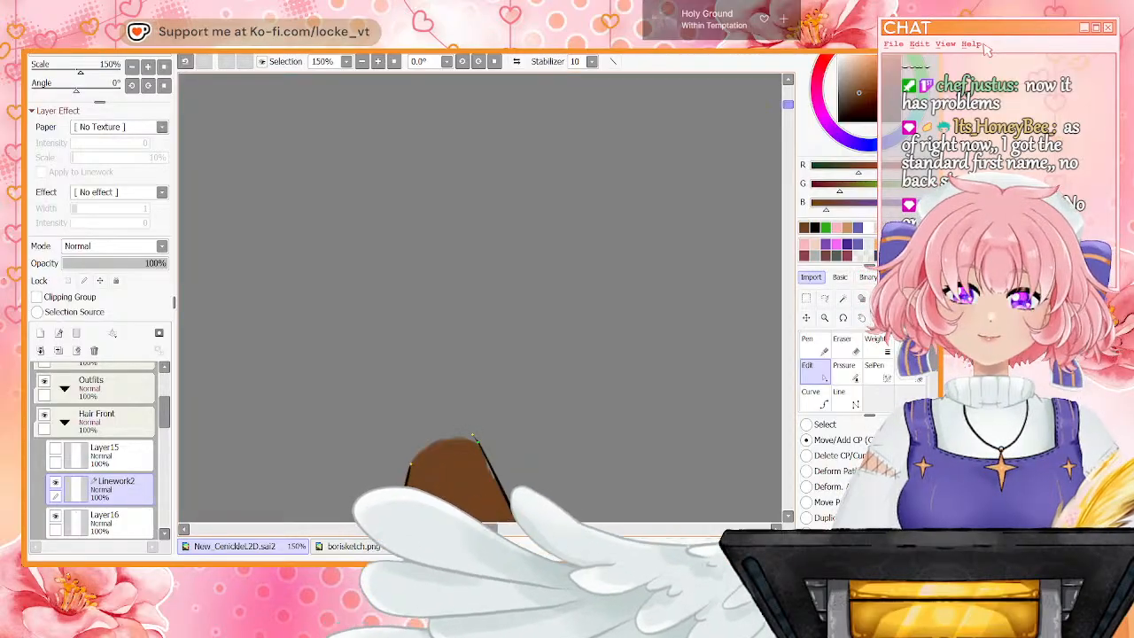
scroll(480, 298, "down", 4)
key("n")
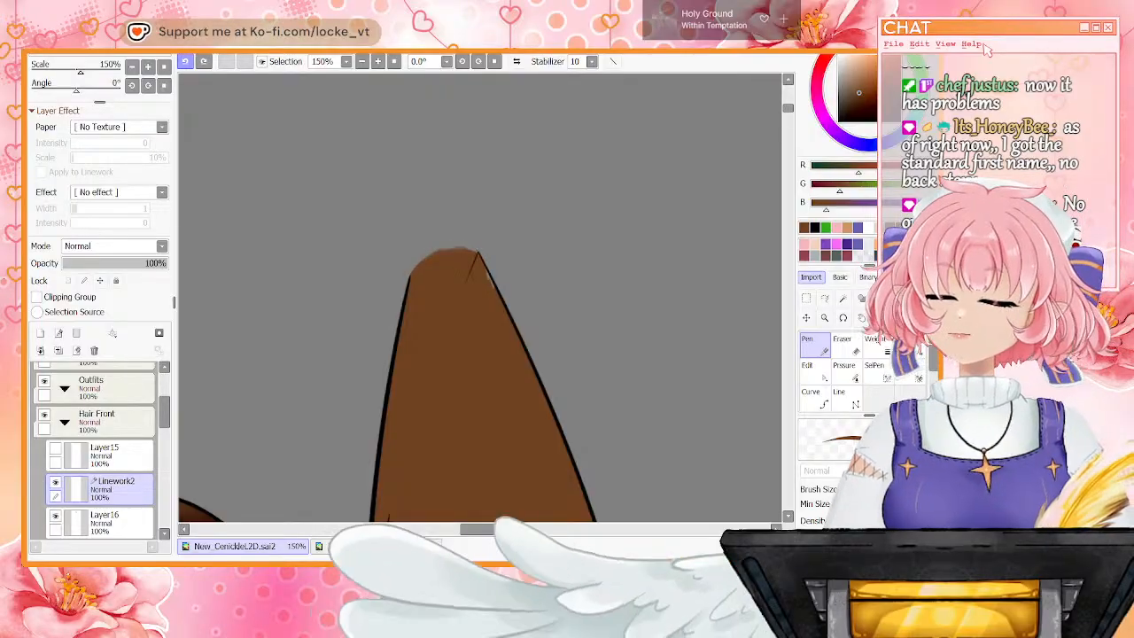
Fill the small gap beside the right-hand contour at the strand's top with brown on Layer16 using the Pencil
left_click(105, 522)
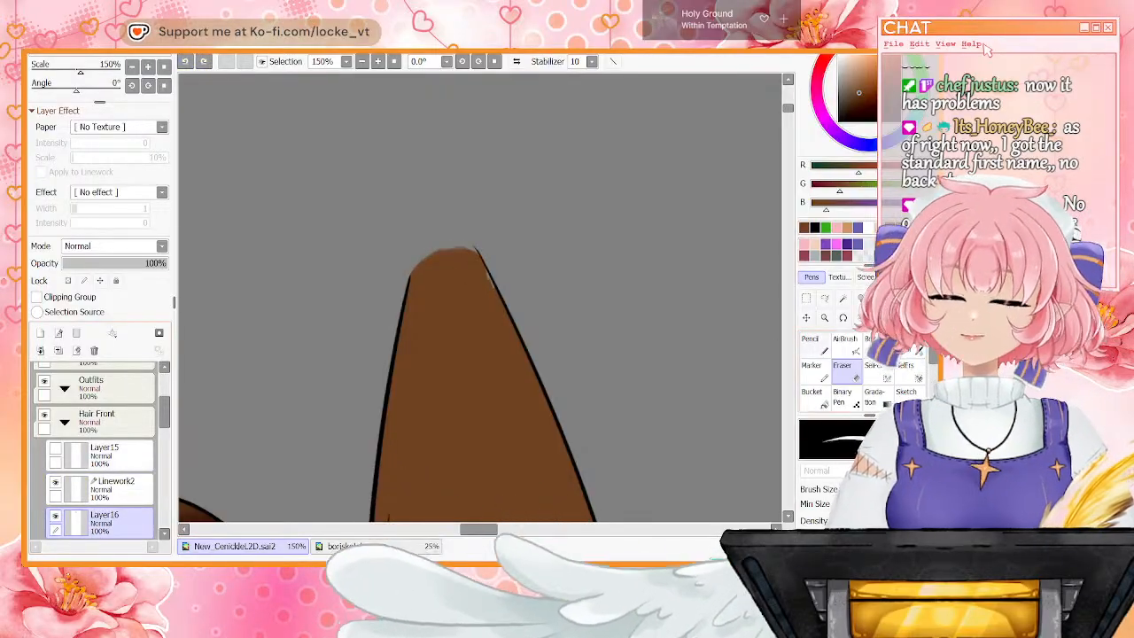
left_click(814, 345)
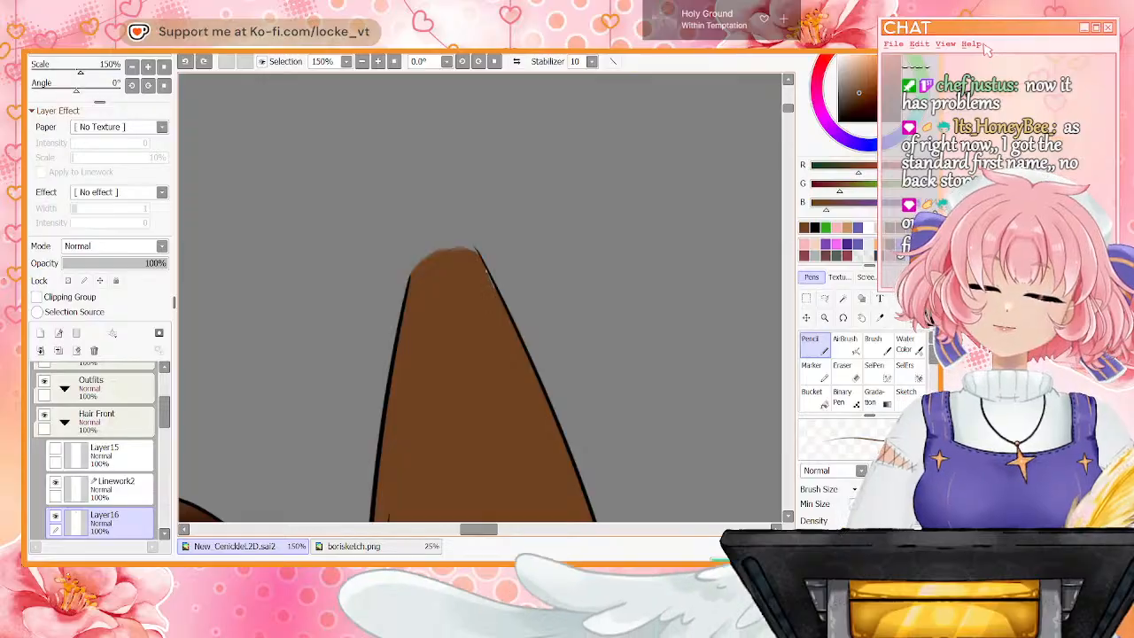
mouse_move(485, 267)
left_mouse_down()
mouse_move(479, 253)
mouse_move(467, 291)
mouse_move(443, 221)
mouse_move(440, 296)
left_mouse_up()
Fade the strand's rounded top end on Layer16 with the Water Color brush and clean its edge with the Eraser
left_click(908, 346)
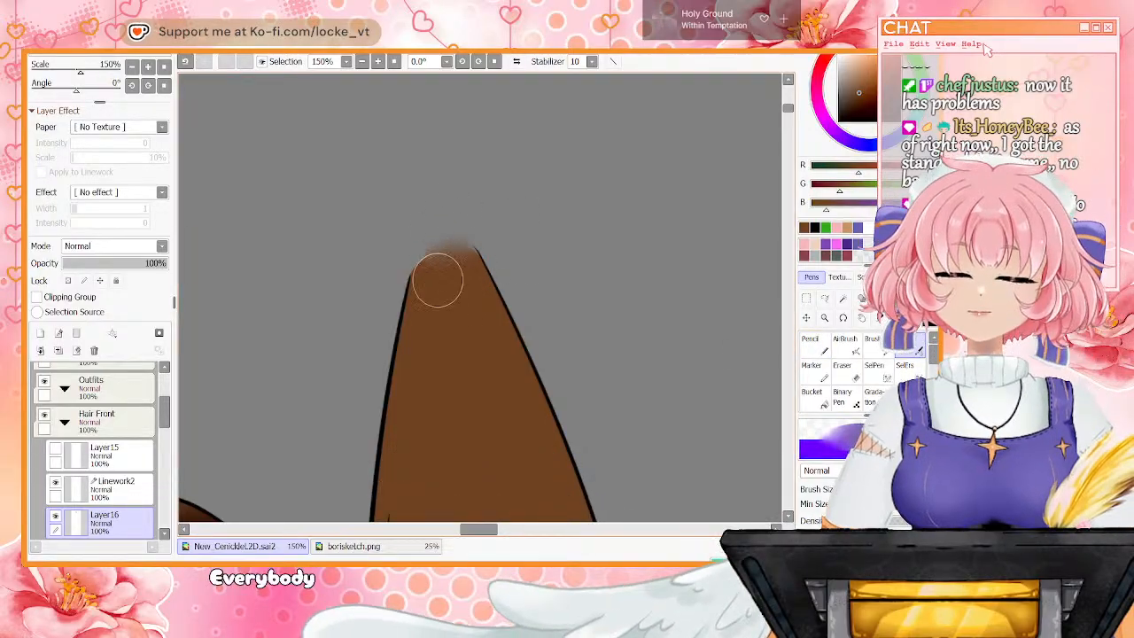
left_click_drag(424, 254, 418, 369)
mouse_move(468, 254)
left_mouse_down()
mouse_move(480, 309)
mouse_move(455, 243)
left_mouse_up()
left_click(845, 372)
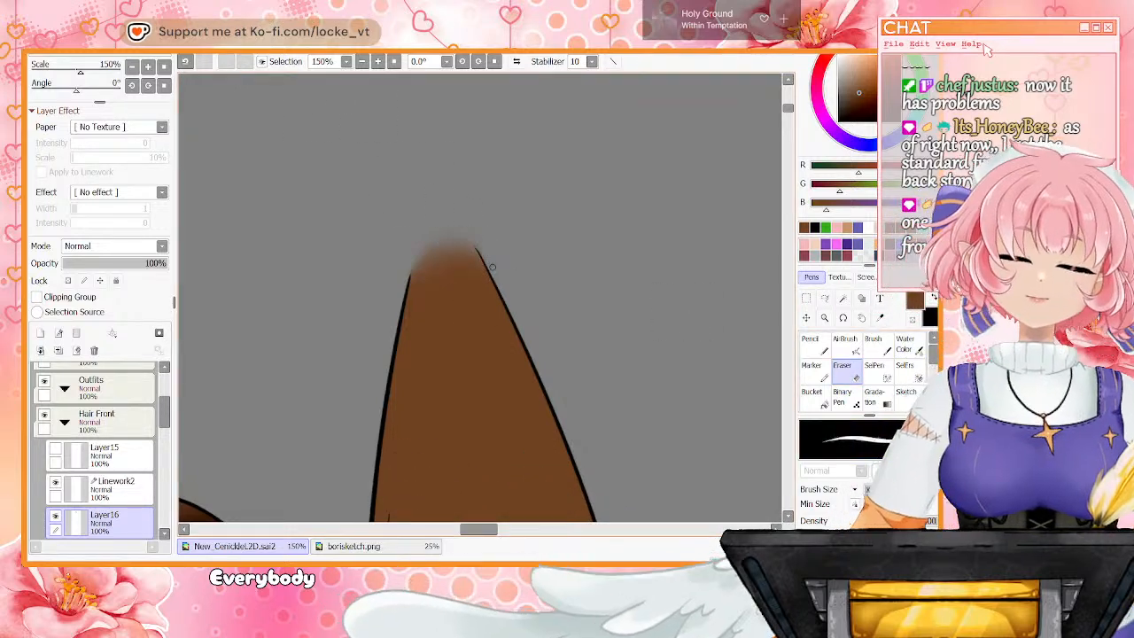
key("ctrl+z")
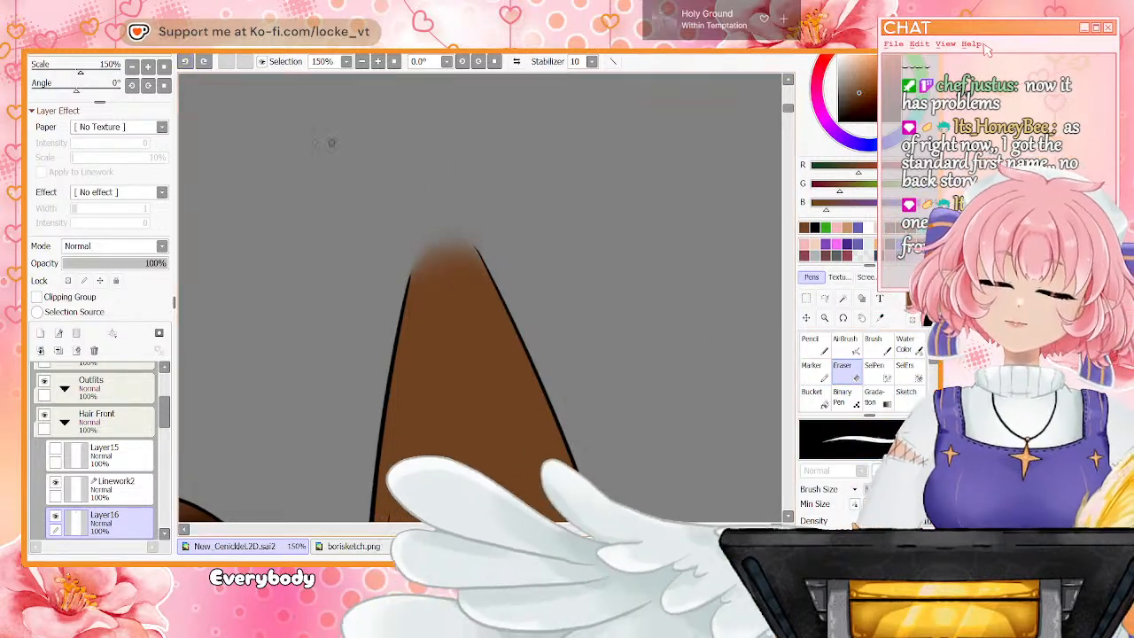
left_click_drag(465, 220, 429, 232)
Show Layer15 and add Layer17 over the brown fill as a clipping-group layer in Multiply mode
left_click(361, 61)
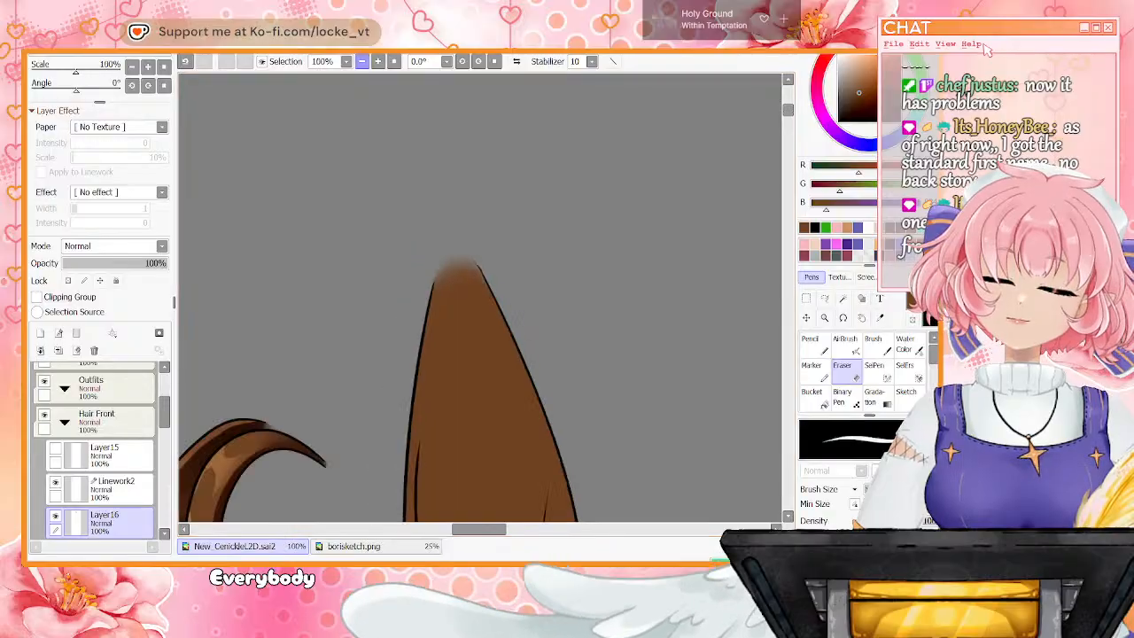
left_click_drag(787, 110, 788, 113)
left_click(813, 345)
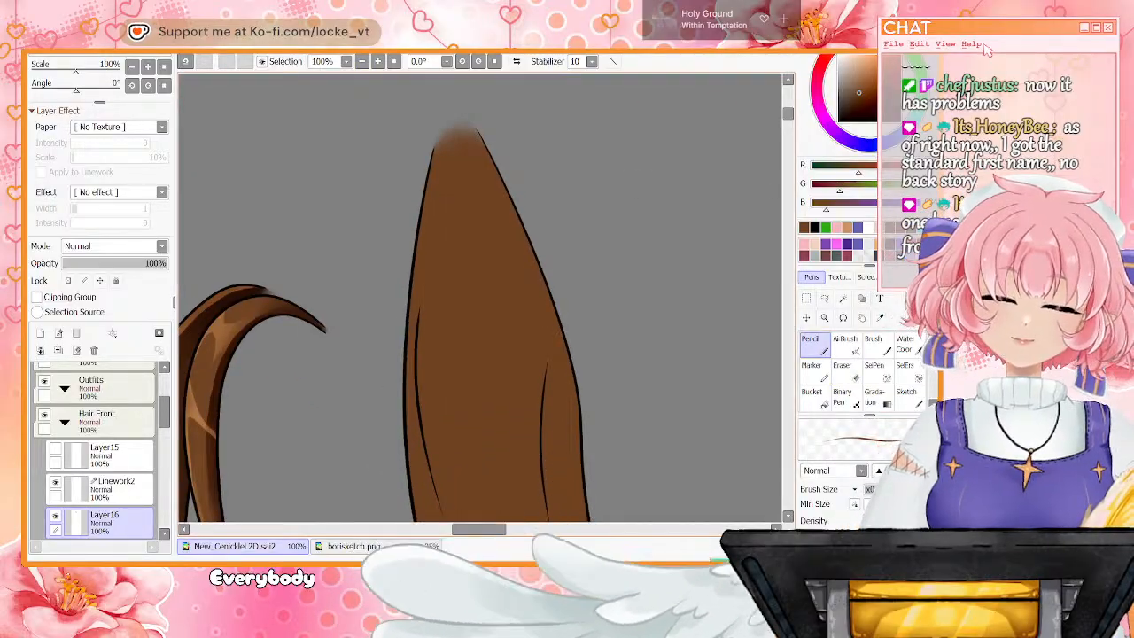
left_click_drag(788, 113, 787, 124)
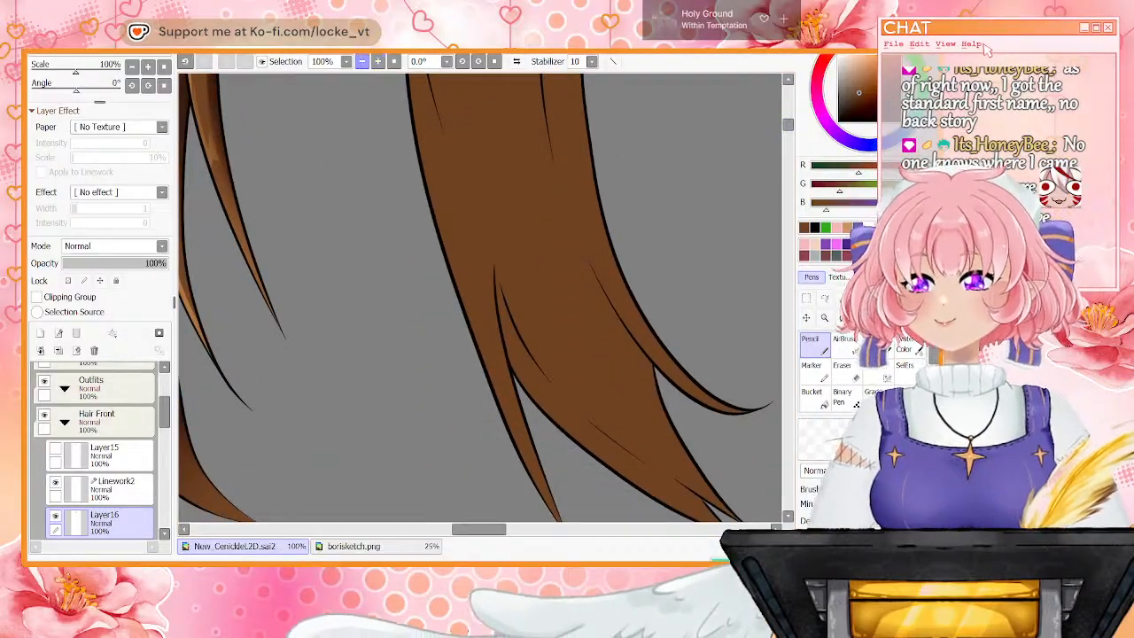
left_click(362, 61)
left_click(362, 62)
left_click_drag(788, 130, 788, 126)
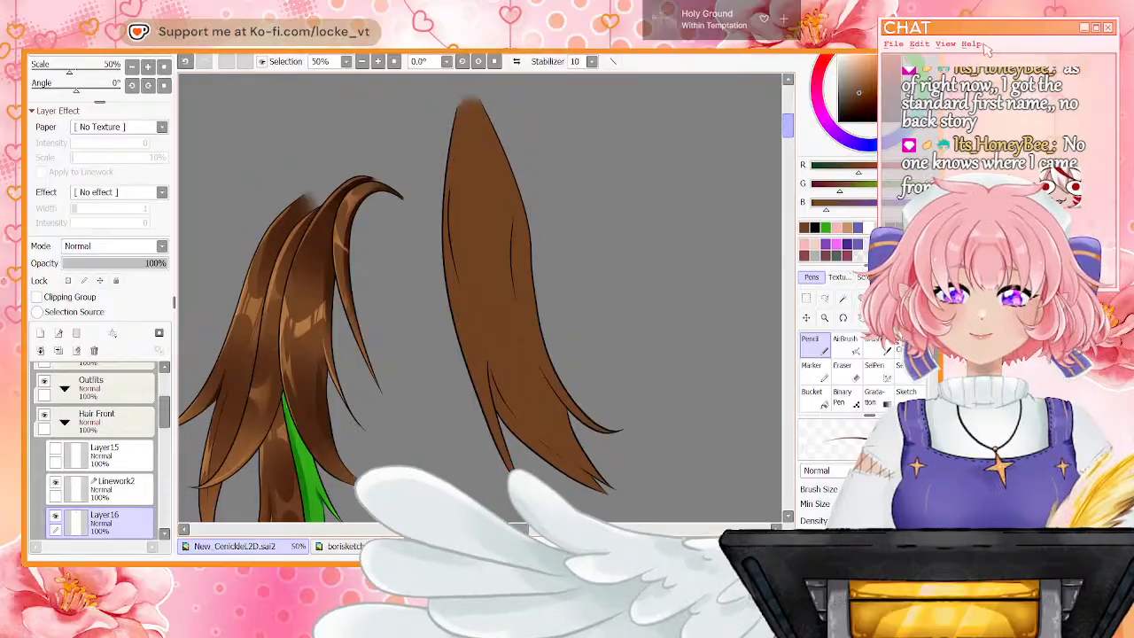
left_click_drag(467, 99, 436, 457)
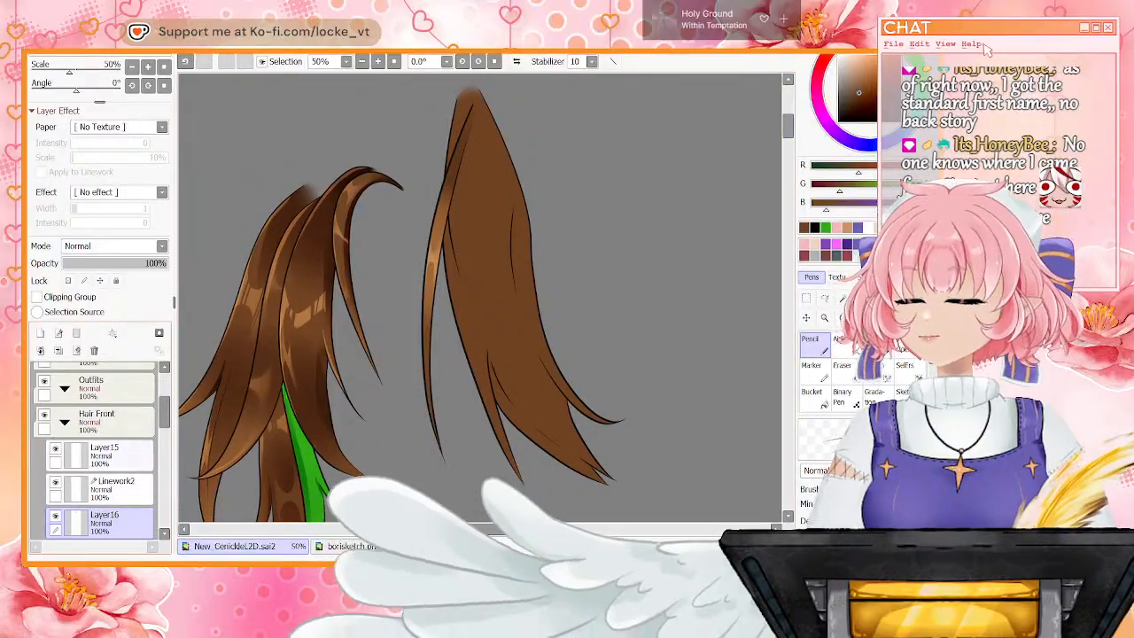
left_click(37, 297)
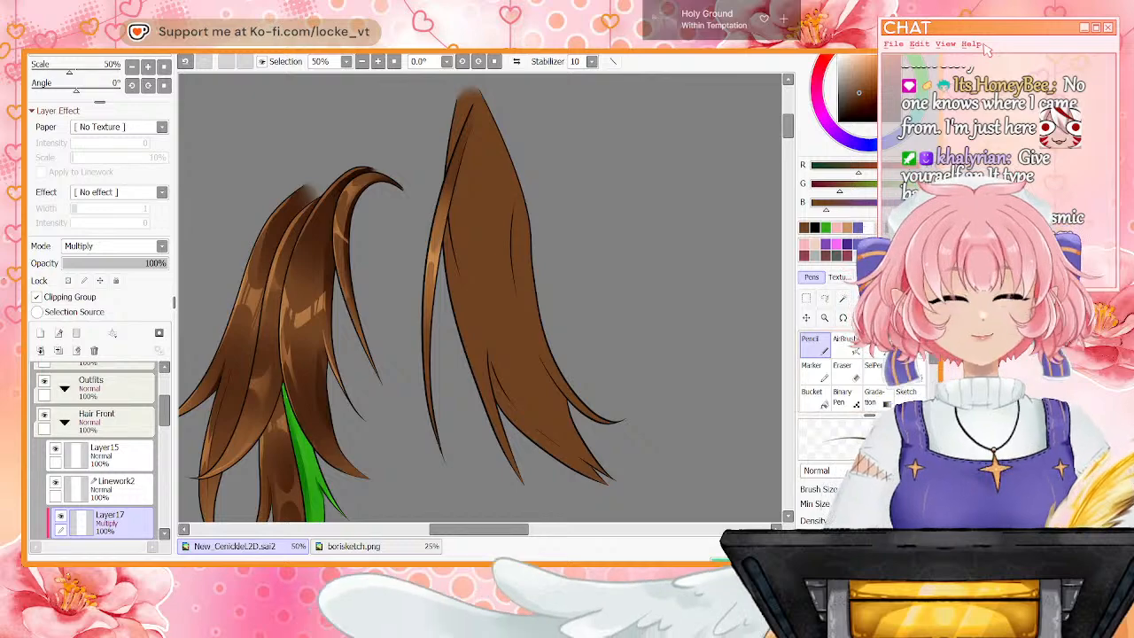
Shade the strand's top end softly on Layer17 with an enlarged Water Color brush
left_click(907, 344)
key("]")
key("]")
key("]")
key("]")
key("]")
key("]")
key("]")
key("]")
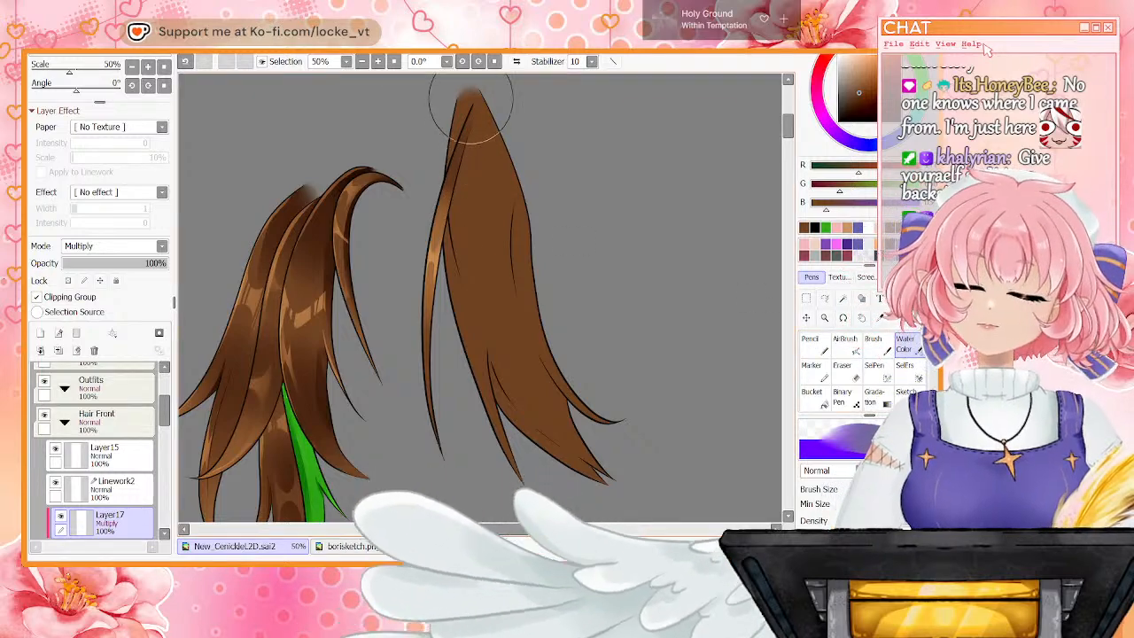
left_click_drag(471, 106, 501, 283)
key("Delete")
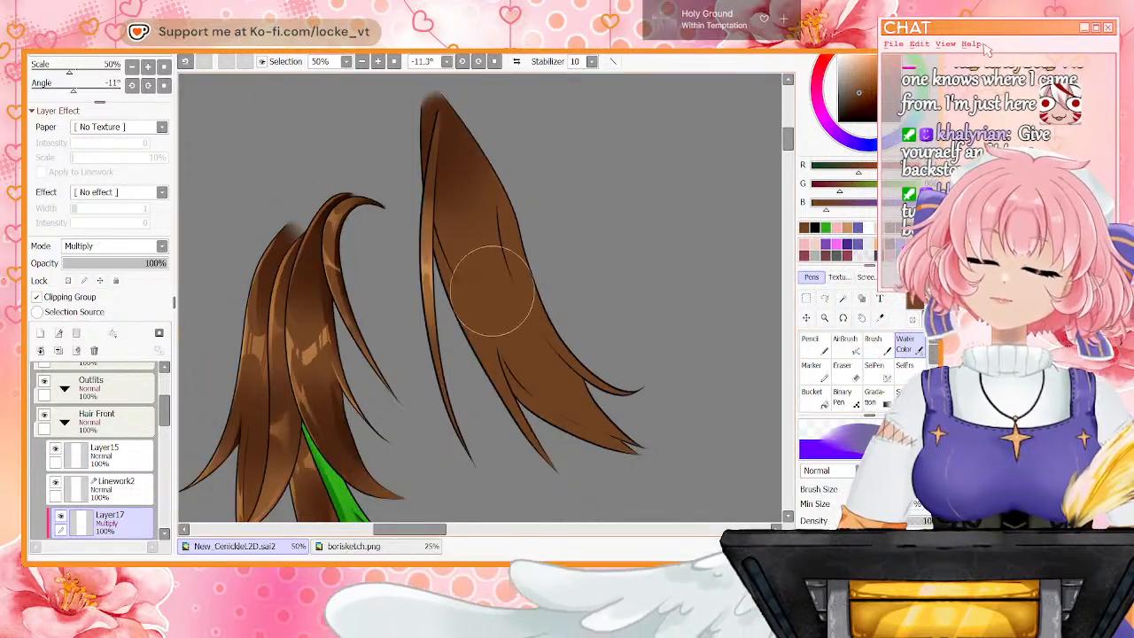
key("Home")
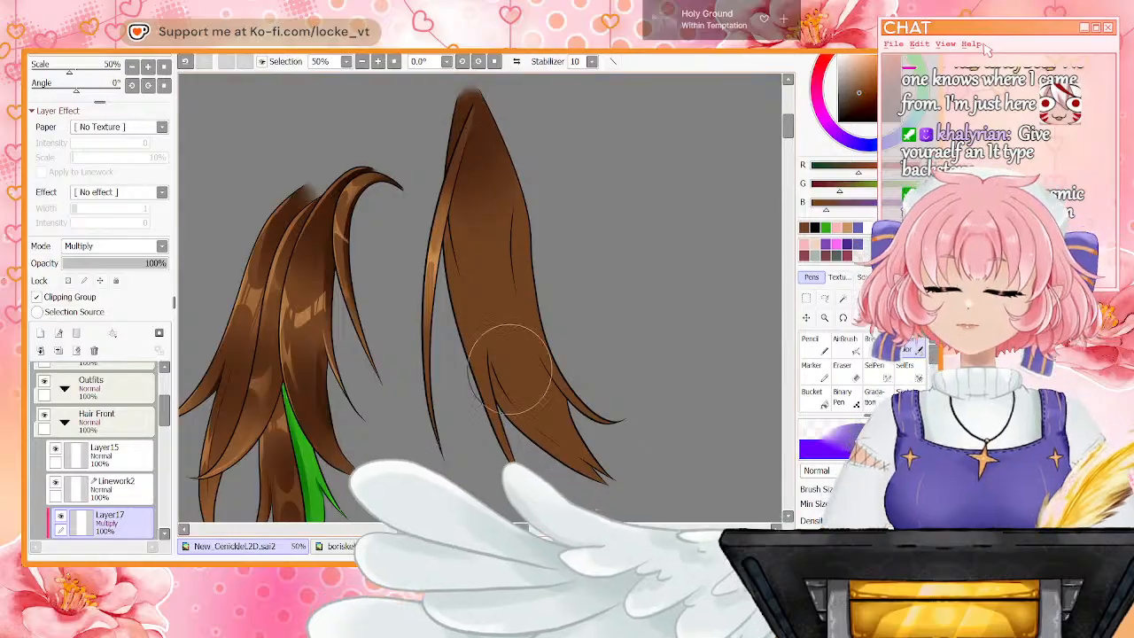
Paint a soft dark band across the strand's lower middle on Layer17, undoing and repainting the first attempt
left_click_drag(506, 329, 503, 317)
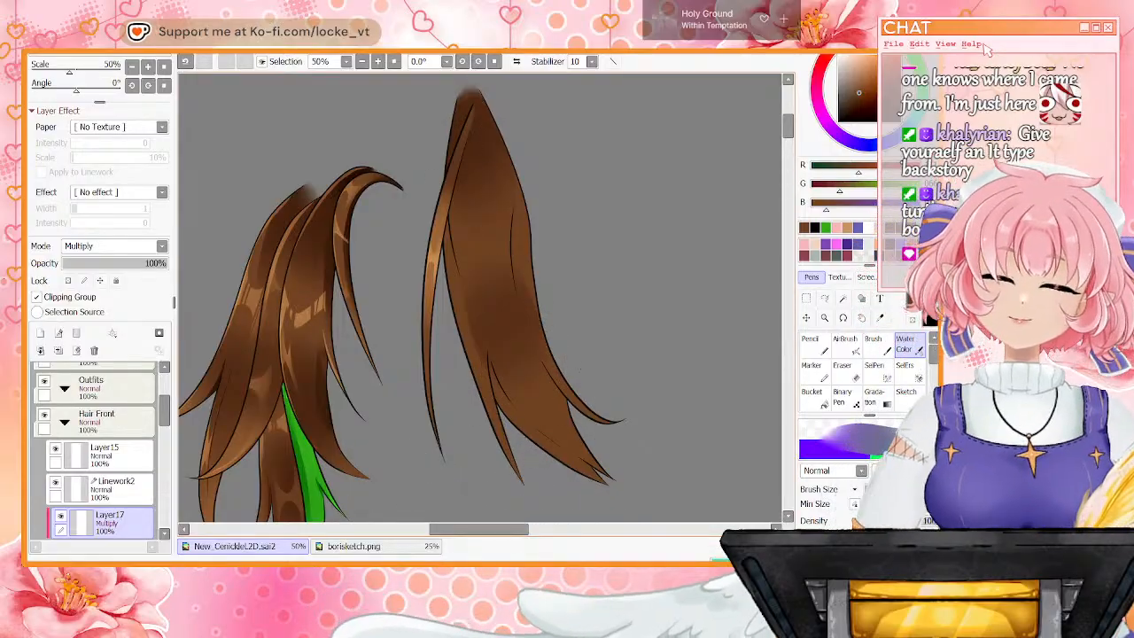
key("ctrl+z")
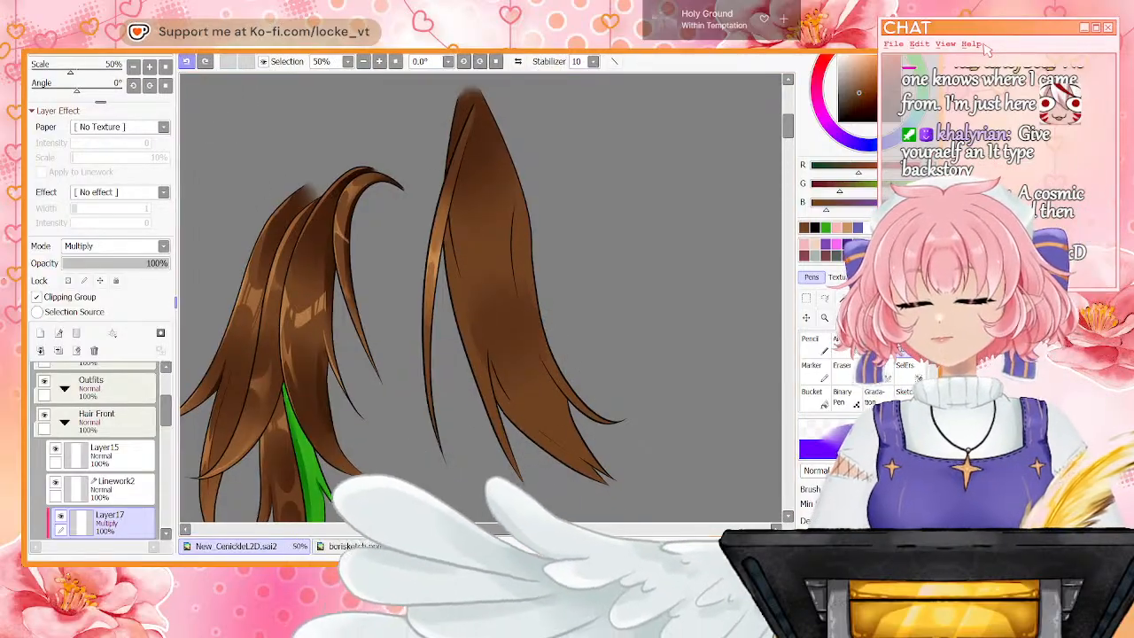
mouse_move(498, 331)
left_mouse_down()
mouse_move(514, 342)
mouse_move(501, 282)
mouse_move(521, 359)
left_mouse_up()
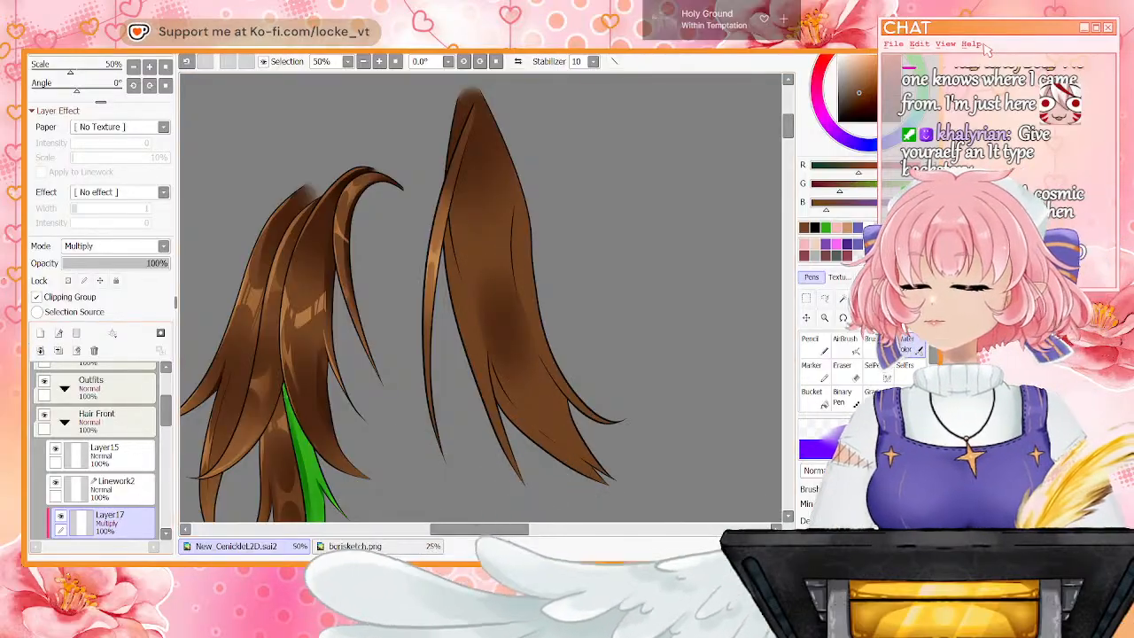
Paint darker Pencil shadows around the splits of the strand's lower tips on Layer17 and soften them with Water Color
key("bracketleft")
key("bracketleft")
key("bracketleft")
key("bracketleft")
key("bracketleft")
key("bracketleft")
key("bracketleft")
key("bracketleft")
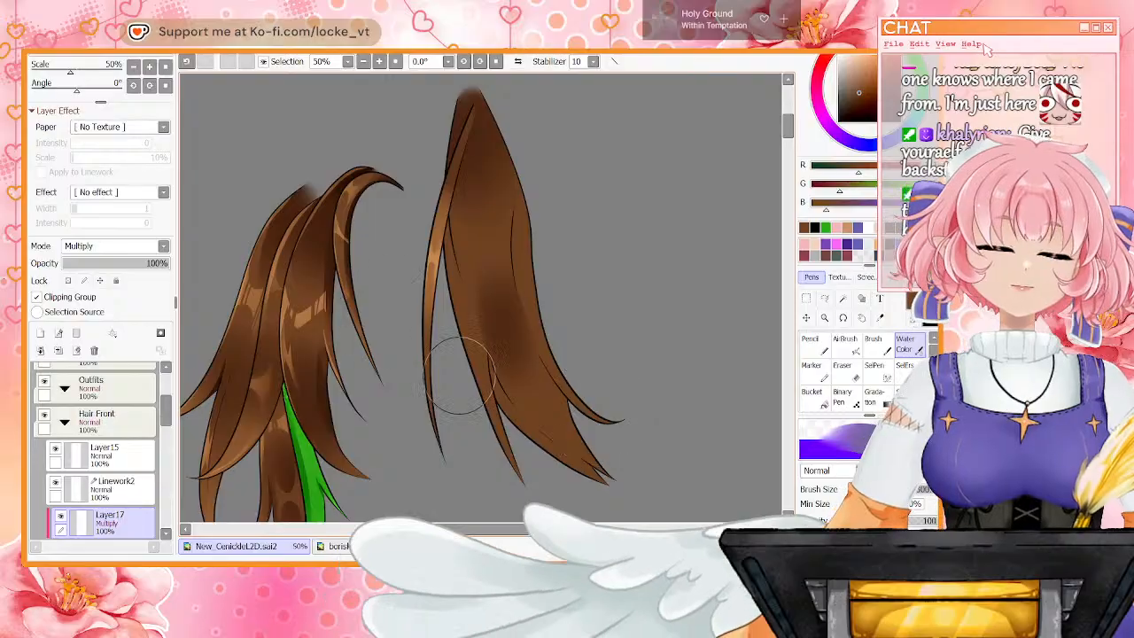
key("n")
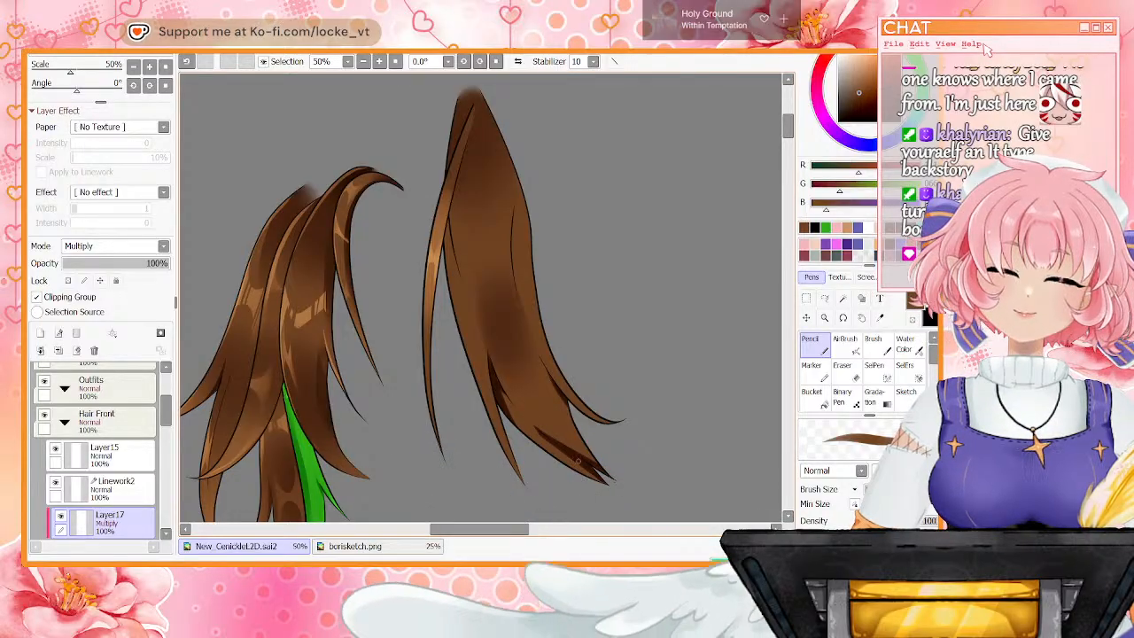
left_click(908, 346)
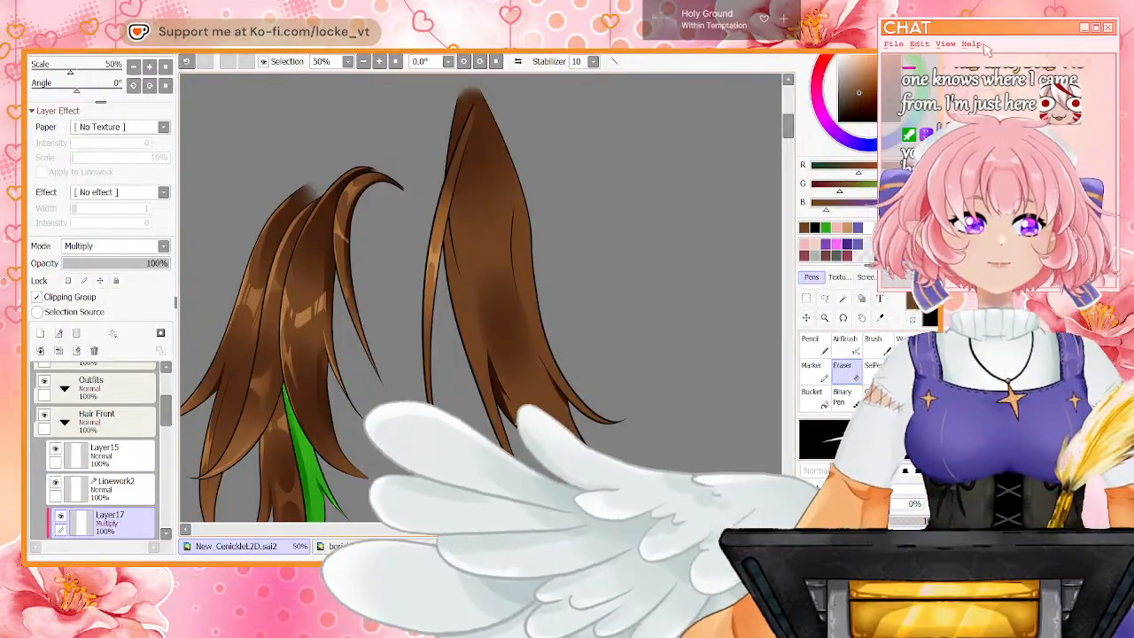
Trim the shadows at the strand's lowest tip with the Eraser on Layer17, undoing a misplaced stroke
key("e")
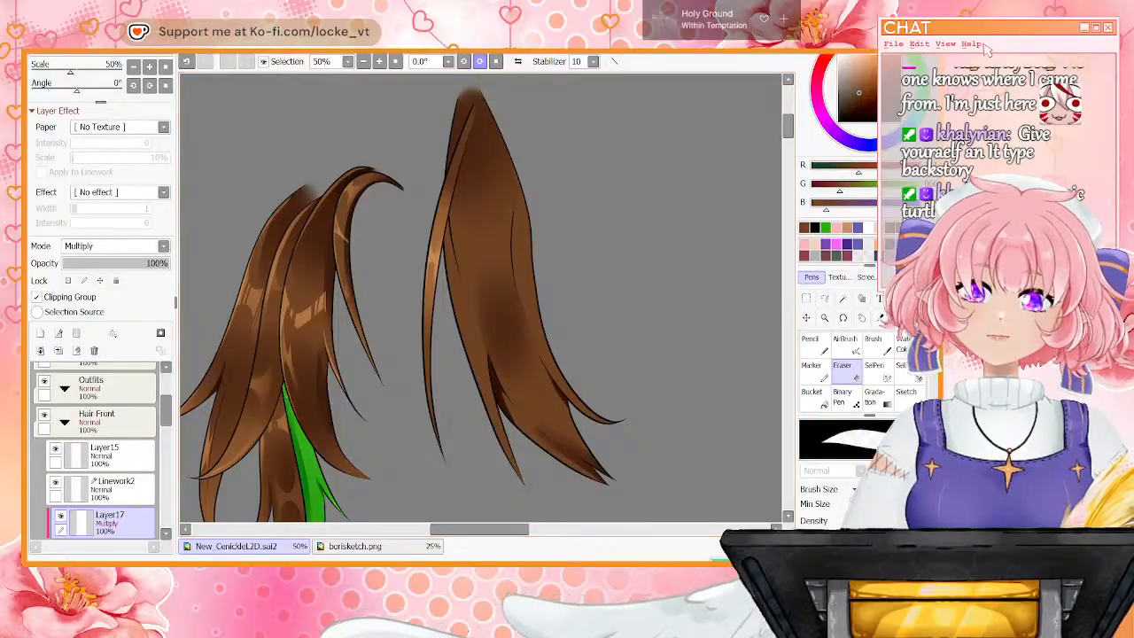
key("End")
key("End")
key("End")
scroll(483, 297, "down", 3)
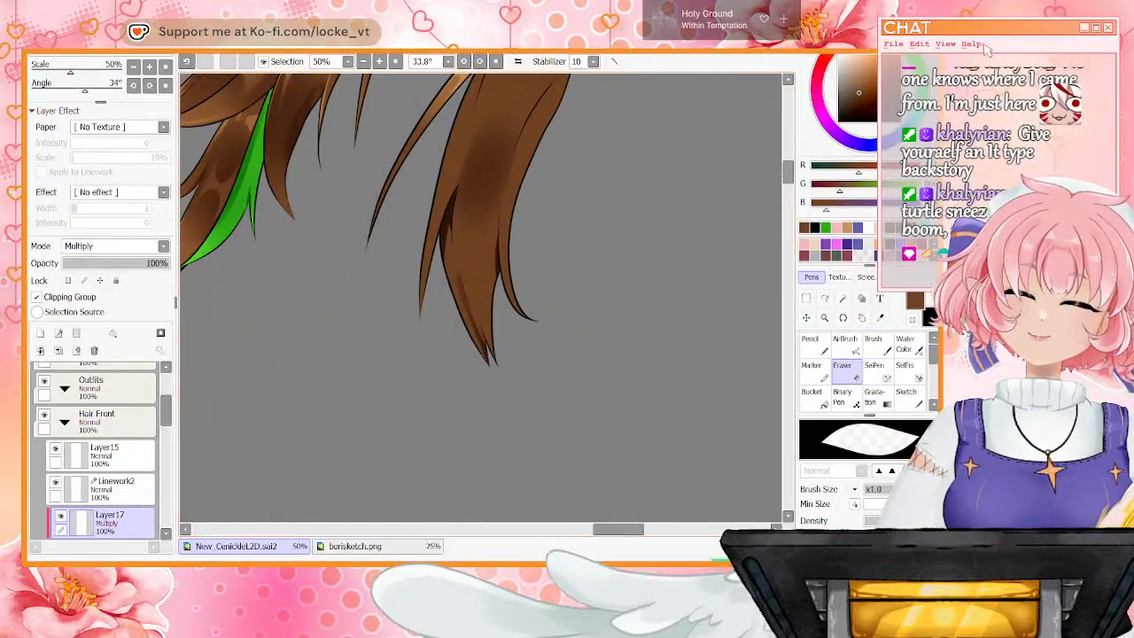
key("ctrl+z")
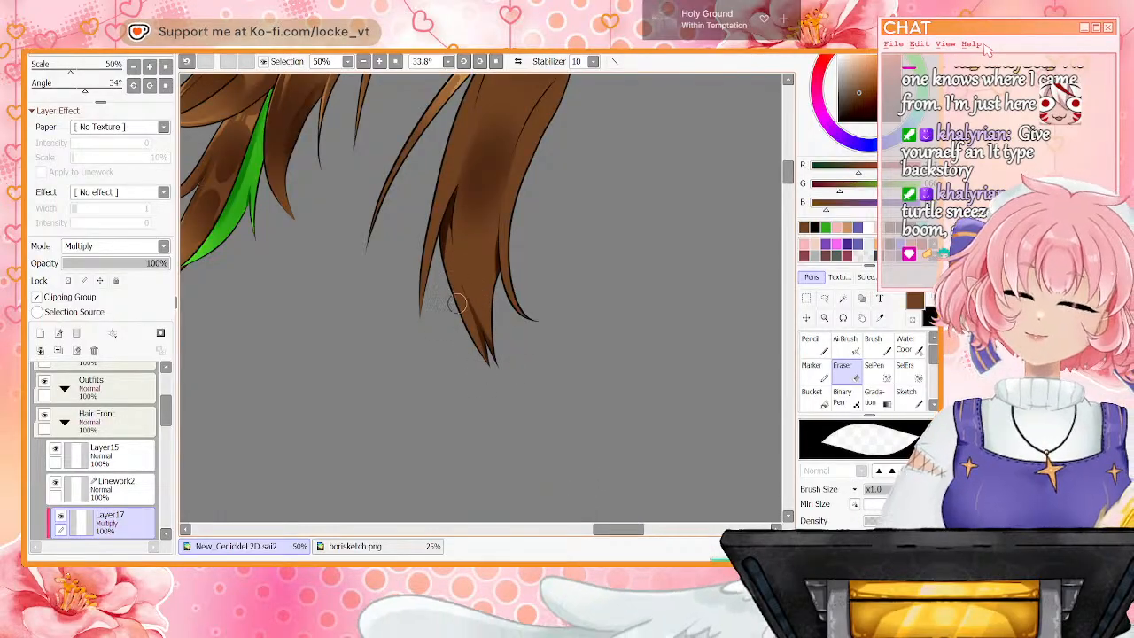
key("Home")
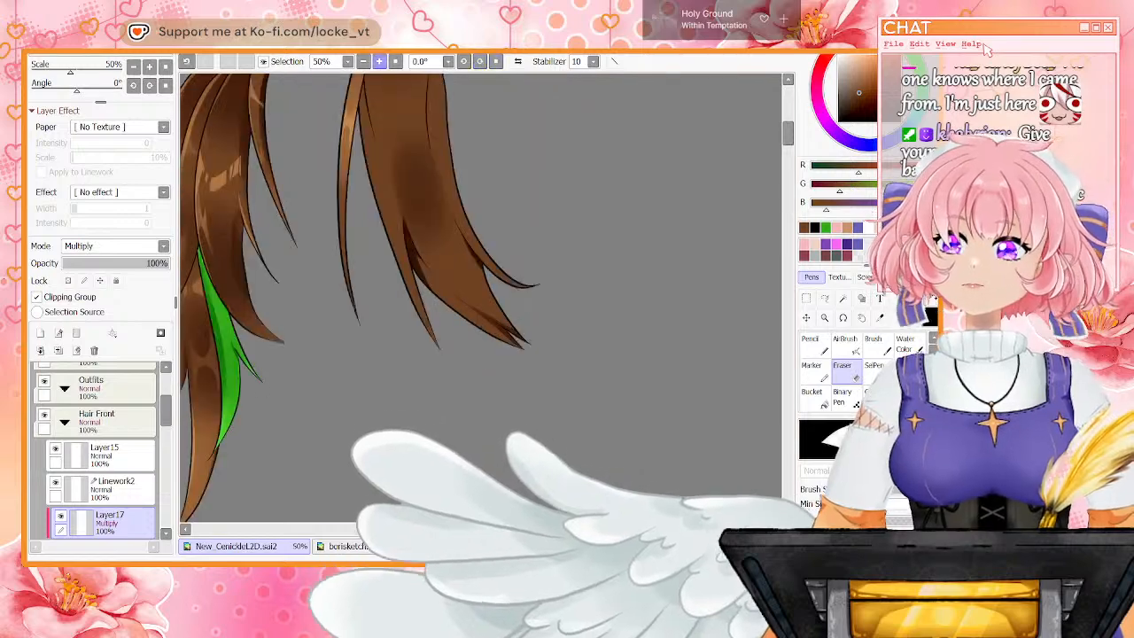
Soften the lower-middle highlights of the wide front strand on Layer17, in Screen mode, with an enlarged Eraser
left_click_drag(787, 134, 788, 128)
left_click(363, 61)
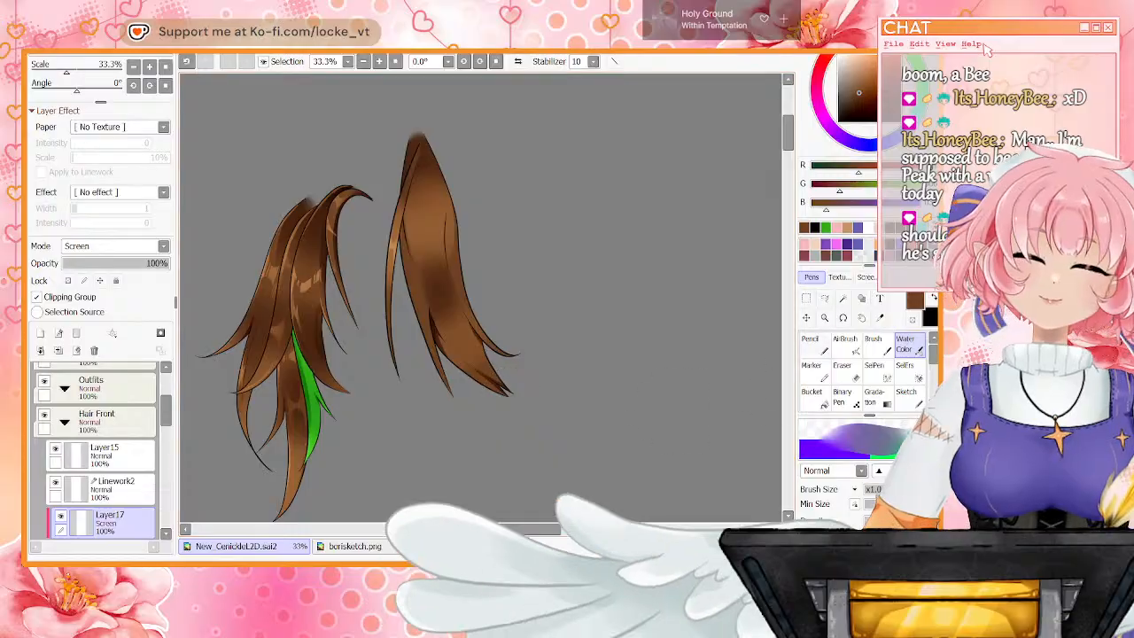
key("e")
key("]")
key("]")
key("]")
key("]")
key("]")
key("]")
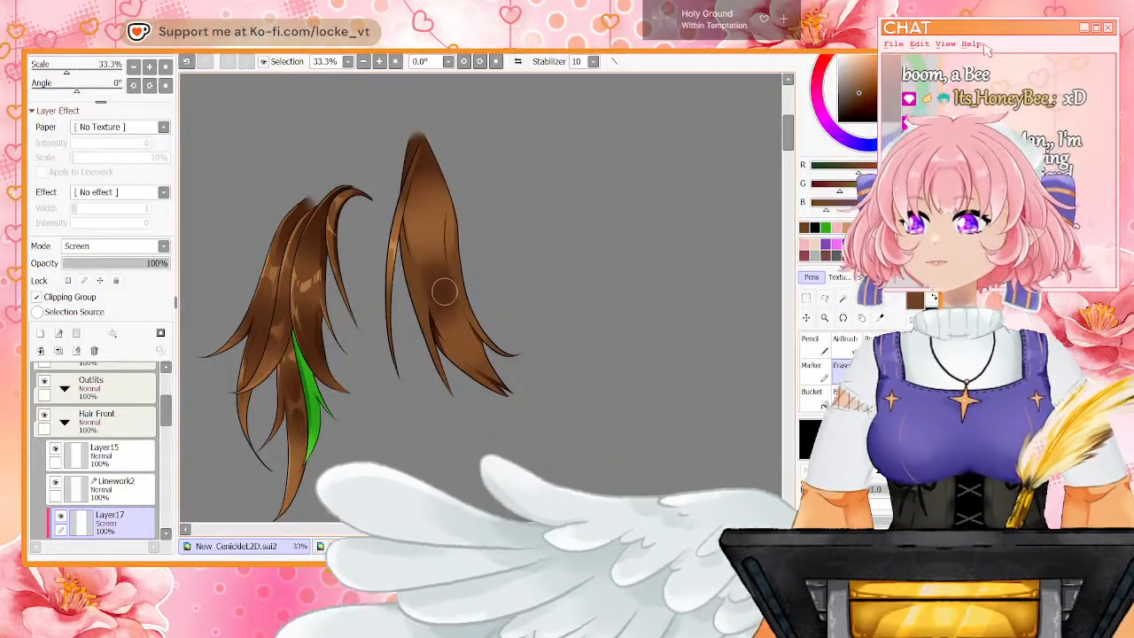
left_click_drag(443, 301, 454, 340)
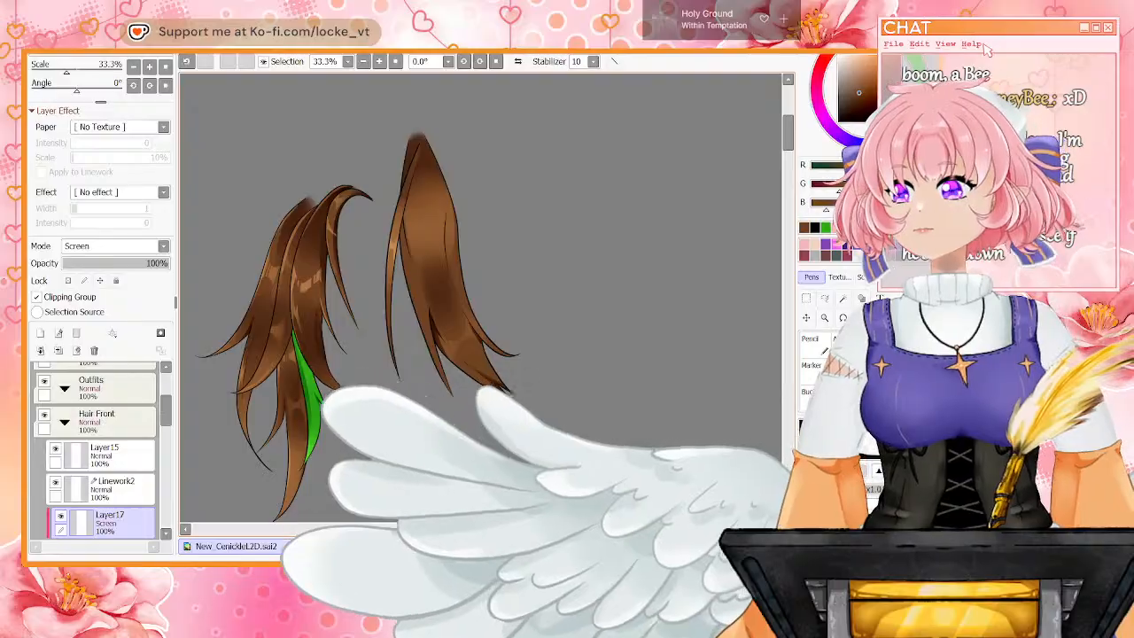
Paint darker shading over the wide strand's upper half and inner edge on Layer17 in Multiply mode with Water Color
left_click_drag(421, 133, 393, 264)
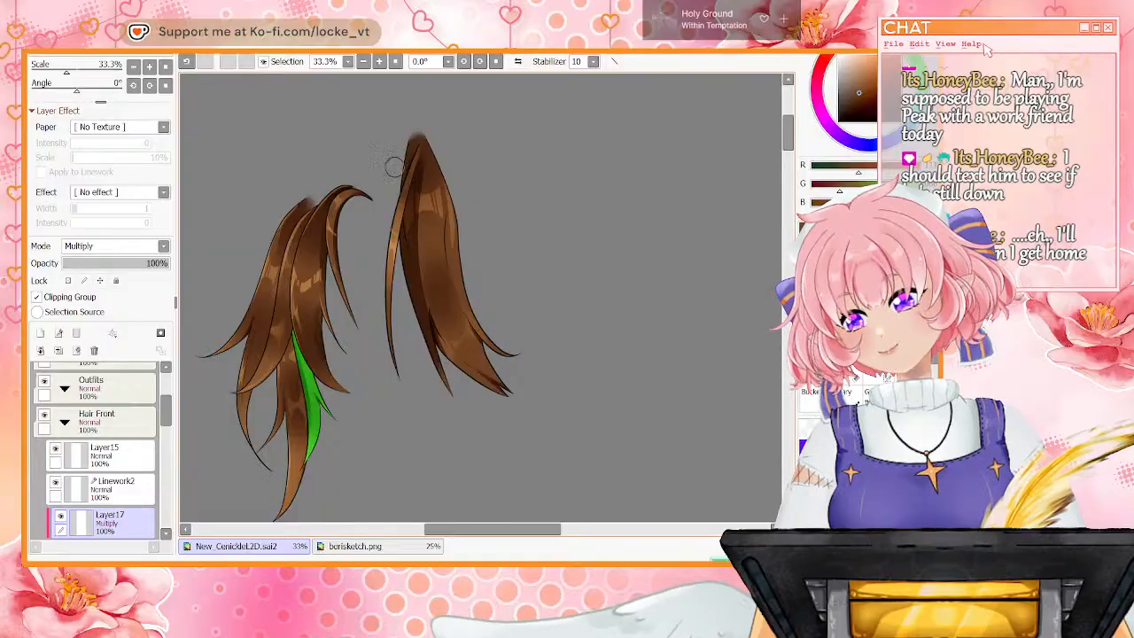
left_click_drag(428, 188, 435, 256)
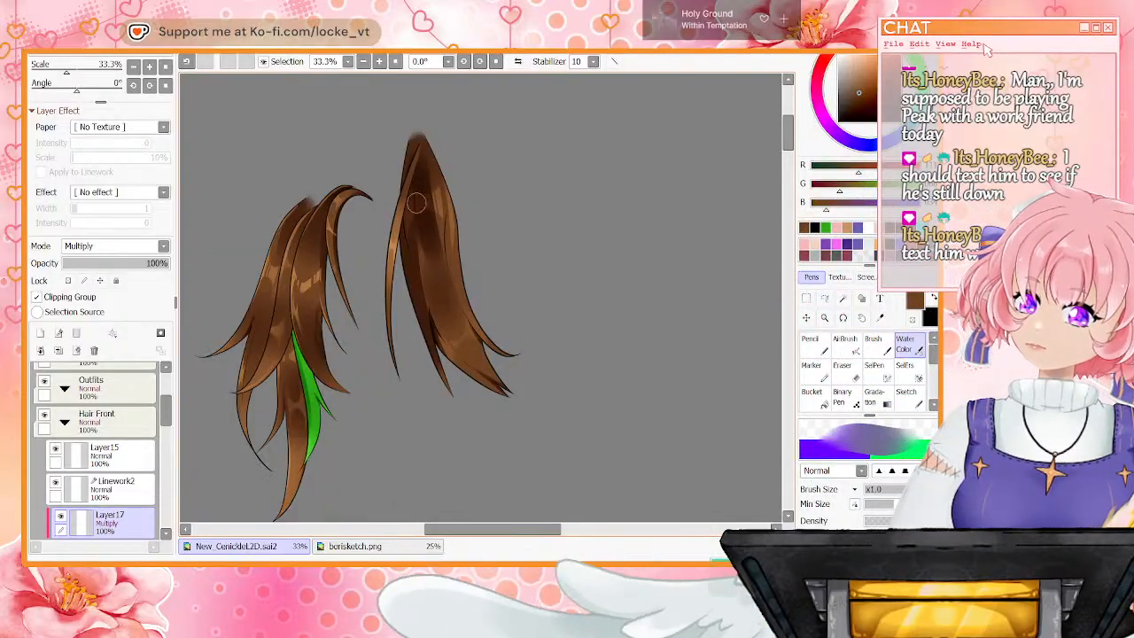
left_click_drag(420, 142, 437, 258)
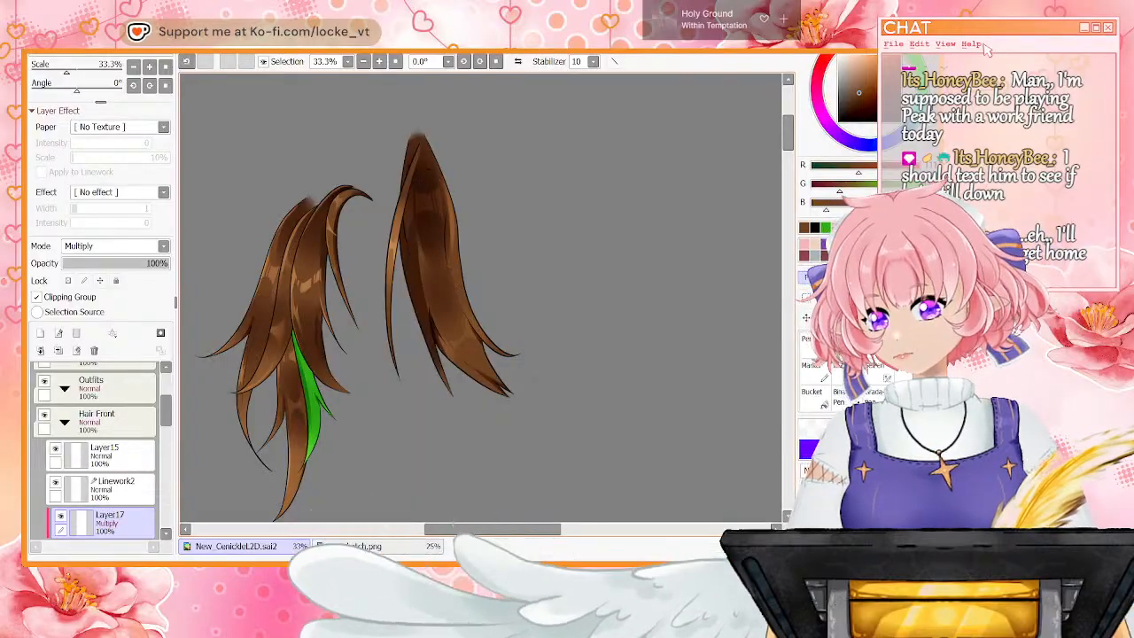
Show the Layer6 sketch and merge the wide strand's shading layer and Linework2 into Layer16, toggling Layer16's visibility to check it
left_click_drag(166, 410, 166, 388)
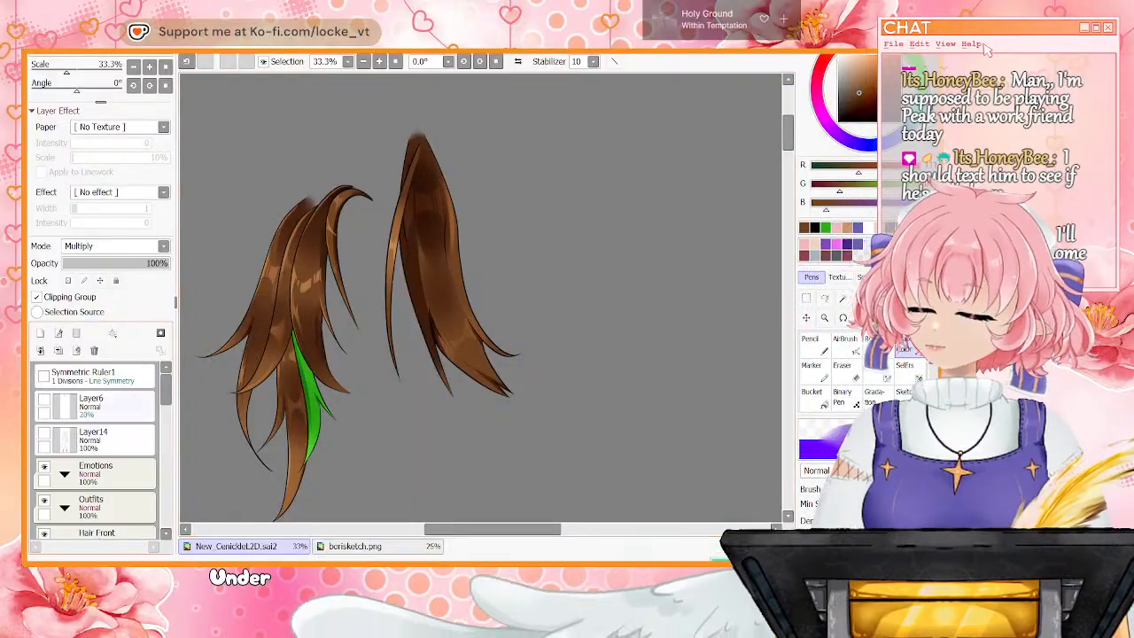
left_click(44, 399)
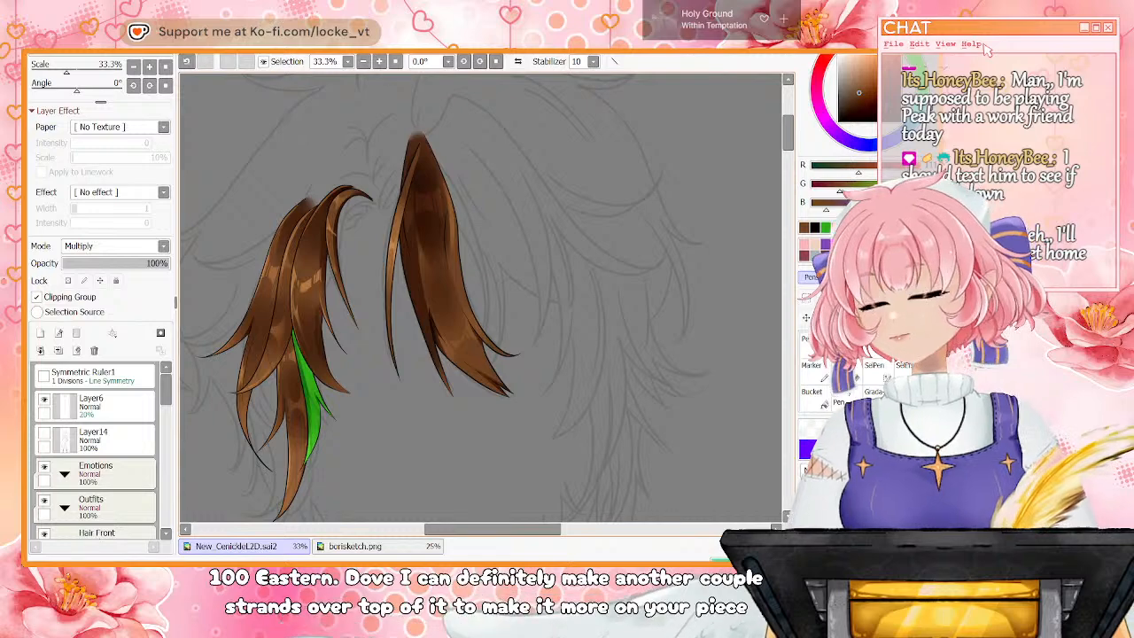
left_click(59, 351)
left_click_drag(166, 390, 166, 426)
left_click(55, 437)
left_click(55, 437)
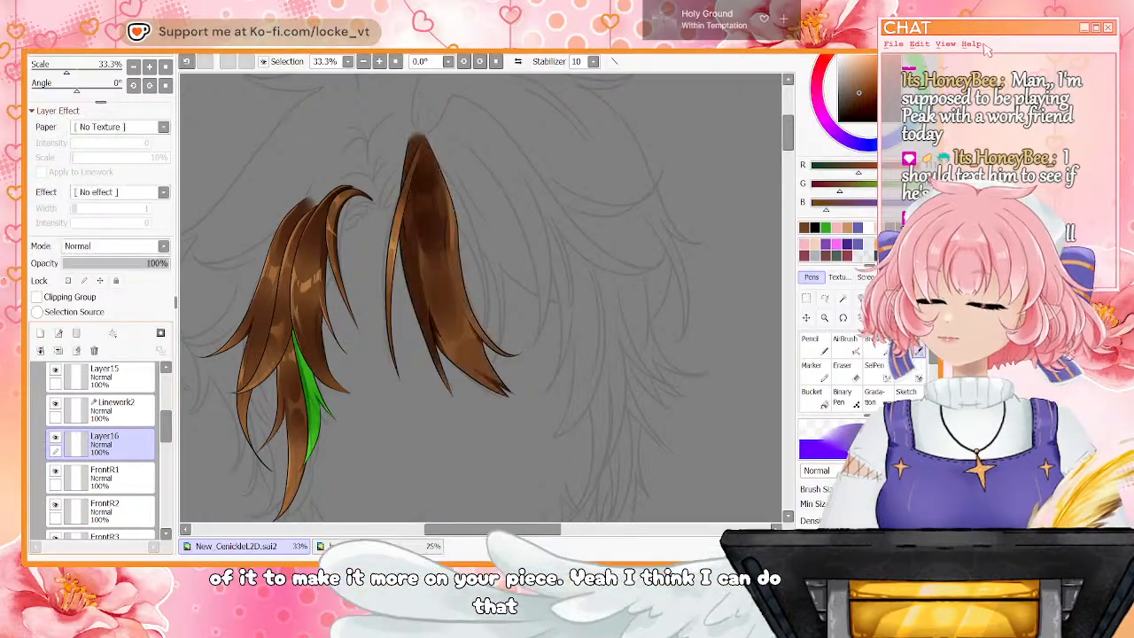
left_click(115, 410)
left_click(59, 351)
left_click(54, 404)
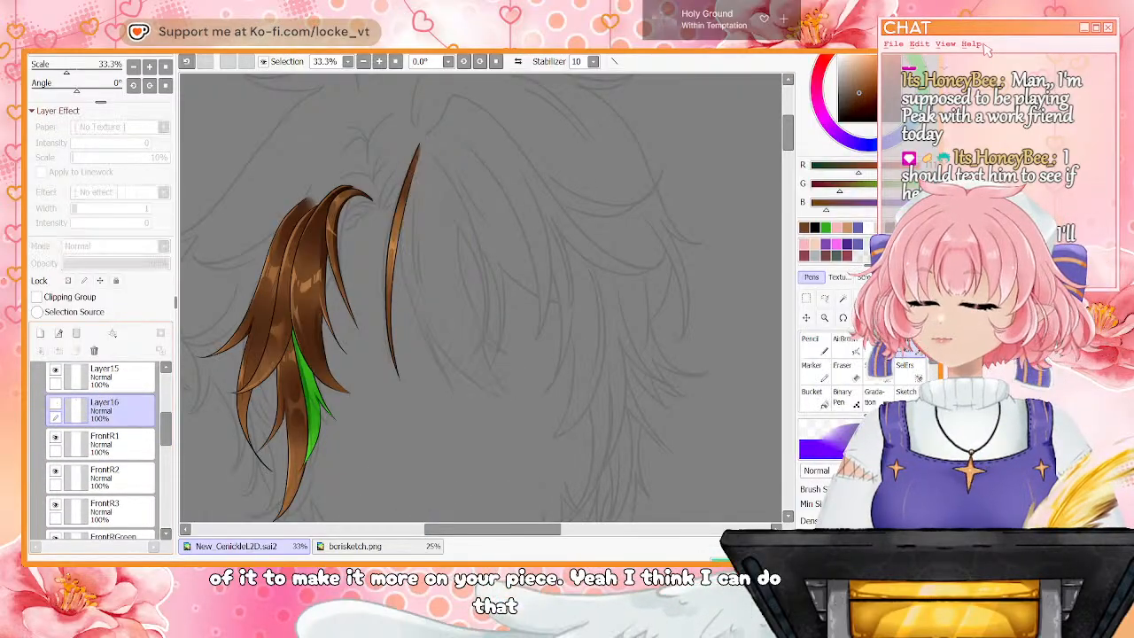
left_click(55, 404)
Add a normal layer and a linework layer above Layer16, and outline a thin curved strand in black across the wide strand
left_click(41, 333)
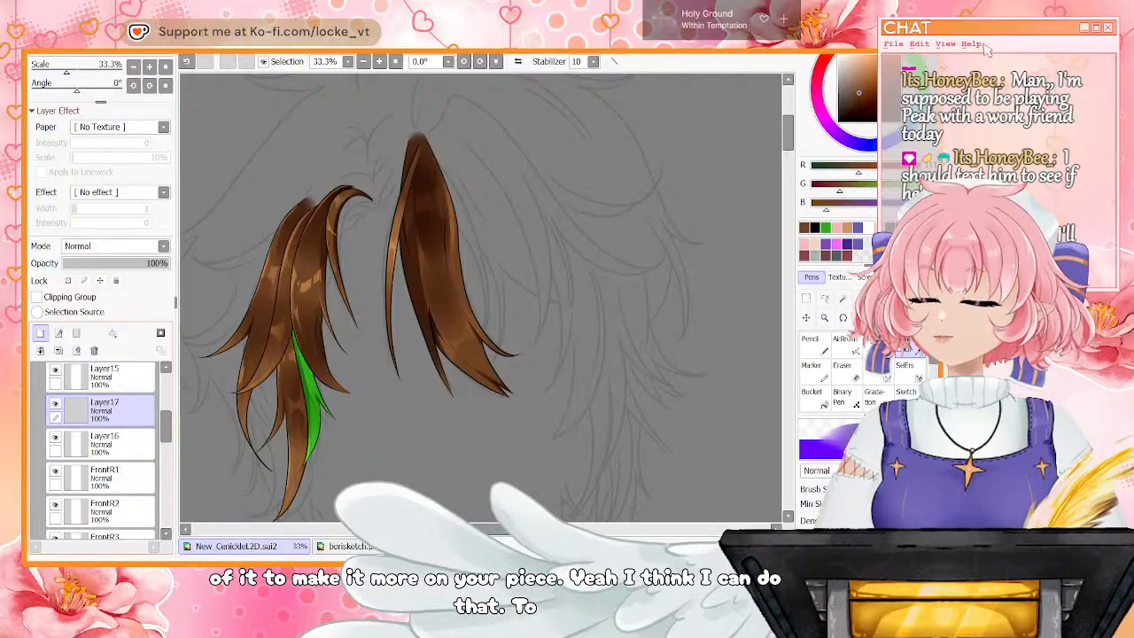
left_click(59, 333)
left_click(815, 228)
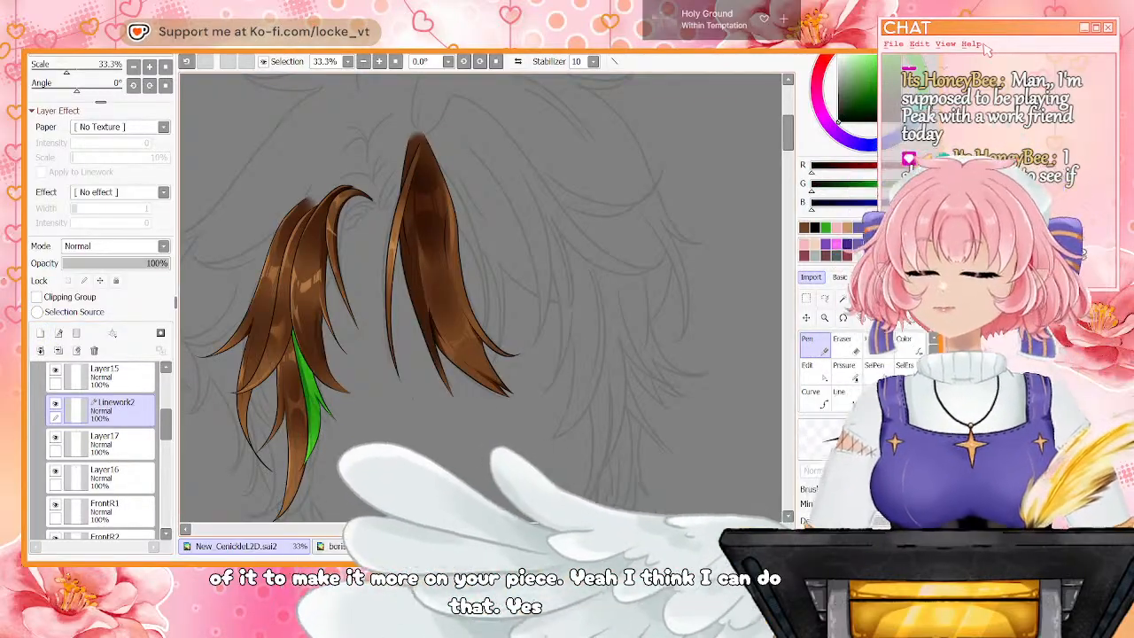
key("ctrl+z")
key("ctrl+y")
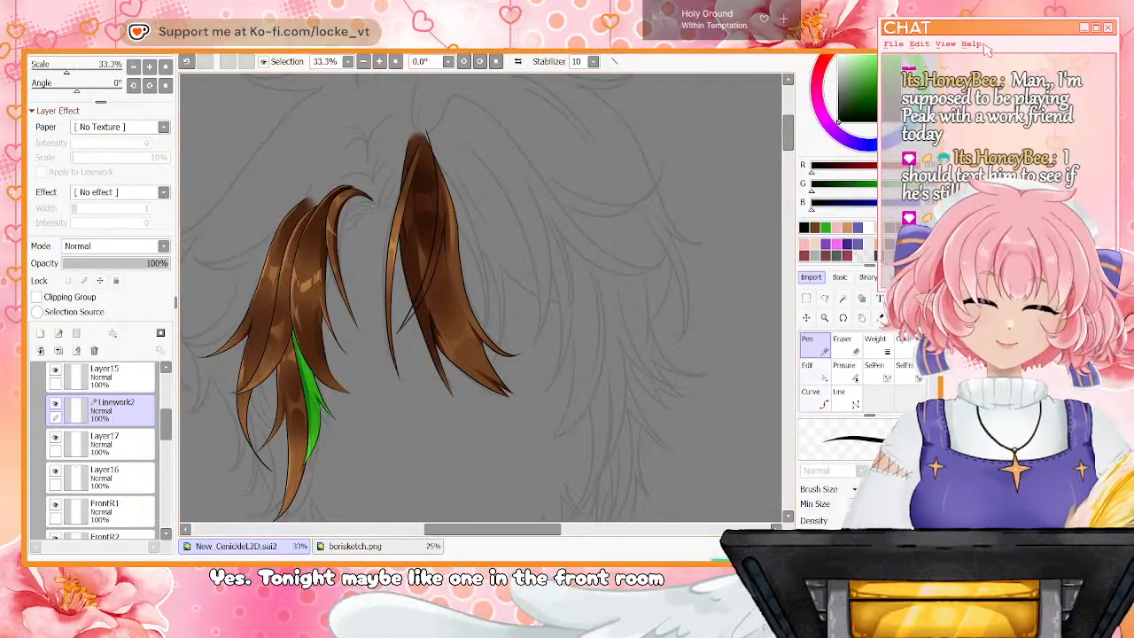
key("ctrl")
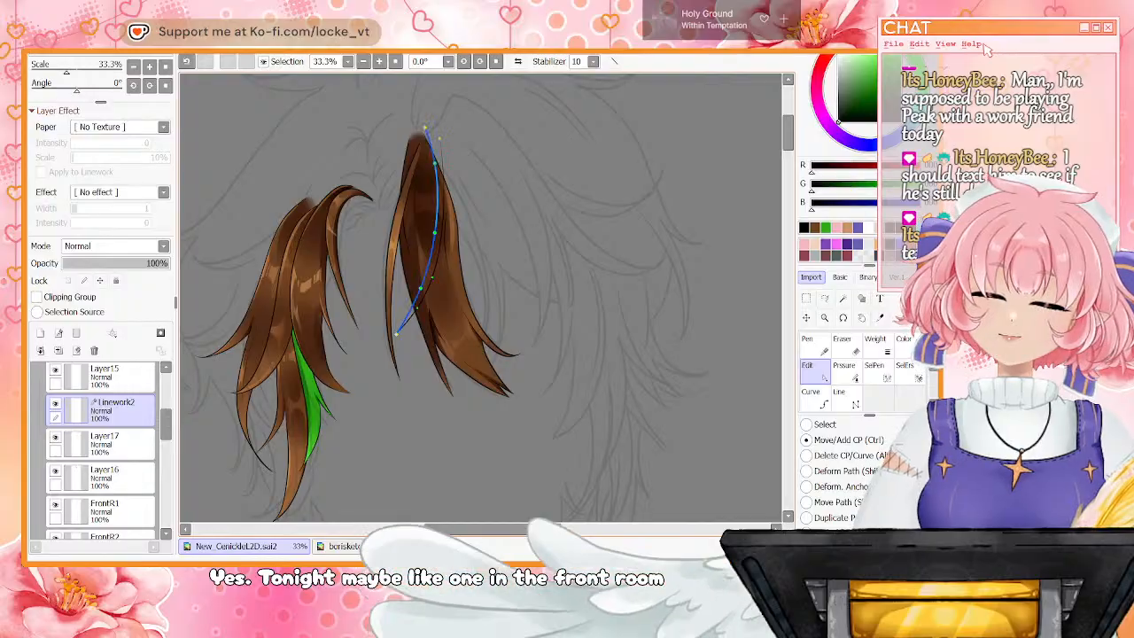
left_click_drag(432, 277, 451, 198)
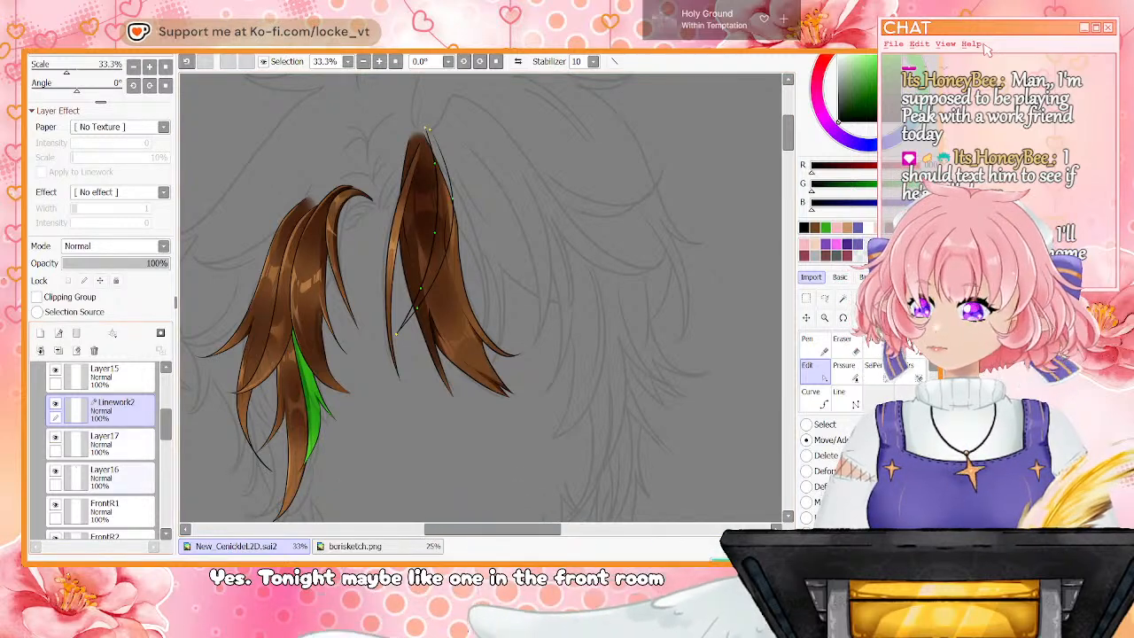
Hide Layer16 and the Layer6 sketch to isolate the thin strand's outline
left_click(54, 472)
left_click_drag(166, 425, 165, 388)
left_click(44, 399)
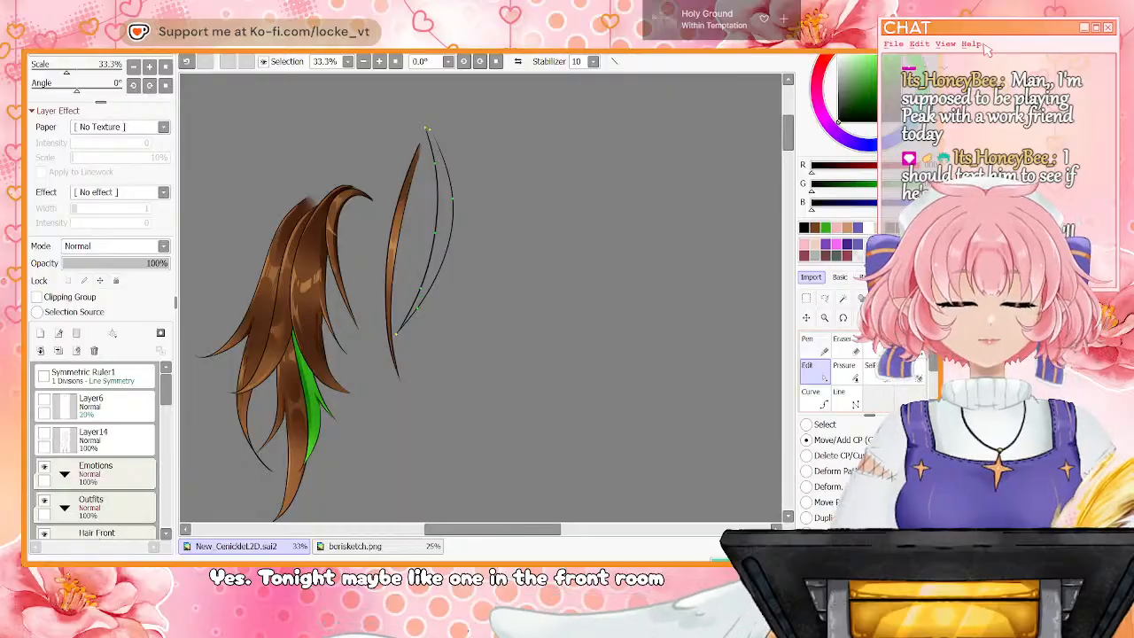
left_click_drag(166, 389, 166, 421)
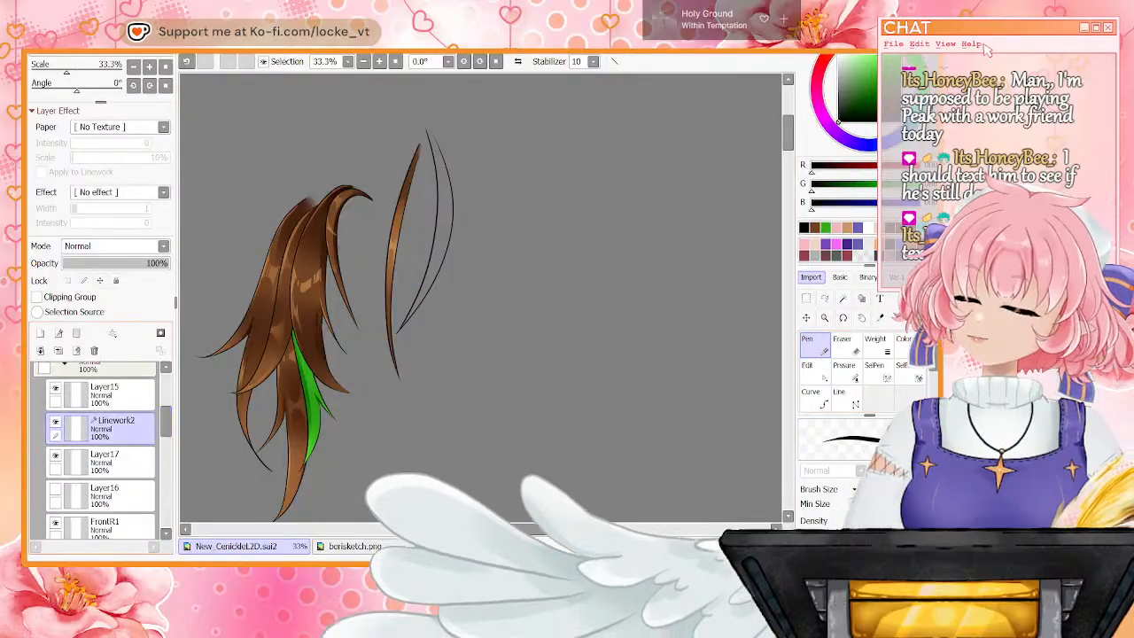
Colour the thin strand brown on Layer17, painting its top end with Water Color and filling the rest with Bucket
left_click(104, 458)
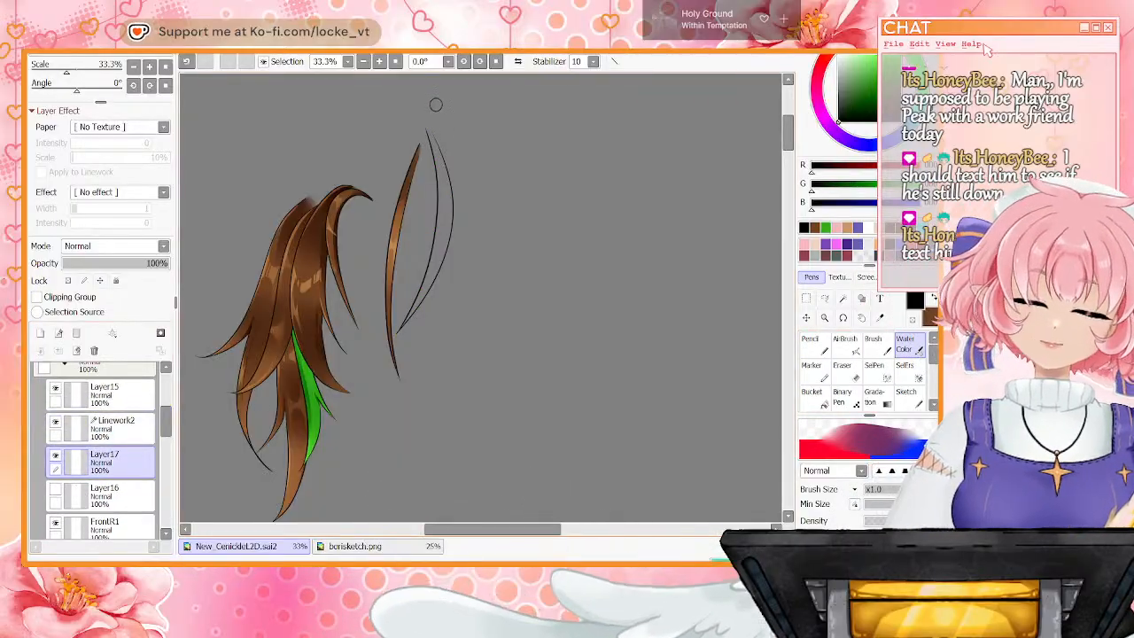
left_click(425, 127, "alt")
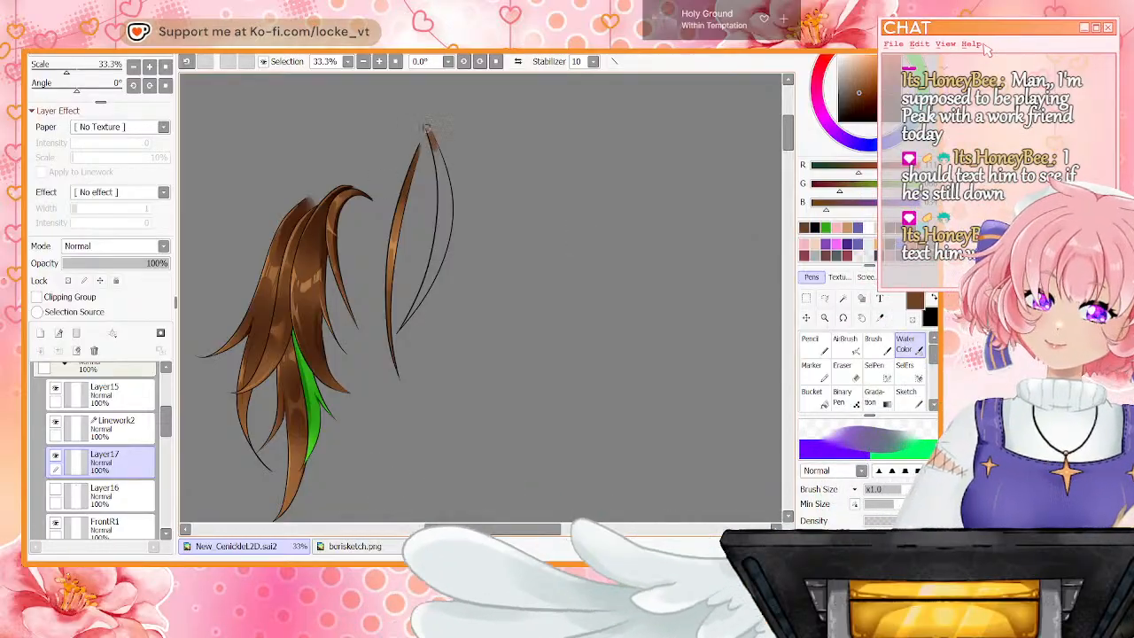
key("e")
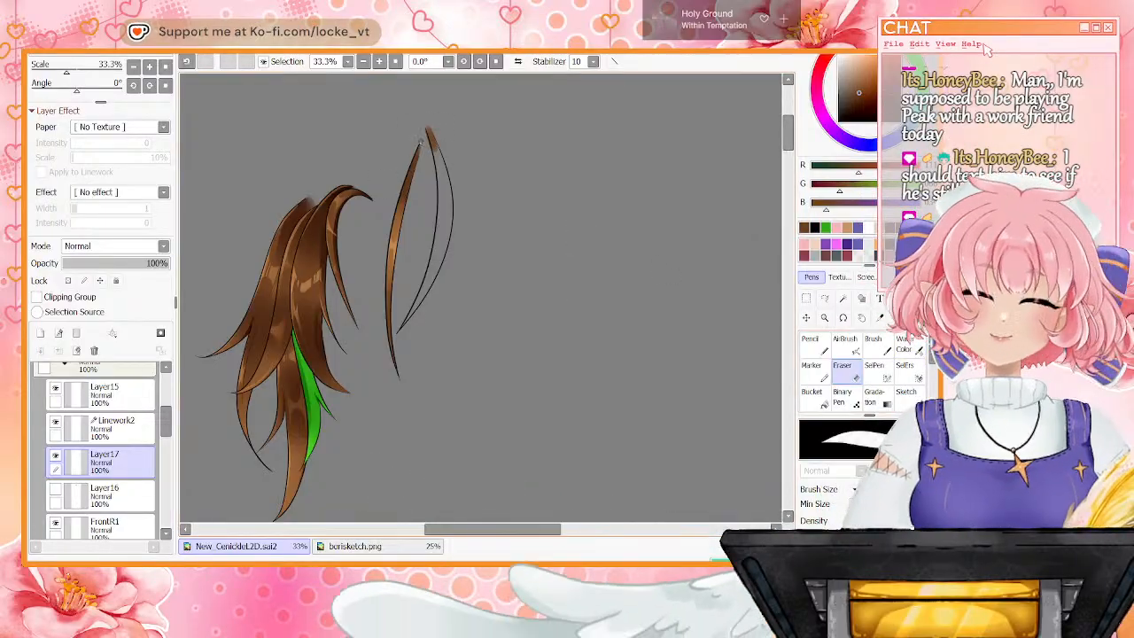
left_click(813, 398)
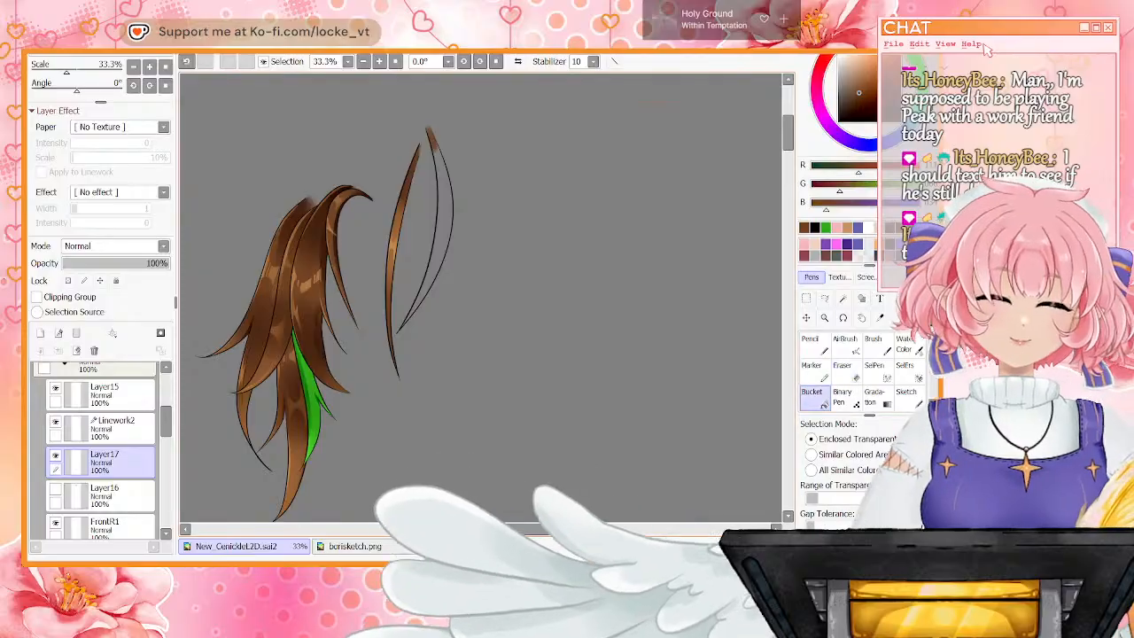
left_click(444, 213)
key("n")
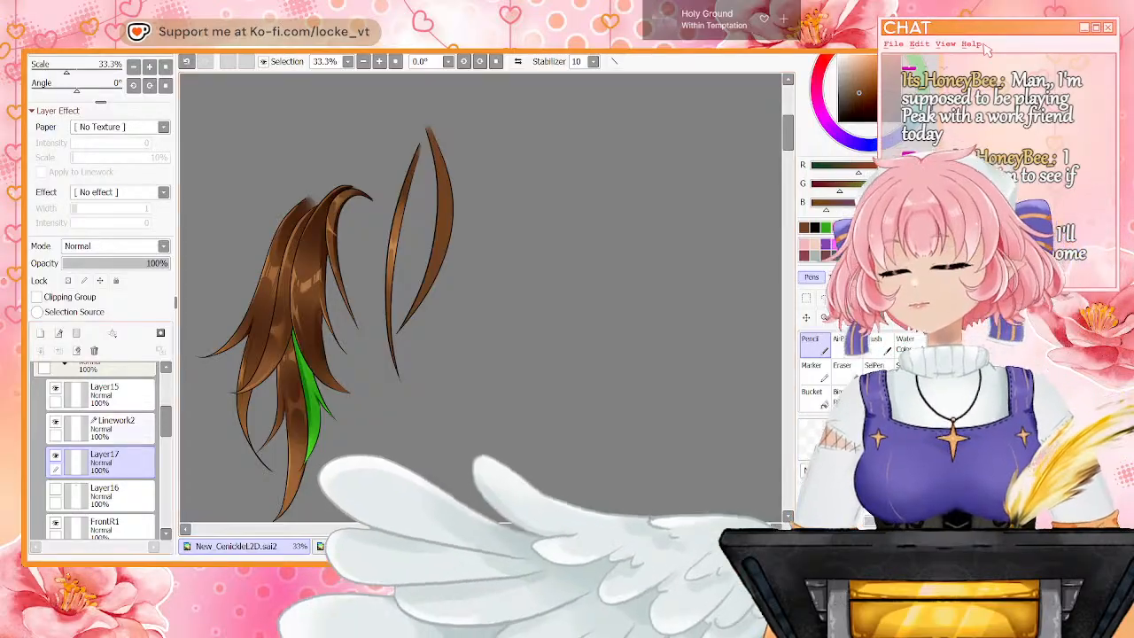
Add Layer18 as a clipping layer in Multiply mode and shade the thin strand's upper part with Water Color
left_click(40, 333)
left_click(37, 297)
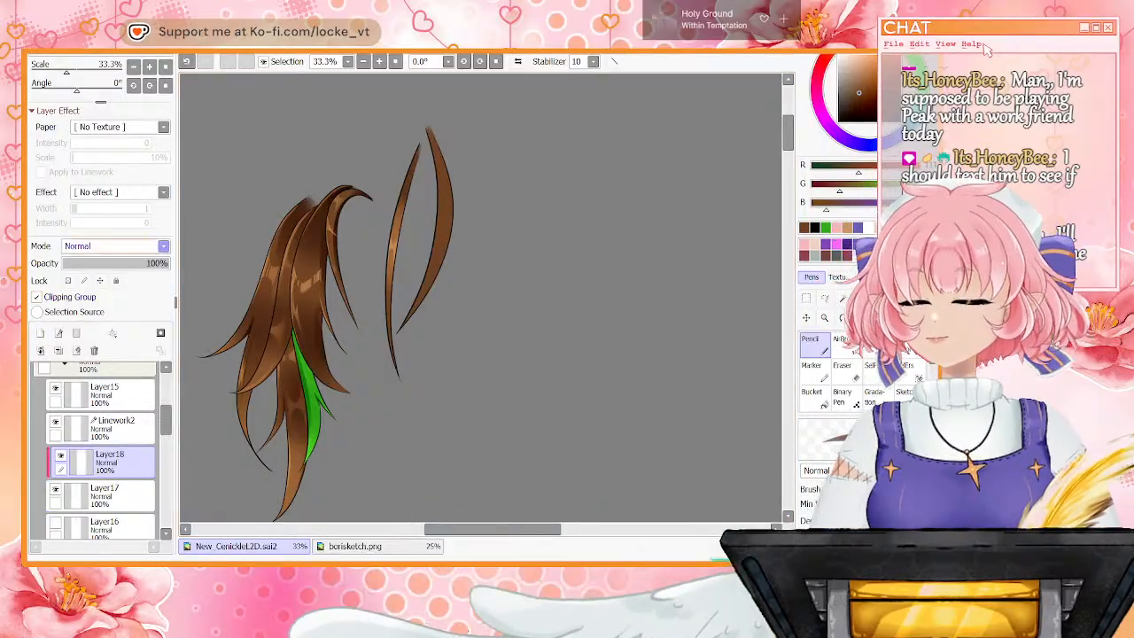
left_click(907, 346)
left_click_drag(435, 135, 437, 218)
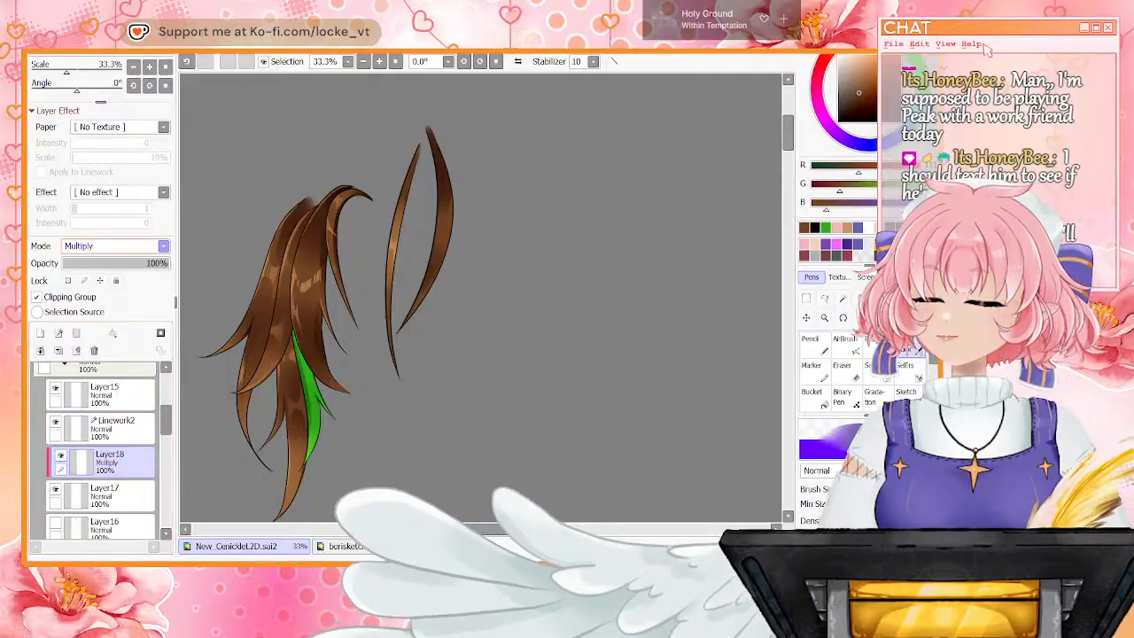
Add highlights to the thin strand on Layer18 in Screen mode, with Layer16 shown again beneath it
left_click(94, 281)
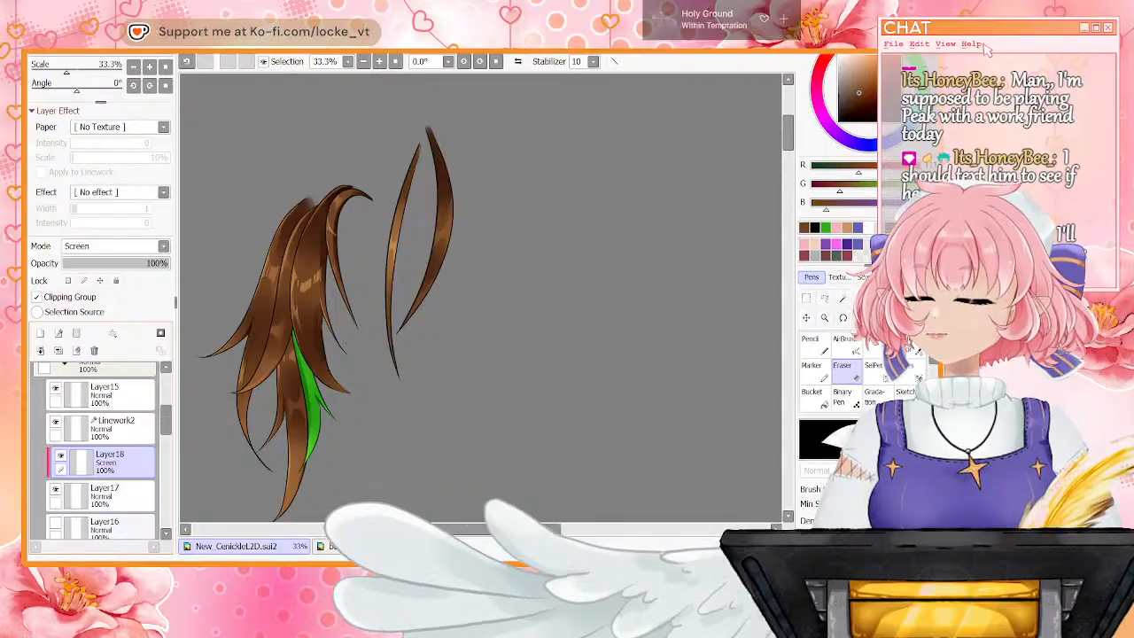
left_click(55, 522)
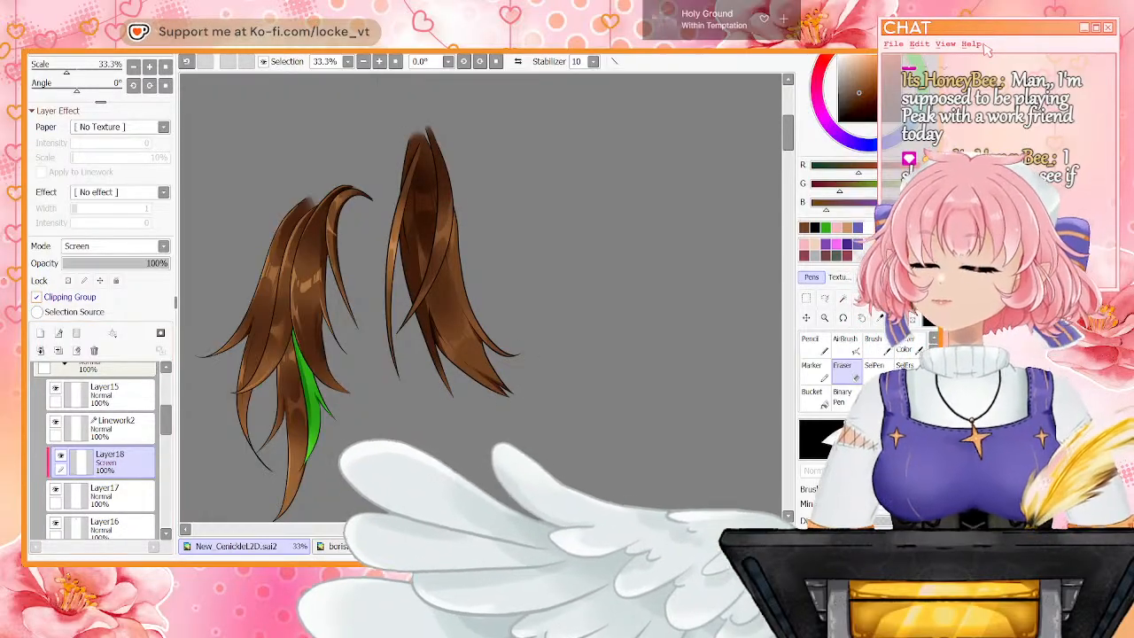
left_click(815, 345)
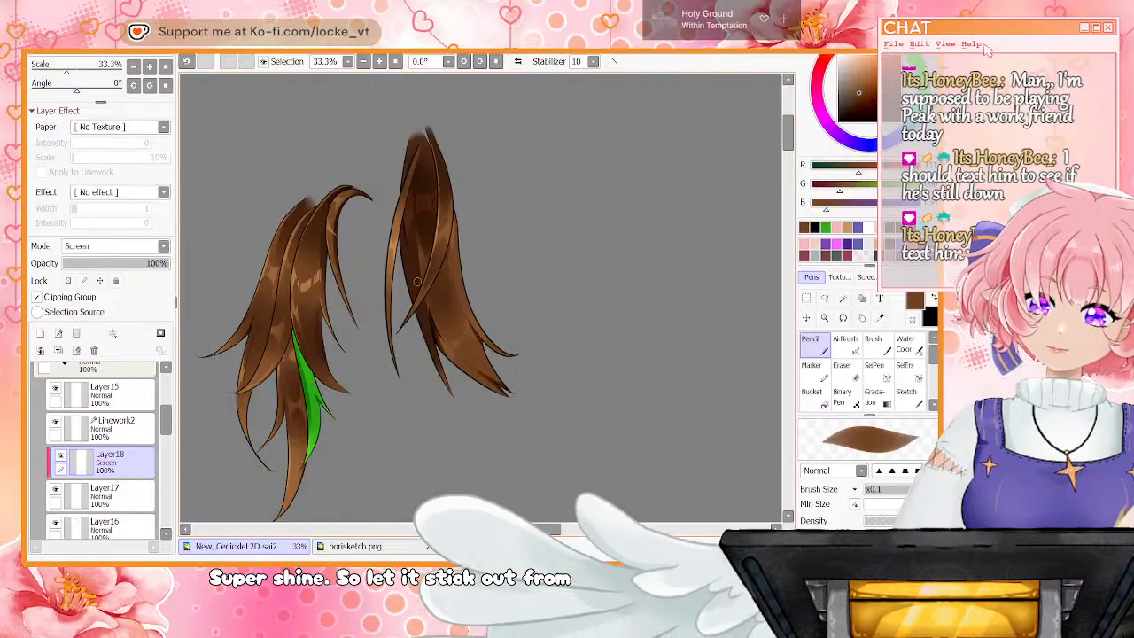
left_click(186, 61)
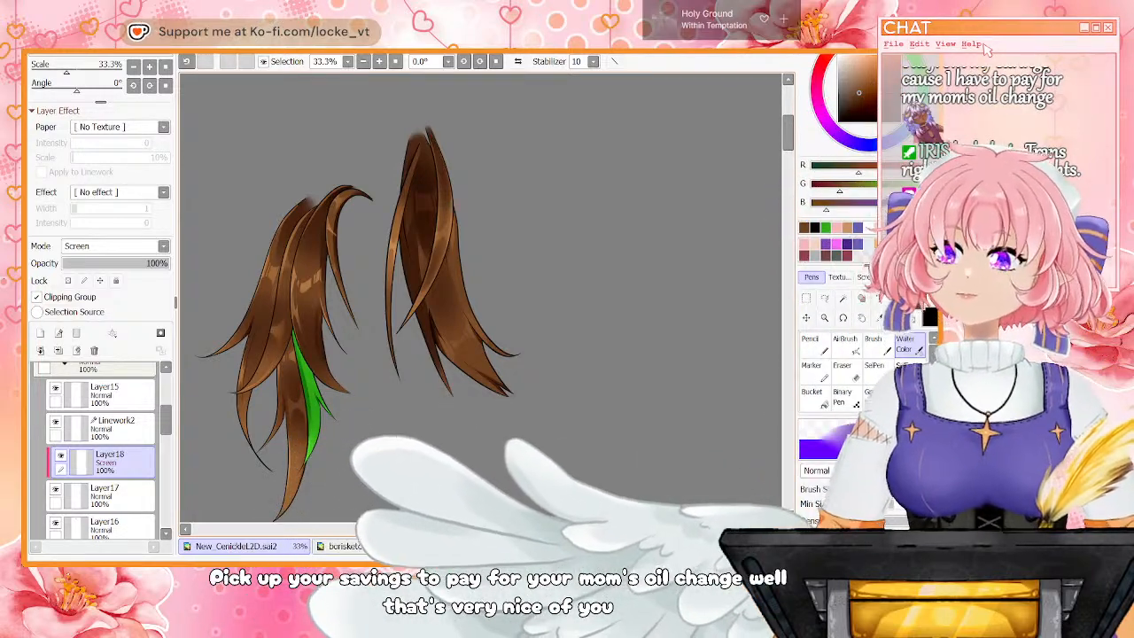
Merge Layer18 and Linework2 into Layer17, and show the Layer6 sketch again
key("ctrl+e")
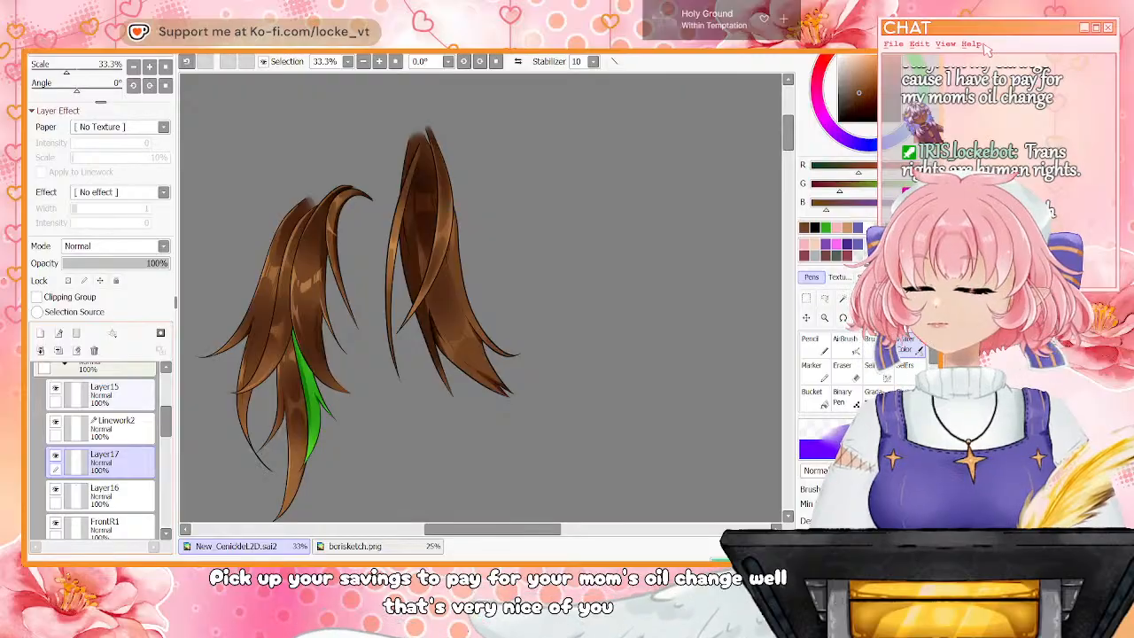
left_click(116, 428)
left_click(58, 351)
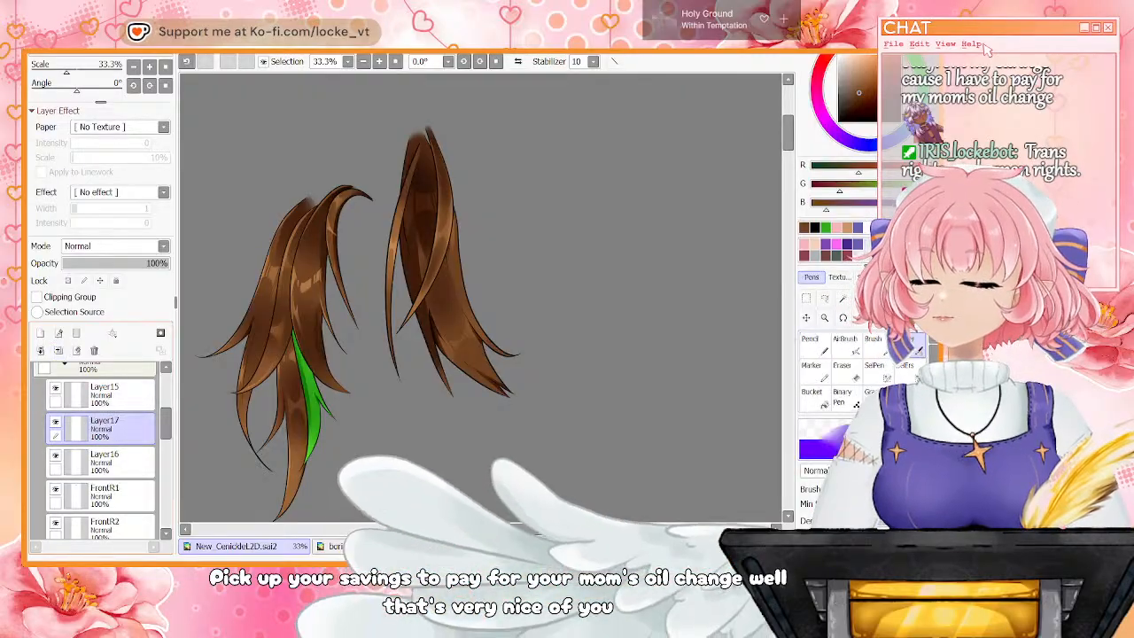
scroll(97, 447, "up", 8)
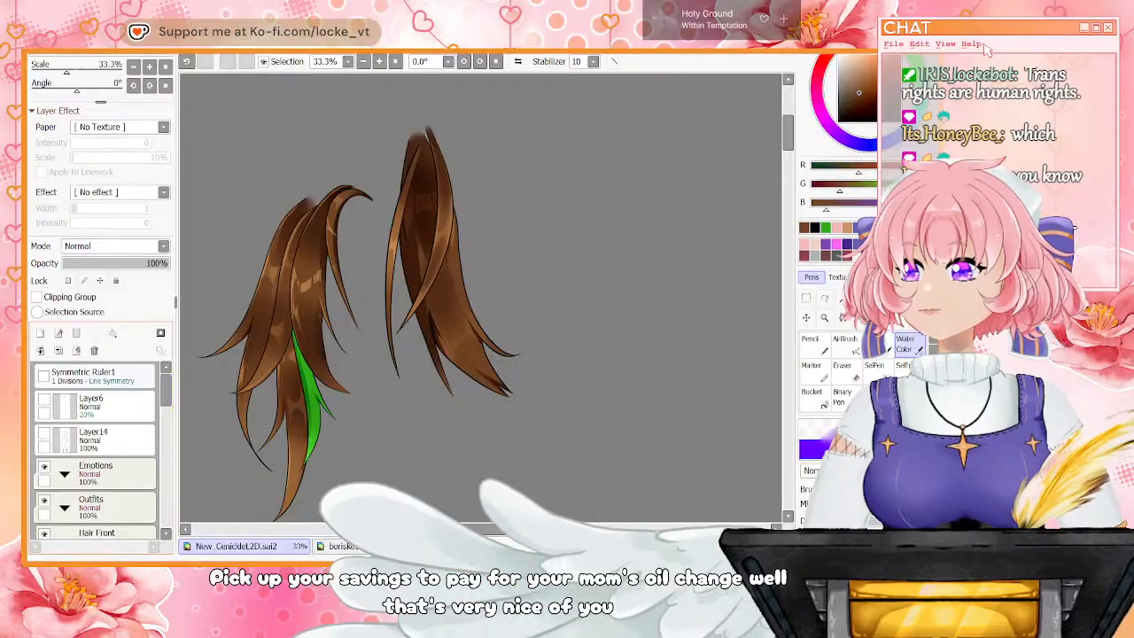
left_click(44, 399)
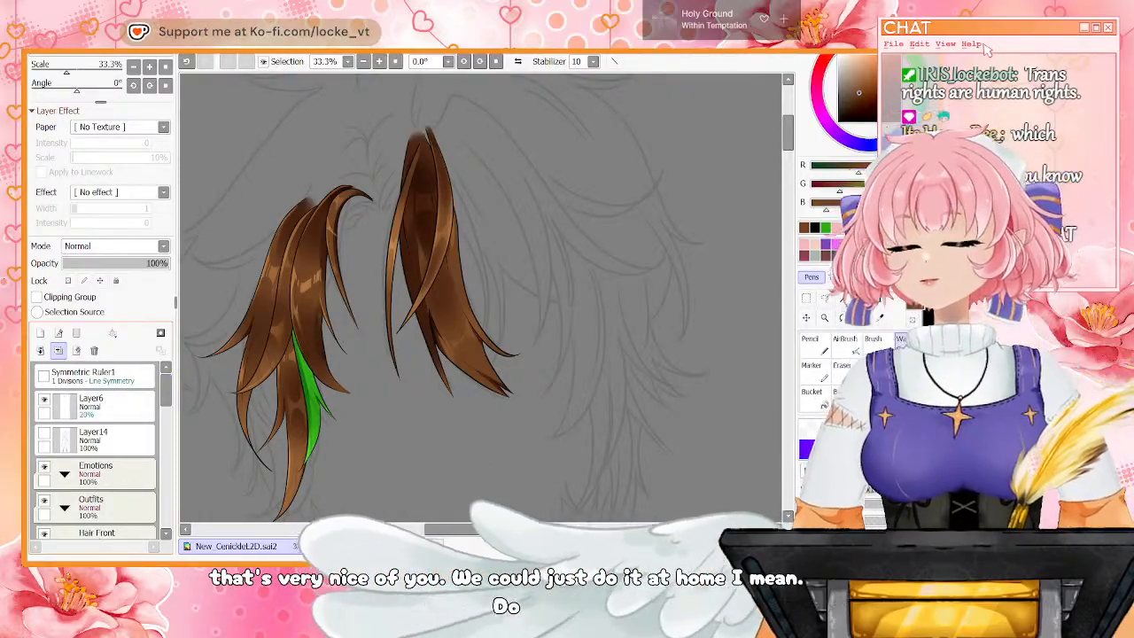
Toggle the visibility of Layer17 and Layer15 in turn to examine the front hair with and without each strand
scroll(97, 443, "down", 5)
left_click(102, 415)
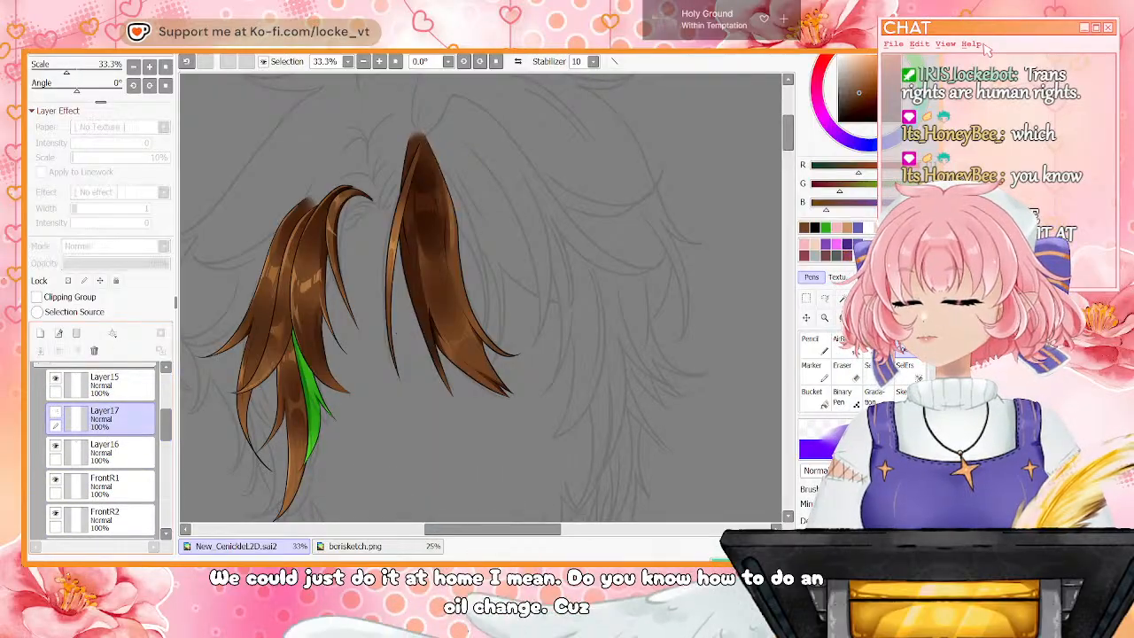
left_click(55, 412)
left_click(55, 378)
left_click(102, 384)
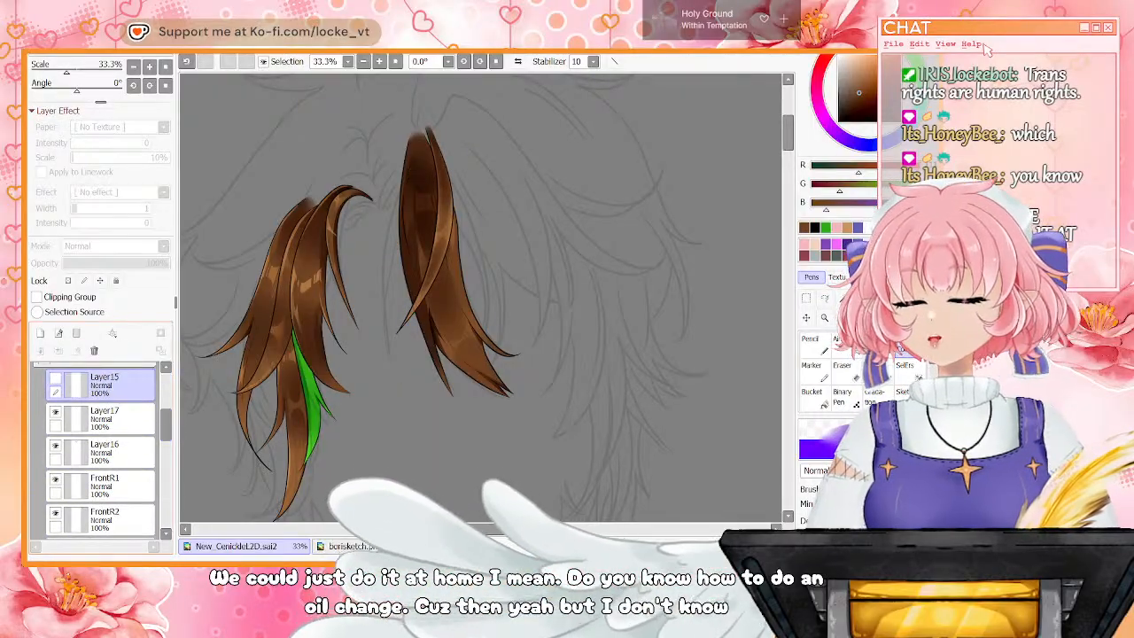
left_click(55, 379)
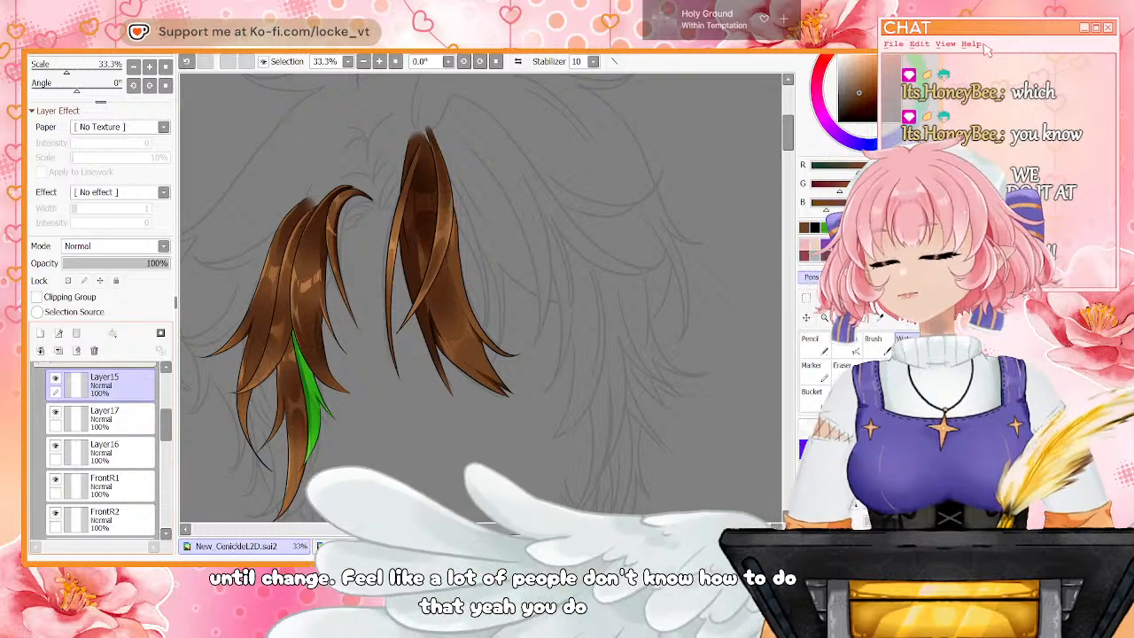
Add linework layer Linework2 above Layer16 and draw the curved outline of a strand beside the centre strand, adjusting it with Layer17 hidden
left_click(55, 379)
left_click(55, 379)
left_click(55, 412)
left_click(55, 412)
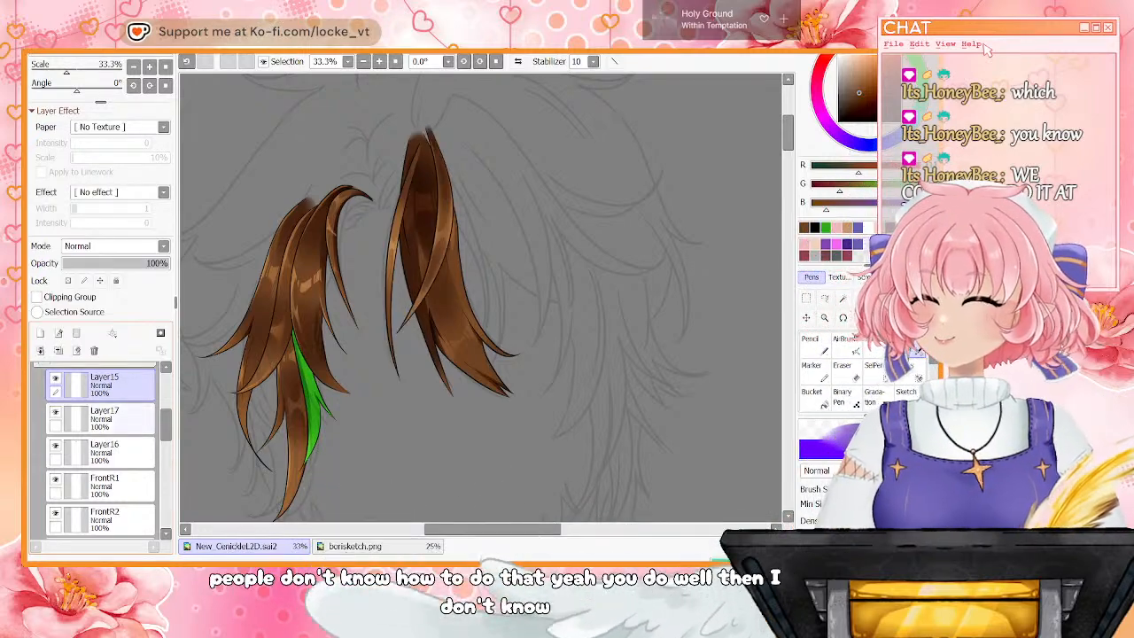
left_click(106, 452)
left_click(58, 333)
key("x")
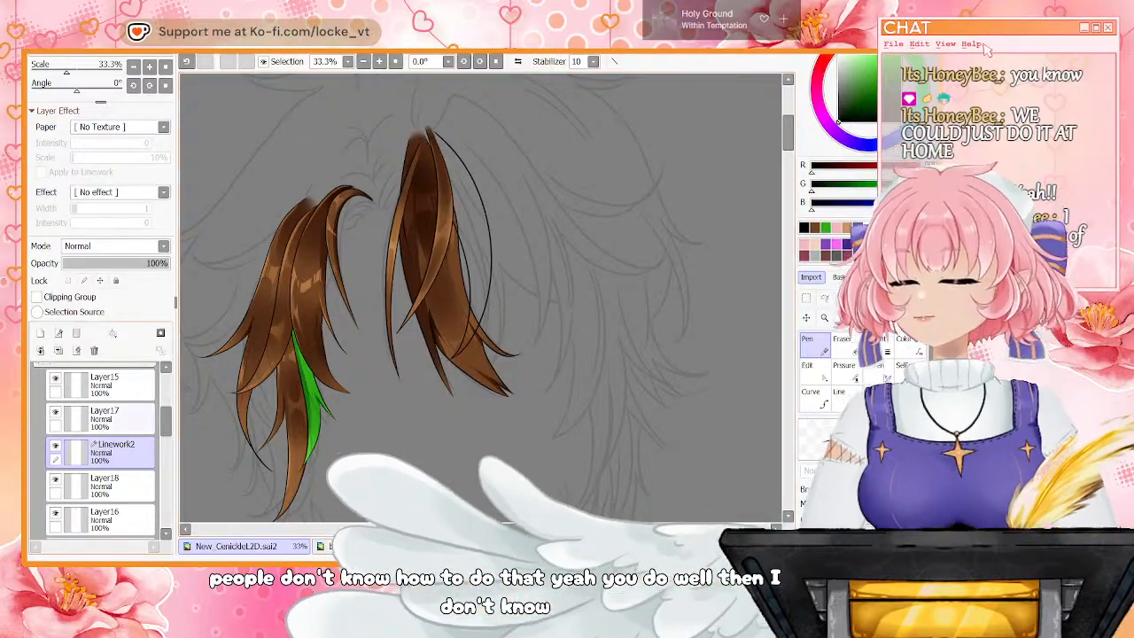
left_click(55, 412)
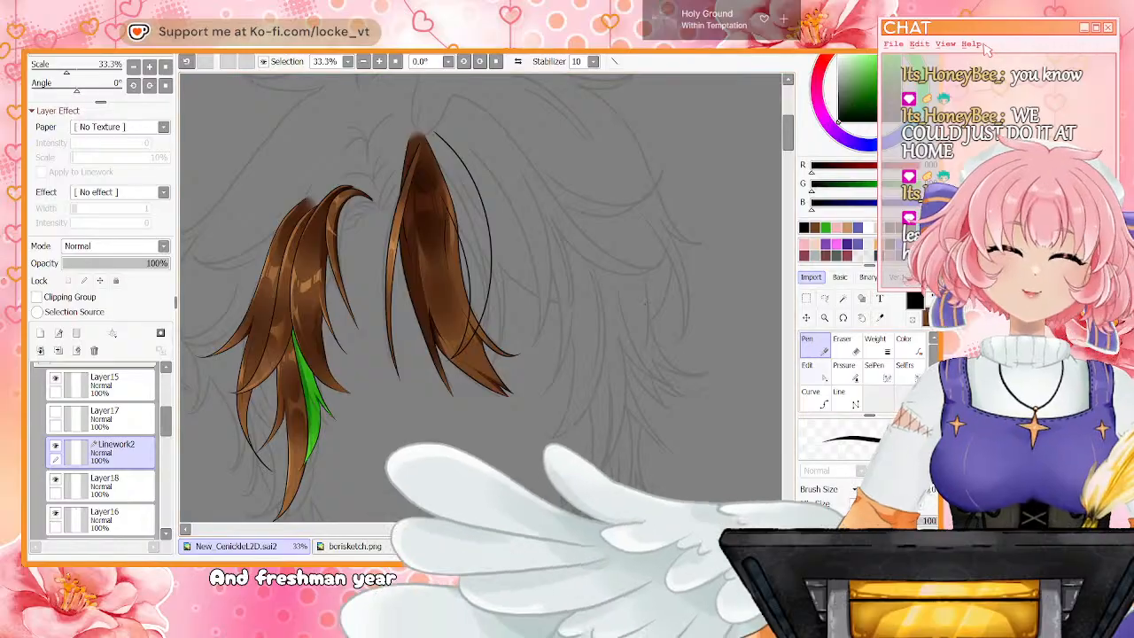
left_click(814, 371)
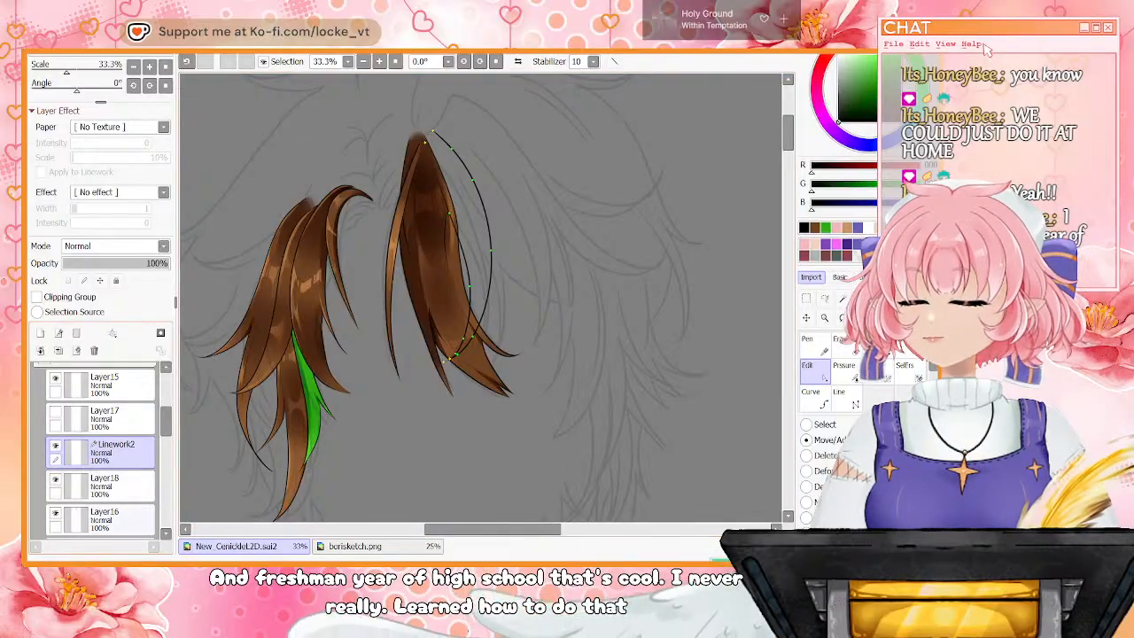
Close the new strand's tip and fill the strand with brown on Layer18, with Layer16 and the Layer6 sketch hidden
left_click(55, 513)
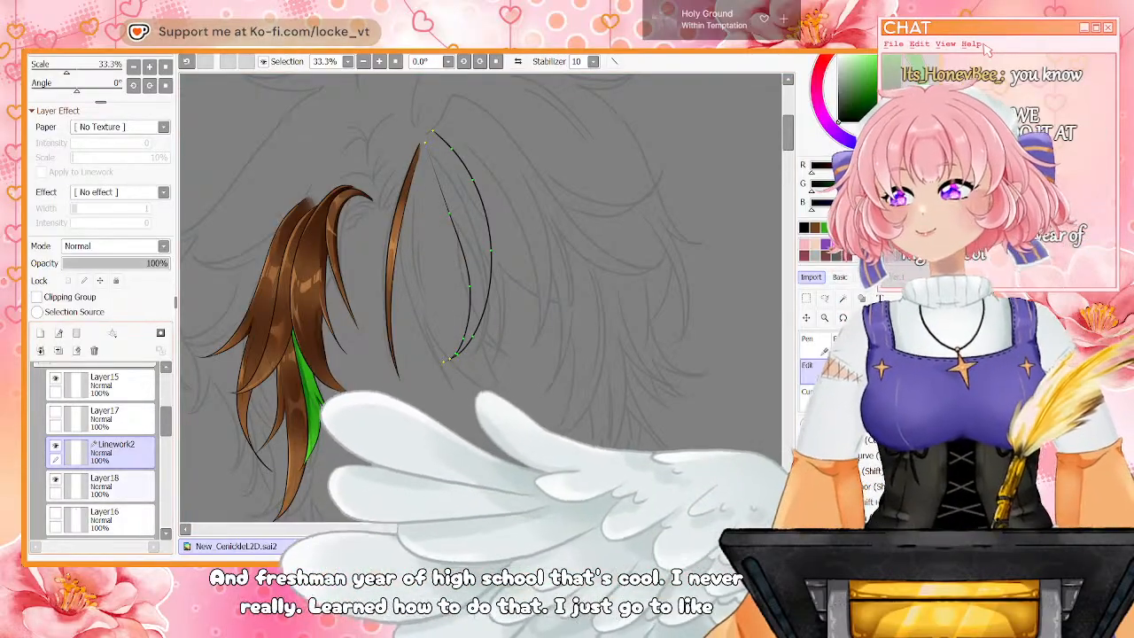
left_click_drag(165, 421, 166, 386)
left_click(45, 399)
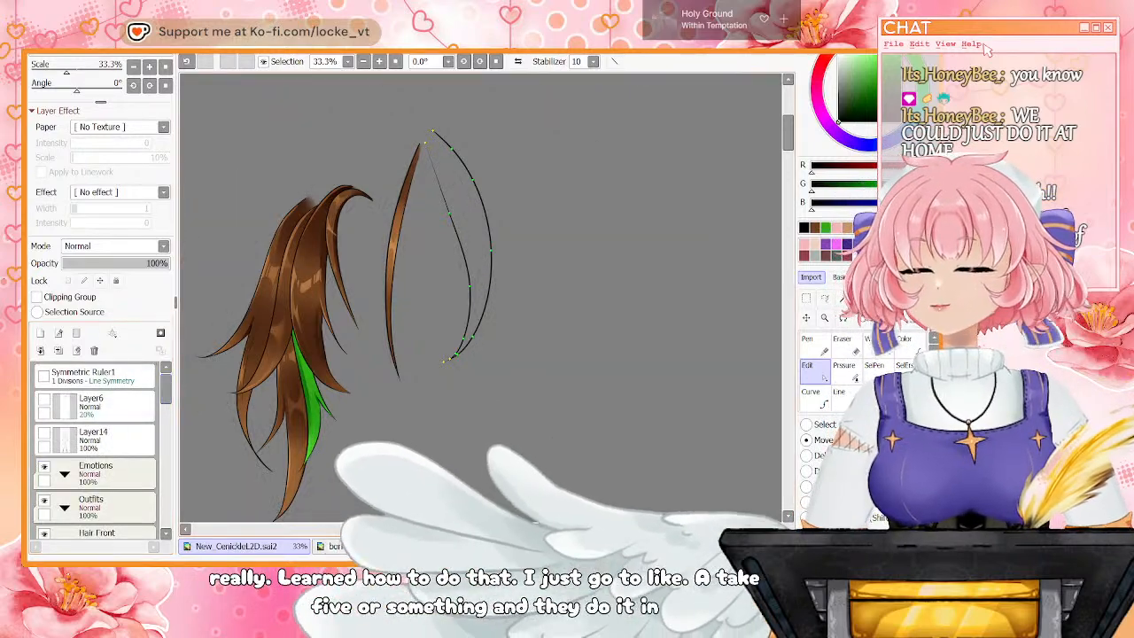
left_click(815, 227)
left_click(814, 344)
left_click_drag(165, 388, 165, 432)
left_click(111, 427)
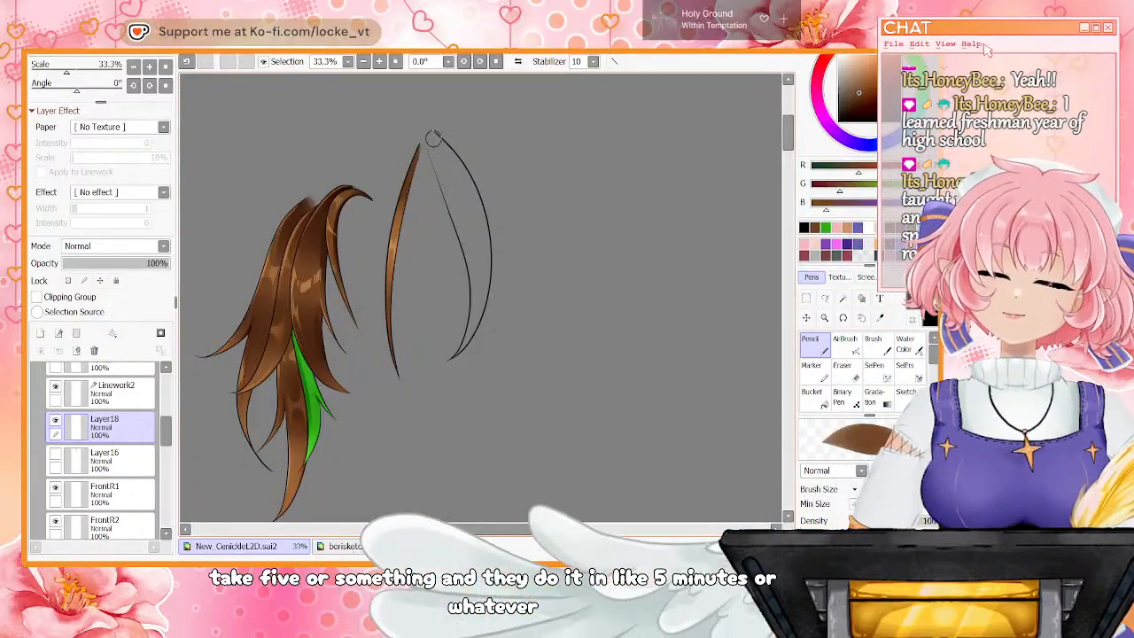
left_click(905, 344)
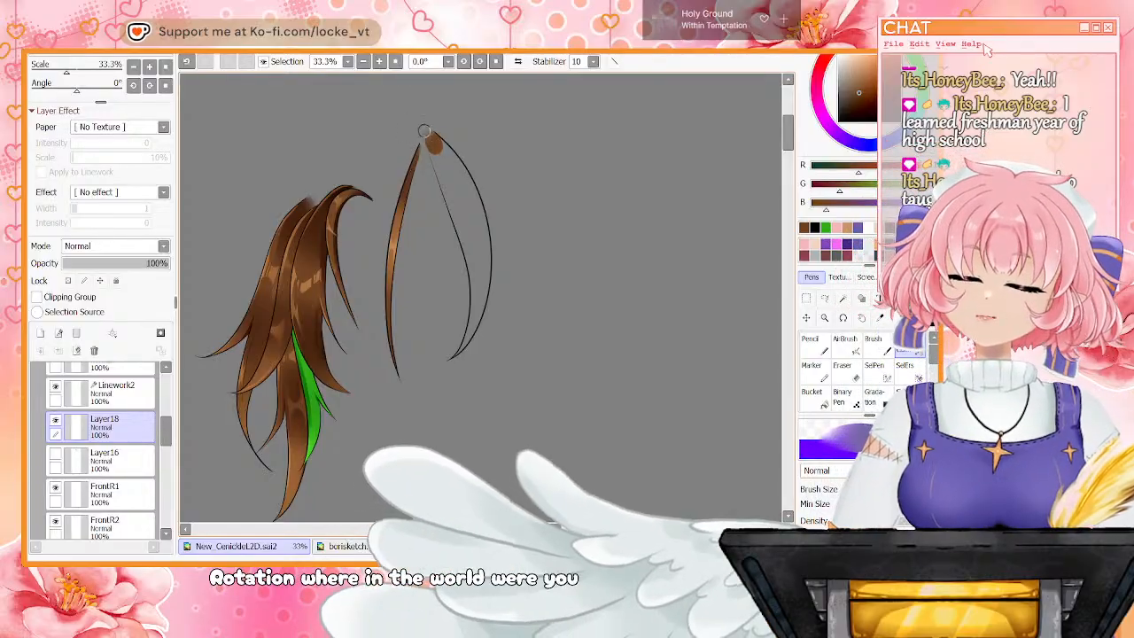
left_click(814, 398)
left_click(475, 257)
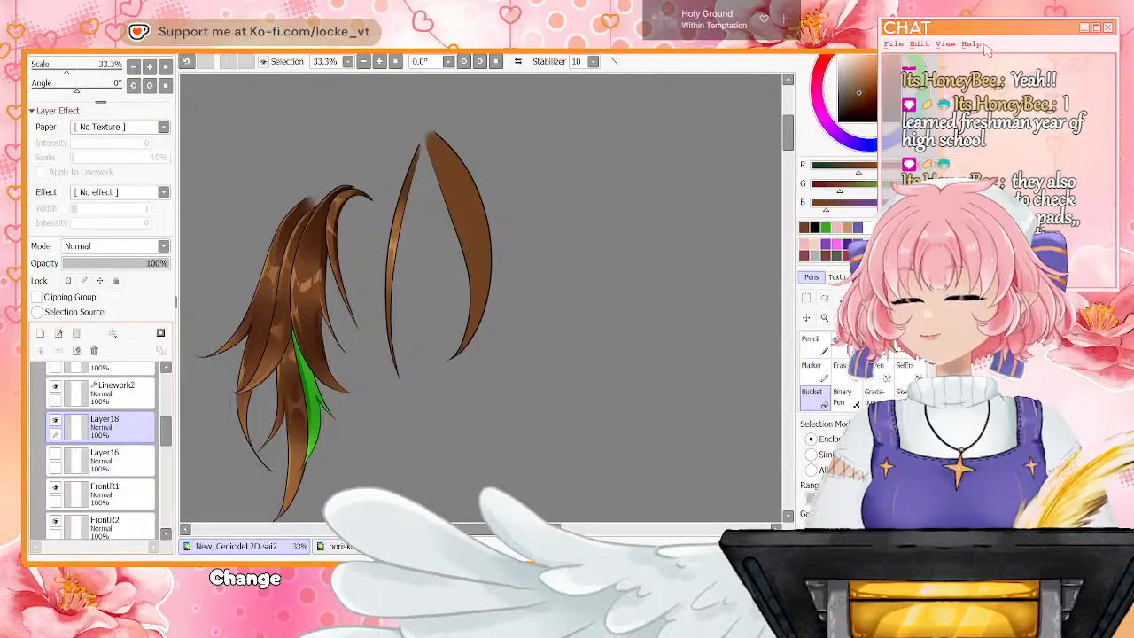
Add Layer19 as a clipping layer in Multiply mode and shade the new strand from its root with Water Color
left_click(40, 333)
left_click(37, 297)
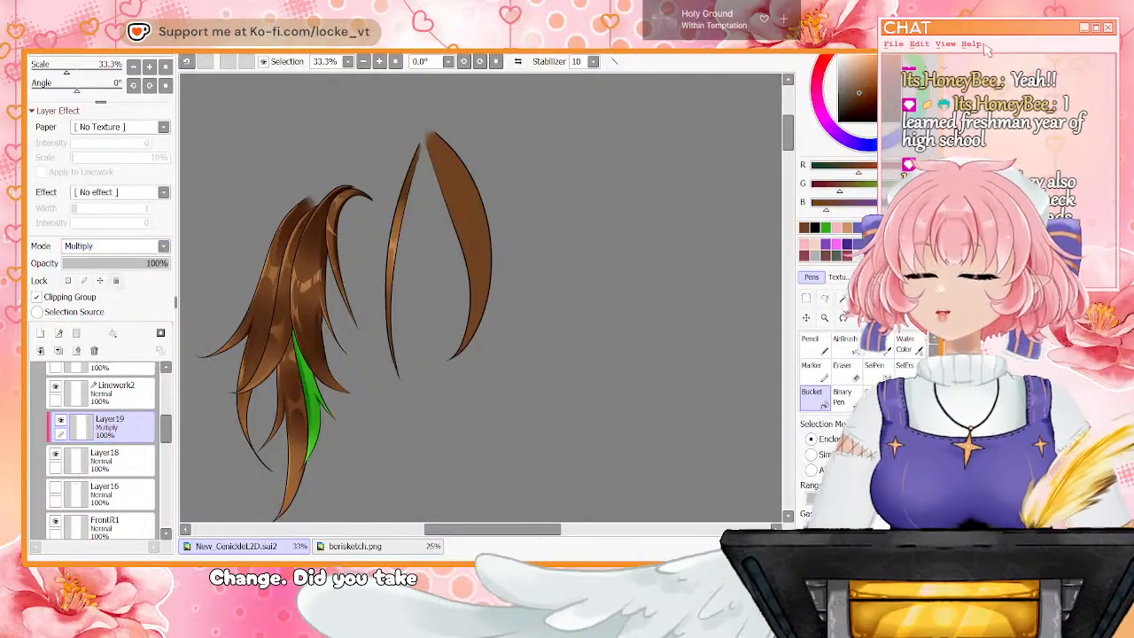
left_click(907, 344)
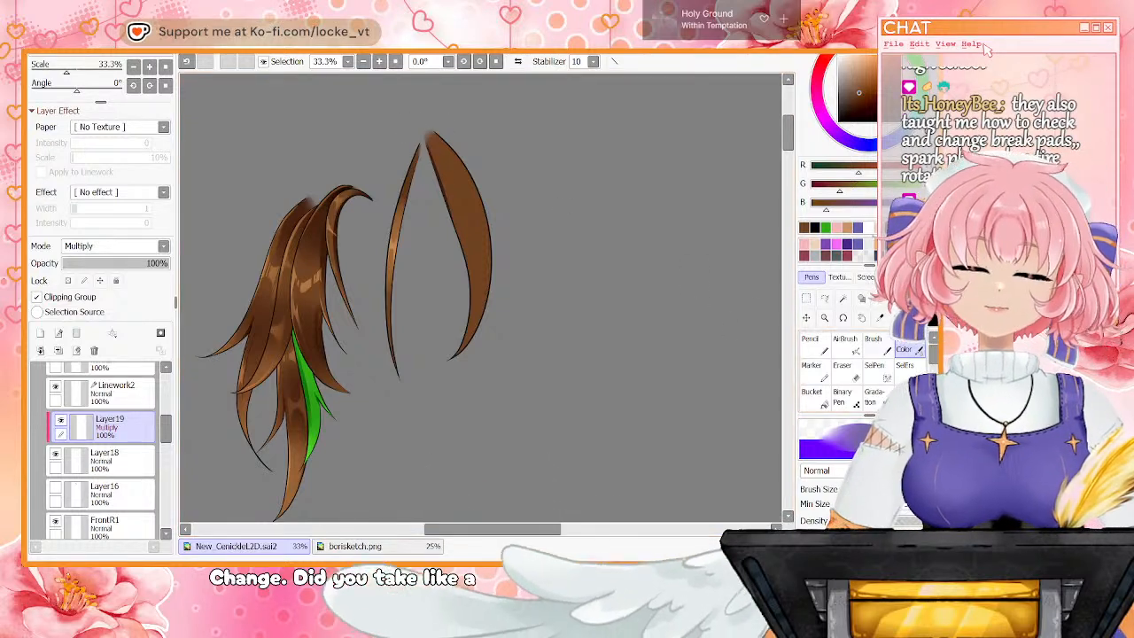
mouse_move(429, 122)
left_mouse_down()
mouse_move(456, 161)
mouse_move(445, 197)
left_mouse_up()
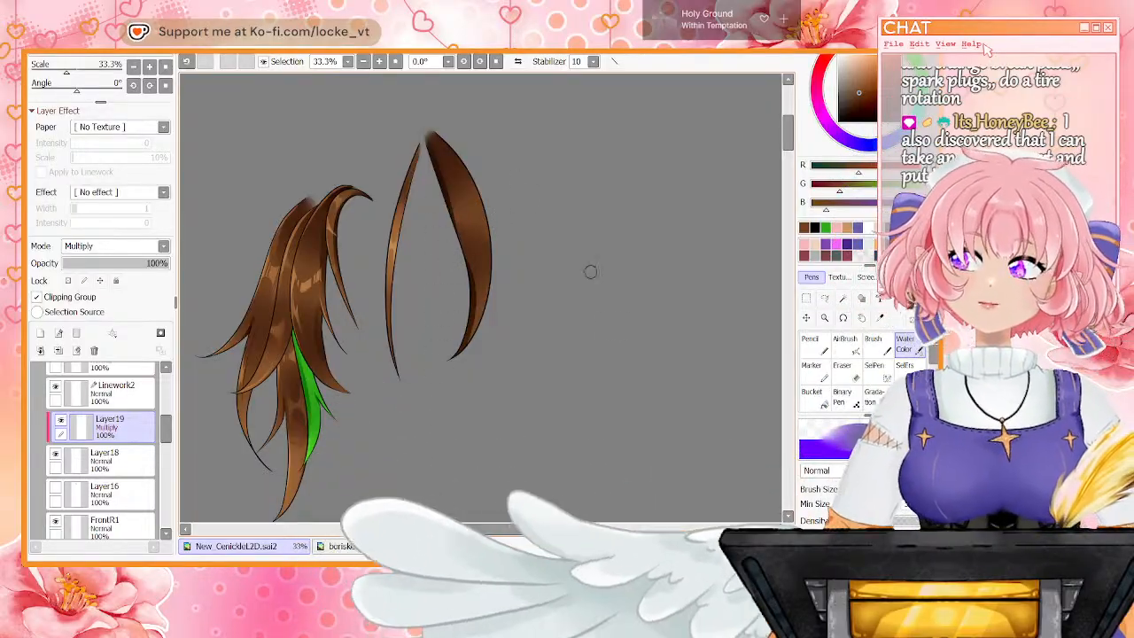
Paint the new strand's highlights on Layer19 in Screen mode, trim them with the Eraser, and merge the layer into Layer18
left_click(187, 62)
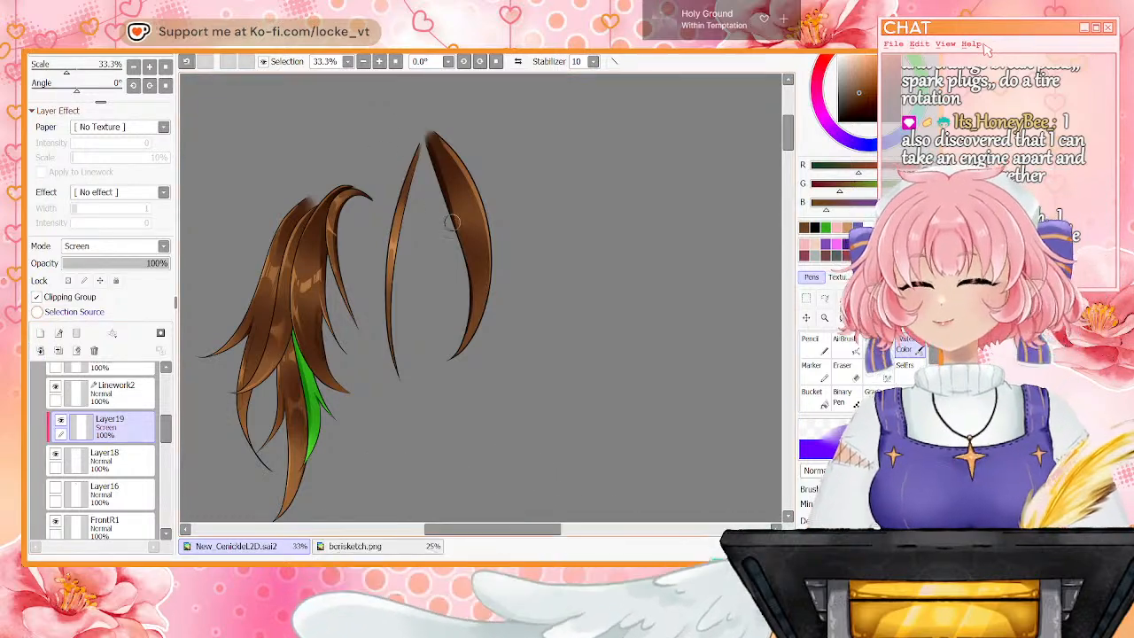
left_click_drag(469, 209, 461, 232)
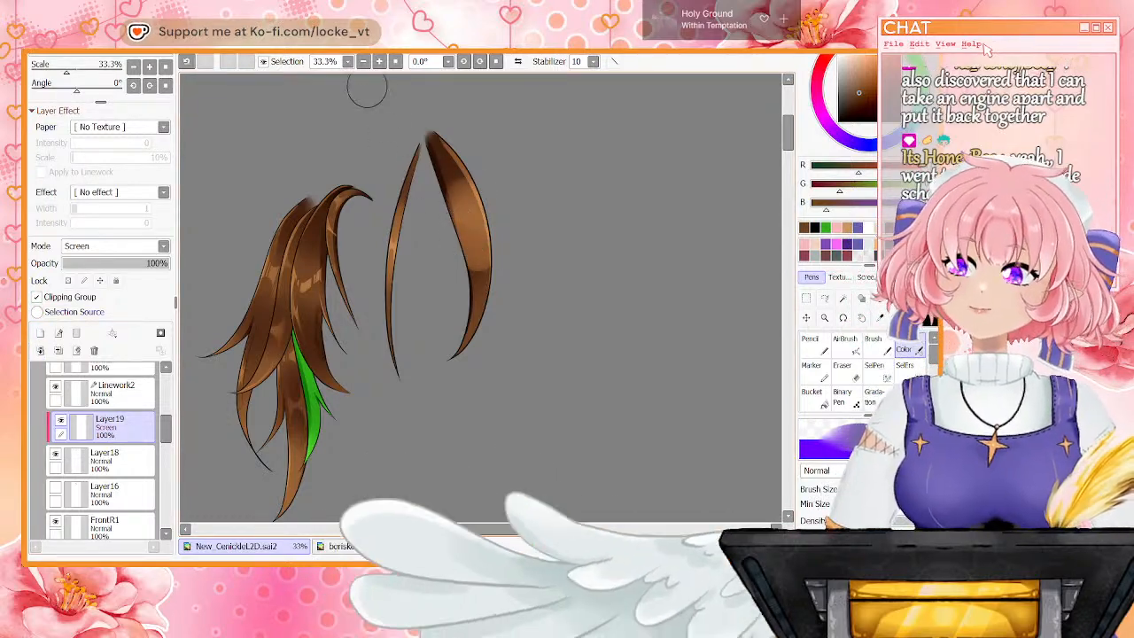
key("e")
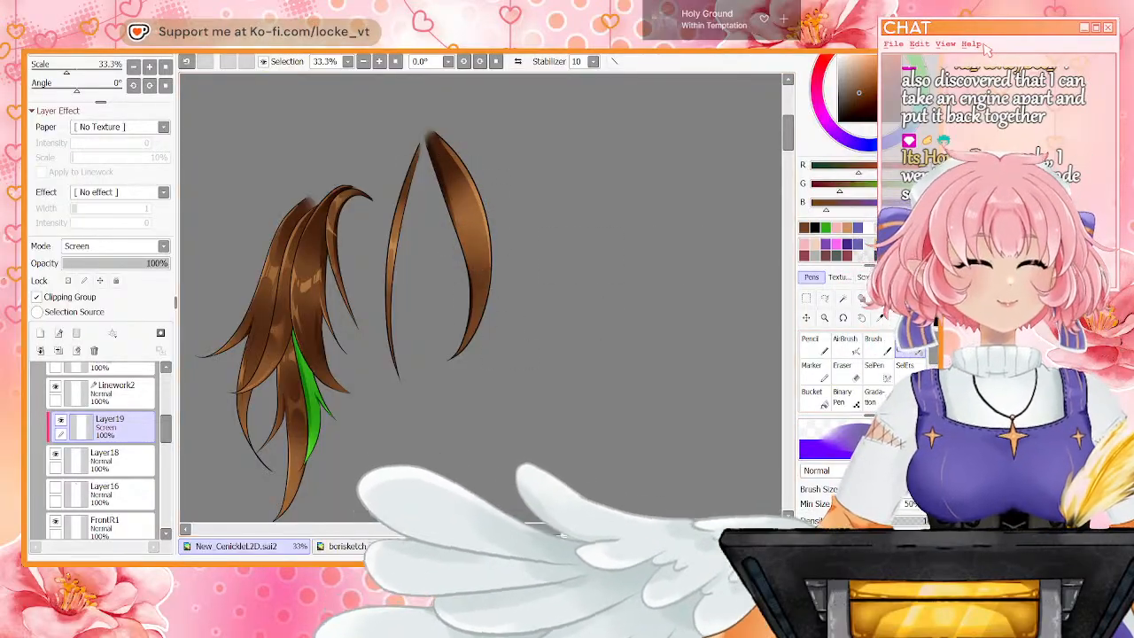
key("e")
left_click_drag(449, 159, 472, 232)
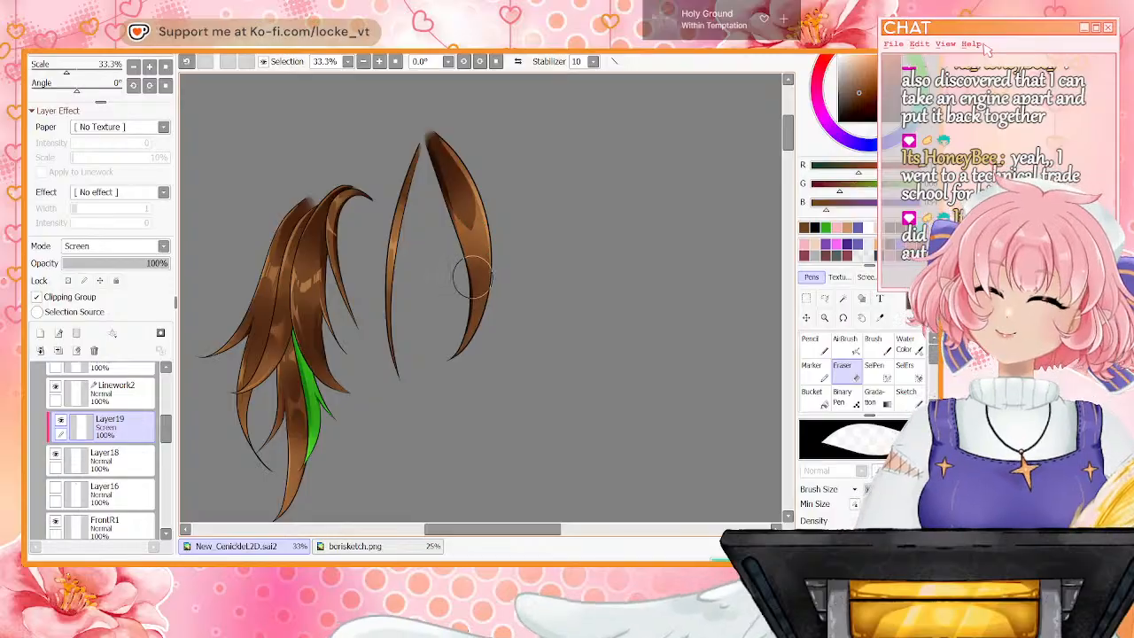
left_click_drag(472, 273, 459, 349)
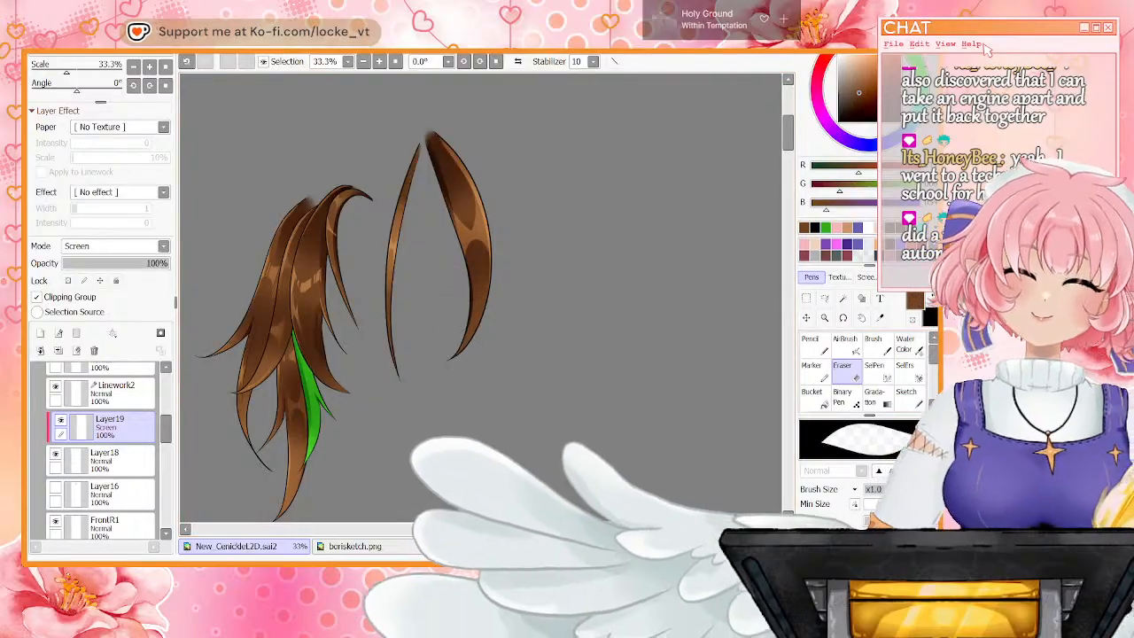
key("c")
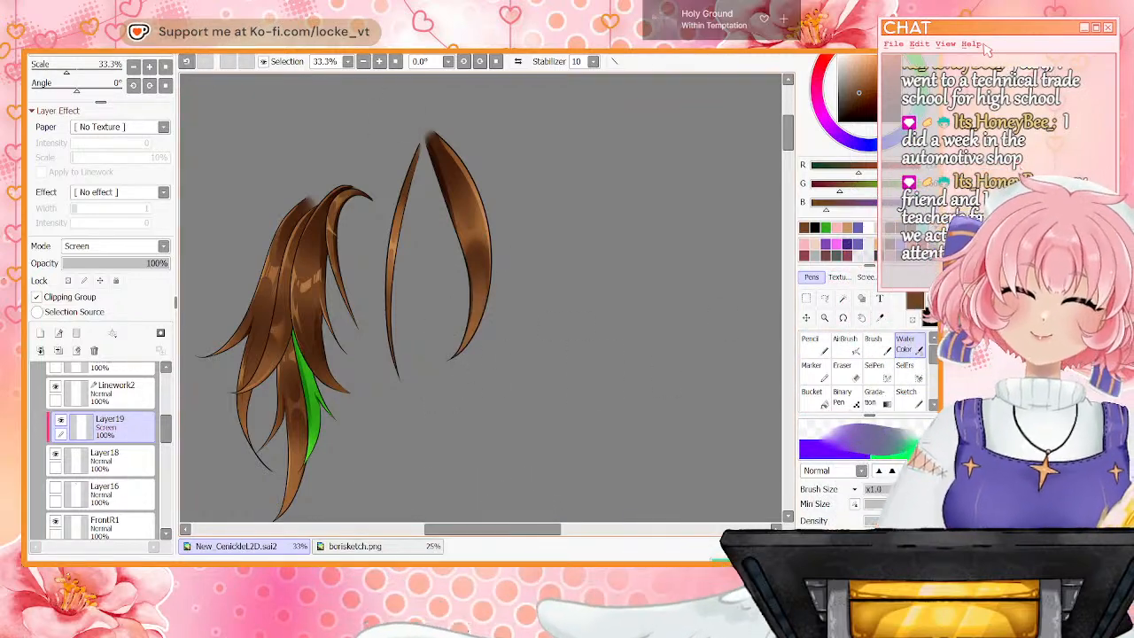
left_click(58, 350)
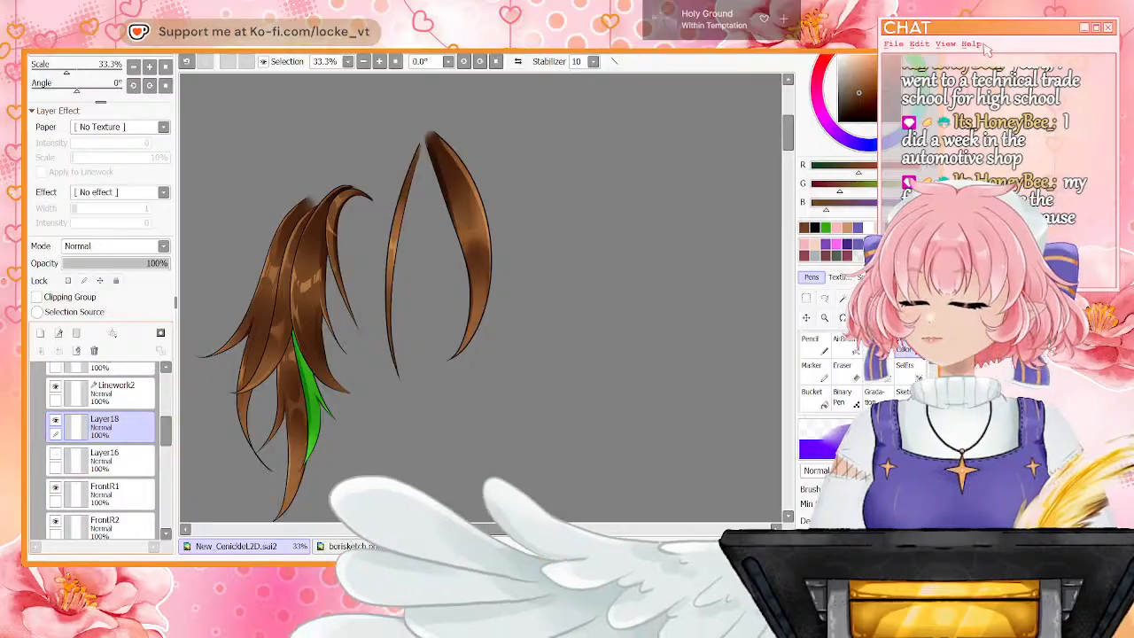
Show Layer16, Layer17, the Layer6 sketch and the Head group again
left_click(55, 454)
scroll(89, 416, "up", 3)
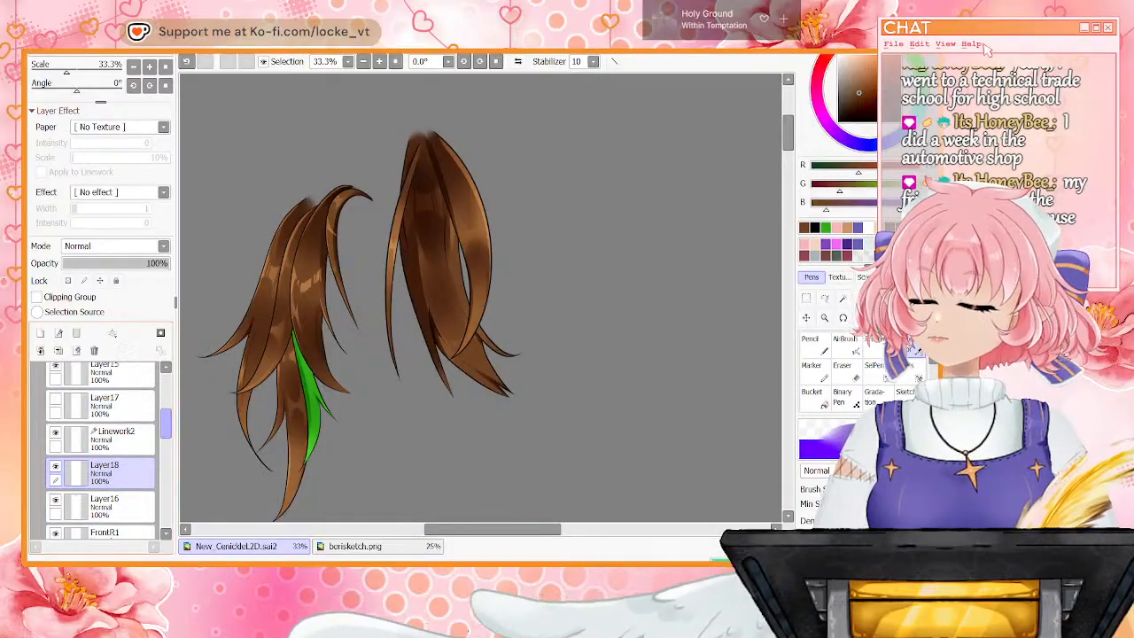
left_click(54, 457)
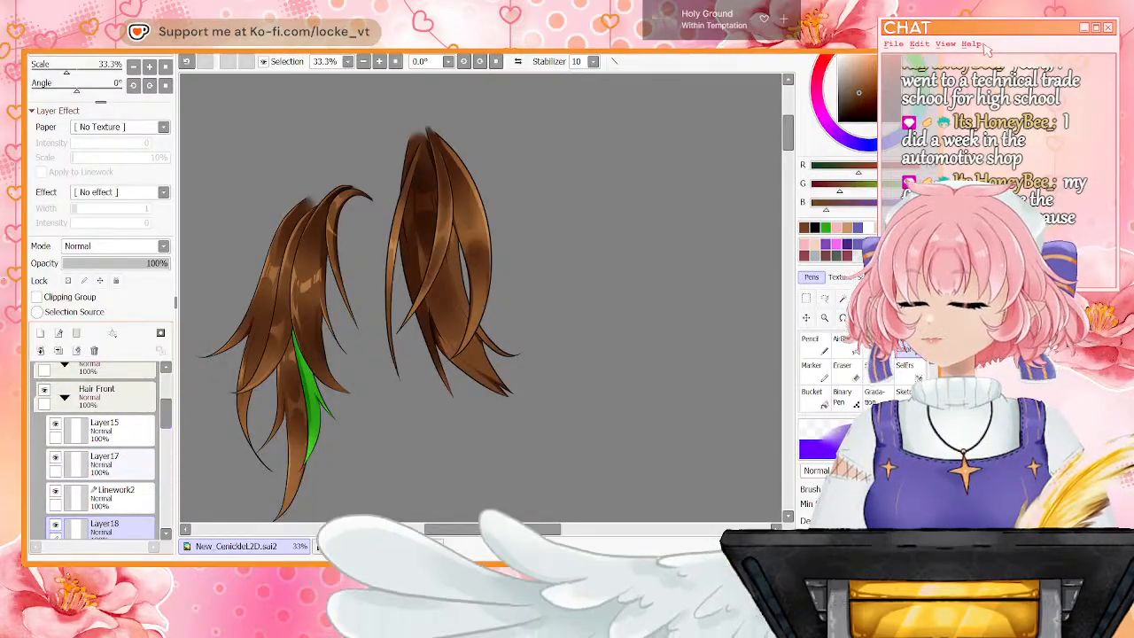
scroll(96, 443, "up", 5)
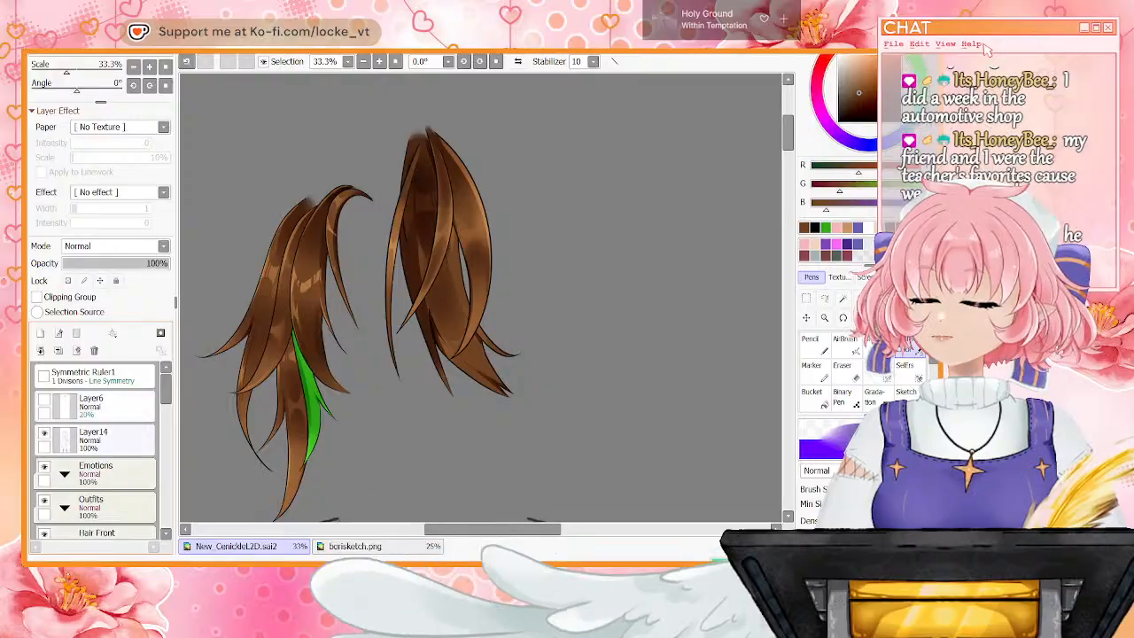
left_click(44, 400)
scroll(96, 452, "down", 8)
mouse_move(166, 495)
left_mouse_down()
mouse_move(166, 473)
mouse_move(165, 493)
left_mouse_up()
left_click(44, 389)
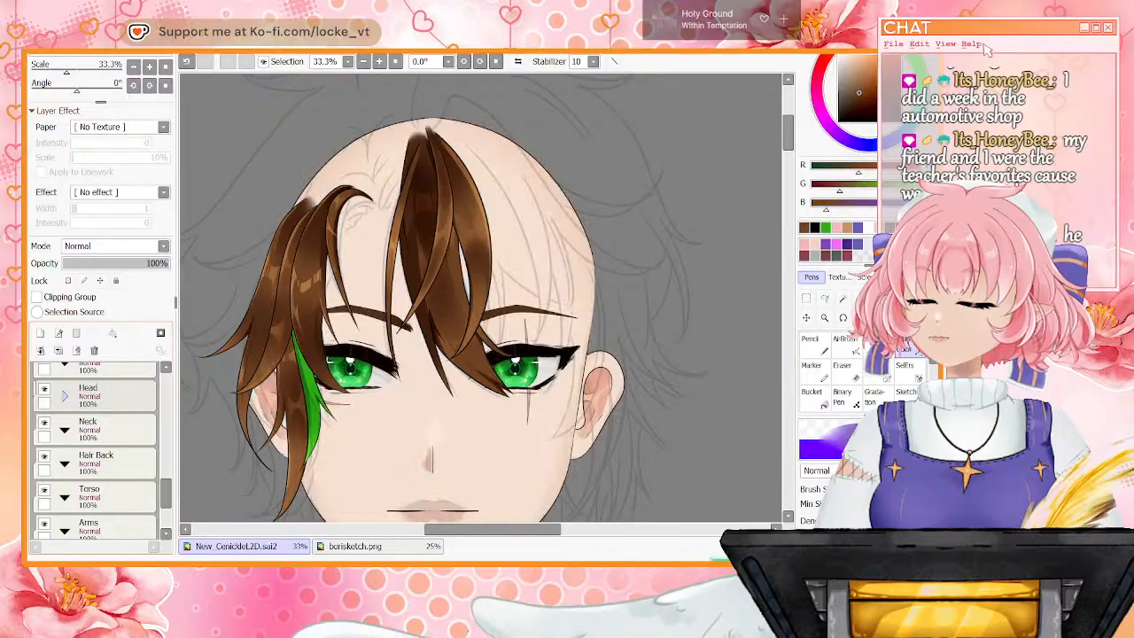
Examine the front hair against the face at several zoom levels between 6.25% and full-head view
left_click(363, 61)
left_click(363, 62)
left_click(363, 61)
left_click(363, 61)
left_click(363, 61)
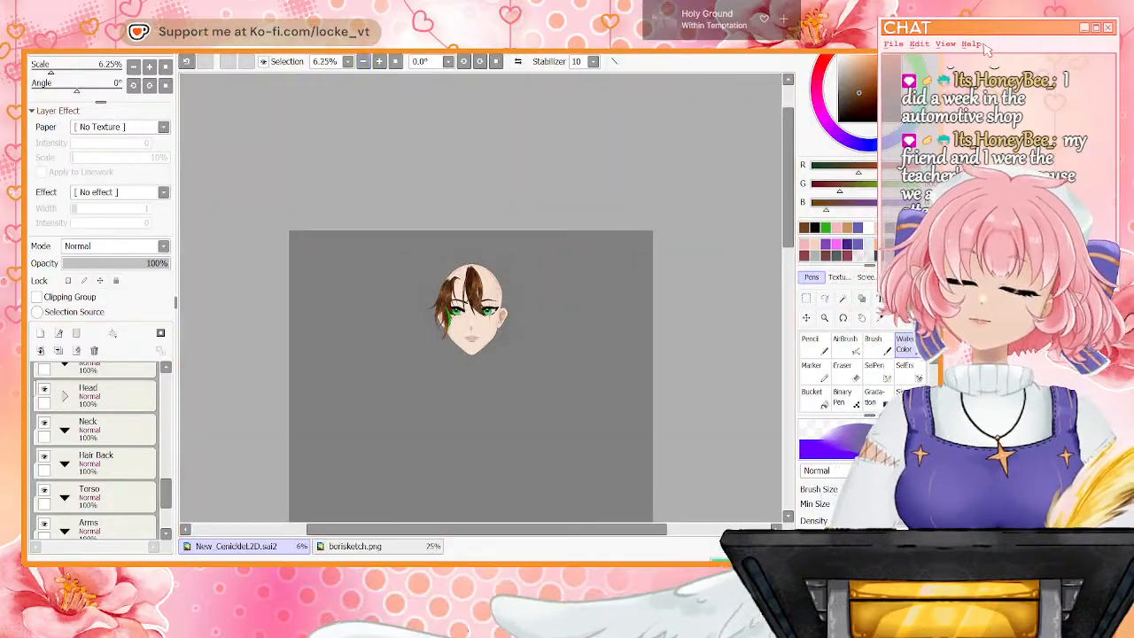
left_click(379, 61)
left_click(379, 62)
left_click(379, 62)
left_click(380, 61)
left_click(379, 62)
left_click(379, 61)
left_click(363, 61)
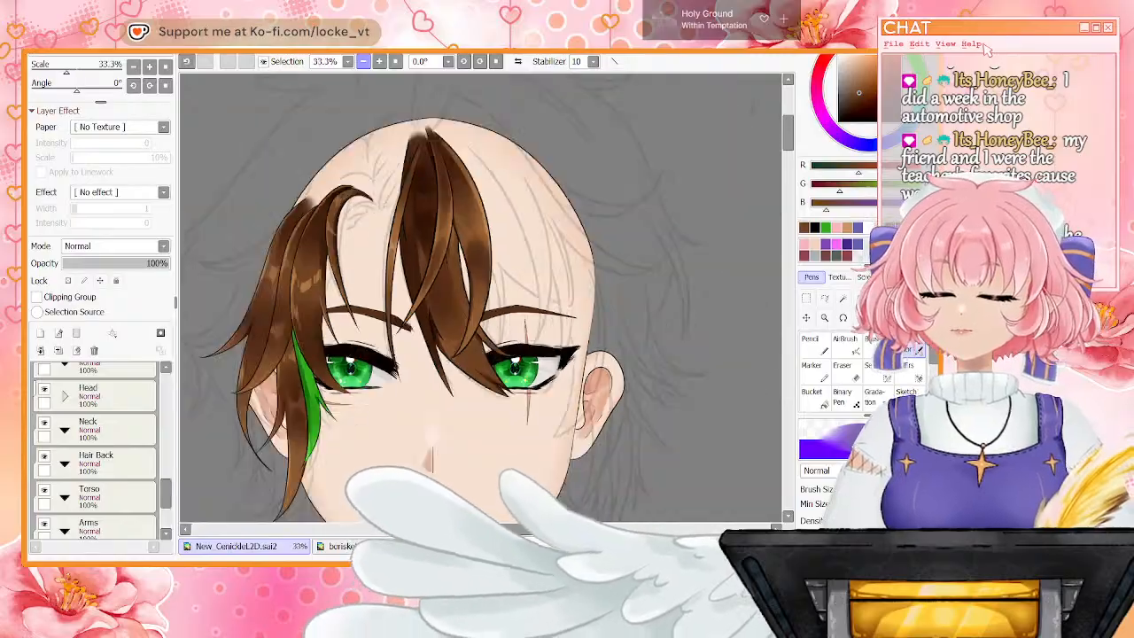
left_click(363, 61)
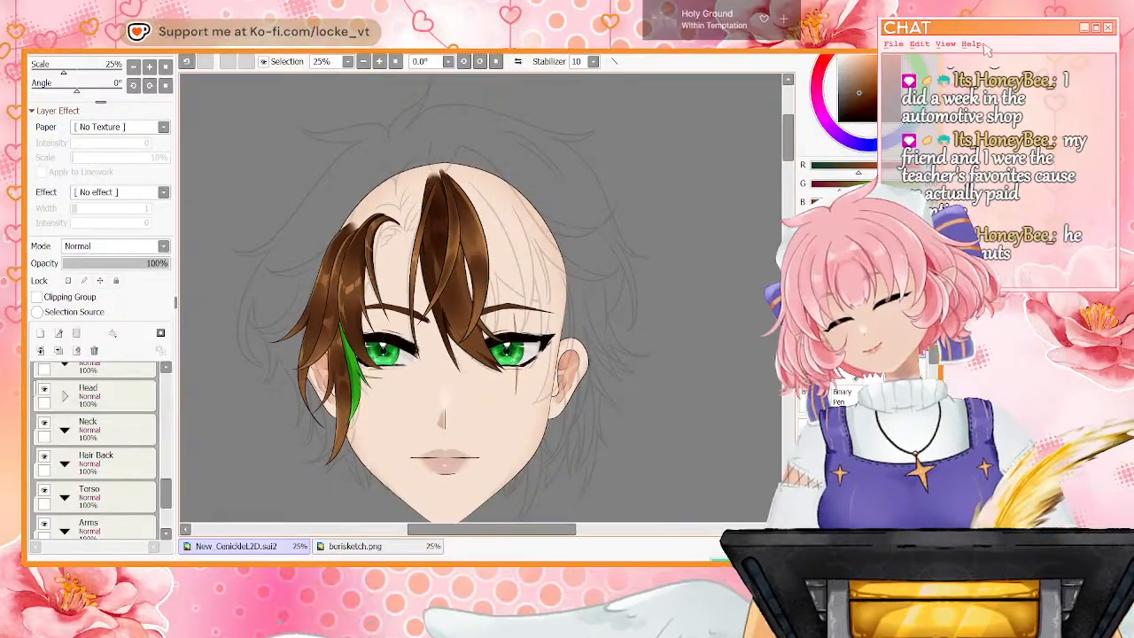
Merge Linework2 into Layer18
left_click_drag(165, 494, 166, 429)
left_click(116, 402)
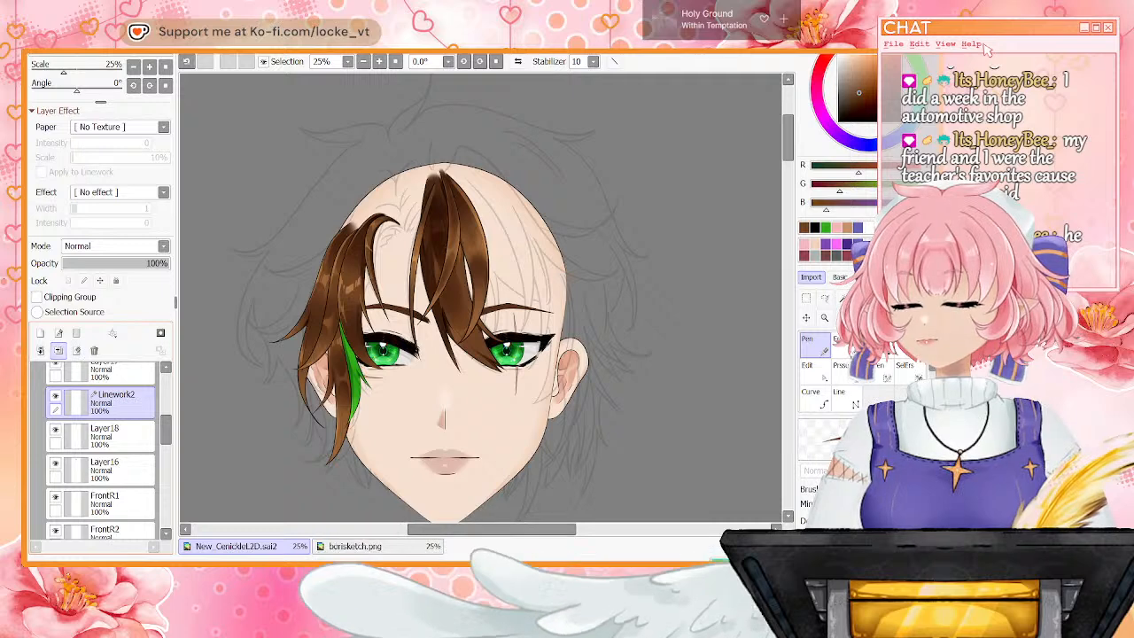
left_click(59, 351)
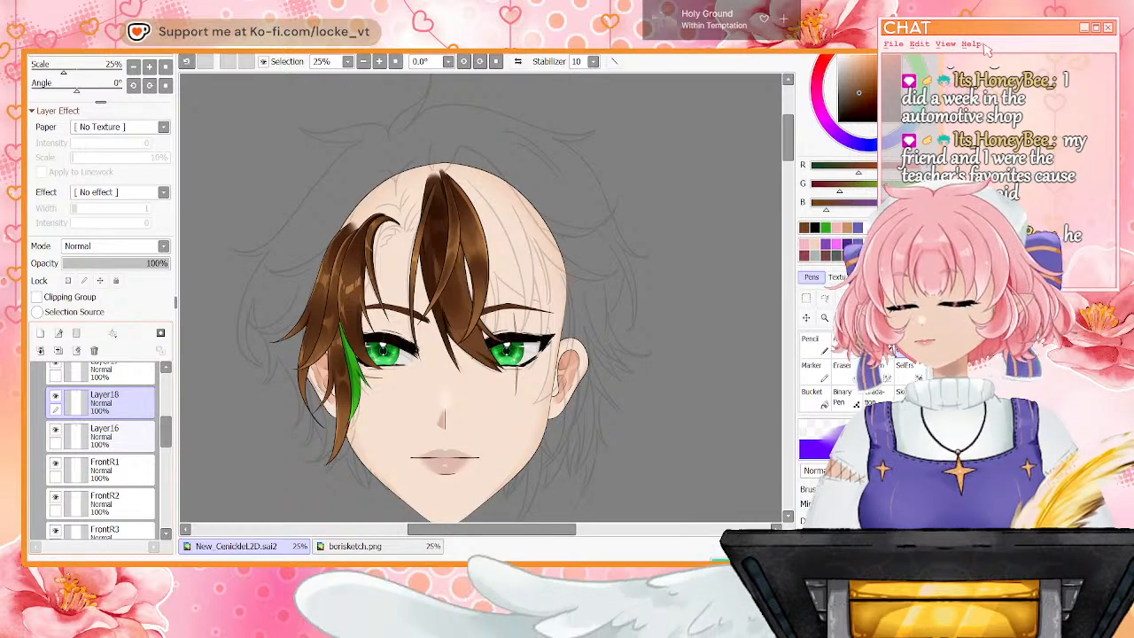
Duplicate Layer17, transform the copied thin strand to angle down toward the character's left eye, and place the copy below Layer18
scroll(110, 426, "up", 2)
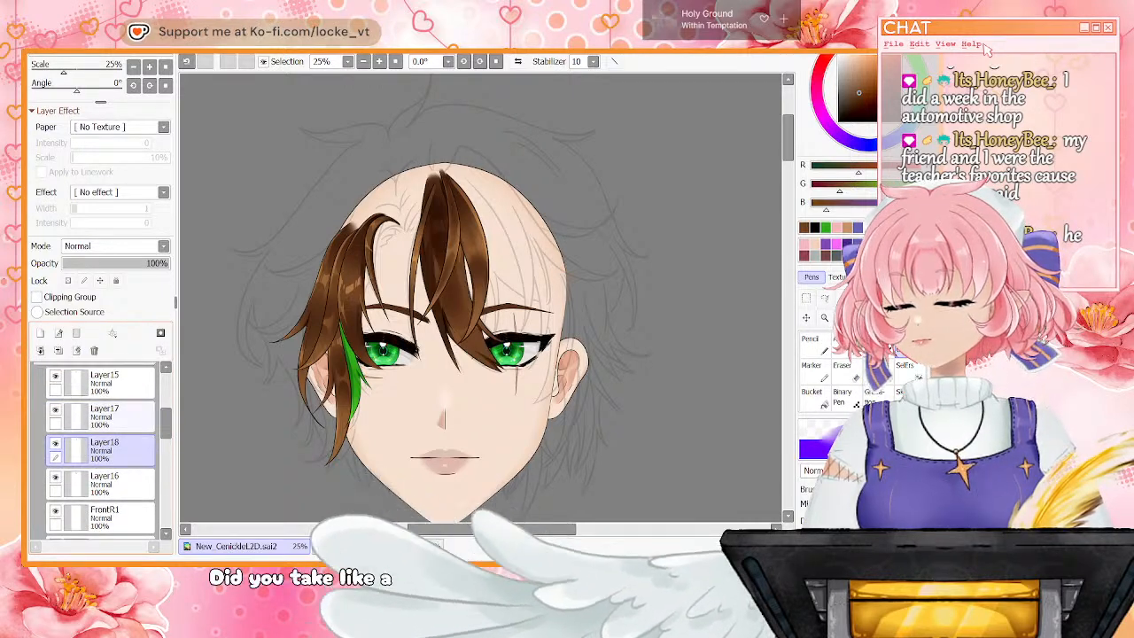
left_click(115, 416)
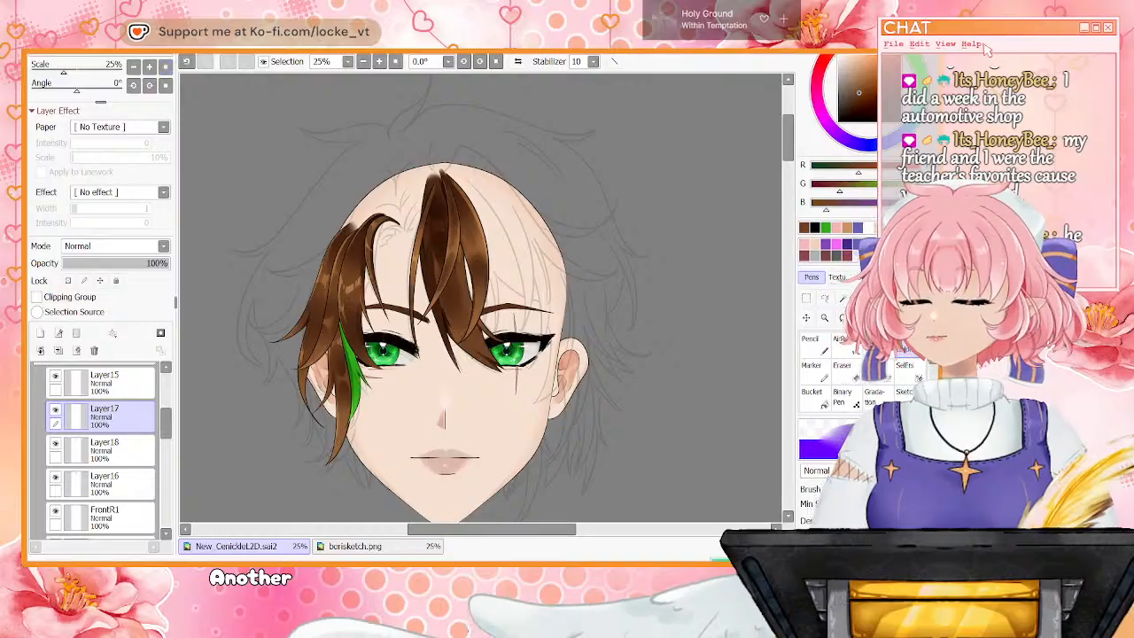
key("ctrl+j")
left_click(806, 318)
mouse_move(466, 284)
left_mouse_down()
mouse_move(457, 298)
mouse_move(449, 276)
mouse_move(472, 275)
left_mouse_up()
key("ctrl+t")
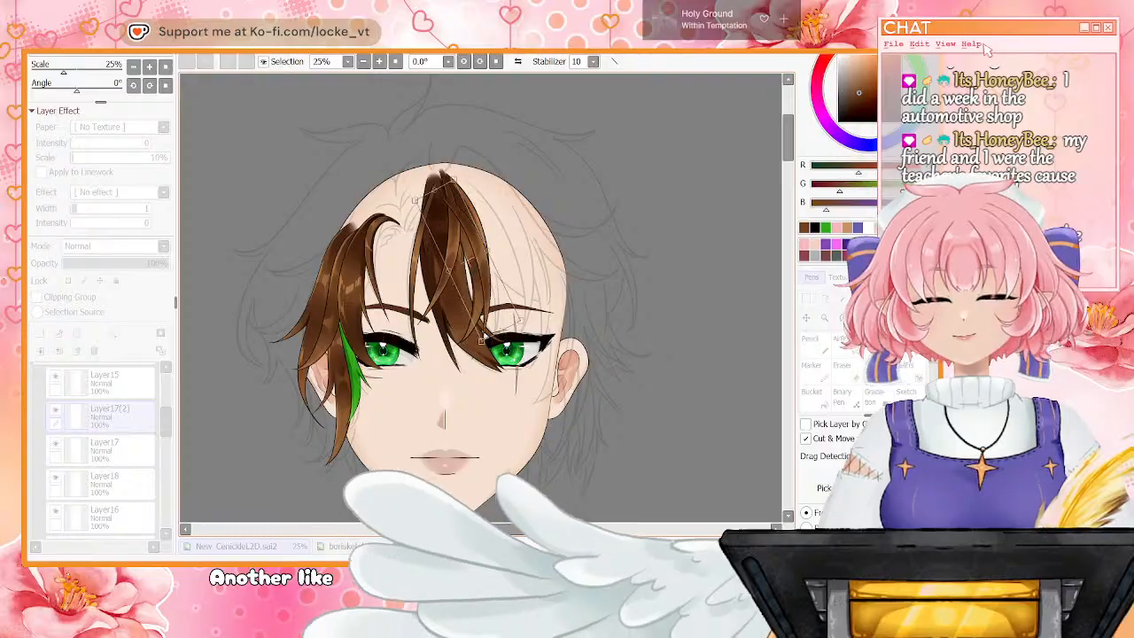
left_click_drag(479, 248, 470, 241)
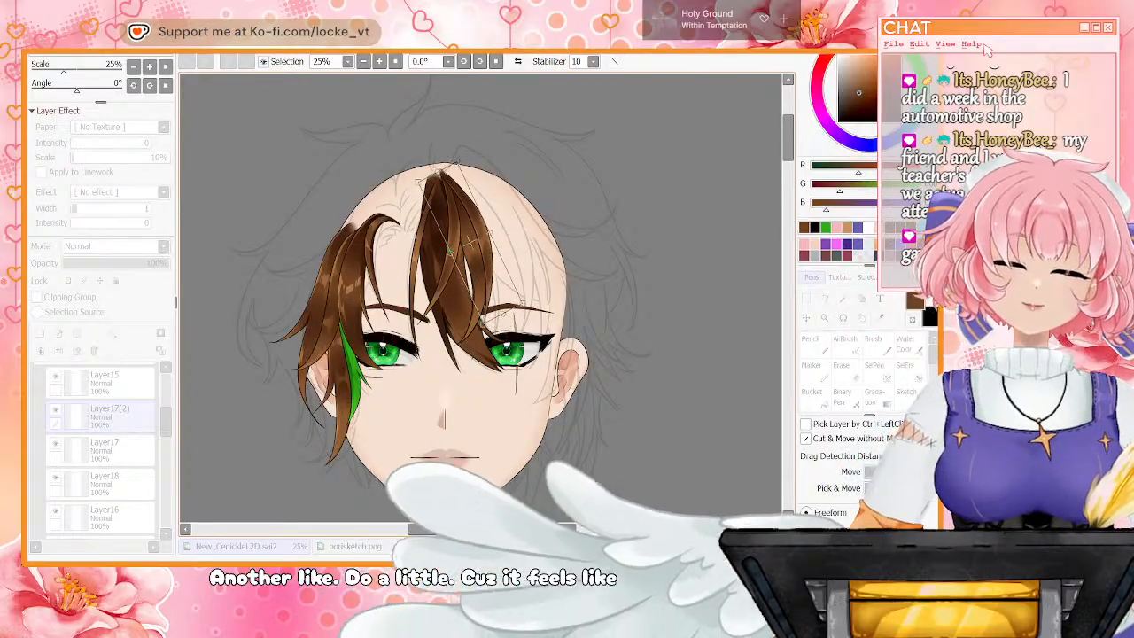
scroll(855, 425, "down", 2)
key("Return")
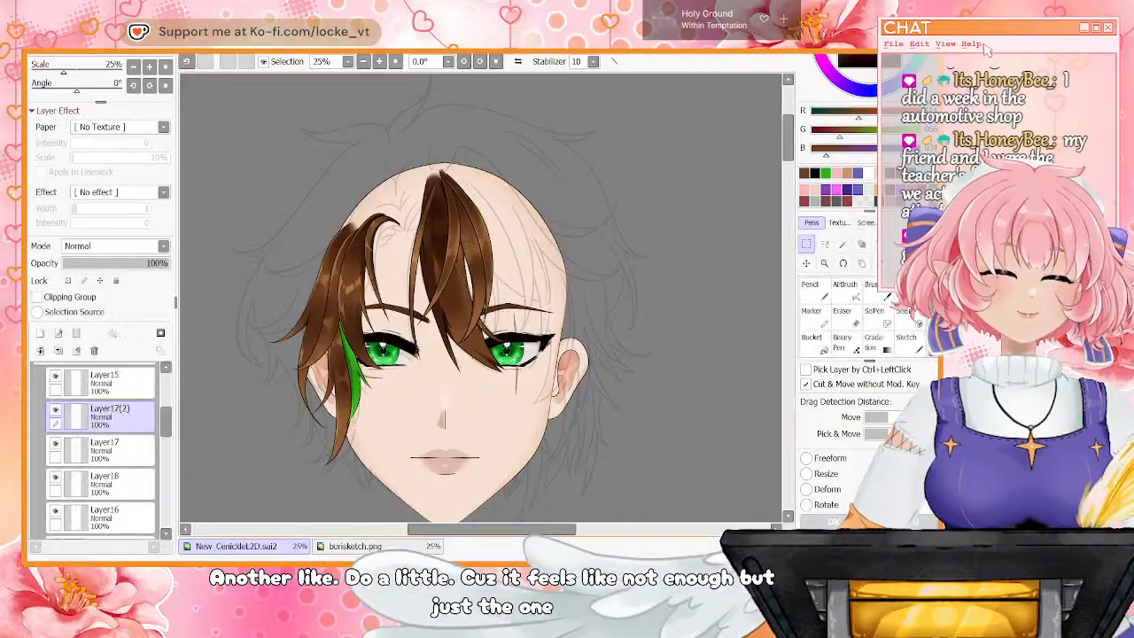
left_click_drag(110, 417, 111, 494)
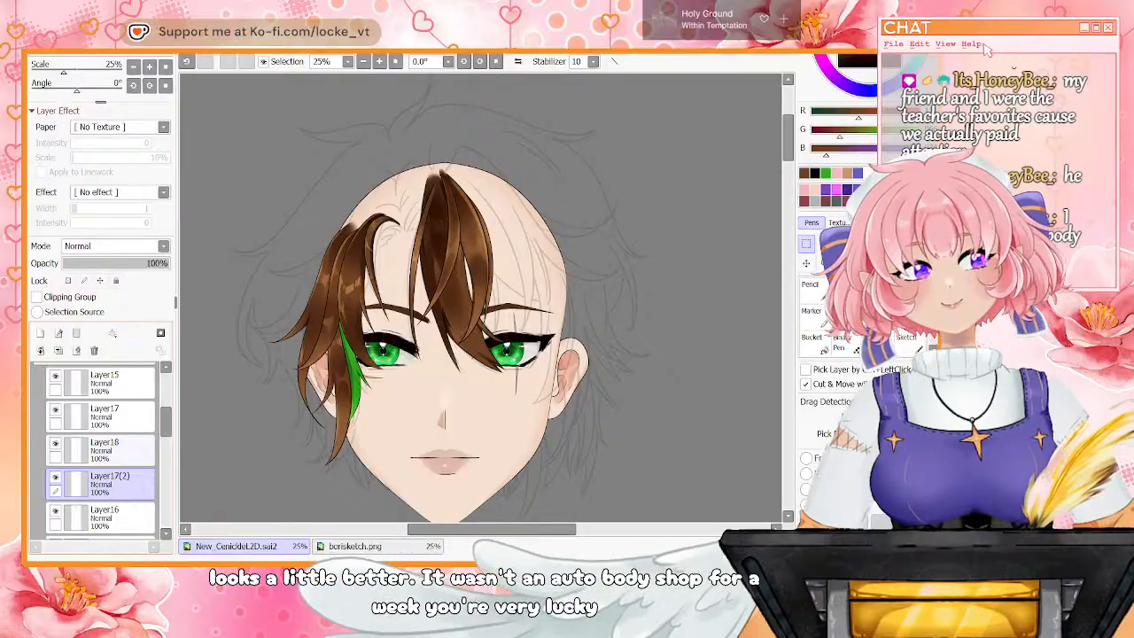
mouse_move(165, 421)
left_mouse_down()
mouse_move(166, 461)
mouse_move(165, 432)
left_mouse_up()
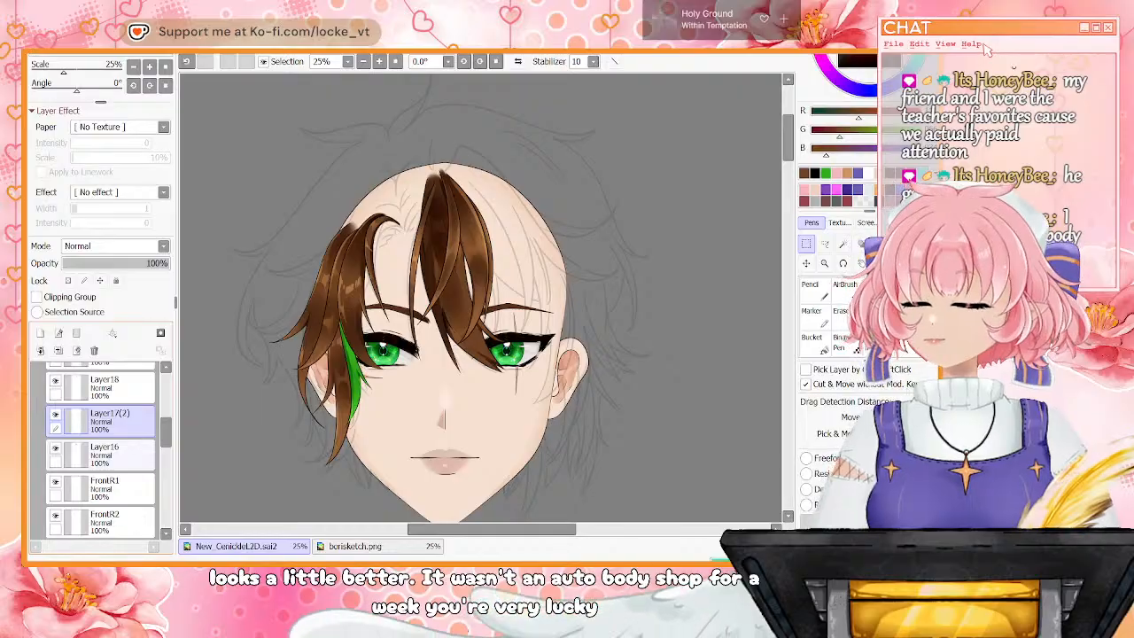
Toggle Layer16's visibility to check how the wide central strand covers the face, leaving it shown
left_click(55, 447)
left_click(55, 448)
left_click(54, 447)
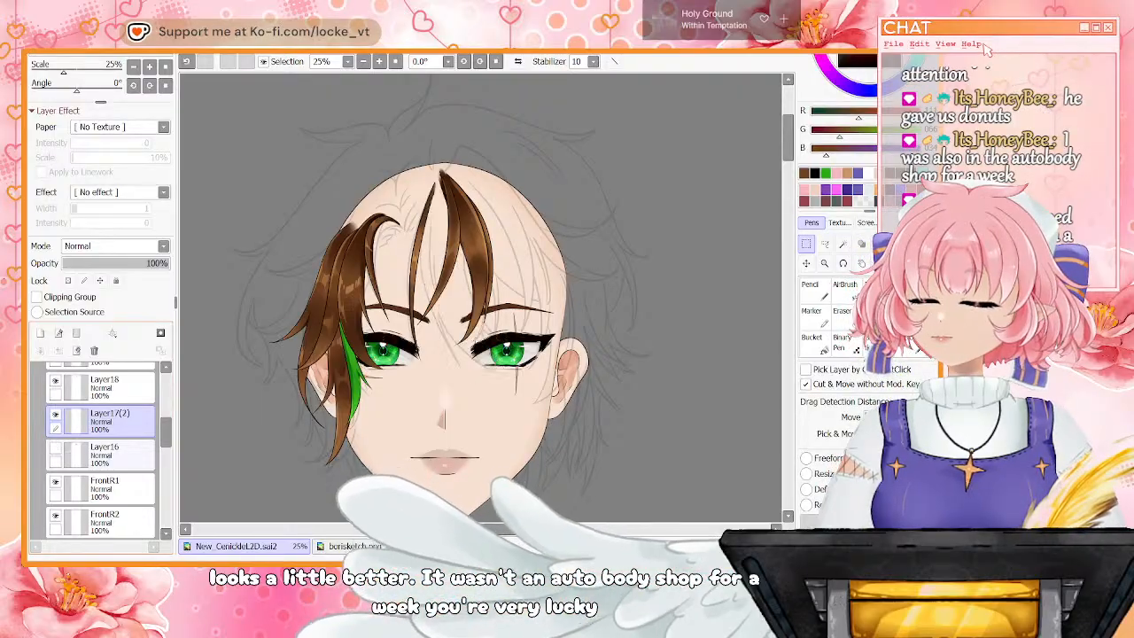
left_click(55, 447)
Add a new layer and a linework layer above FrontR1, and outline a thin black strand above the character's left eye with the Pen
left_click(131, 489)
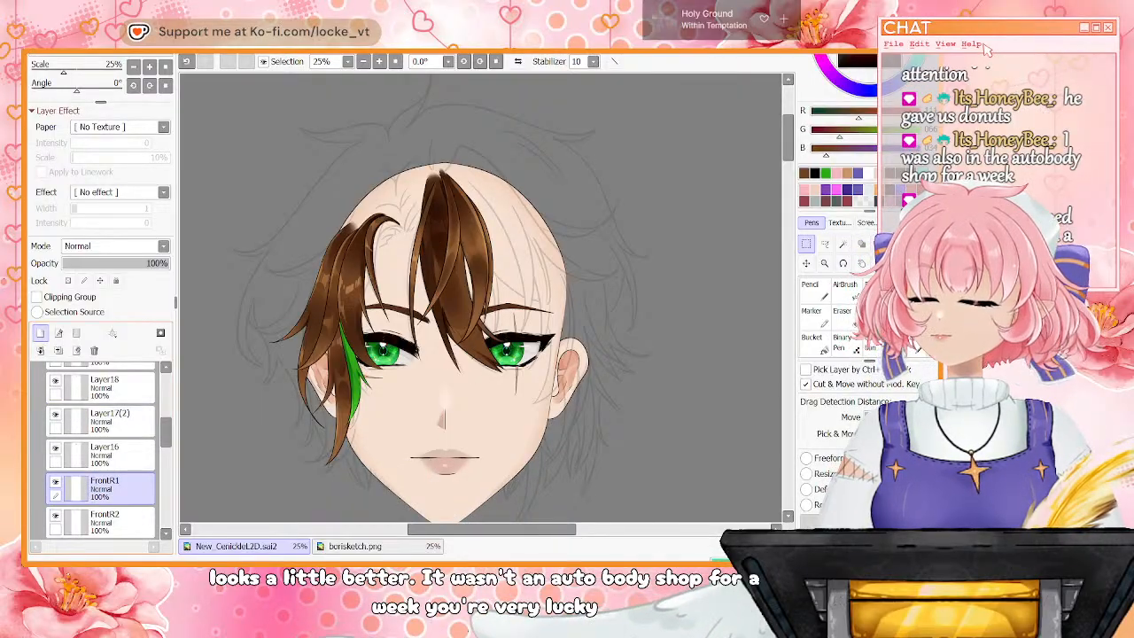
left_click(58, 333)
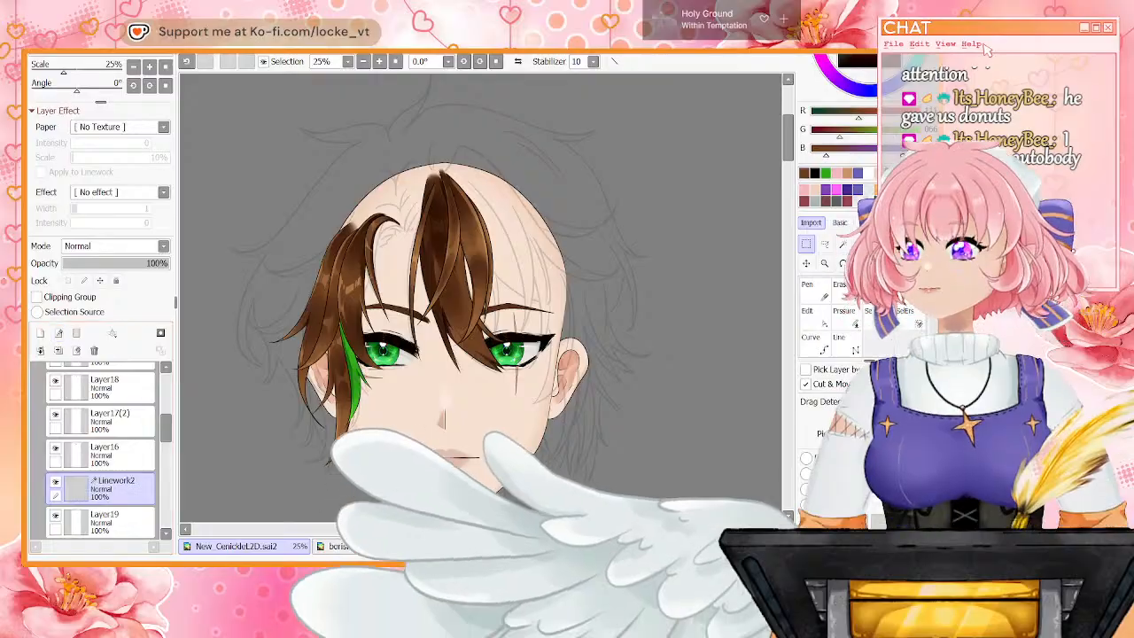
left_click(815, 174)
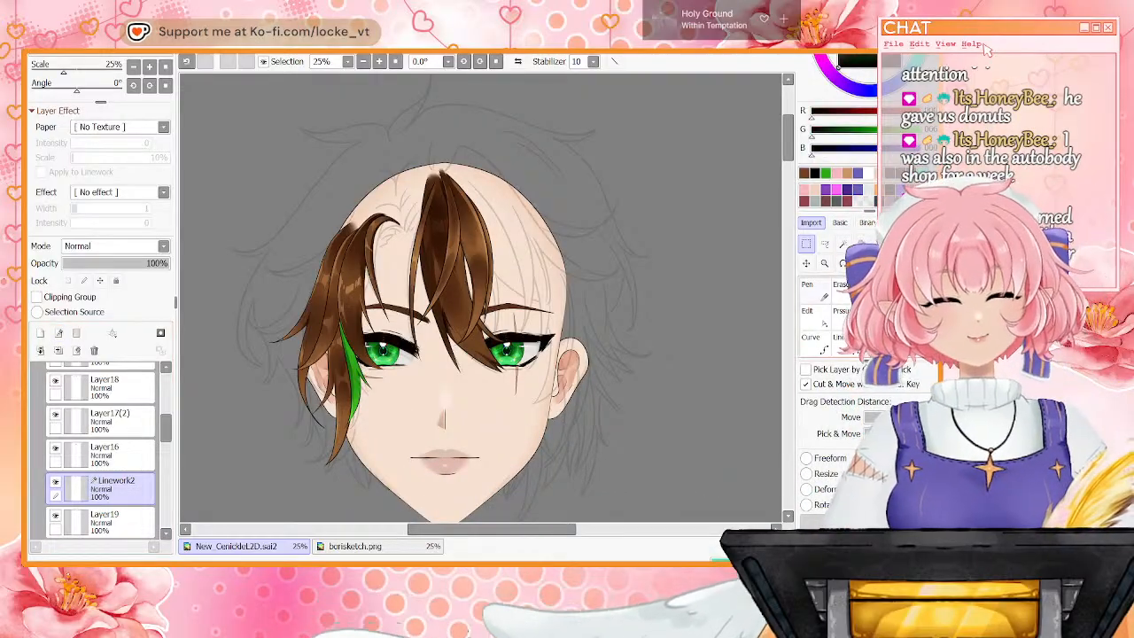
left_click(814, 290)
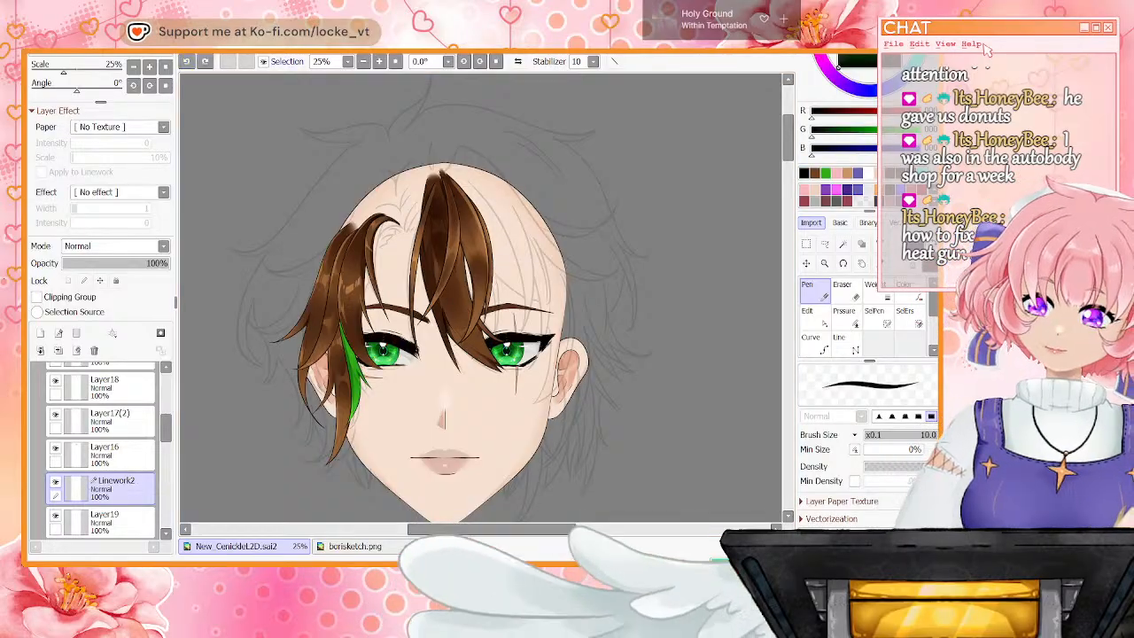
left_click(379, 62)
left_click_drag(239, 395, 270, 468)
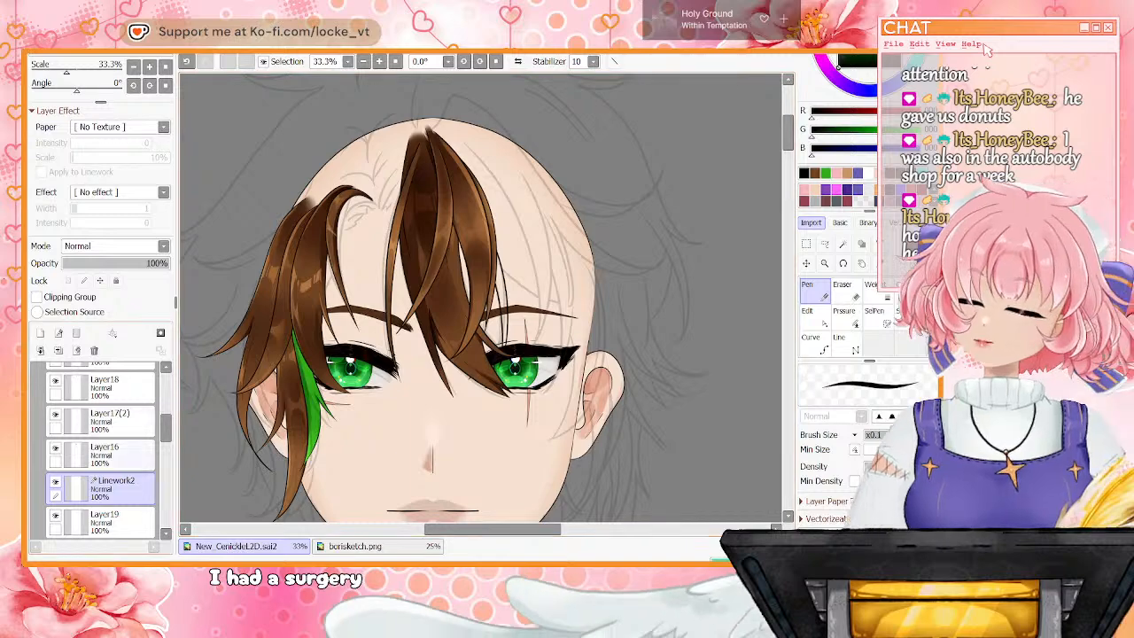
Hide Layer16, Layer17(2) and Layer18, and refine the thin strand's outline with the linework Edit tool
left_click(55, 448)
left_click(55, 414)
left_click(55, 381)
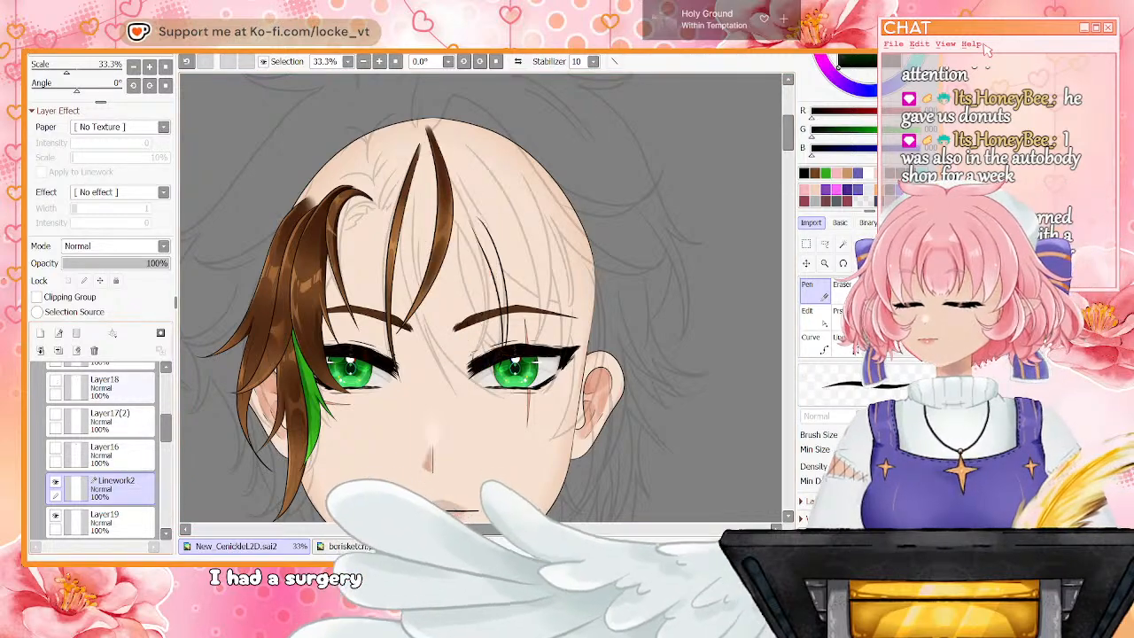
left_click(814, 317)
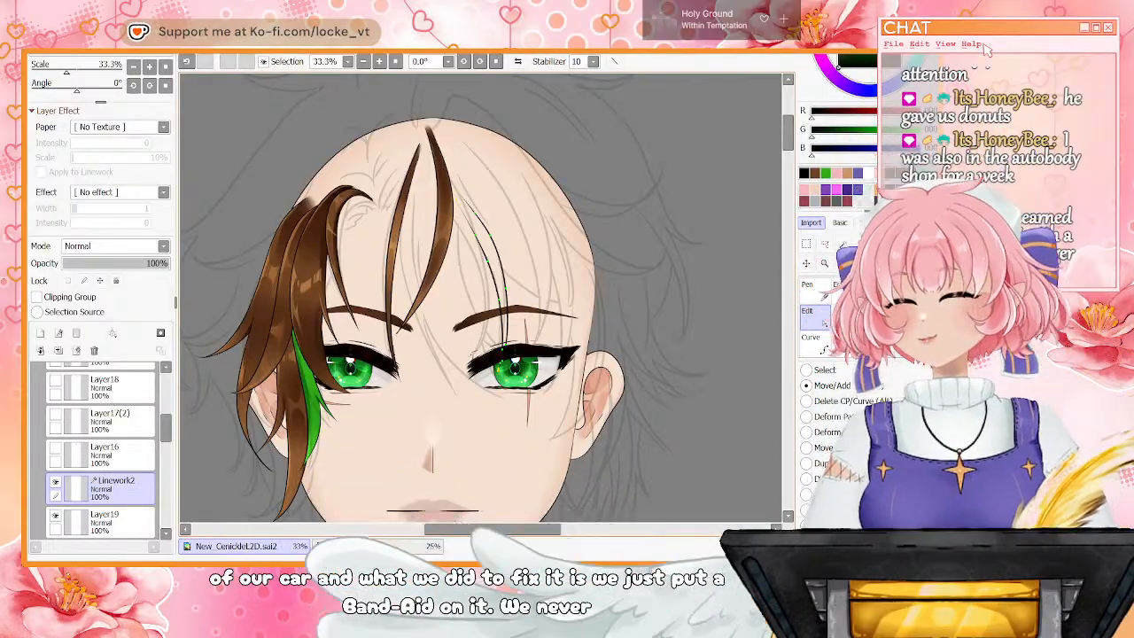
Paint the root of the thin strand brown on Layer19 with the Pencil
left_click(112, 523)
left_click(815, 173)
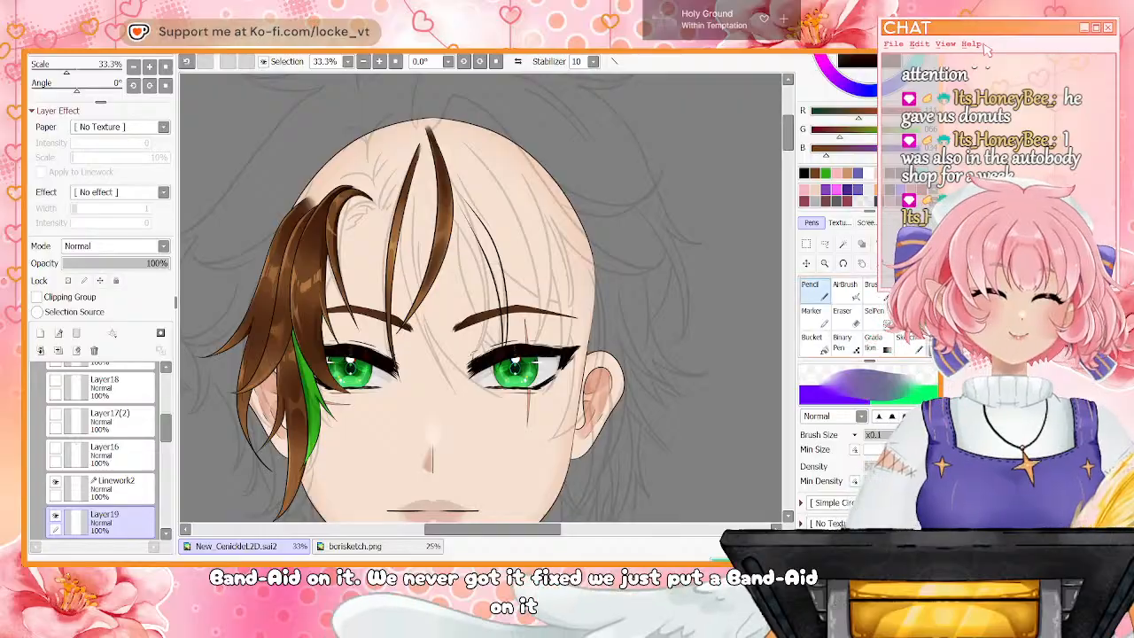
left_click(810, 288)
left_click_drag(462, 202, 477, 228)
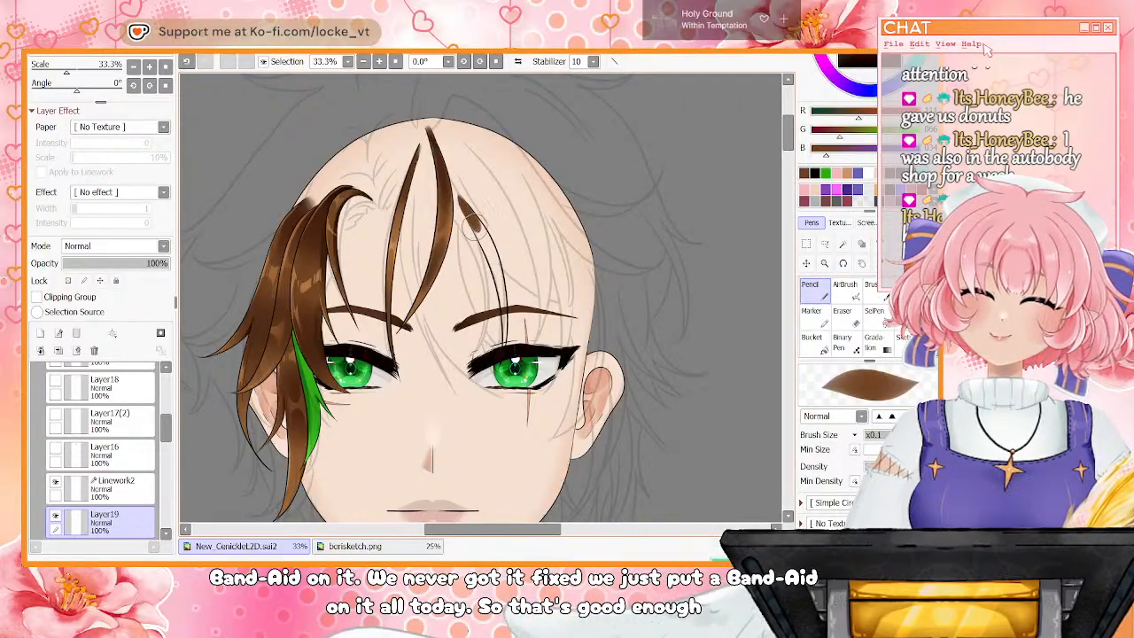
Hide the Head group and the Layer6 sketch to isolate the front hair strands
left_click_drag(165, 428, 166, 502)
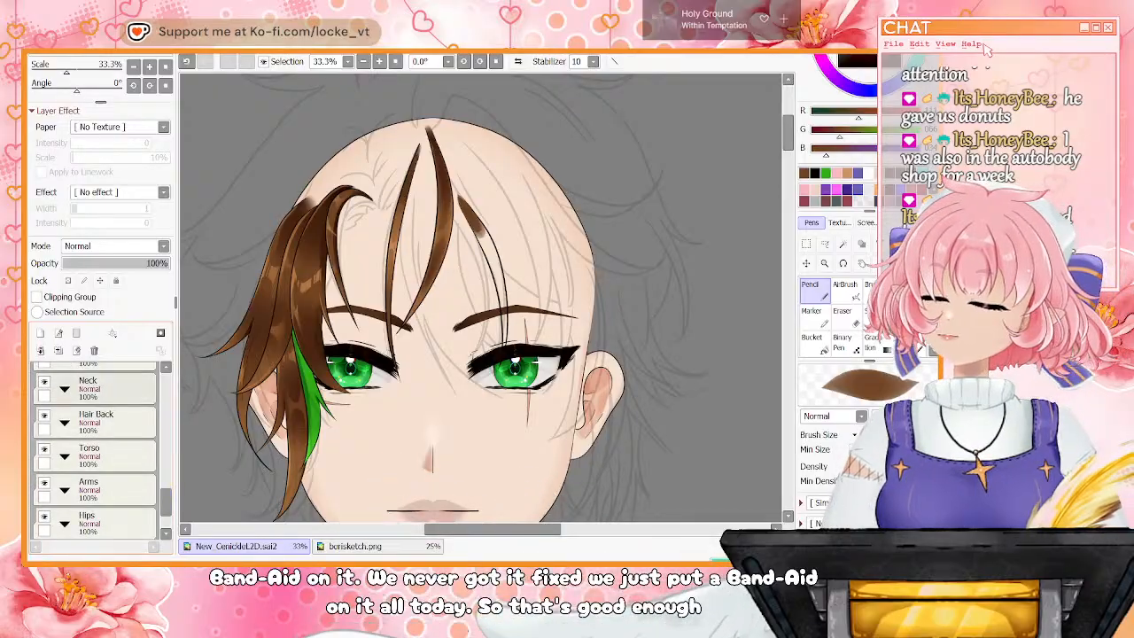
scroll(106, 487, "up", 3)
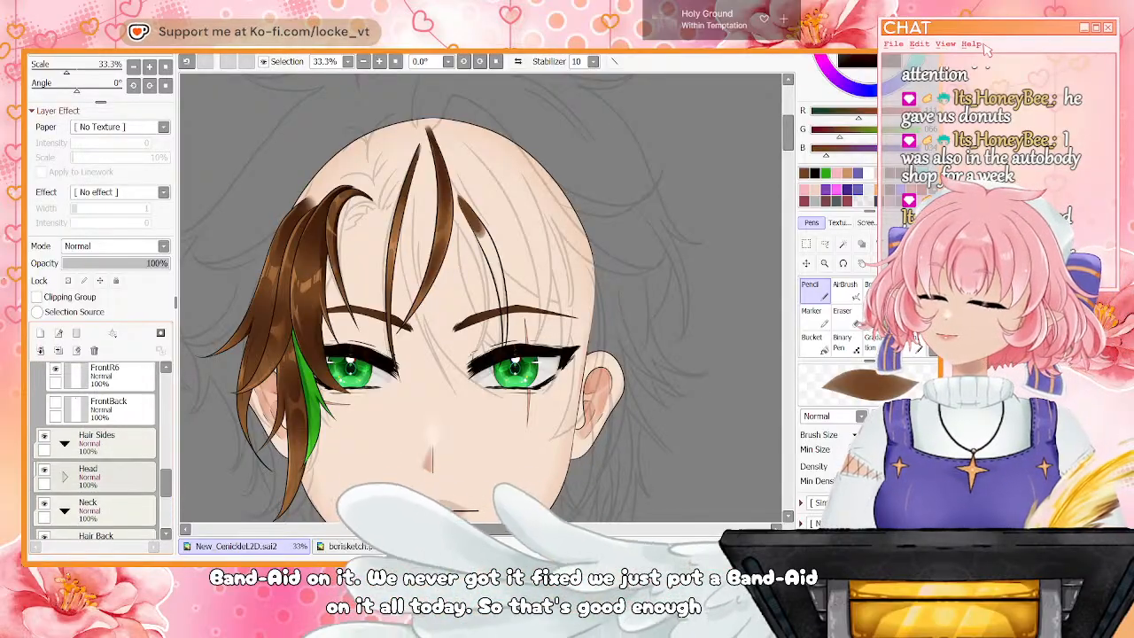
left_click(44, 469)
scroll(97, 451, "up", 5)
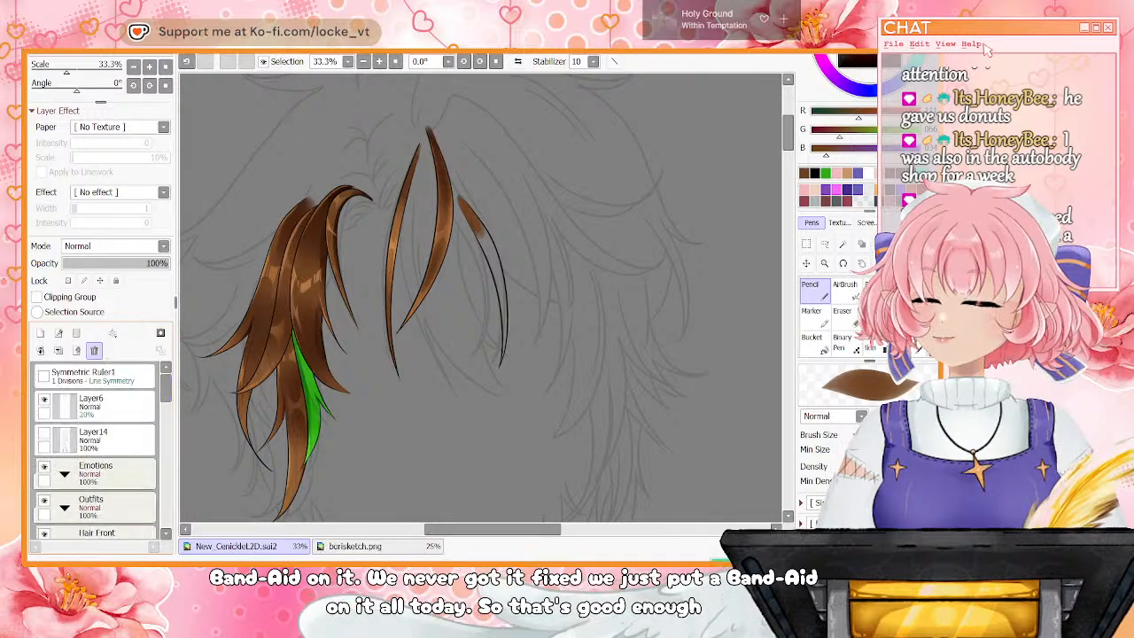
left_click(44, 400)
Fill the enclosed thin strand with brown on Layer19, touch up the missed spots and soften its root with Water Color
key("g")
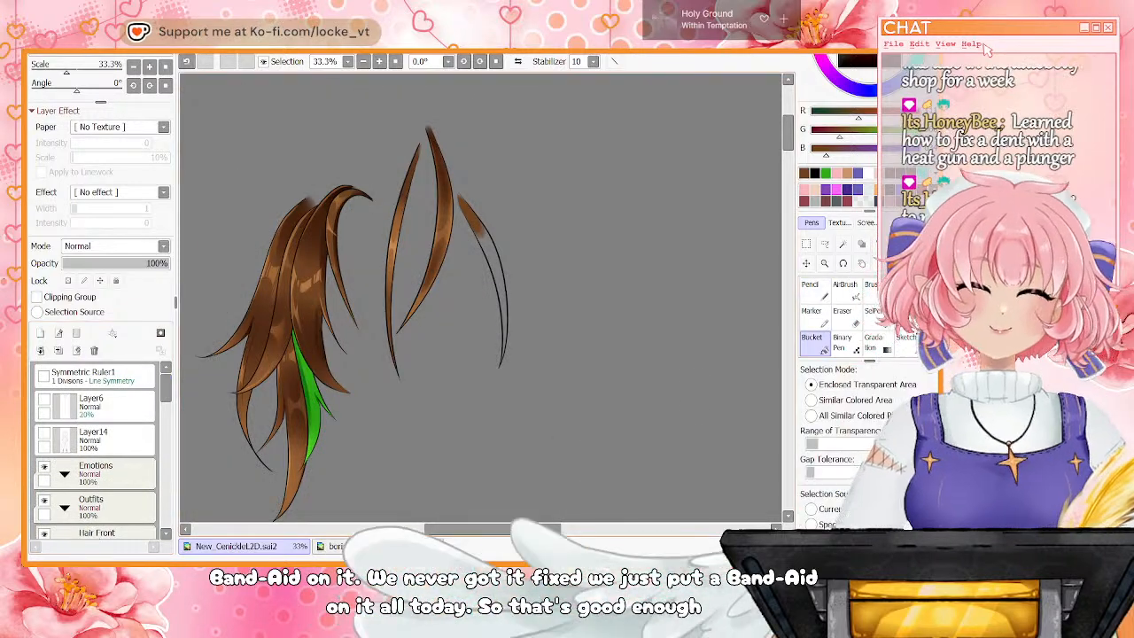
left_click(494, 257)
key("n")
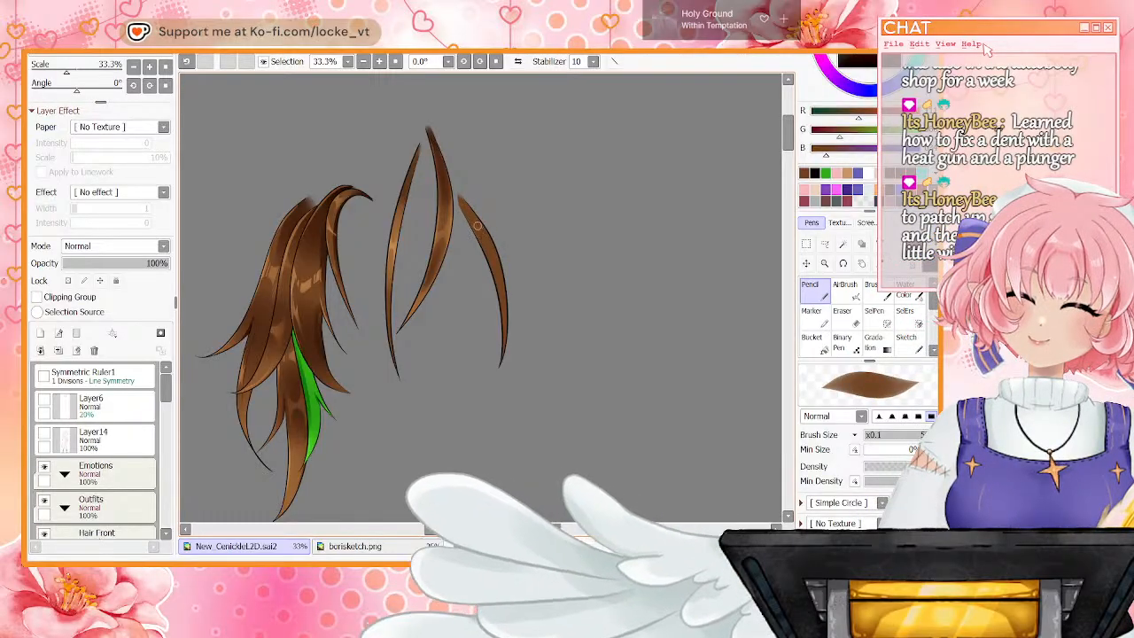
key("c")
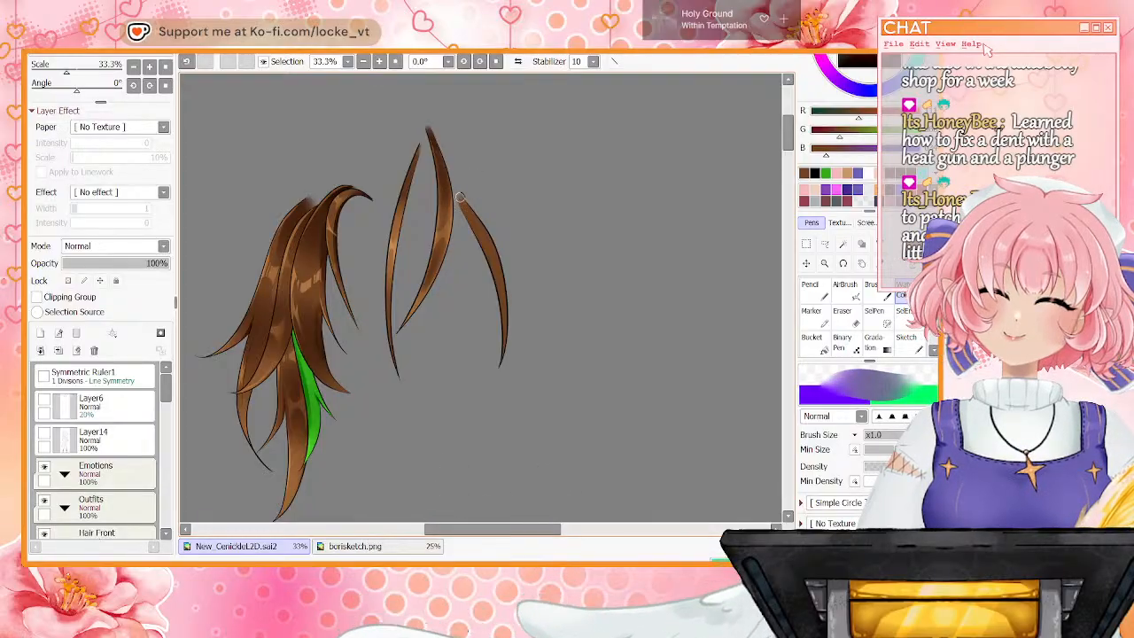
Add a Multiply layer clipped to Layer19 and shade the thin strand toward its root and tip
left_click_drag(165, 387, 166, 436)
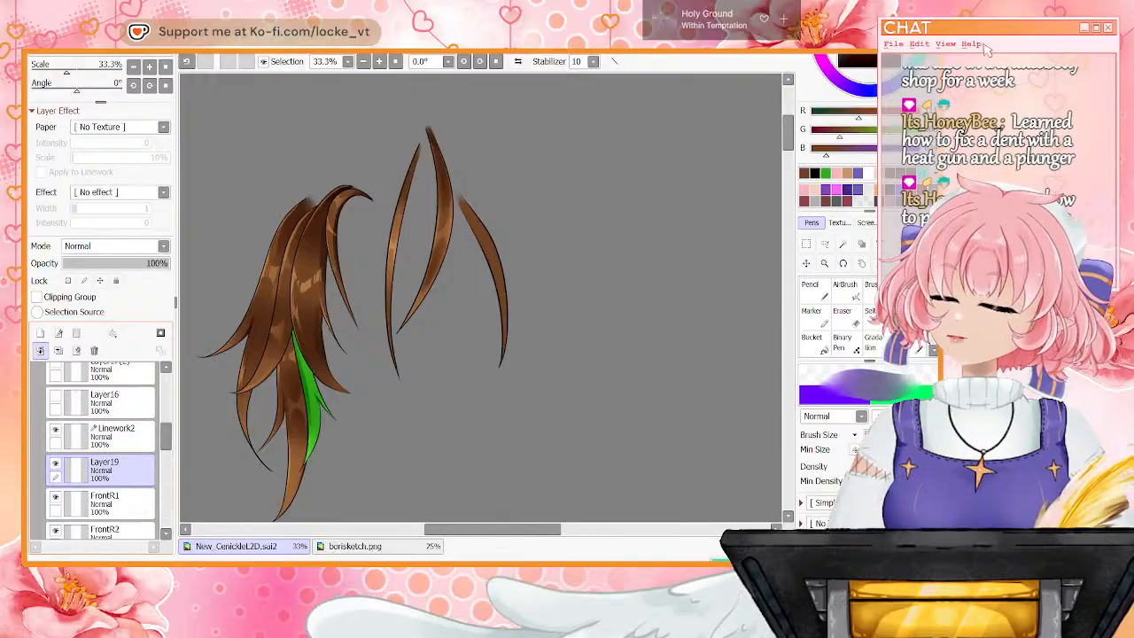
left_click(40, 333)
left_click(37, 296)
left_click(116, 247)
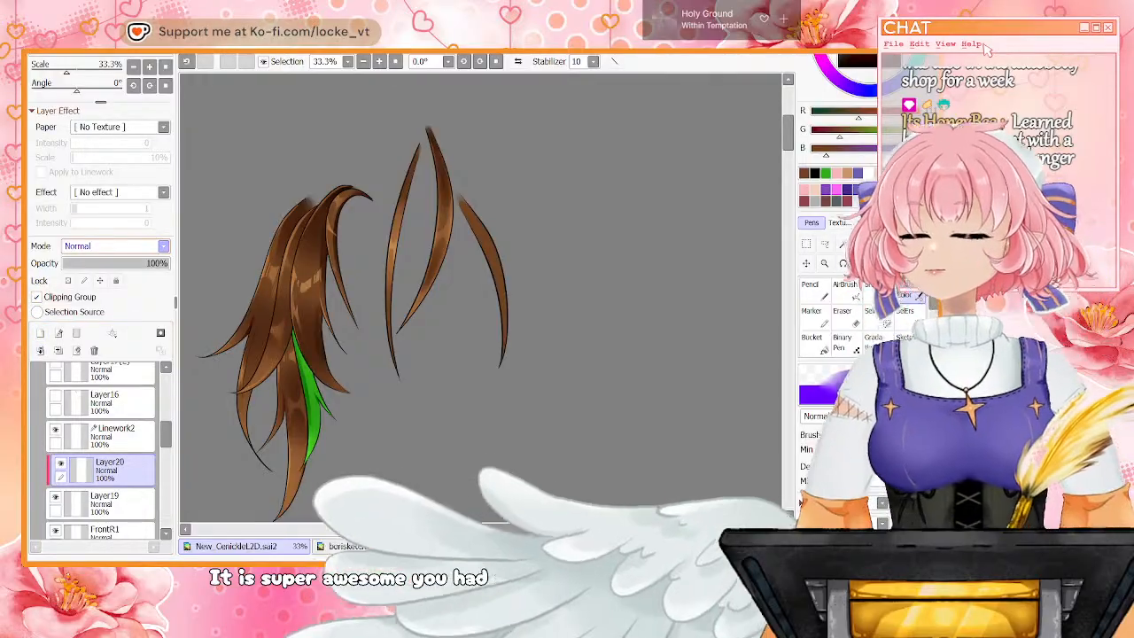
left_click(97, 272)
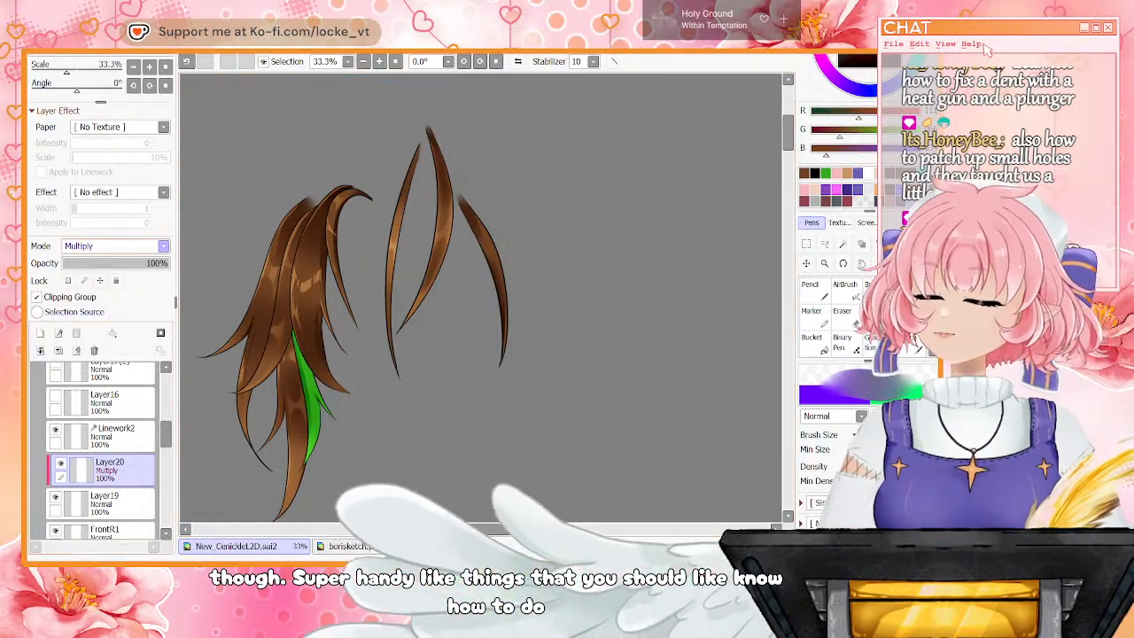
Paint a highlight across the middle of the thin strand on a clipped Screen layer, trim it with the Eraser, and merge it into Layer19
left_click(93, 281)
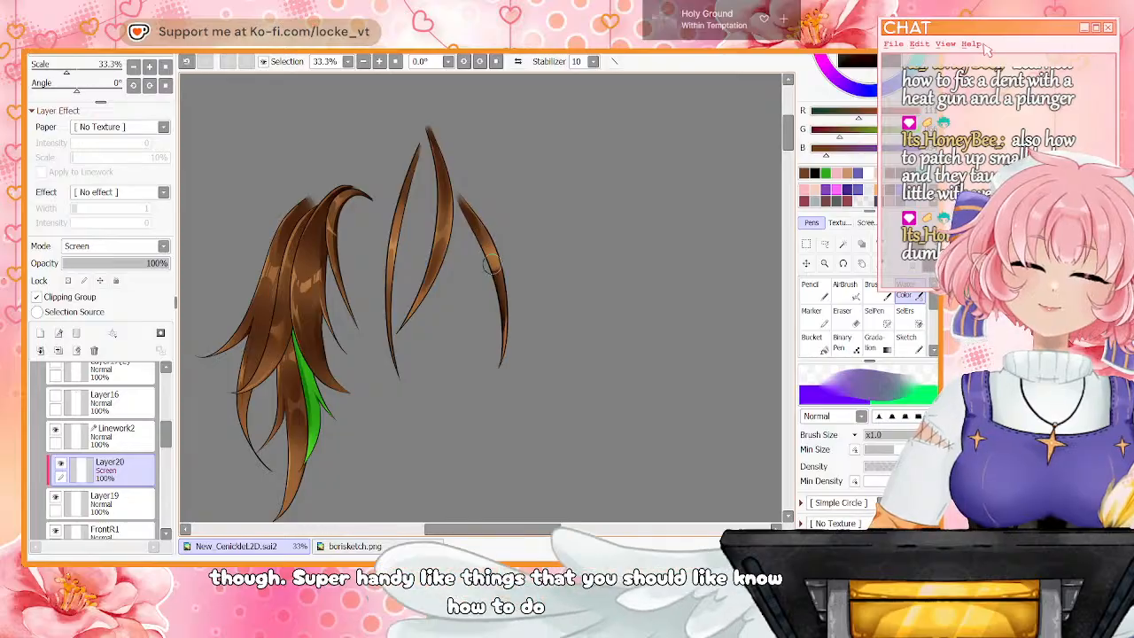
key("e")
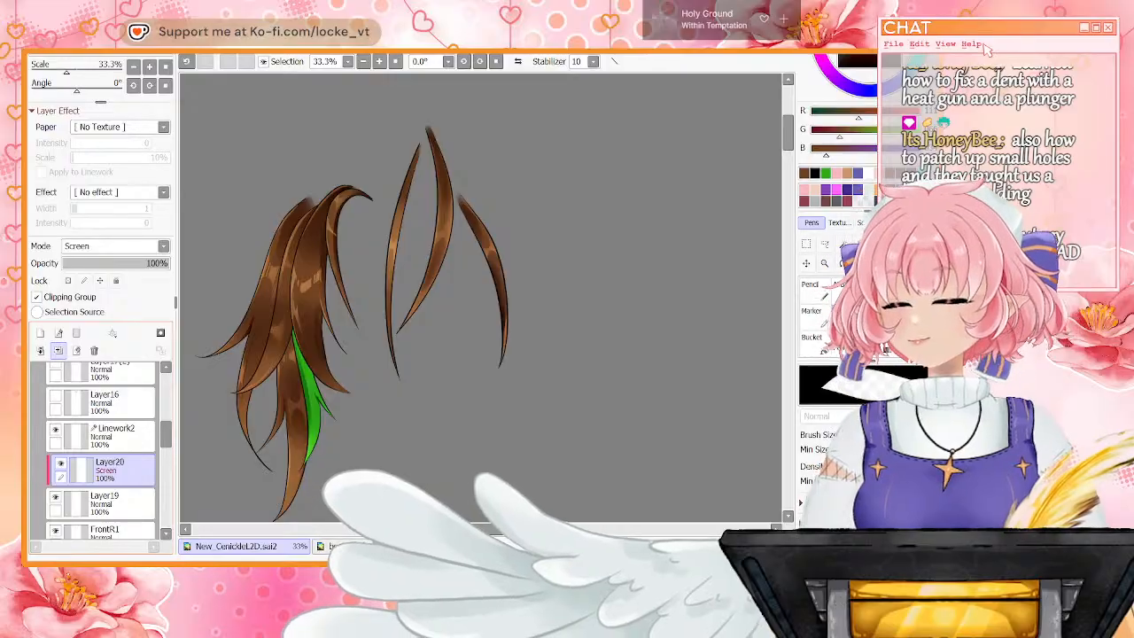
left_click(59, 351)
Show Layer16, Layer17(2), Layer18 and the Layer6 sketch again
left_click(55, 396)
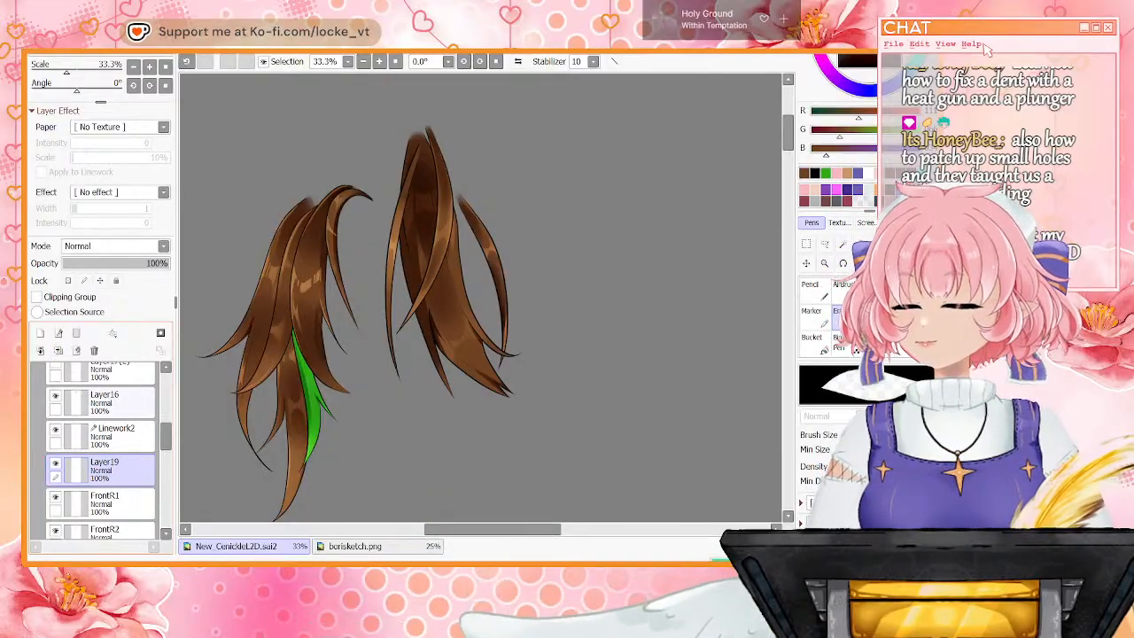
scroll(102, 443, "up", 2)
left_click(55, 384)
left_click(54, 418)
scroll(102, 443, "up", 1)
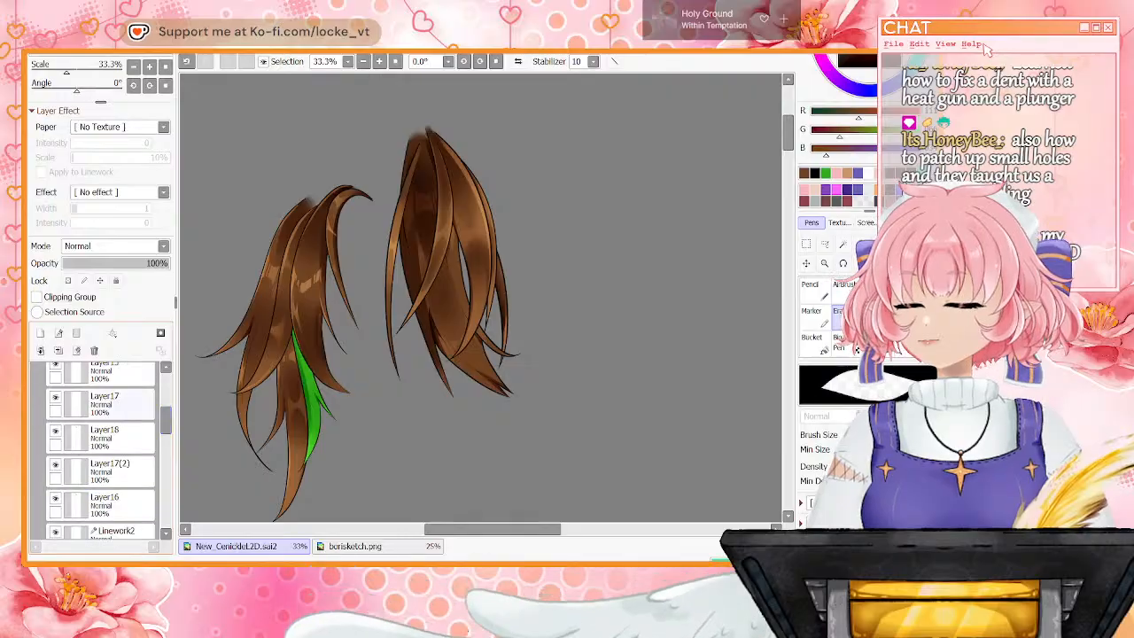
scroll(102, 443, "down", 5)
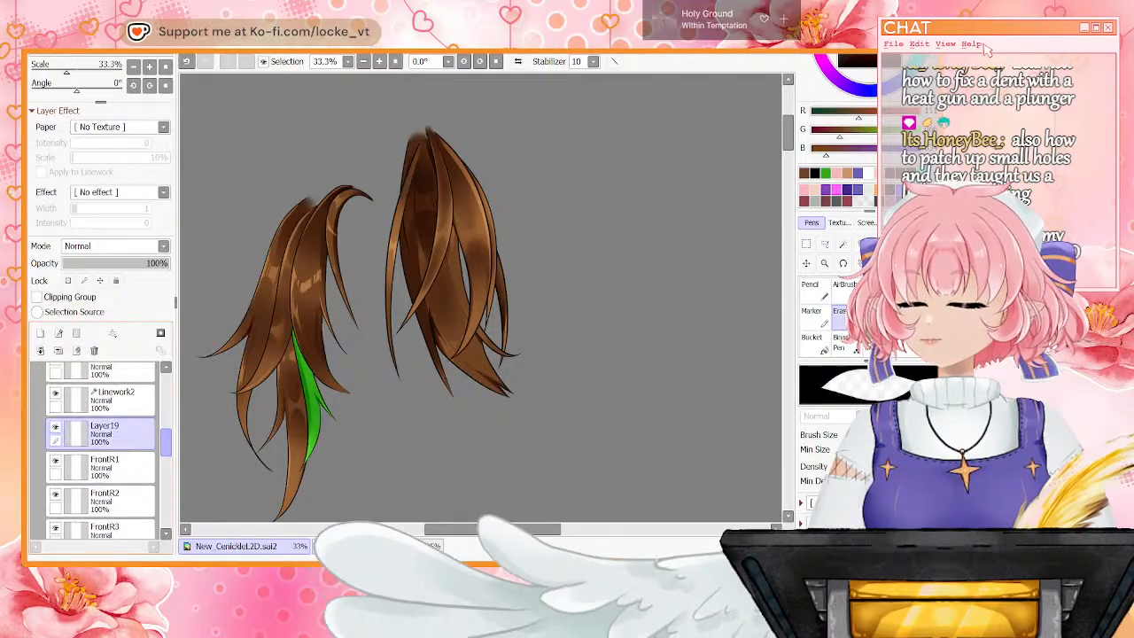
scroll(101, 450, "up", 8)
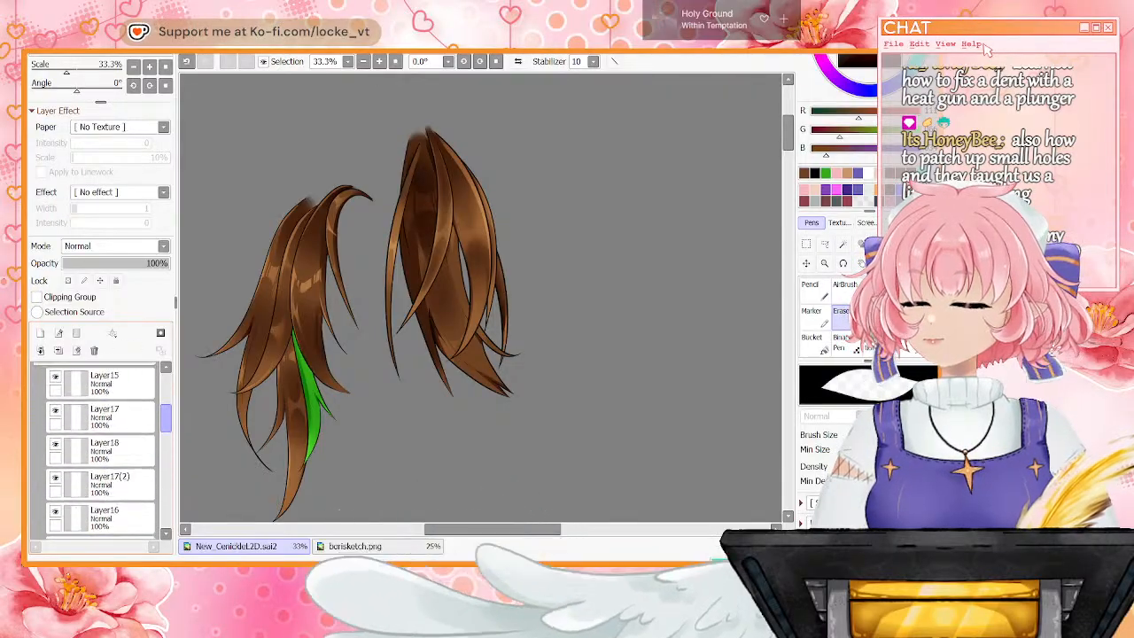
left_click_drag(165, 390, 165, 386)
left_click(44, 400)
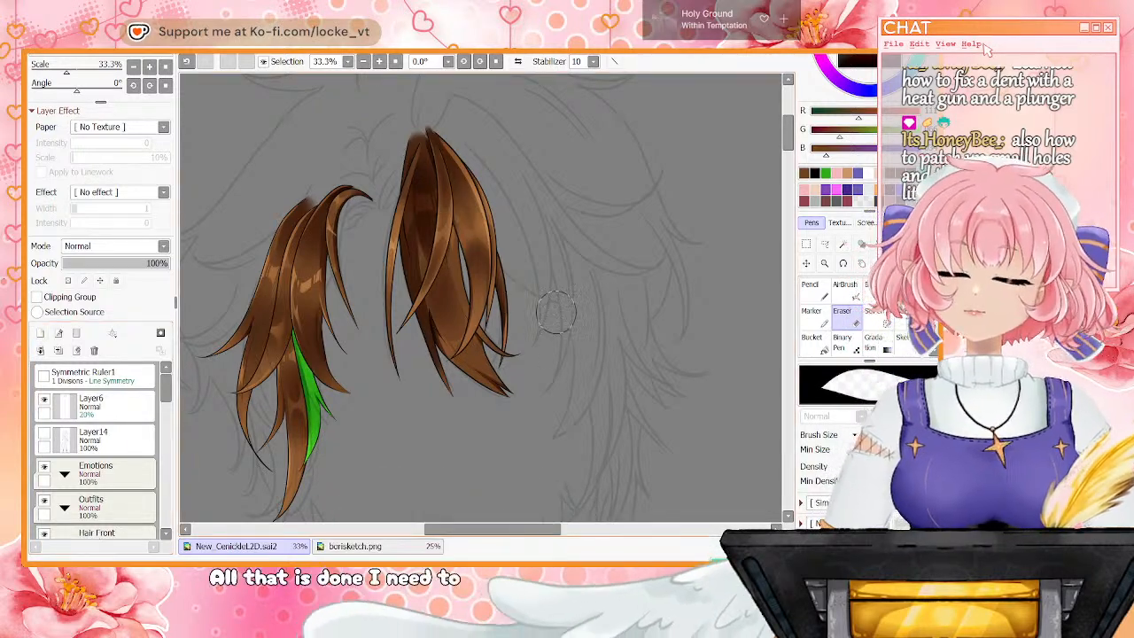
Merge the thin strand's Linework2 layer into Layer19
left_click_drag(165, 387, 165, 445)
left_click(113, 427)
left_click(115, 384)
left_click(59, 351)
Add a new layer and a linework layer between Layer19 and FrontR1, with the Pen set to black
left_click(115, 417)
left_click(41, 333)
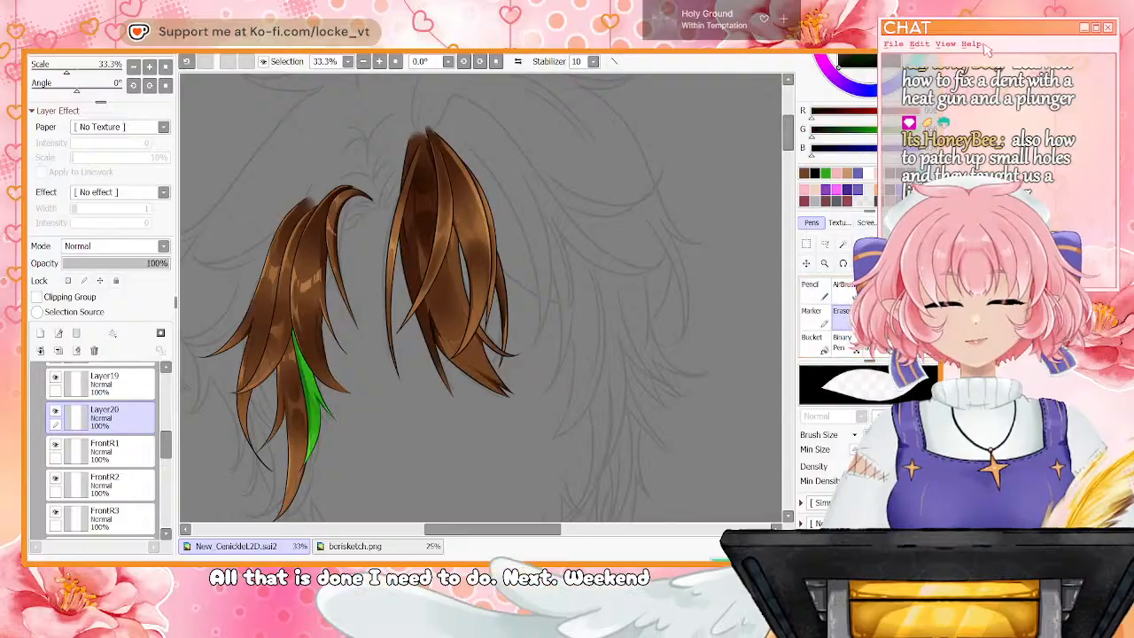
key("n")
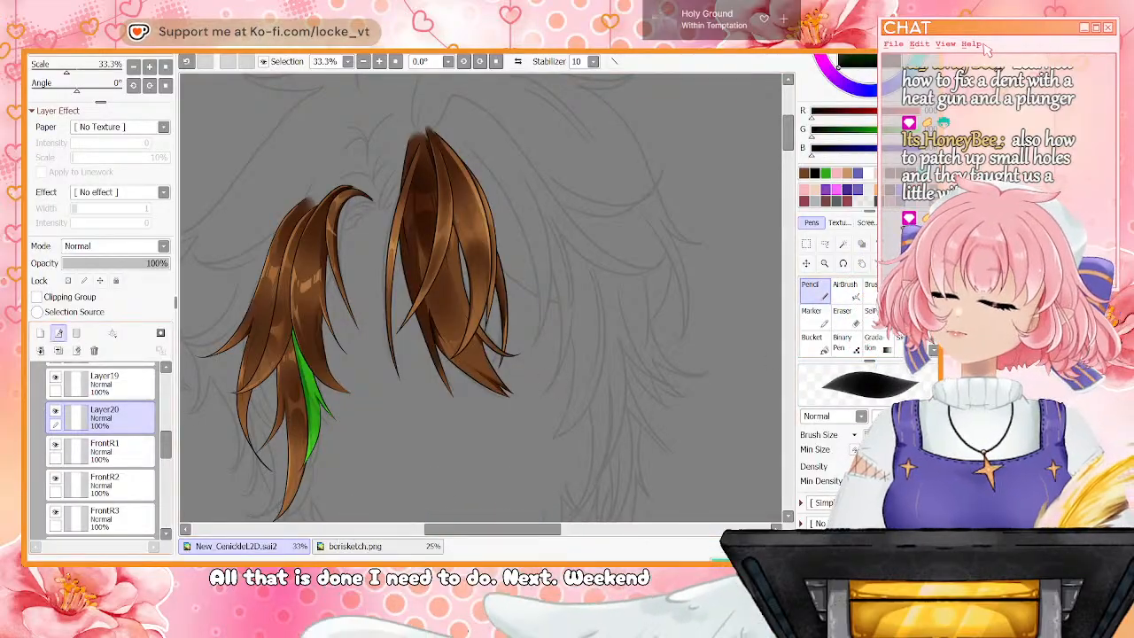
left_click(58, 332)
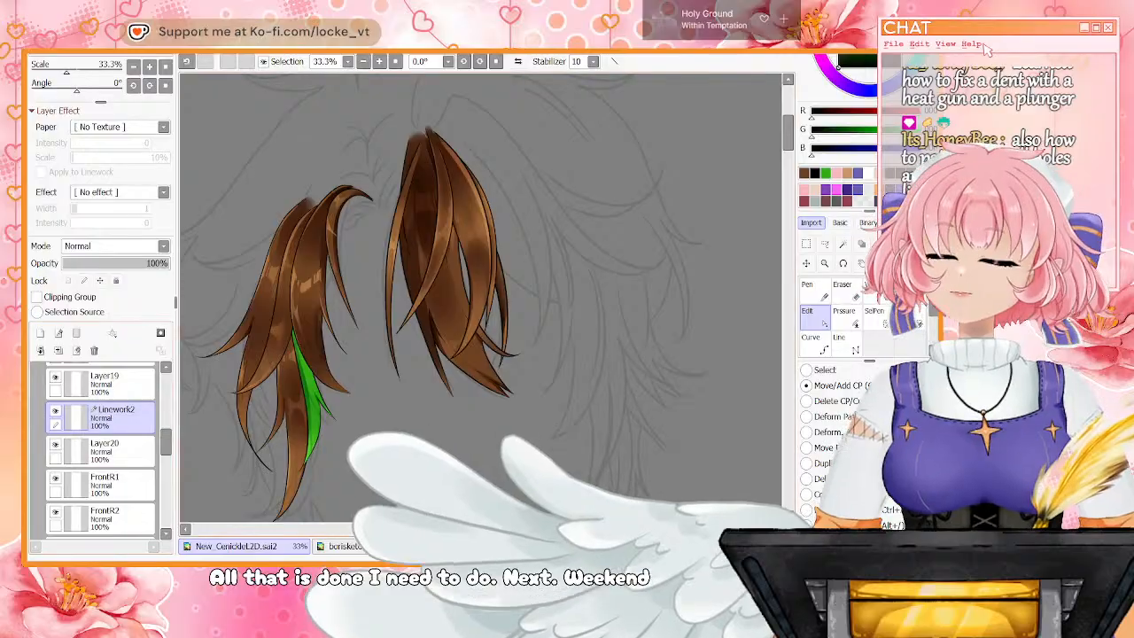
key("n")
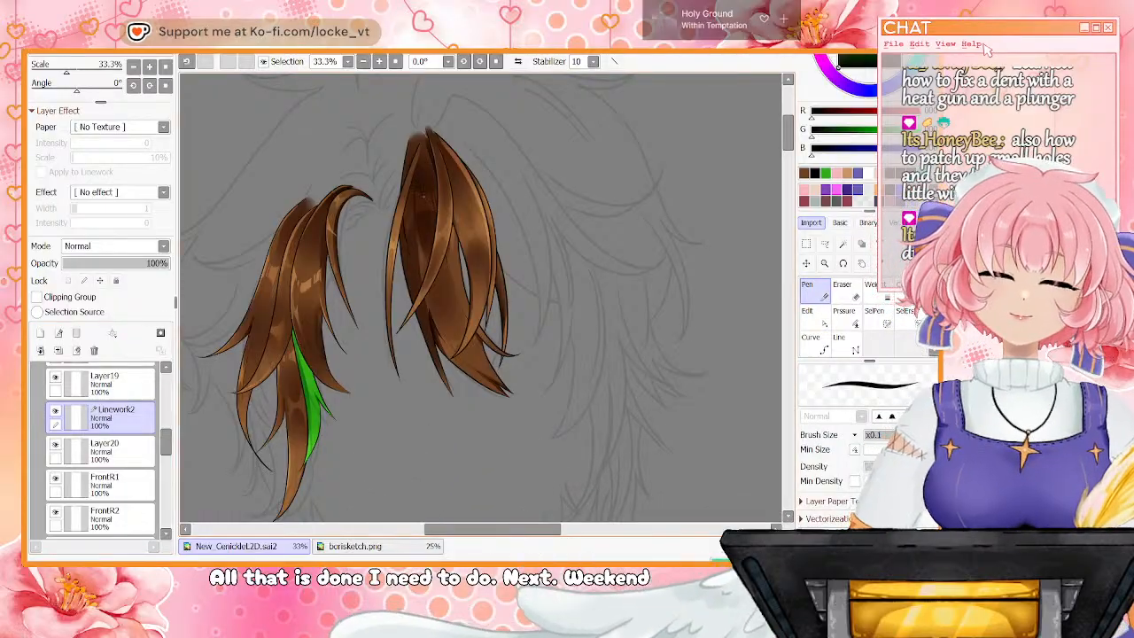
Undo the trial strokes and draw the new strand's first black edge as a long curve with a hooked tip on Linework2
key("ctrl+z")
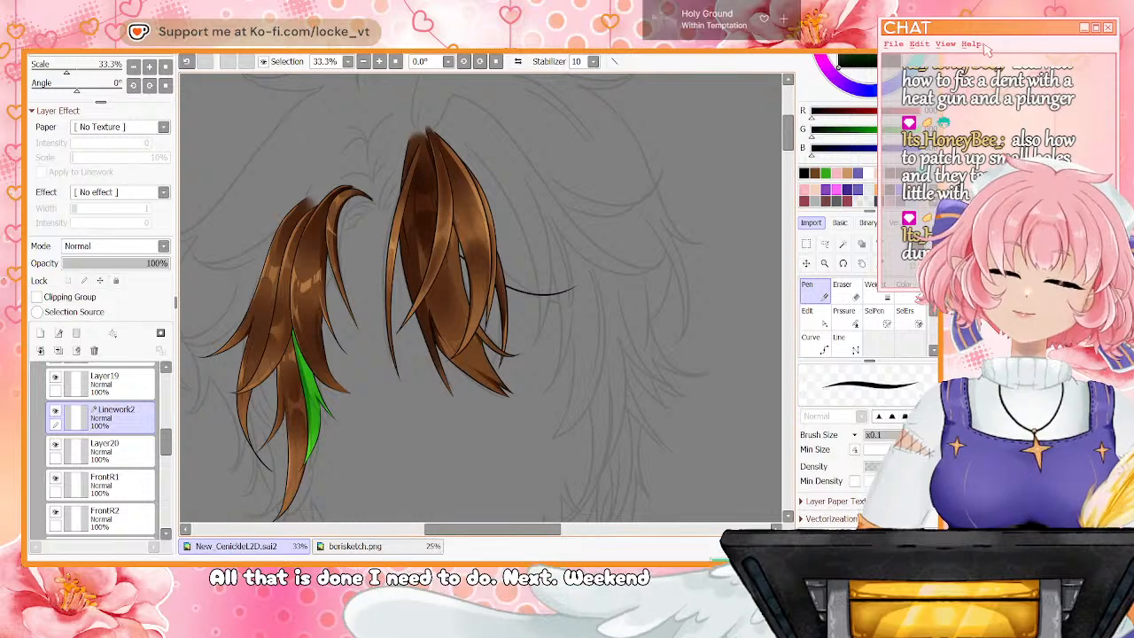
key("ctrl+z")
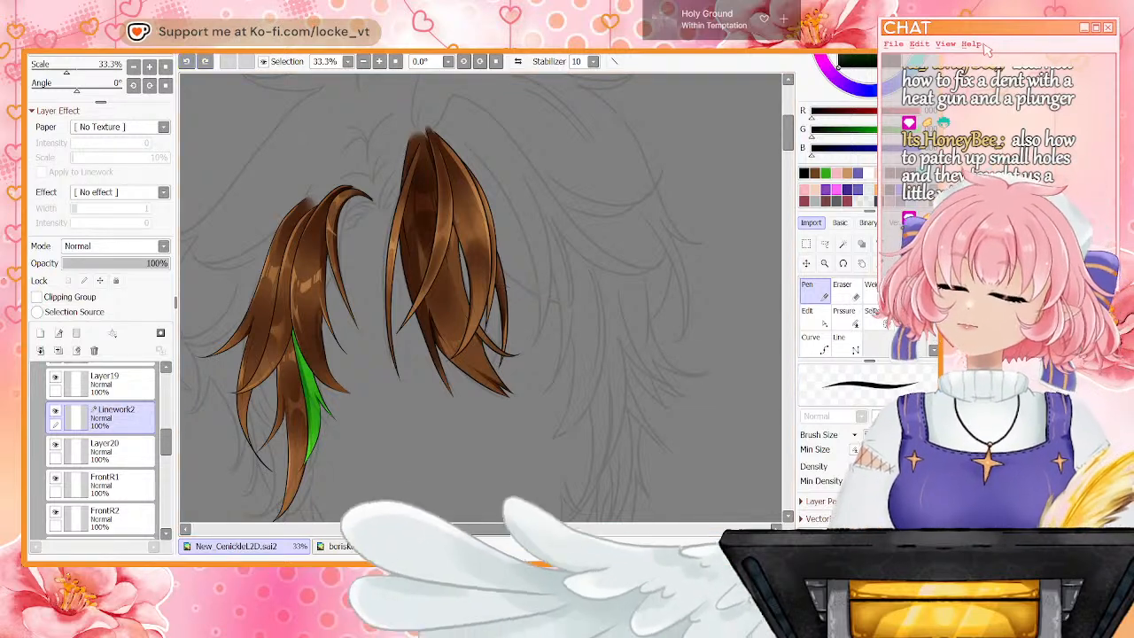
left_click_drag(503, 279, 592, 313)
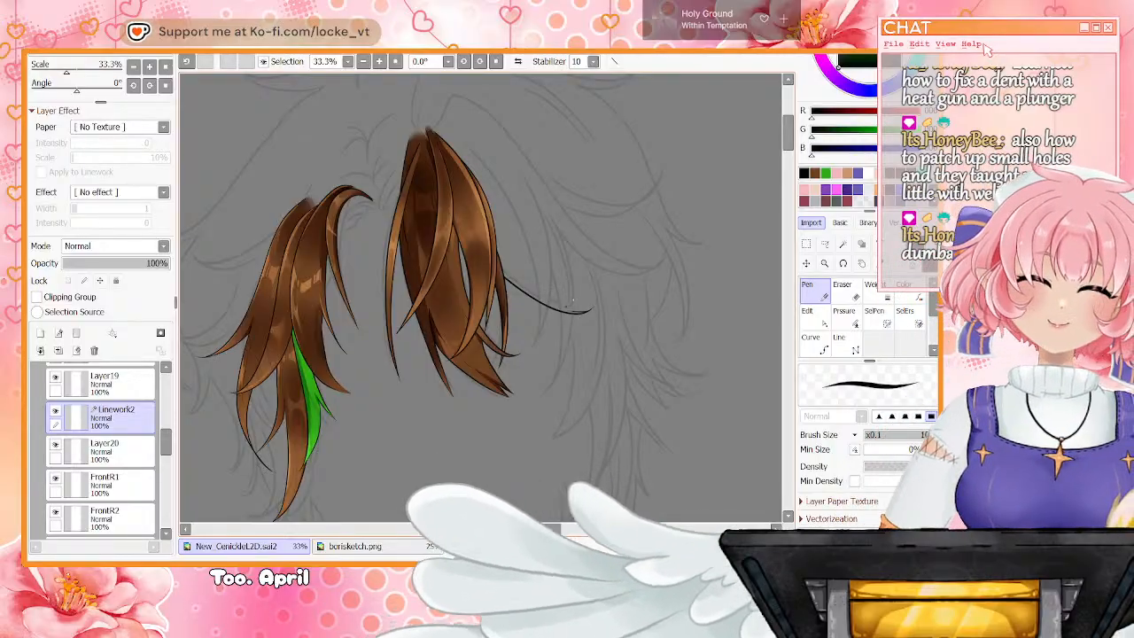
left_click_drag(592, 313, 530, 398)
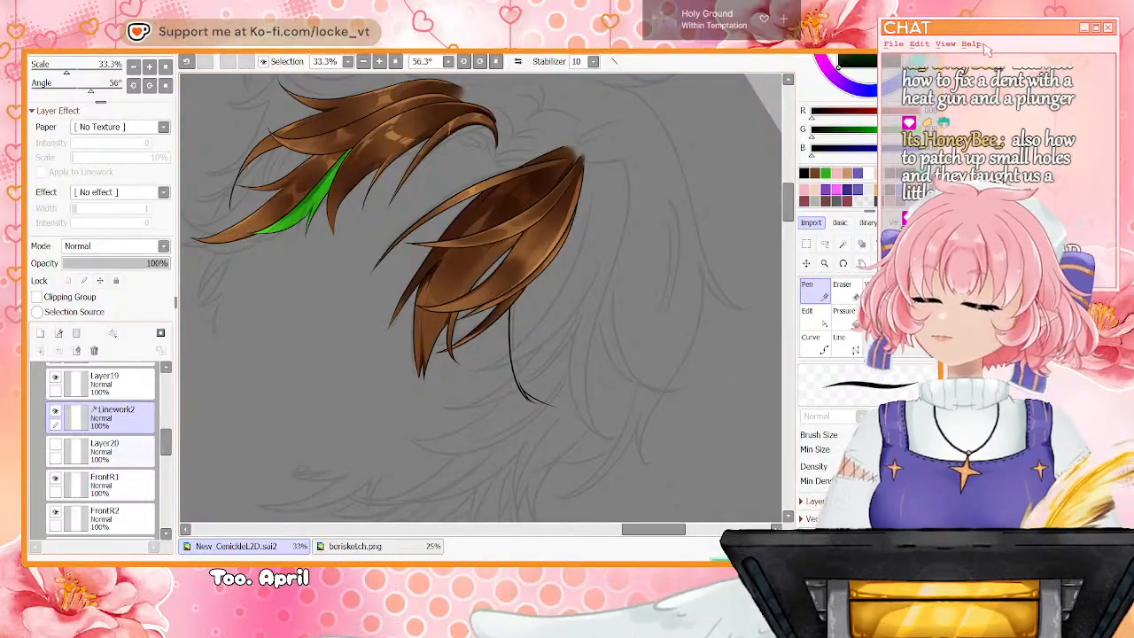
Hide Layer19, Layer16, Layer17(2), Layer18 and Layer17 so they do not cover the new strand's linework
left_click_drag(166, 442, 166, 419)
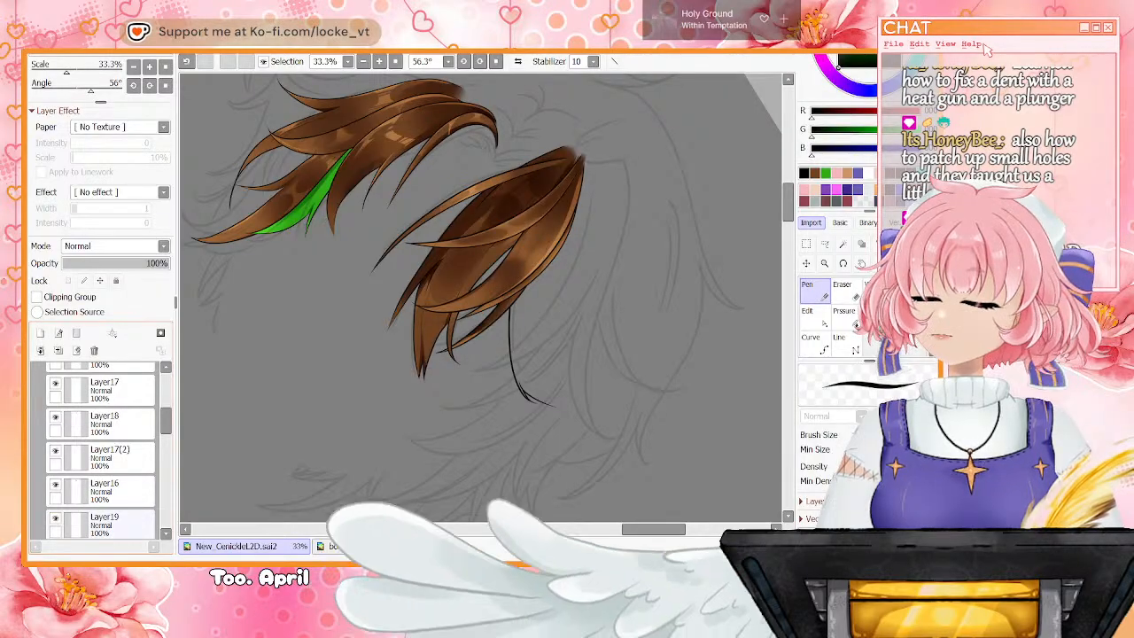
left_click(56, 518)
left_click(56, 484)
left_click(56, 451)
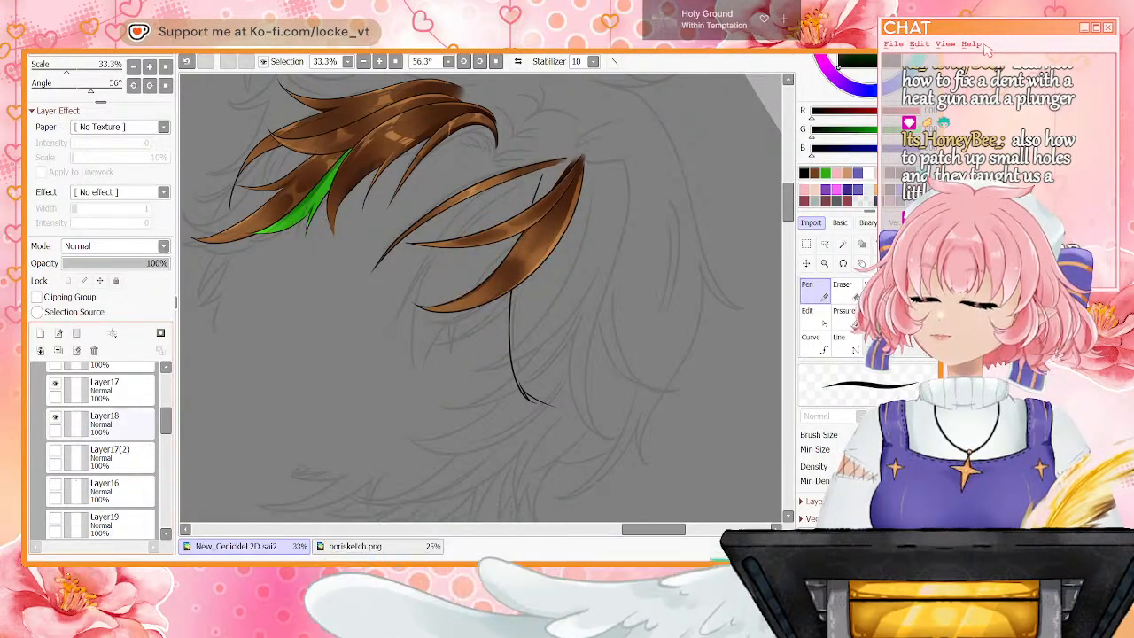
left_click(56, 417)
left_click(56, 384)
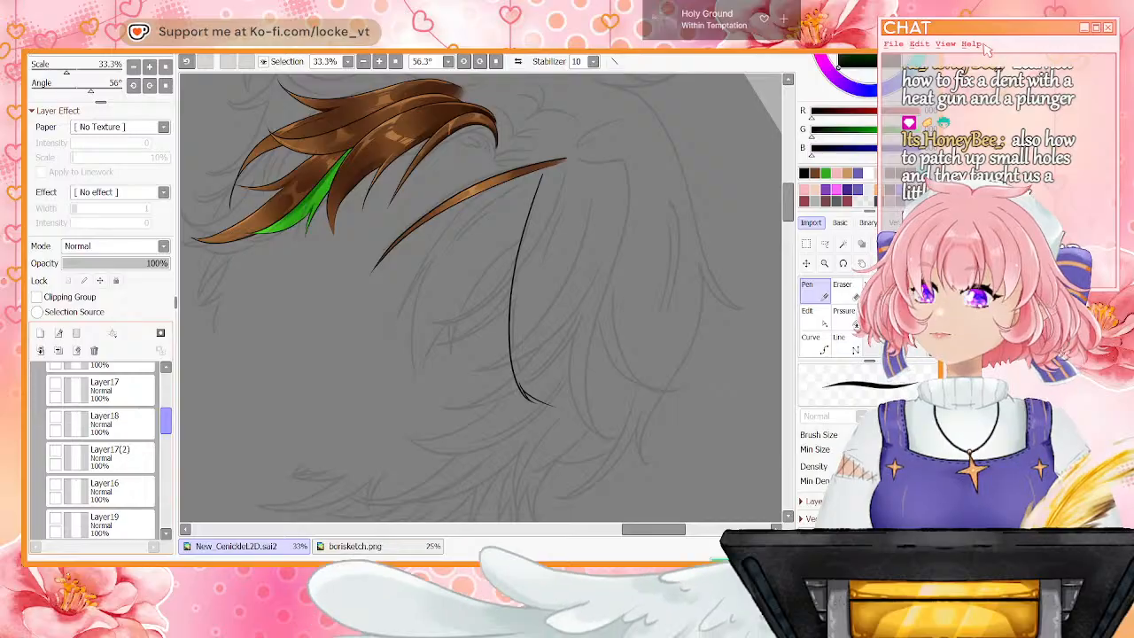
Draw the strand's inner hair lines, opposite edge and forked tip on Linework2, redoing the misplaced side stroke
scroll(100, 451, "down", 3)
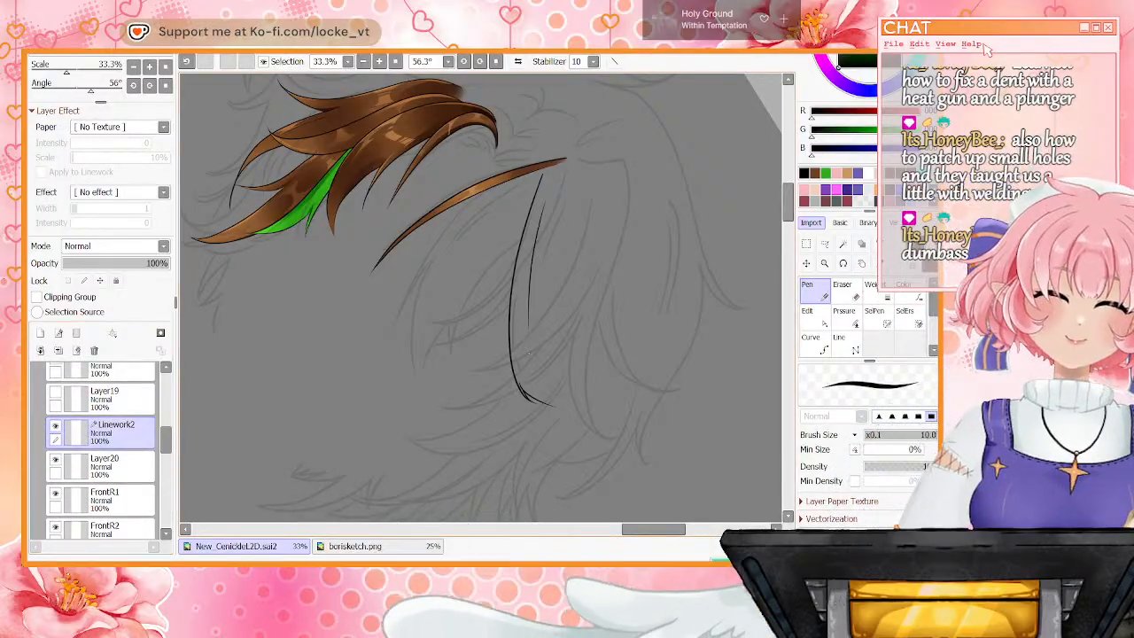
left_click_drag(565, 178, 551, 367)
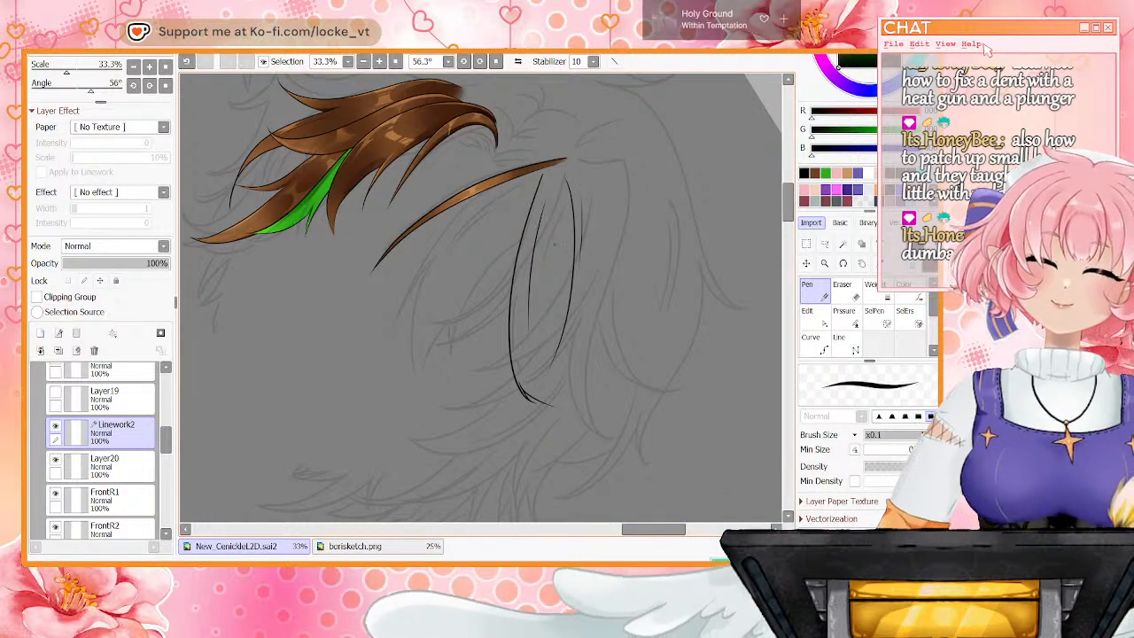
left_click_drag(547, 382, 557, 406)
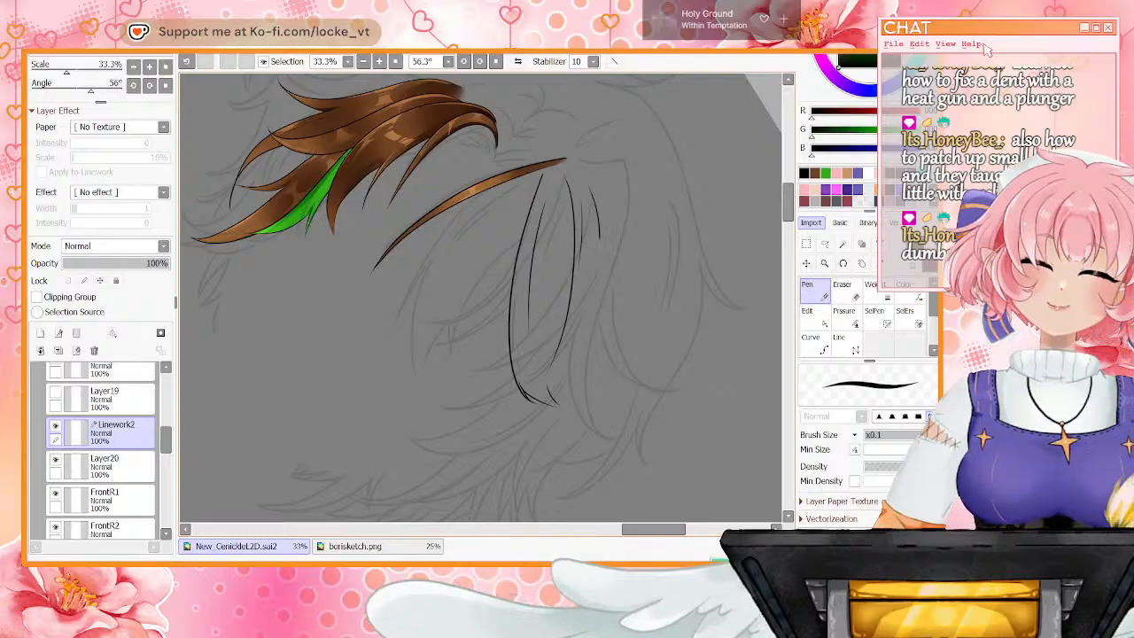
key("ctrl+z")
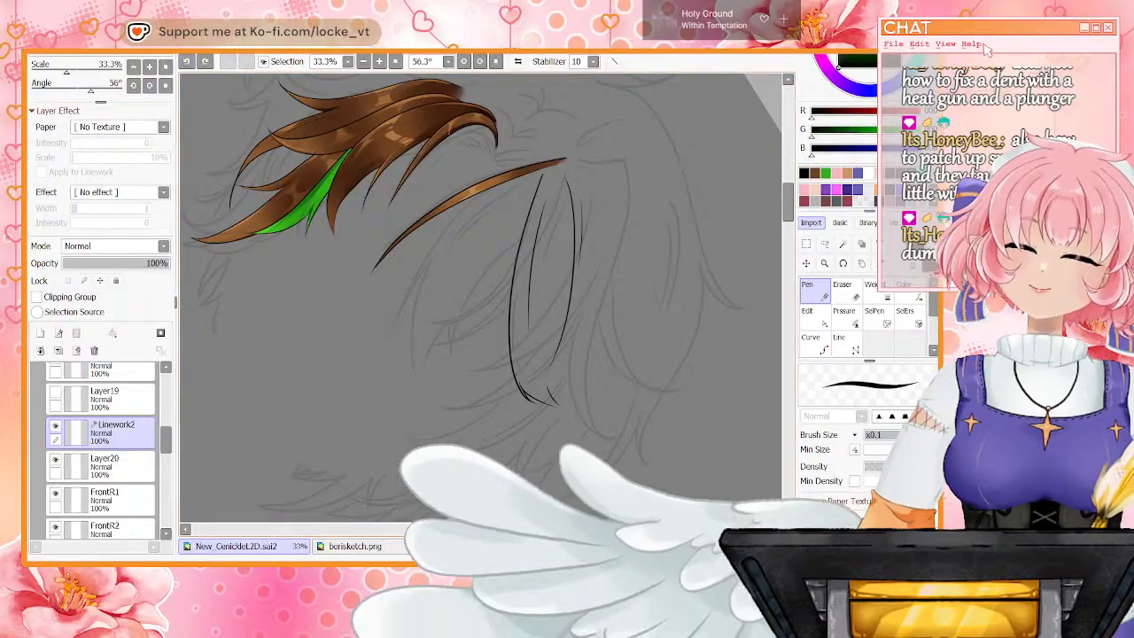
key("ctrl")
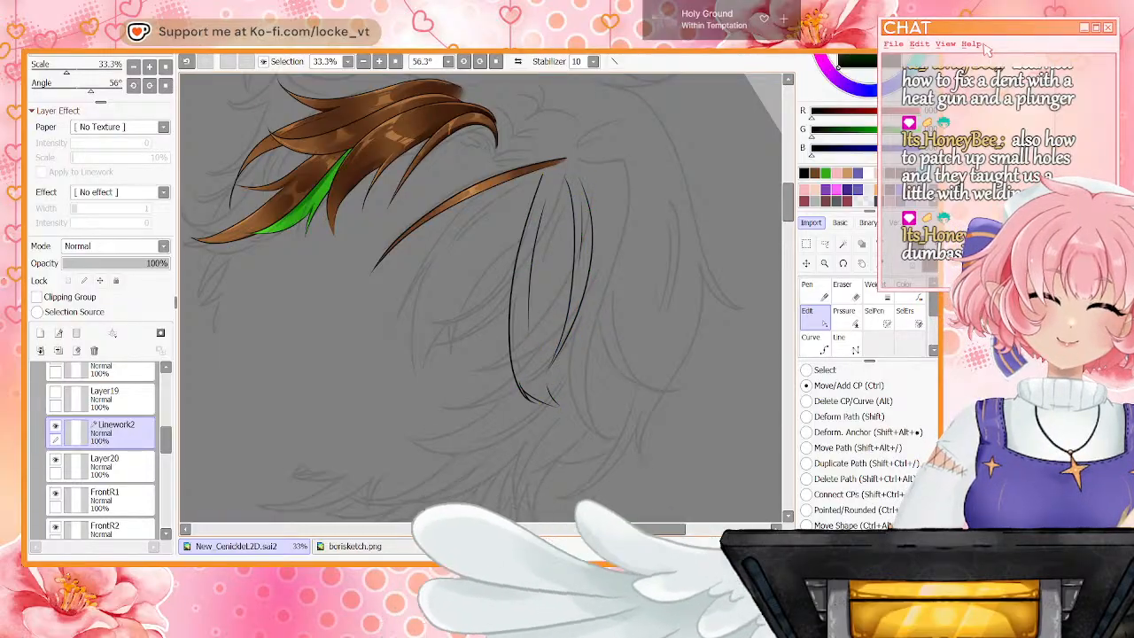
key("n")
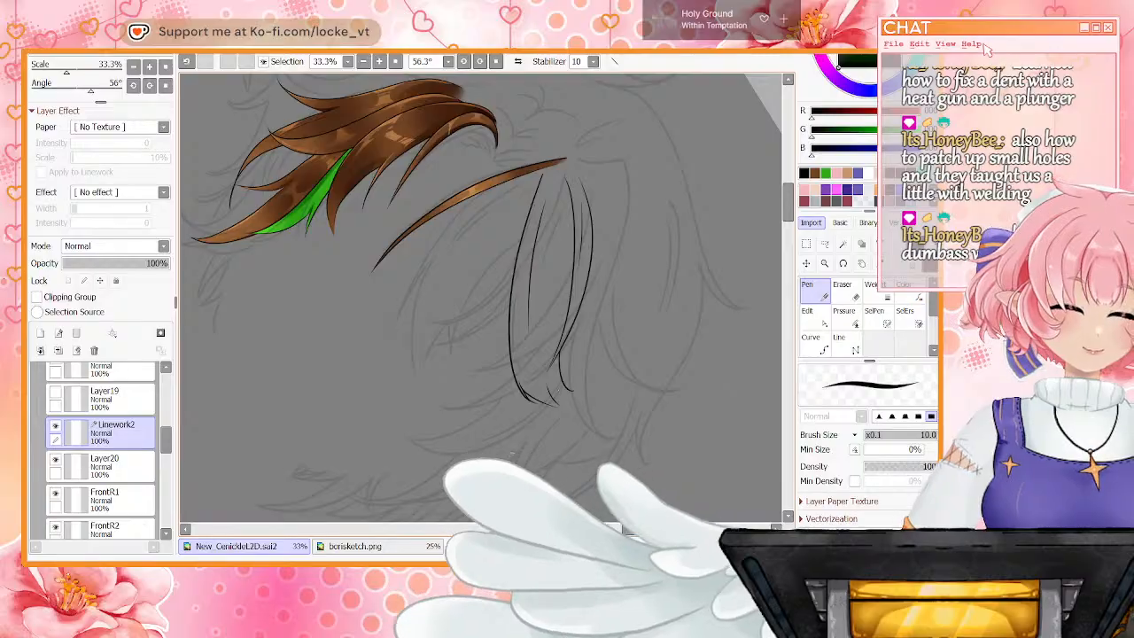
left_click_drag(559, 349, 574, 391)
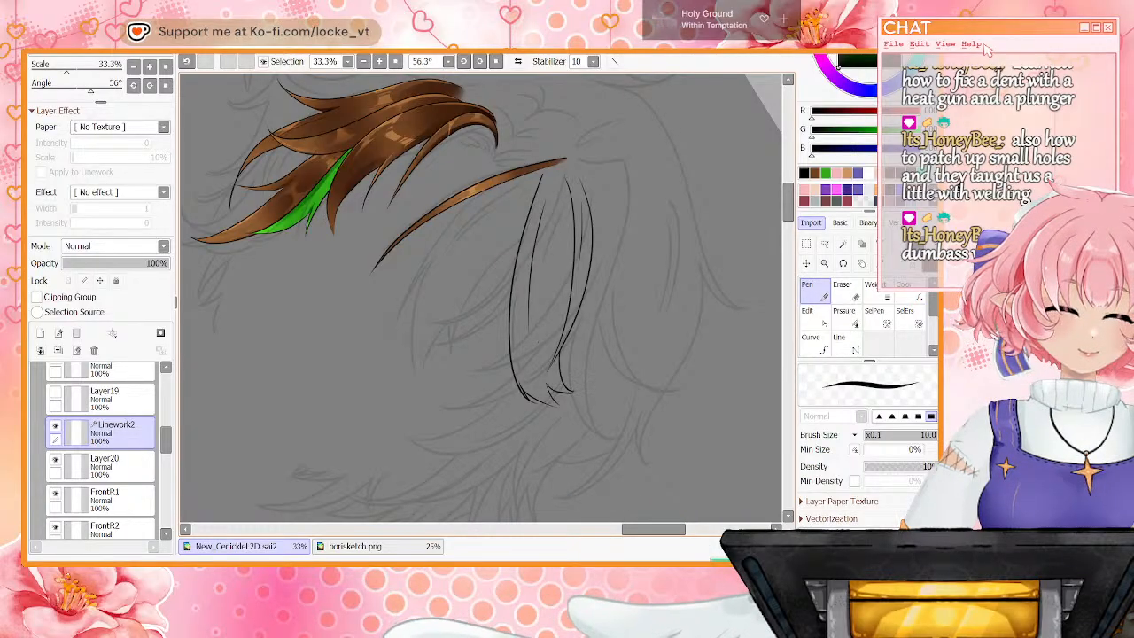
Adjust the linework control points at the strand's tip so the line ends meet in a closed point
key("Page_Up")
key("Page_Up")
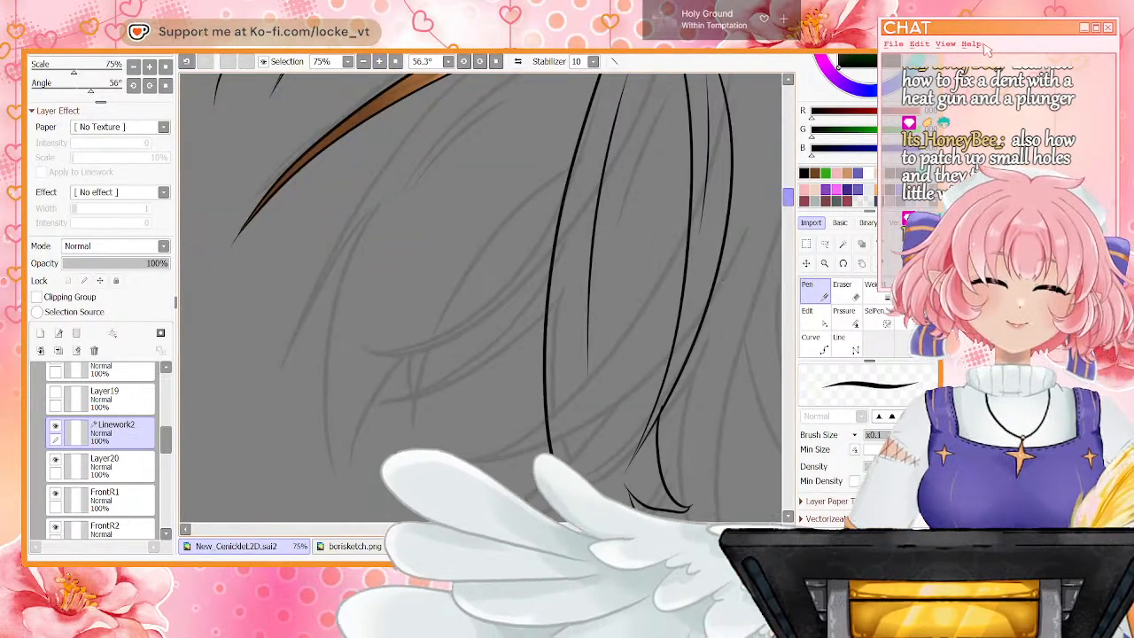
left_click_drag(566, 425, 567, 188)
key("m")
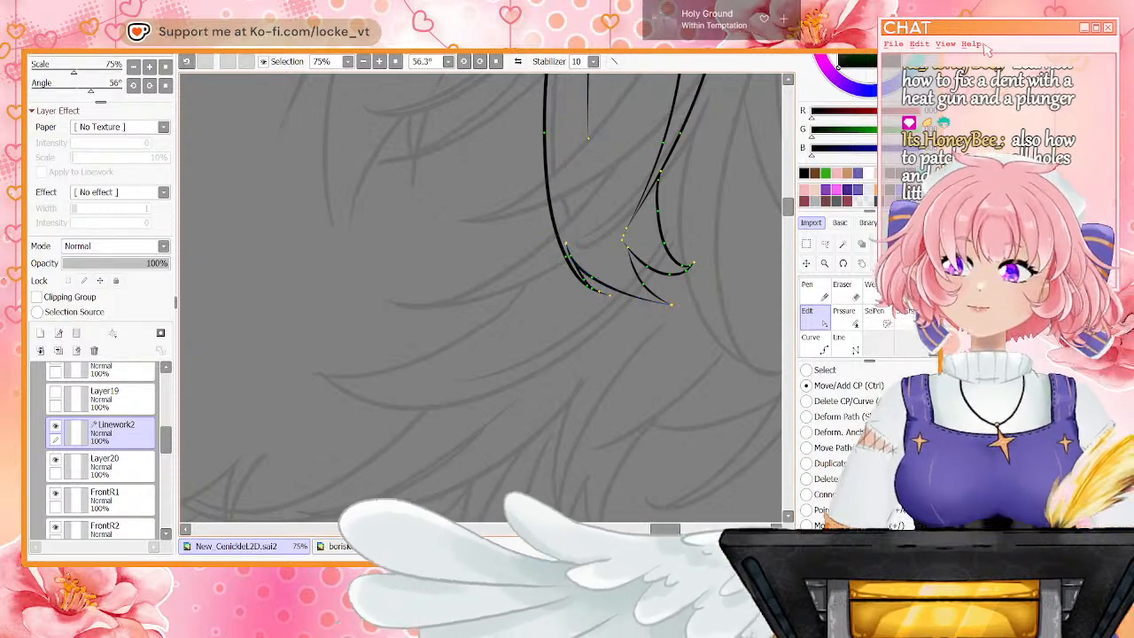
Paint a brown cap over the strand's open root on Layer20 with the Pencil
key("Page_Down")
key("Page_Down")
key("Page_Down")
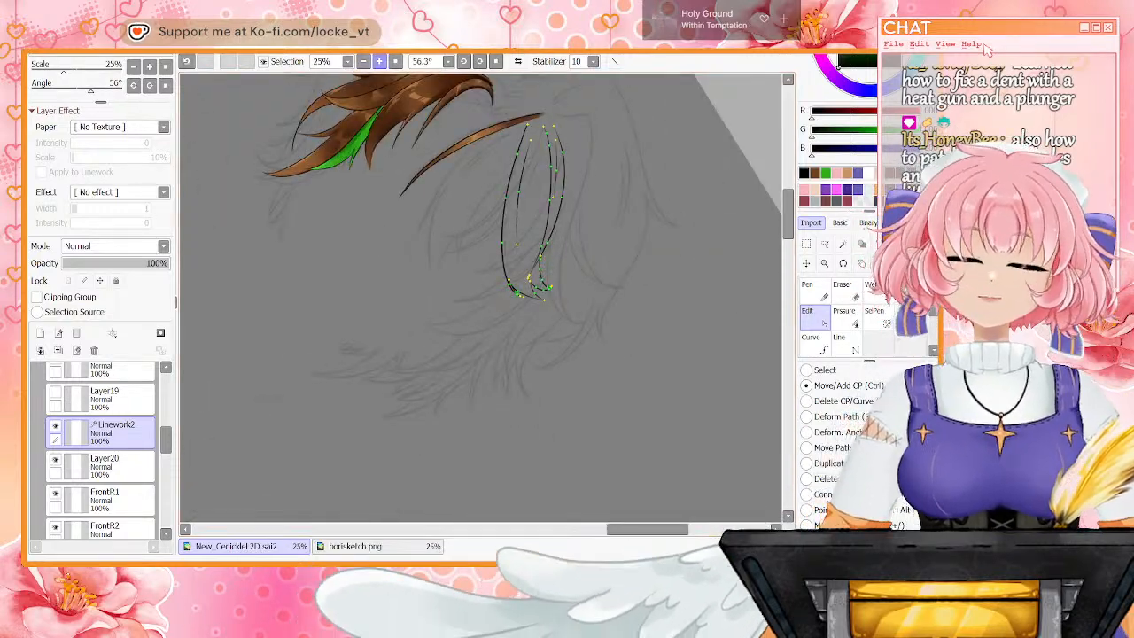
key("Page_Up")
left_click_drag(788, 213, 788, 203)
left_click(815, 172)
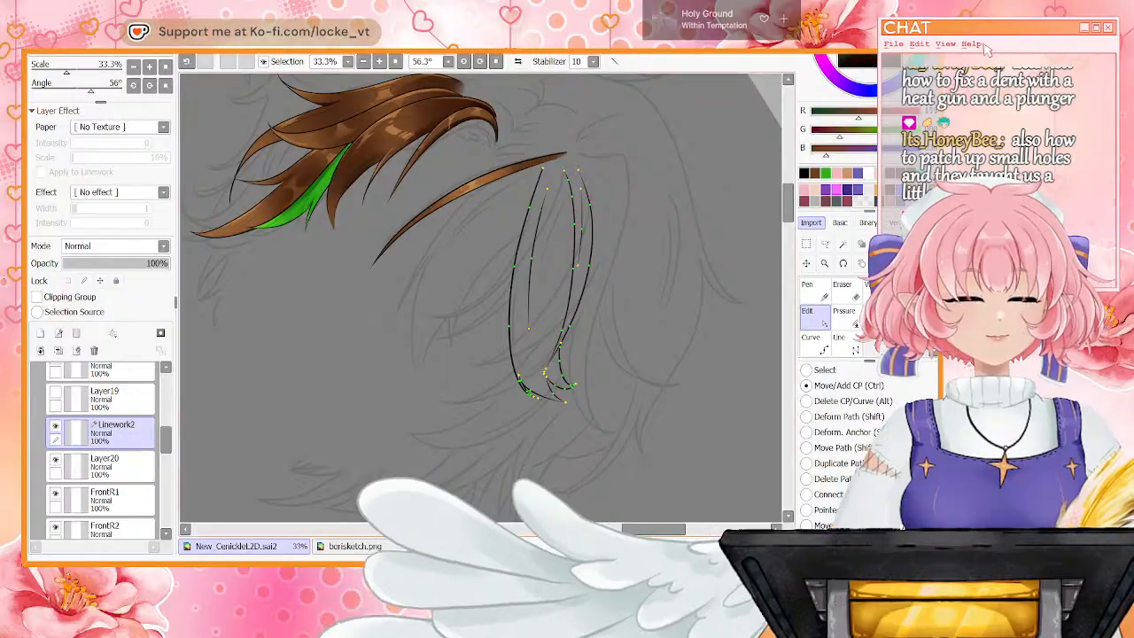
left_click(104, 465)
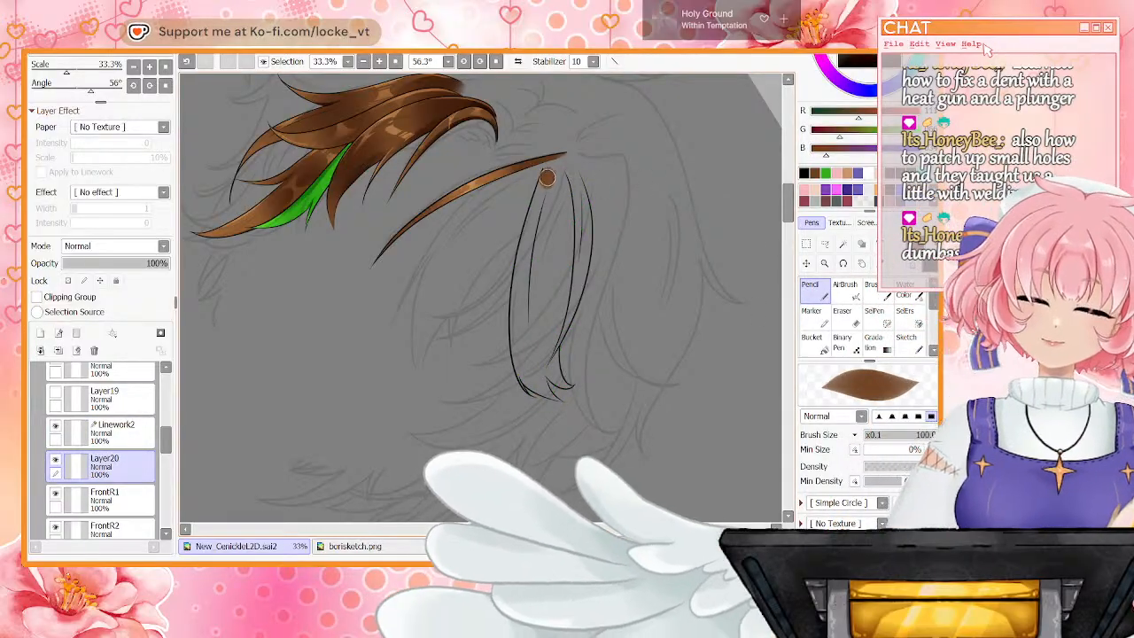
left_click_drag(549, 175, 564, 180)
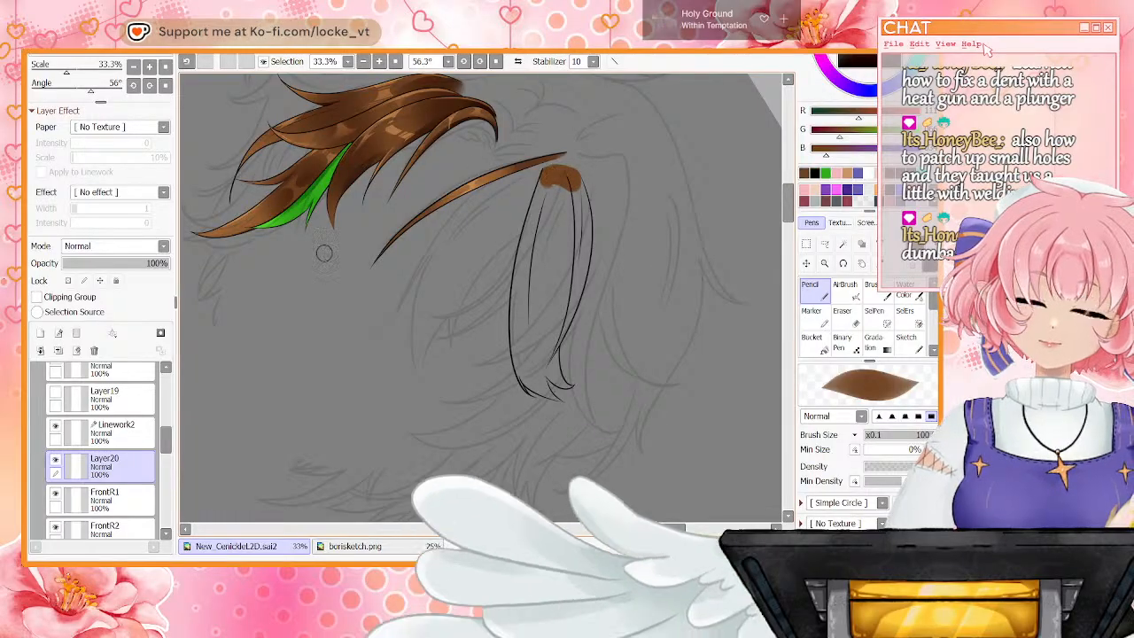
Hide the Layer6 sketch and fill the whole strand with brown on Layer20 using the Bucket, checking coverage at the tip
scroll(99, 447, "up", 5)
left_click(44, 400)
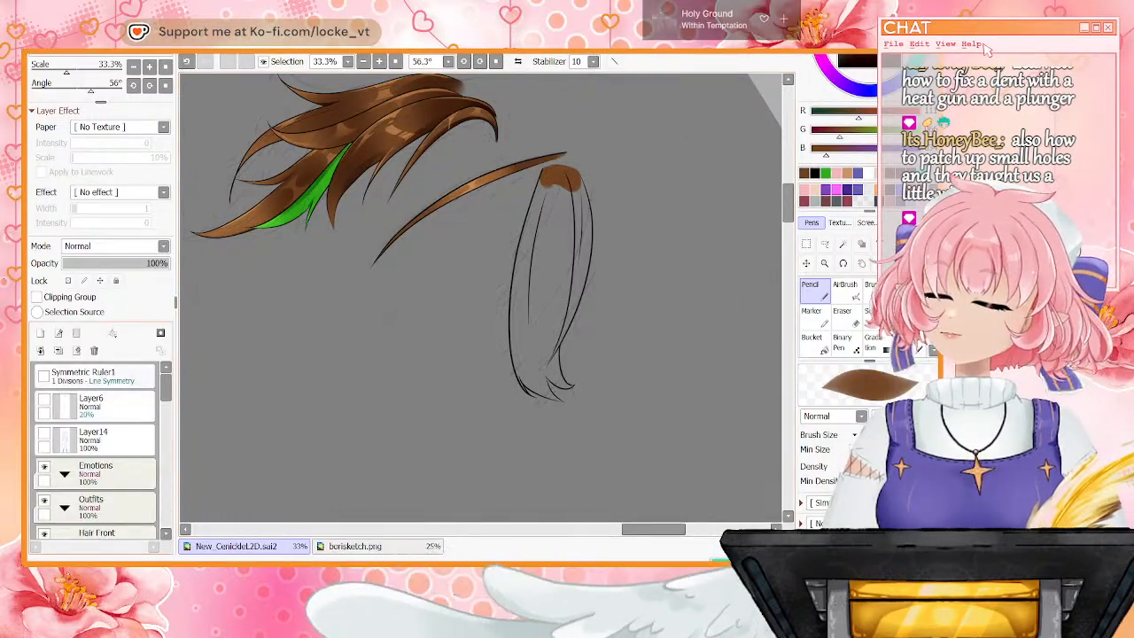
key("g")
left_click(582, 252)
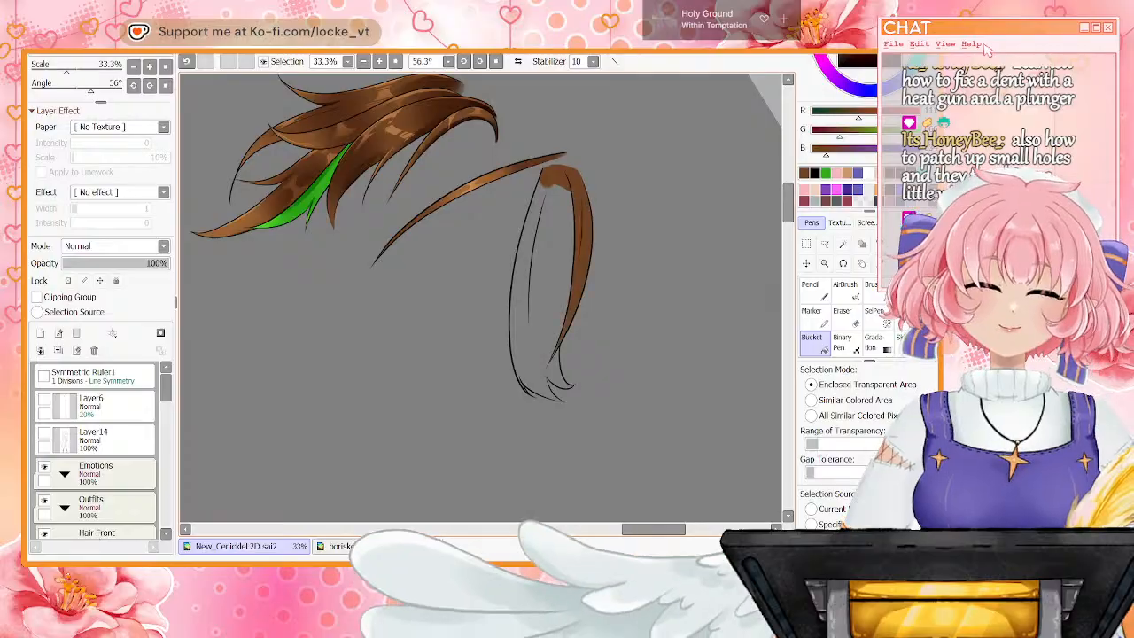
left_click(549, 275)
key("n")
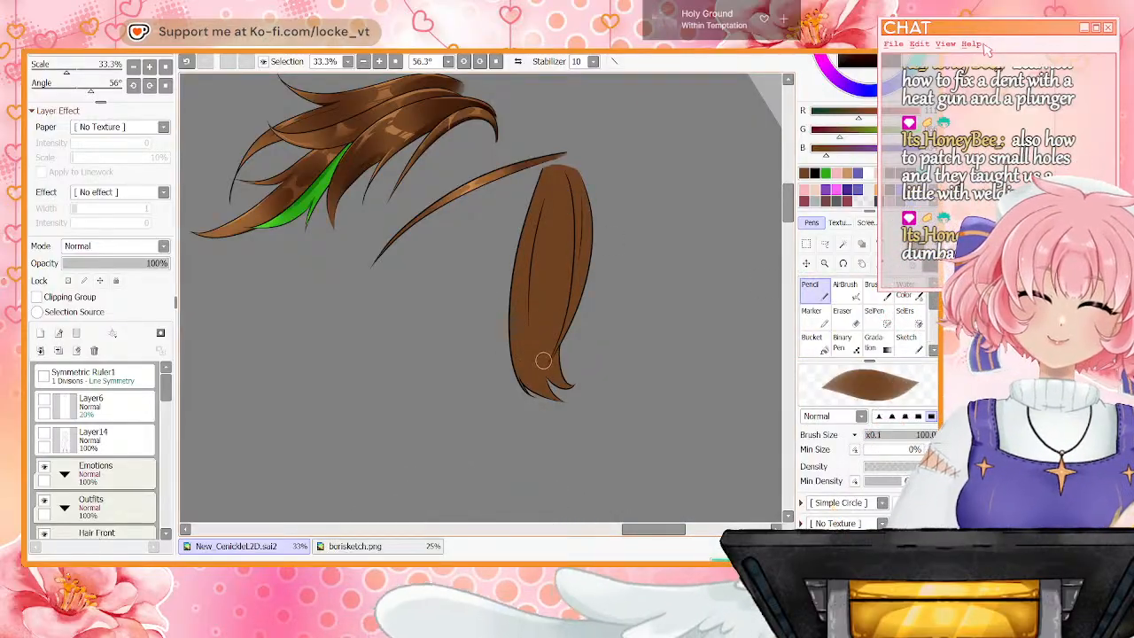
scroll(467, 174, "up", 3)
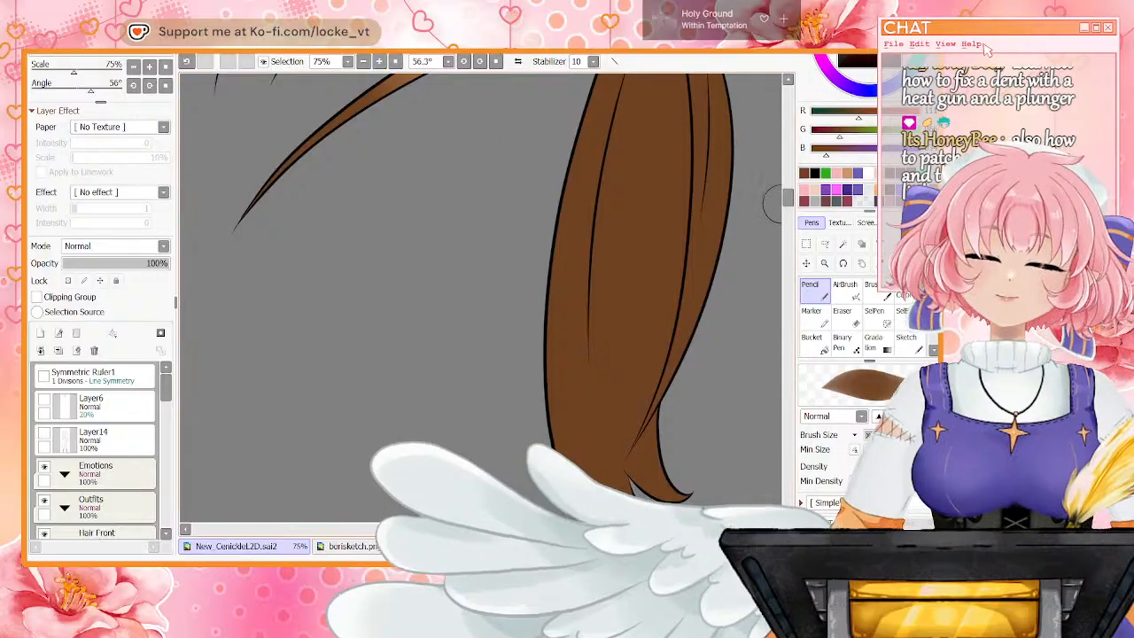
left_click_drag(741, 398, 743, 181)
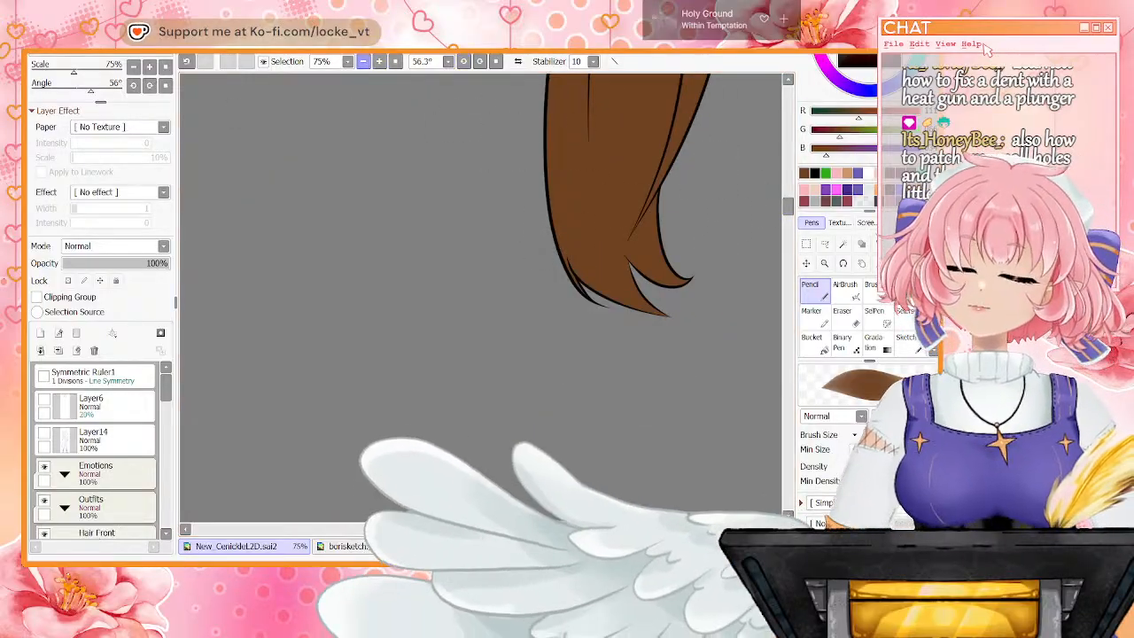
scroll(481, 299, "down", 3)
left_click_drag(564, 266, 563, 378)
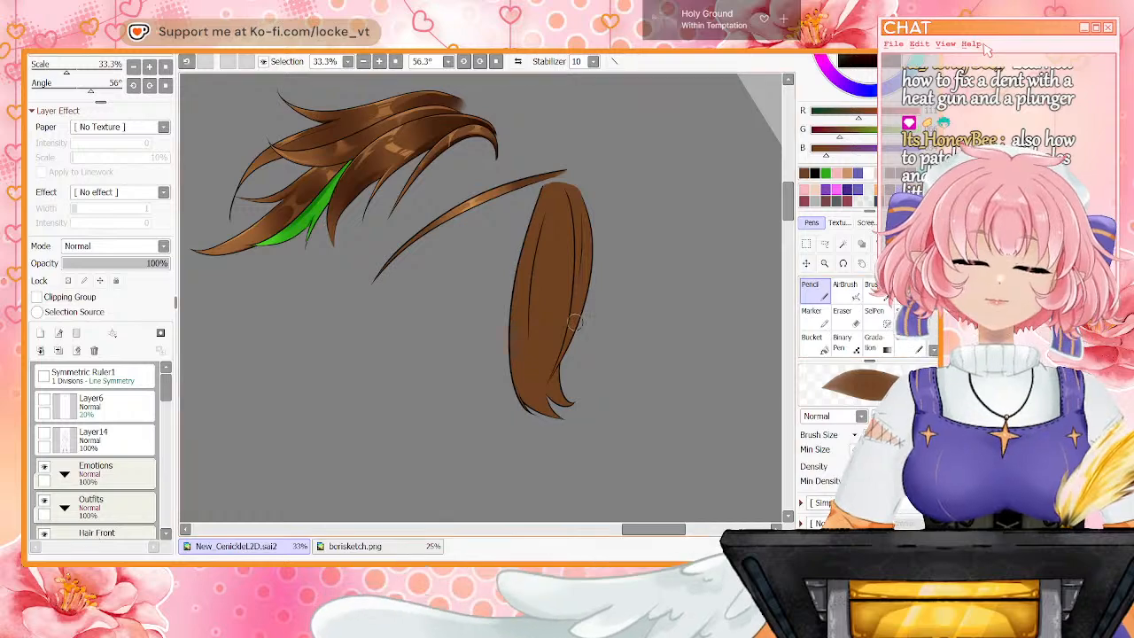
Add a clipped Multiply layer directly above Layer20 and enlarge the brush for shading the brown strand
left_click_drag(166, 387, 165, 446)
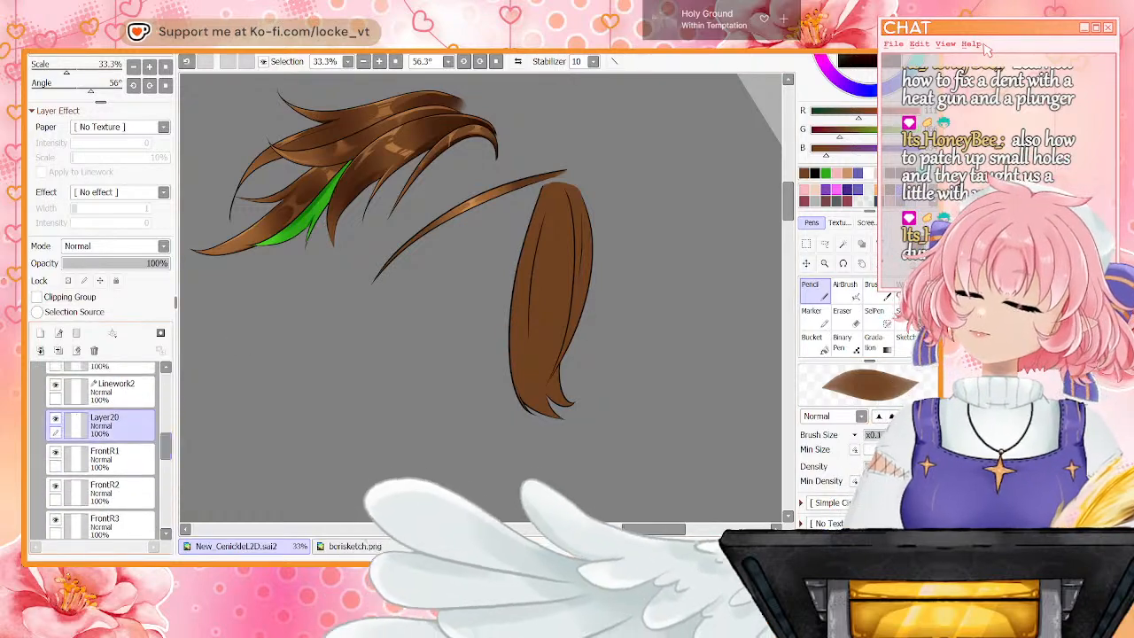
left_click(39, 333)
left_click(37, 297)
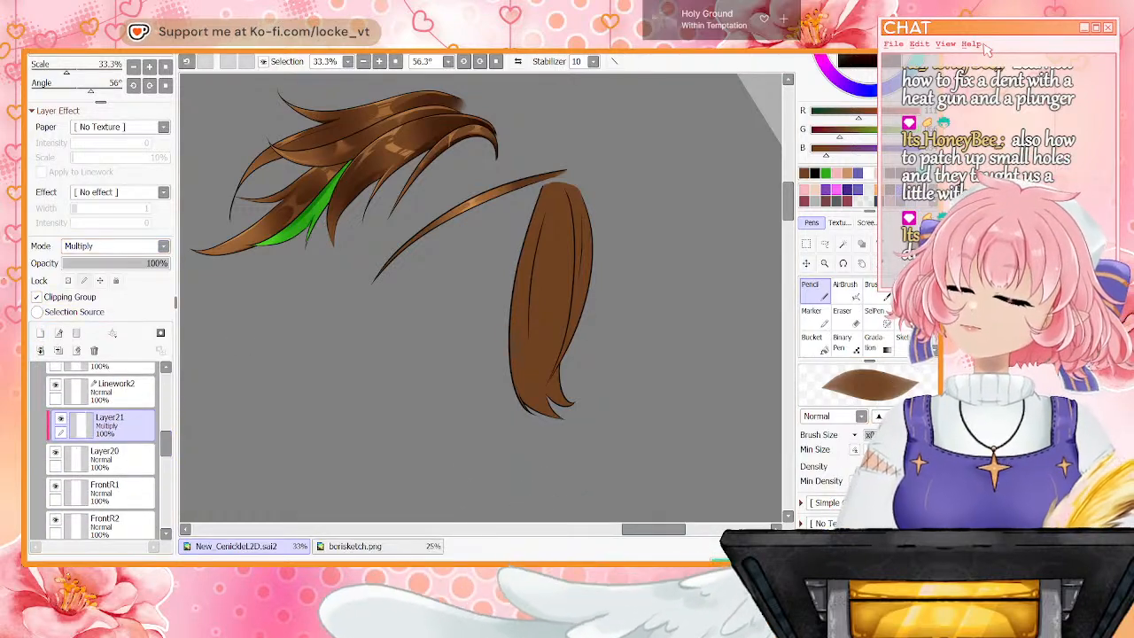
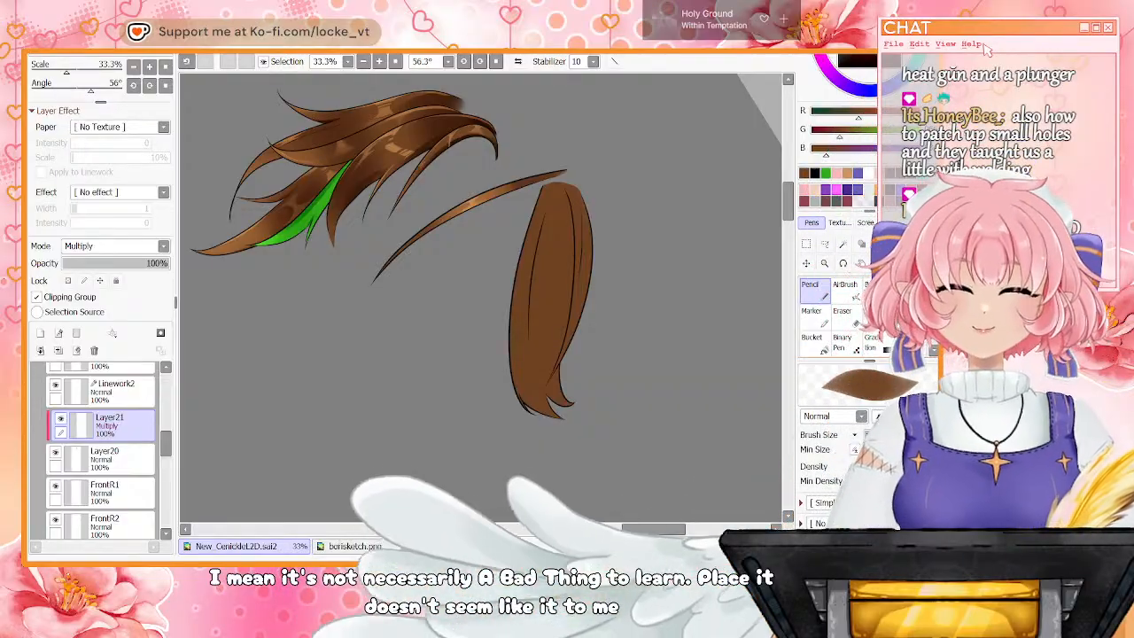
key("bracketright")
key("bracketright")
key("bracketright")
key("bracketright")
key("bracketright")
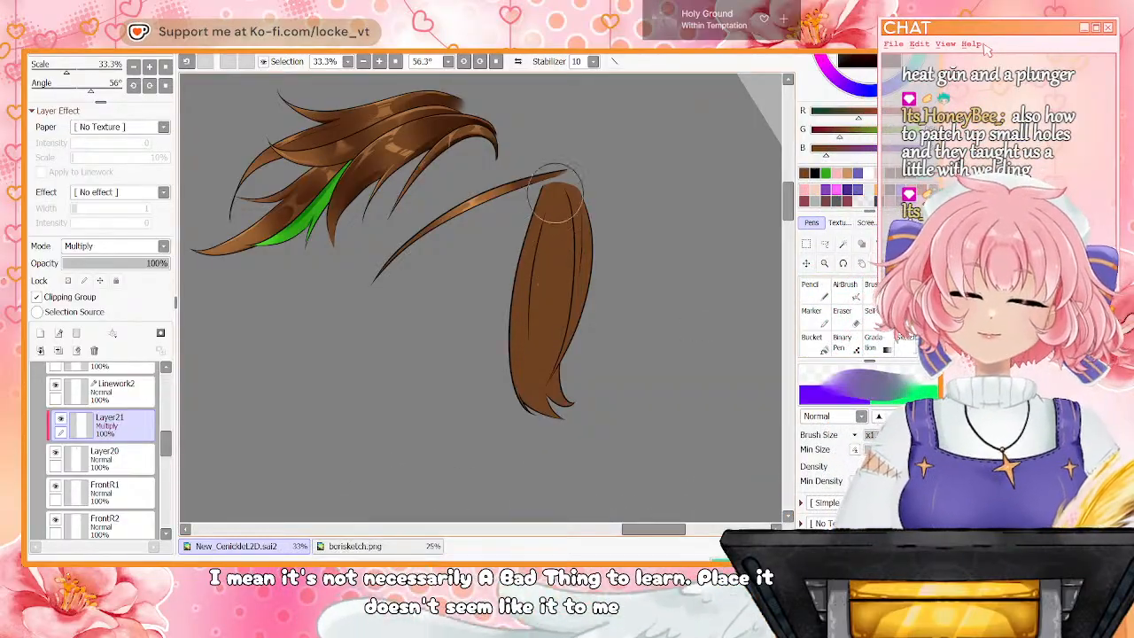
Paint a soft dark-brown Multiply shadow down the upper part of the loose hair lock and pencil in shading near its tip
left_click_drag(553, 201, 545, 361)
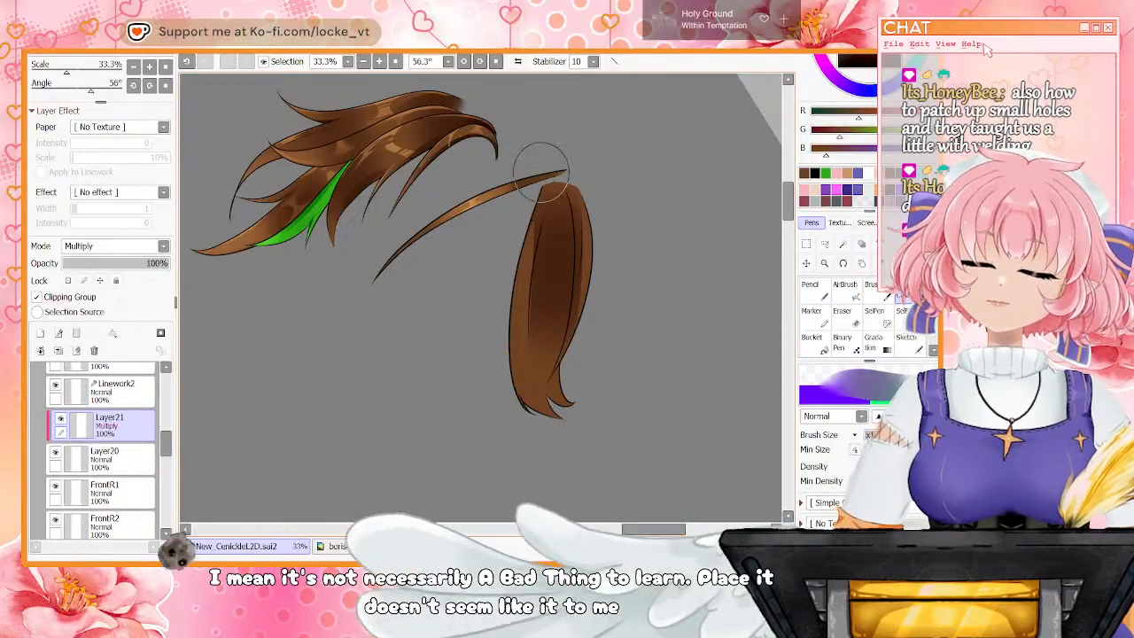
left_click_drag(554, 185, 557, 248)
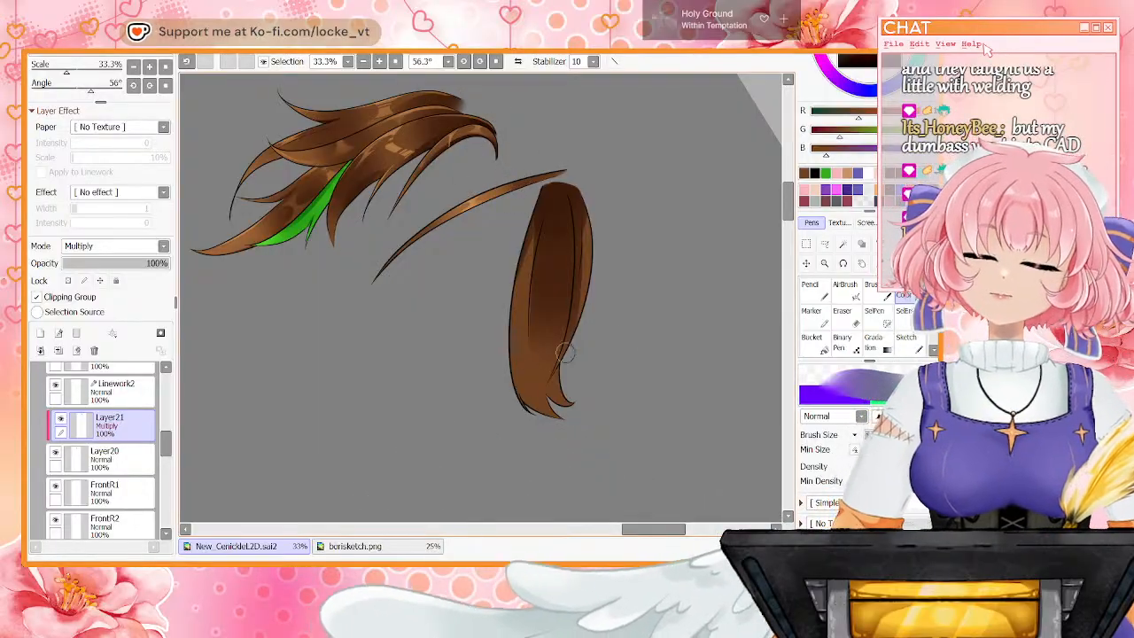
key("n")
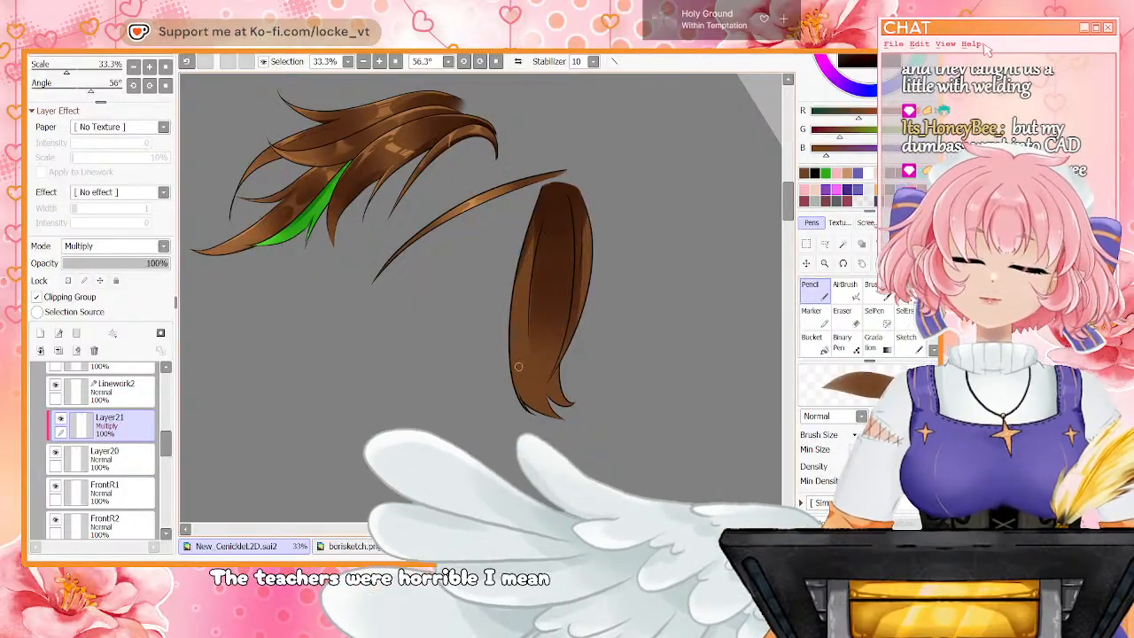
key("ctrl+z")
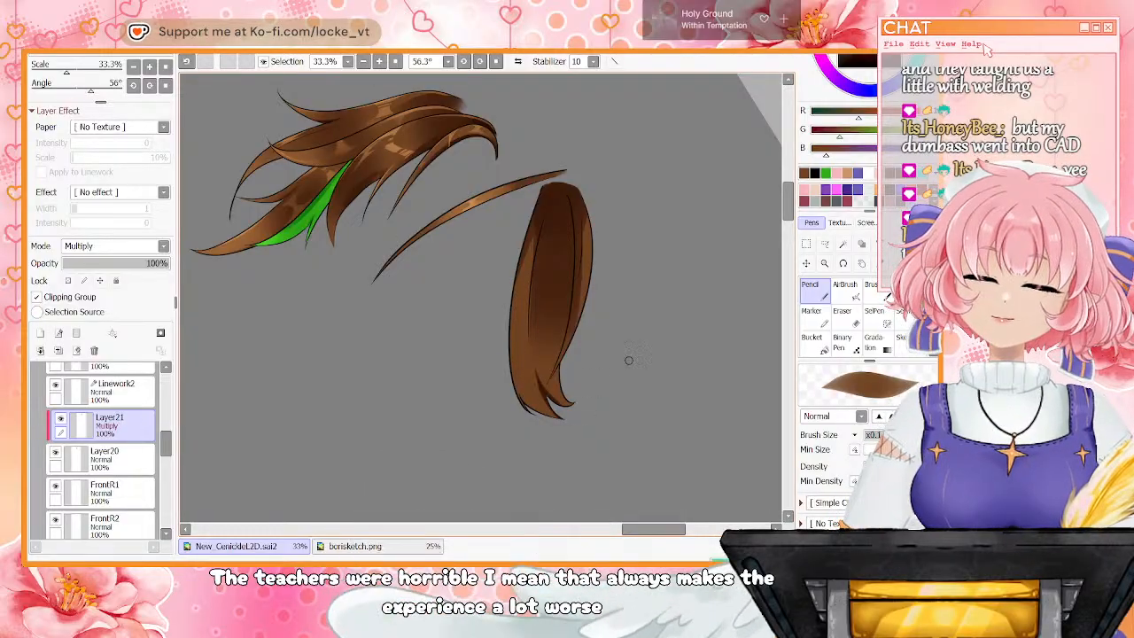
key("e")
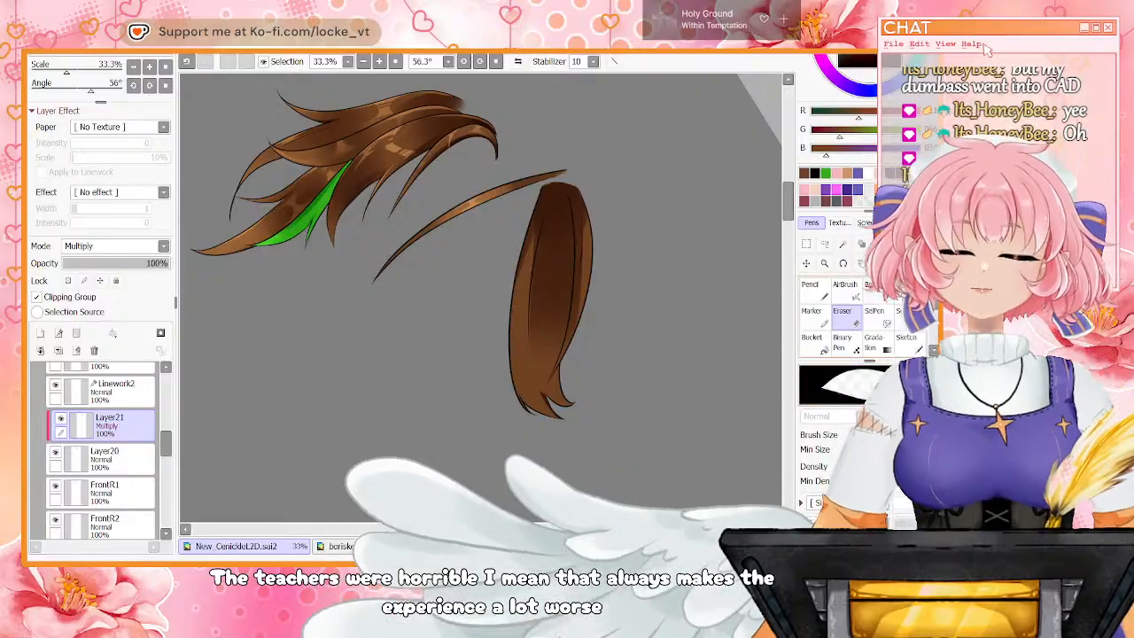
Deepen the shadows along the lock's strand lines, undo the last stroke, and add a darker pointed shadow at the roots
key("n")
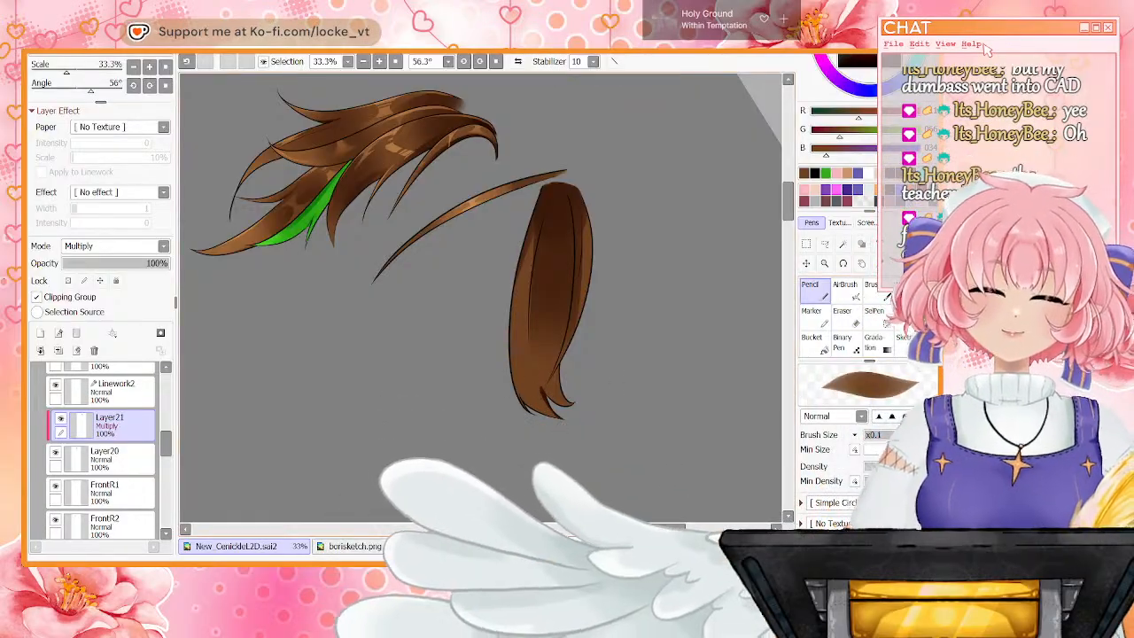
key("b")
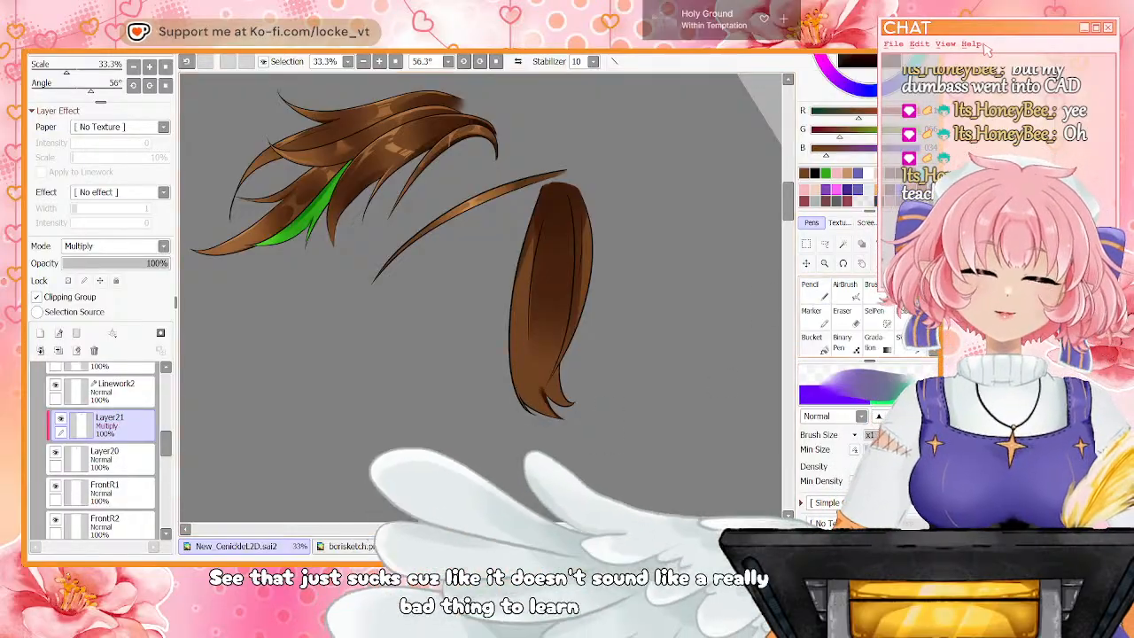
key("n")
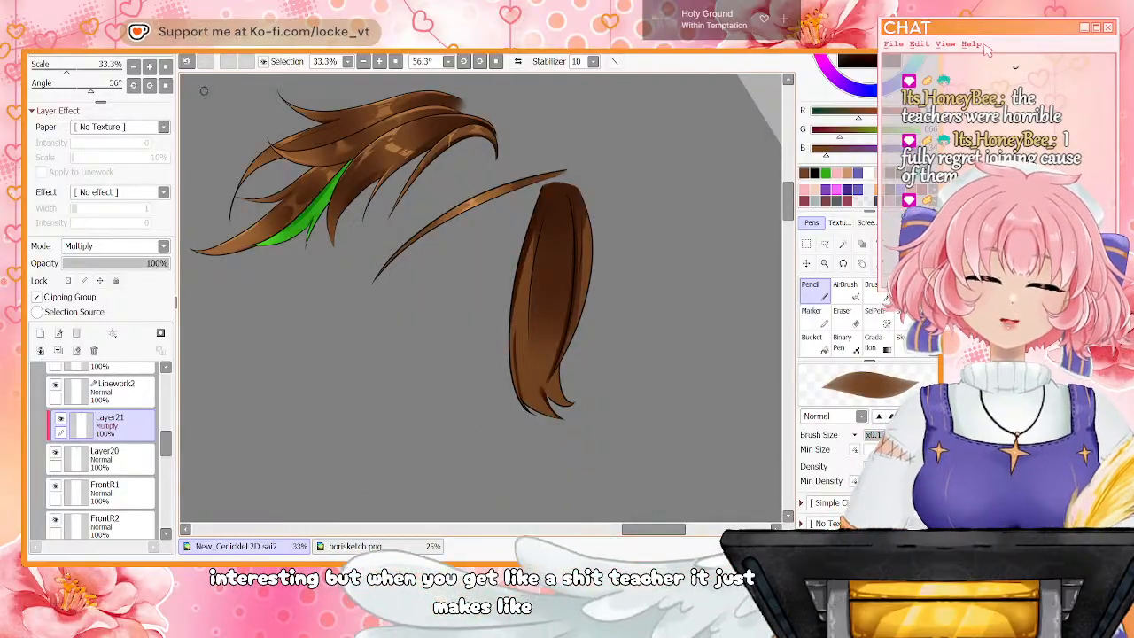
left_click(187, 62)
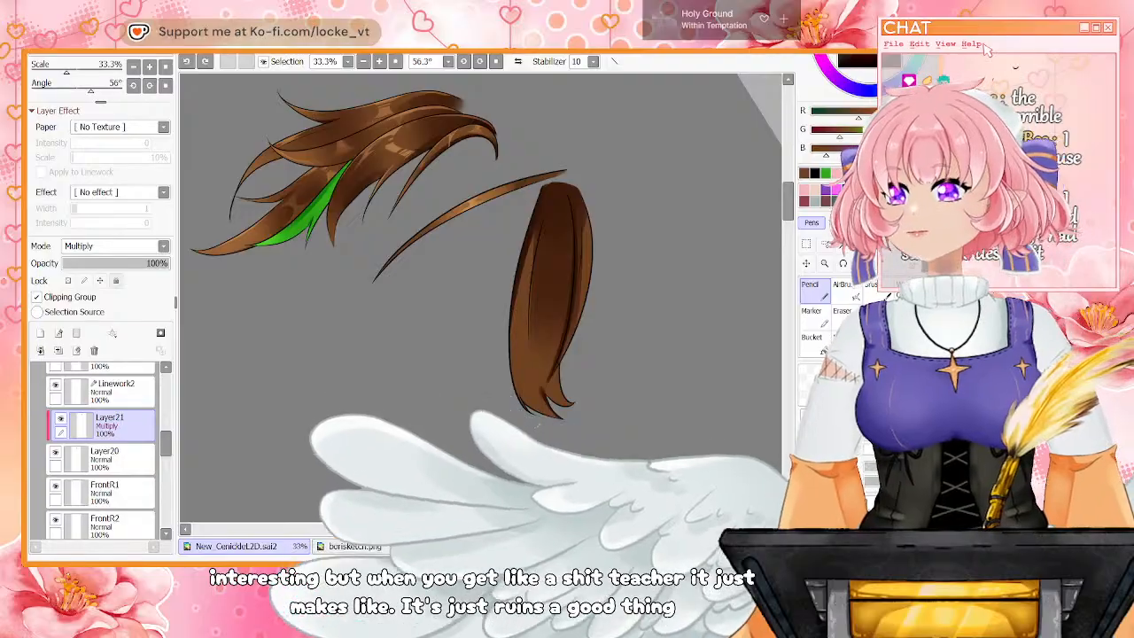
mouse_move(535, 415)
left_mouse_down()
mouse_move(522, 301)
mouse_move(556, 180)
mouse_move(560, 212)
mouse_move(545, 239)
left_mouse_up()
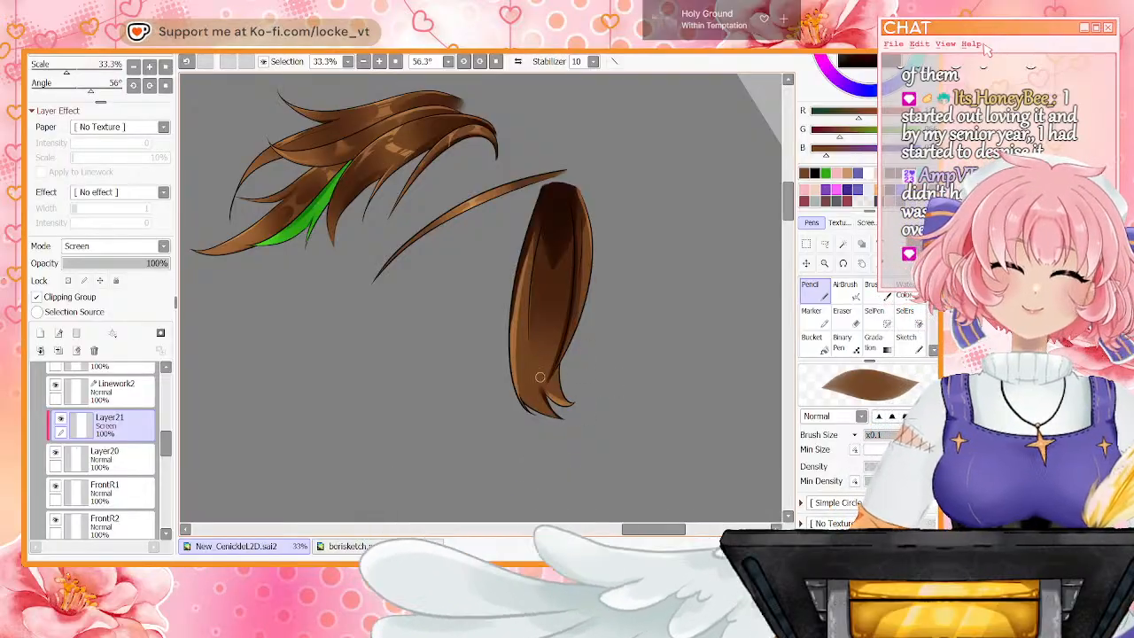
Paint light highlights along the lock's outer edge on the Screen layer and trim them with the Eraser
left_click_drag(528, 253, 526, 321)
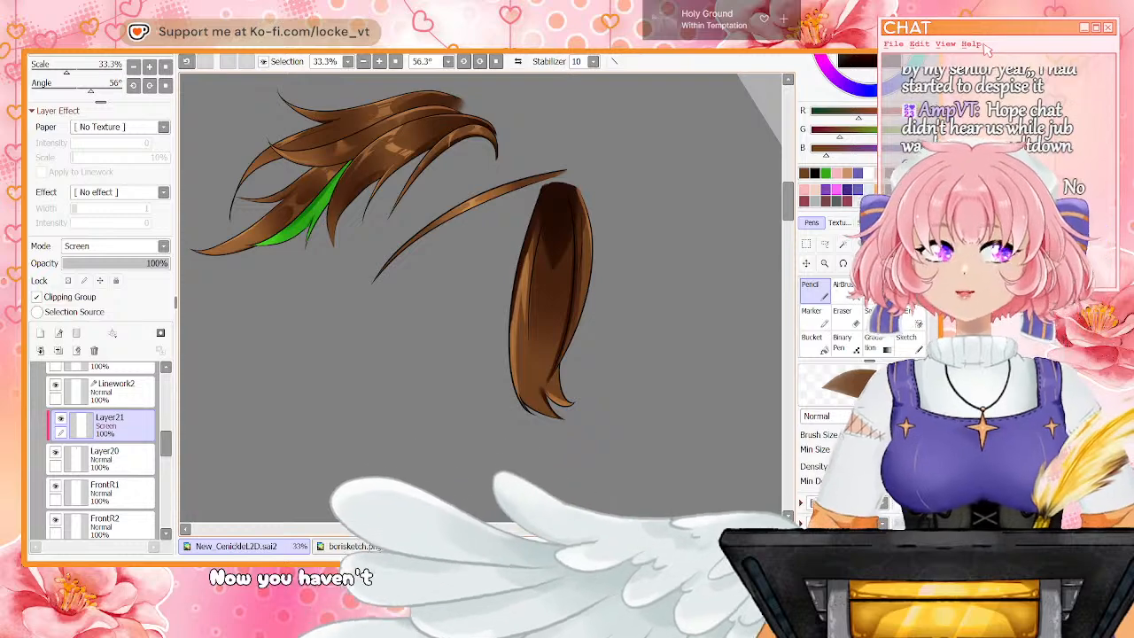
key("e")
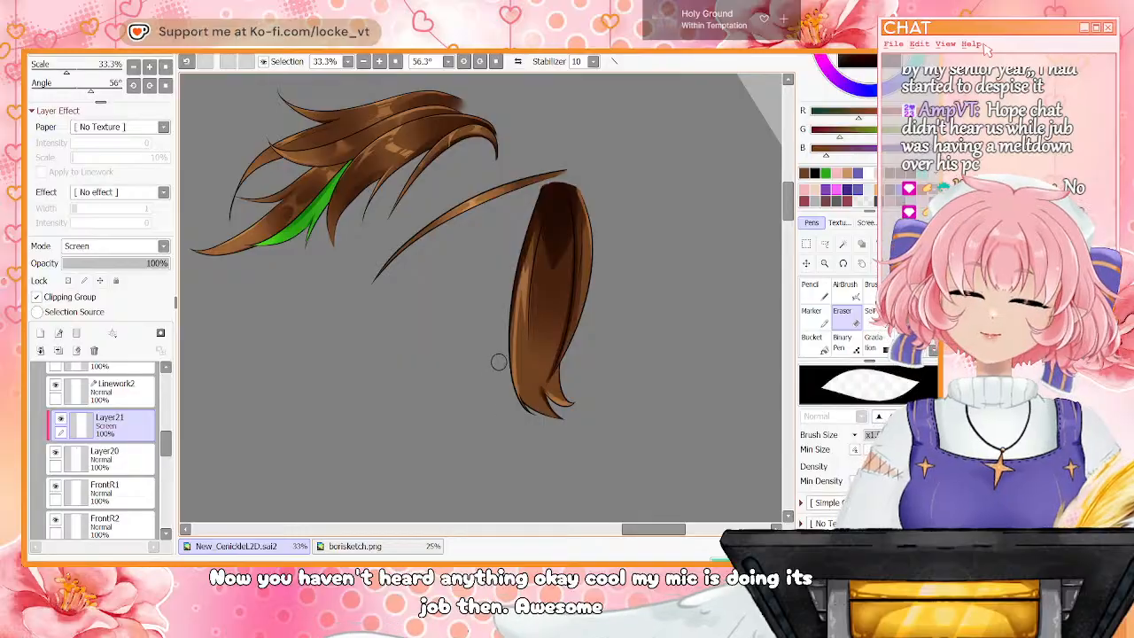
key("Delete")
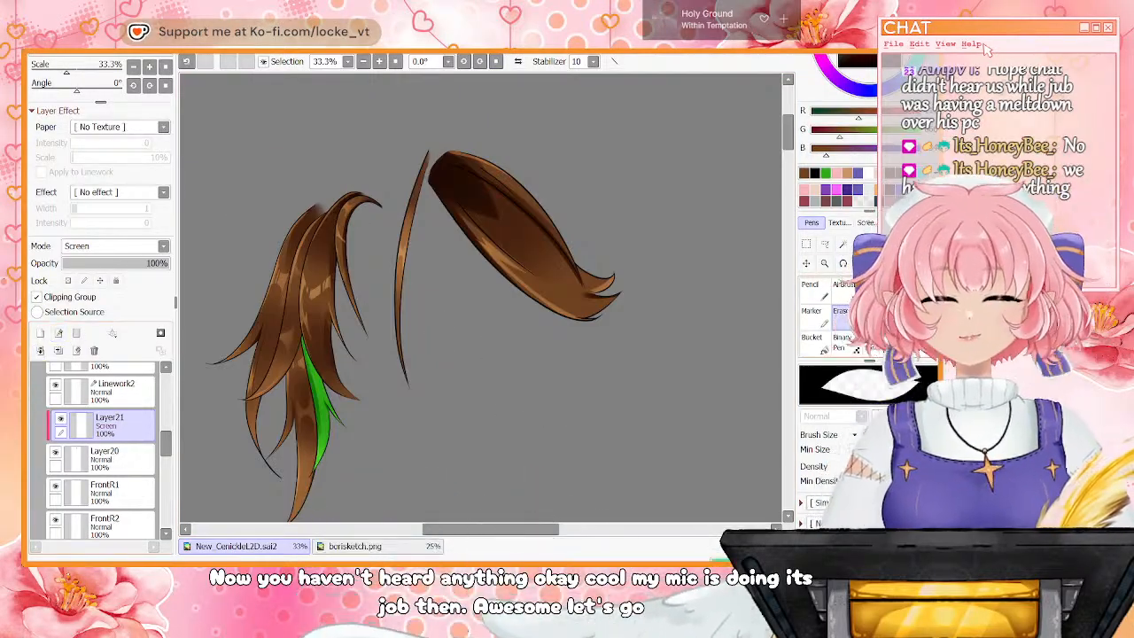
Brush soft Screen highlights onto the lock's tip and upper edge with a larger brush, and erase the upper one into a crisp shine
key("bracketright")
key("bracketright")
key("bracketright")
left_click_drag(608, 283, 600, 318)
left_click_drag(586, 268, 561, 291)
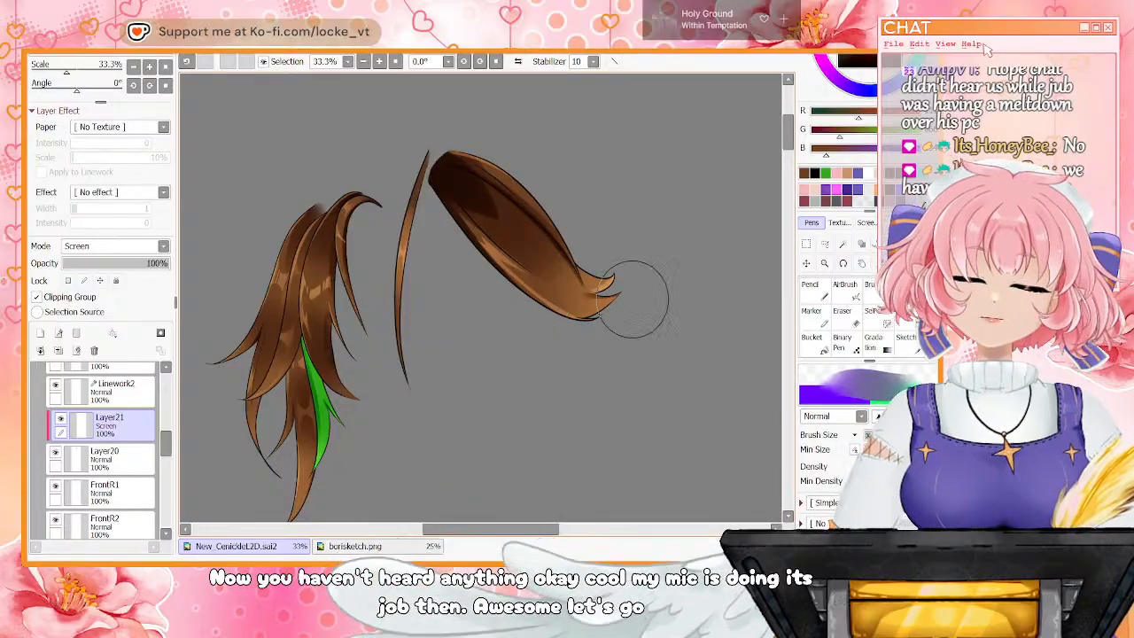
left_click_drag(612, 263, 564, 284)
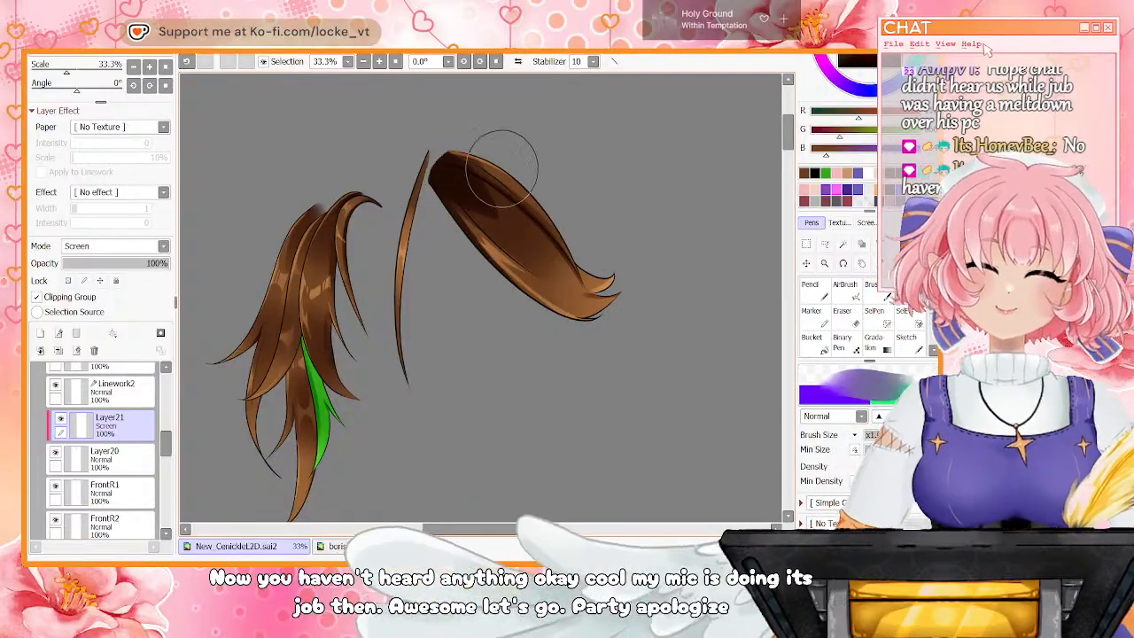
left_click_drag(521, 190, 510, 205)
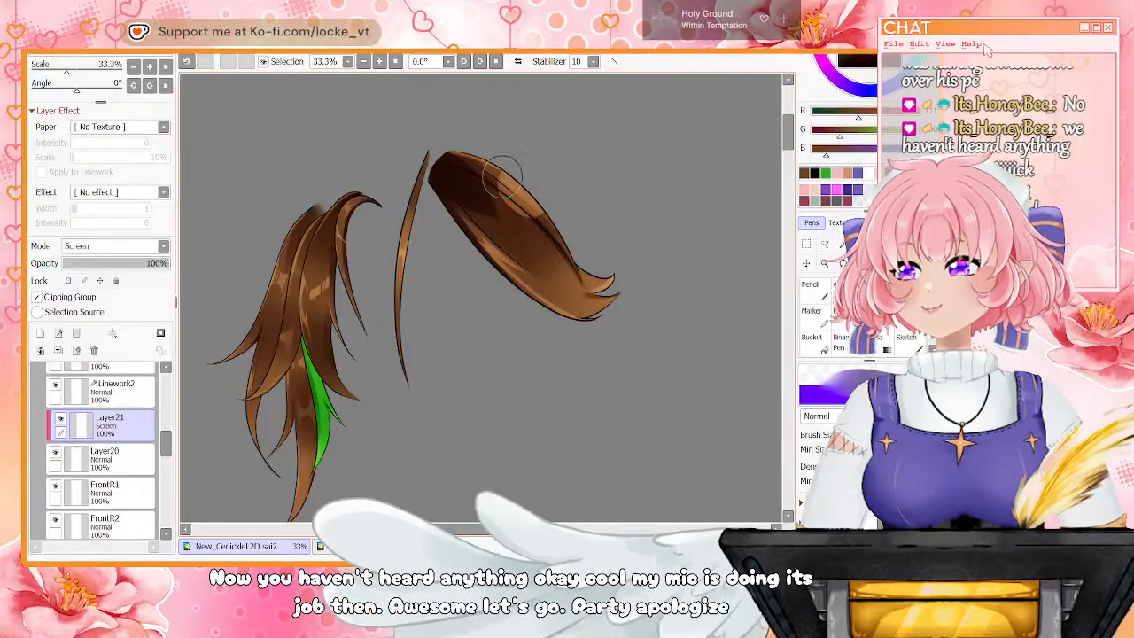
key("e")
left_click_drag(523, 213, 497, 206)
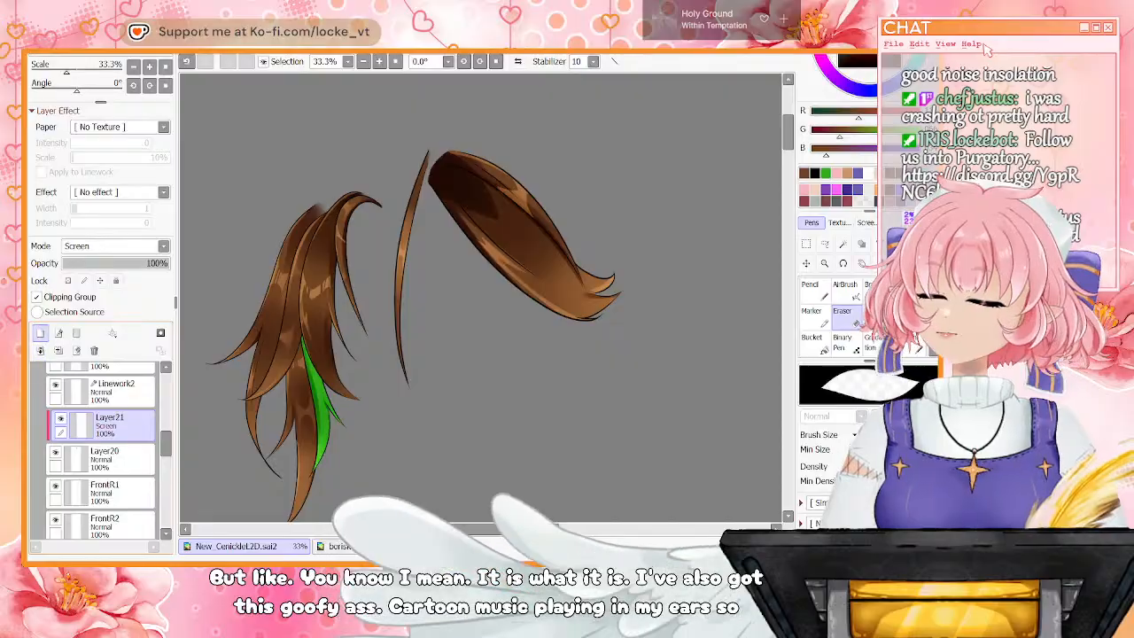
Merge the lock's Screen highlight layer down into Layer20, and merge the Linework2 layer down as well
left_click(58, 351)
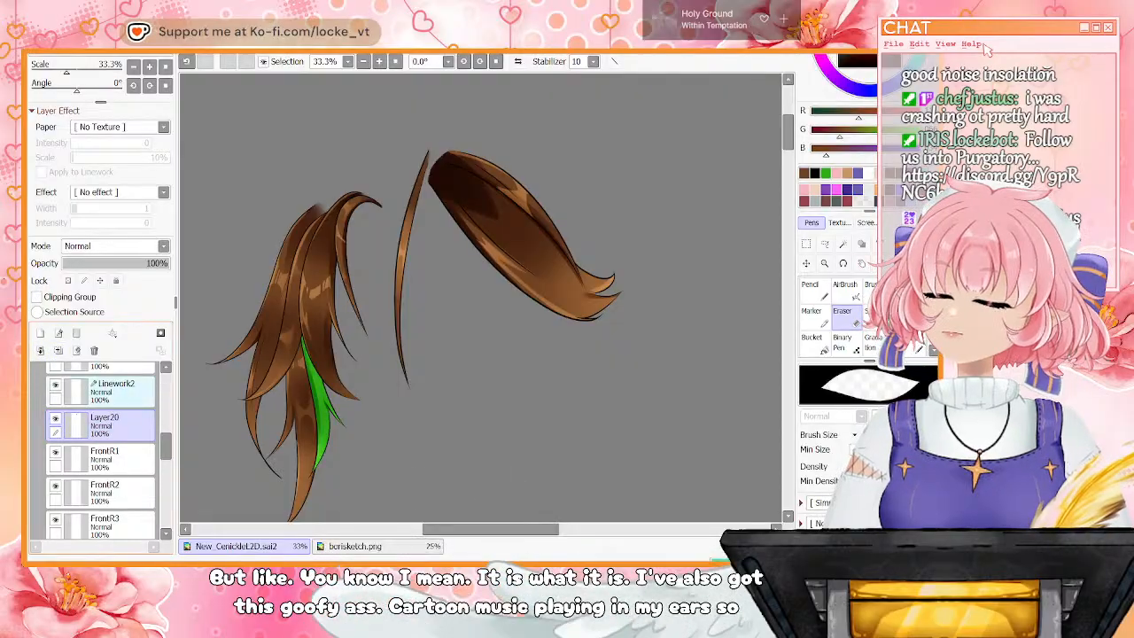
left_click(110, 391)
left_click(59, 351)
Make the hidden front hair pieces, the sketch and the Head group visible to check the finished lock on the face
mouse_move(166, 449)
left_mouse_down()
mouse_move(166, 379)
mouse_move(165, 494)
left_mouse_up()
left_click(56, 436)
left_click(56, 402)
left_click(56, 369)
left_click(55, 421)
left_click(55, 387)
left_click(45, 397)
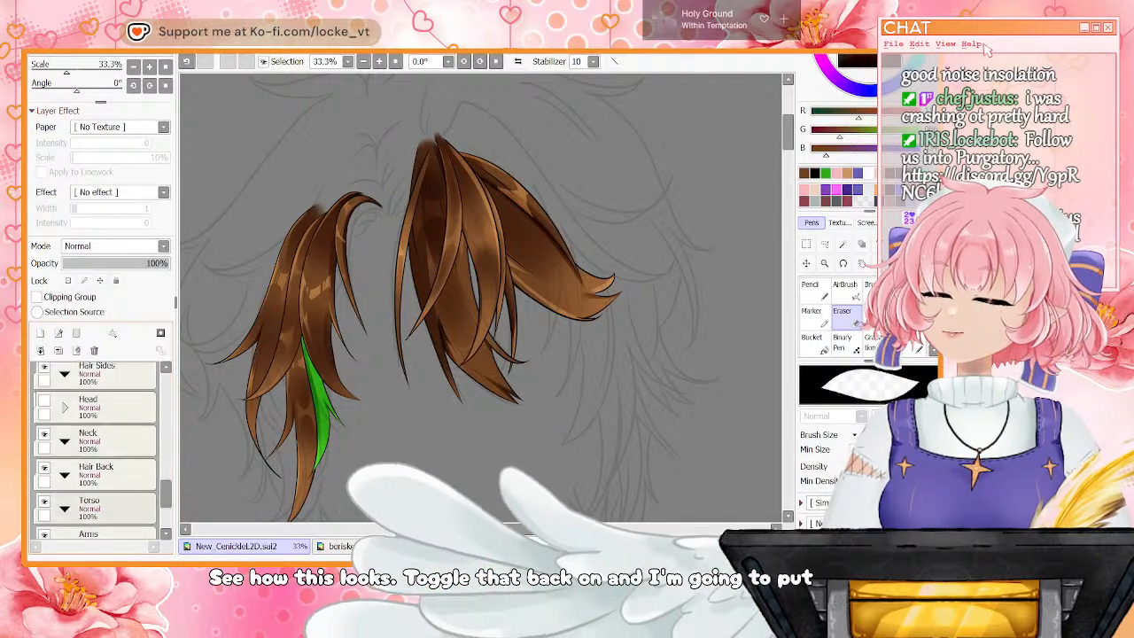
left_click(45, 399)
left_click(363, 61)
left_click(363, 61)
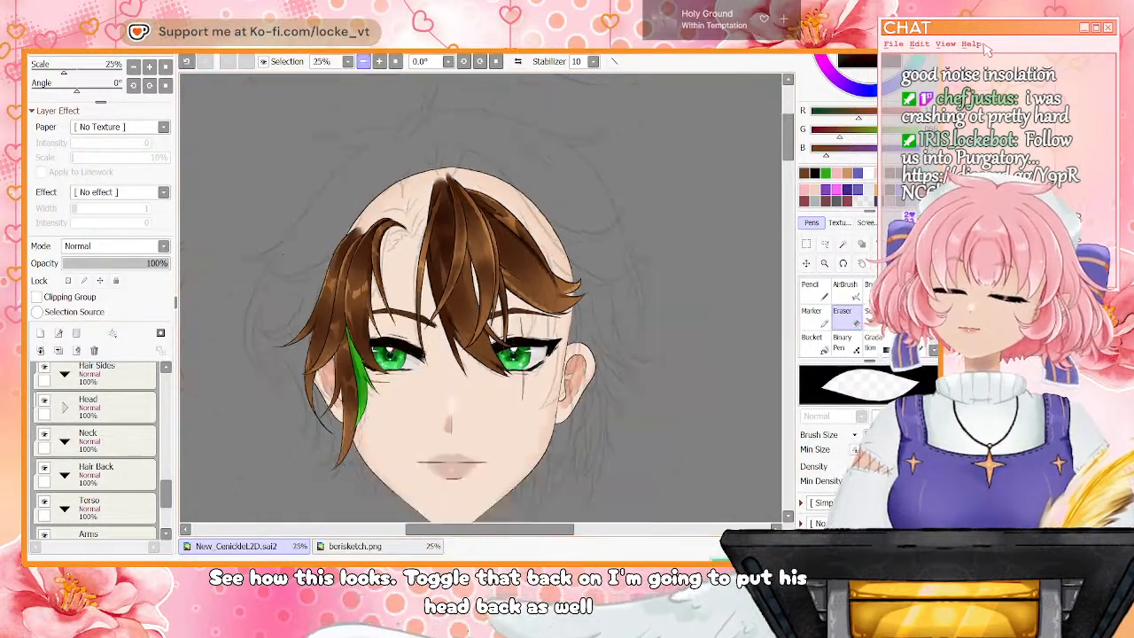
left_click(379, 61)
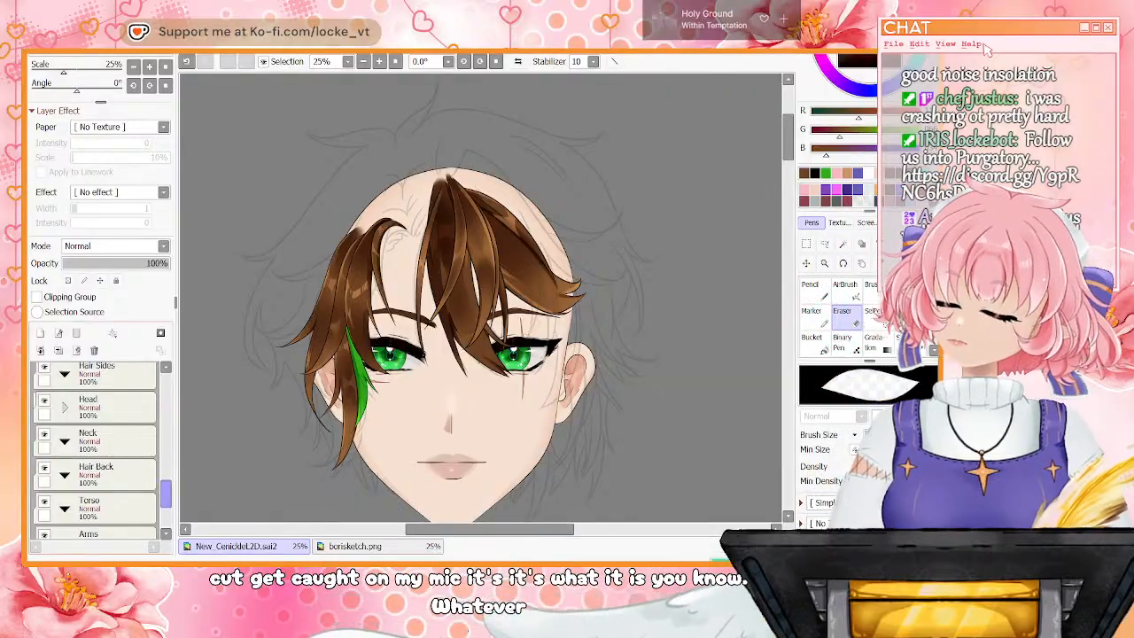
Add a new linework layer above Layer21 in the Hair Front group
scroll(98, 451, "up", 8)
left_click_drag(165, 412, 165, 411)
left_click(115, 430)
left_click(40, 333)
left_click(58, 333)
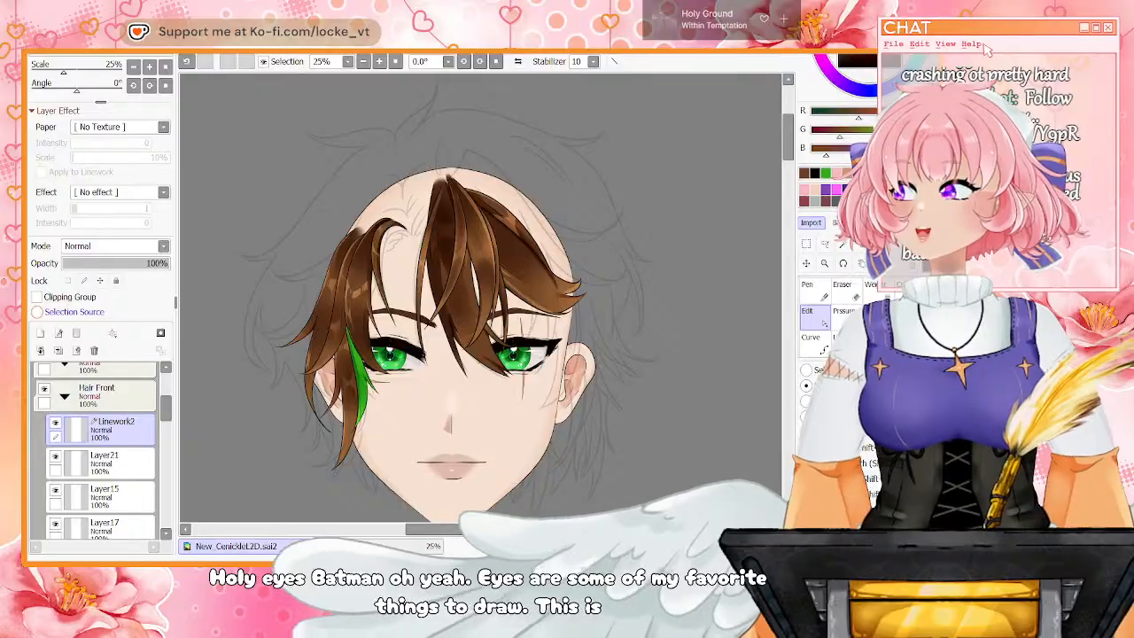
Show the Outfits group and view the full-body character
left_click(363, 61)
left_click(363, 62)
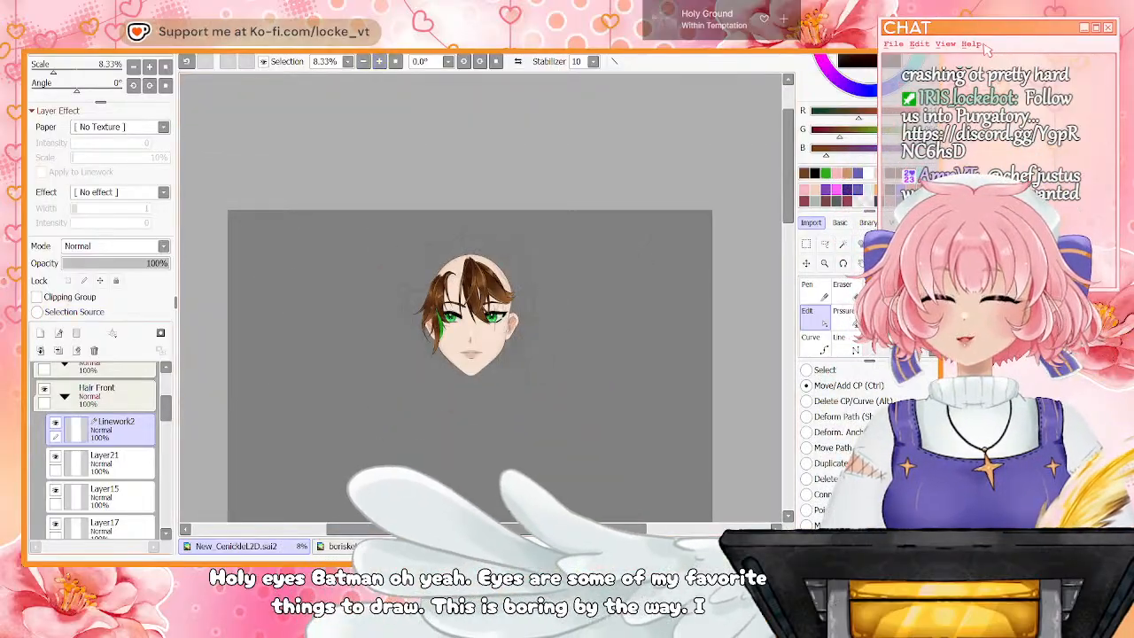
scroll(97, 452, "up", 3)
left_click(44, 500)
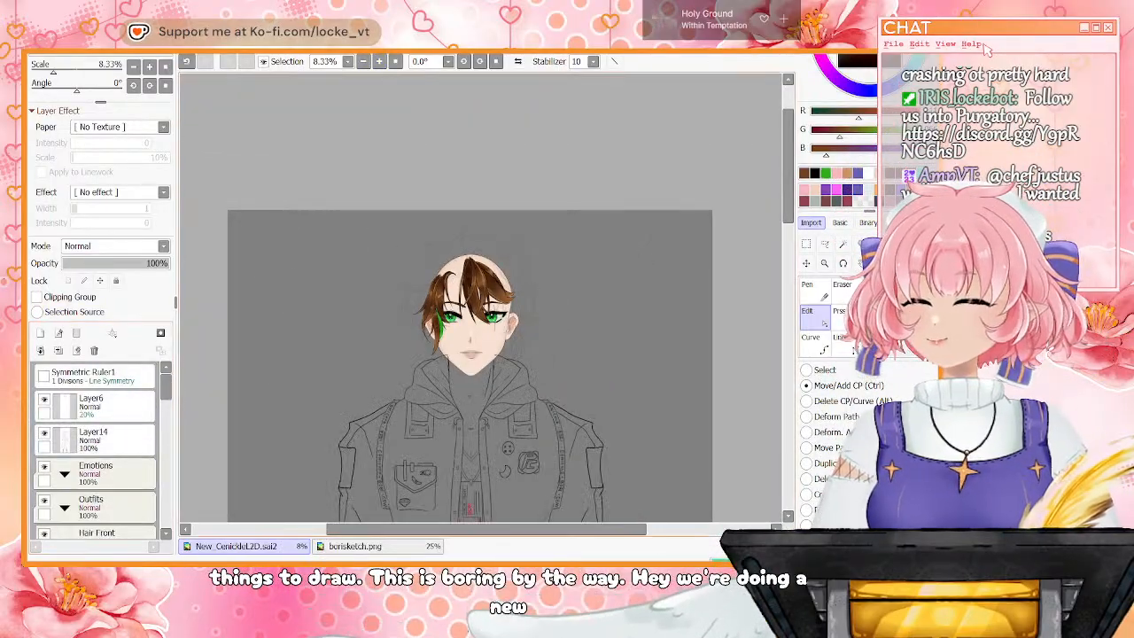
left_click(396, 61)
left_click(380, 61)
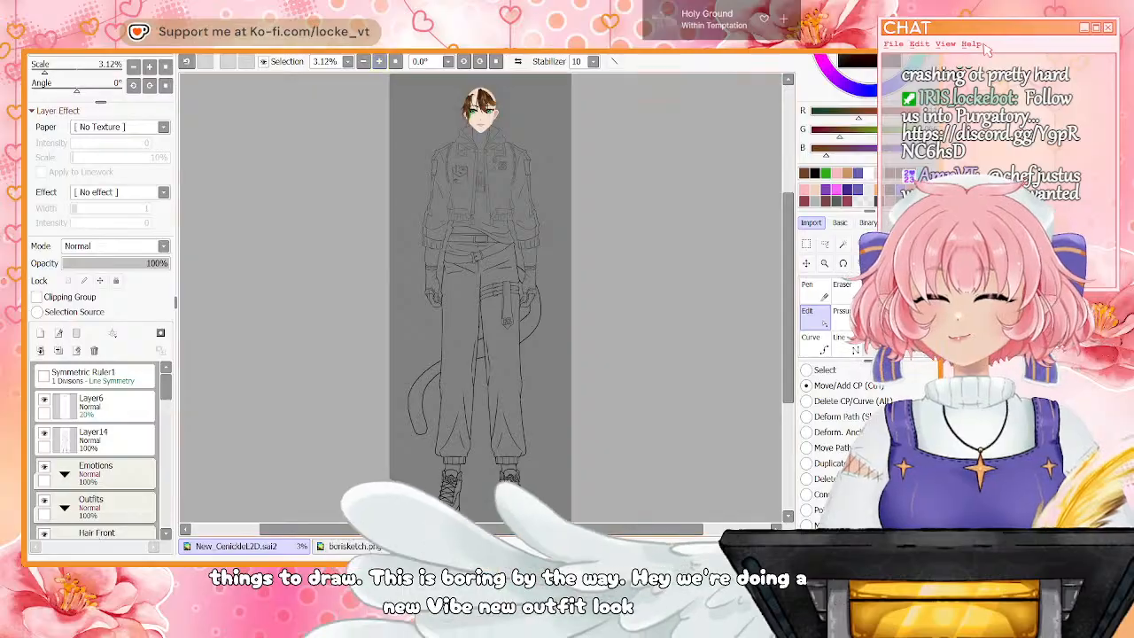
mouse_move(787, 298)
left_mouse_down()
mouse_move(787, 317)
mouse_move(787, 292)
left_mouse_up()
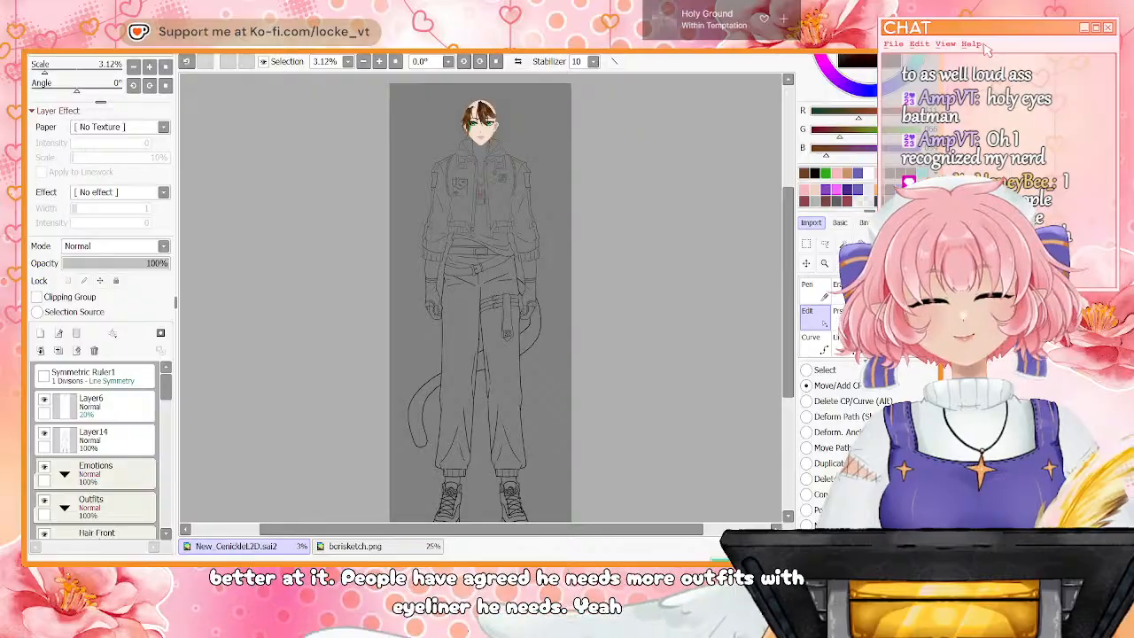
Return to the character's head and make the FrontBack hair layer visible
left_click_drag(166, 387, 165, 410)
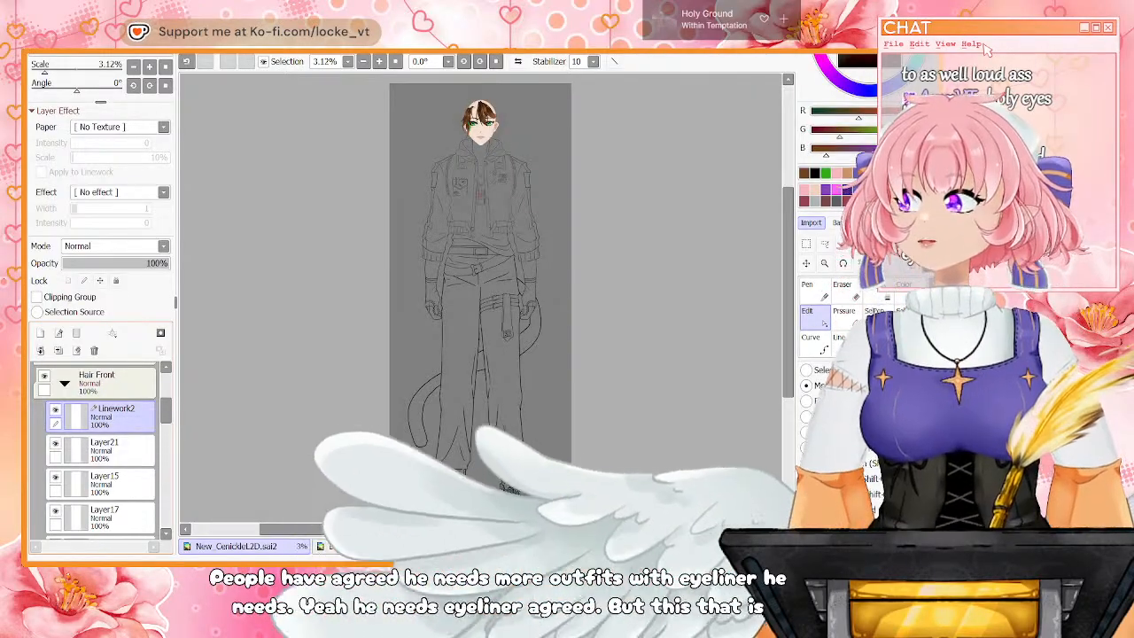
left_click(380, 61)
left_click(380, 61)
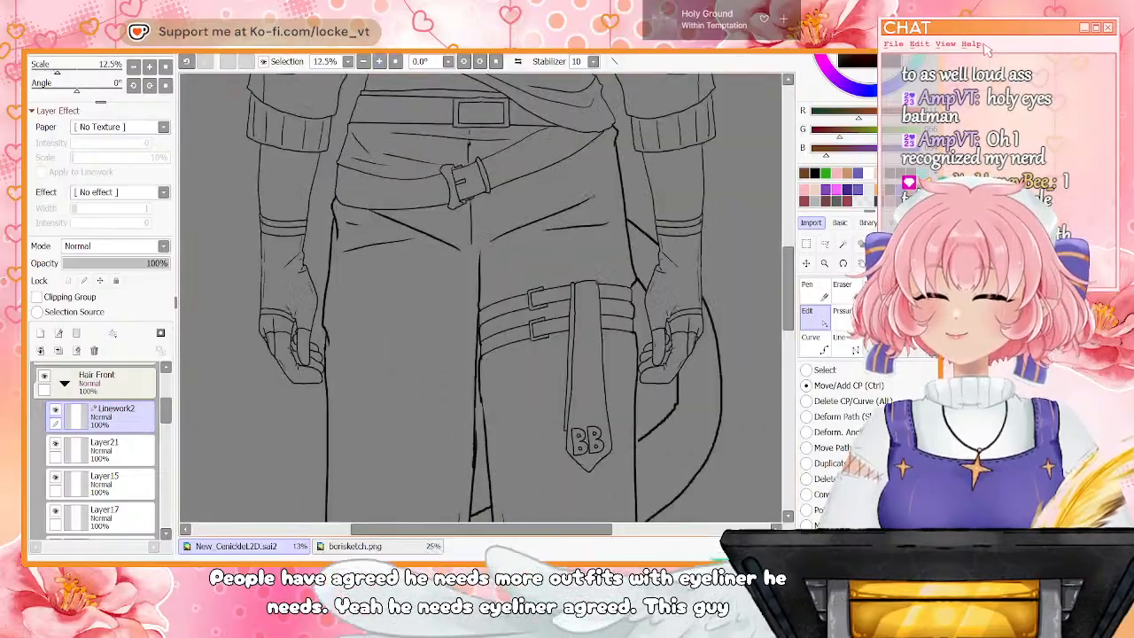
left_click_drag(788, 288, 789, 162)
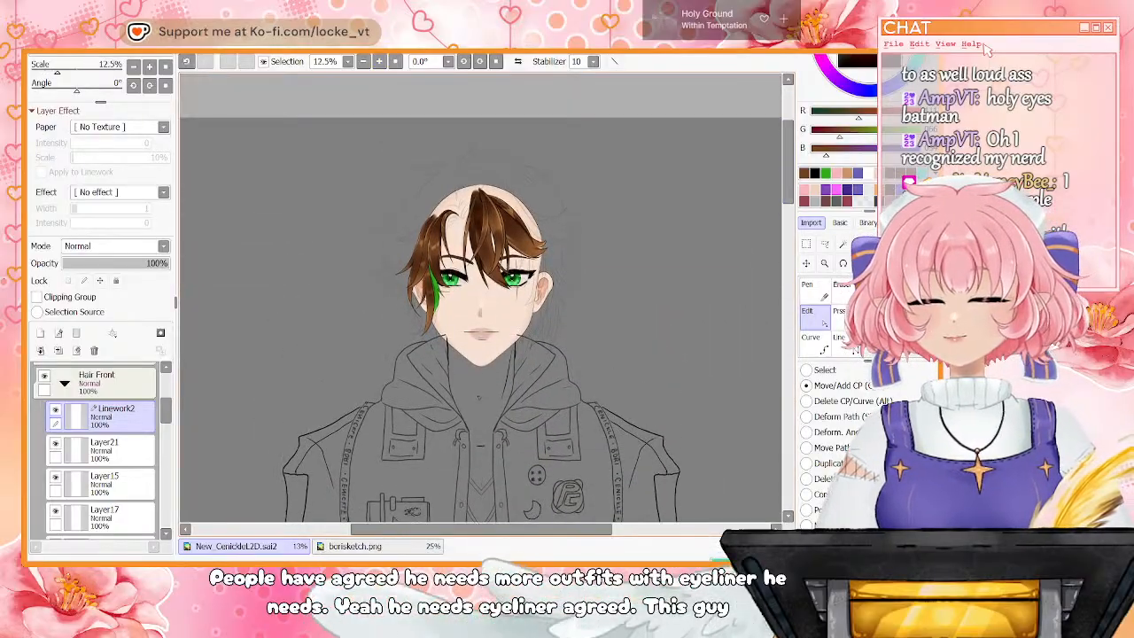
left_click(380, 61)
left_click_drag(166, 409, 166, 472)
left_click(54, 493)
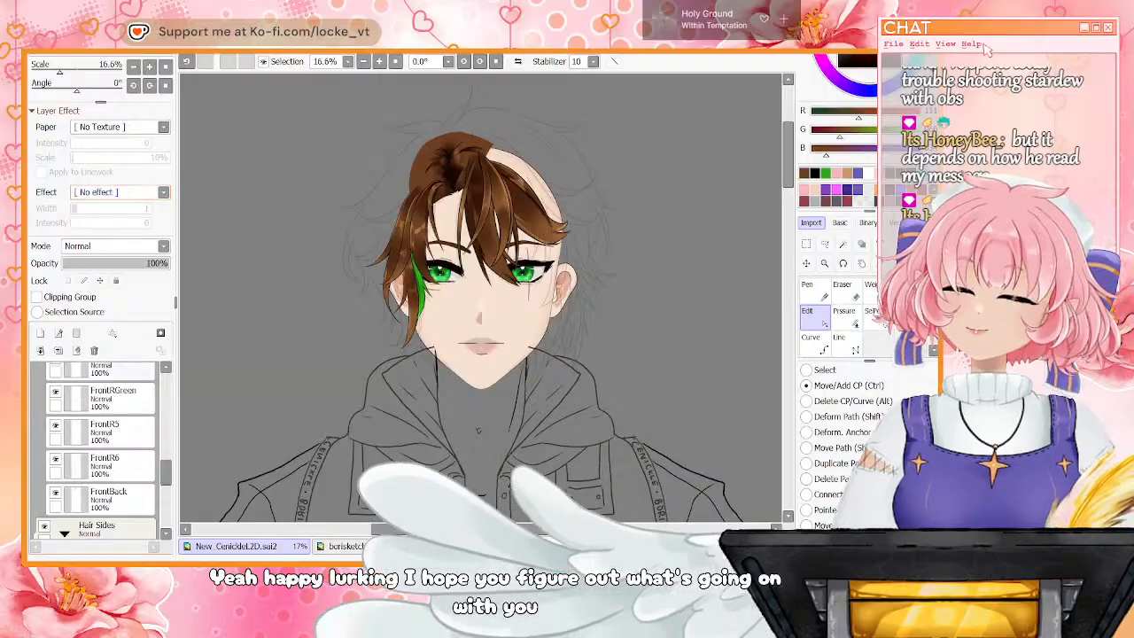
On Linework2, draw the long outer edge of the new hair lock, from the parting down past the forehead to a flicked tip beside the head
left_click_drag(165, 472, 166, 410)
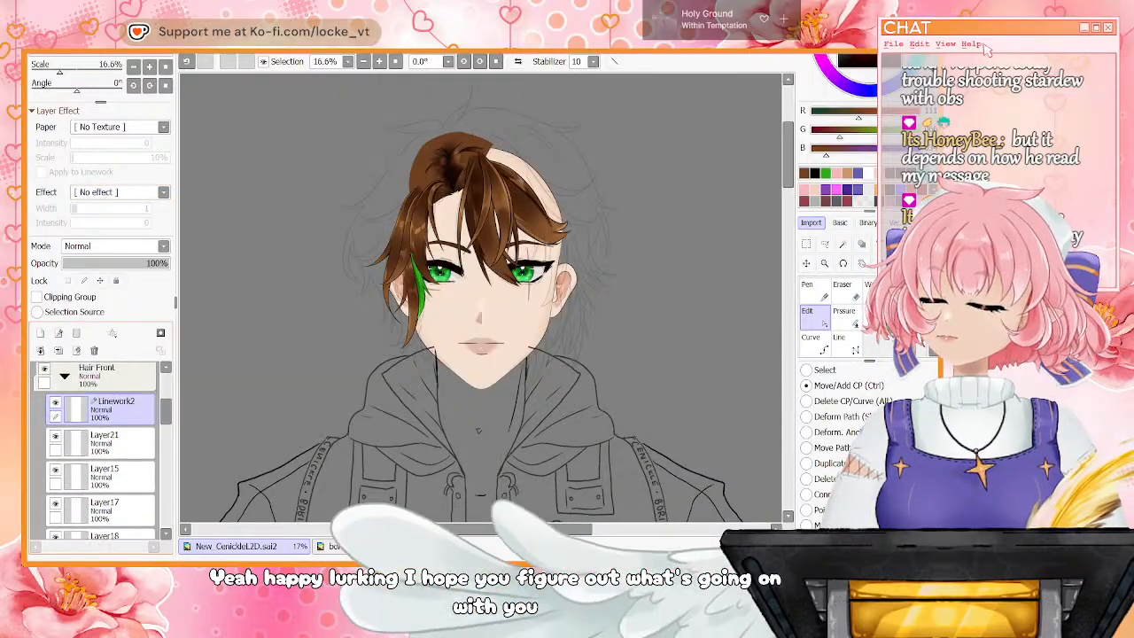
left_click(379, 61)
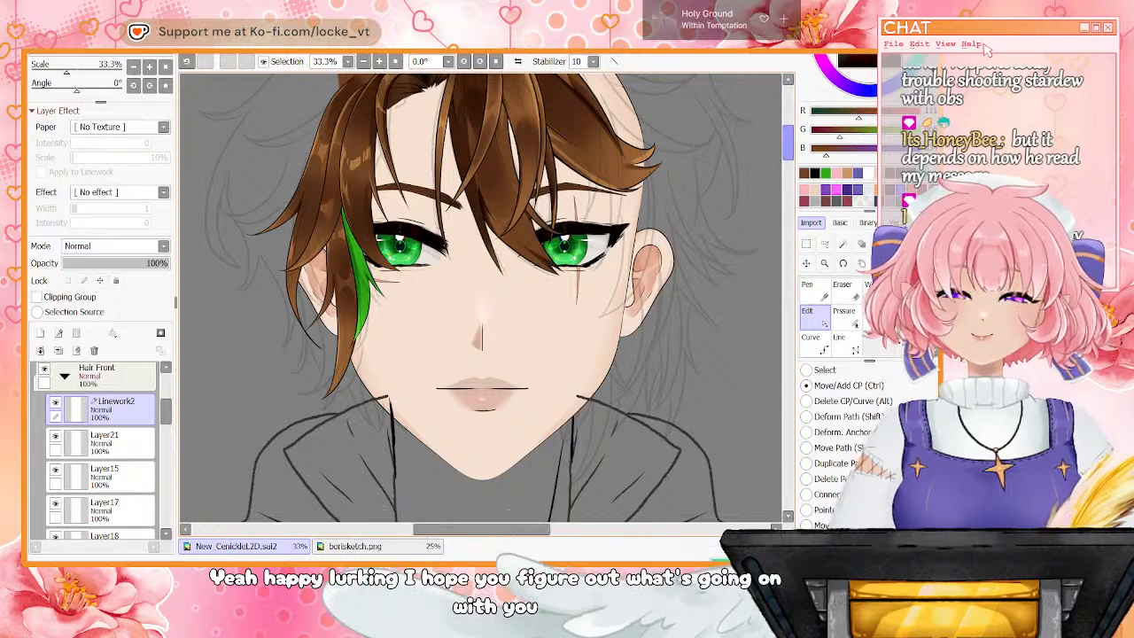
left_click_drag(787, 143, 787, 134)
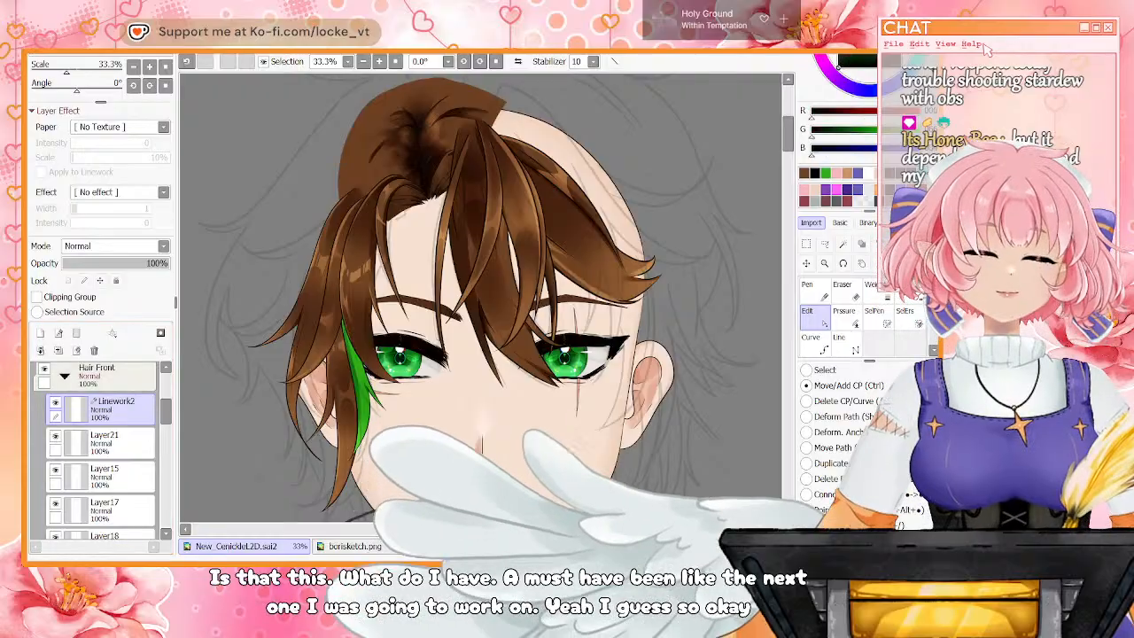
scroll(481, 298, "up", 1)
key("n")
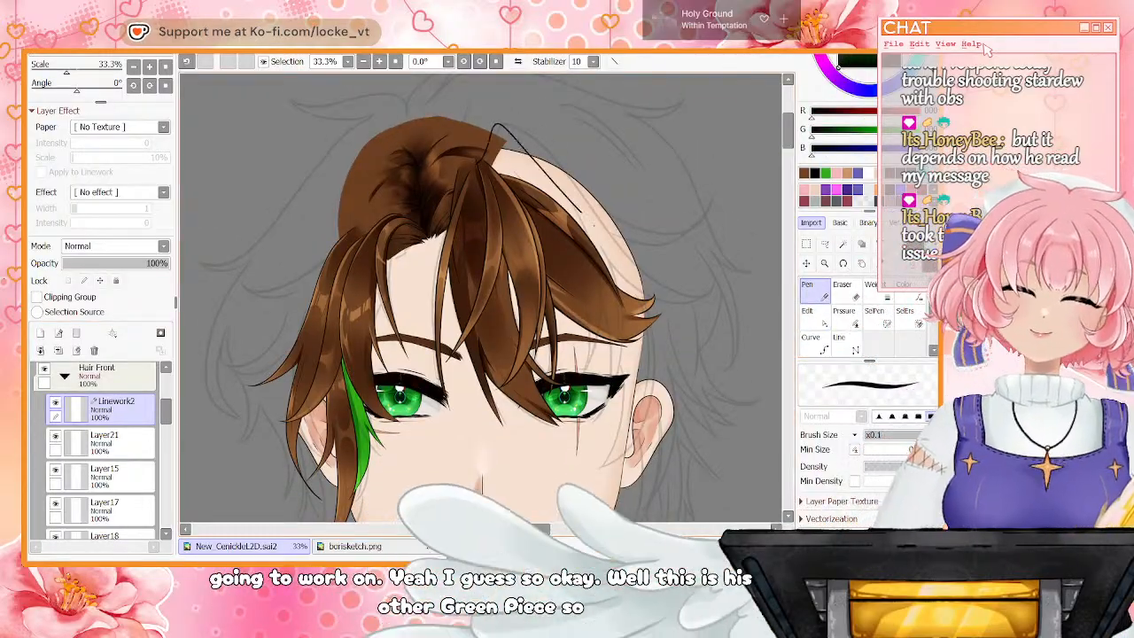
key("ctrl+z")
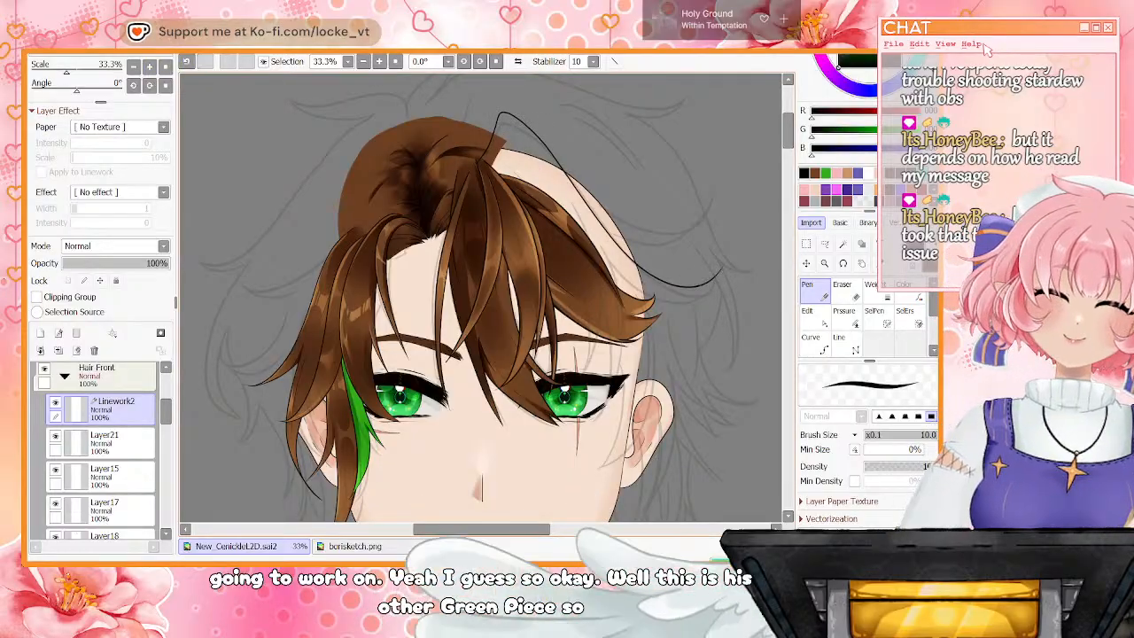
key("ctrl+z")
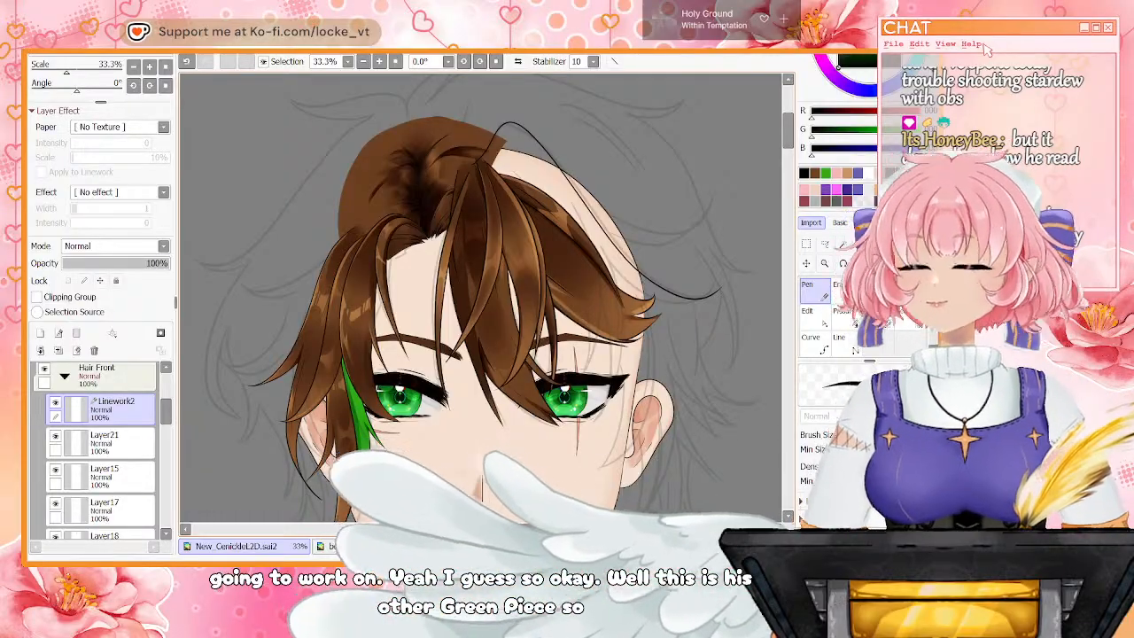
Draw the underside of the new lock's flicked outer tip and adjust its curve points
key("End")
key("End")
key("End")
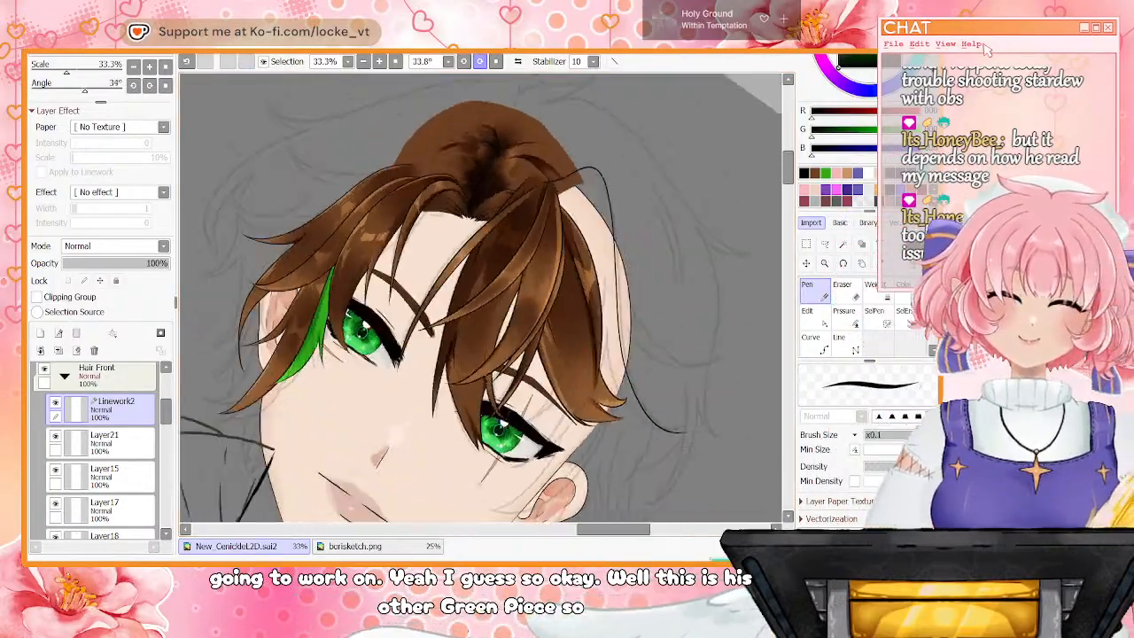
left_click_drag(788, 181, 787, 190)
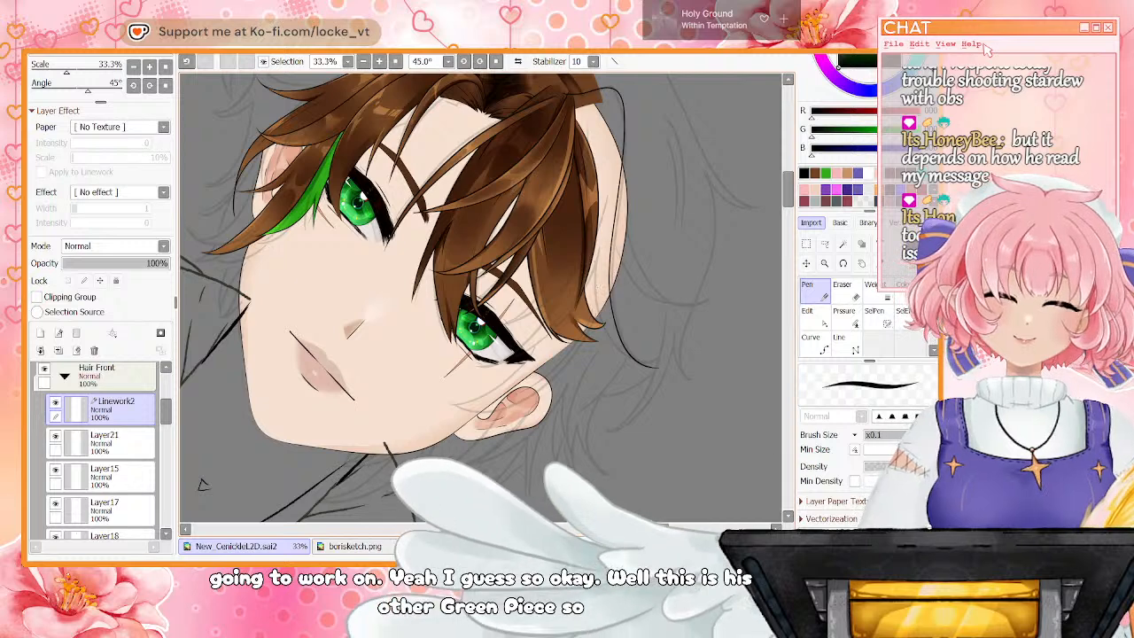
key("c")
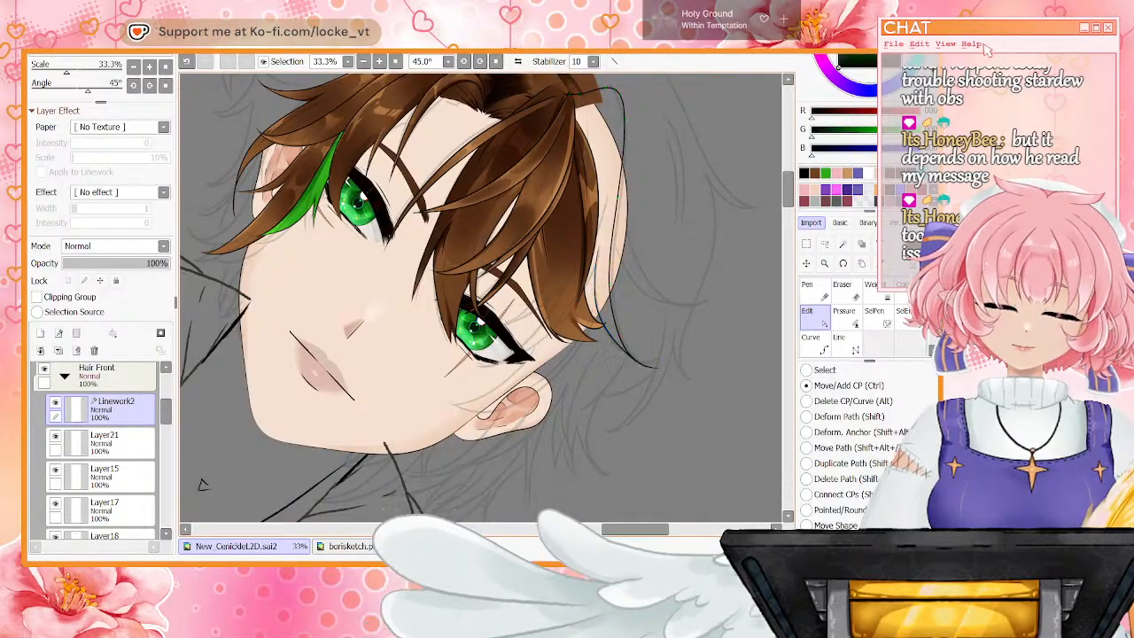
Draw the edges of the thinner strand that splits off the new lock and falls toward the eye
key("n")
key("End")
key("End")
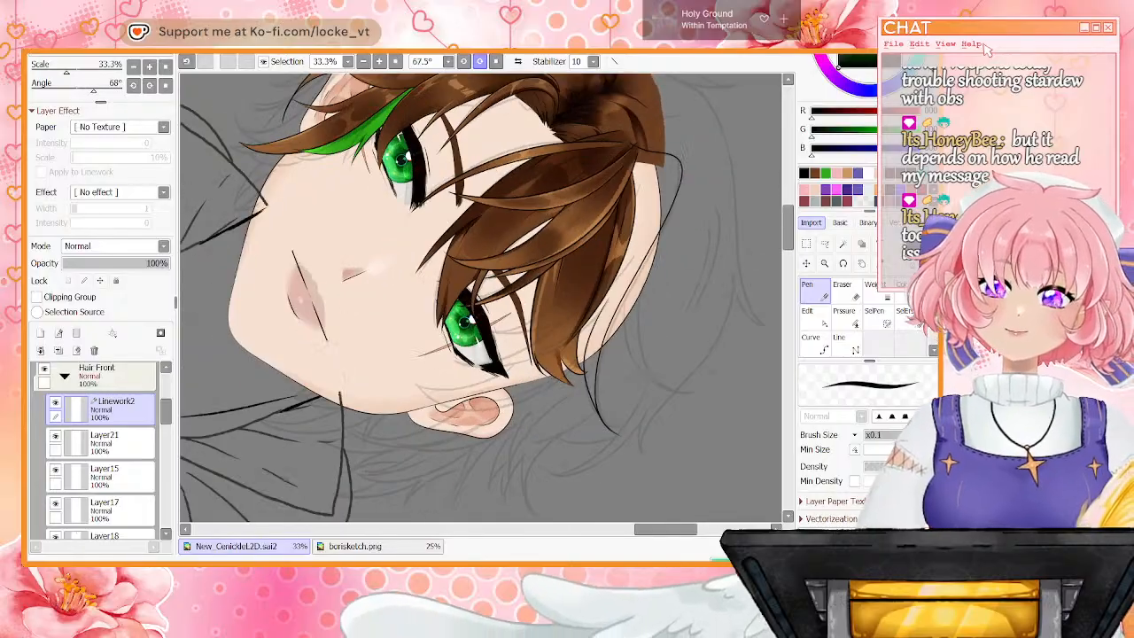
key("Delete")
key("Delete")
key("Delete")
key("Delete")
key("Delete")
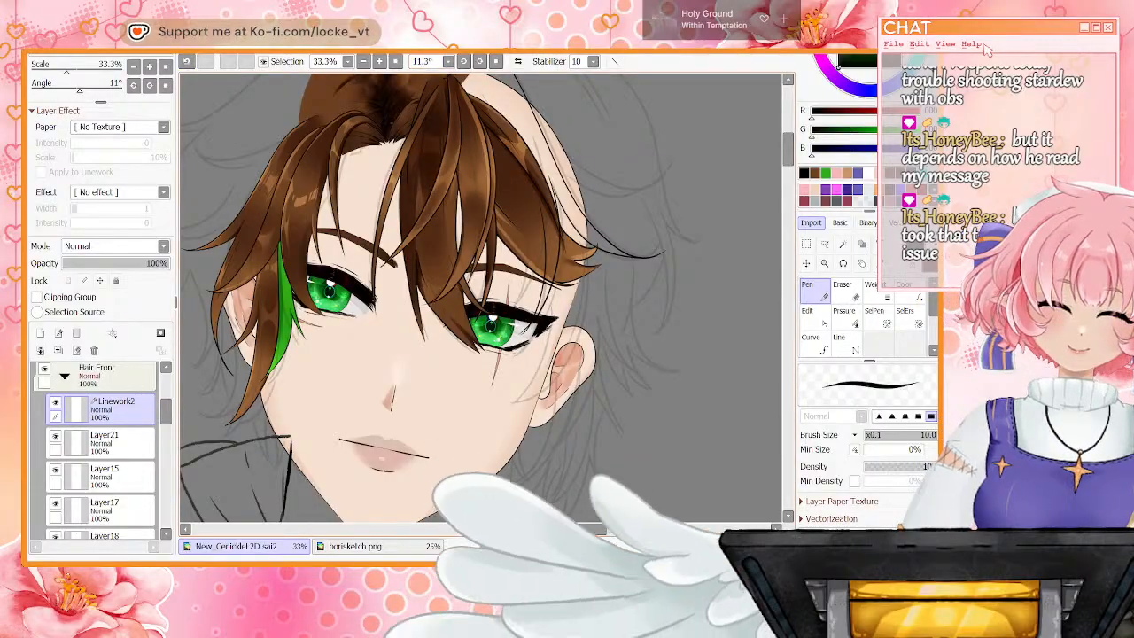
Adjust the control points at the tip of the strand over the eye so its two edges meet
key("ctrl+plus")
key("ctrl+plus")
key("e")
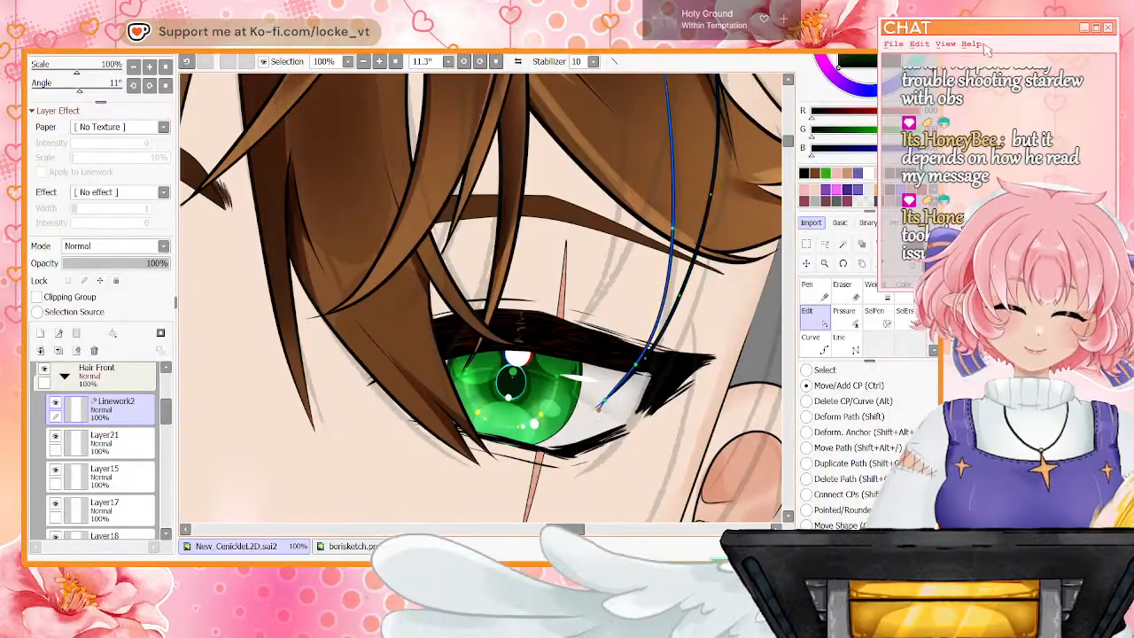
key("p")
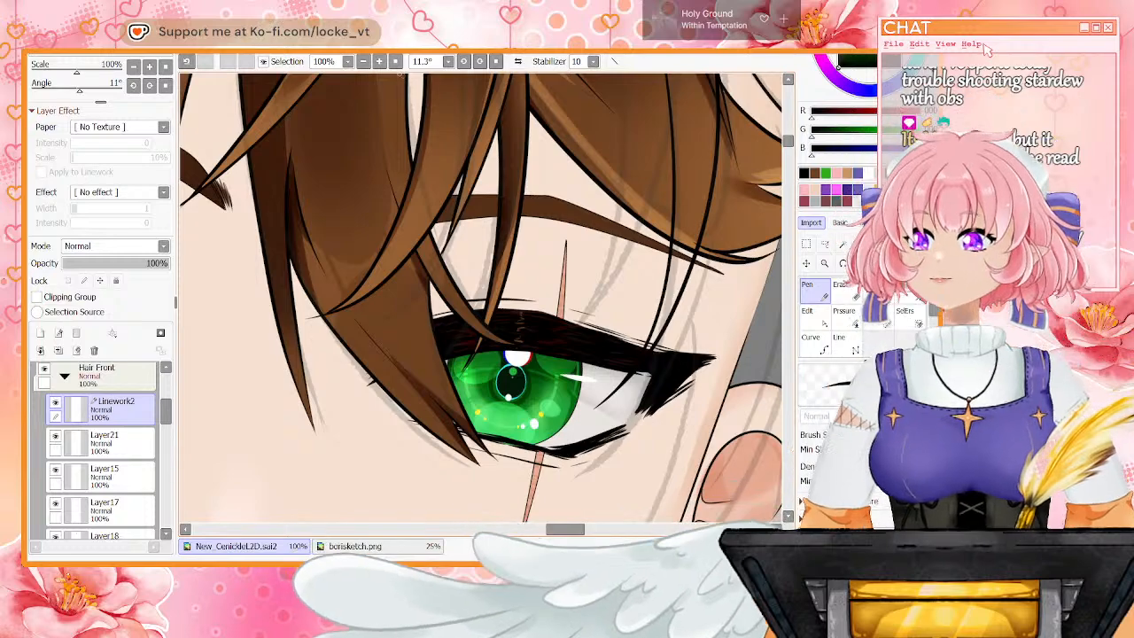
Draw the new lock's inner edge up to the parting and reshape its upper curve with control points
key("minus")
scroll(533, 227, "up", 2)
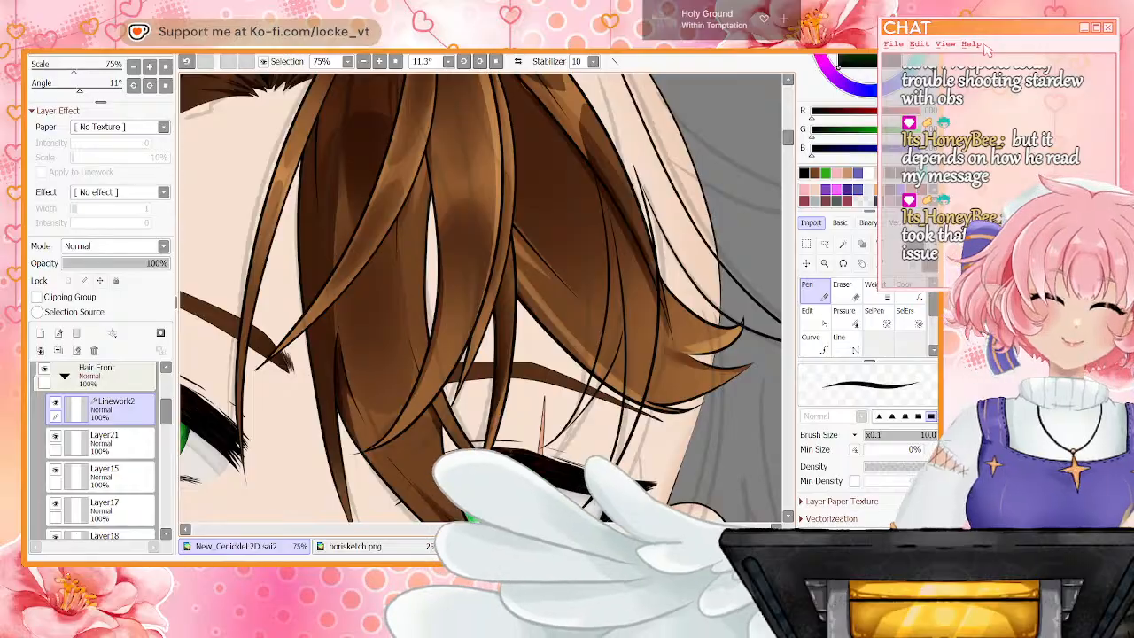
key("minus")
key("minus")
key("minus")
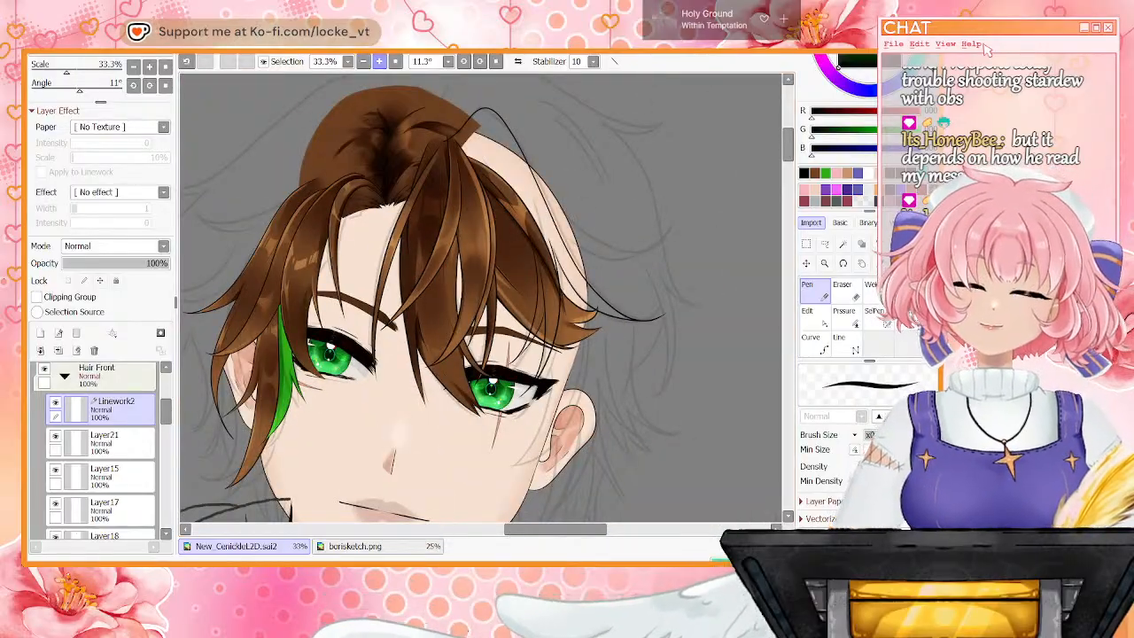
key("plus")
scroll(481, 298, "up", 3)
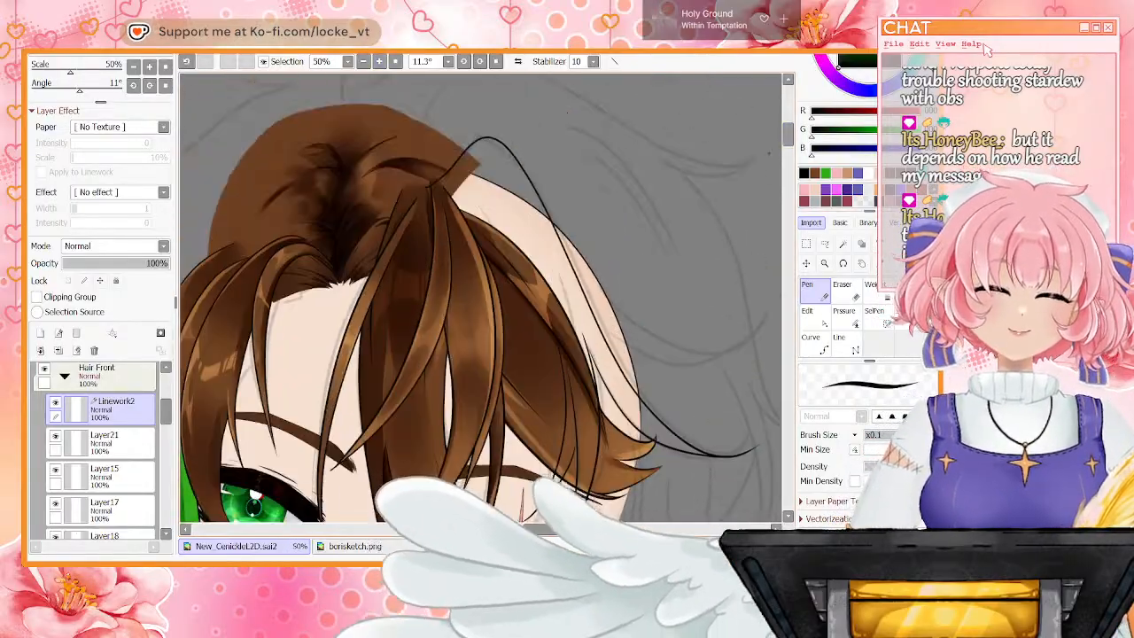
key("ctrl")
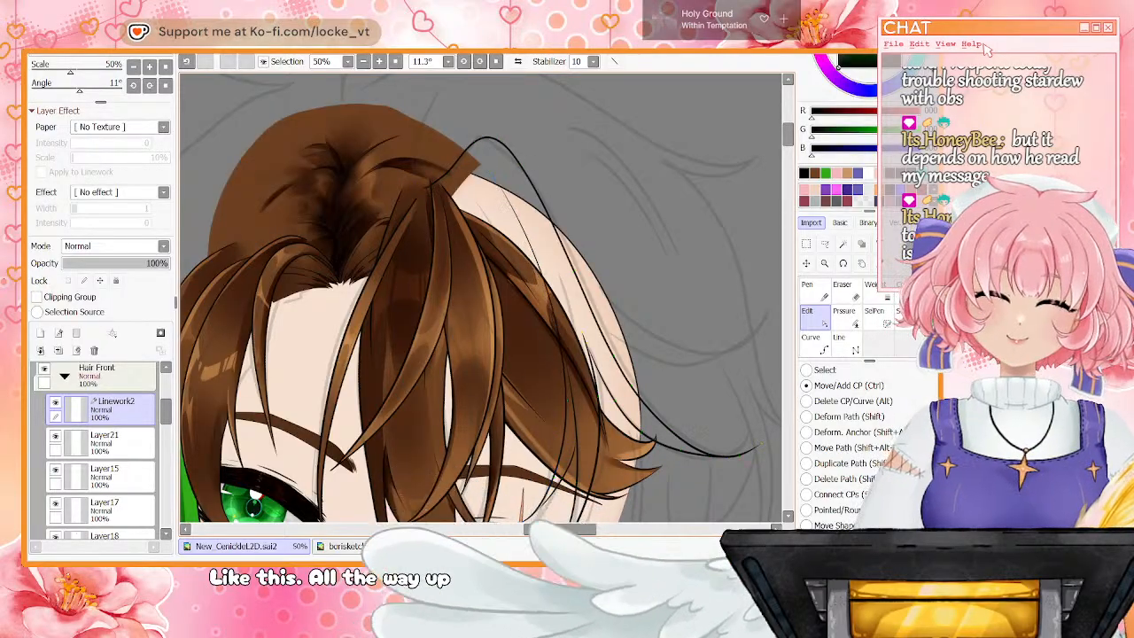
mouse_move(509, 183)
left_mouse_down()
mouse_move(478, 167)
mouse_move(510, 174)
left_mouse_up()
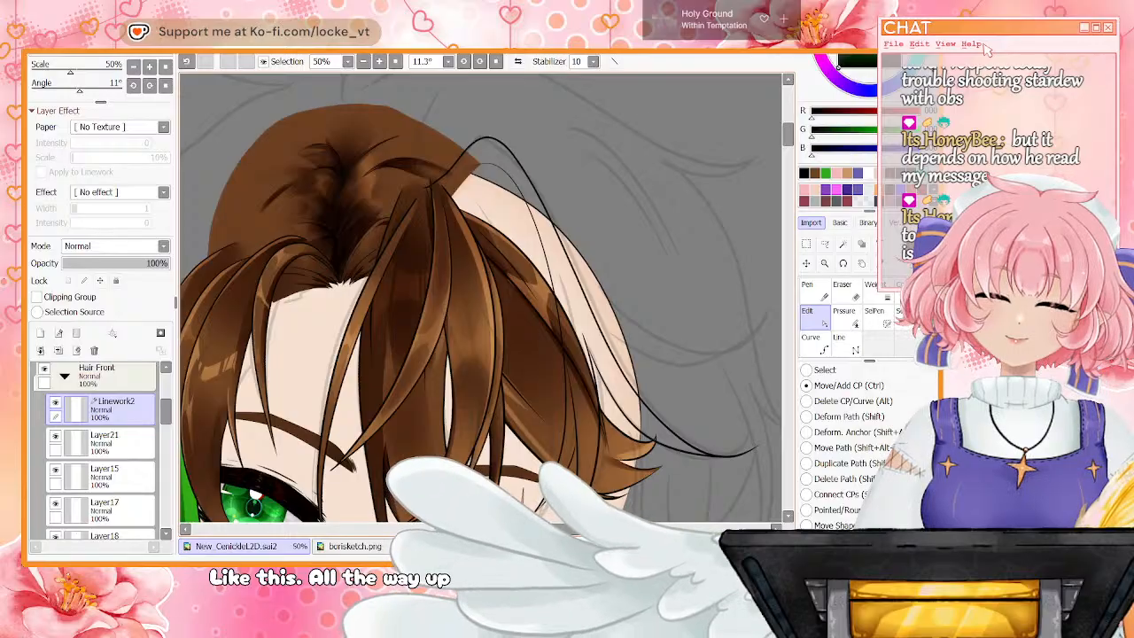
left_click_drag(546, 232, 525, 236)
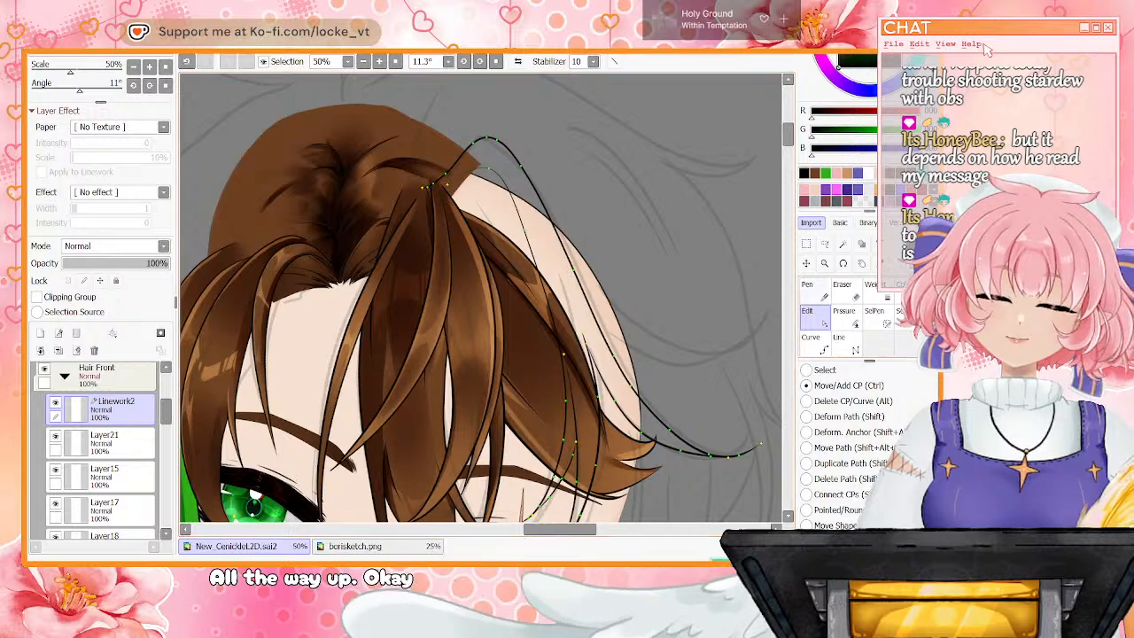
key("n")
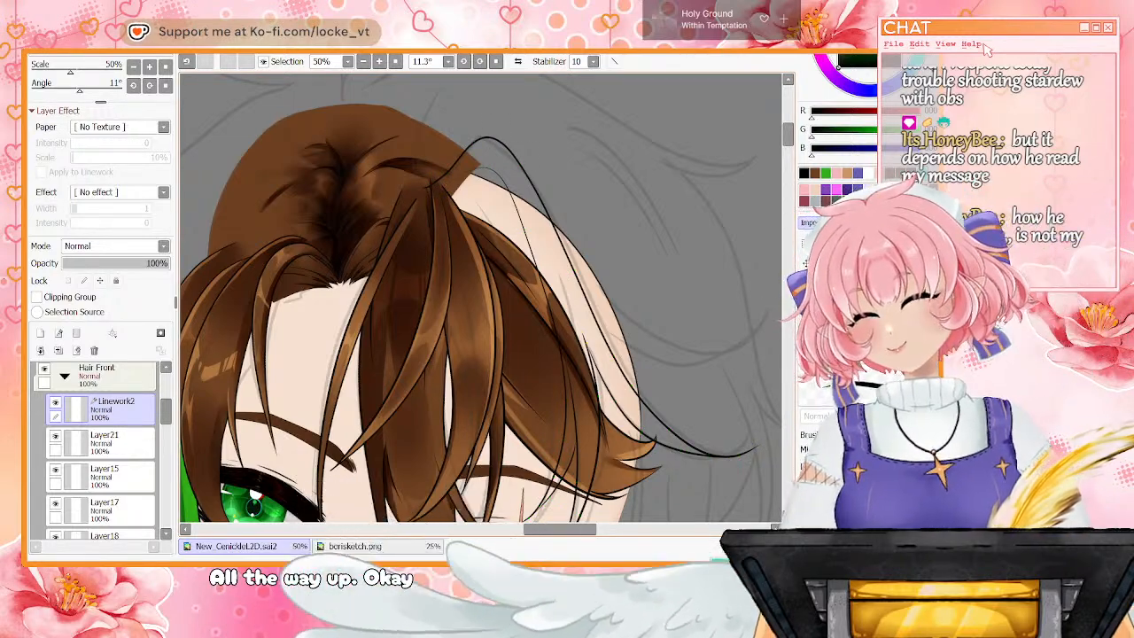
Toggle the visibility of Layer21, Layer15, Layer17 and Layer18 to check which front hair piece each layer holds
left_click(114, 442)
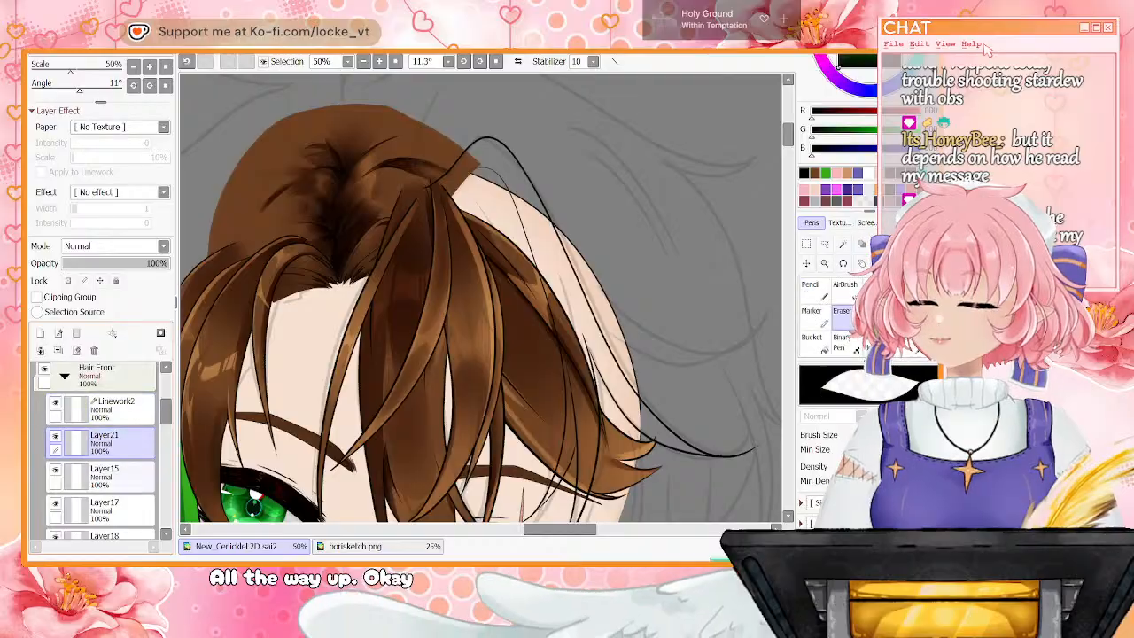
left_click(55, 470)
left_click(55, 470)
left_click(55, 436)
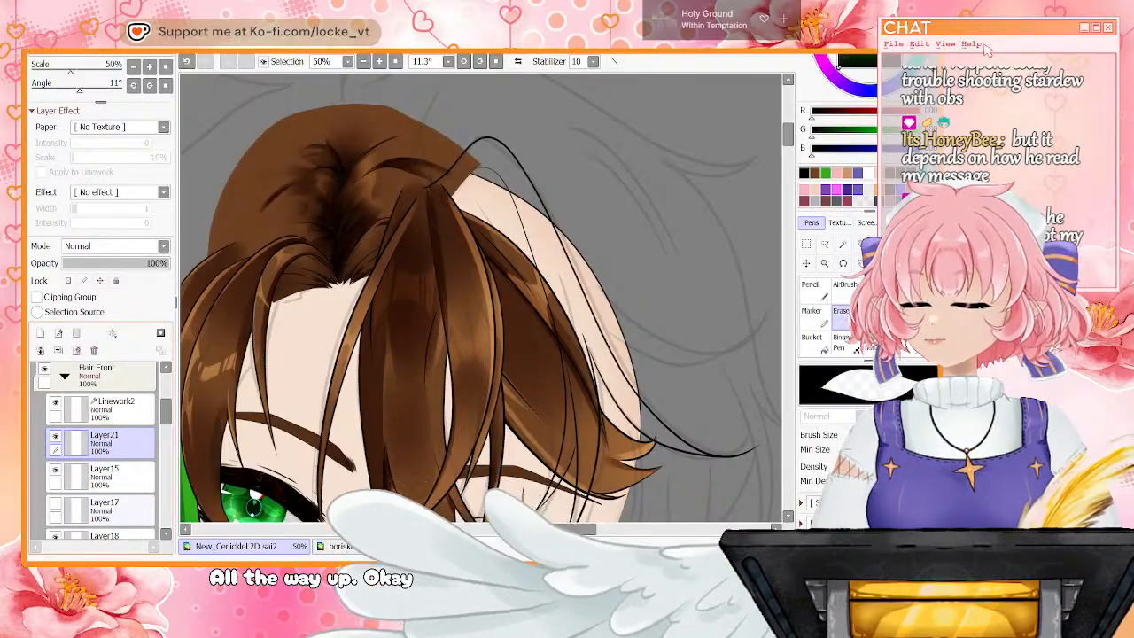
left_click(55, 436)
left_click(55, 504)
left_click(55, 503)
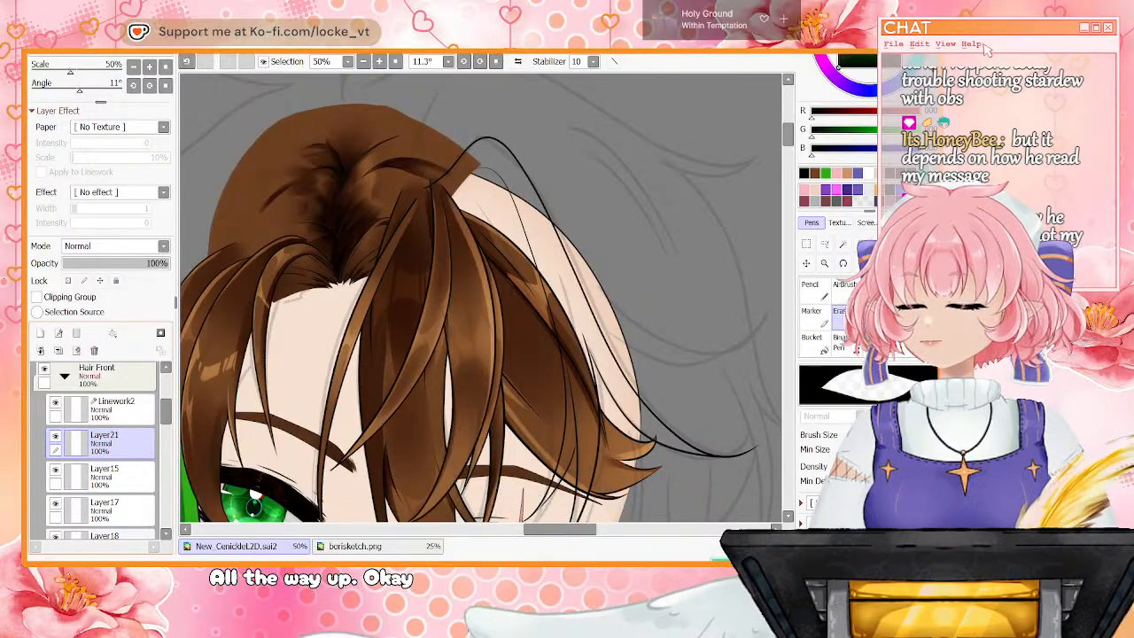
scroll(98, 478, "down", 2)
left_click(55, 477)
left_click(55, 477)
left_click(113, 484)
left_click(55, 477)
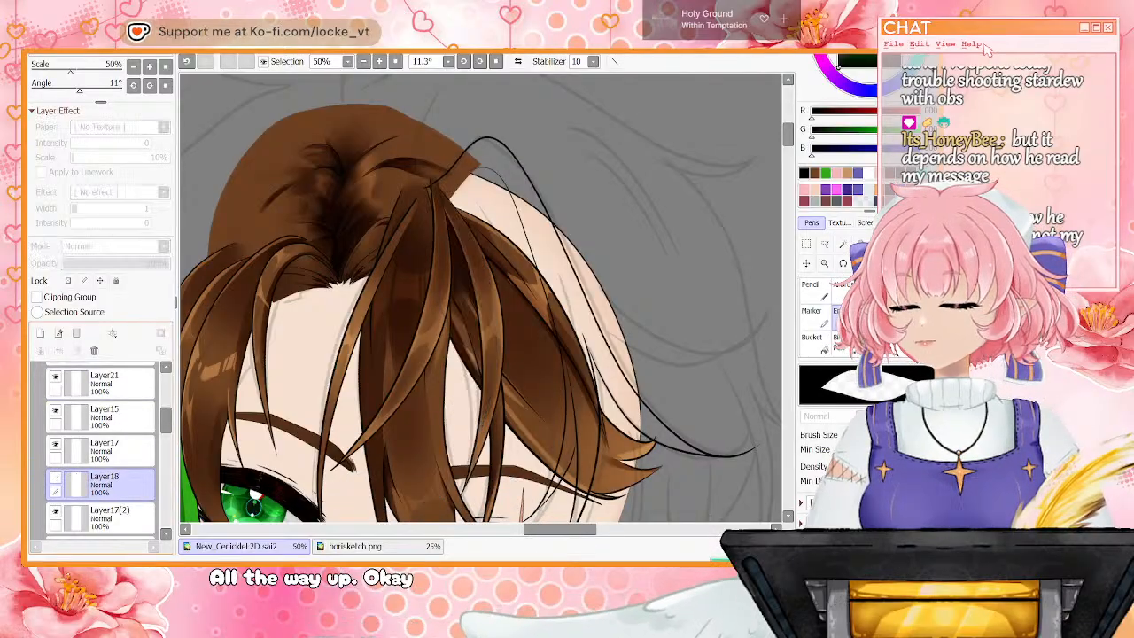
left_click(55, 477)
Move Linework2 and Layer21 directly below Layer18 in the Hair Front group
left_click_drag(166, 420, 166, 421)
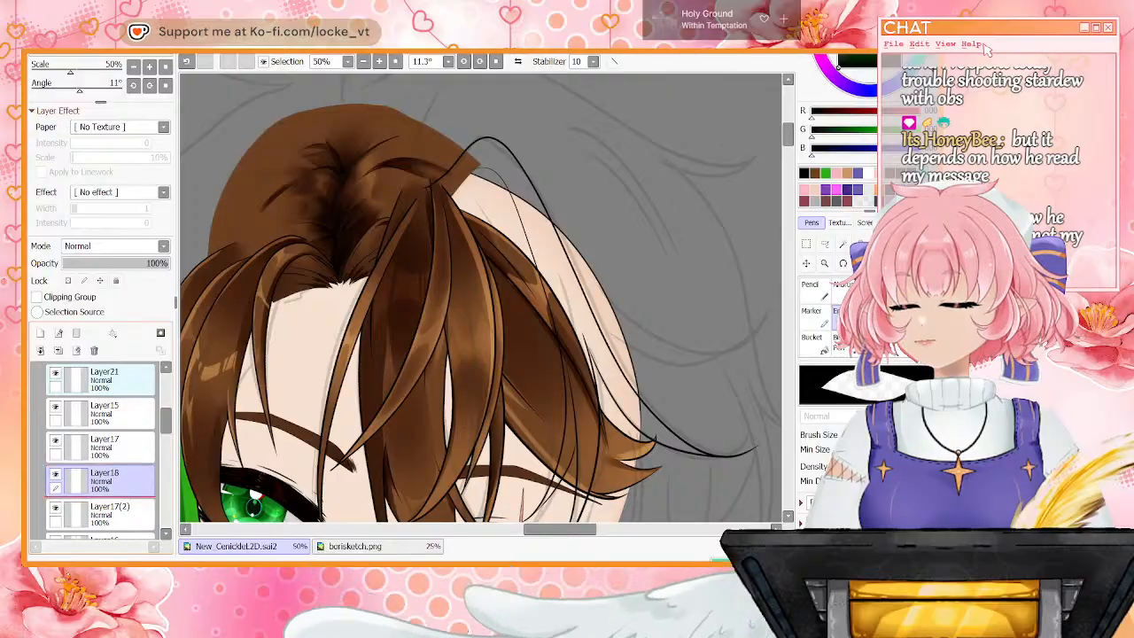
left_click_drag(111, 495, 111, 496)
left_click_drag(165, 420, 110, 511)
Hide Layer18, Layer17, Layer15, Layer17(2) and Layer16 in the Hair Front group
left_click_drag(166, 413, 166, 424)
left_click(55, 431)
left_click(55, 397)
left_click(55, 365)
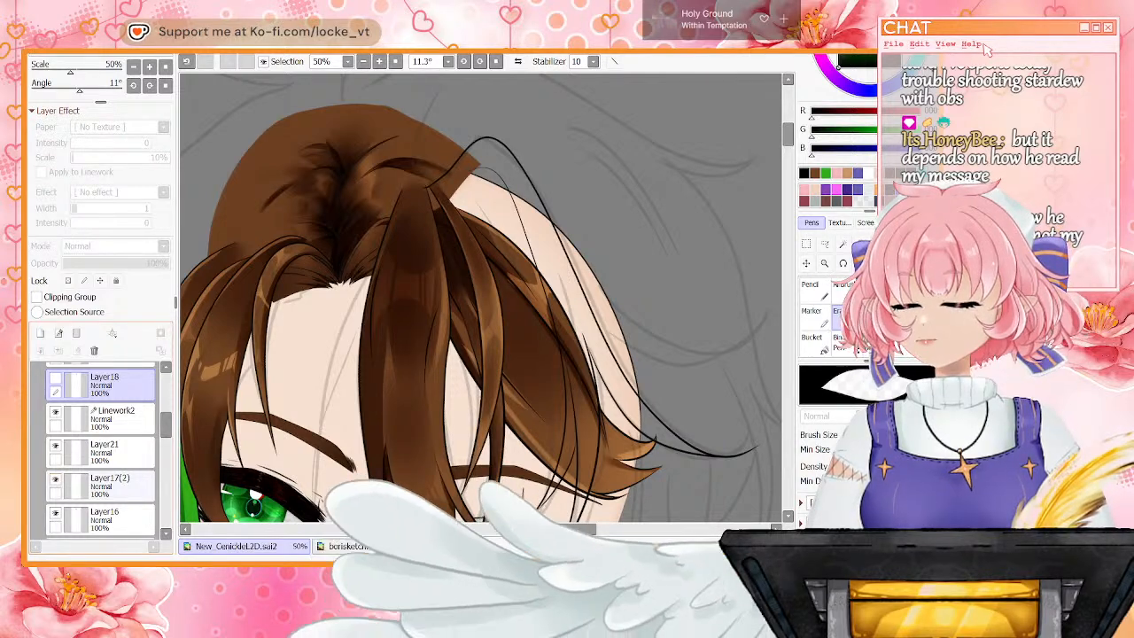
left_click(55, 479)
left_click(55, 513)
left_click_drag(166, 425, 165, 433)
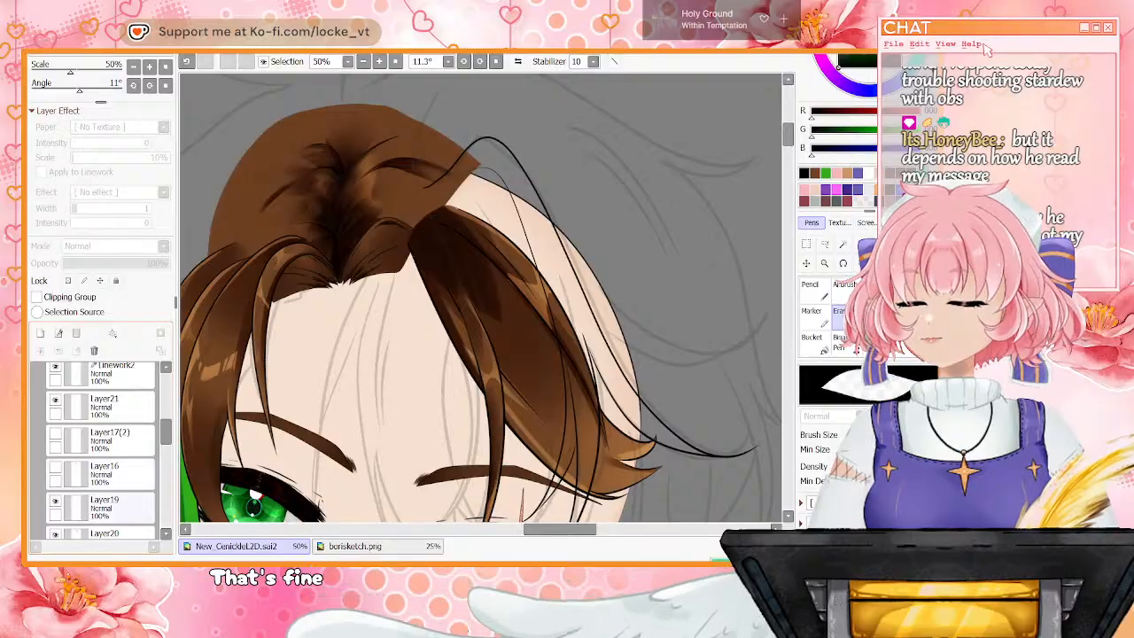
Hide Layer19, the other hair pieces behind the new lock, FrontBack and the Head group
left_click(55, 500)
left_click(110, 440)
left_click_drag(166, 432, 166, 482)
left_click(55, 418)
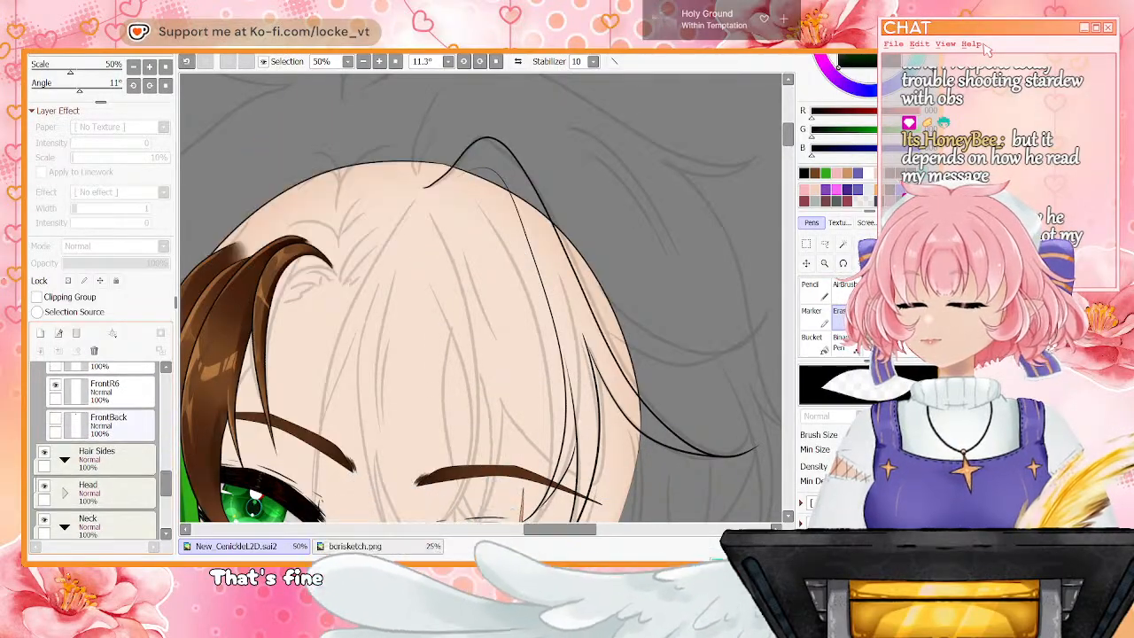
scroll(93, 462, "down", 2)
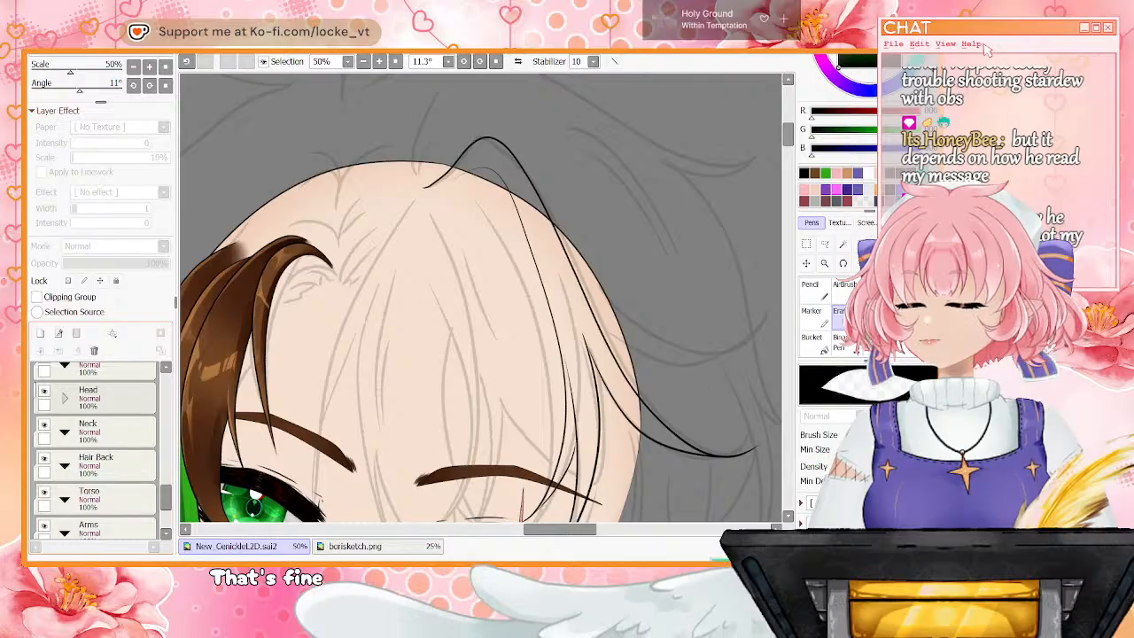
left_click(44, 390)
Hide the sketch layers Layer6 and Layer14 and make Layer21 the active layer for colouring
left_click_drag(165, 496, 166, 379)
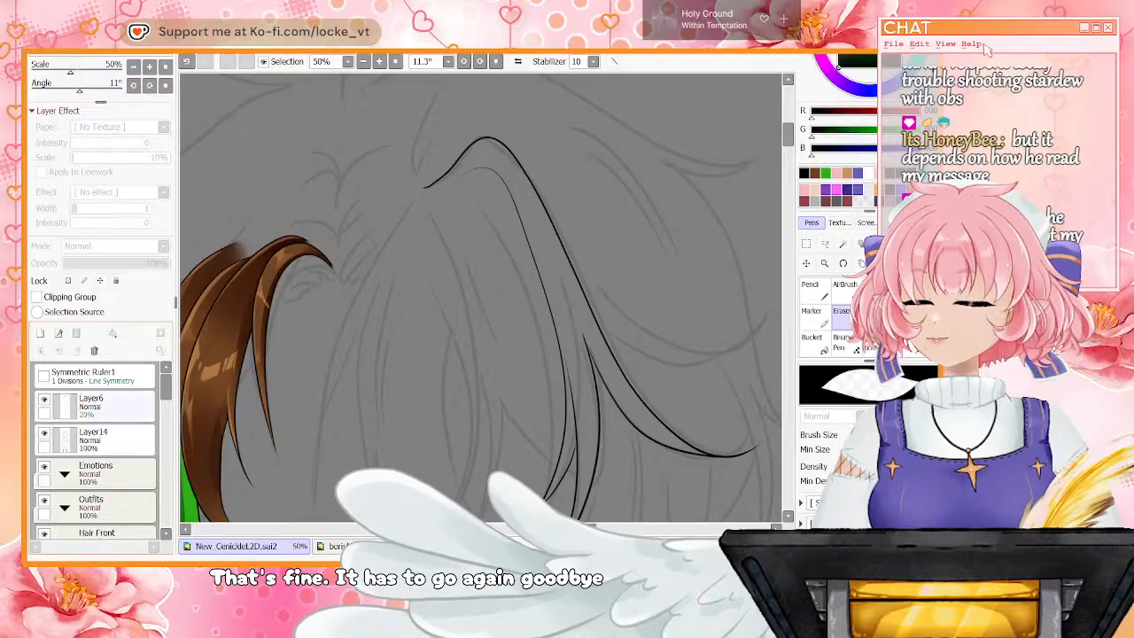
left_click_drag(44, 433, 44, 399)
left_click_drag(166, 386, 165, 427)
left_click(115, 438)
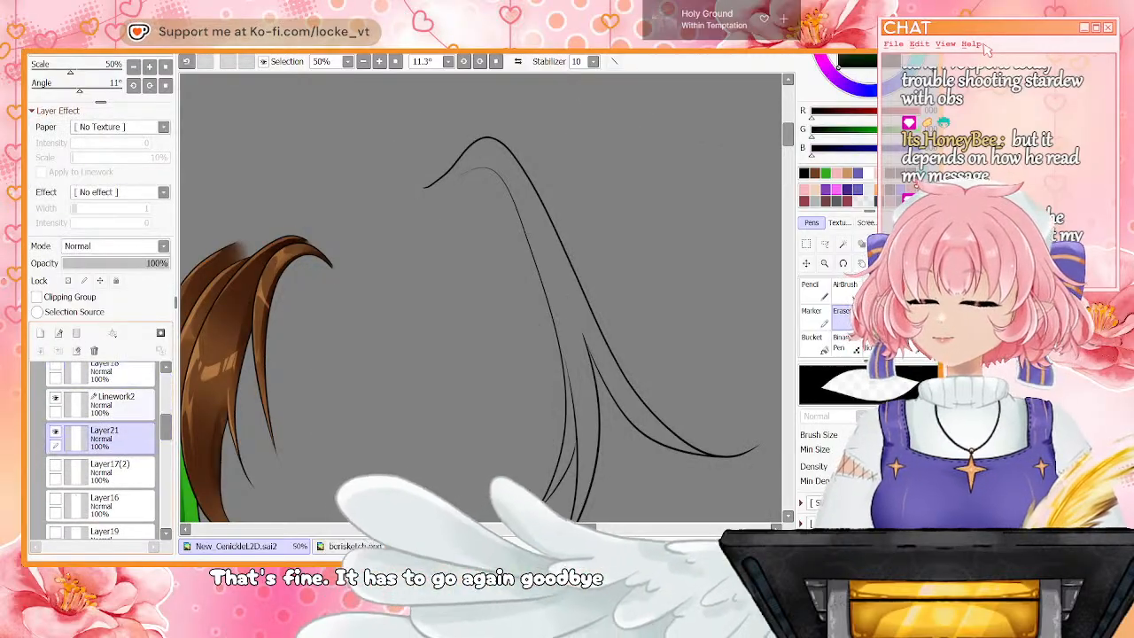
Sample the green from the existing lock and paint and blend the root tip of the new lock on Layer21
left_click_drag(560, 529, 553, 529)
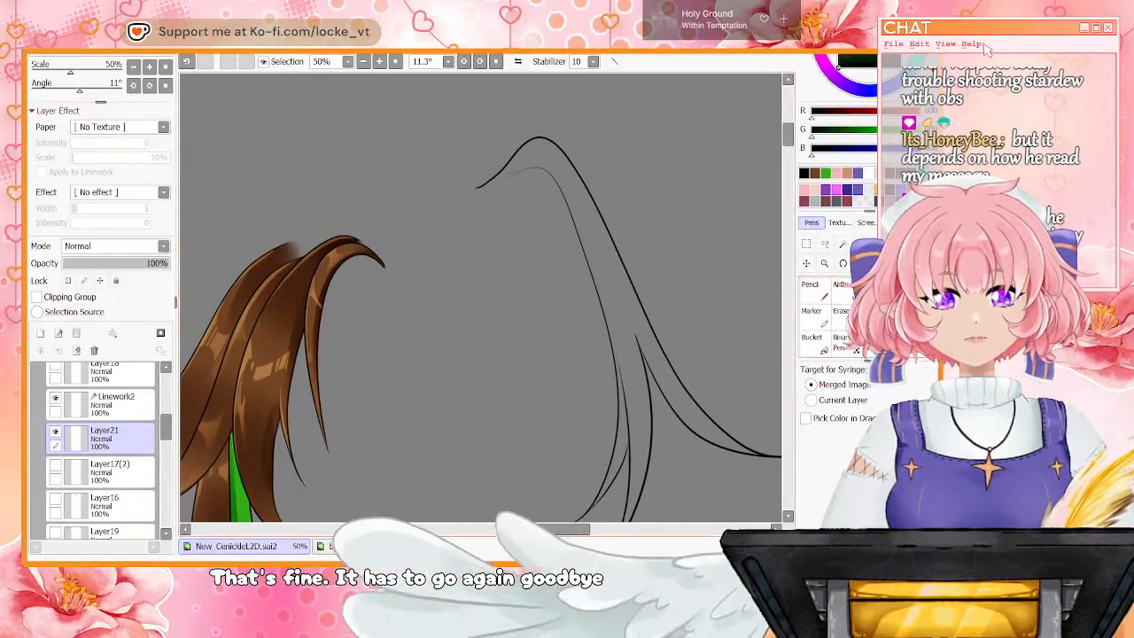
left_click(237, 496, "alt")
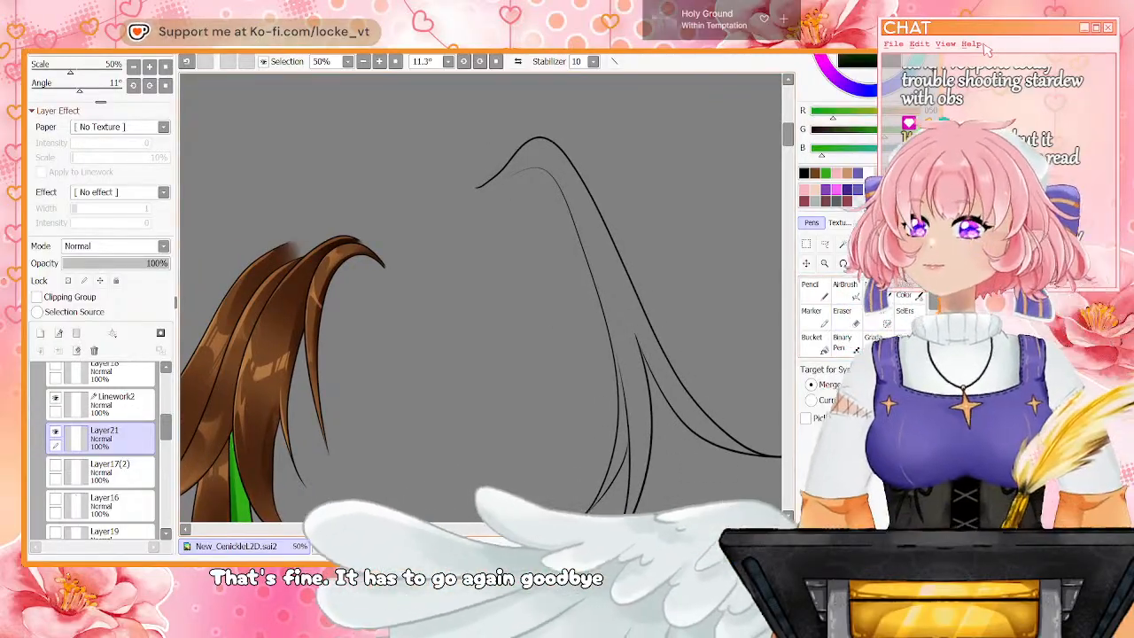
key("n")
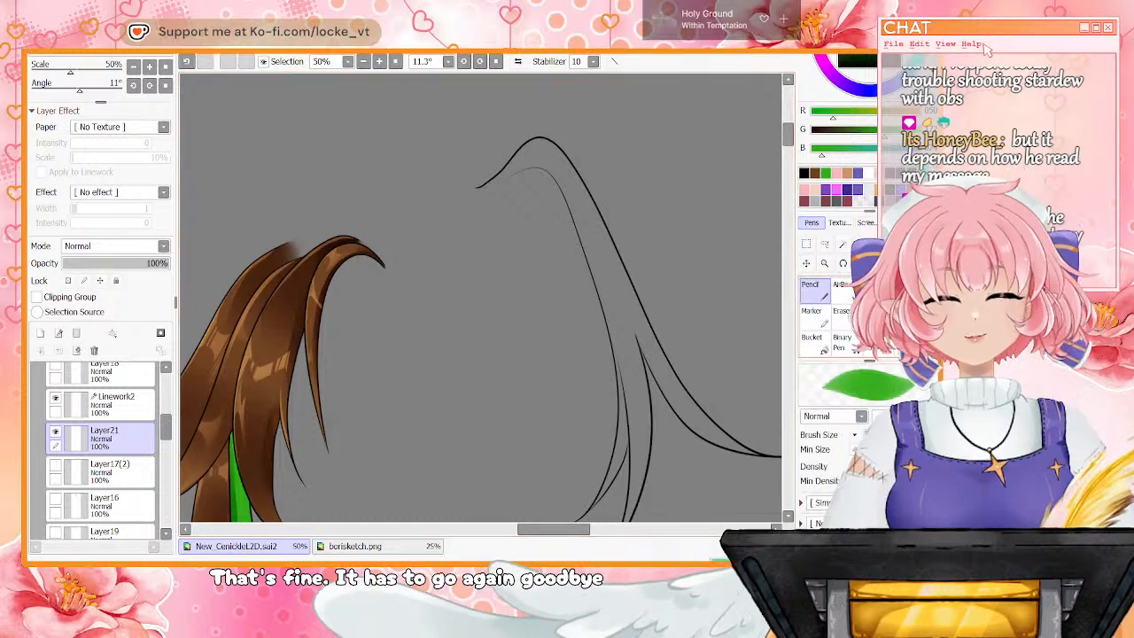
left_click_drag(502, 180, 488, 186)
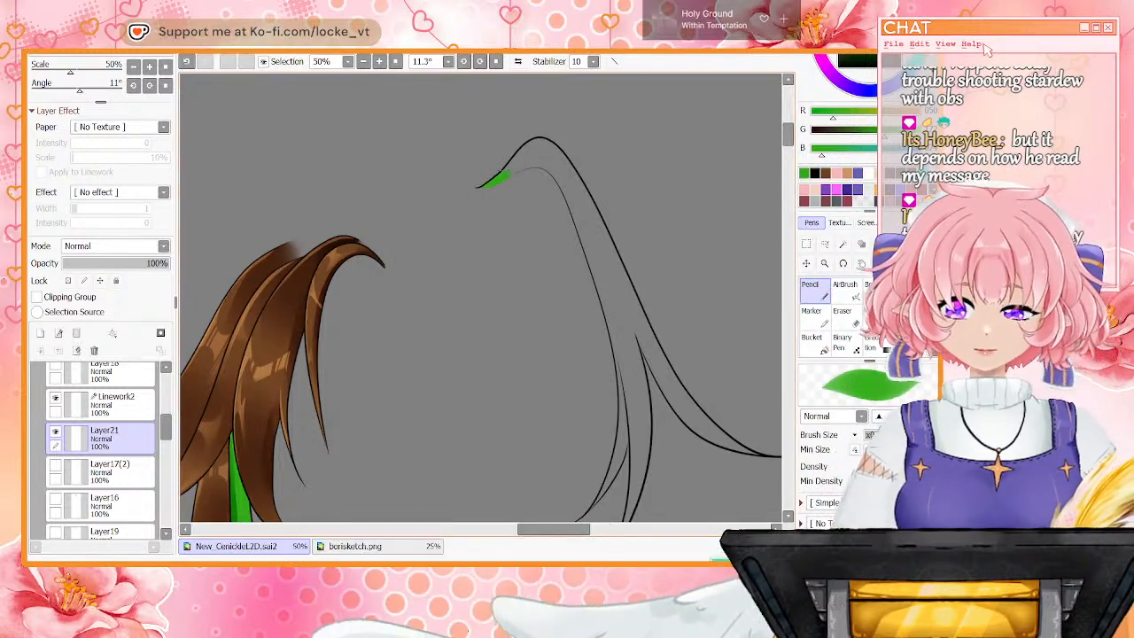
key("c")
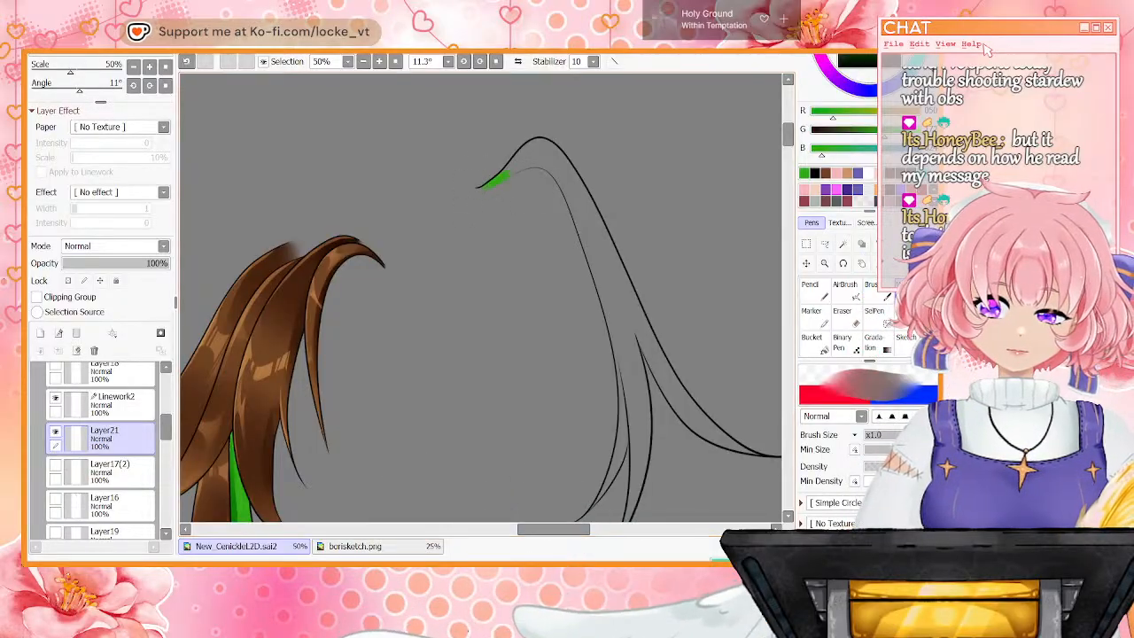
Fill the rest of the new lock with the same green using the Bucket tool
left_click(363, 62)
left_click(814, 344)
left_click(563, 288)
Touch up the unfilled green areas at the lock's root and narrow ends with a small Pencil brush
left_click(814, 291)
left_click(379, 61)
left_click(379, 61)
left_click(379, 62)
scroll(752, 81, "up", 3)
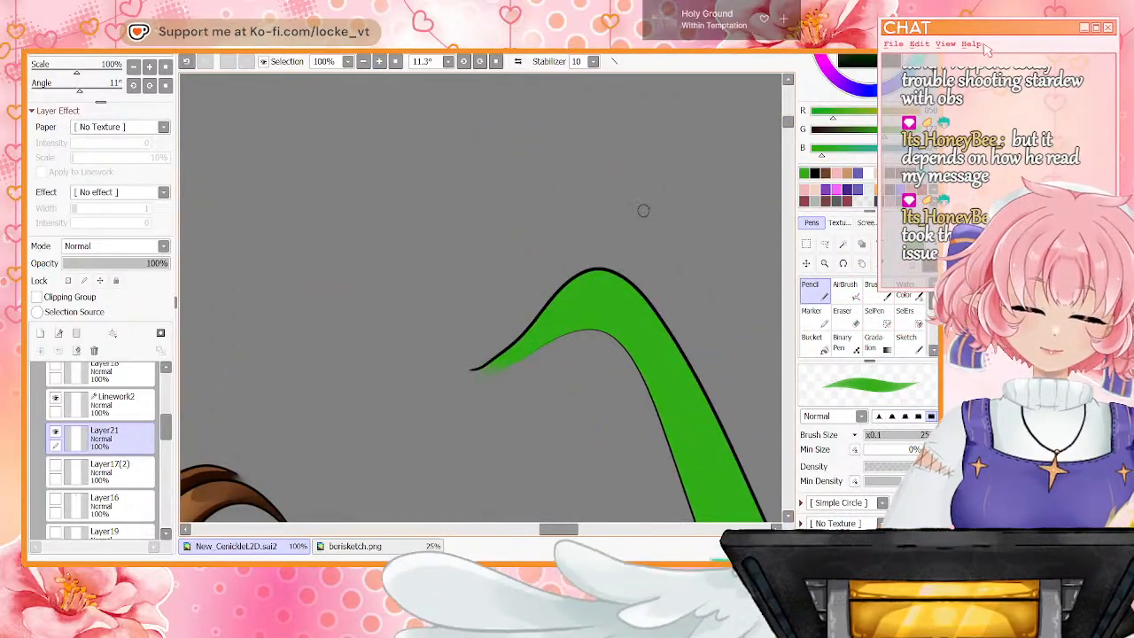
left_click_drag(787, 122, 787, 142)
left_click_drag(558, 529, 587, 529)
key("bracketleft")
key("bracketleft")
key("bracketleft")
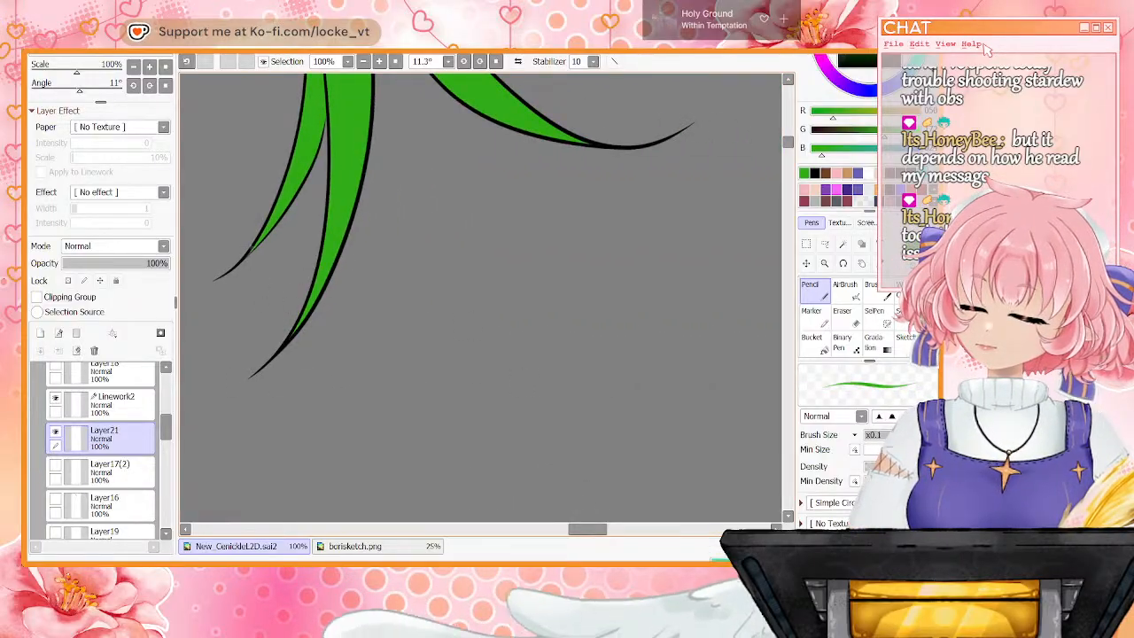
key("minus")
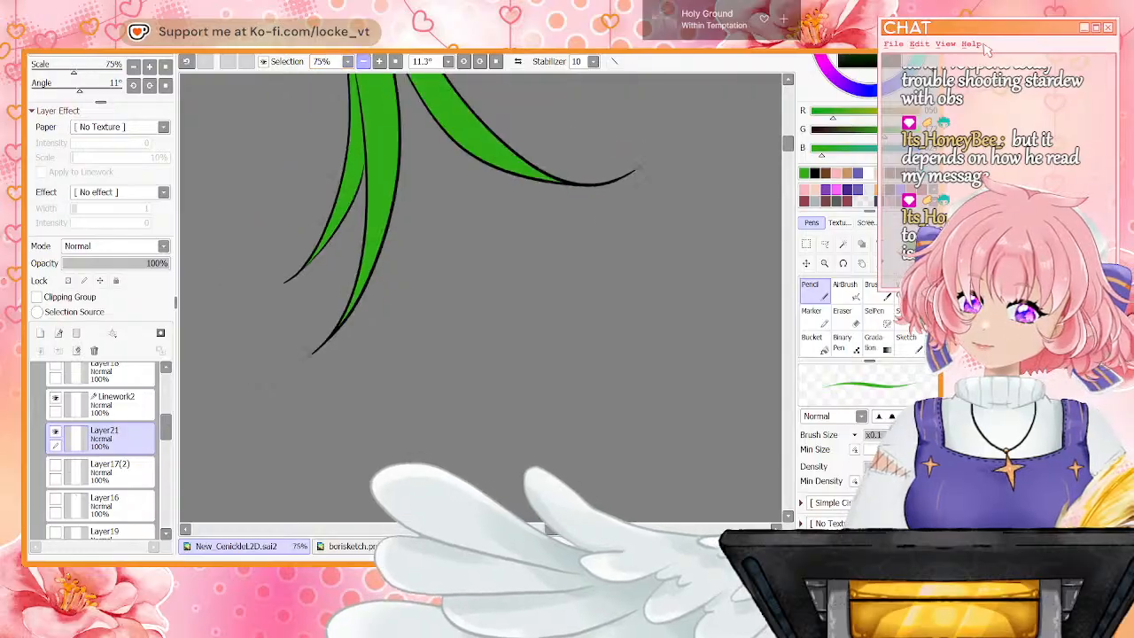
left_click_drag(788, 146, 787, 134)
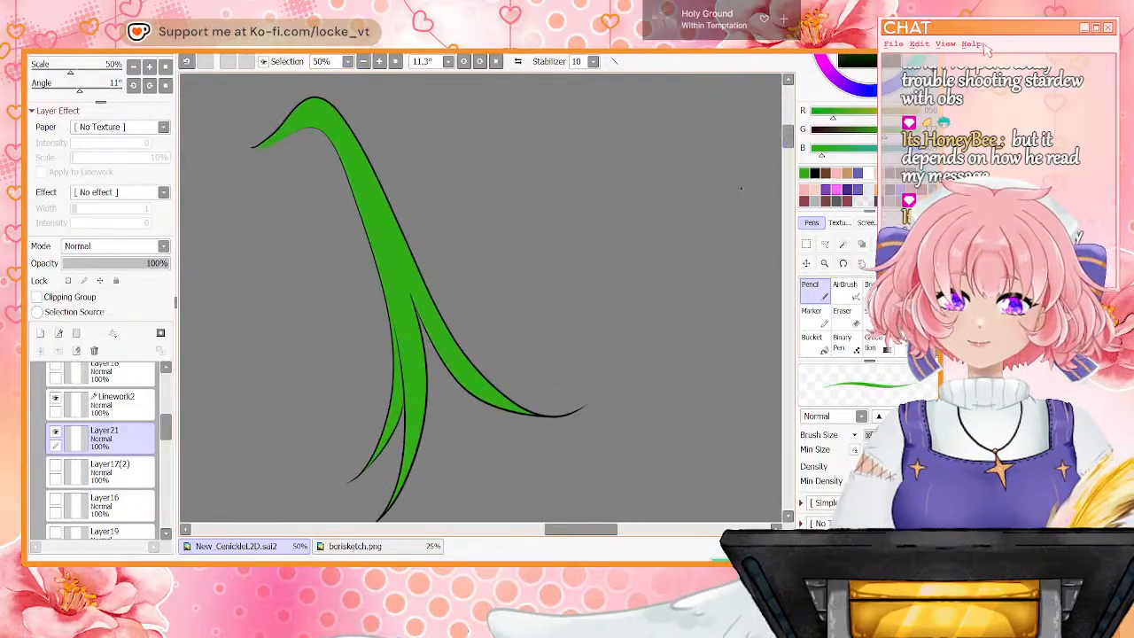
left_click_drag(581, 529, 570, 529)
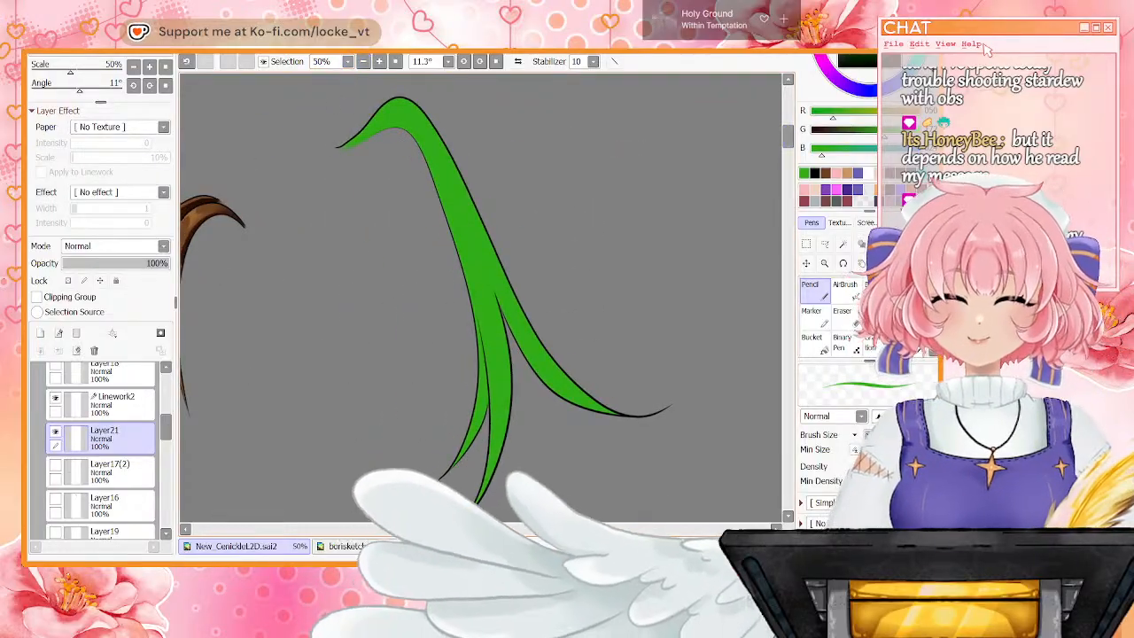
Add a layer clipped to Layer21 in Multiply mode and lay in soft shading with a large watercolour brush
left_click(40, 333)
left_click(36, 297)
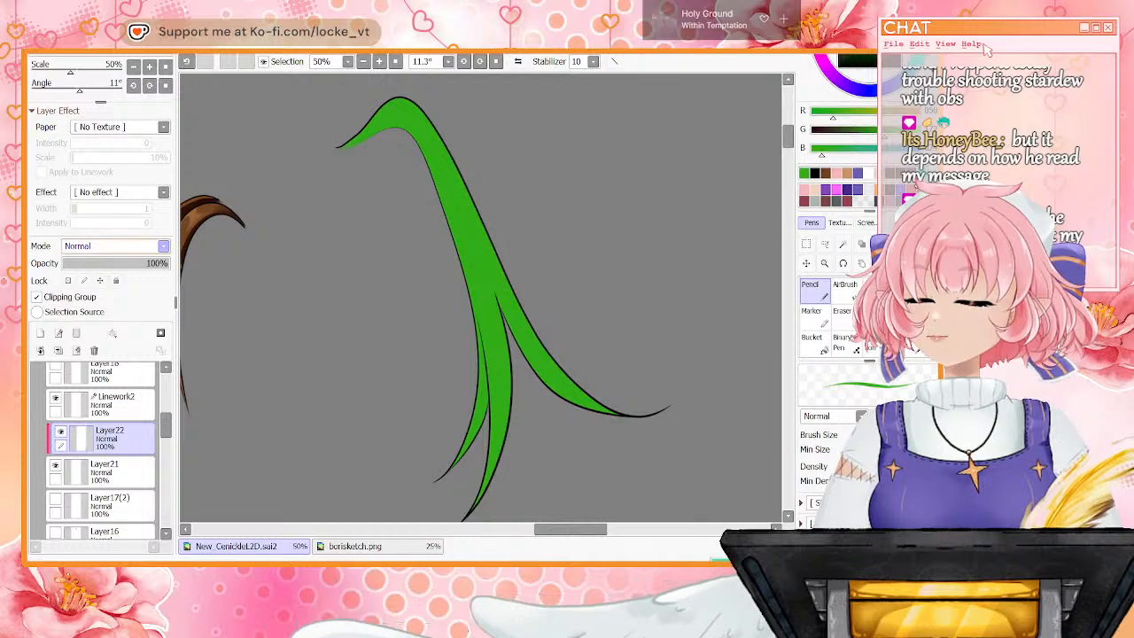
left_click(910, 290)
key("]")
key("]")
key("]")
key("]")
key("]")
key("]")
key("]")
key("]")
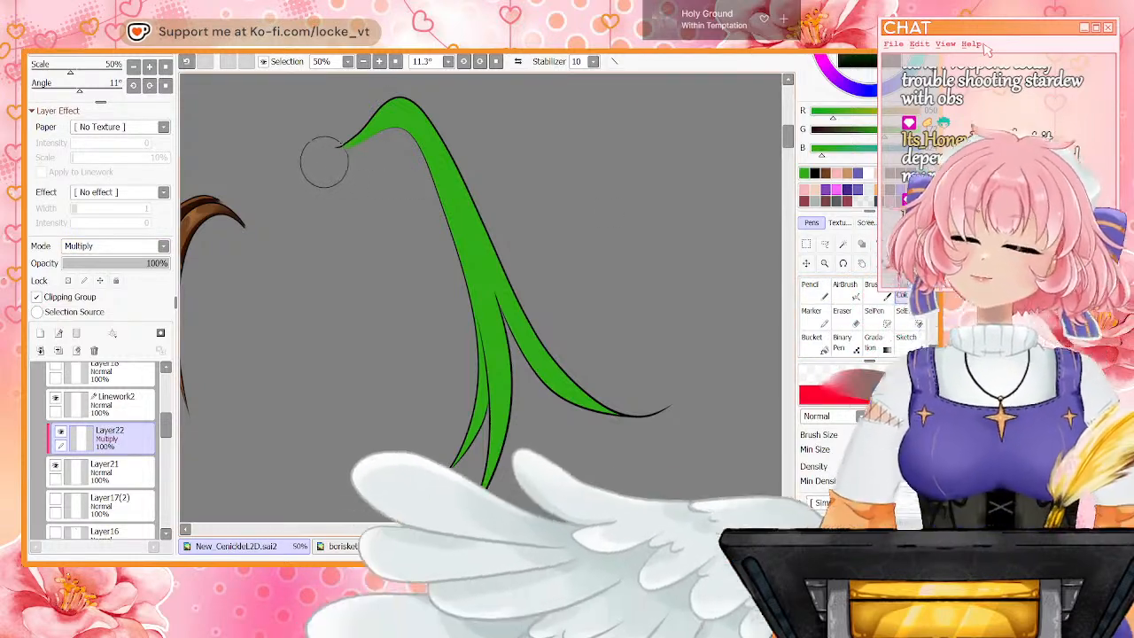
left_click_drag(379, 144, 340, 179)
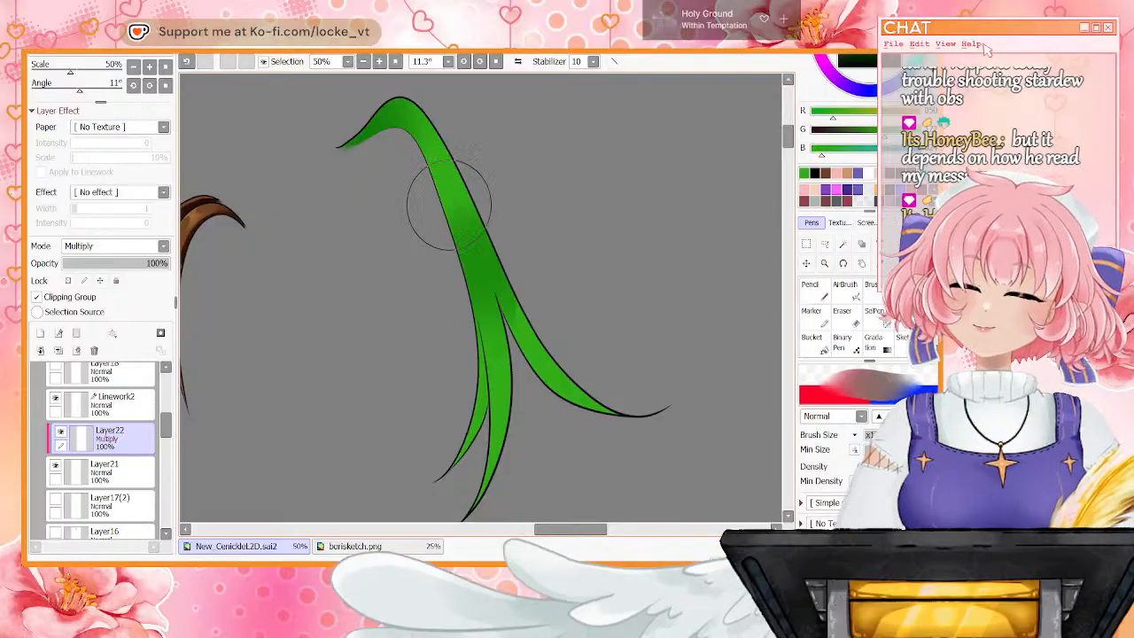
Deepen the shading at the lock's root and where the strands split with a smaller brush, undoing the last stray stroke
key("[")
key("[")
key("[")
key("[")
key("[")
key("[")
key("[")
key("[")
mouse_move(516, 295)
left_mouse_down()
mouse_move(507, 292)
mouse_move(544, 383)
mouse_move(581, 421)
left_mouse_up()
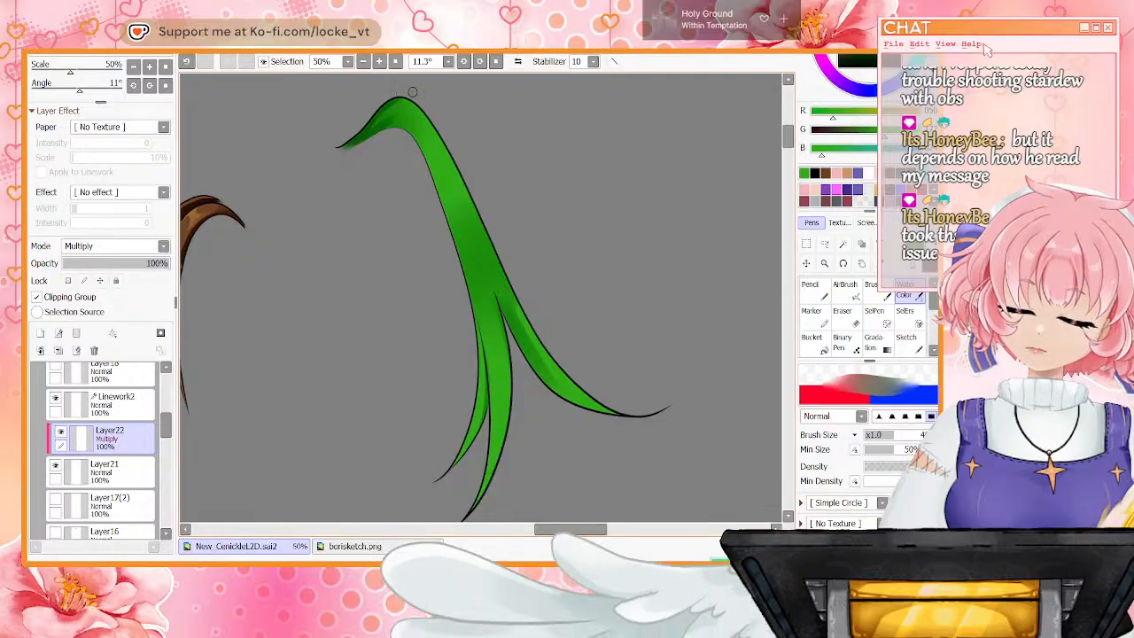
left_click(186, 61)
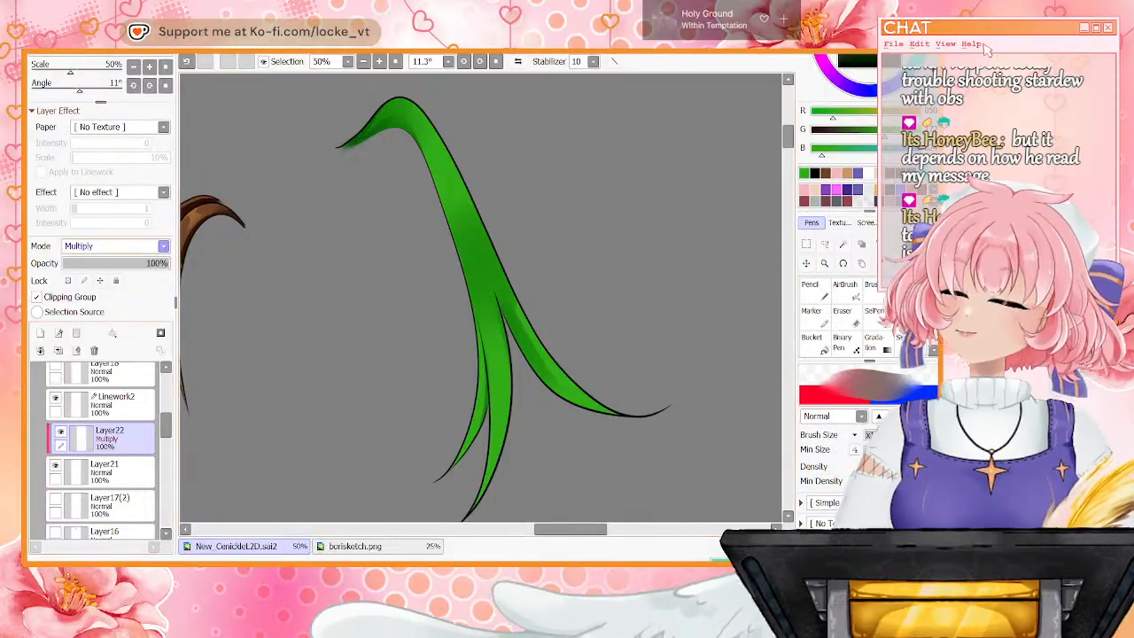
Paint highlights along the lock on a clipped Screen layer and erase their edges into crisp shapes
left_click(89, 281)
mouse_move(431, 137)
left_mouse_down()
mouse_move(451, 229)
mouse_move(425, 162)
mouse_move(460, 239)
mouse_move(411, 95)
mouse_move(490, 254)
mouse_move(532, 396)
mouse_move(470, 255)
mouse_move(471, 246)
mouse_move(479, 275)
mouse_move(490, 238)
mouse_move(495, 259)
mouse_move(485, 306)
left_mouse_up()
key("e")
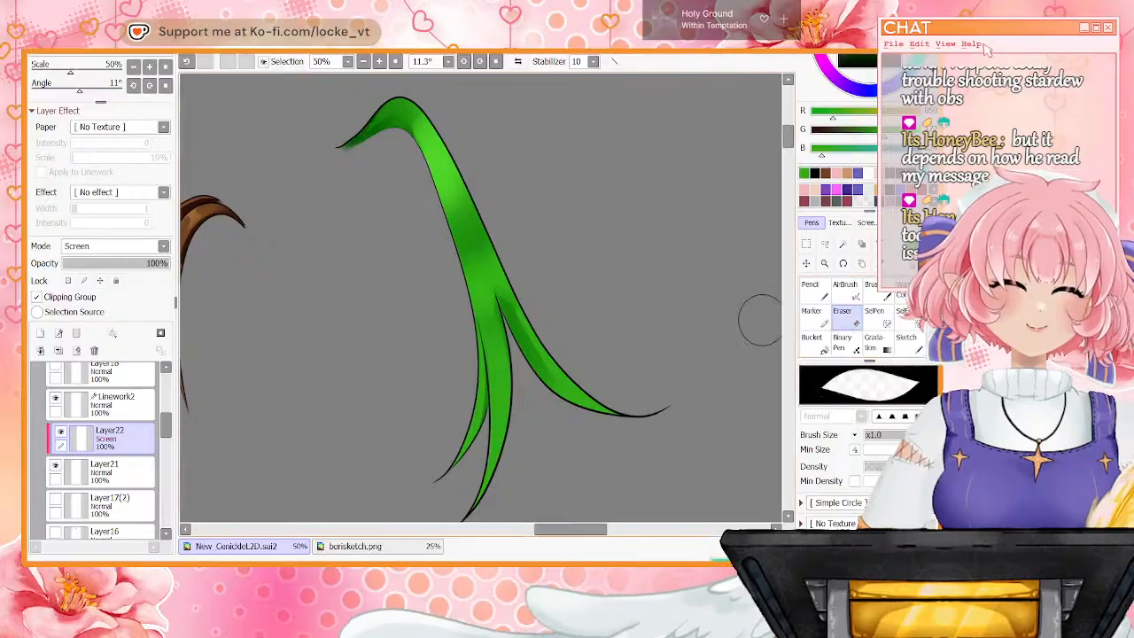
left_click_drag(491, 257, 484, 269)
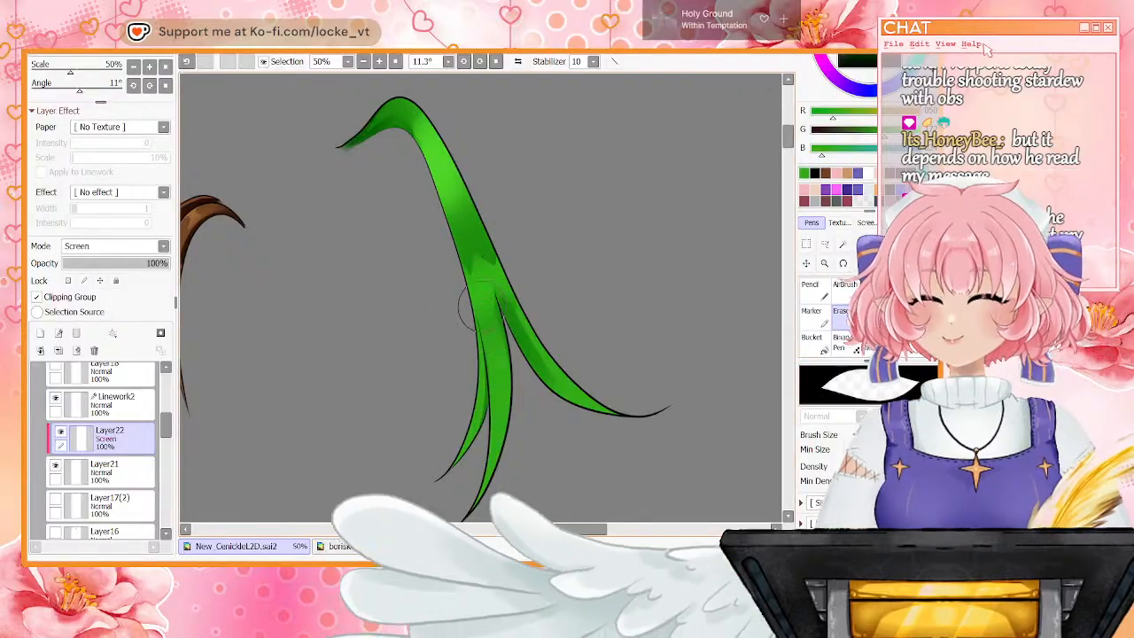
left_click_drag(474, 323, 477, 362)
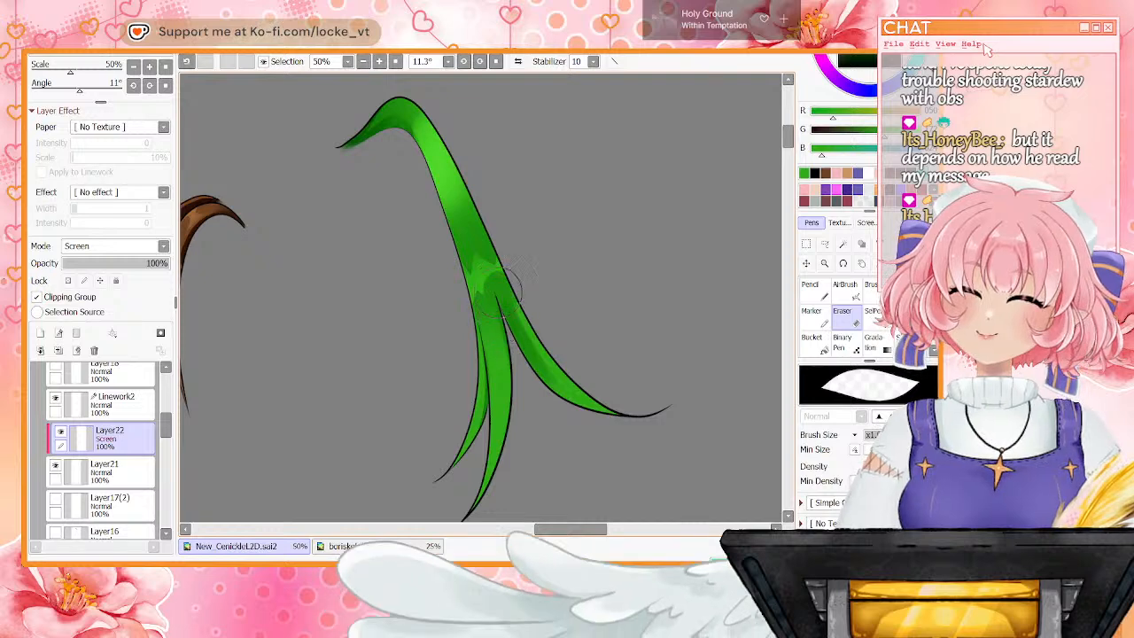
left_click(186, 61)
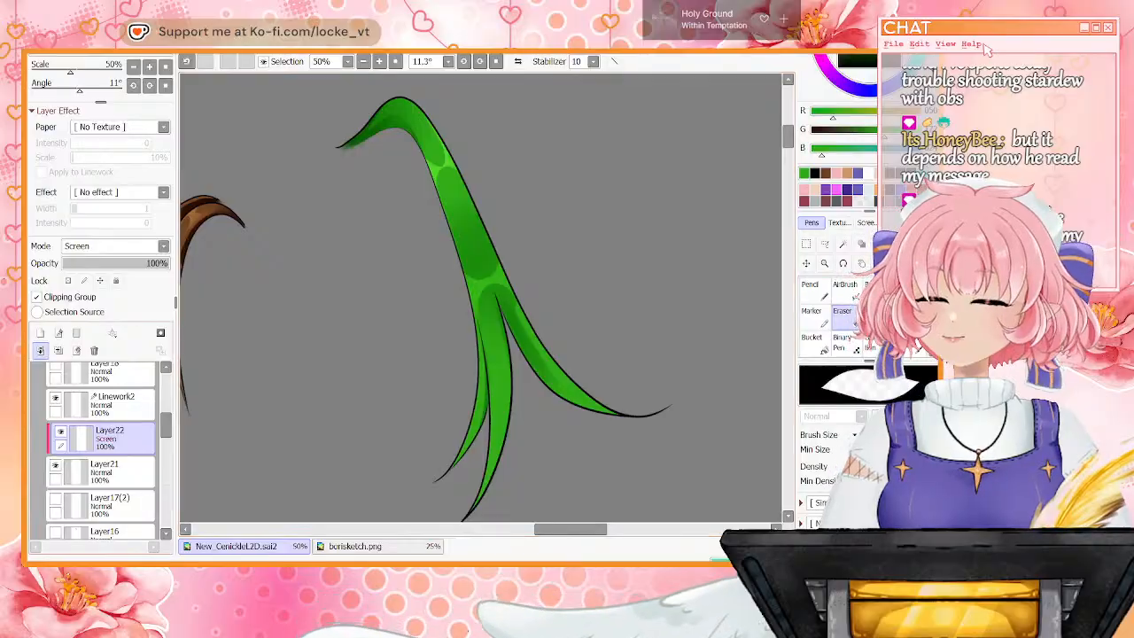
Add highlights to the middle and strand edges, erase the middle ones into rounded shapes and soften them with the watercolour brush
key("n")
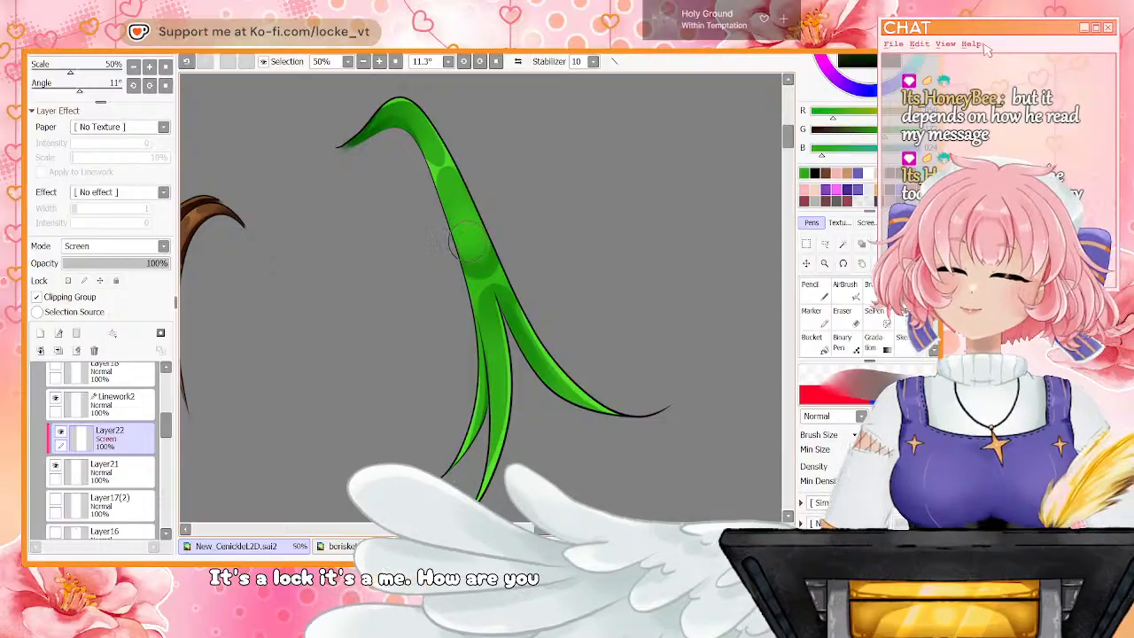
key("e")
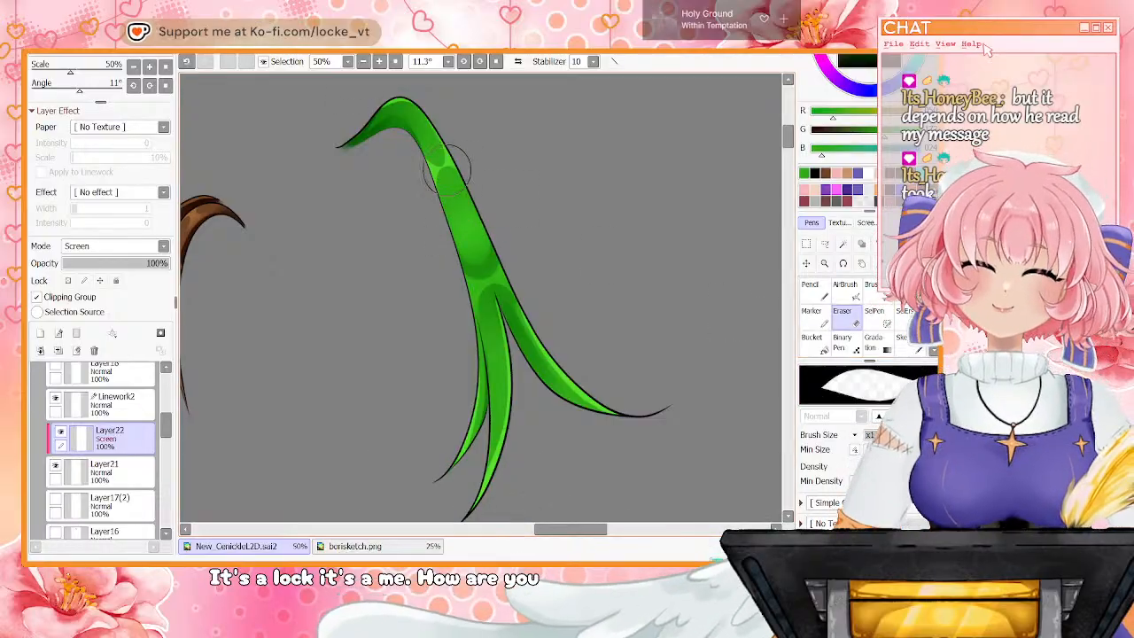
left_click_drag(448, 182, 459, 209)
left_click_drag(469, 271, 479, 252)
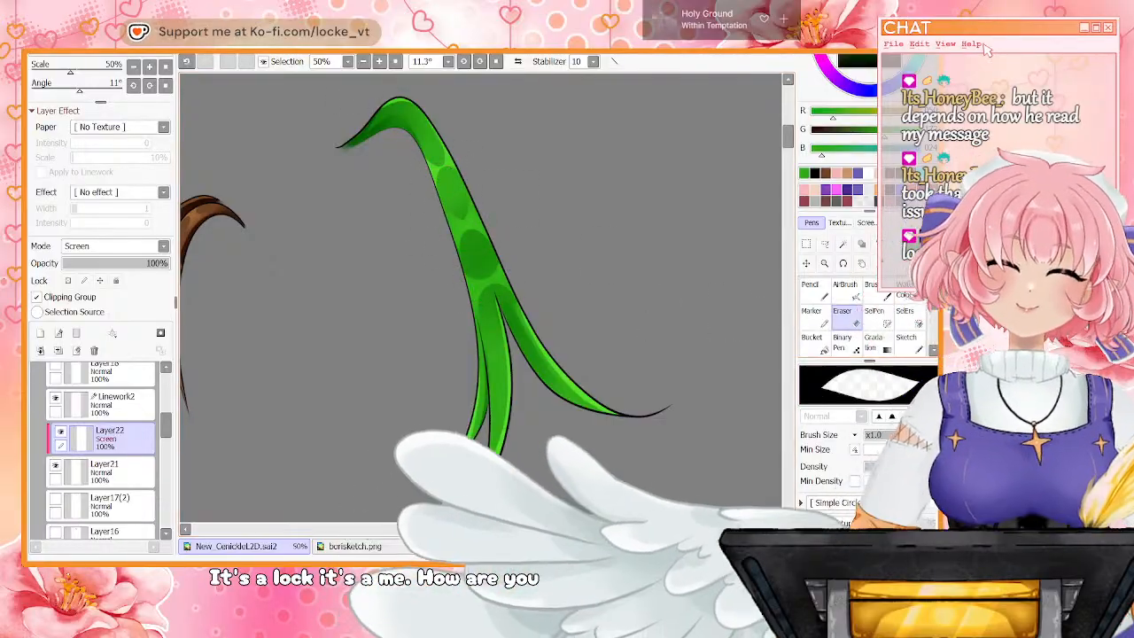
left_click(909, 292)
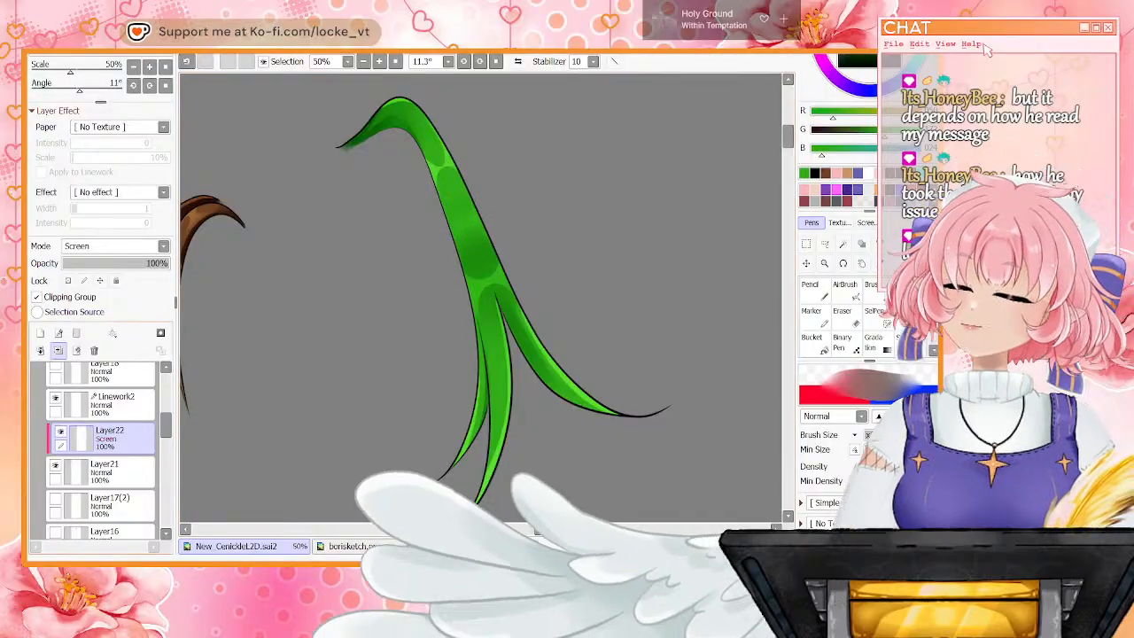
Merge the highlight layer and Linework2 down into Layer21
left_click(58, 350)
left_click(112, 405)
left_click(58, 351)
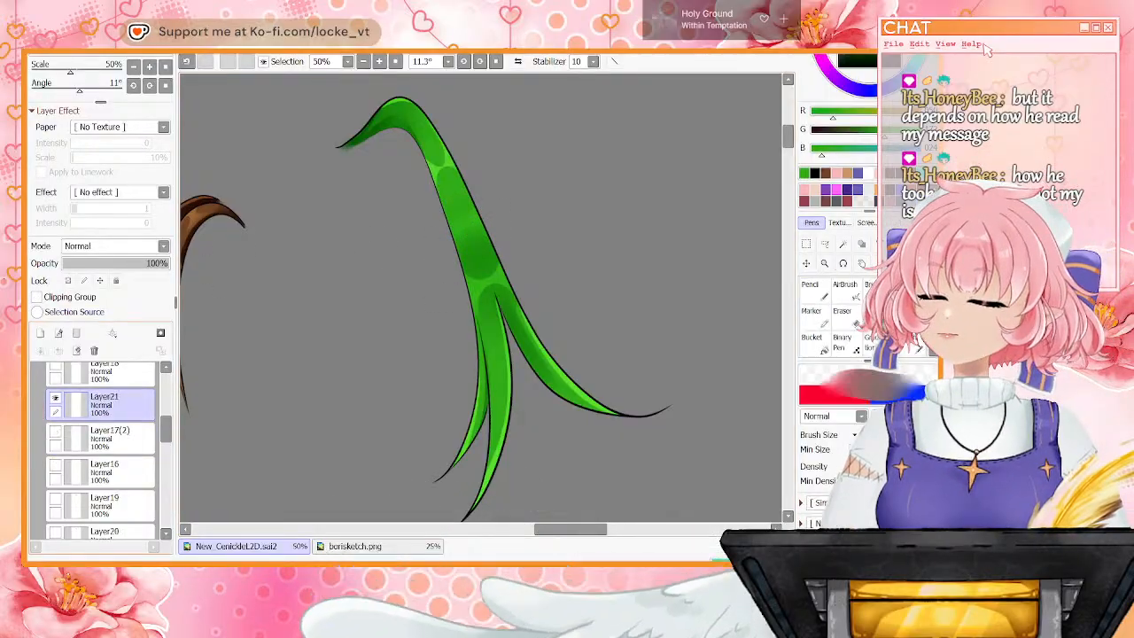
Show Layer17(2), Layer16, Layer19, Layer20, Layer18, Layer17 and Layer15 in the Hair Front group again
left_click(55, 431)
left_click(55, 465)
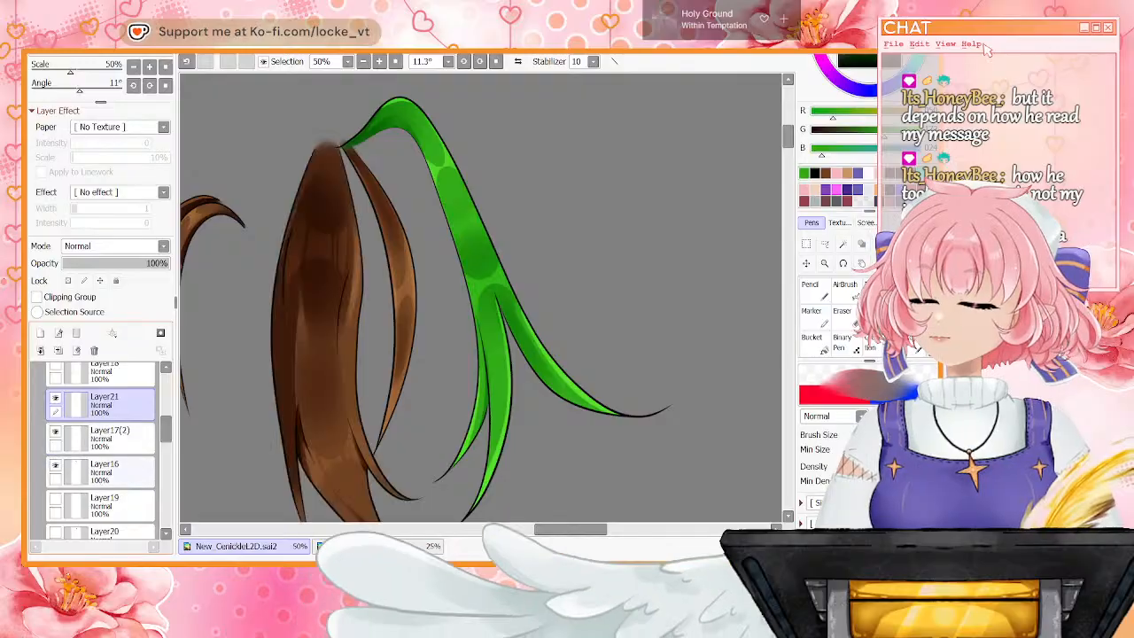
left_click(55, 499)
left_click(54, 532)
scroll(111, 470, "down", 3)
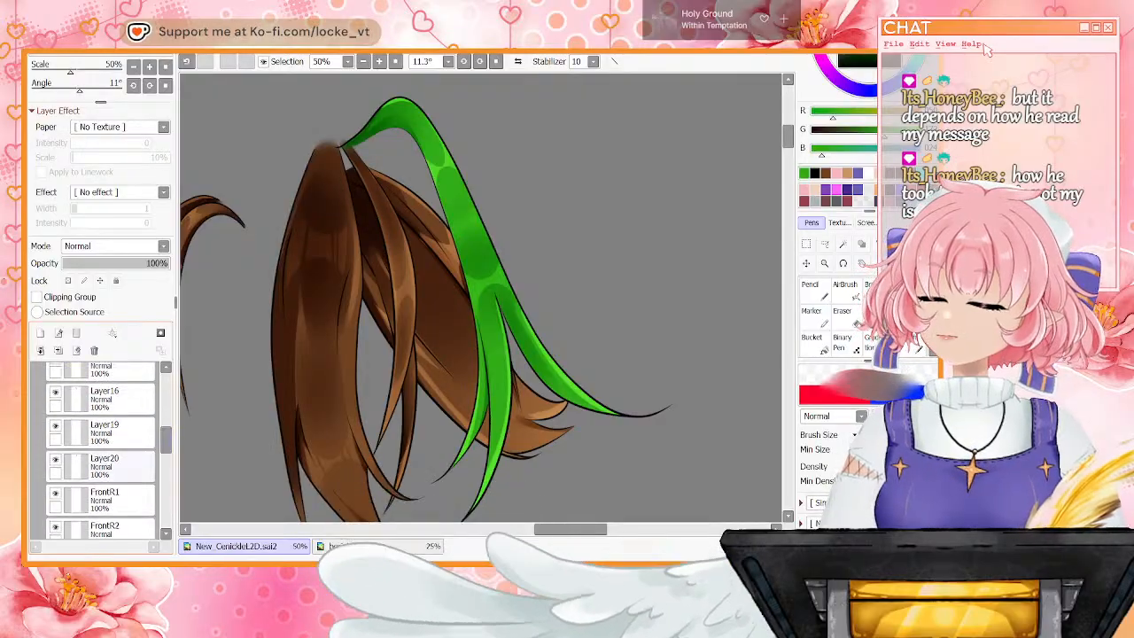
scroll(111, 470, "up", 5)
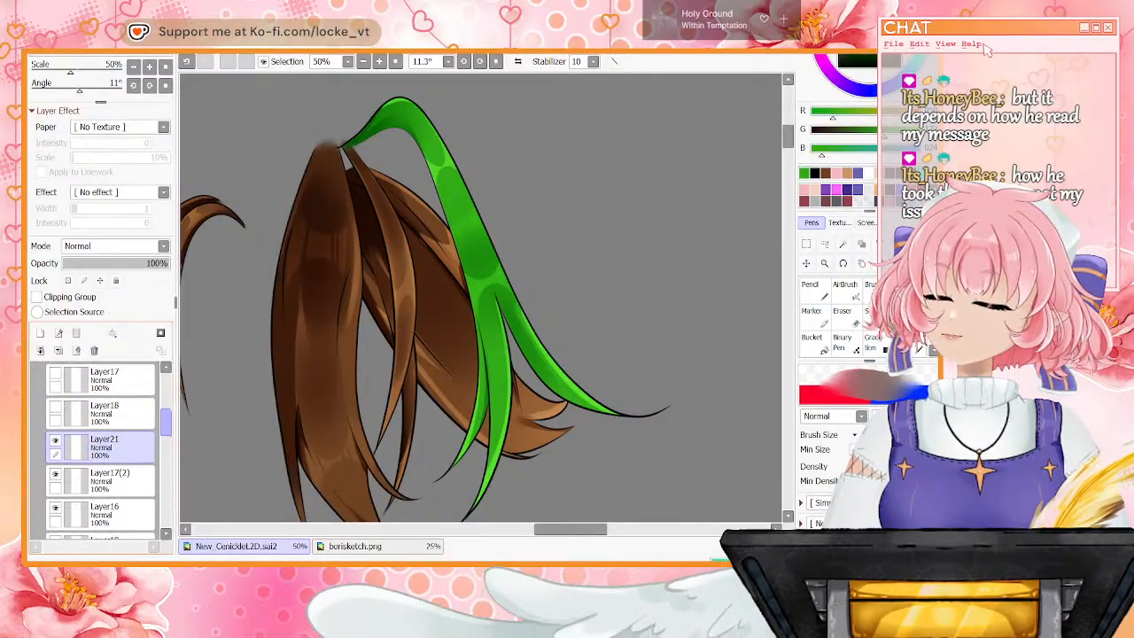
left_click(55, 430)
left_click(55, 398)
left_click_drag(166, 420, 166, 415)
left_click(55, 399)
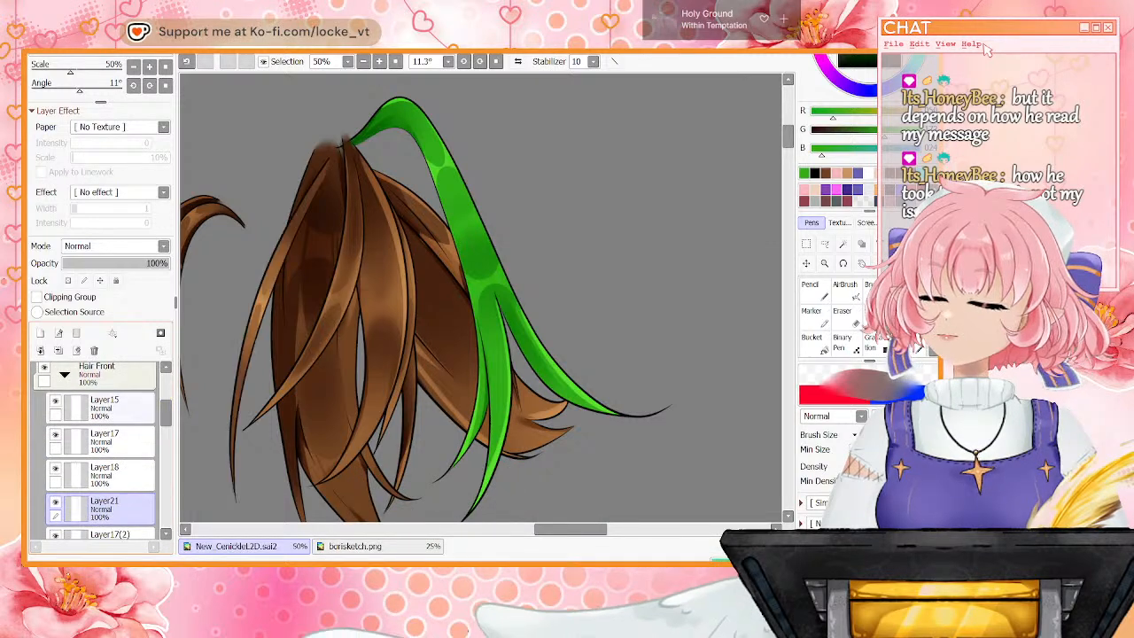
Show the FrontBack layer again and reset the canvas rotation to 0°
scroll(97, 443, "down", 10)
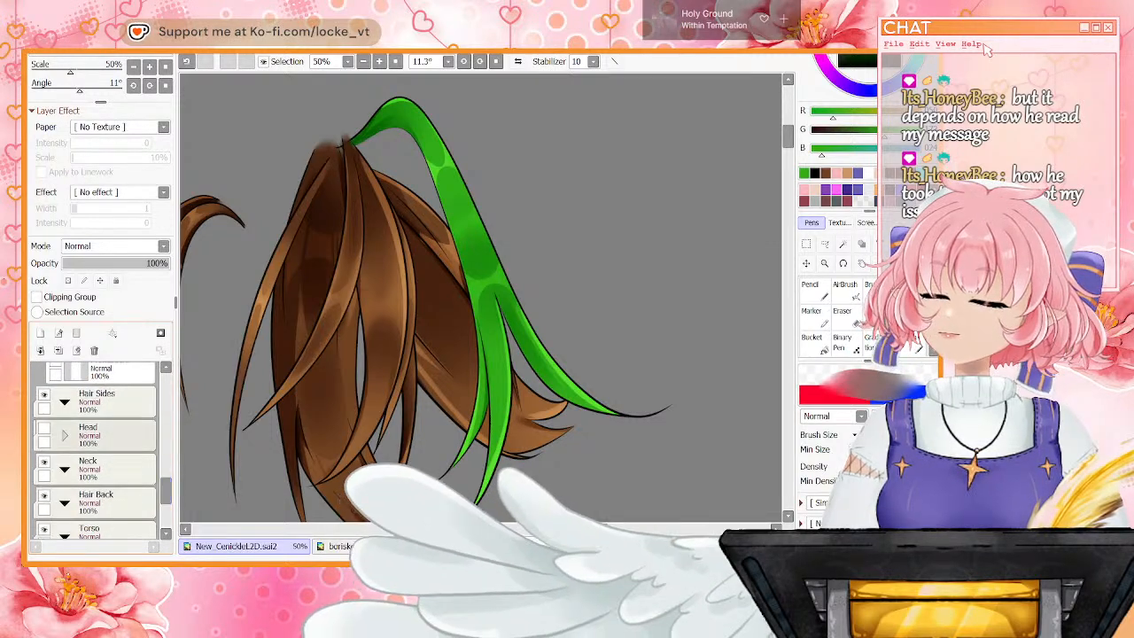
left_click_drag(166, 490, 166, 480)
left_click(55, 418)
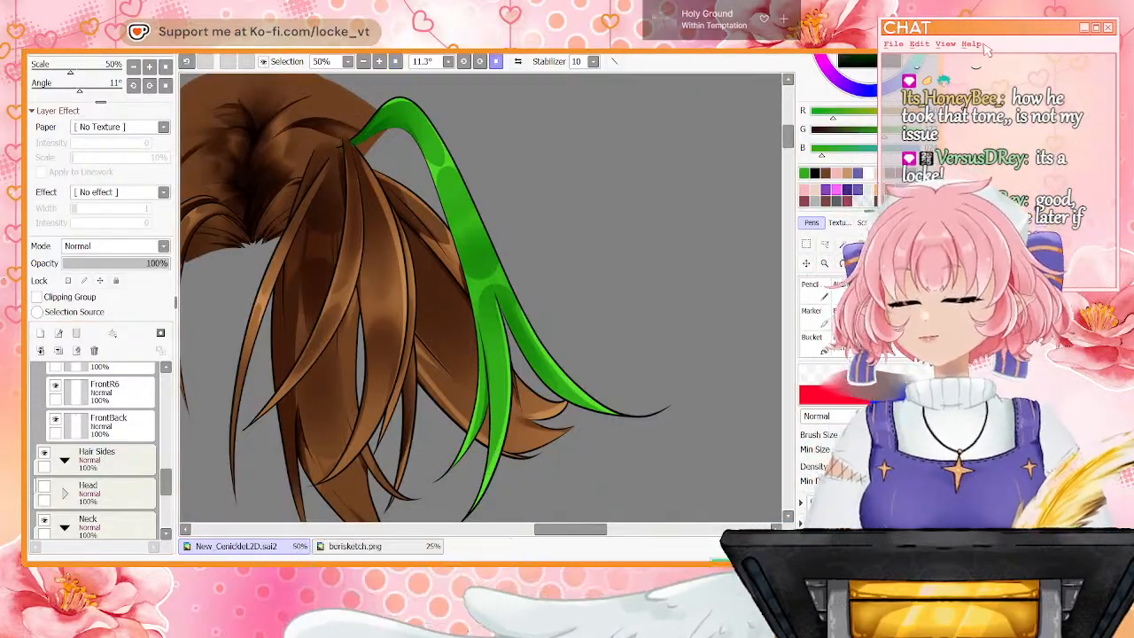
key("minus")
key("Home")
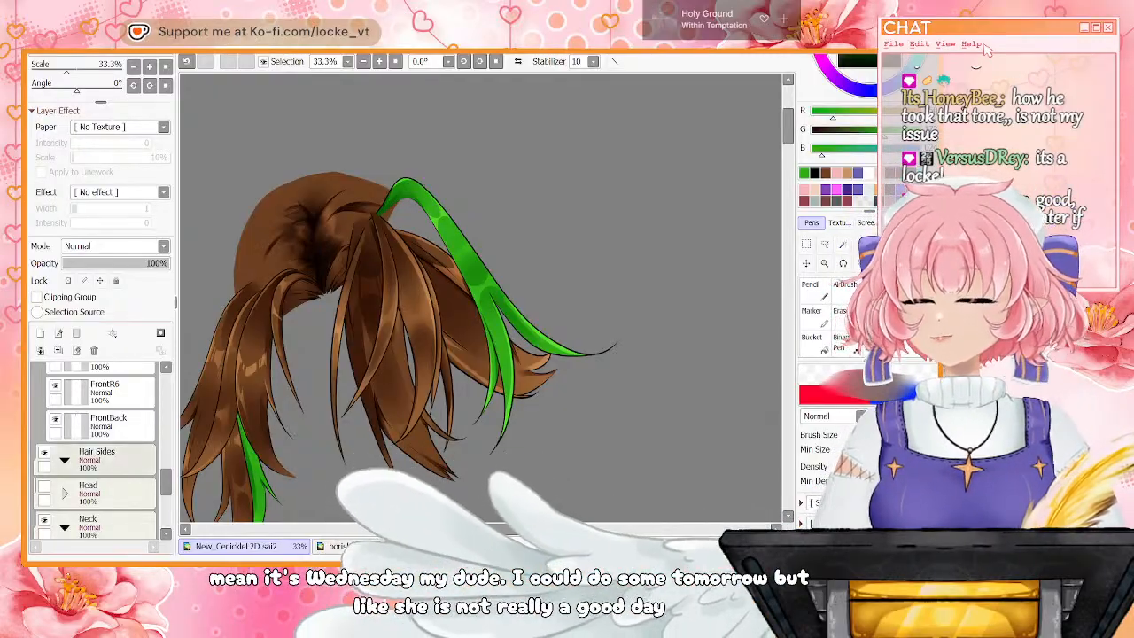
Show the sketch layer Layer6 again over the whole hairstyle
left_click_drag(166, 482, 165, 421)
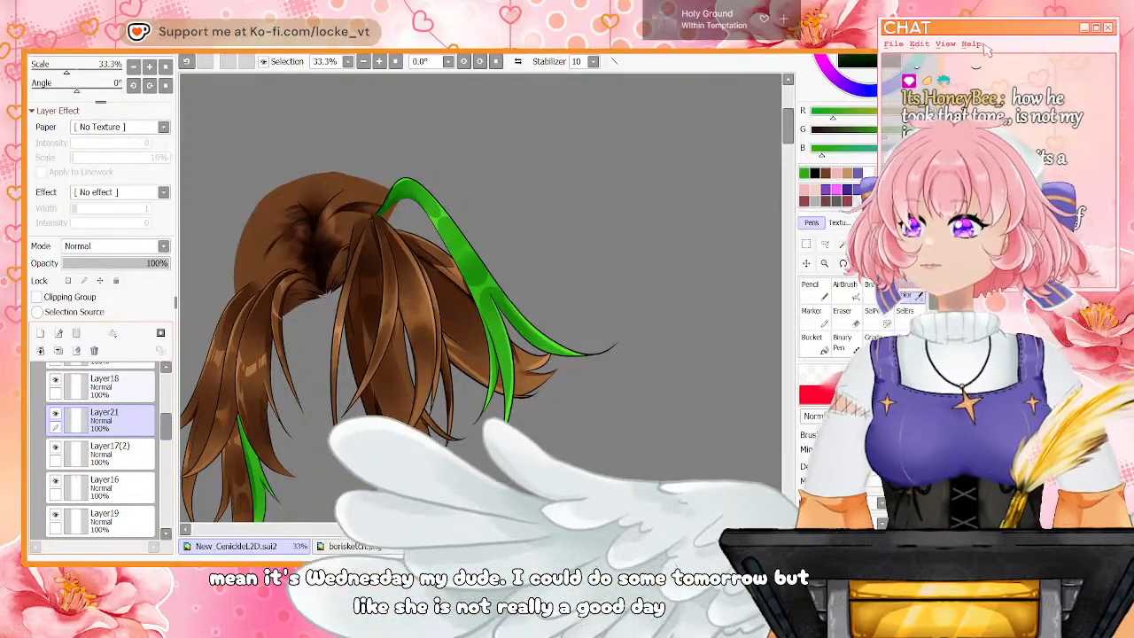
left_click(363, 61)
left_click(364, 61)
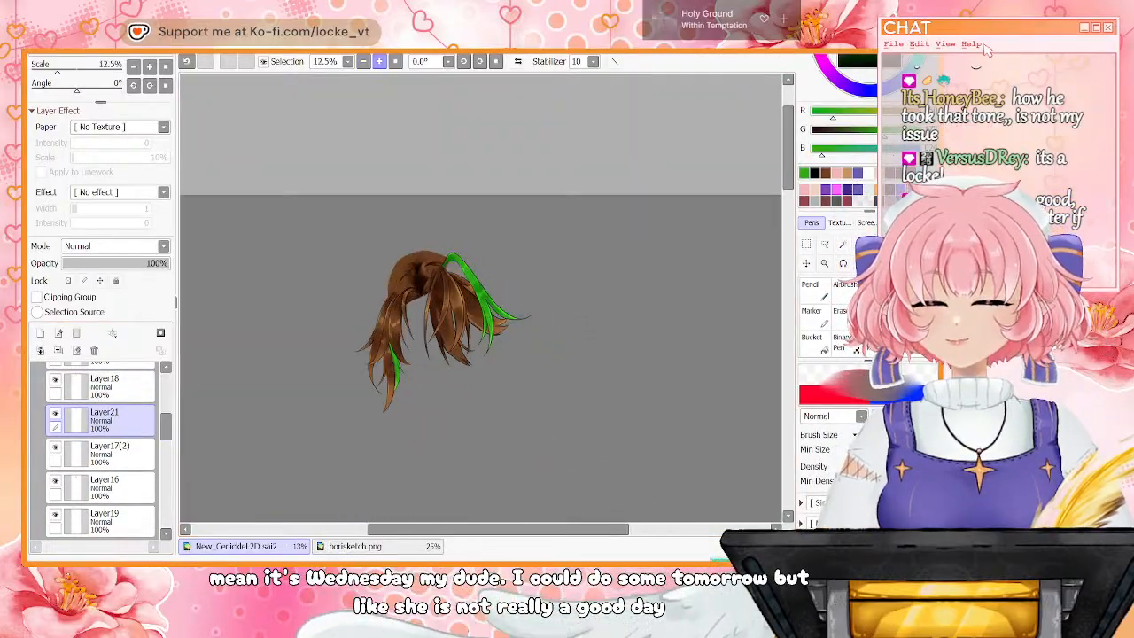
scroll(617, 185, "down", 2)
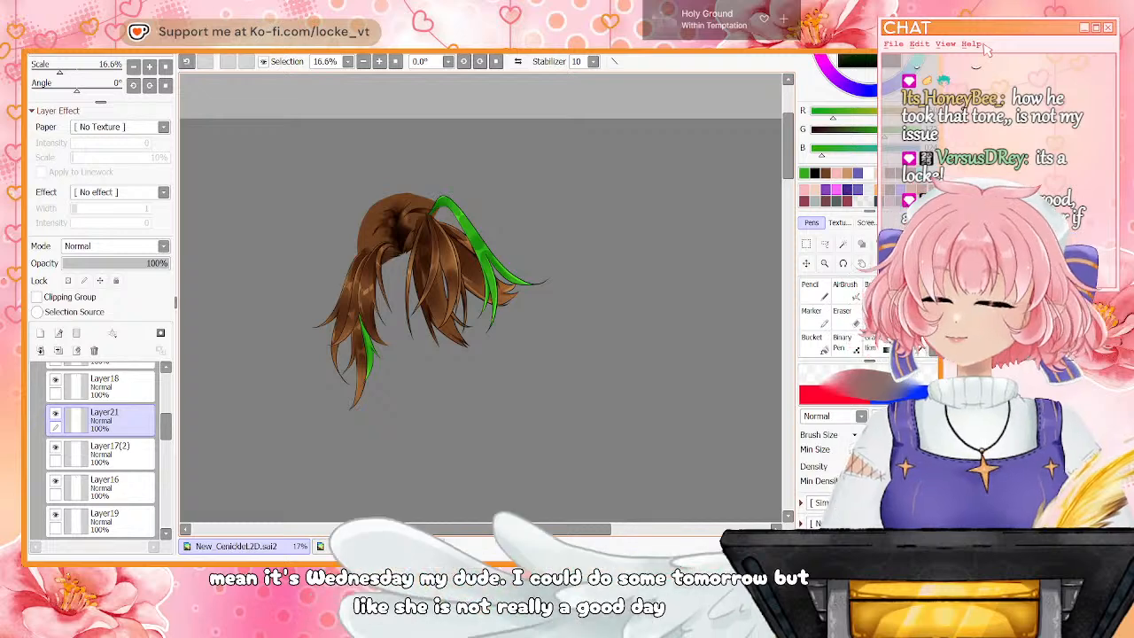
left_click_drag(166, 425, 166, 387)
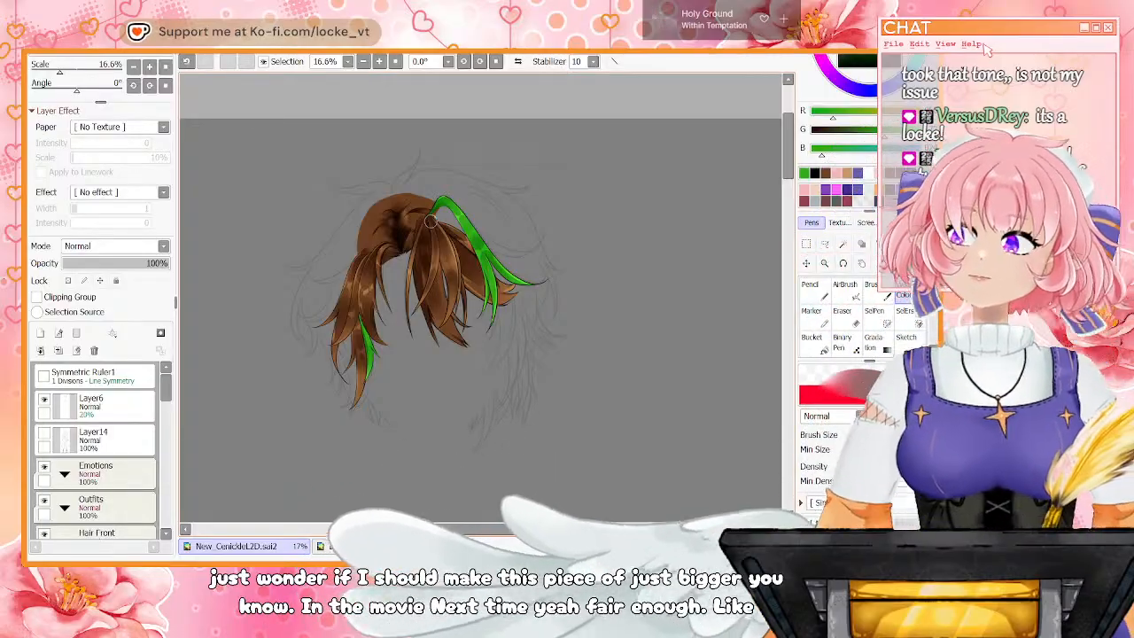
Show the Head group again beneath the hair and toggle Layer20 to check which front lock it holds
left_click_drag(165, 387, 166, 493)
left_click(45, 414)
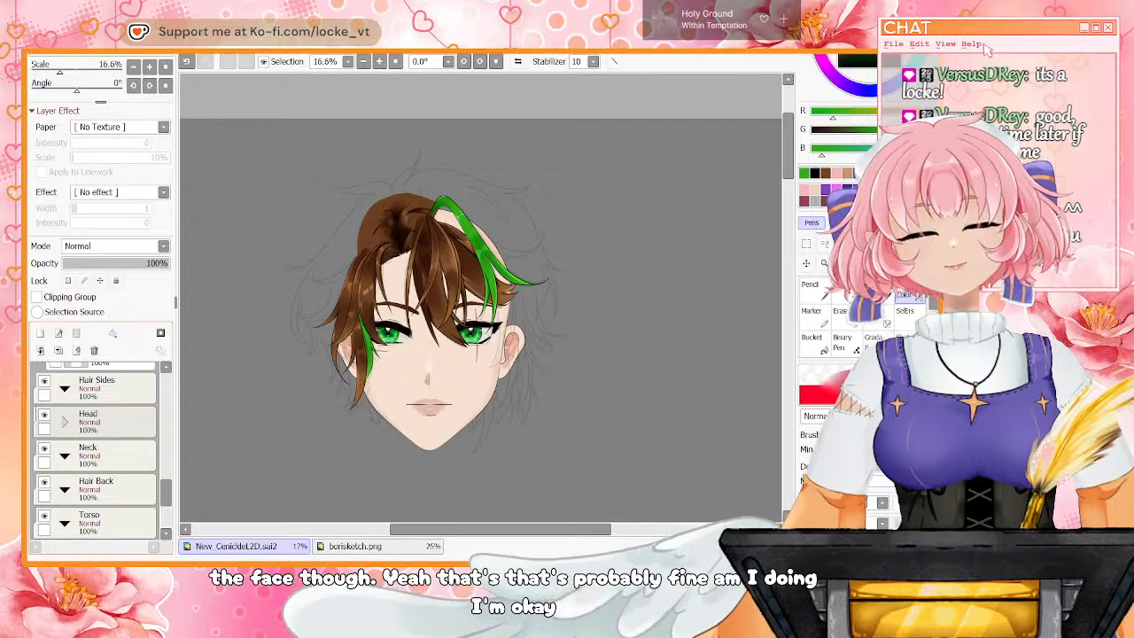
mouse_move(166, 492)
left_mouse_down()
mouse_move(166, 423)
mouse_move(166, 464)
left_mouse_up()
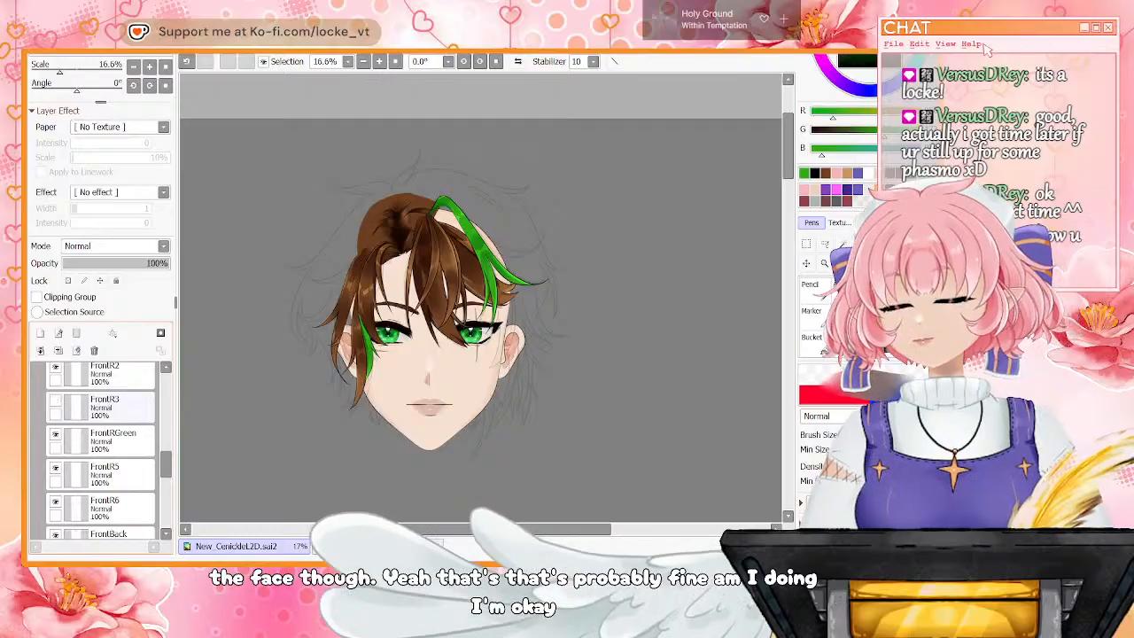
left_click_drag(166, 464, 166, 446)
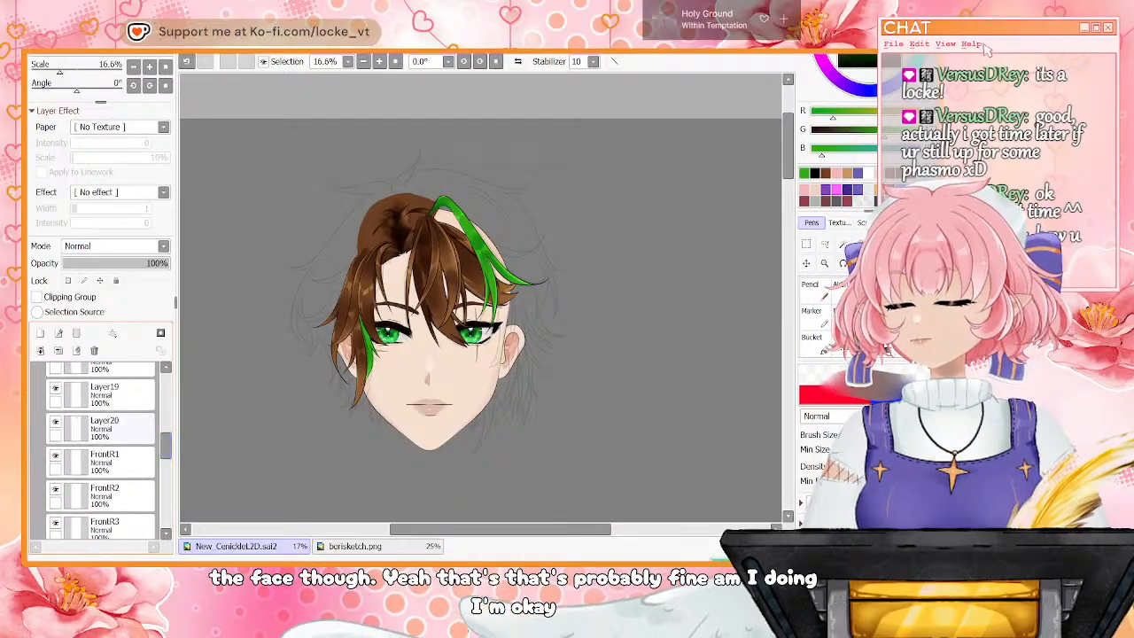
left_click(55, 422)
left_click(55, 422)
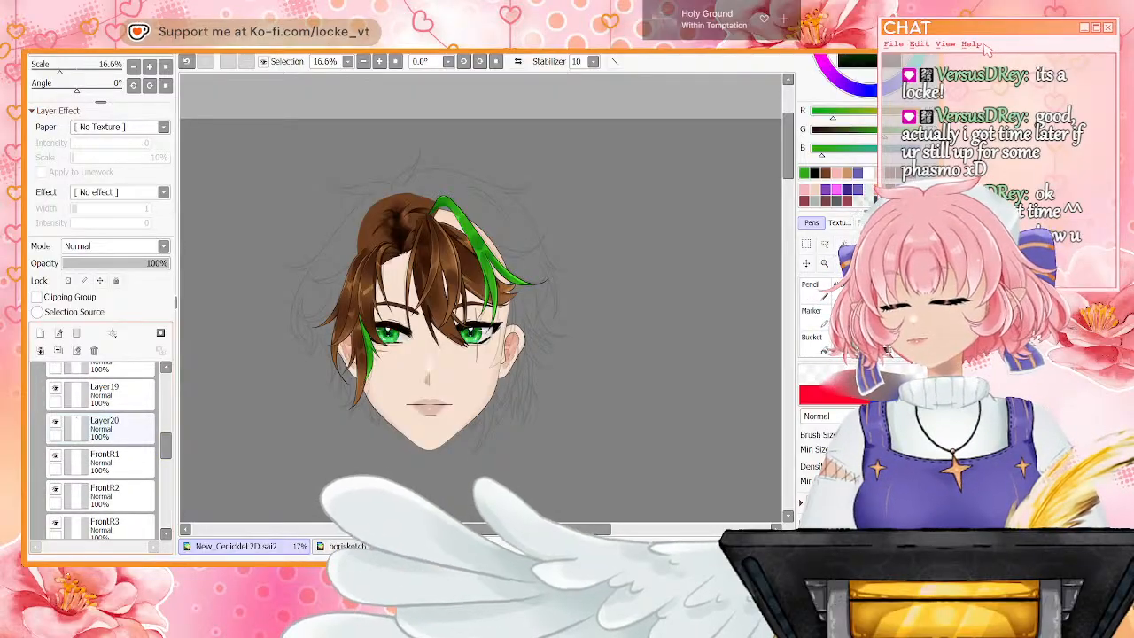
Add a paint layer and a linework layer above Layer20 and set the pen colour to black
left_click(108, 429)
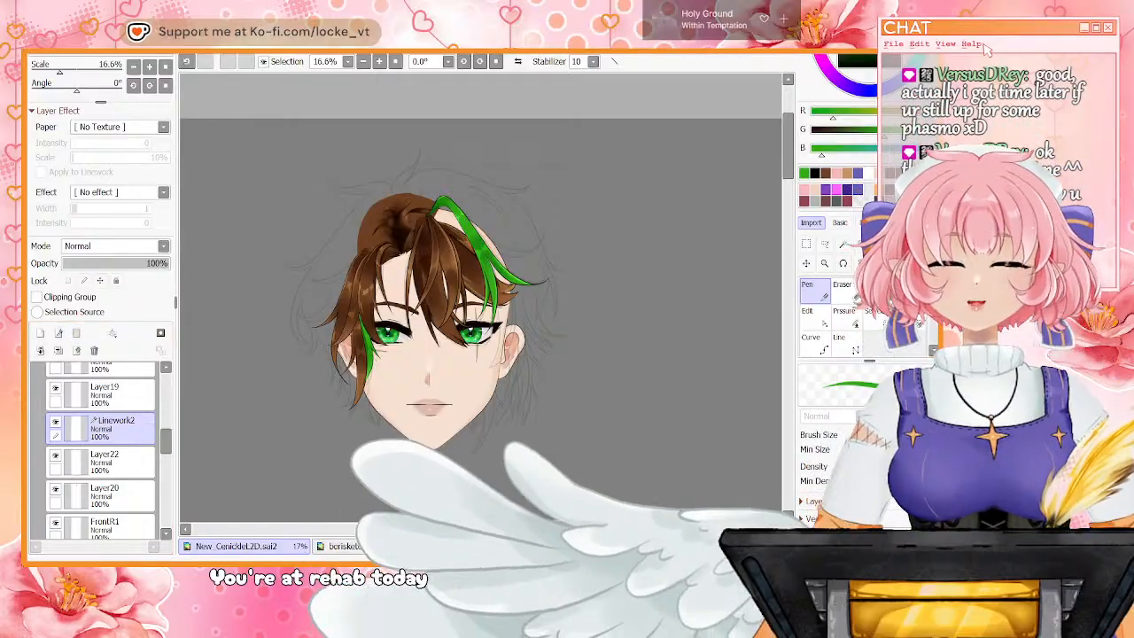
left_click(815, 172)
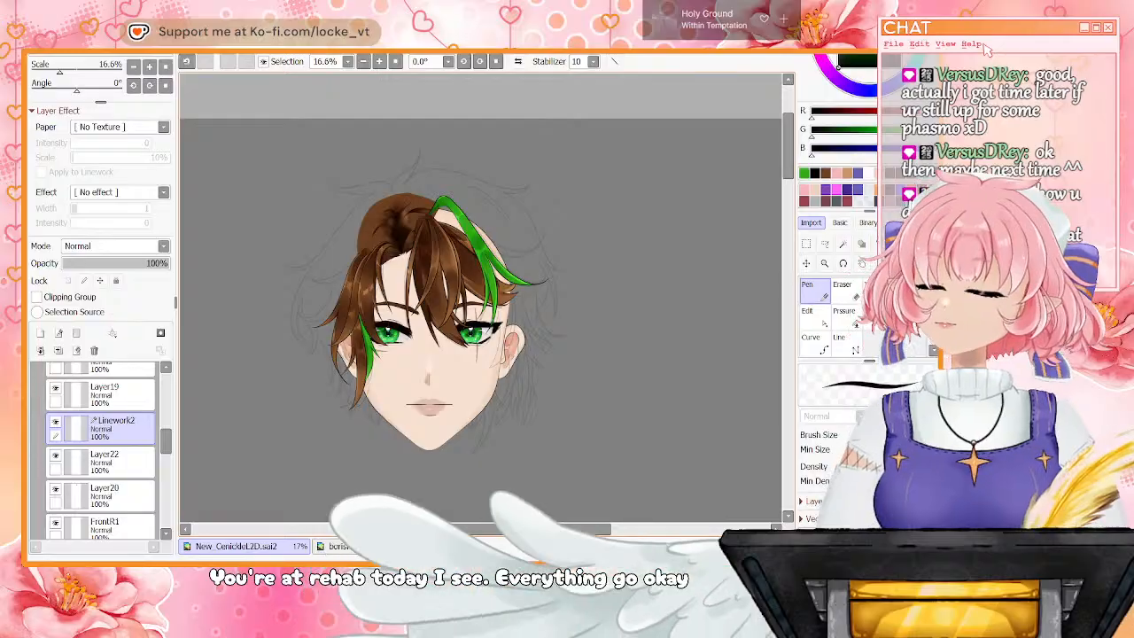
scroll(482, 298, "up", 2)
left_click_drag(483, 266, 486, 364)
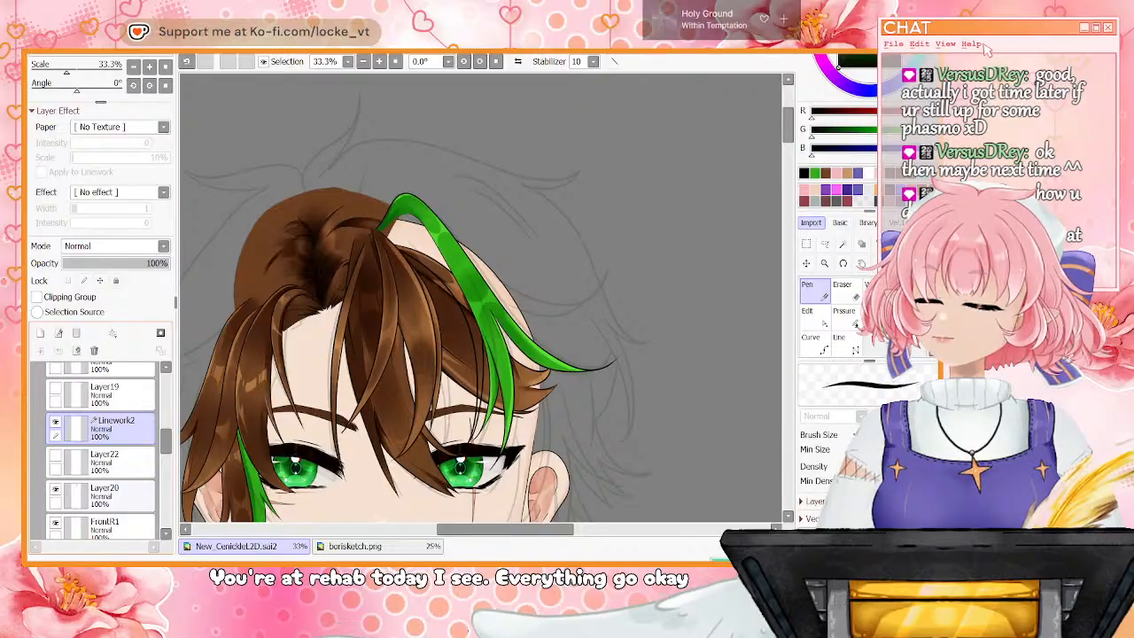
Hide the finished lock layers around the new linework, including Layer21, Layer17(2), Layer16, Layer19, Layer20 and FrontR1
scroll(102, 421, "up", 2)
left_click(56, 405)
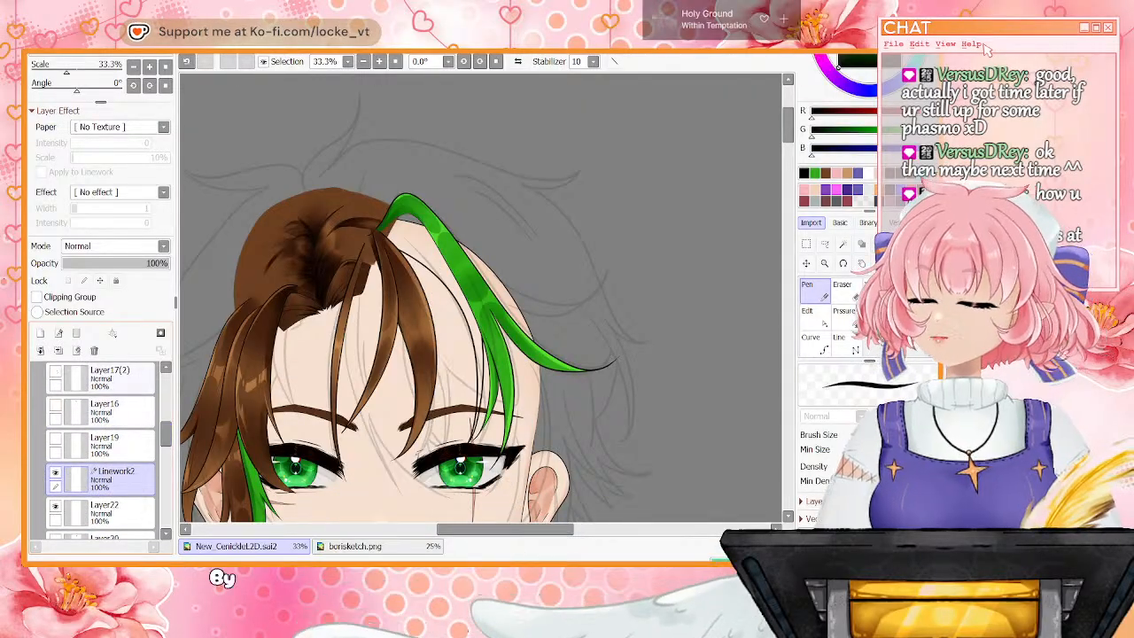
scroll(102, 443, "up", 2)
left_click(55, 386)
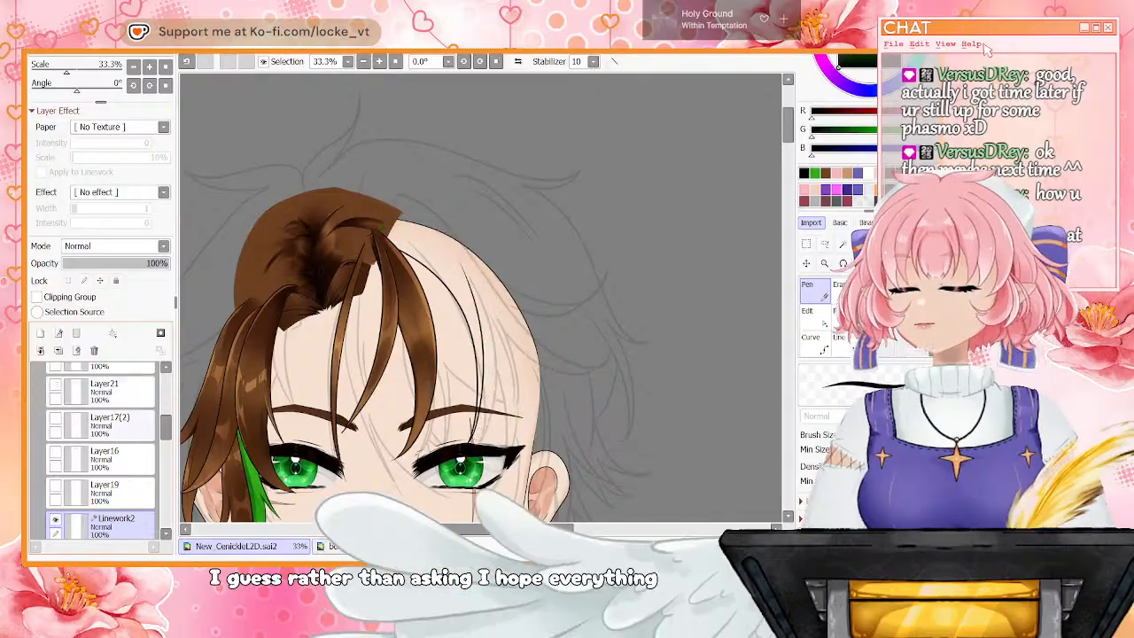
scroll(102, 443, "up", 2)
left_click_drag(166, 419, 166, 444)
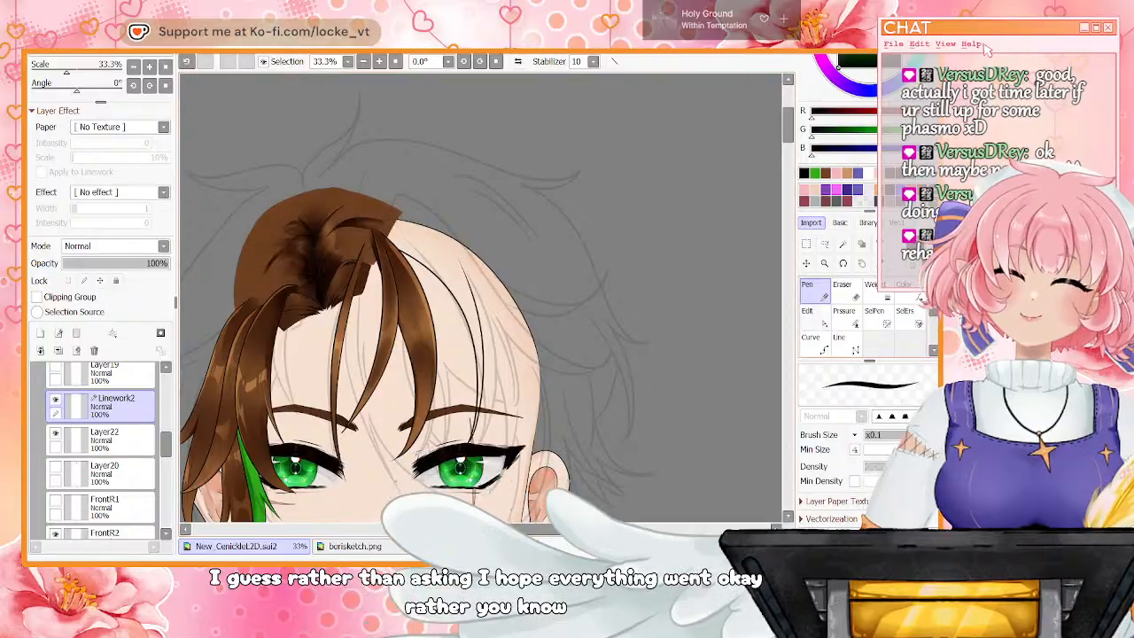
Outline a long curved front lock with three pointed tips over the sketch and adjust its curves by moving control points
key("ctrl")
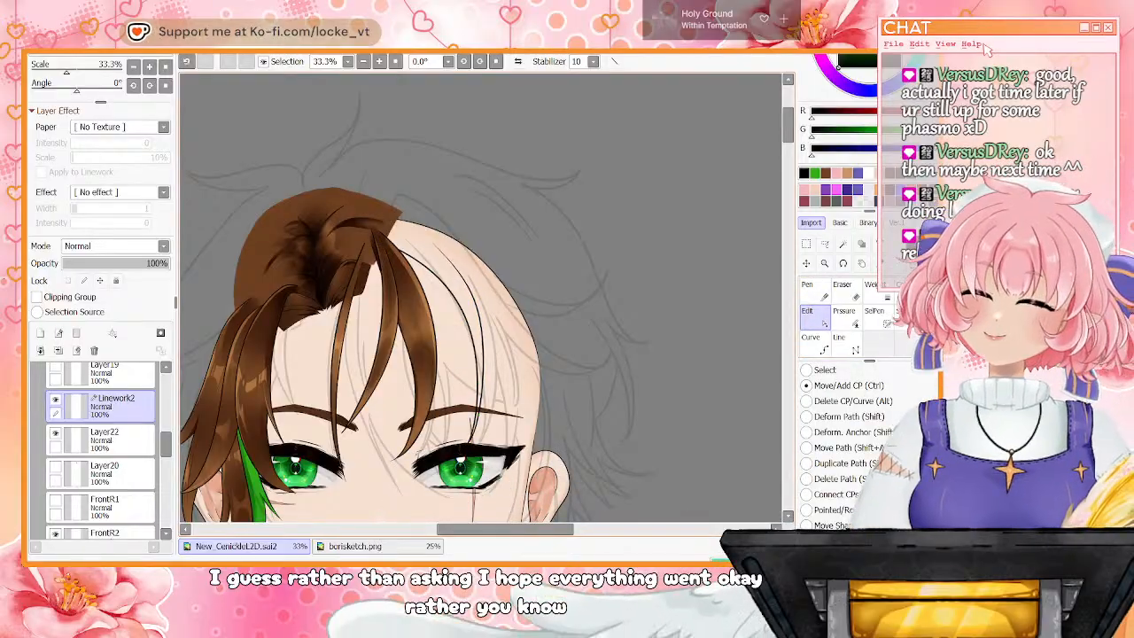
key("n")
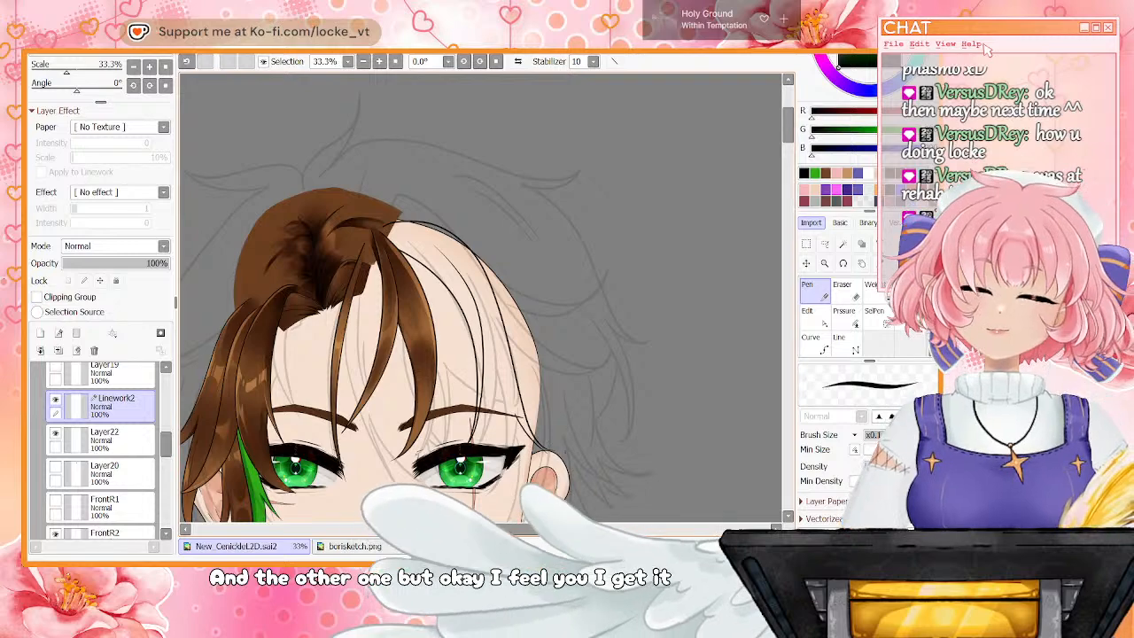
key("ctrl")
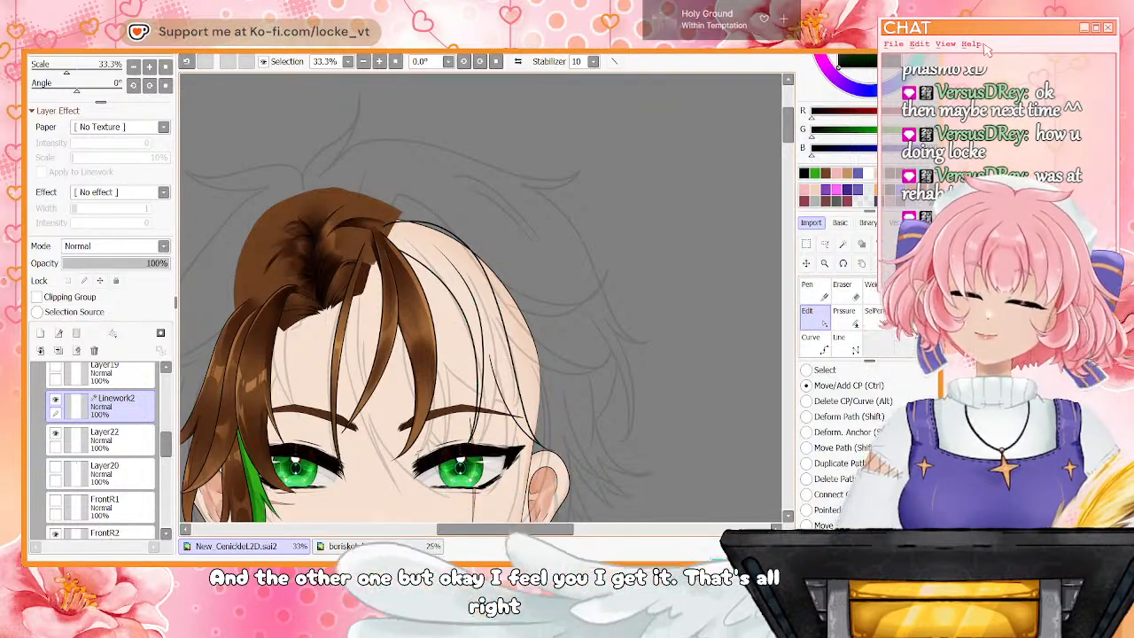
key("n")
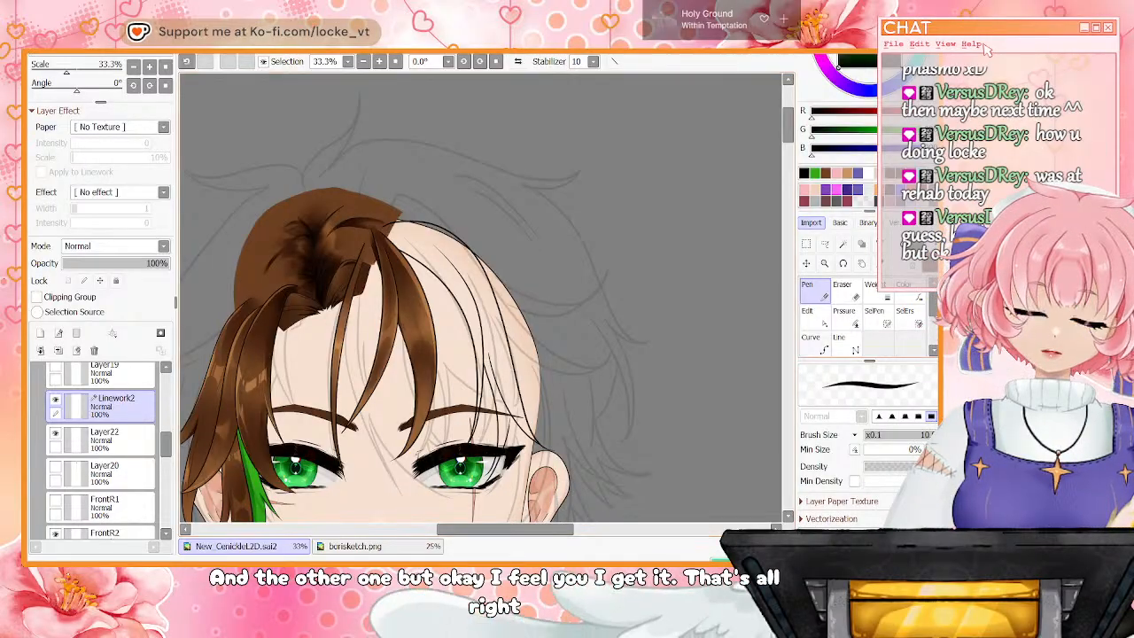
key("ctrl")
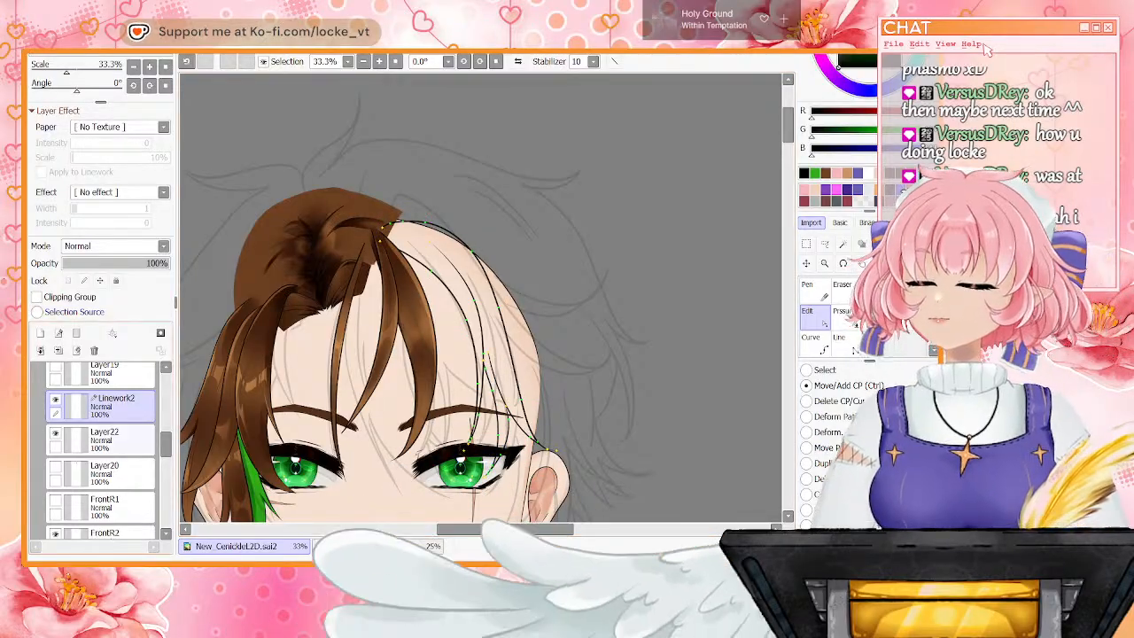
Select Layer22 for colouring and hide Layer15, Layer17, Layer18, FrontBack, the Head group and the sketch layer Layer6
left_click(115, 438)
left_click(903, 295)
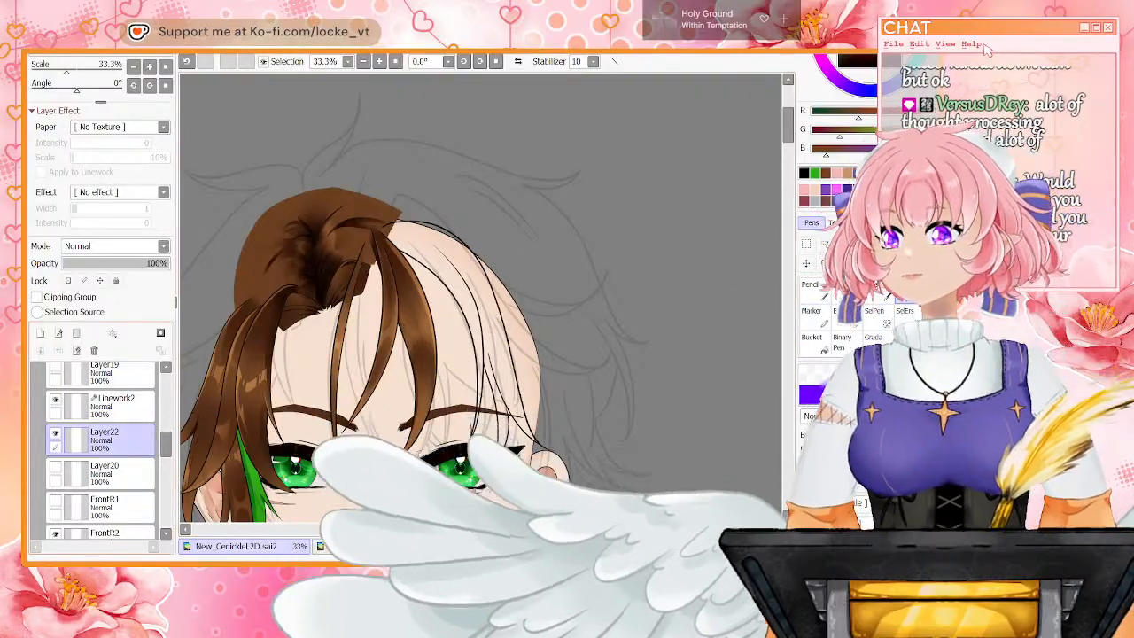
scroll(102, 447, "up", 5)
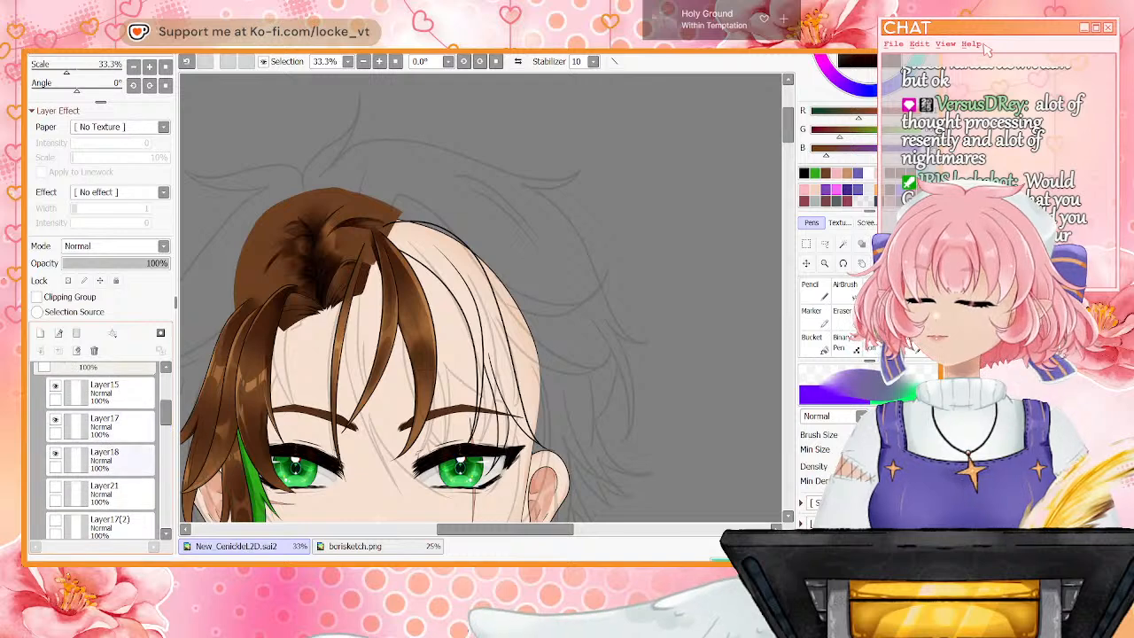
left_click(55, 454)
left_click(55, 420)
scroll(102, 452, "down", 10)
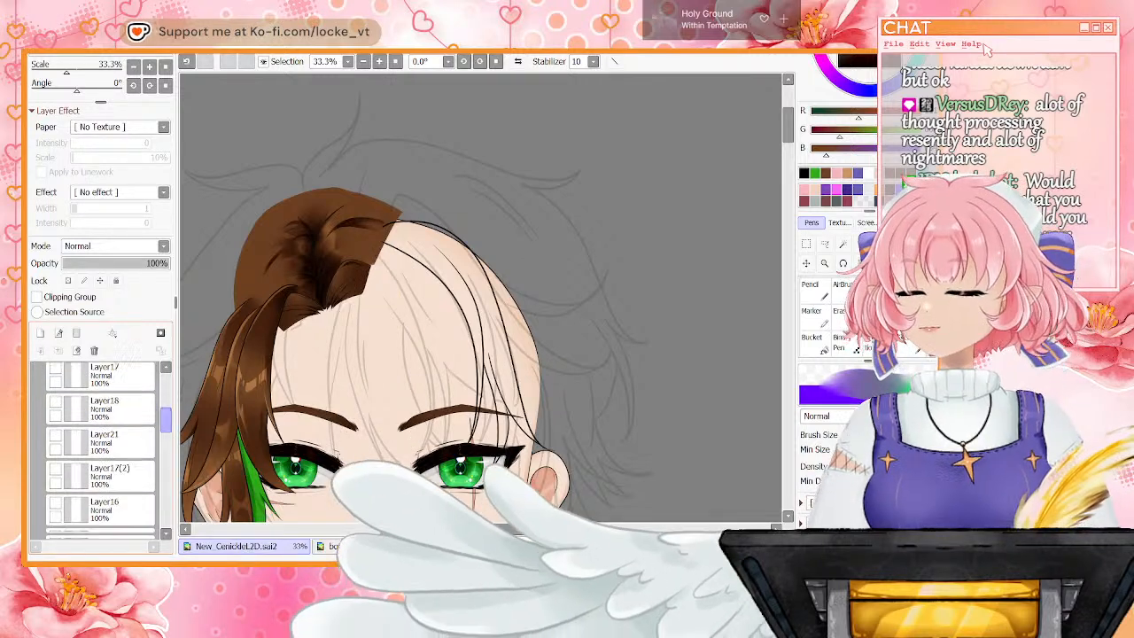
left_click(55, 433)
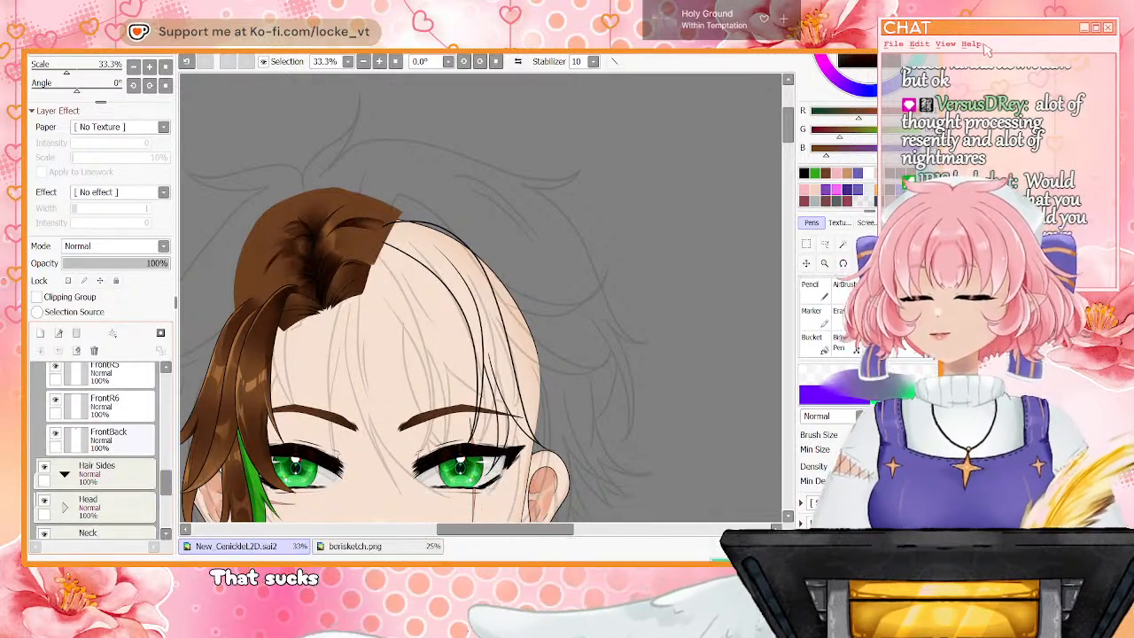
left_click(44, 500)
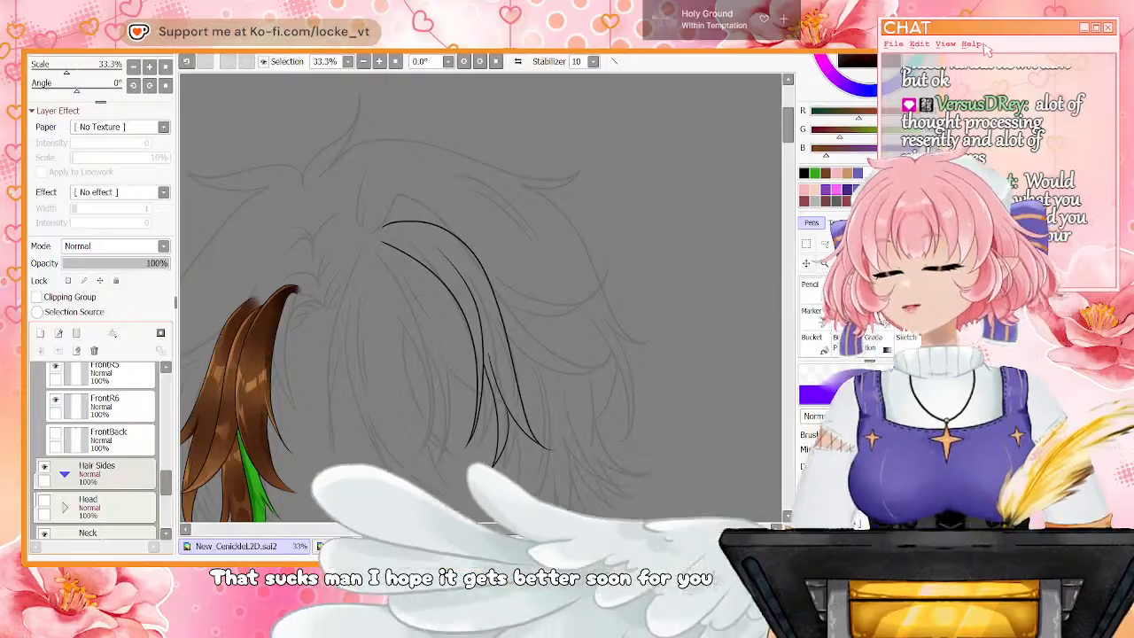
scroll(102, 452, "up", 10)
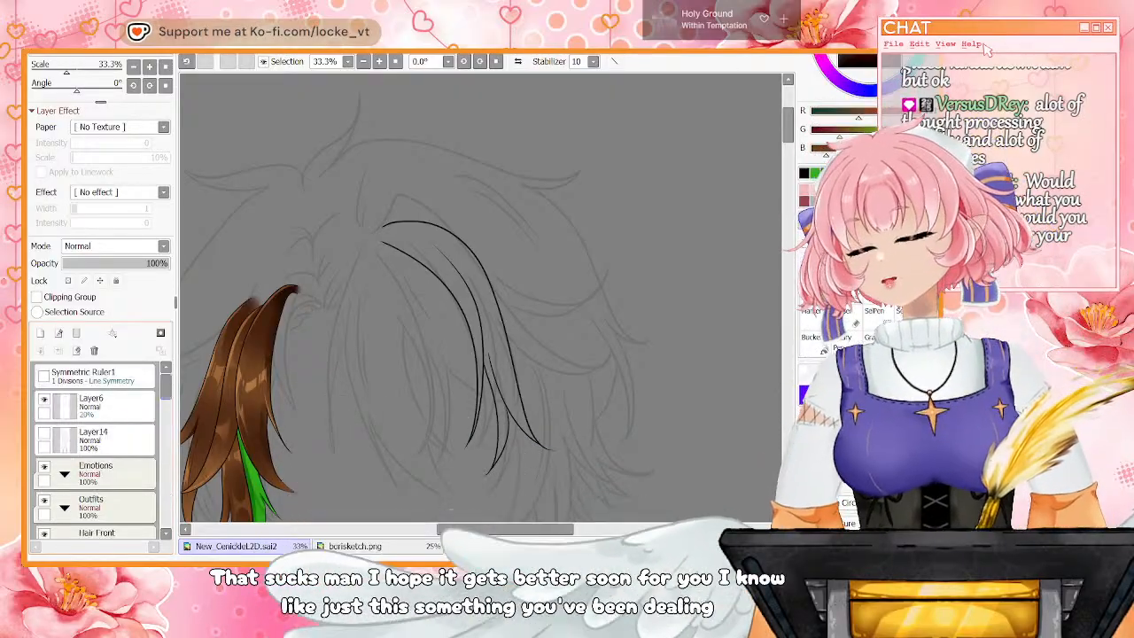
left_click(43, 407)
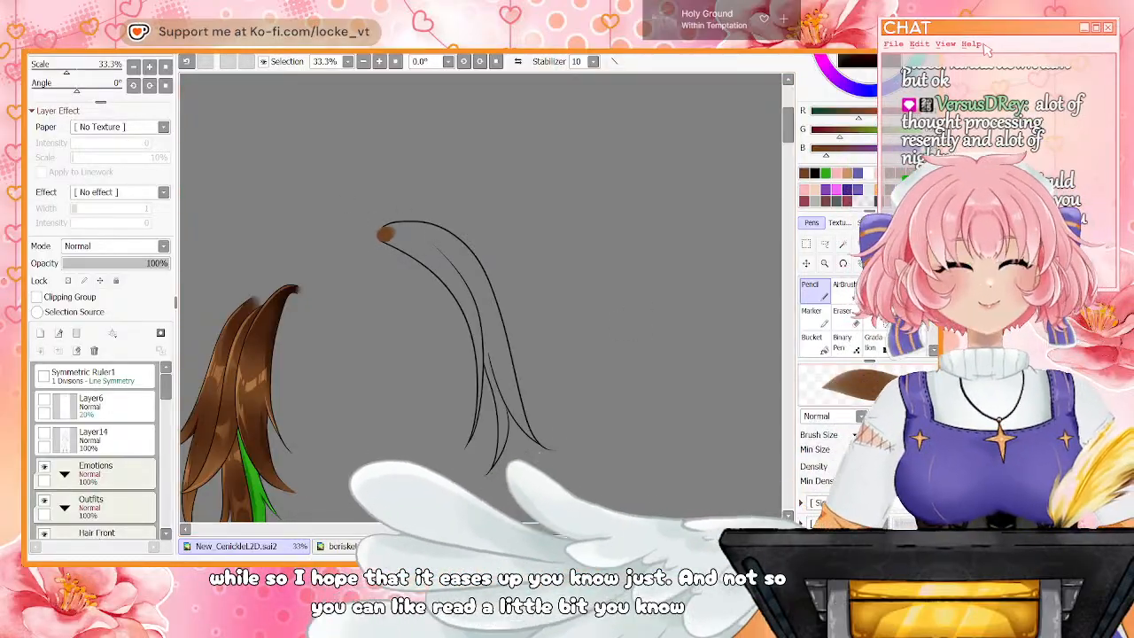
Fill the outlined lock with flat brown on Layer22 and soften the colour at its root
key("b")
left_click(417, 257)
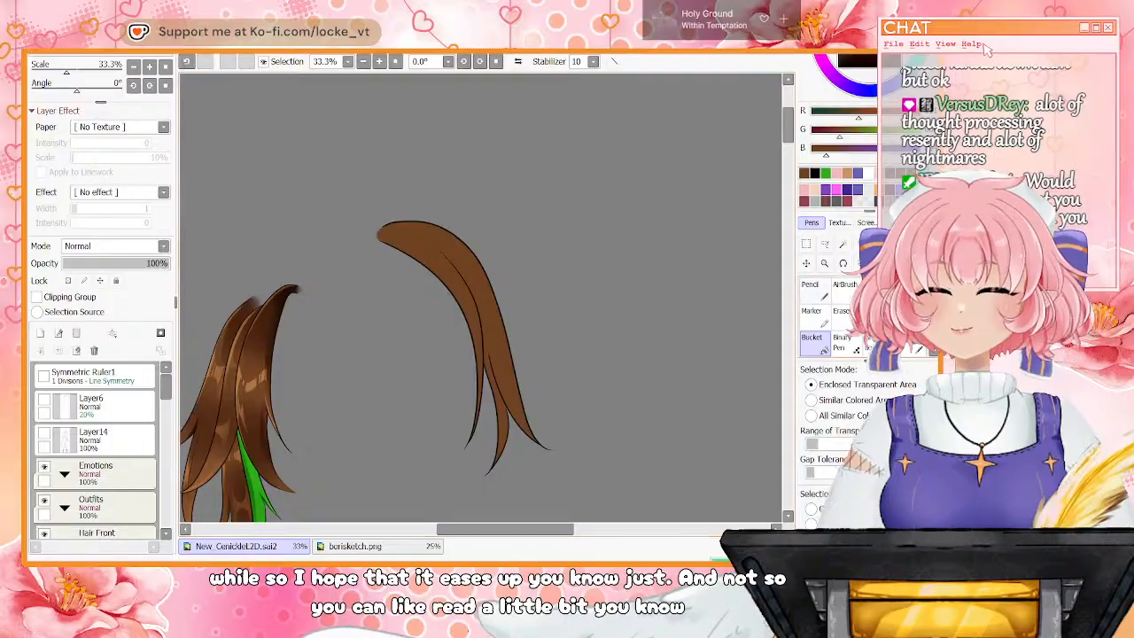
key("n")
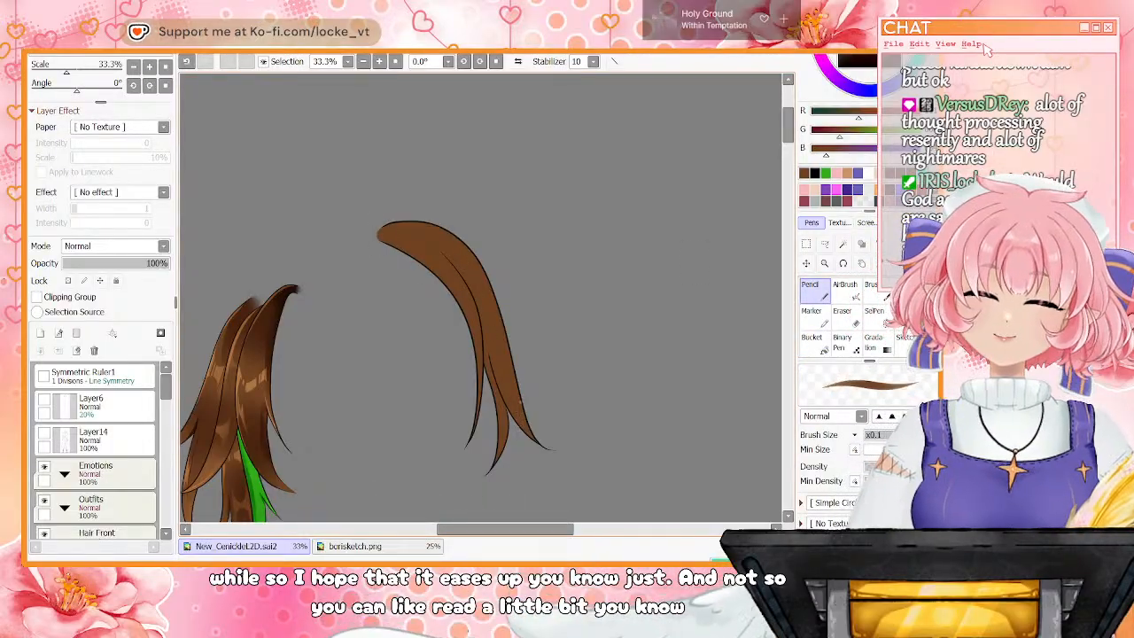
key("c")
left_click_drag(379, 237, 373, 233)
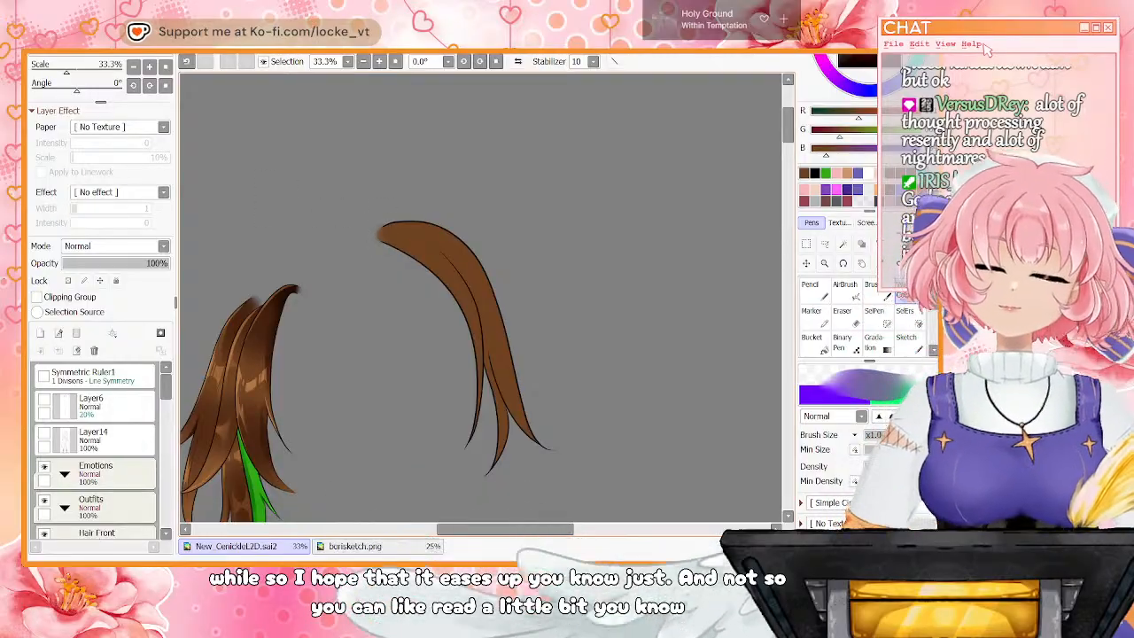
Add a clipped Multiply layer above Layer22 and paint blended shading at the lock's root, strand overlaps and tips
scroll(97, 448, "down", 5)
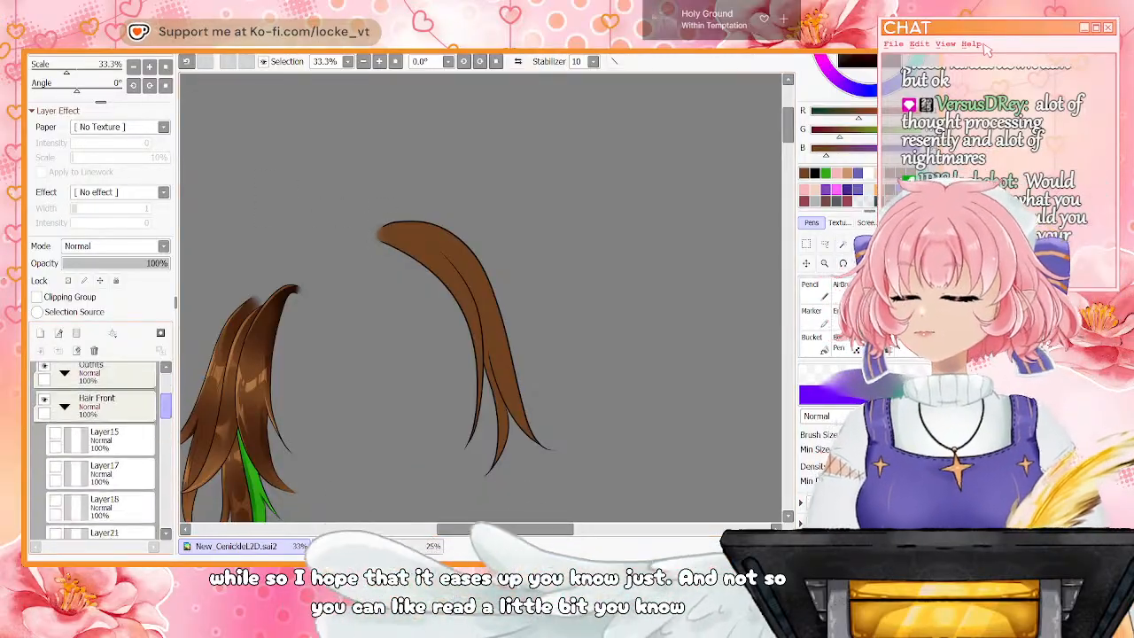
left_click(40, 333)
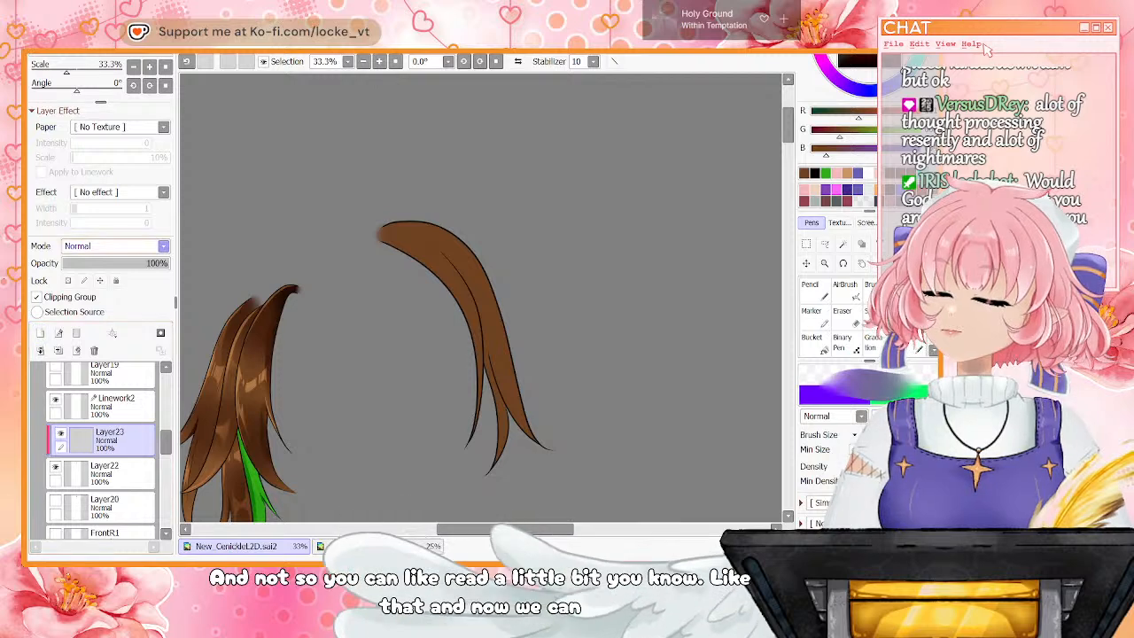
key("n")
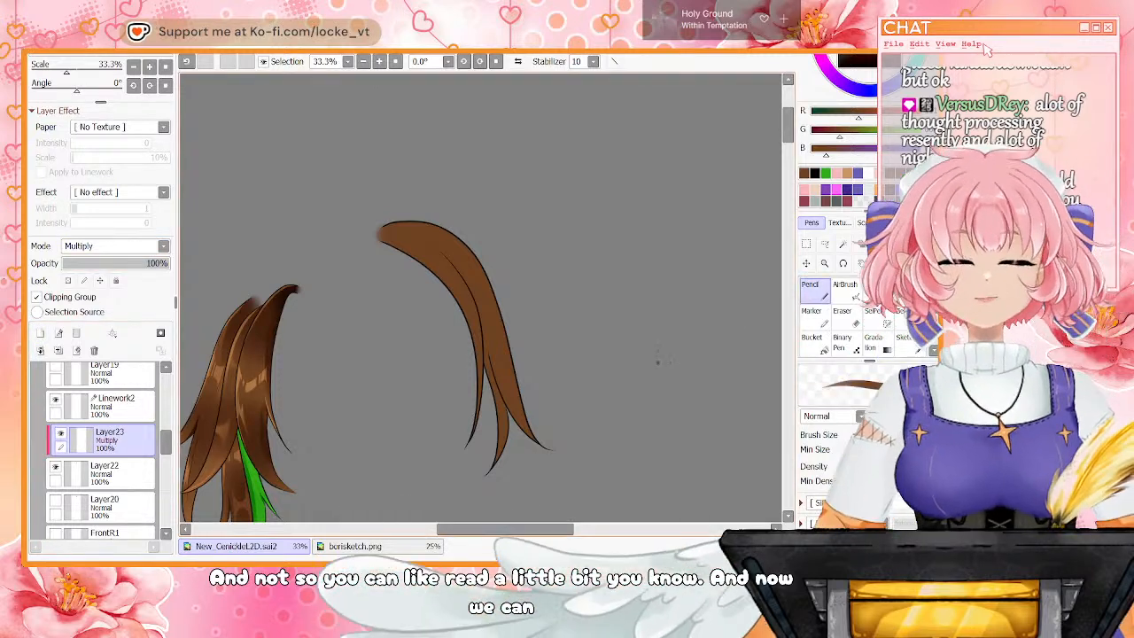
key("]")
key("]")
key("]")
key("]")
key("]")
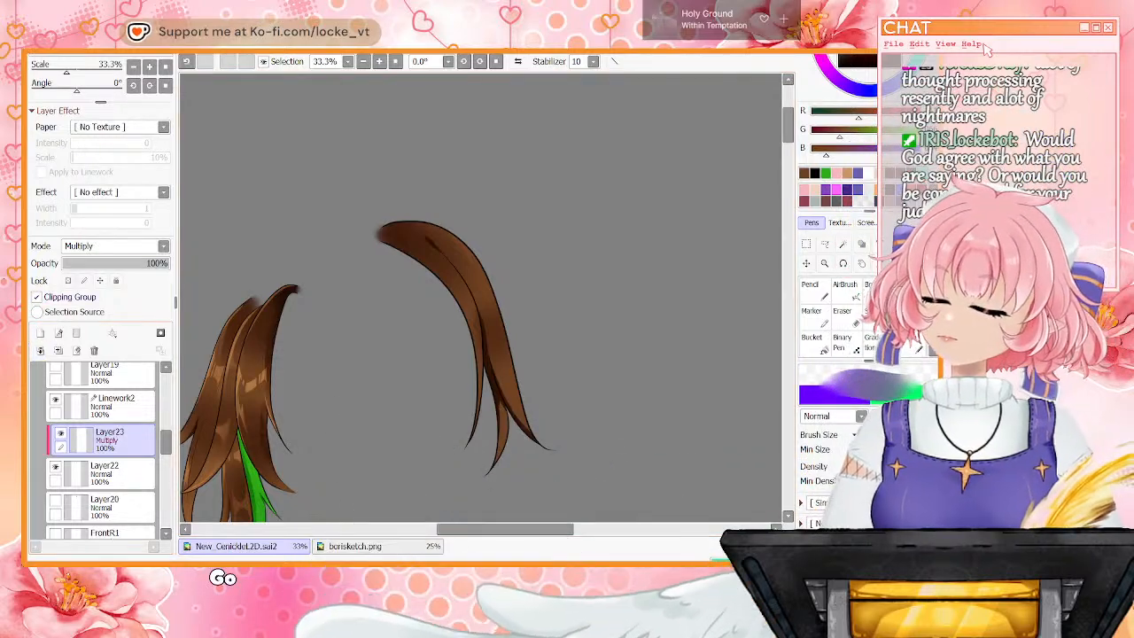
Paint light brown edge and mid-lock highlights on a clipped Screen layer above Layer22, then trim them into streaks with the eraser
left_click(97, 281)
key("n")
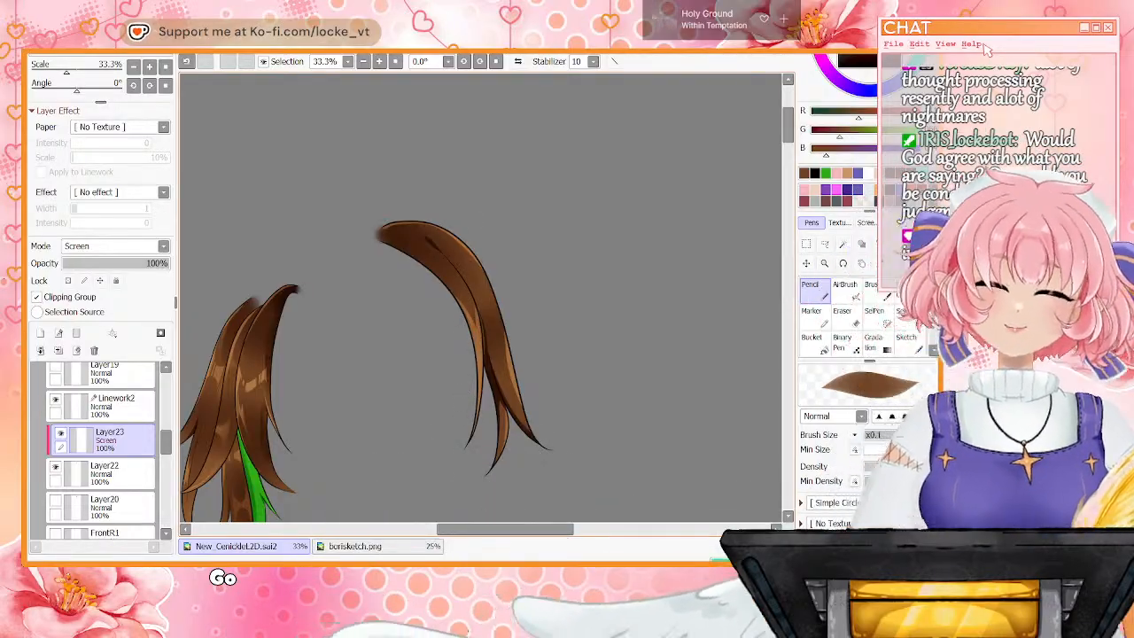
key("c")
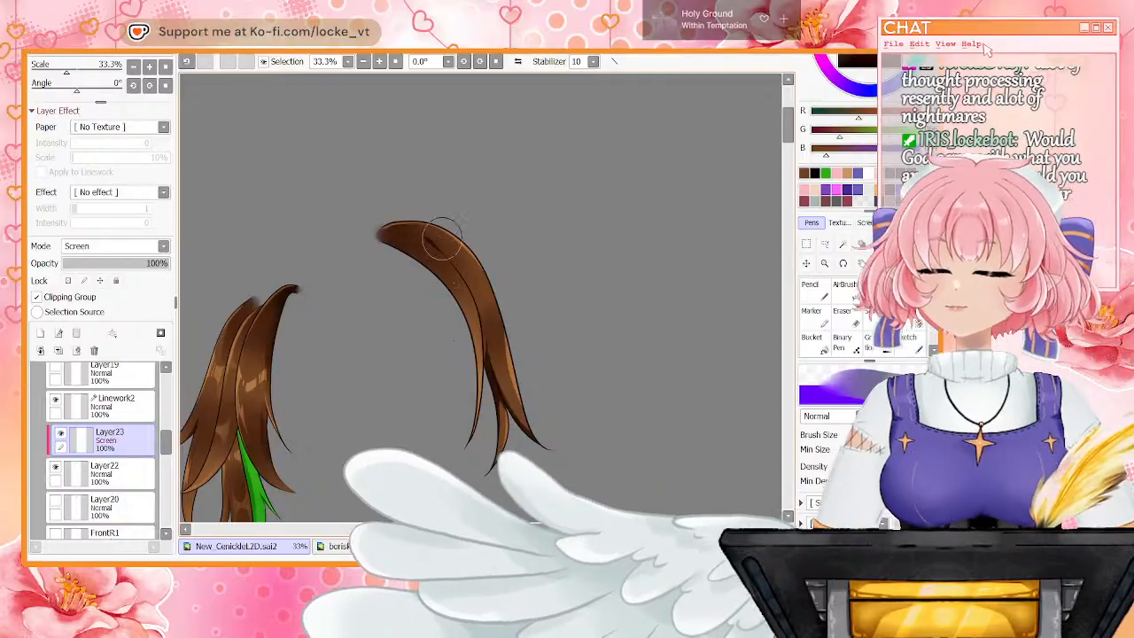
left_click(813, 291)
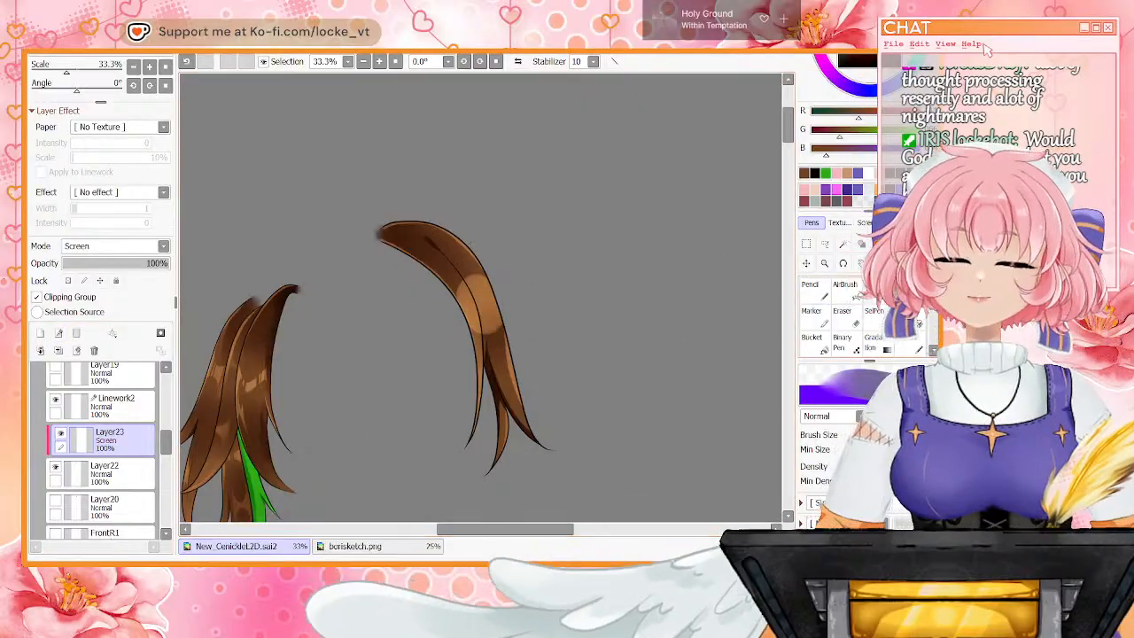
key("e")
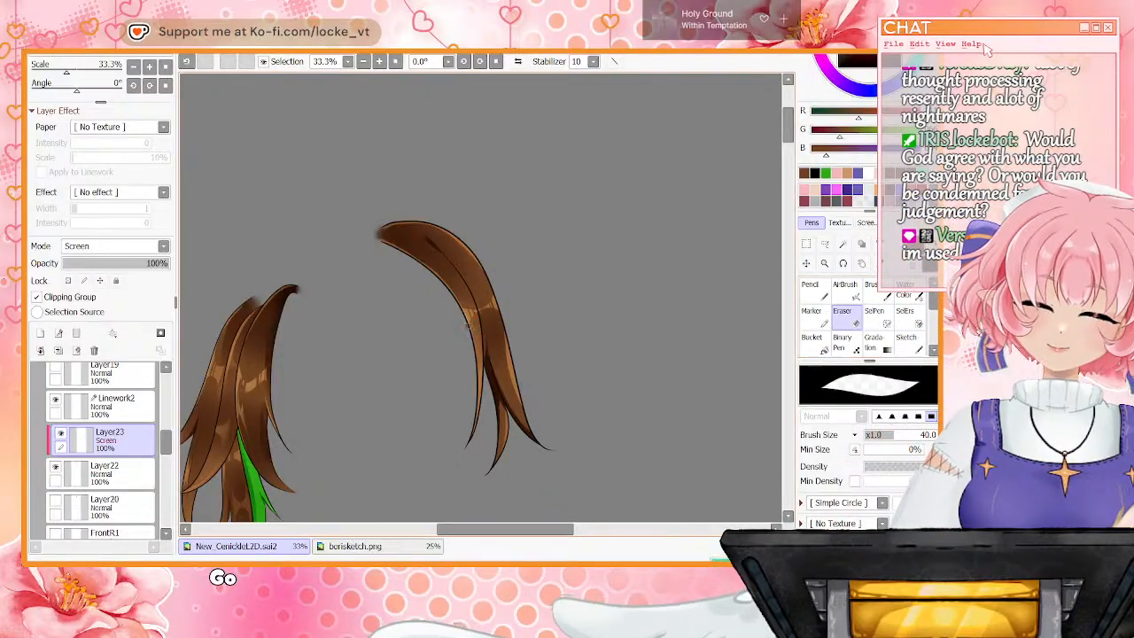
Merge the highlight layer down into Layer22 and show the hidden brown and green lock layers in the Hair Front group again
left_click(59, 351)
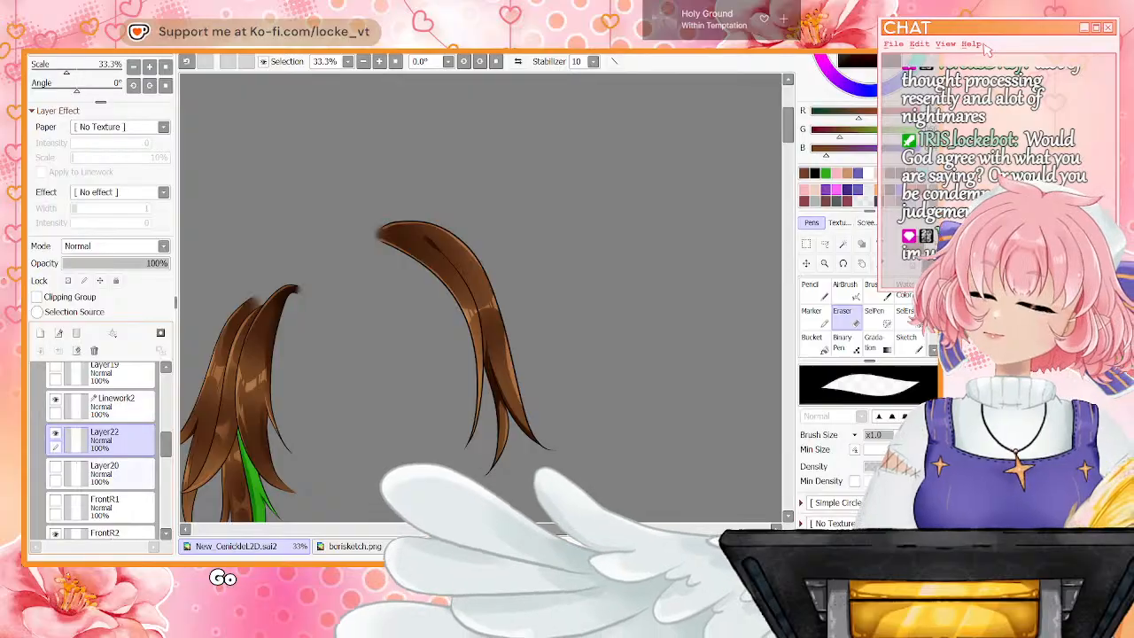
left_click(55, 466)
left_click(55, 500)
left_click_drag(166, 444, 166, 481)
left_click(55, 439)
left_click(55, 405)
left_click(55, 373)
left_click(55, 396)
left_click(55, 443)
left_click(54, 409)
left_click(55, 376)
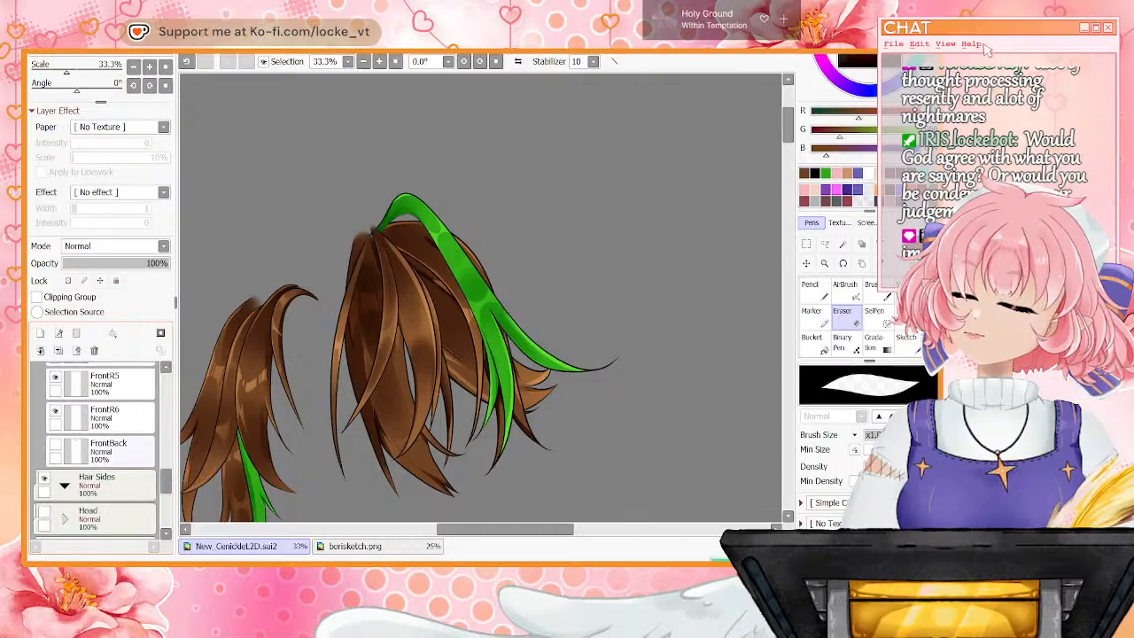
Show the FrontBack hair layer and the Head group so the locks appear over the face
left_click(55, 442)
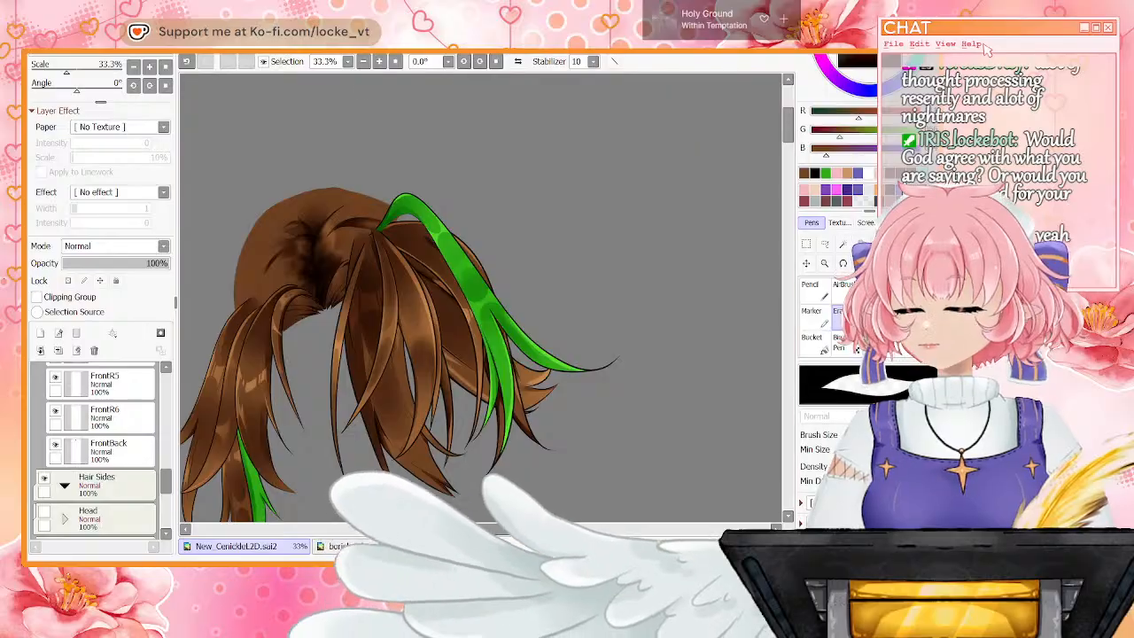
key("Page_Down")
key("Page_Down")
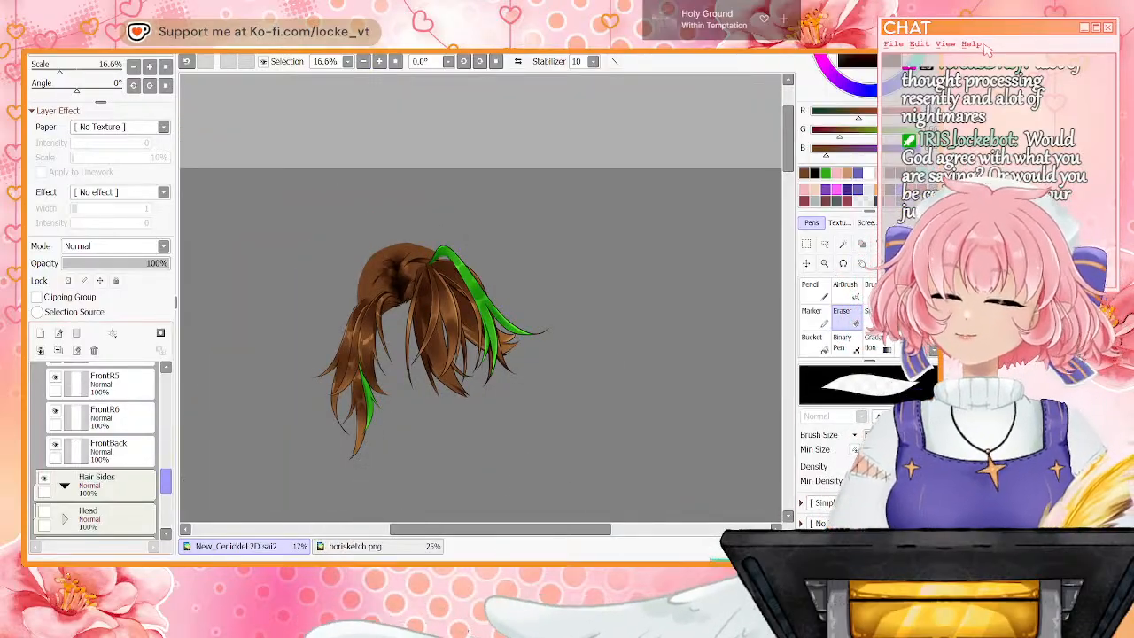
scroll(97, 443, "down", 3)
left_click(44, 399)
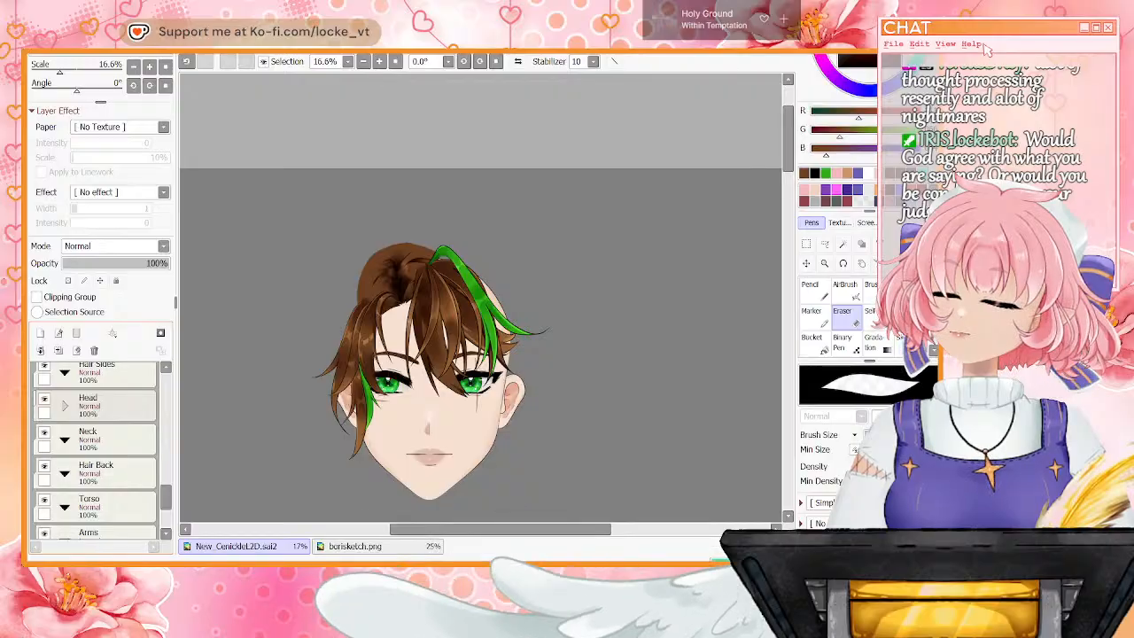
Merge the Linework2 outline layer down into Layer22 in the Hair Front group
scroll(97, 443, "up", 10)
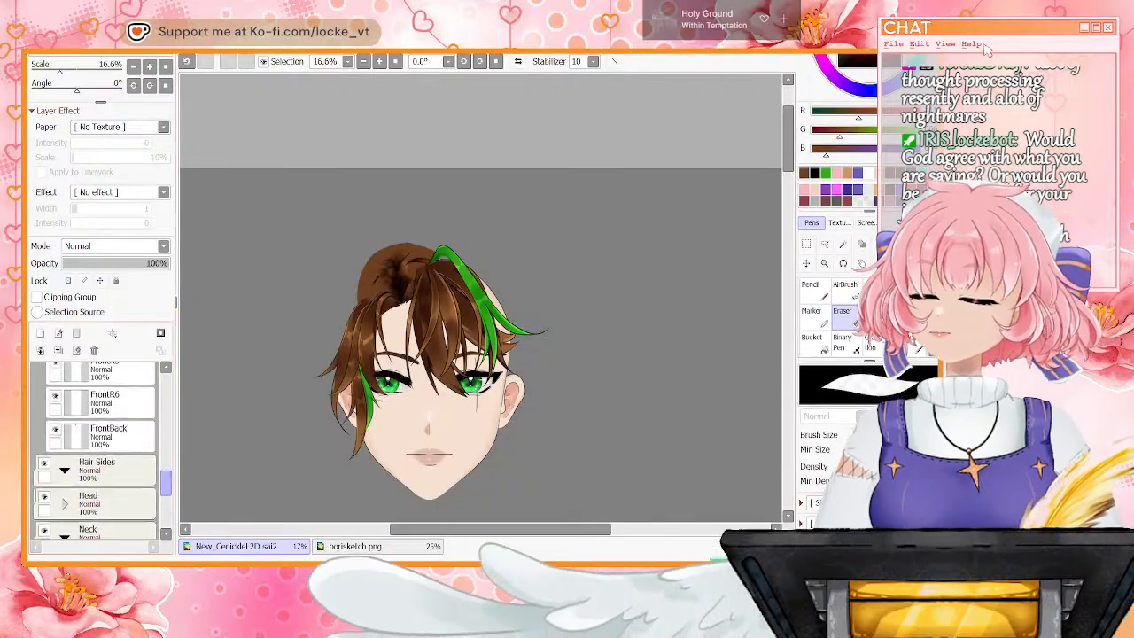
scroll(97, 443, "up", 1)
left_click(55, 431)
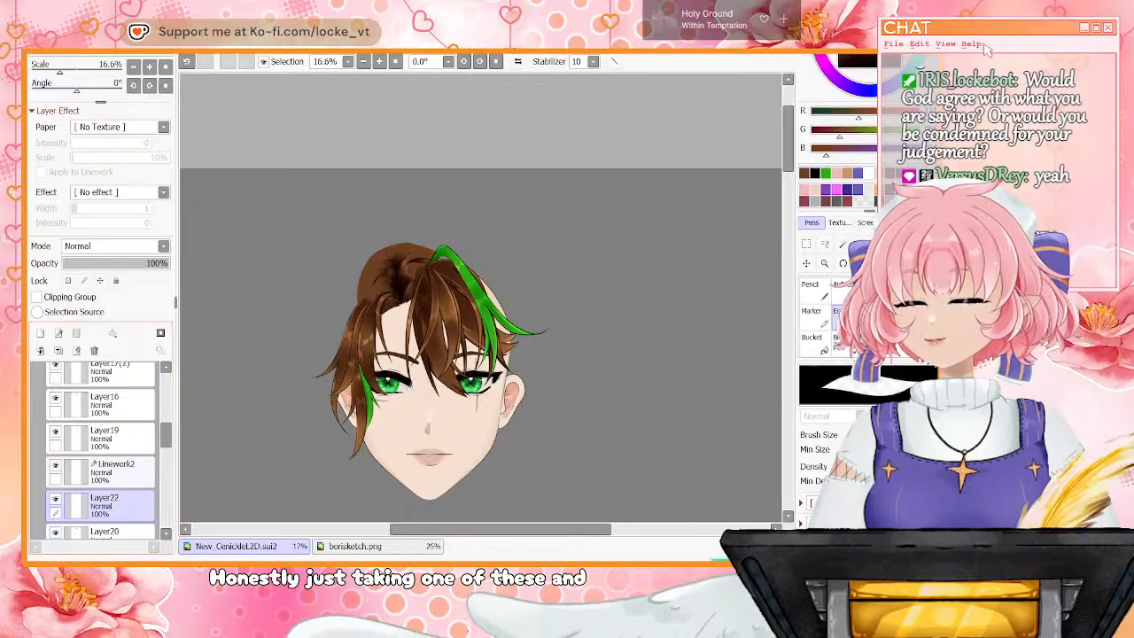
left_click(116, 473)
left_click(58, 351)
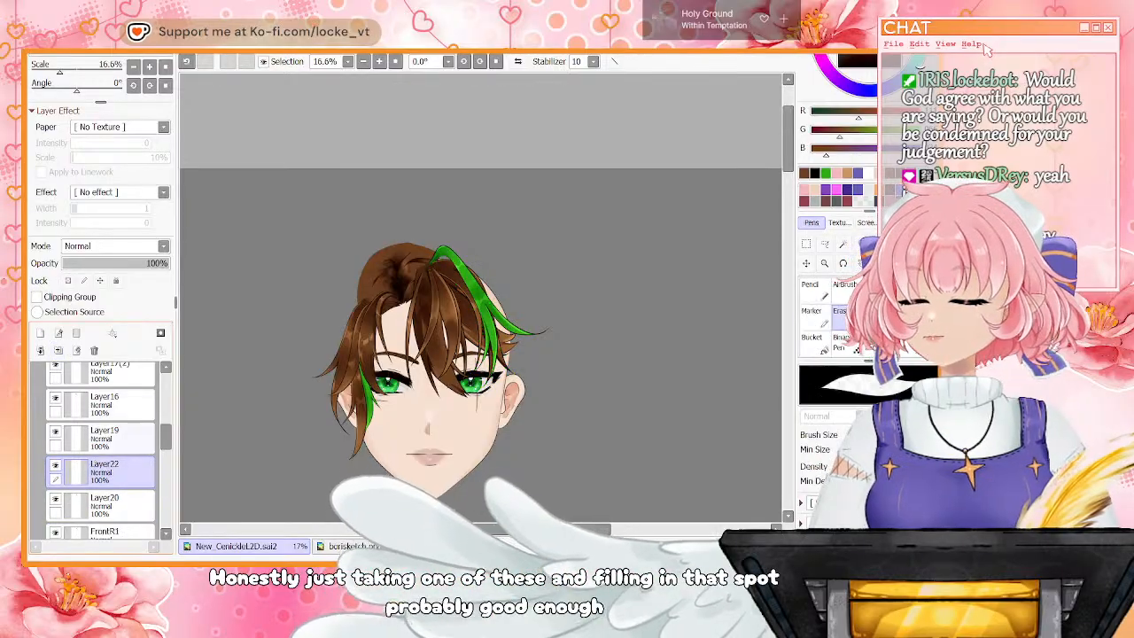
Toggle the front lock layers to find a thin lock for filling the gap, and duplicate Layer17
left_click_drag(166, 436, 166, 430)
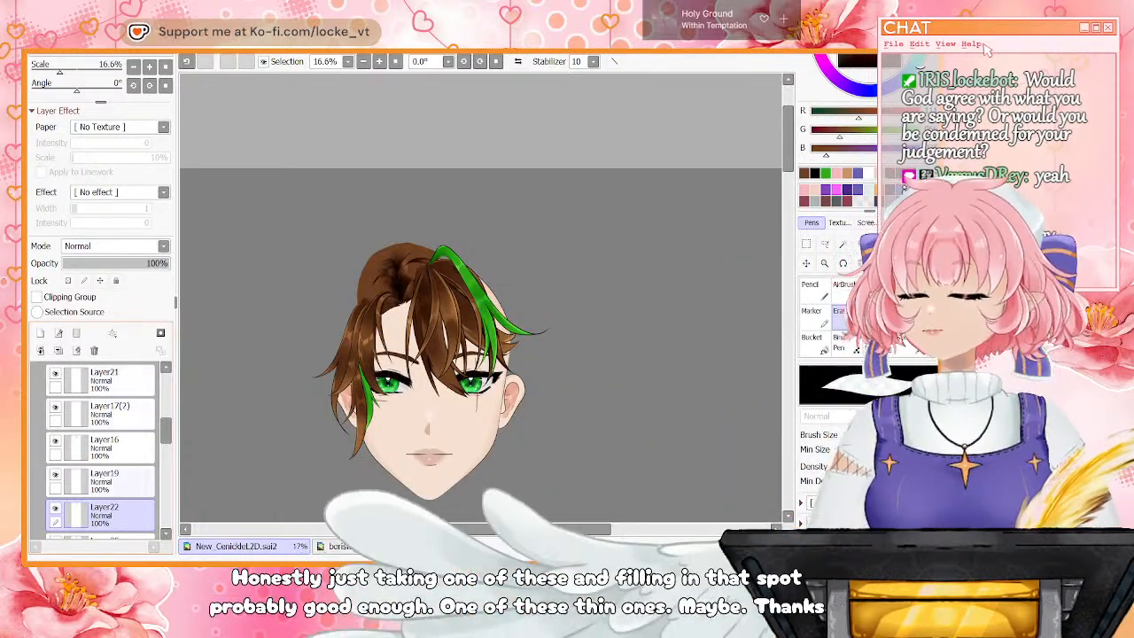
scroll(102, 447, "down", 3)
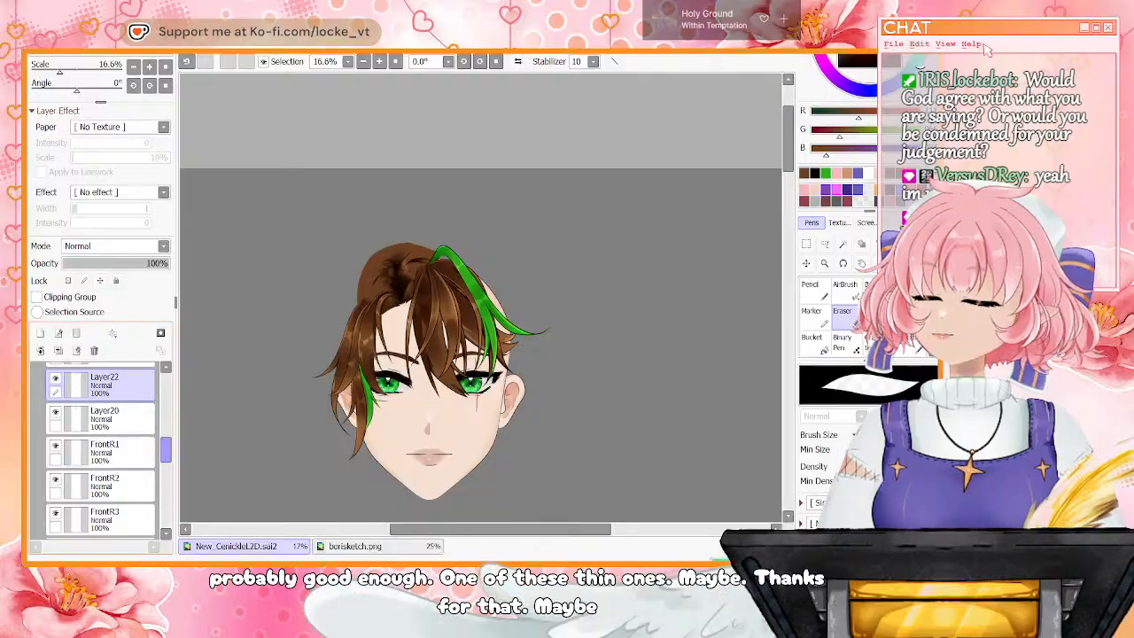
scroll(102, 447, "up", 3)
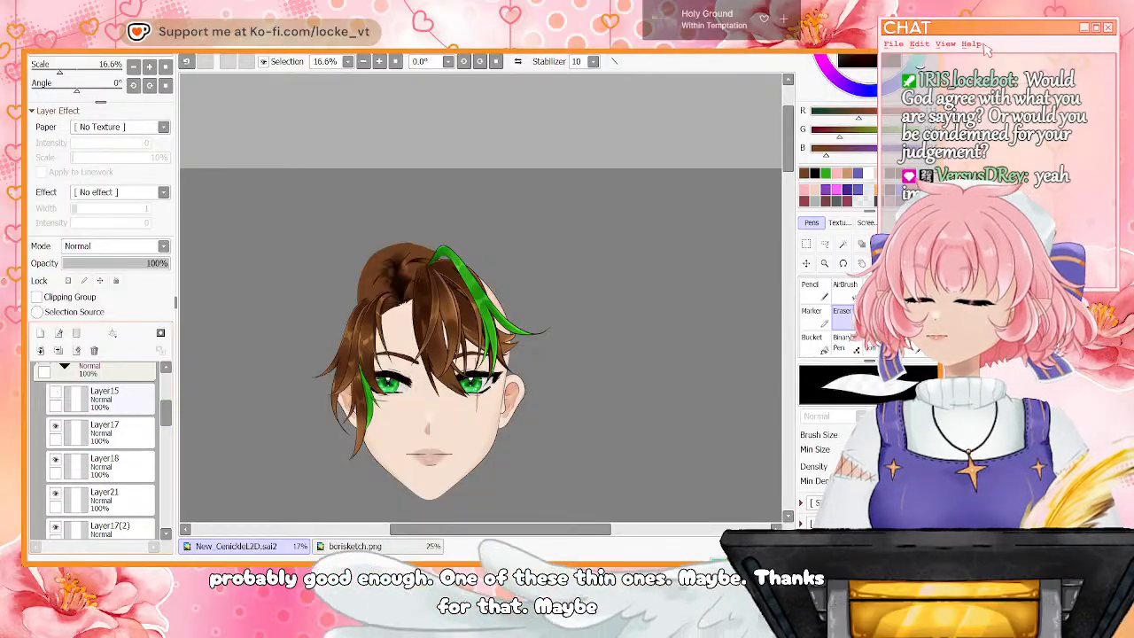
left_click(55, 426)
left_click(55, 426)
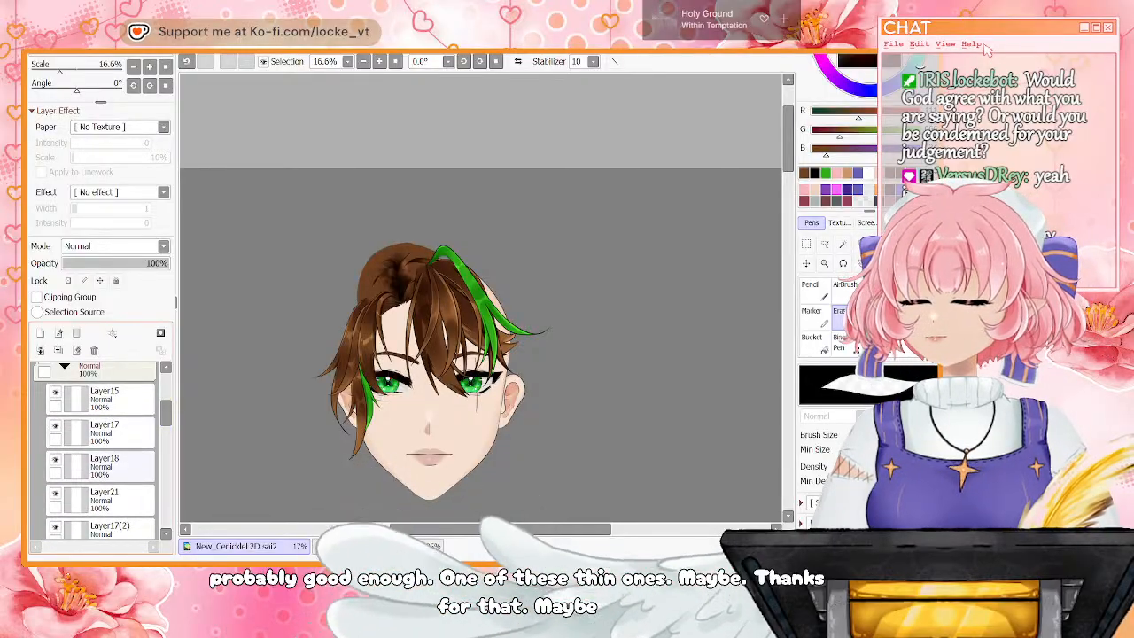
left_click(55, 459)
left_click(55, 460)
left_click(54, 460)
left_click(55, 460)
left_click(55, 426)
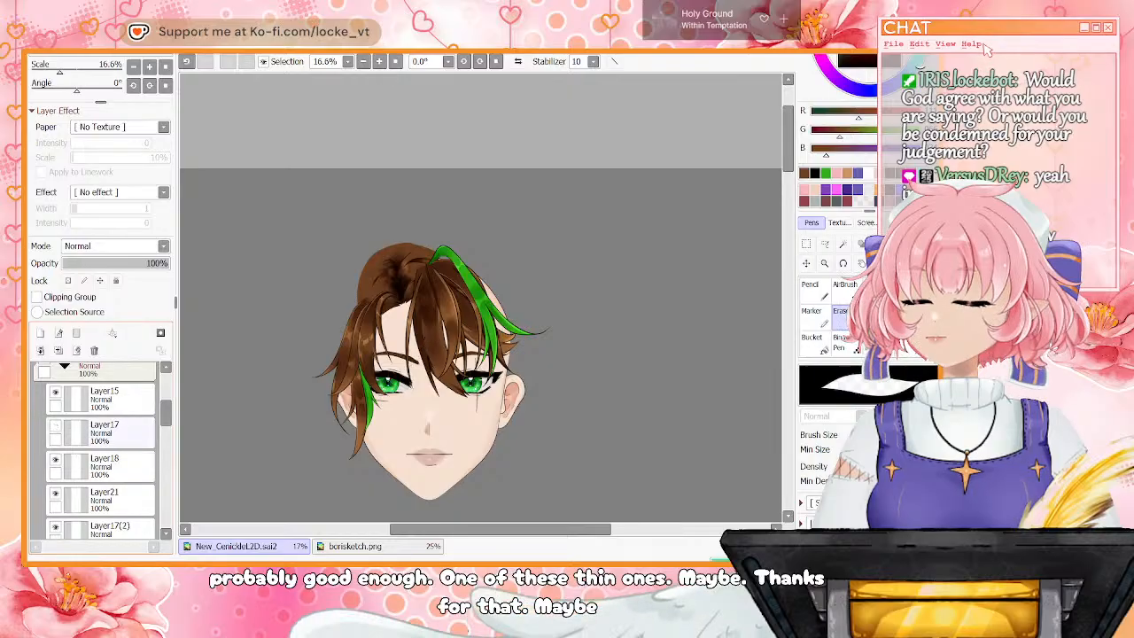
left_click(115, 433)
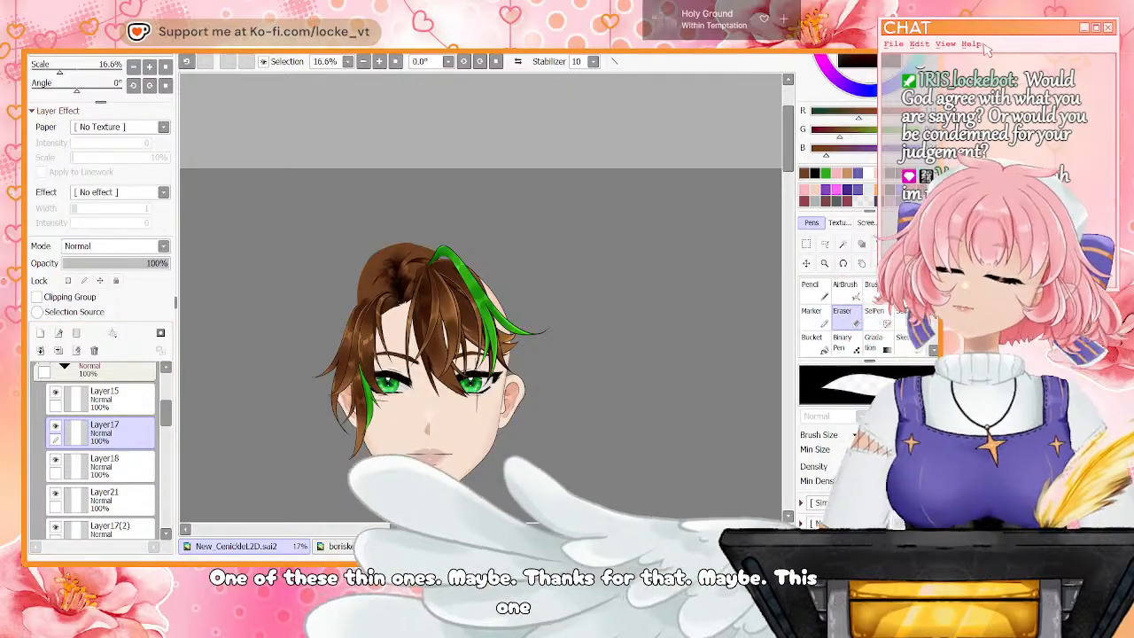
key("ctrl+j")
Move the copied lock Layer17(3) down the Hair Front stack to sit directly between Layer20 and FrontR1
left_click_drag(166, 411, 166, 420)
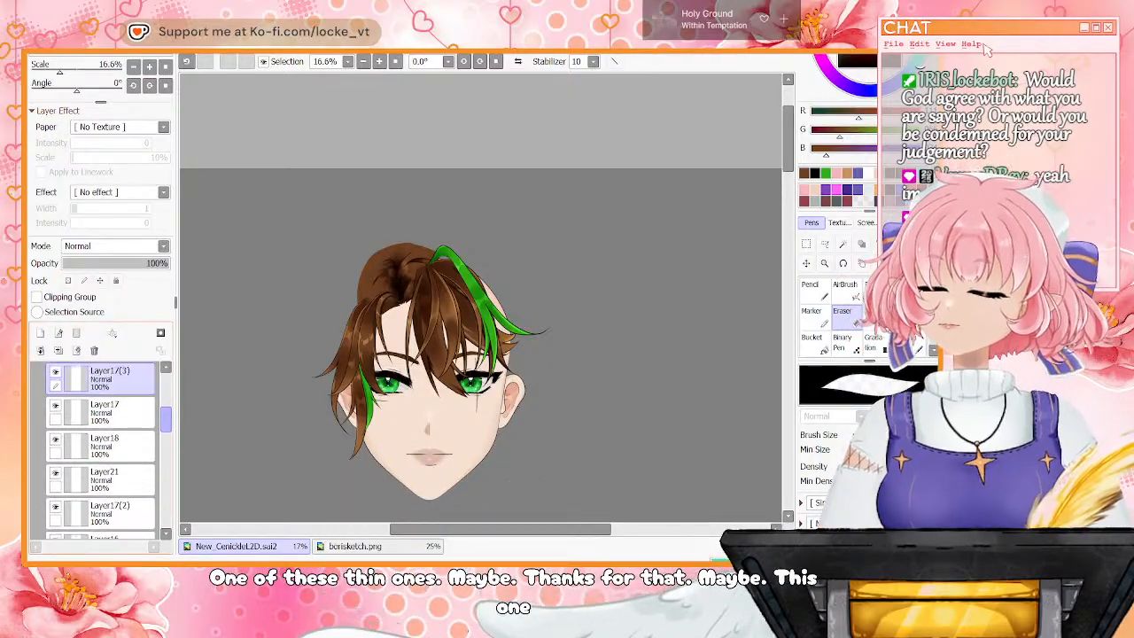
left_click_drag(104, 378, 104, 479)
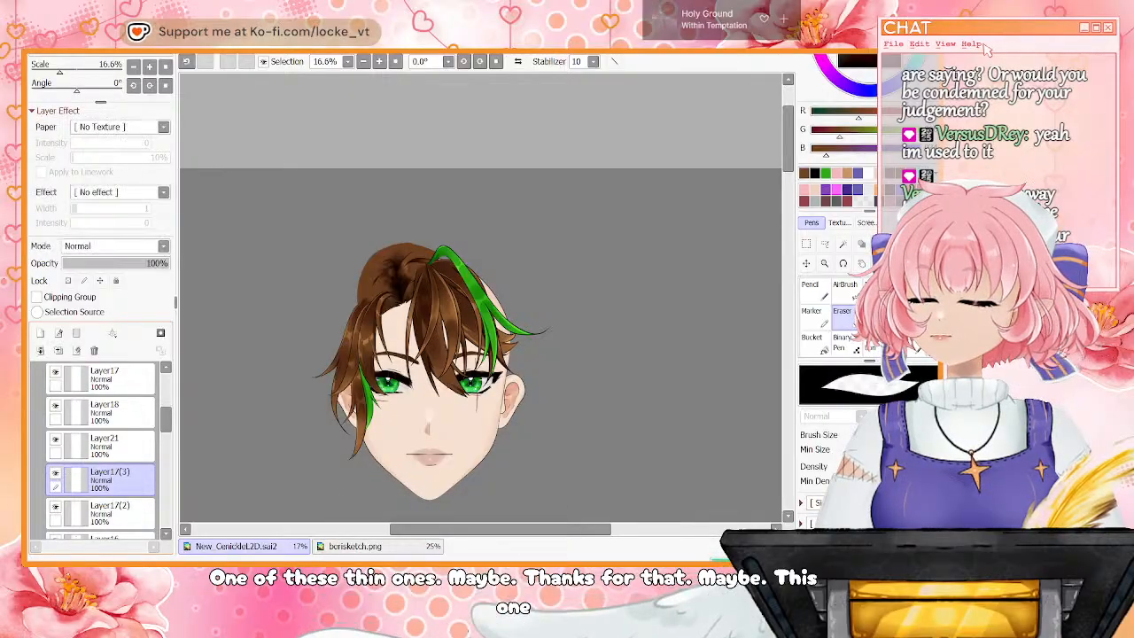
scroll(102, 443, "down", 3)
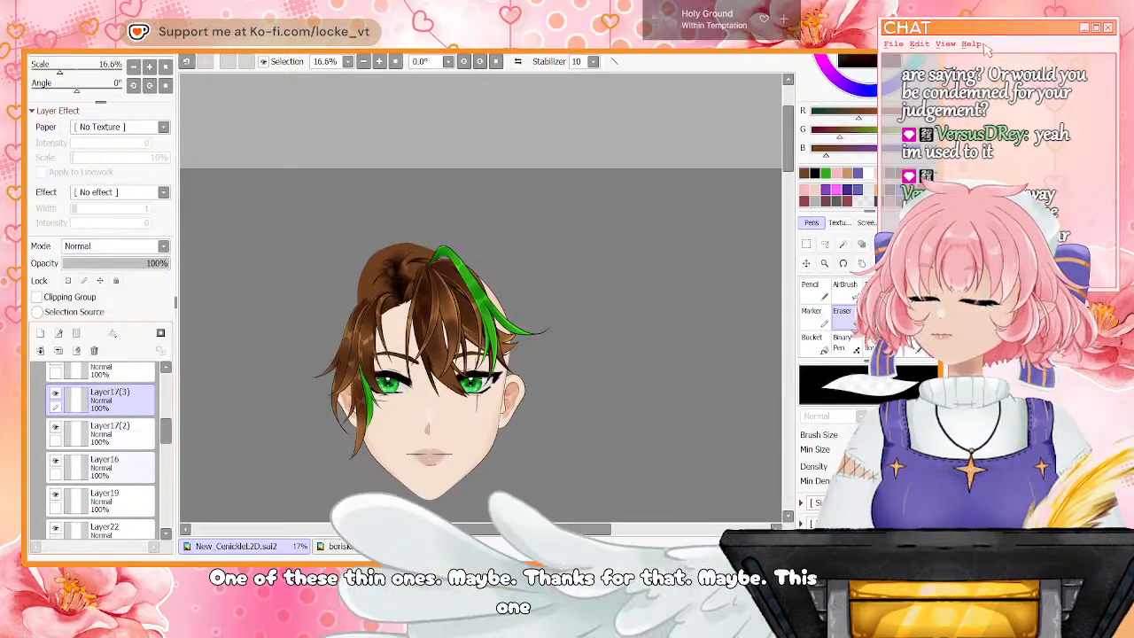
left_click(55, 459)
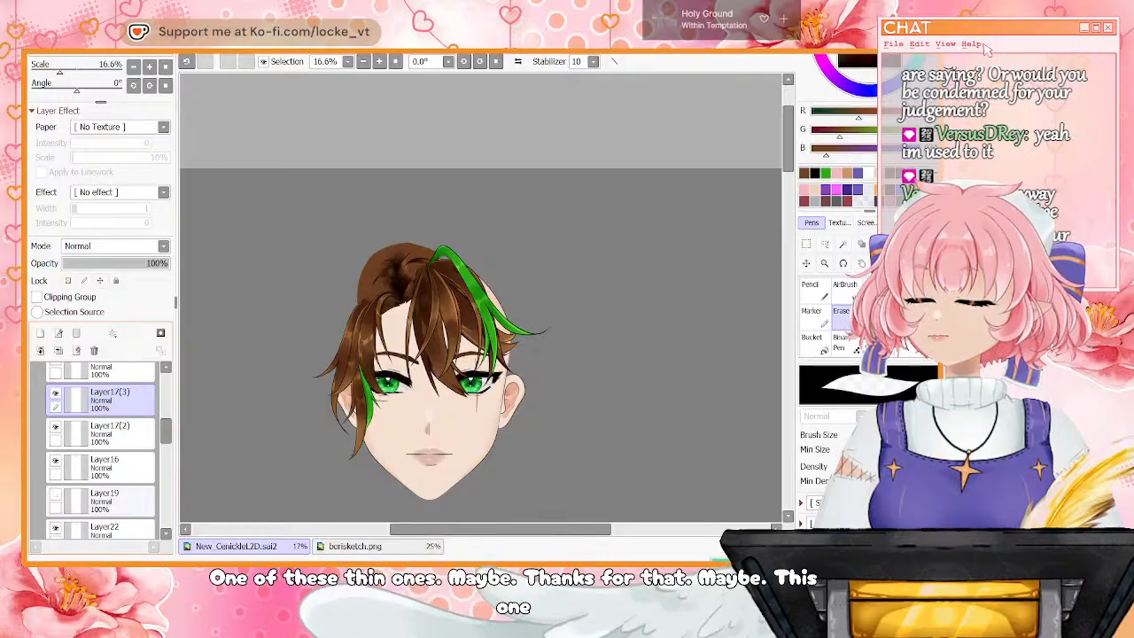
left_click(55, 494)
left_click_drag(124, 400, 128, 510)
scroll(102, 443, "down", 3)
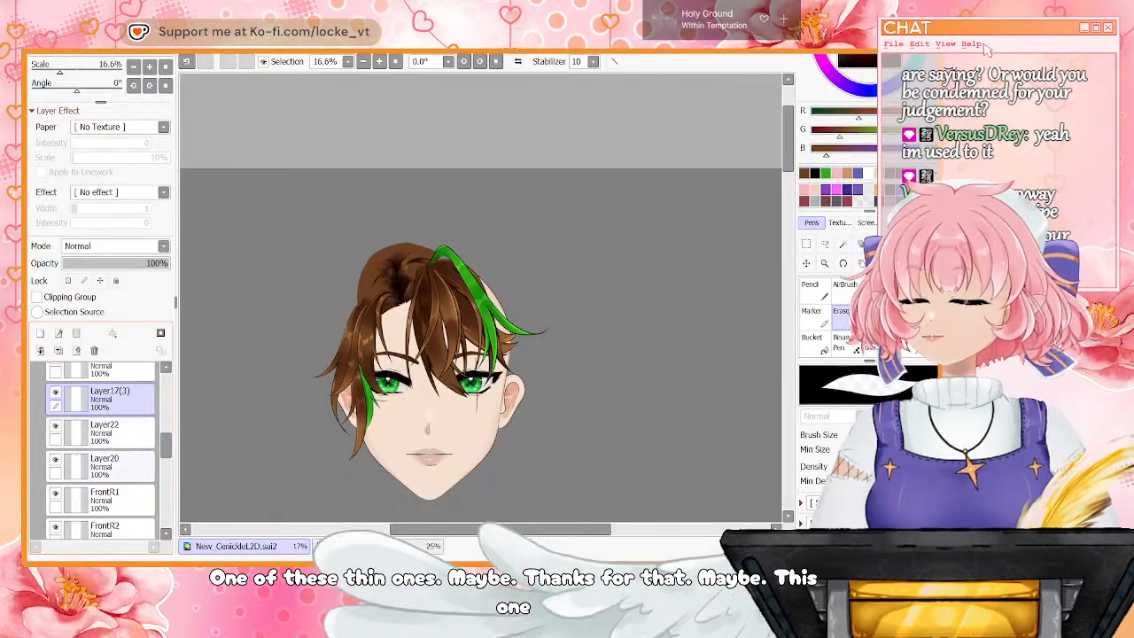
left_click_drag(124, 400, 126, 476)
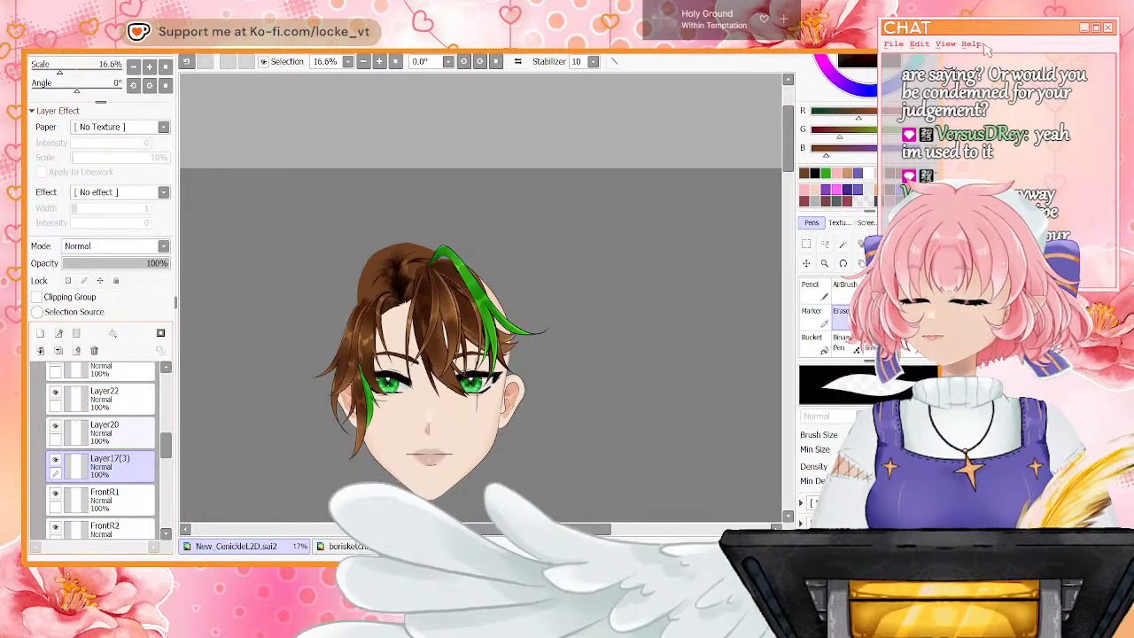
Free-transform the copied lock, rotating and moving it beneath the long green lock to cover the gap beside the forehead
left_click(806, 244)
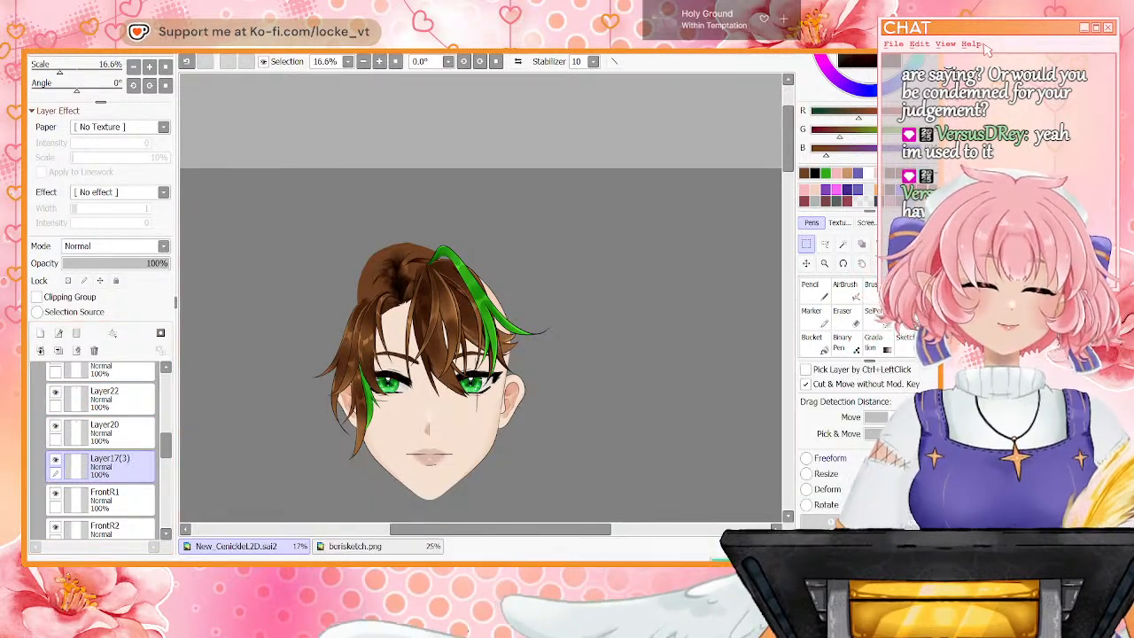
key("ctrl+t")
left_click_drag(443, 377, 487, 335)
left_click_drag(426, 313, 478, 286)
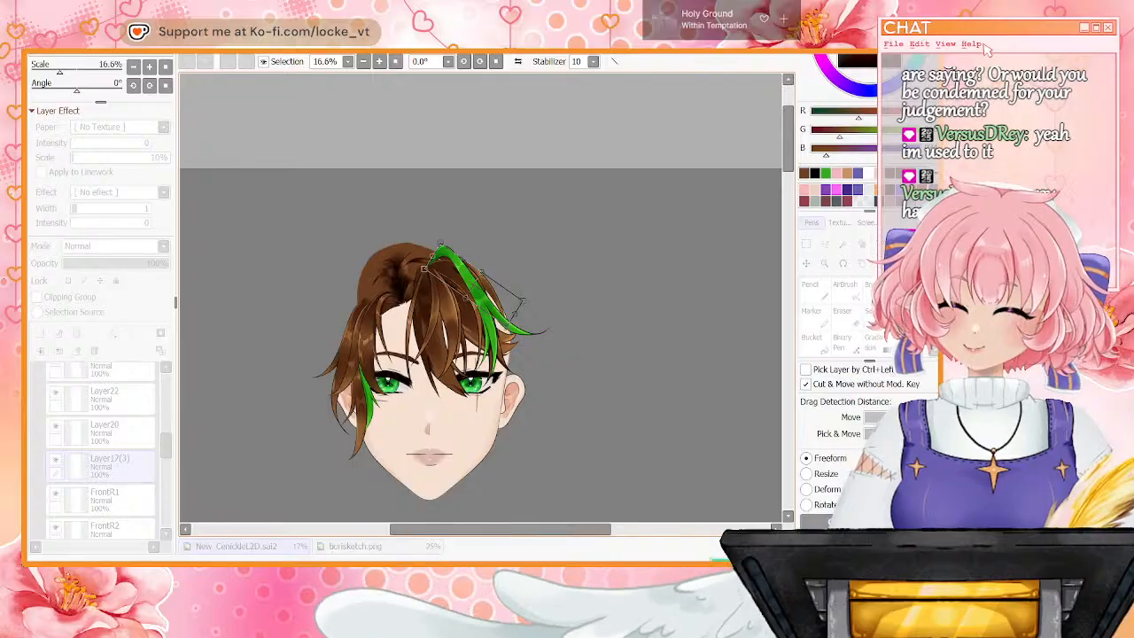
left_click_drag(540, 319, 543, 313)
mouse_move(481, 272)
left_mouse_down()
mouse_move(485, 263)
mouse_move(469, 286)
left_mouse_up()
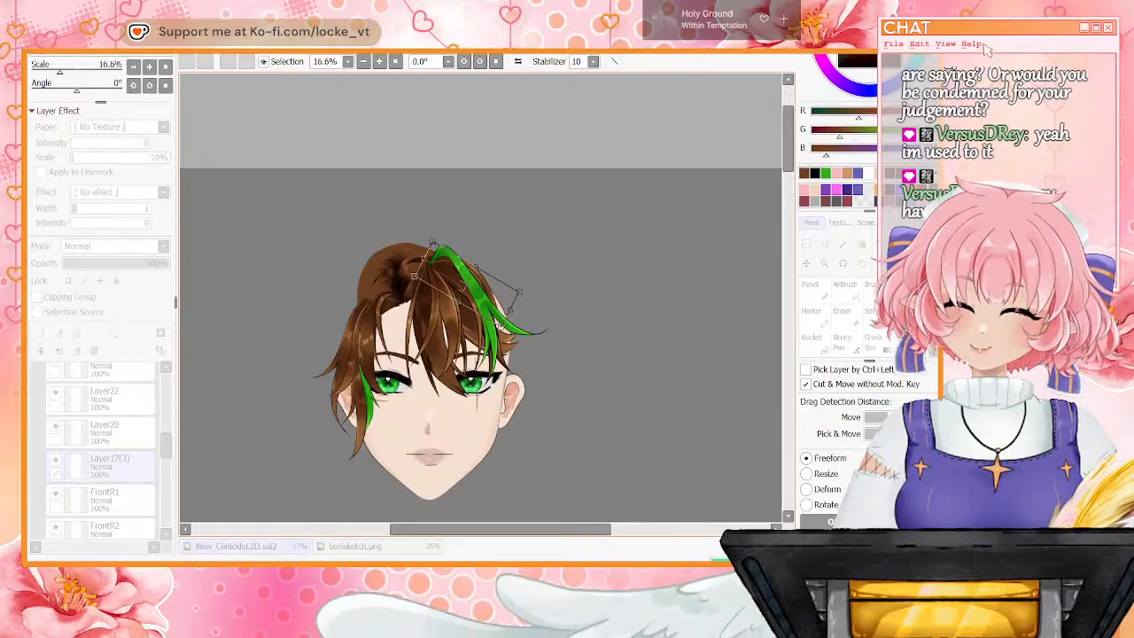
key("Return")
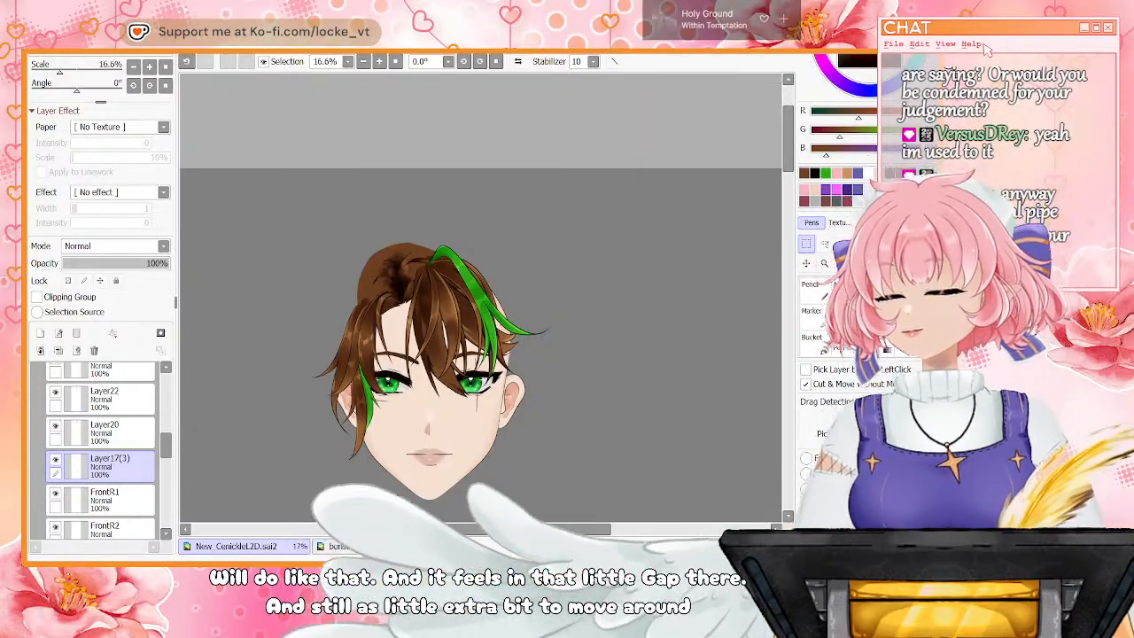
Show the faint hair sketch on Layer6 as a drawing guide
left_click_drag(166, 445, 165, 384)
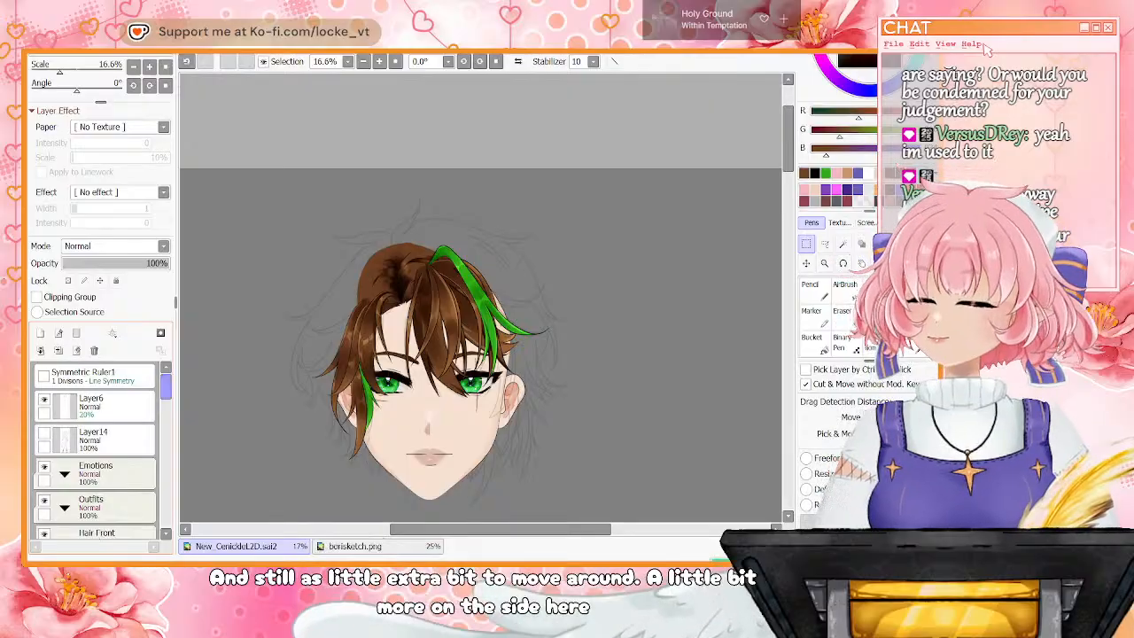
scroll(97, 452, "down", 5)
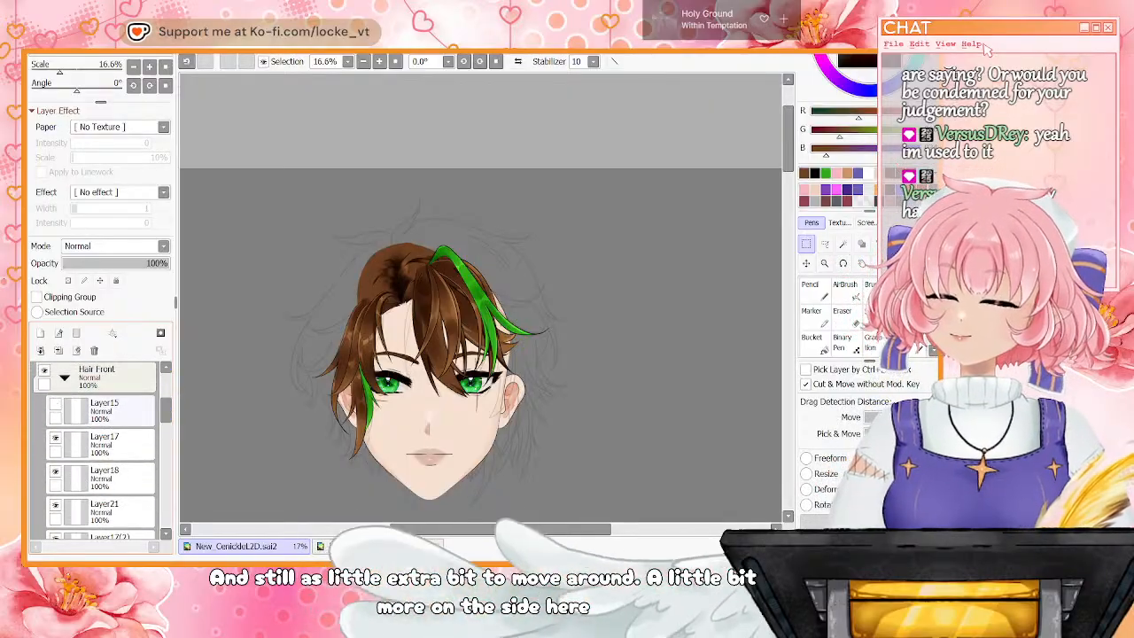
left_click(111, 410)
left_click(40, 333)
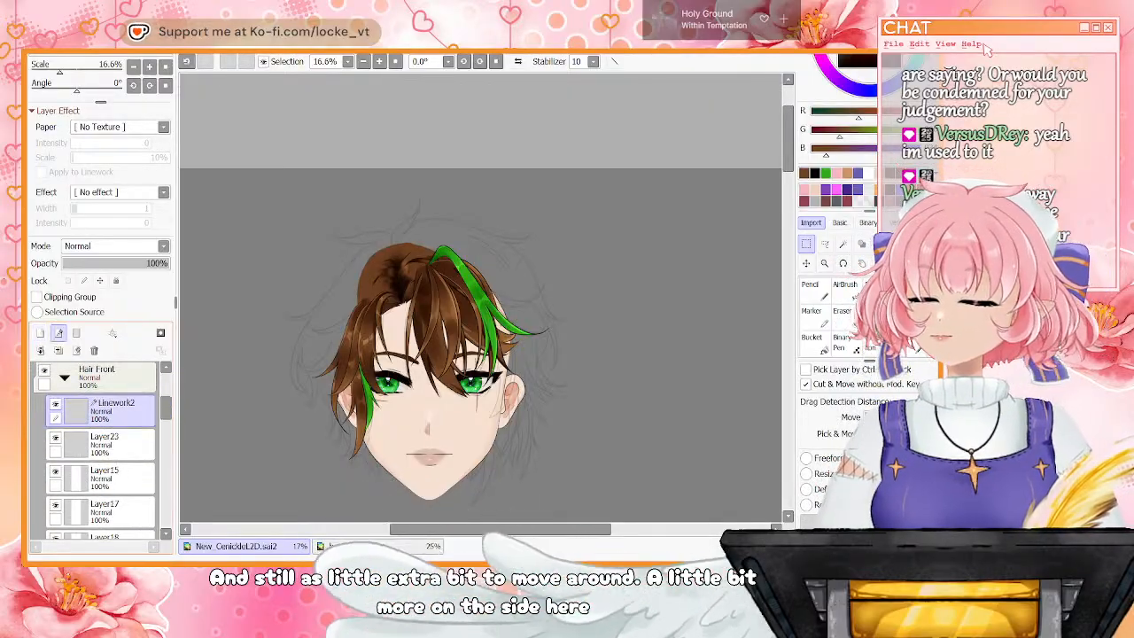
left_click(59, 333)
scroll(480, 298, "up", 3)
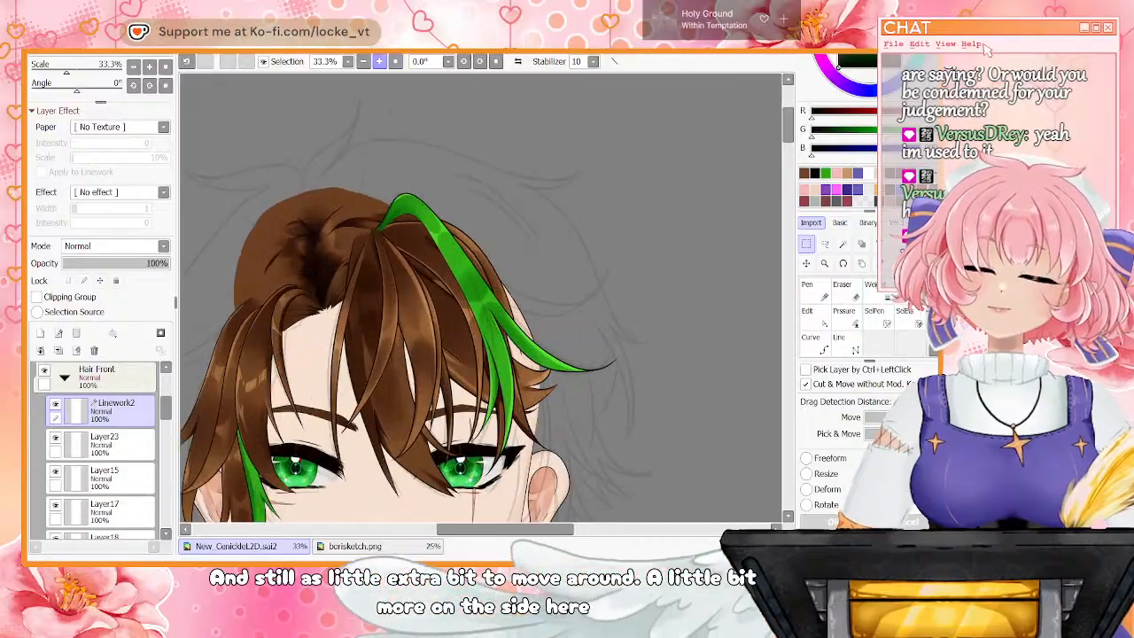
left_click(815, 291)
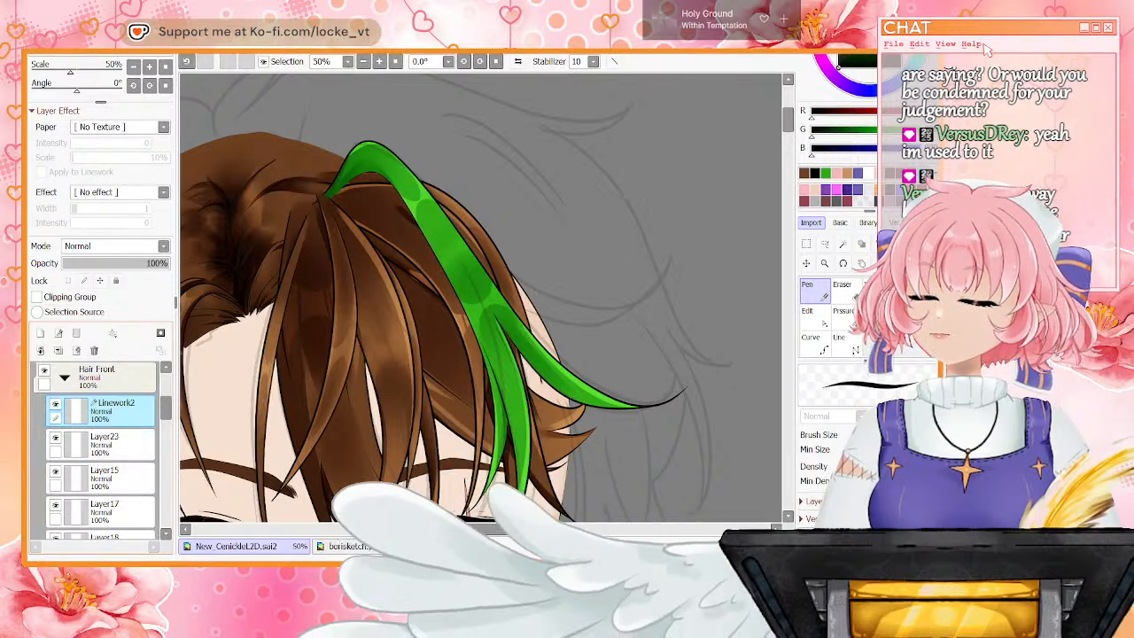
left_click(94, 351)
left_click(94, 351)
Identify the green lock's layer by toggling visibility, then add a normal layer and a linework layer directly above Layer17(2)
left_click_drag(166, 409, 166, 423)
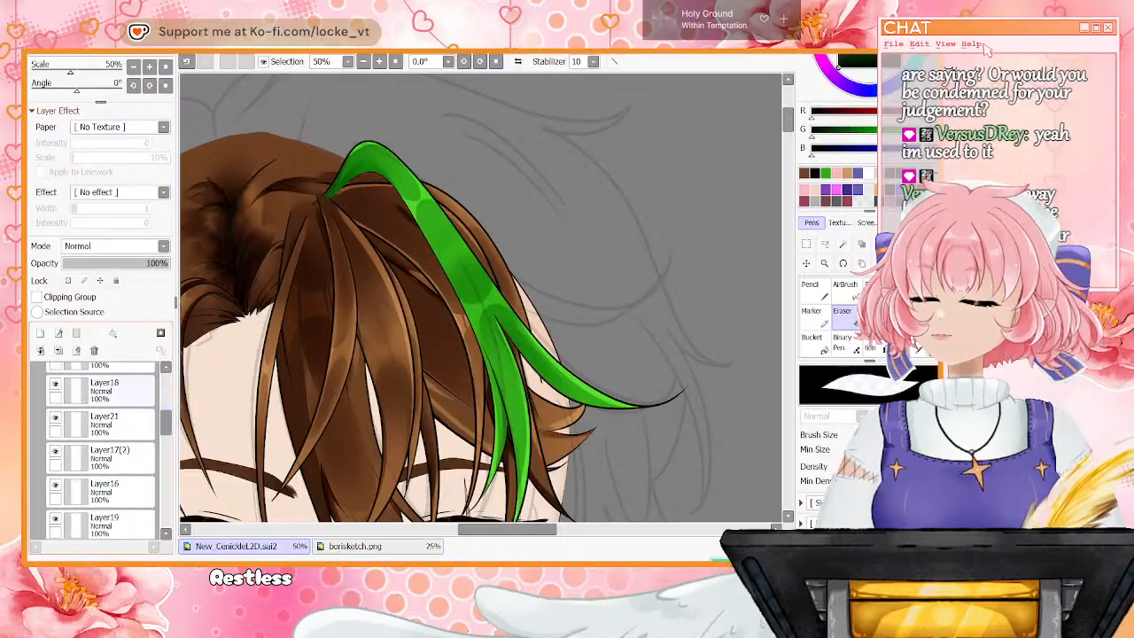
left_click(55, 384)
left_click(55, 384)
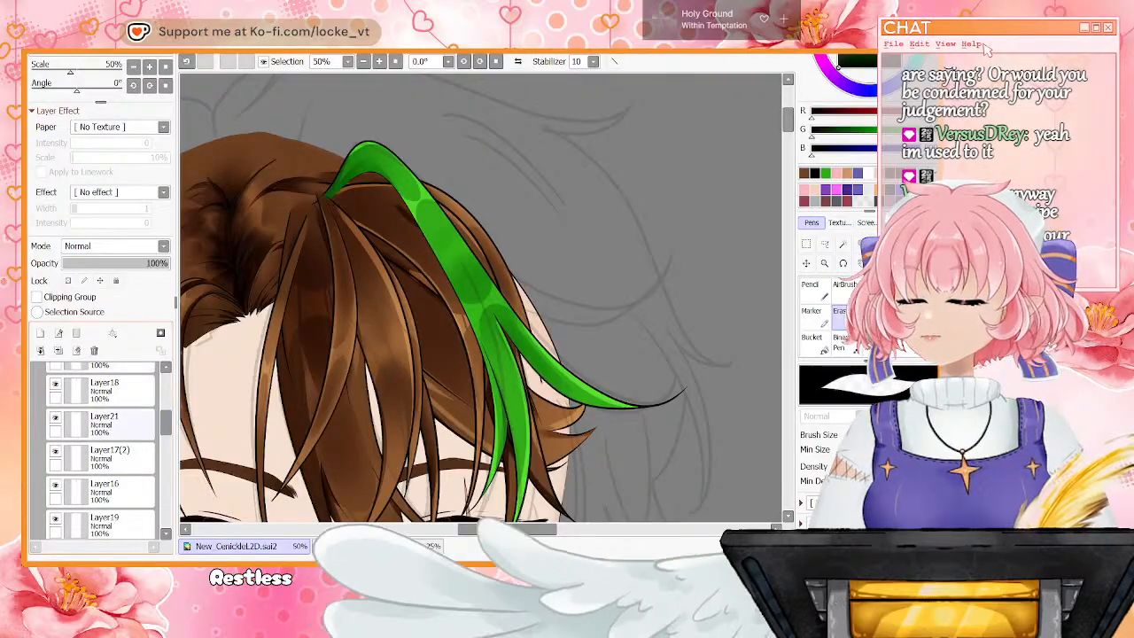
left_click(55, 417)
left_click(55, 417)
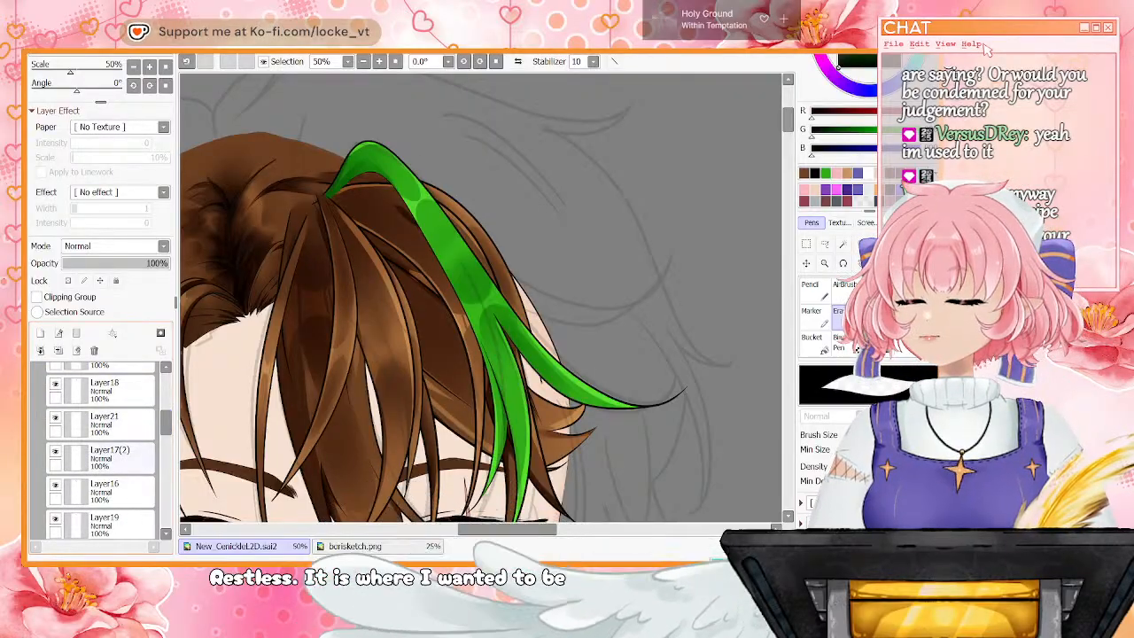
left_click(55, 451)
left_click(55, 451)
left_click(115, 458)
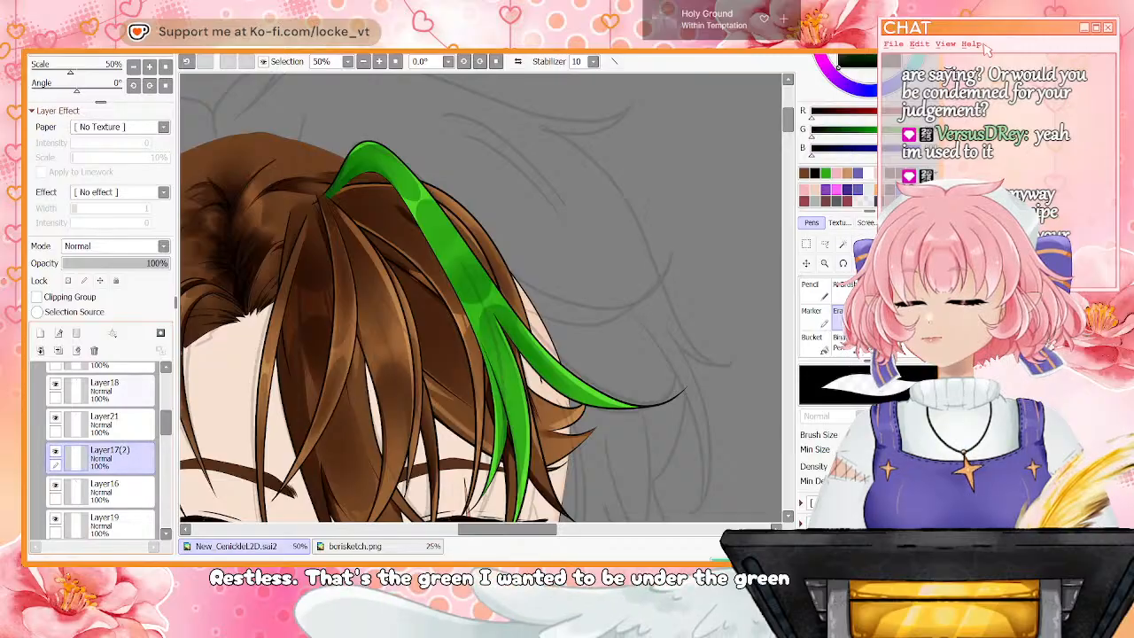
left_click(40, 333)
left_click(58, 333)
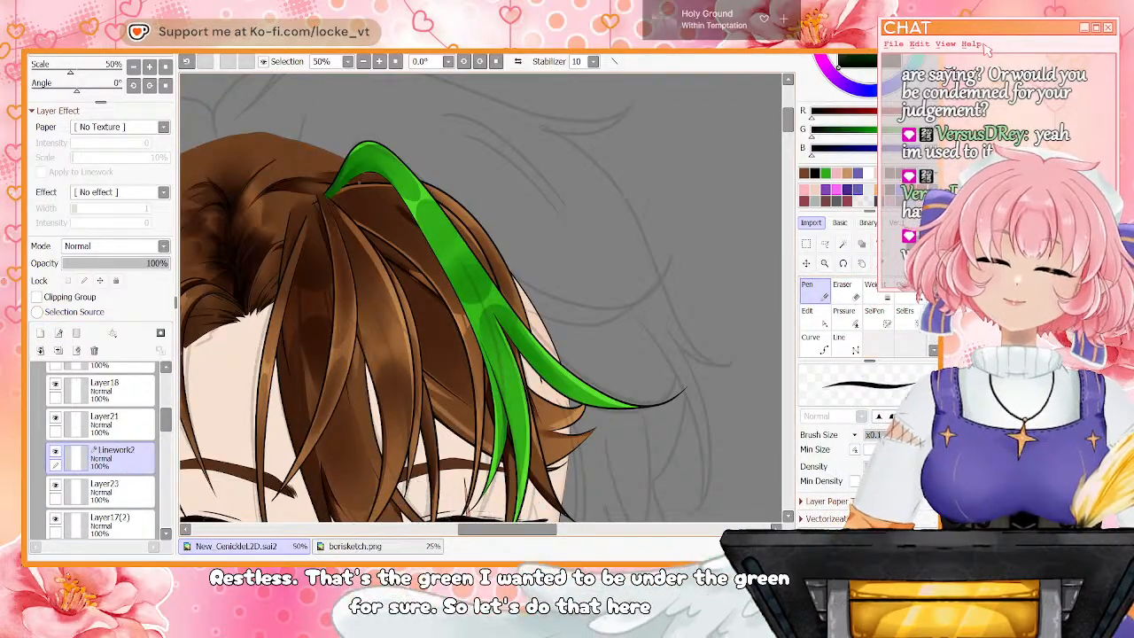
Outline a new side lock on Linework2 with long curves from the crown, forking into an upturned outer tip and a downward-curving strand
left_click_drag(435, 191, 682, 268)
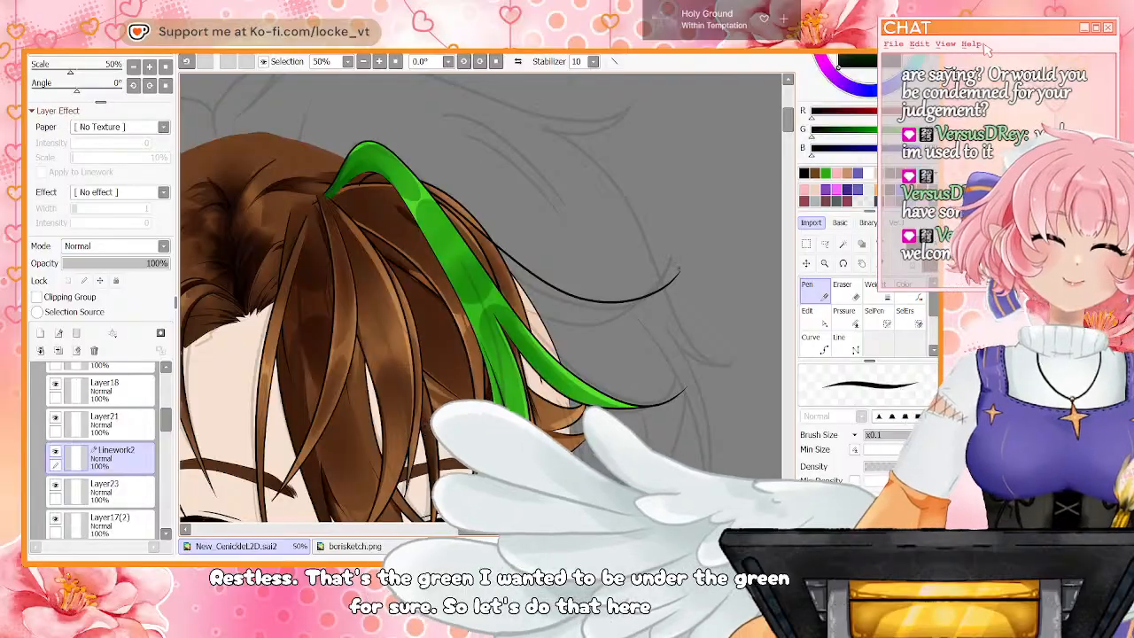
left_click_drag(524, 319, 679, 273)
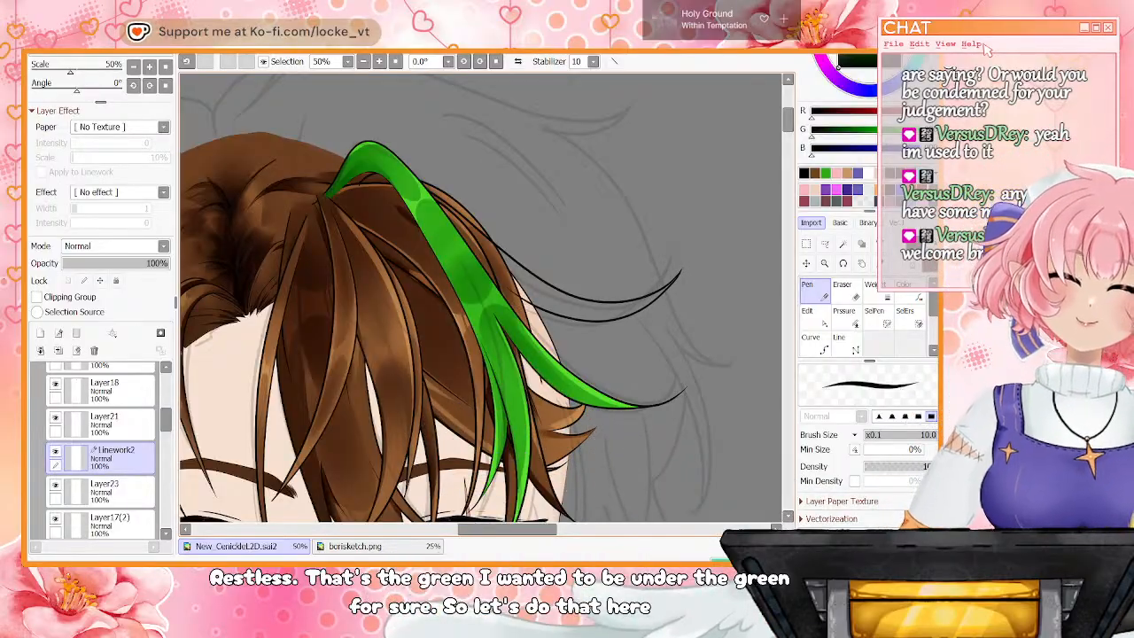
left_click_drag(576, 409, 580, 492)
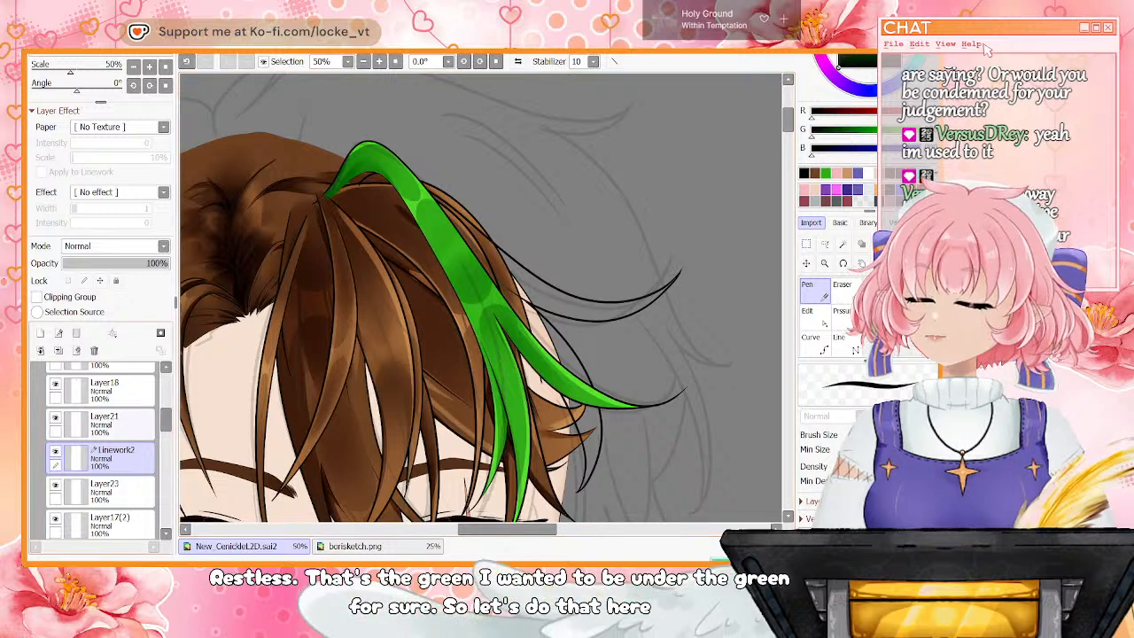
Hide the other front hair lock layers, including Layer17(2), Layer16, Layer19, Layer22, Layer20 and Layer17(3), and the Head group to isolate the new outline
left_click(55, 416)
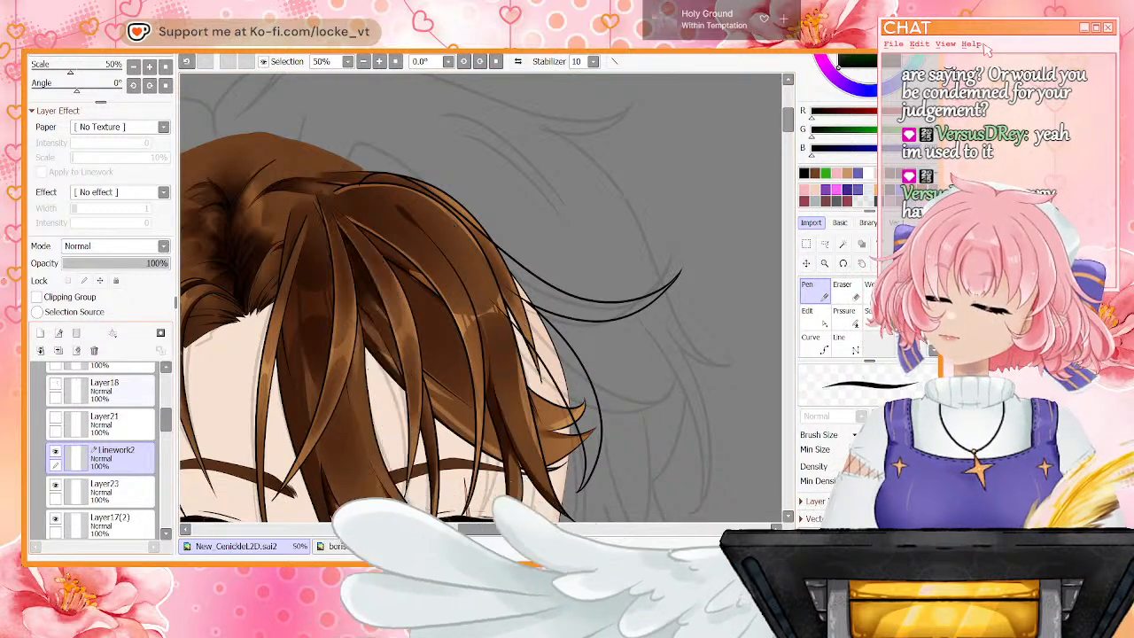
scroll(102, 452, "up", 2)
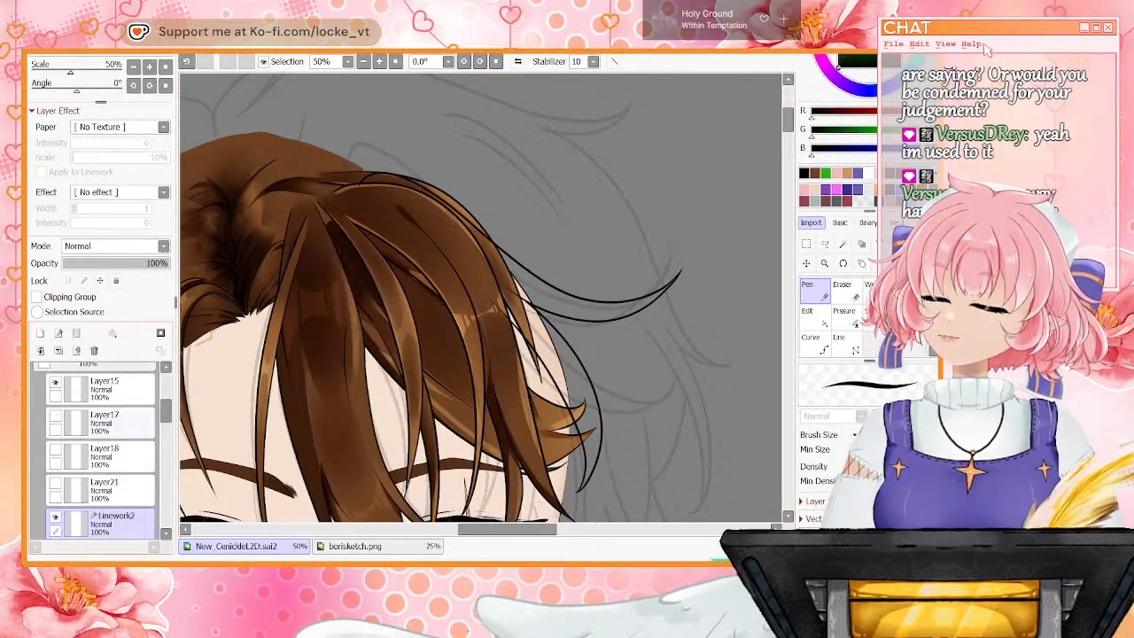
scroll(57, 399, "down", 5)
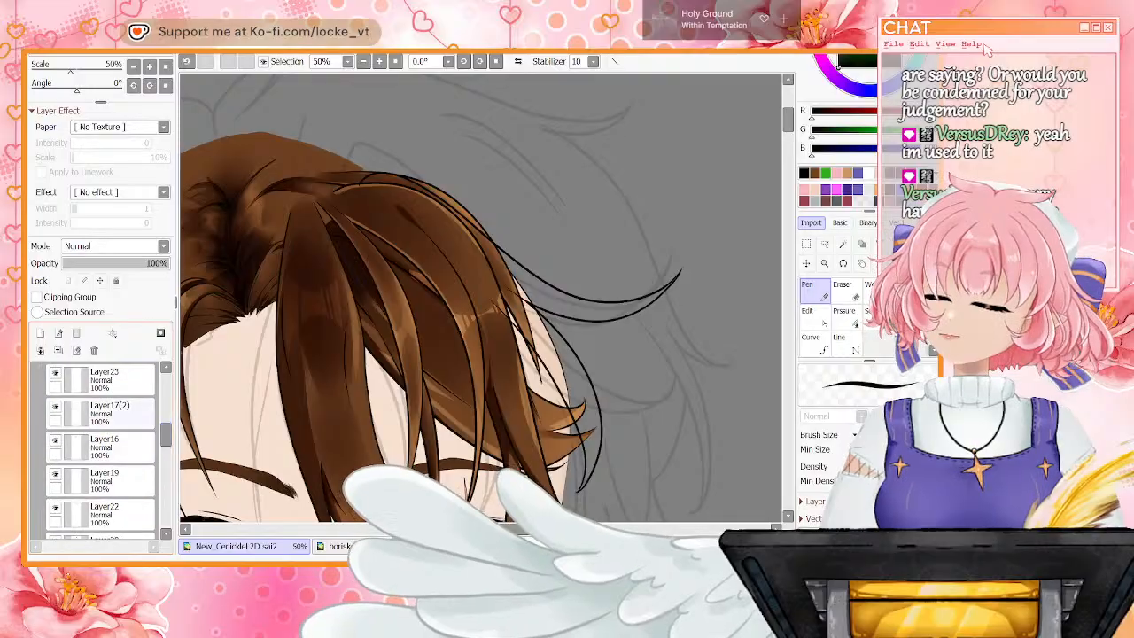
left_click(55, 407)
left_click(55, 440)
left_click(55, 473)
left_click(55, 508)
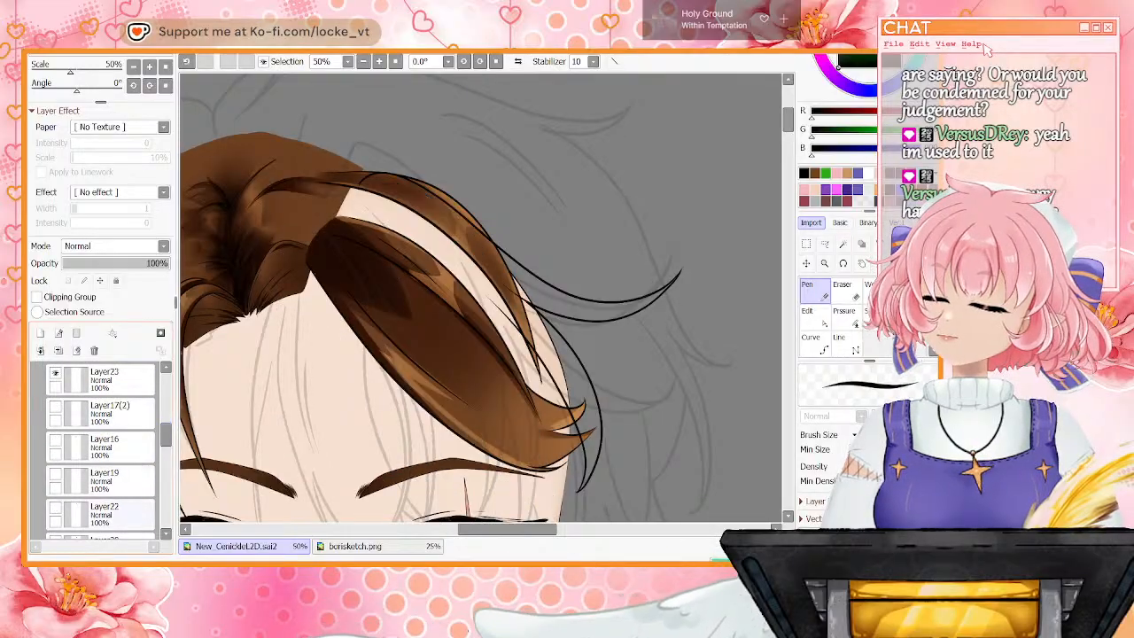
scroll(101, 443, "down", 2)
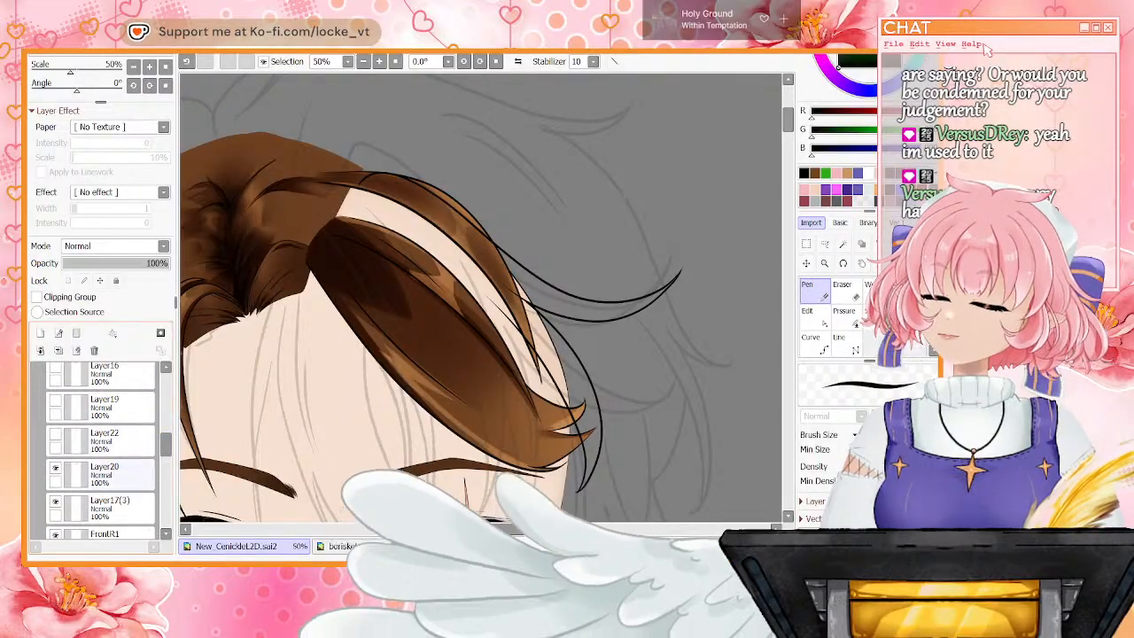
left_click(55, 474)
left_click(55, 501)
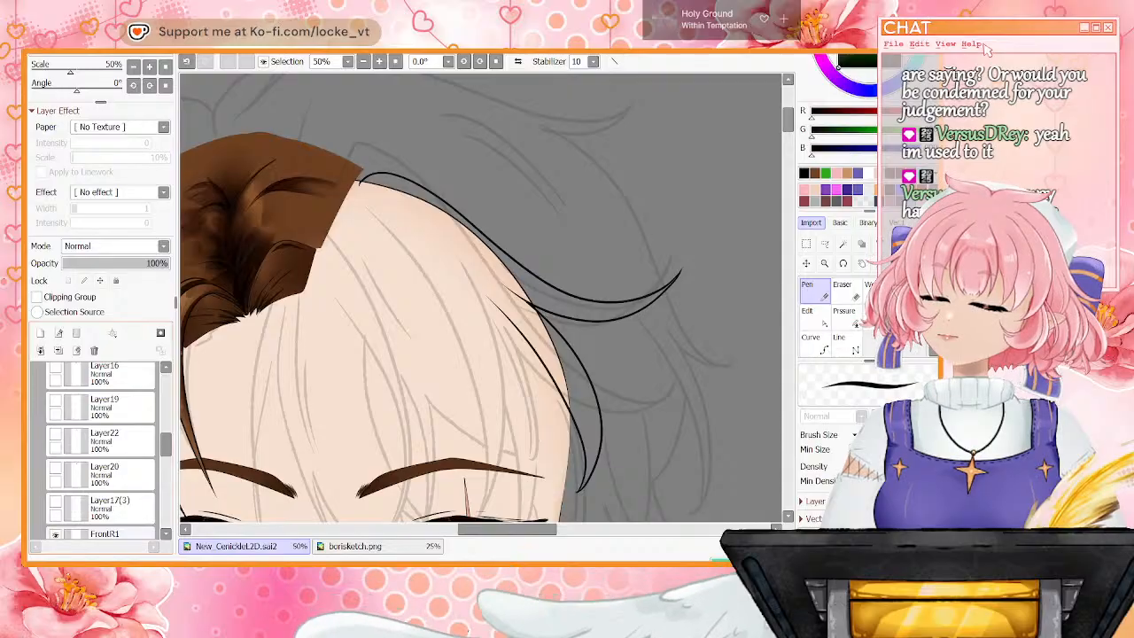
scroll(98, 443, "down", 8)
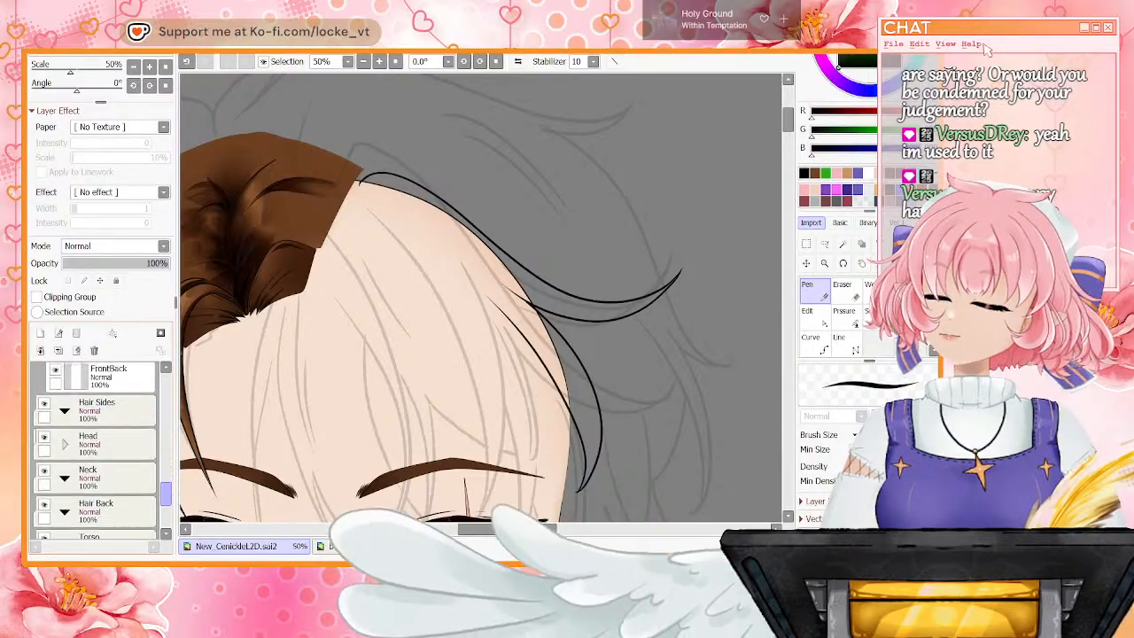
left_click(44, 367)
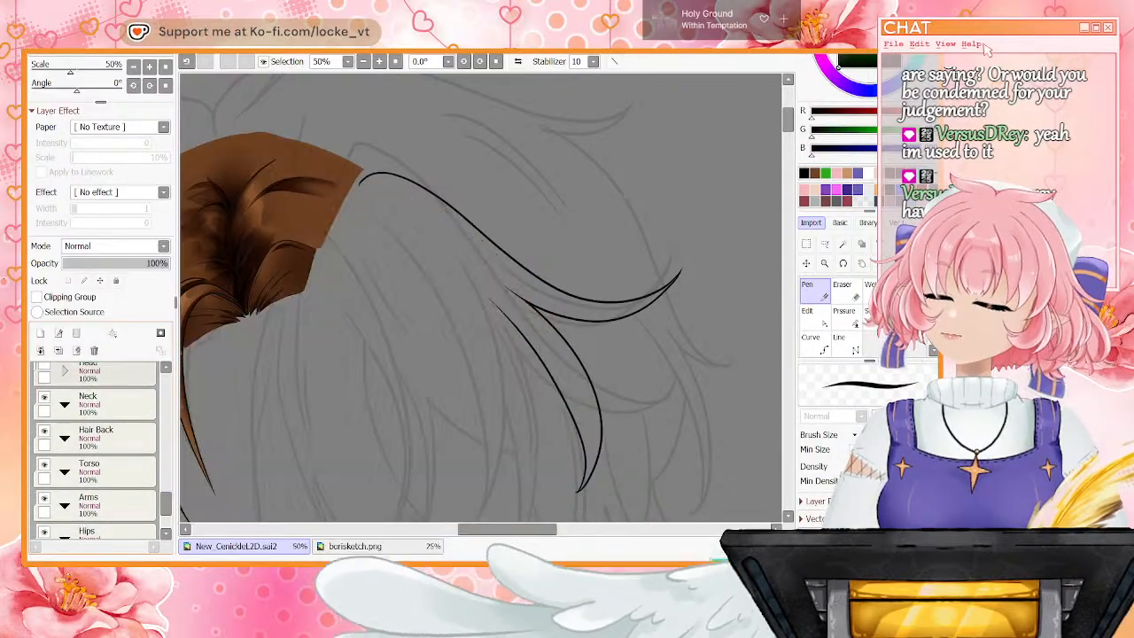
Extend the inner outline curve toward the root and close the remaining gap with a brown Pencil edge on Layer23
key("ctrl")
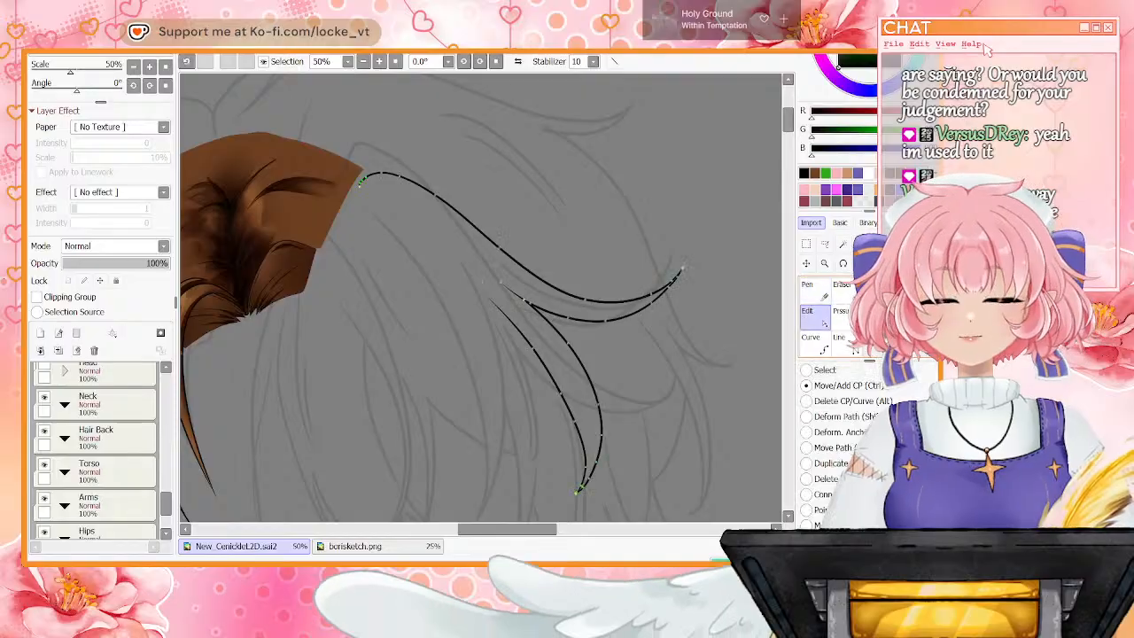
left_click_drag(484, 294, 440, 243)
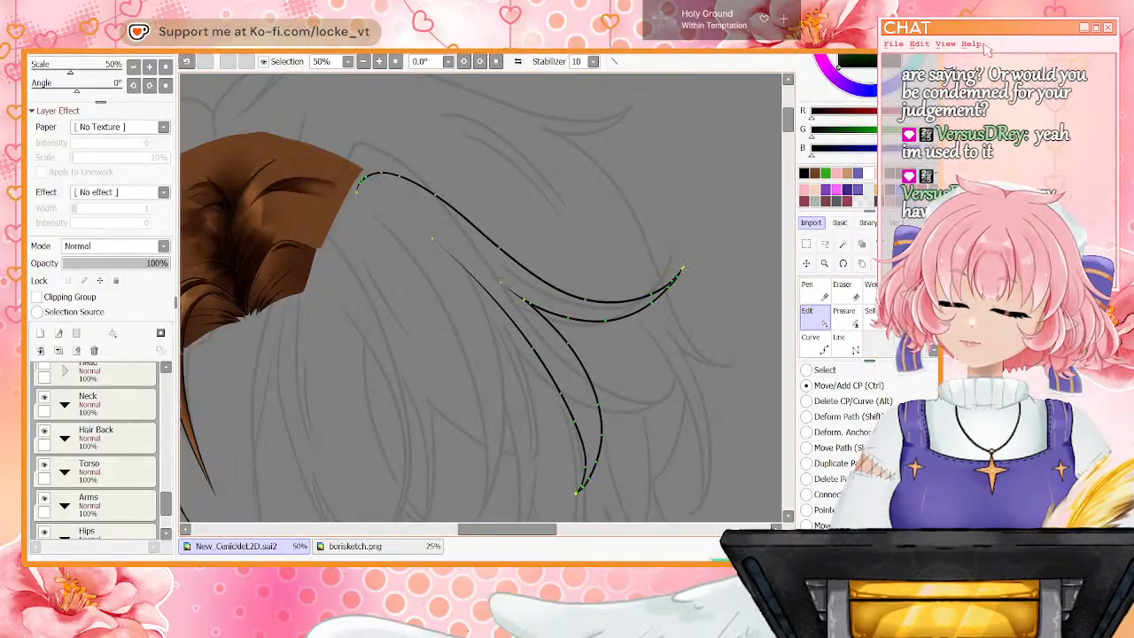
scroll(98, 452, "up", 5)
left_click_drag(165, 471, 165, 422)
left_click(106, 468)
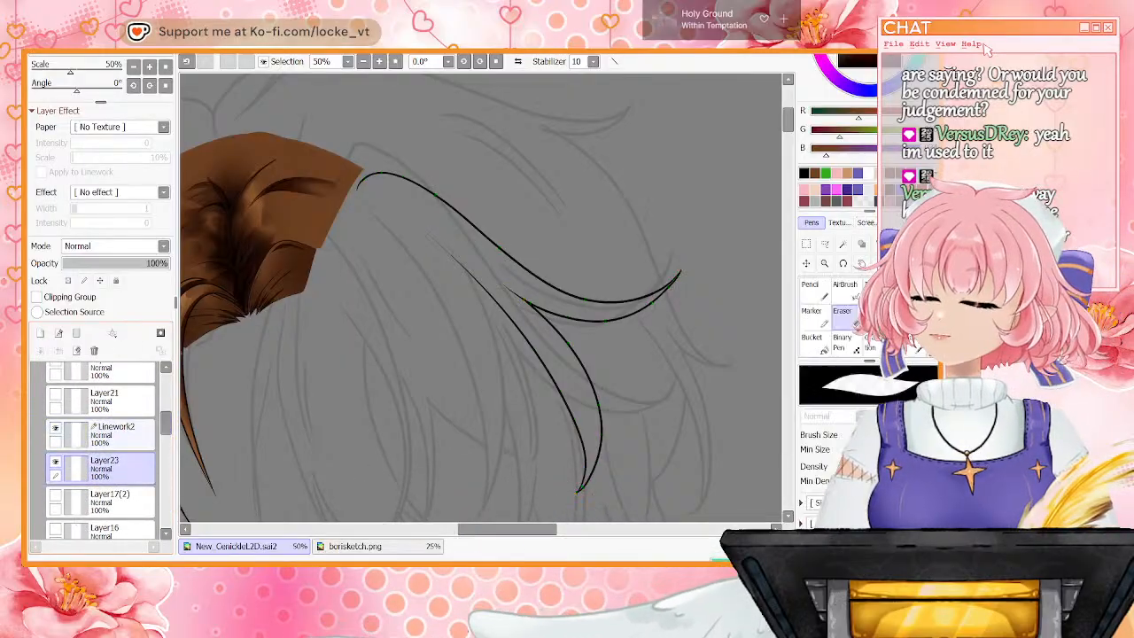
key("n")
left_click_drag(359, 186, 481, 266)
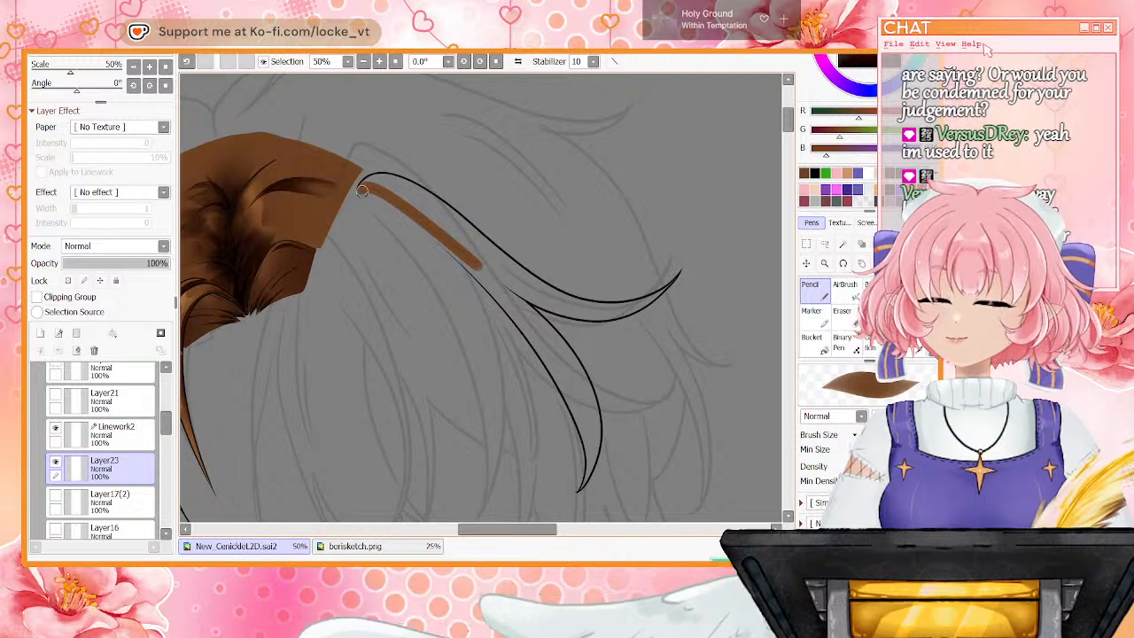
left_click_drag(418, 226, 488, 288)
key("e")
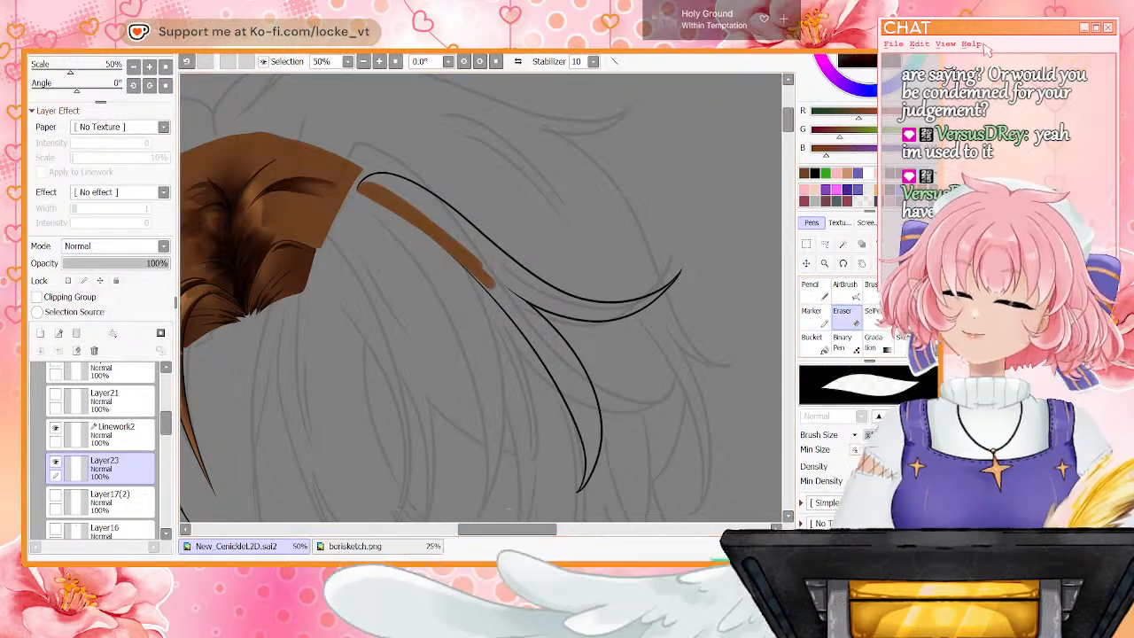
Hide the Layer6 sketch, fill the enclosed lock with brown on Layer23 and touch up its narrow tips with a finer Pencil
key("g")
left_click_drag(166, 422, 165, 386)
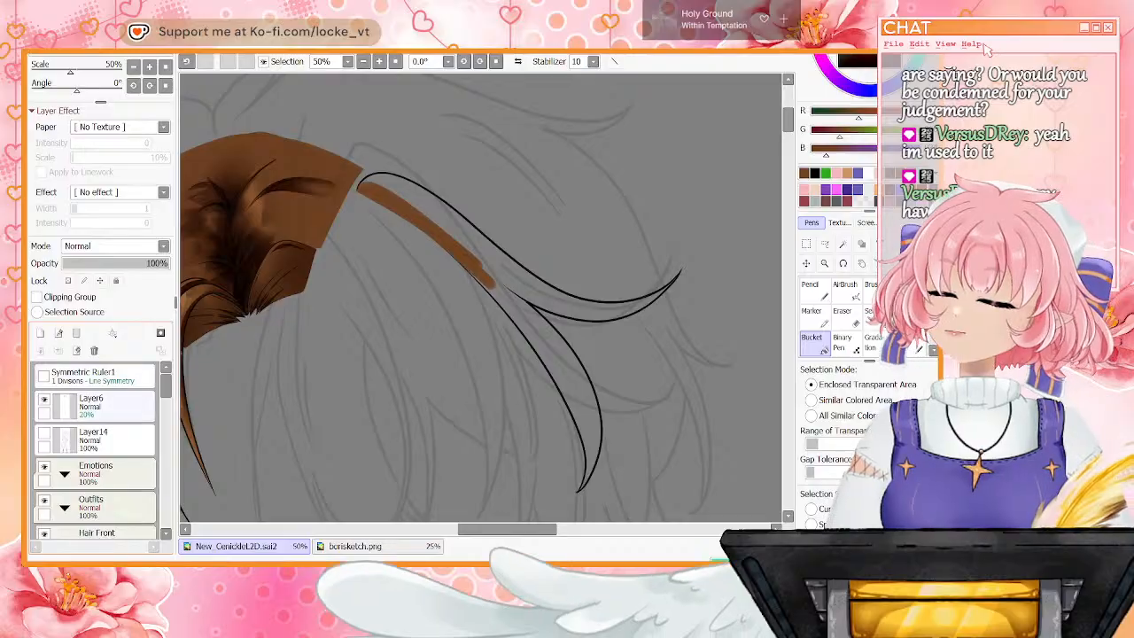
left_click(44, 399)
left_click(501, 264)
left_click_drag(166, 385, 165, 425)
key("n")
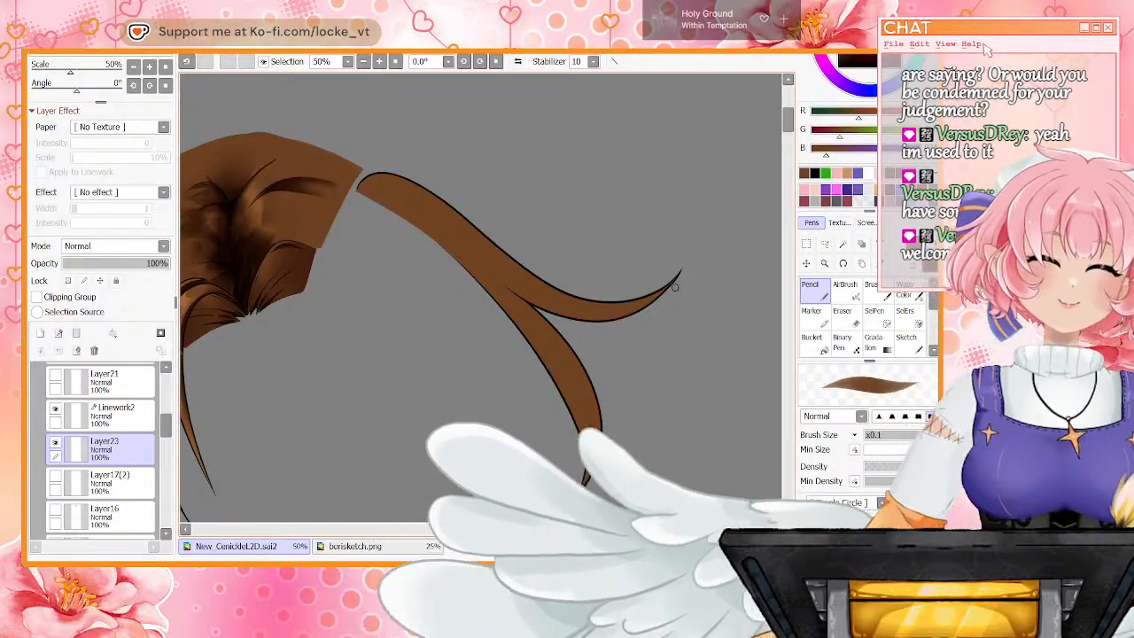
key("bracketleft")
key("bracketleft")
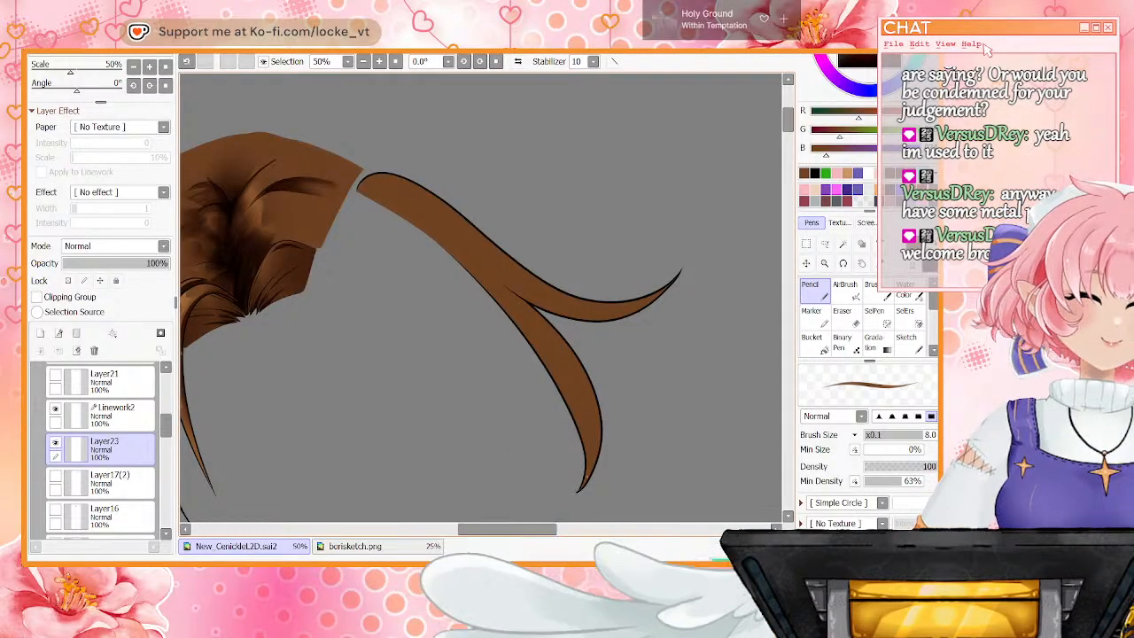
Add a Multiply layer clipped to Layer23 and shade the lock's root with a soft dark gradient
key("ctrl+shift+n")
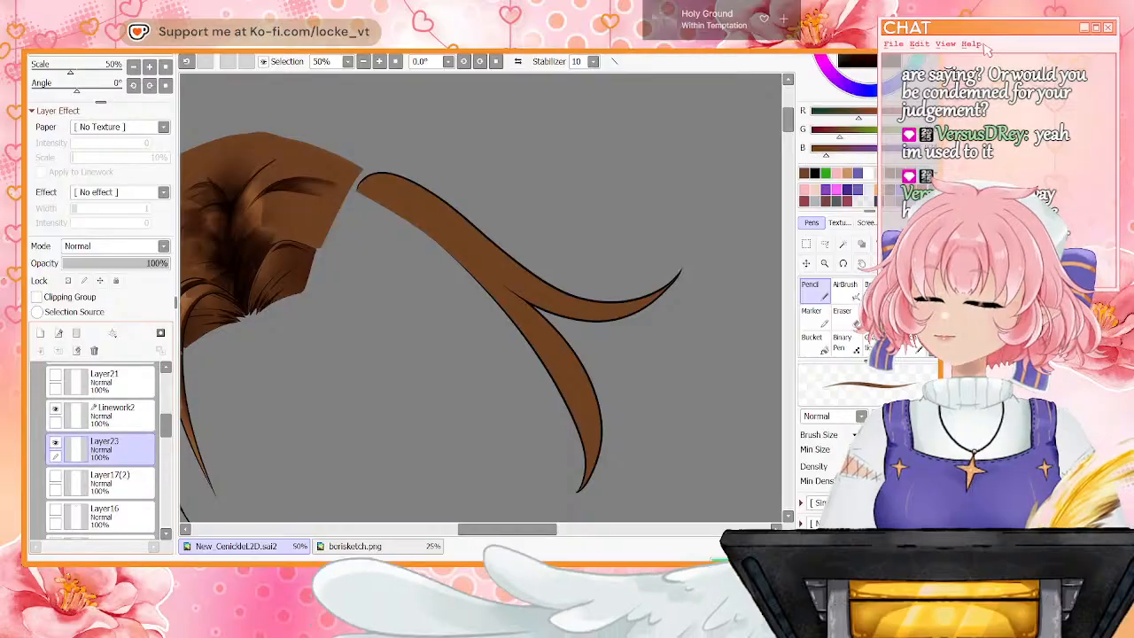
key("ctrl+alt+m")
key("ctrl+alt+g")
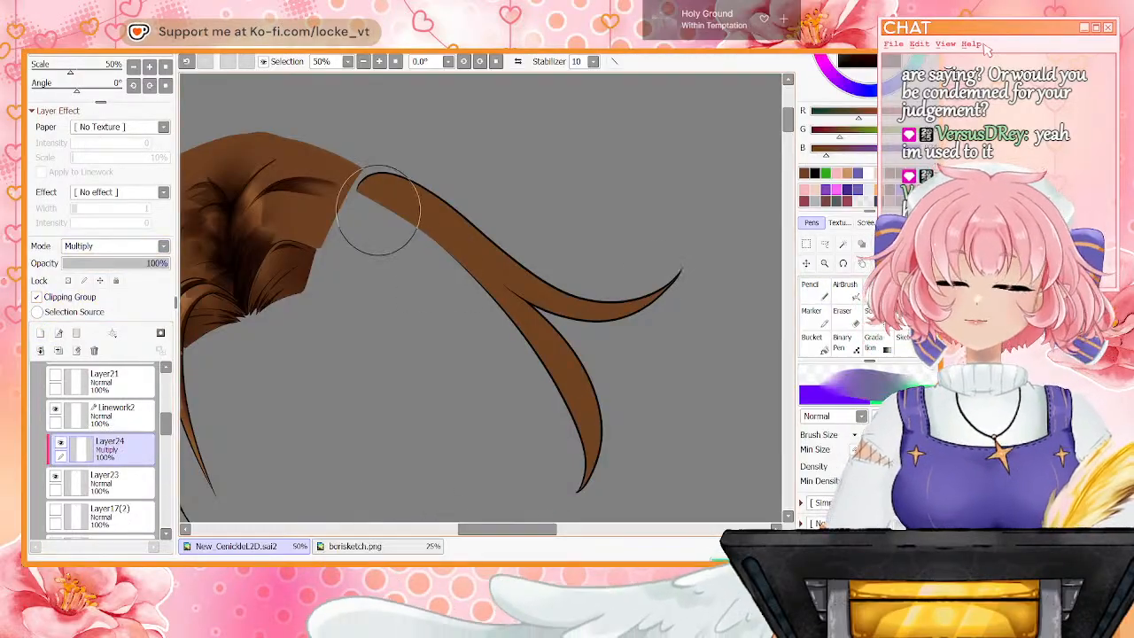
left_click_drag(377, 183, 443, 232)
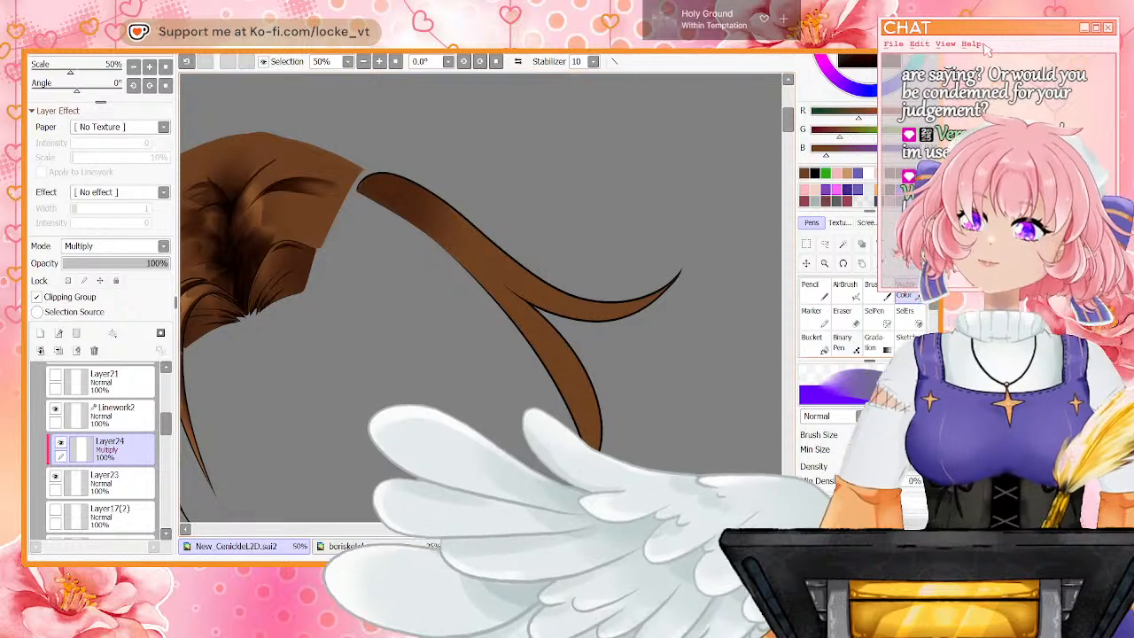
Try shading the inner side of the longer strand below the fork with the Pencil, and undo the stroke
key("n")
key("End")
key("End")
key("End")
key("End")
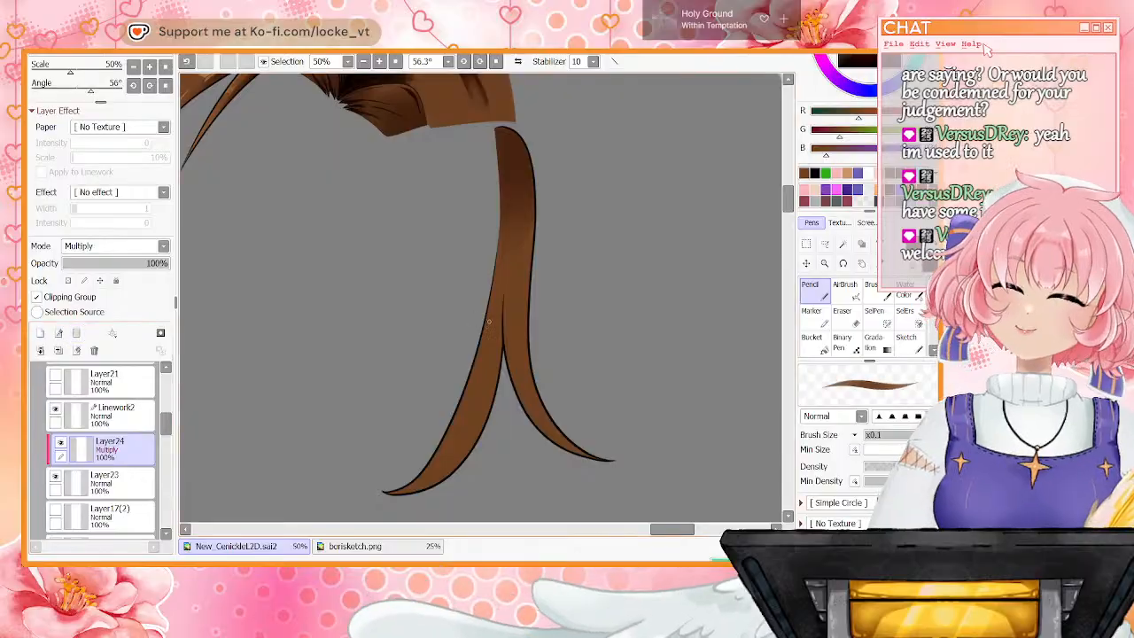
left_click_drag(501, 299, 462, 439)
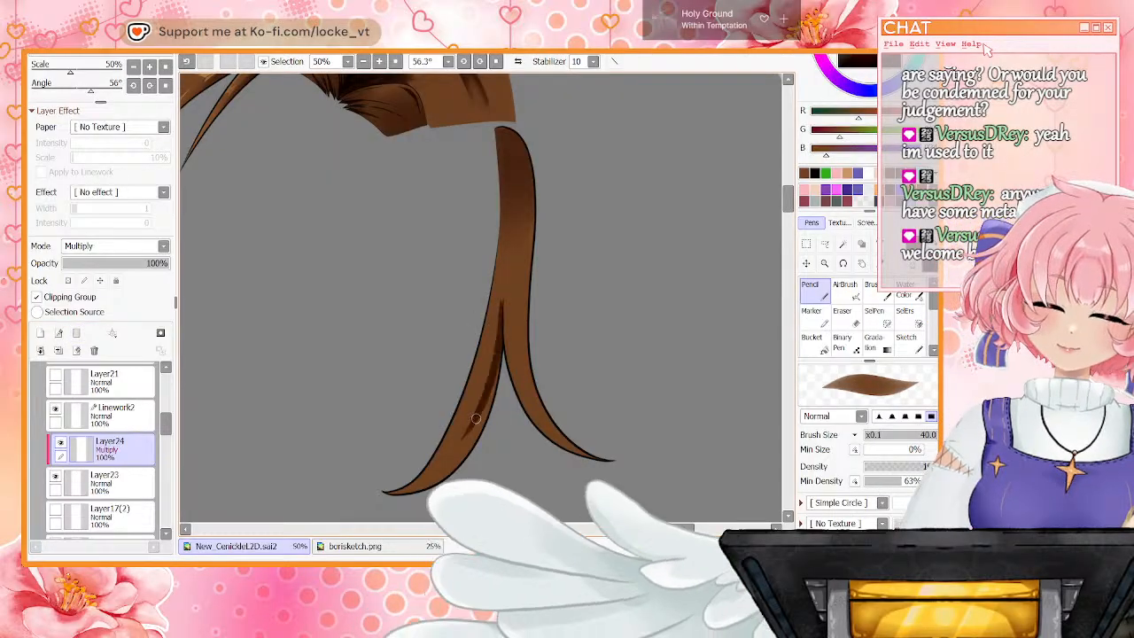
left_click(186, 61)
Shade the longer strand's inner edge below the fork with Water Color, taper it with the Eraser, and transfer the shading down to Layer23
left_click(910, 291)
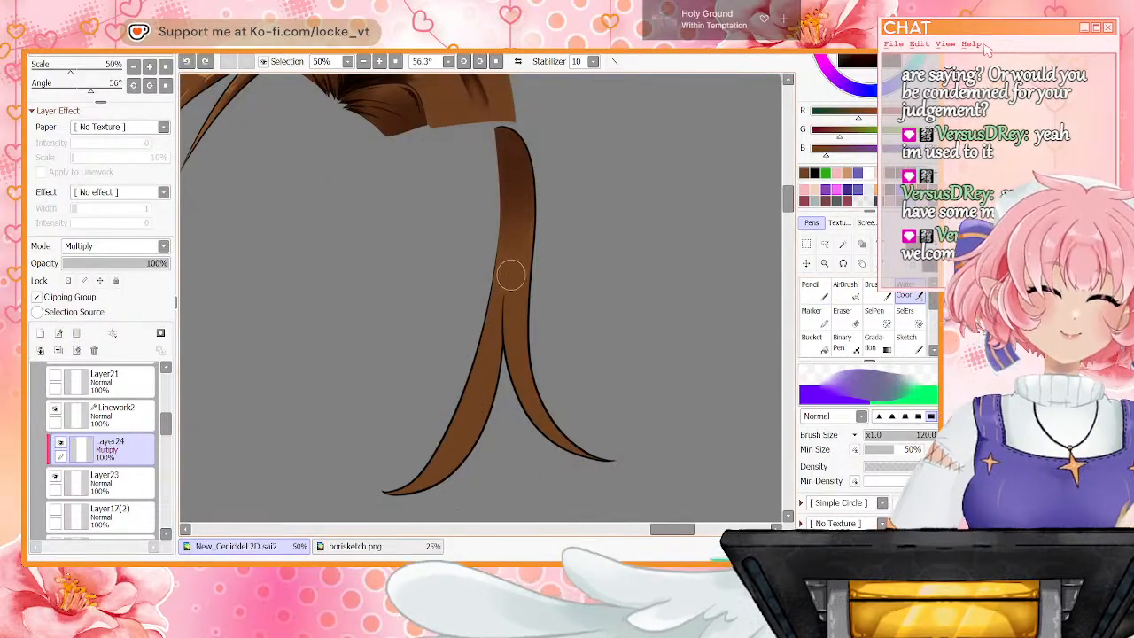
left_click_drag(500, 326, 490, 412)
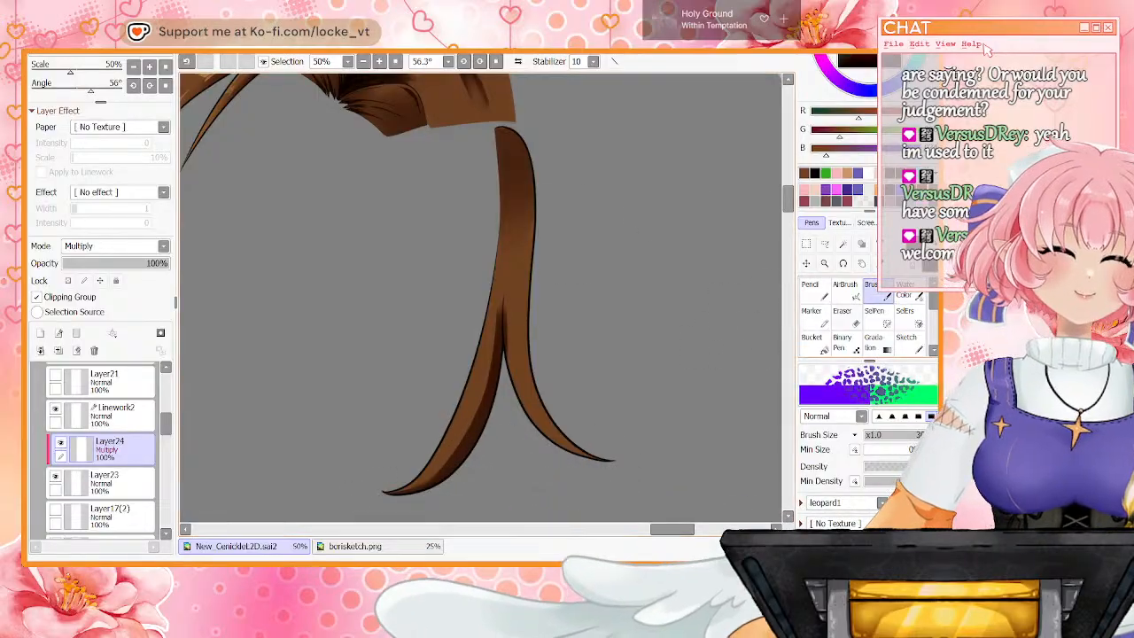
key("e")
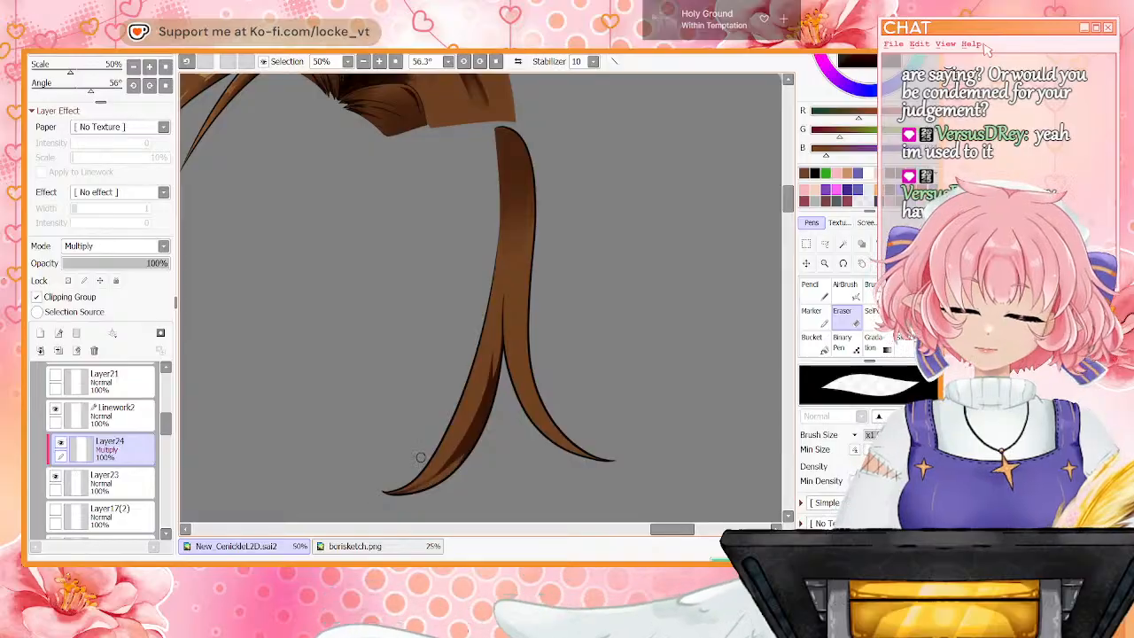
key("c")
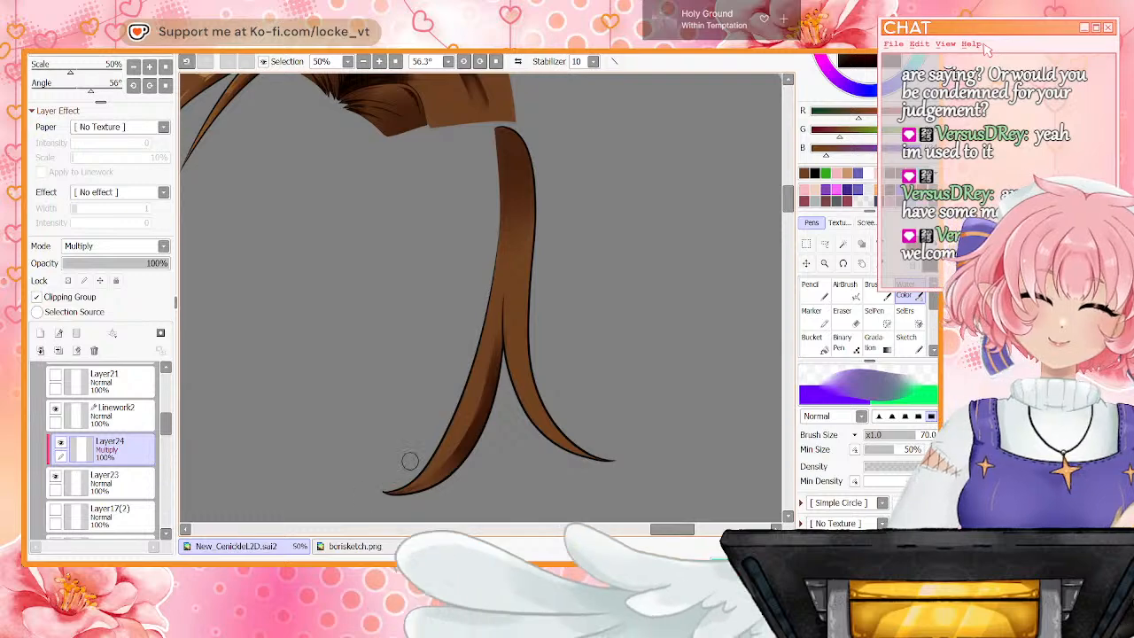
key("e")
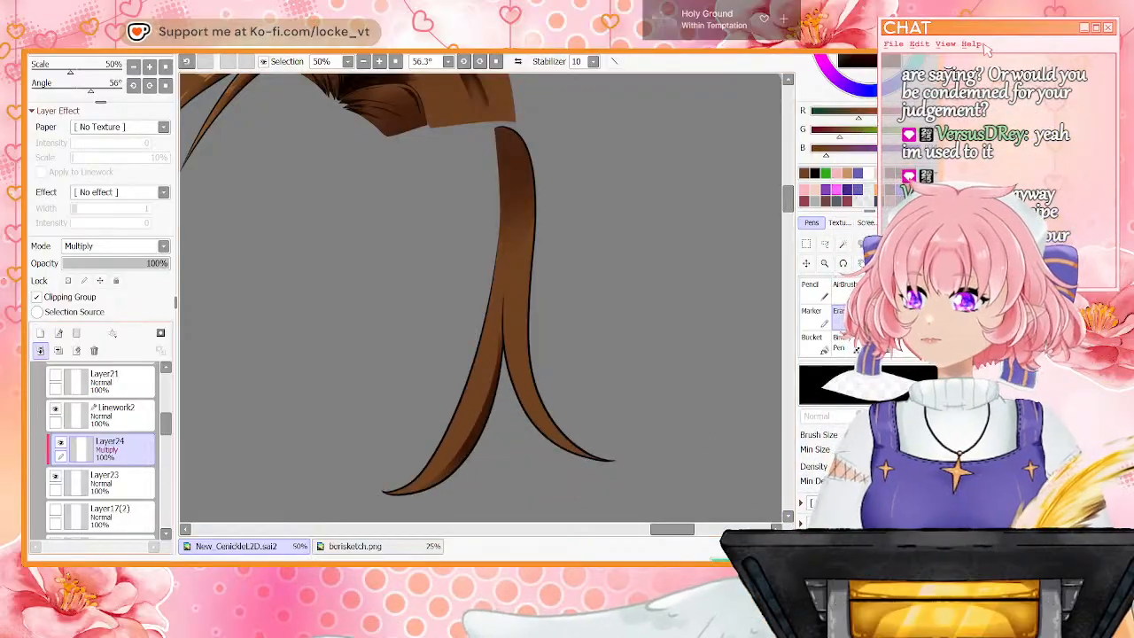
Switch the clipped Layer24 to Screen mode and paint soft Water Color highlights around the fork and along both strands
left_click(115, 246)
left_click(116, 281)
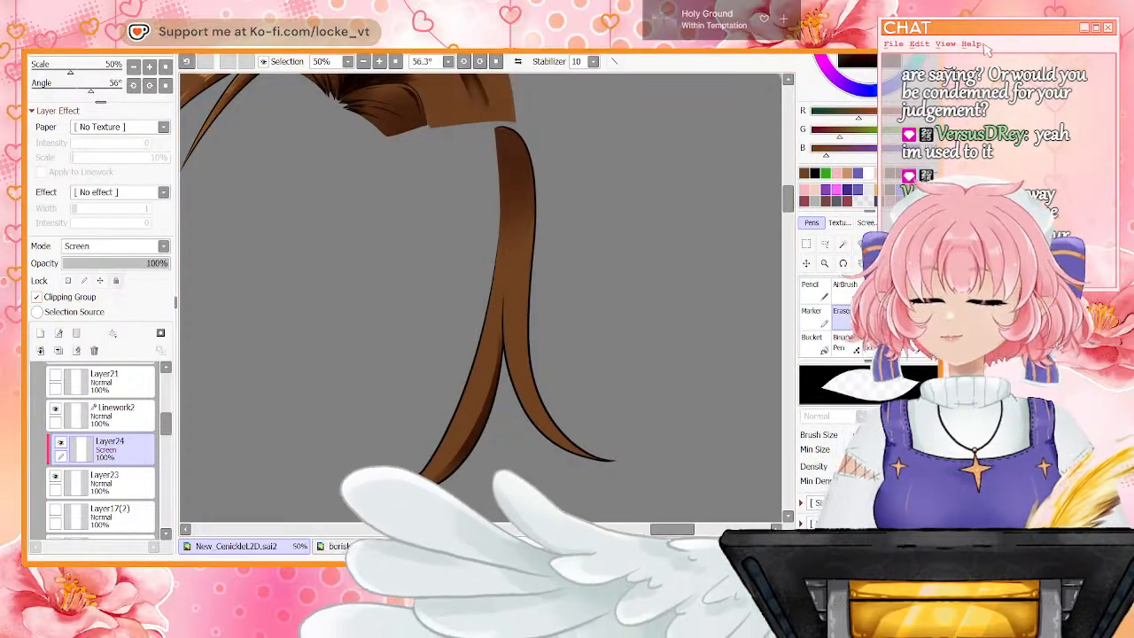
key("c")
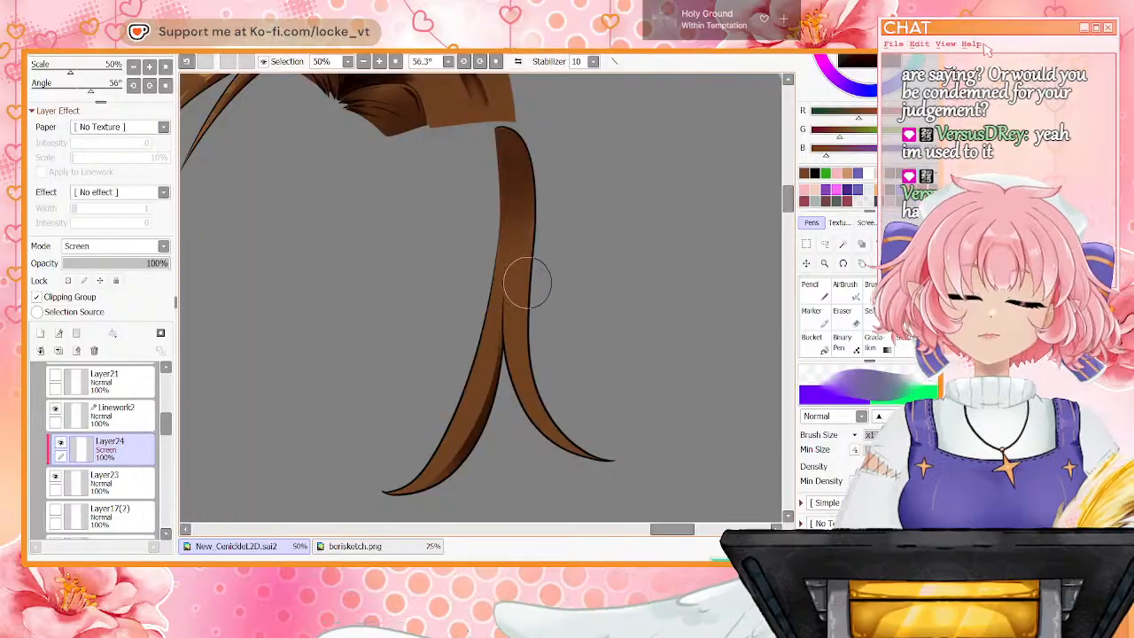
left_click_drag(525, 284, 552, 377)
left_click_drag(488, 284, 395, 443)
mouse_move(510, 266)
left_mouse_down()
mouse_move(495, 315)
mouse_move(526, 324)
mouse_move(557, 373)
left_mouse_up()
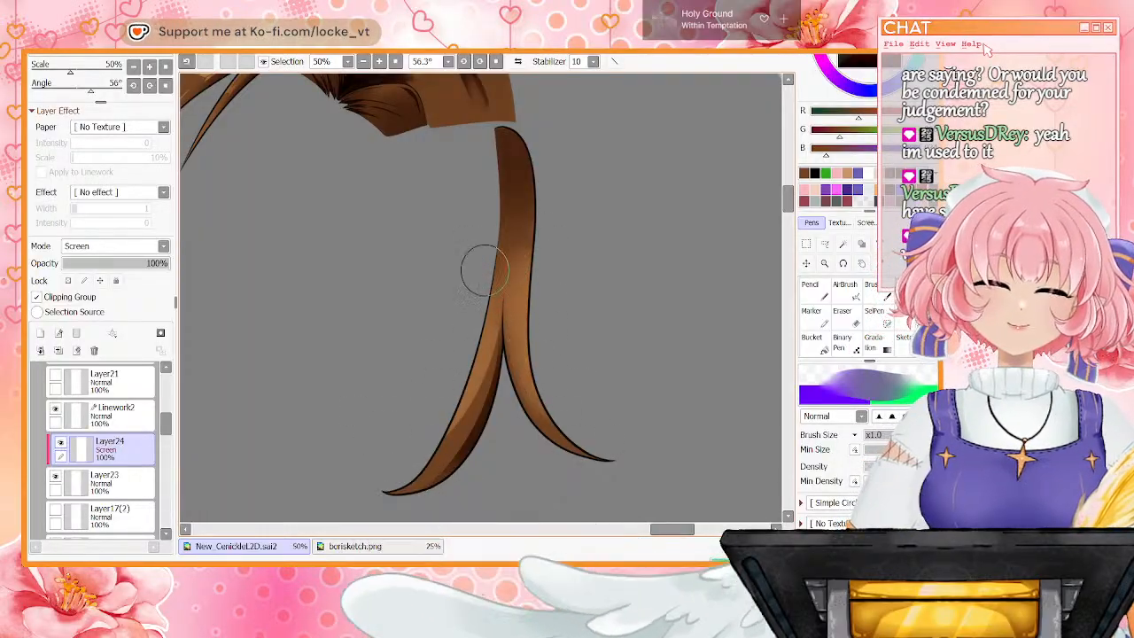
Cut the Screen highlights on Layer24 into pointed shapes around the fork and along the upper strands with the Eraser
key("e")
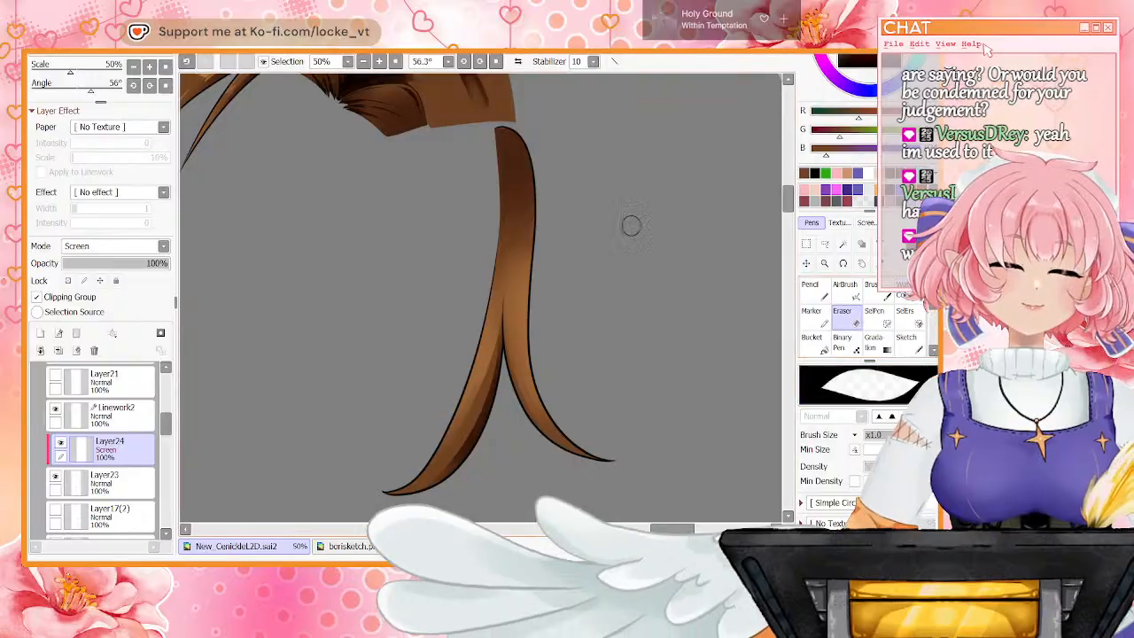
left_click_drag(531, 212, 541, 312)
left_click_drag(505, 227, 457, 319)
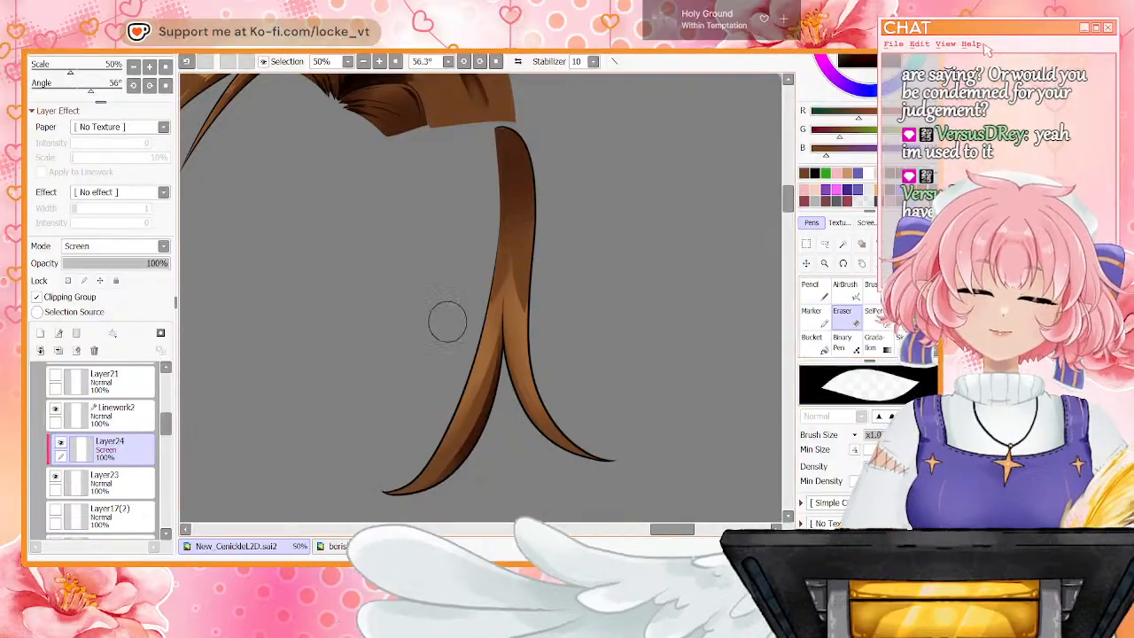
left_click_drag(518, 368, 522, 400)
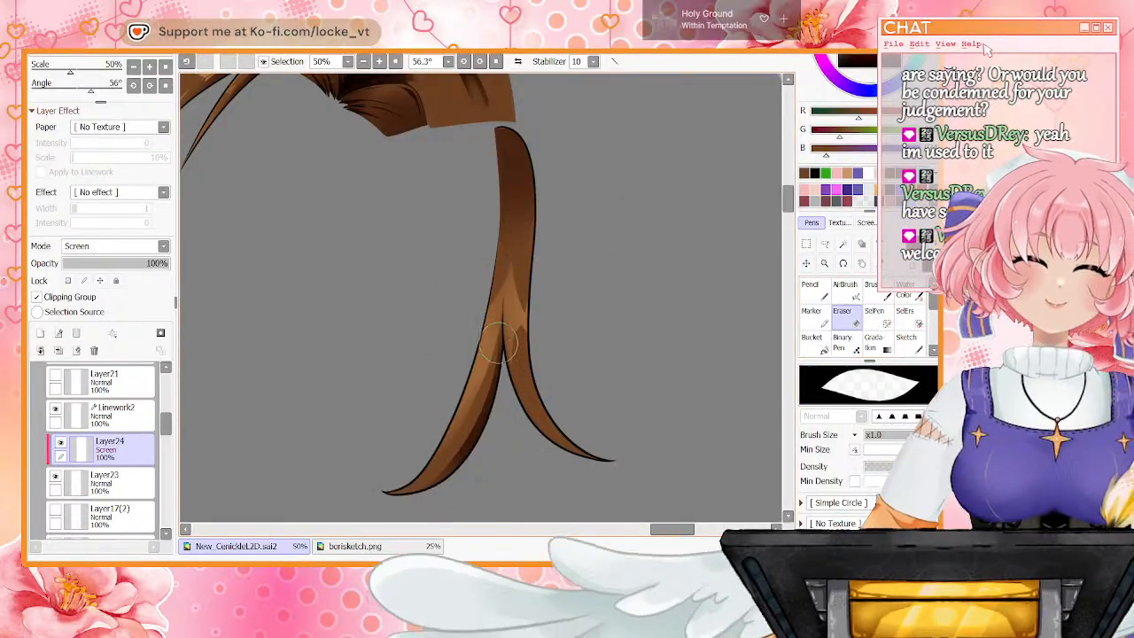
left_click_drag(486, 342, 443, 376)
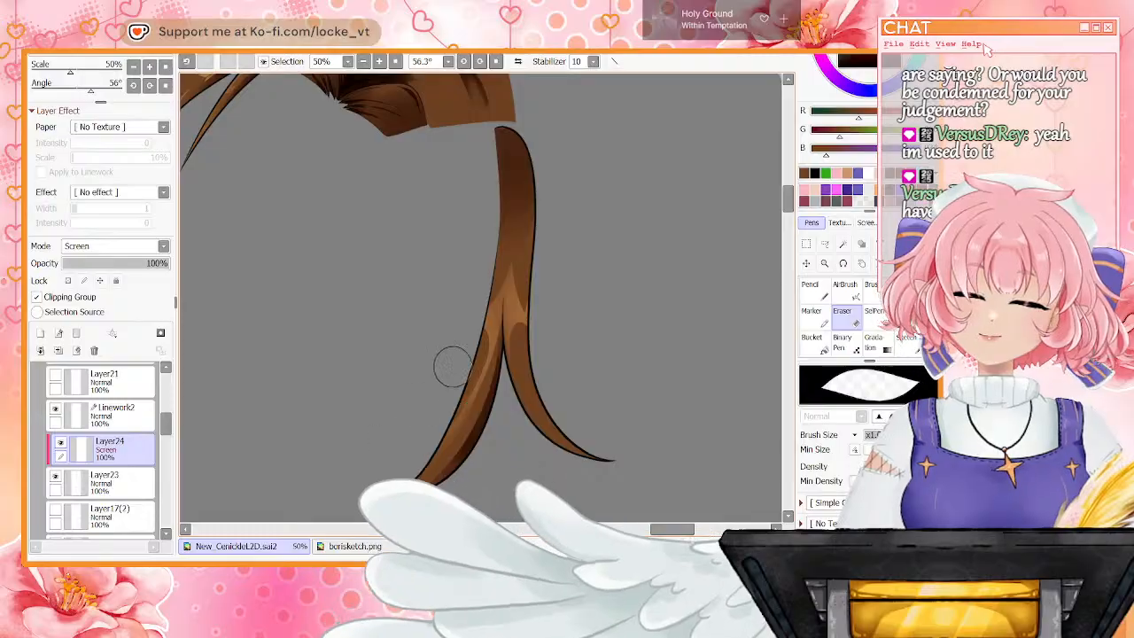
left_click_drag(465, 334, 445, 387)
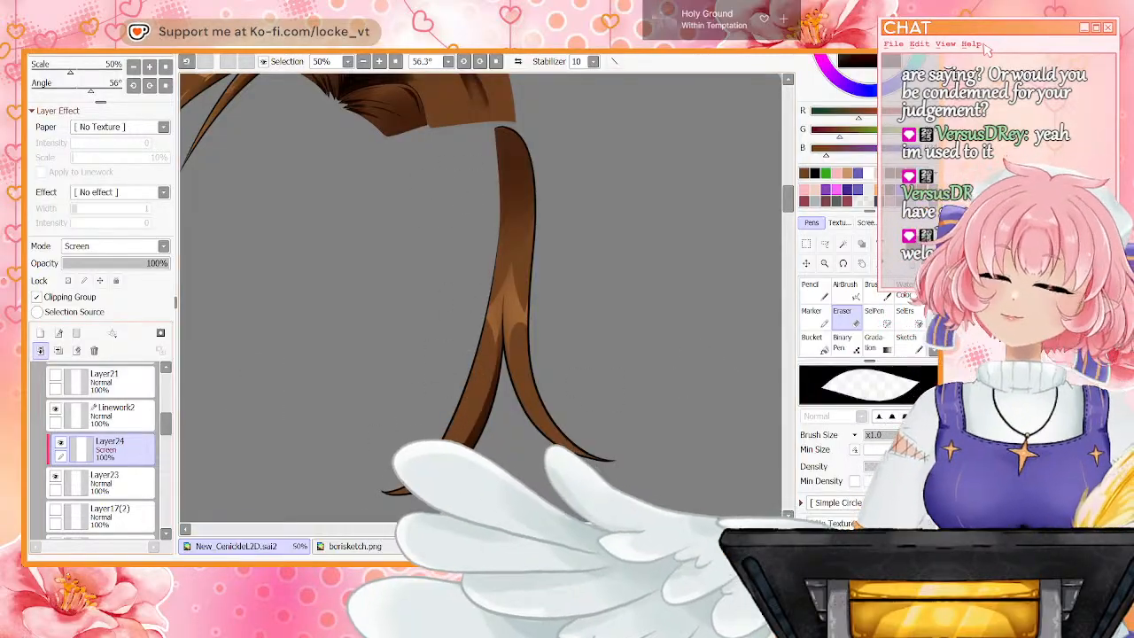
Try a Pencil highlight stroke along the outer edge of the shorter strand, and undo it
key("n")
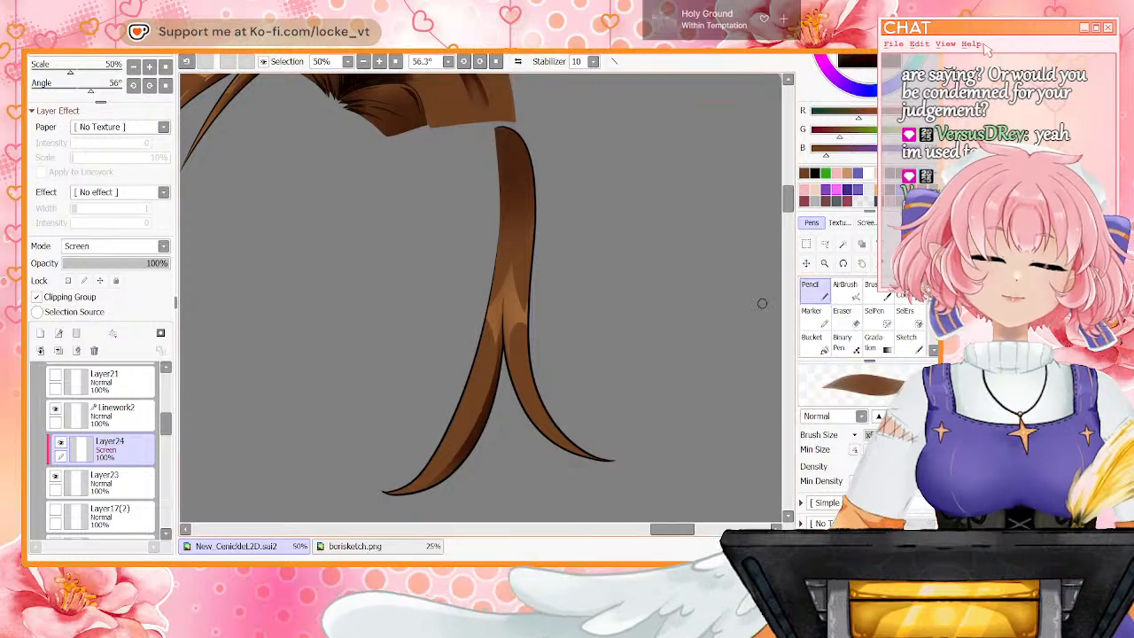
left_click_drag(530, 324, 537, 390)
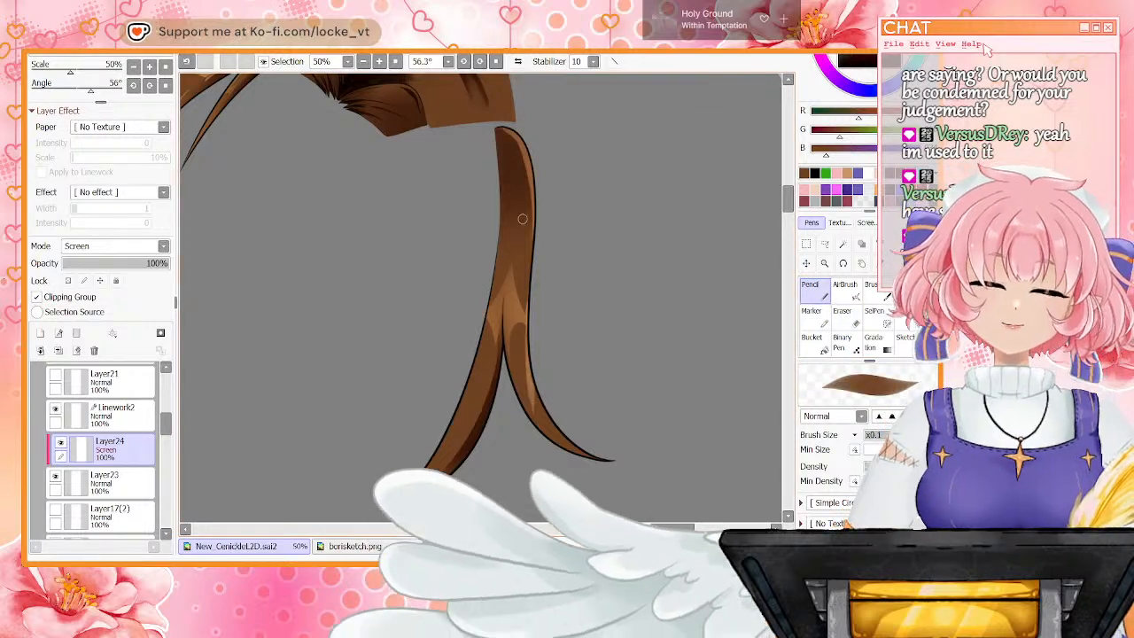
key("ctrl+z")
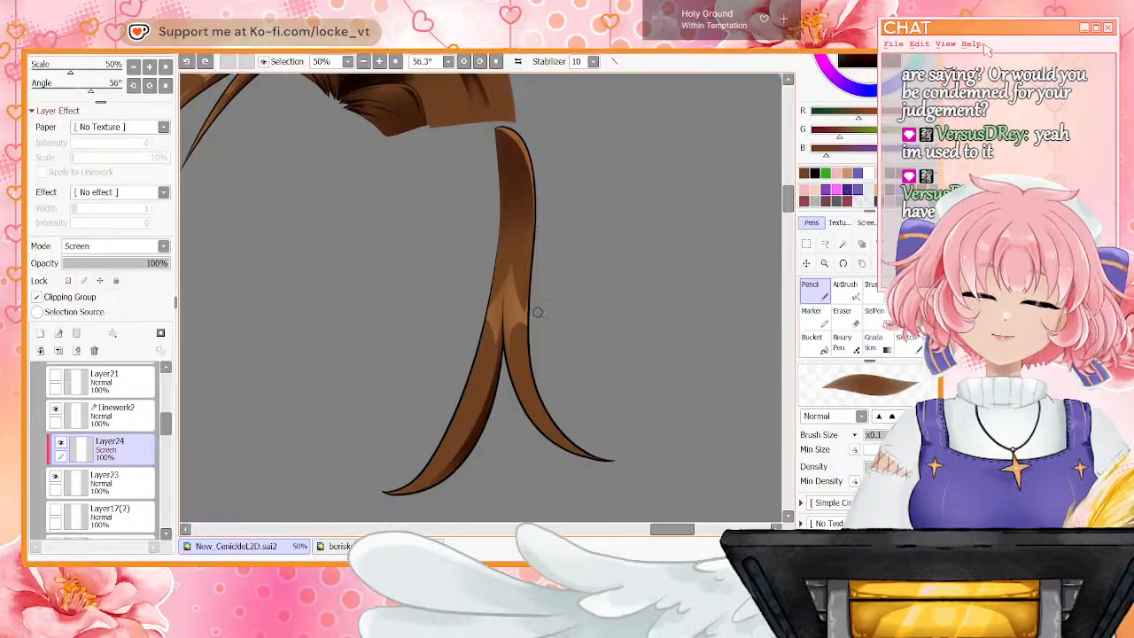
Refine the highlight on the longer strand's outer edge, and merge Layer24 and Linework2 into Layer23
key("e")
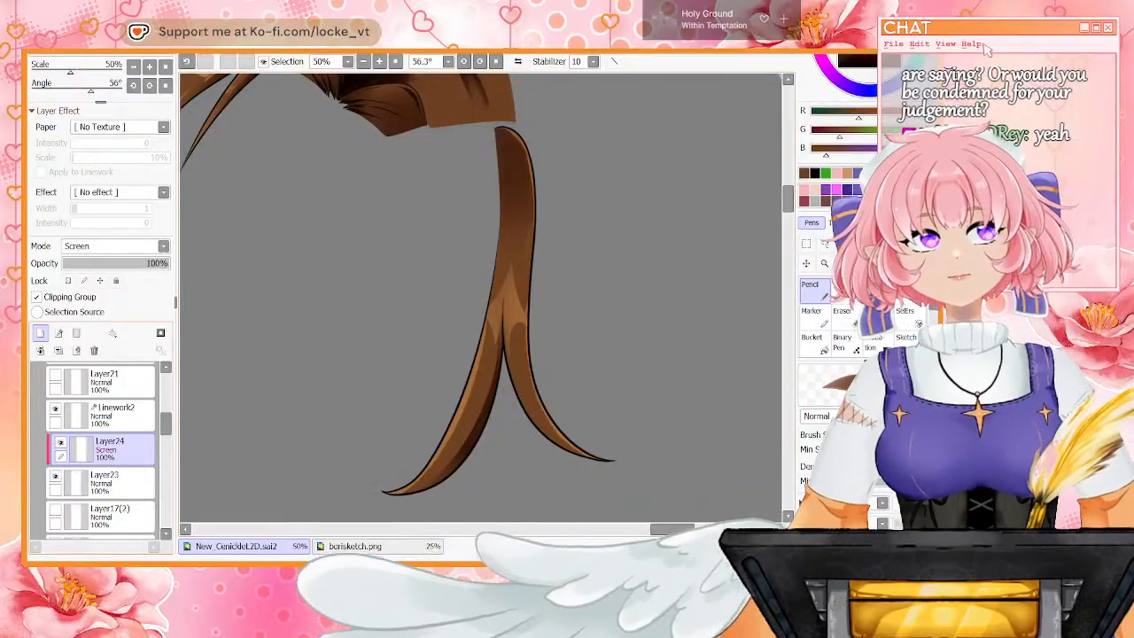
left_click(59, 350)
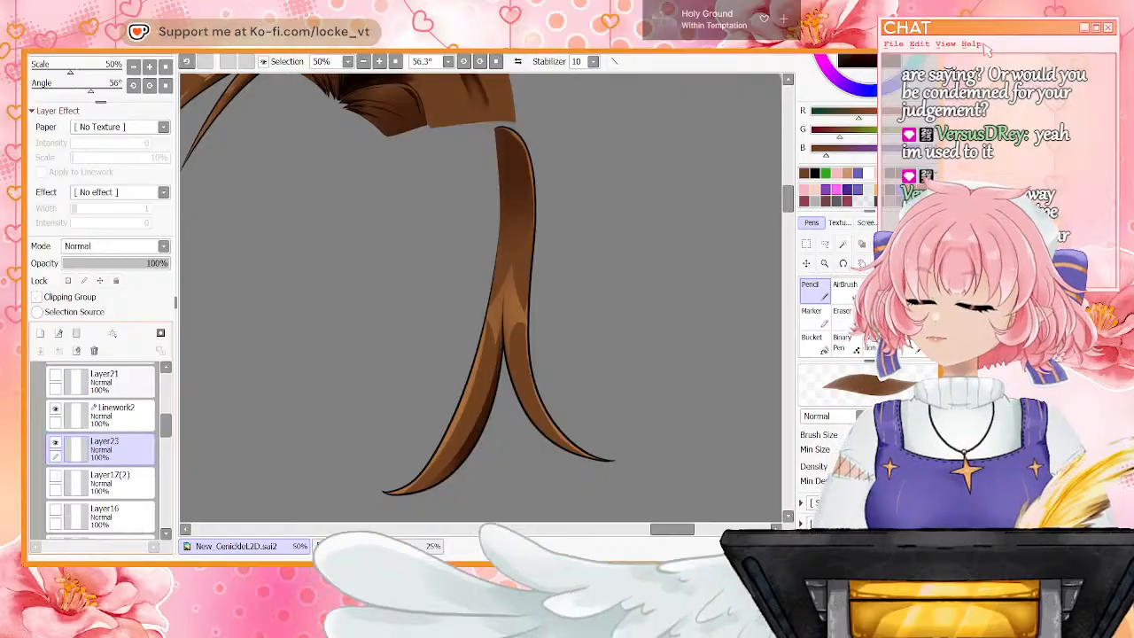
left_click(55, 442)
left_click(55, 442)
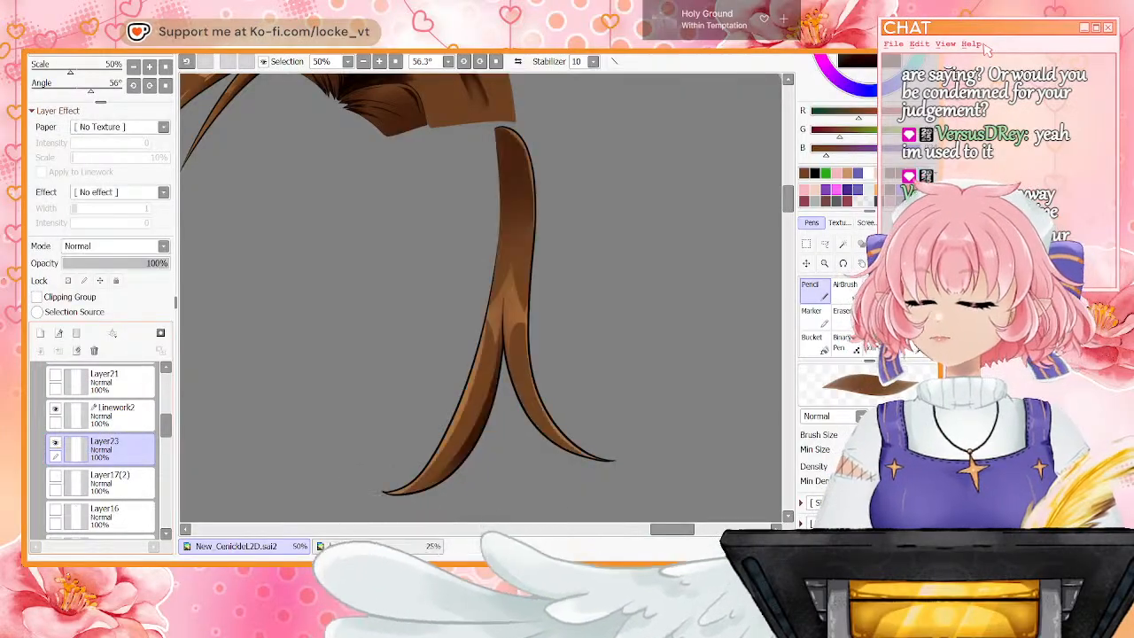
left_click(55, 442)
left_click(55, 442)
left_click(122, 415)
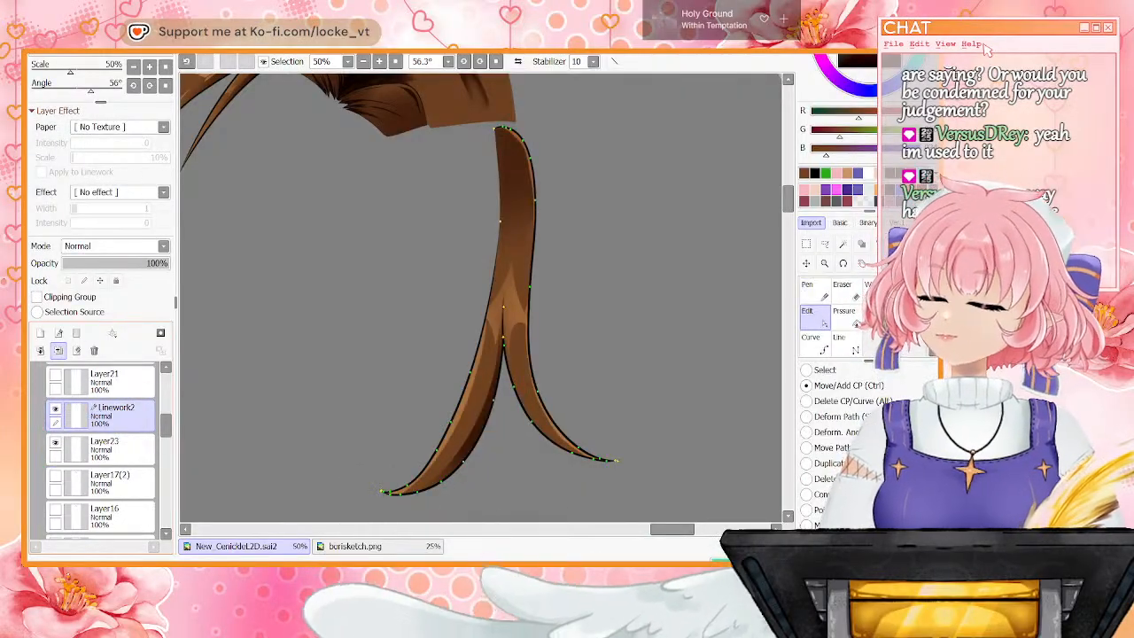
left_click(58, 351)
Reset the canvas rotation and show Layer17(2), Layer16 and the other hidden hair layers beneath Layer23
key("Home")
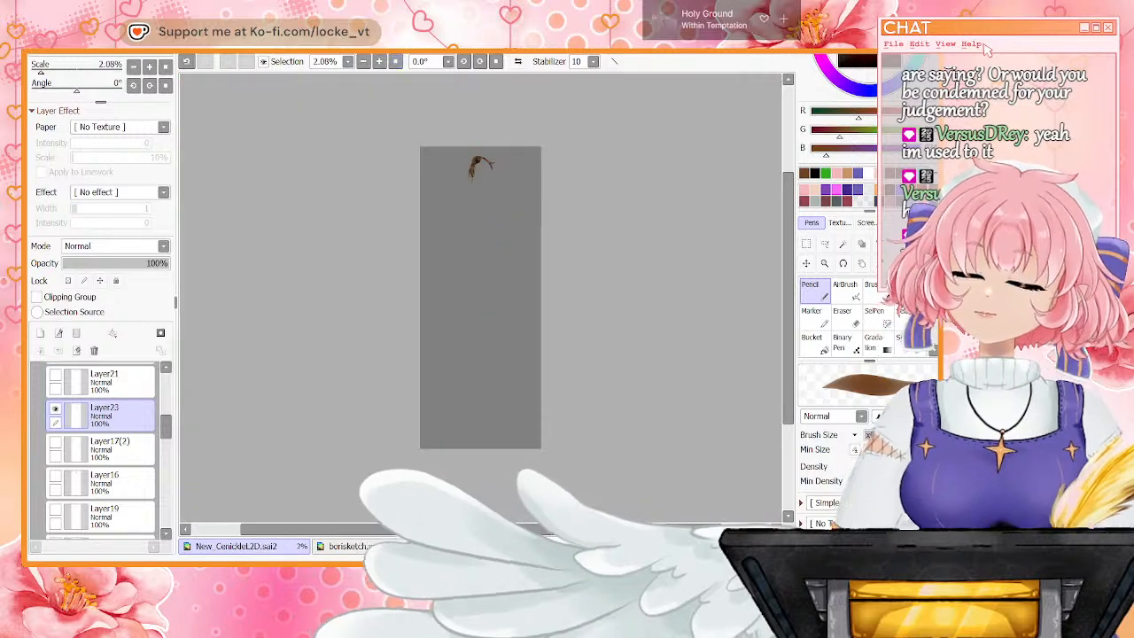
left_click(379, 61)
left_click(379, 61)
left_click(379, 62)
left_click(379, 61)
left_click(379, 61)
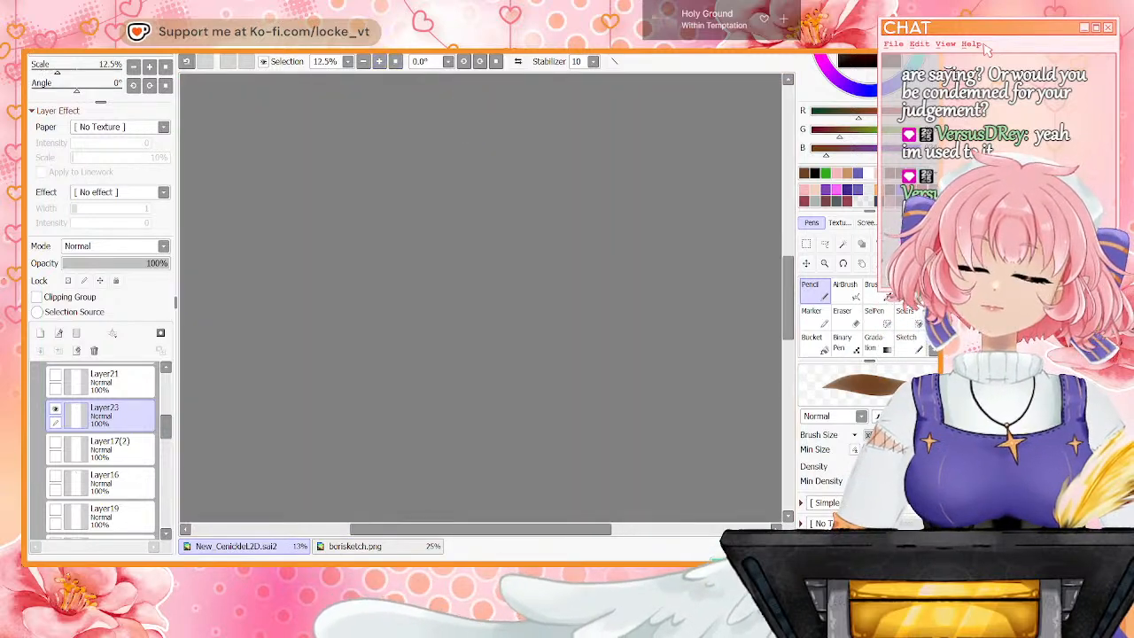
left_click_drag(788, 297, 788, 162)
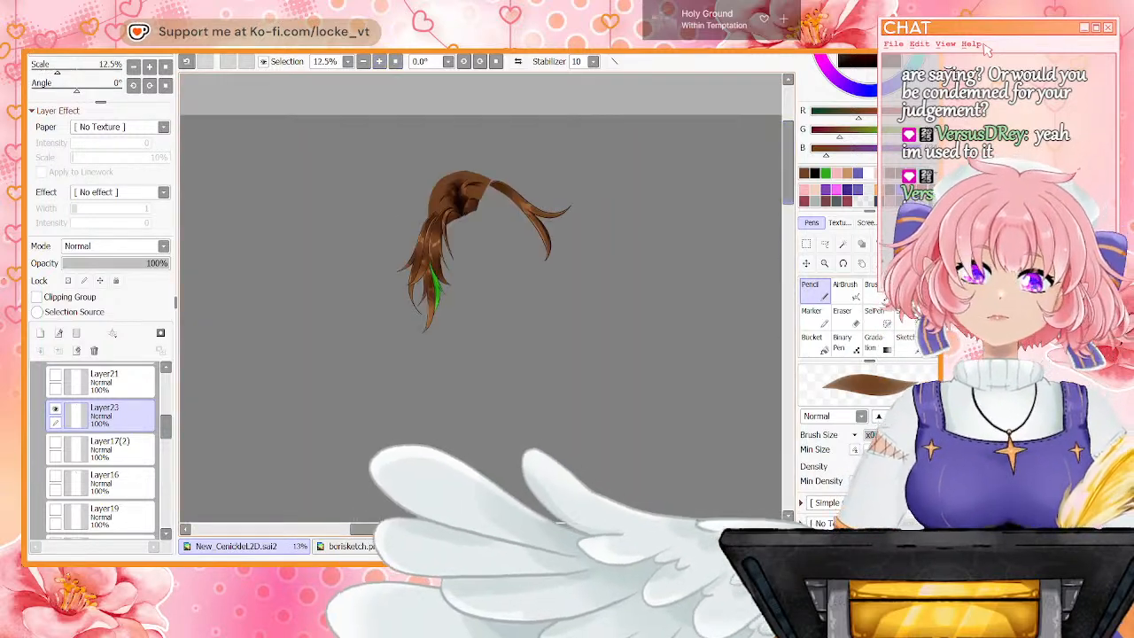
left_click(55, 477)
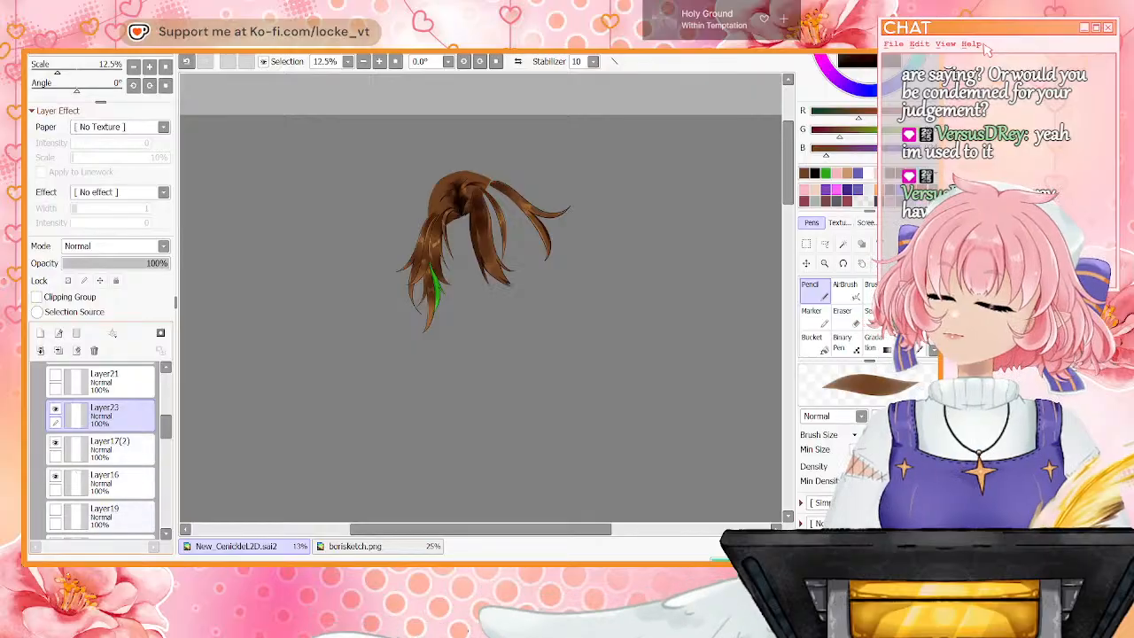
mouse_move(165, 427)
left_mouse_down()
mouse_move(166, 475)
mouse_move(166, 418)
left_mouse_up()
left_click(55, 459)
left_click(55, 492)
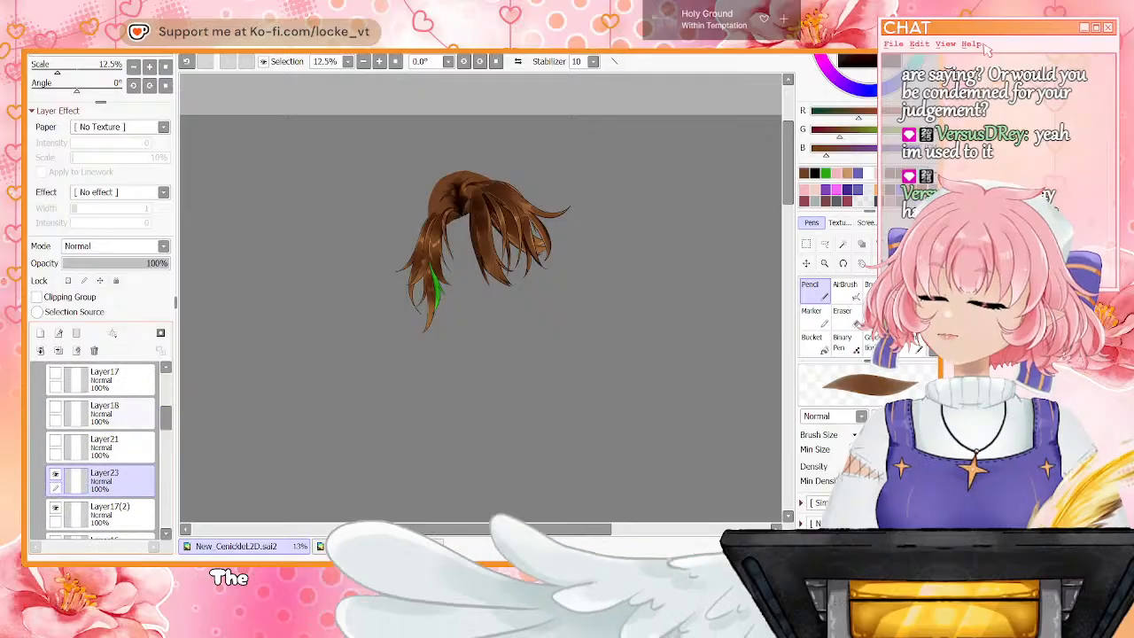
Show Layer21, Layer18 and Layer17 above Layer23 in the Hair Front folder
left_click(55, 474)
left_click(55, 440)
left_click(54, 406)
left_click(55, 373)
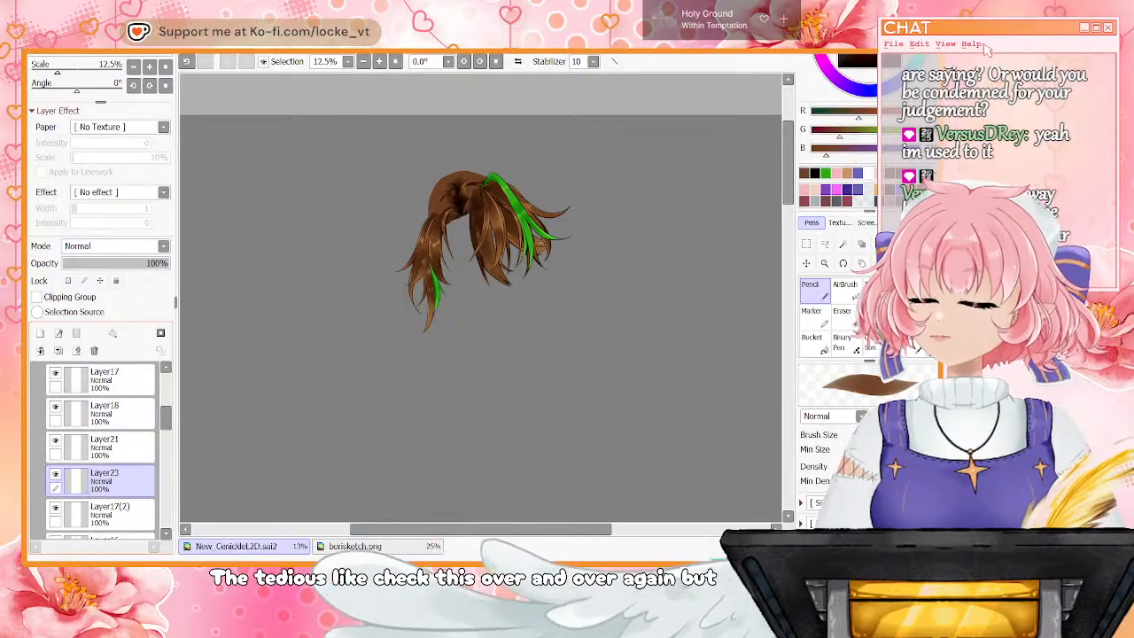
Show the Head folder and the rough hair sketch on Layer6
scroll(98, 443, "up", 2)
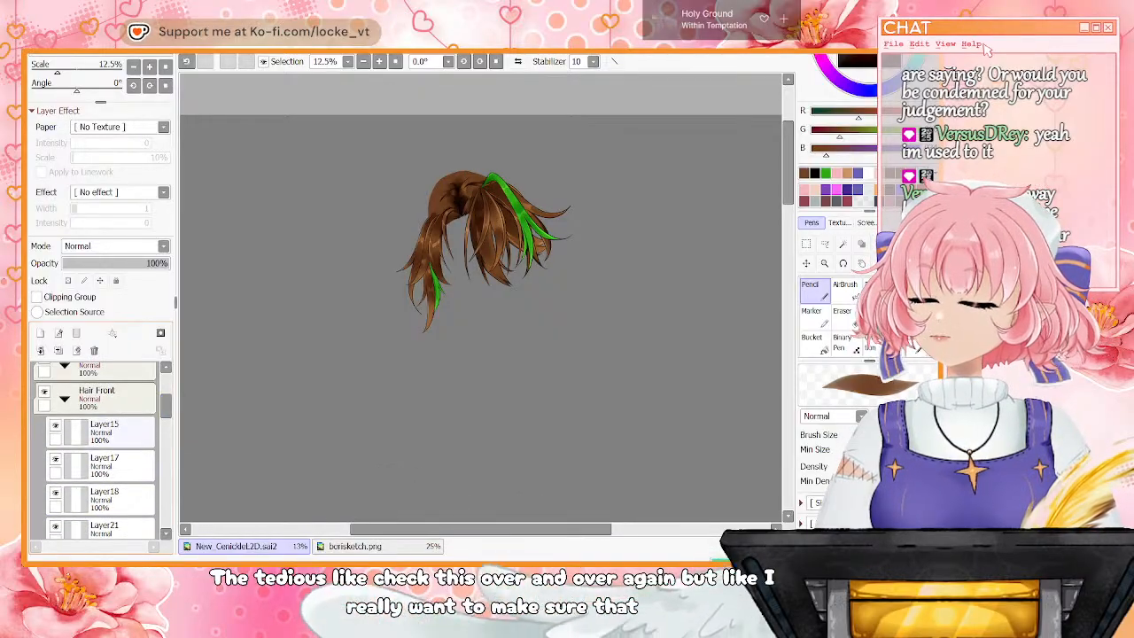
left_click_drag(166, 406, 166, 499)
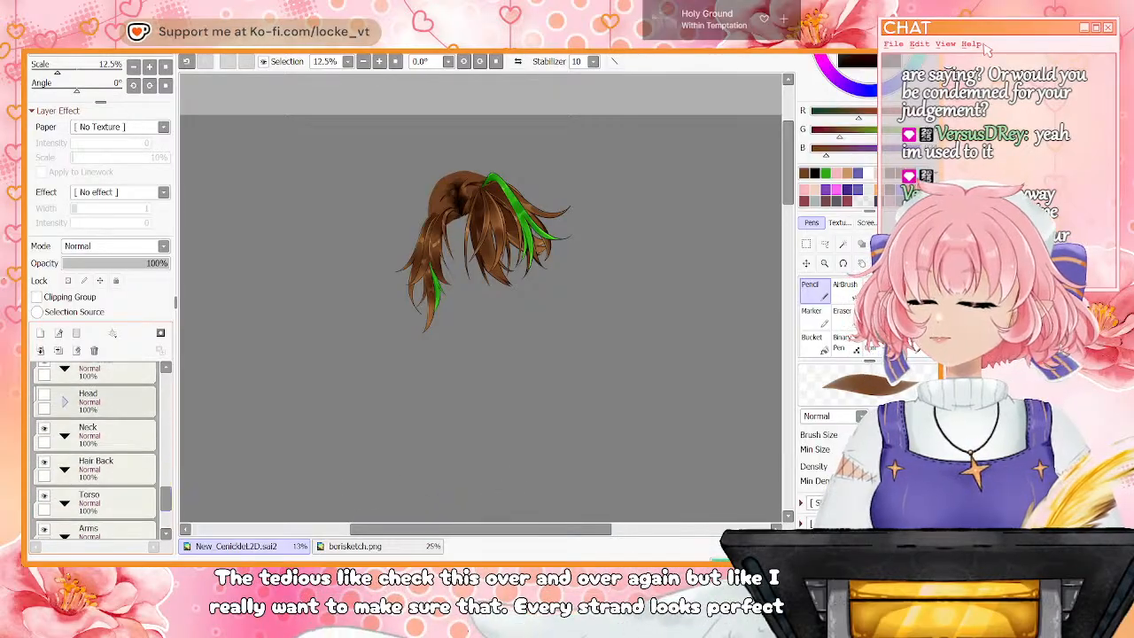
left_click(44, 395)
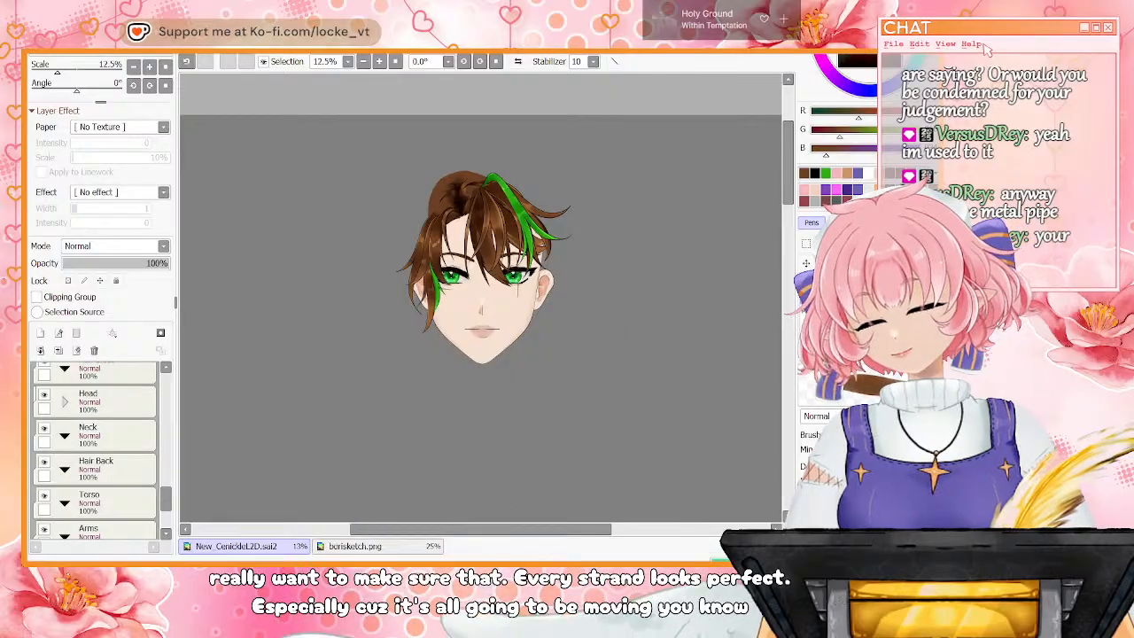
left_click_drag(165, 499, 166, 384)
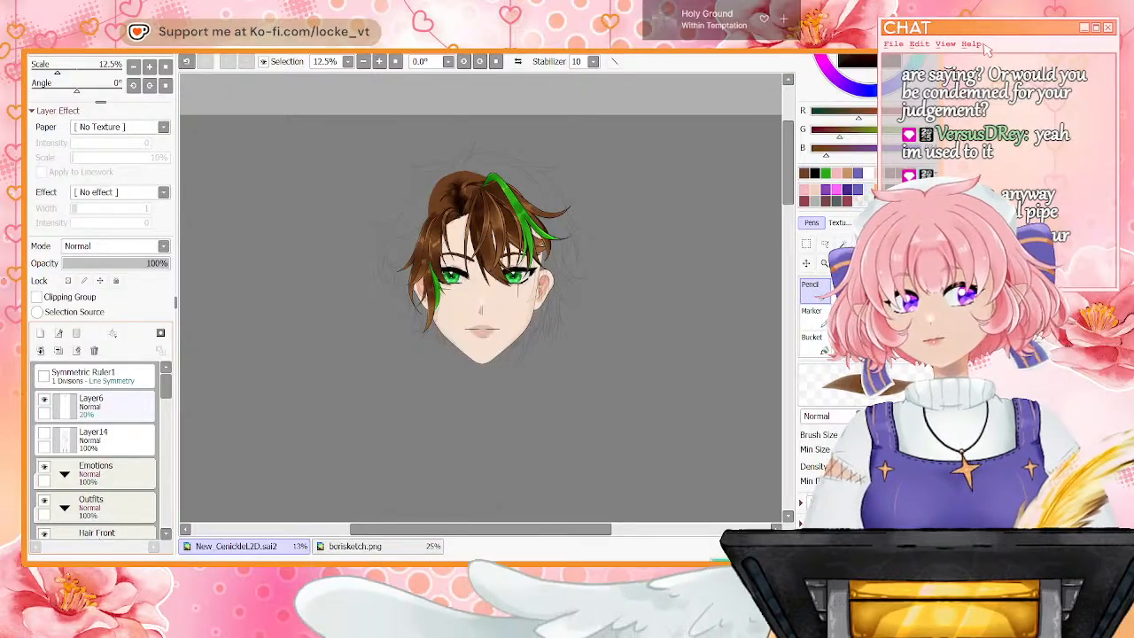
Soften the outer edge of the FrontBack layer at the crown into a blur, and compare the hair with that layer hidden and shown
scroll(97, 451, "down", 10)
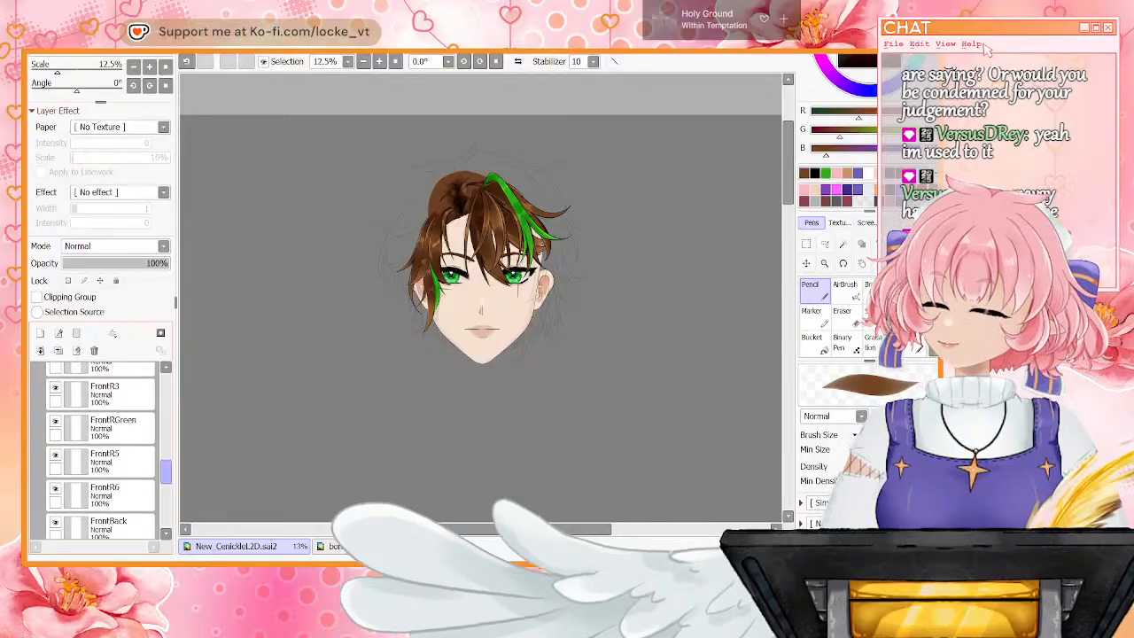
left_click_drag(166, 488, 166, 482)
left_click(111, 453)
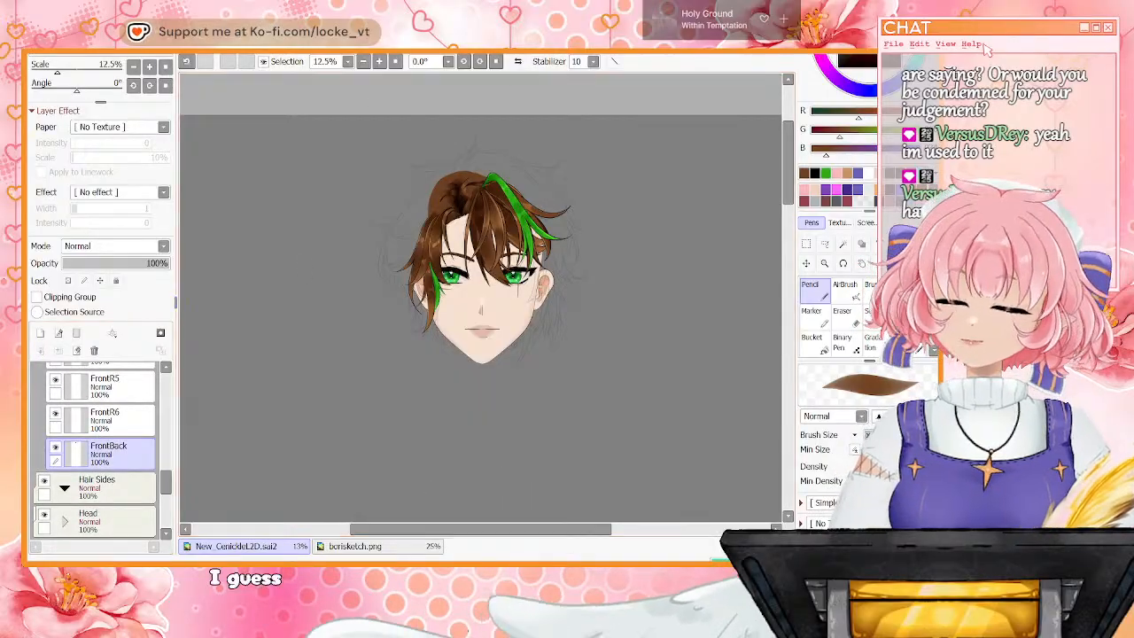
left_click(379, 62)
left_click(379, 61)
left_click(379, 62)
left_click(379, 61)
left_click_drag(788, 139, 788, 118)
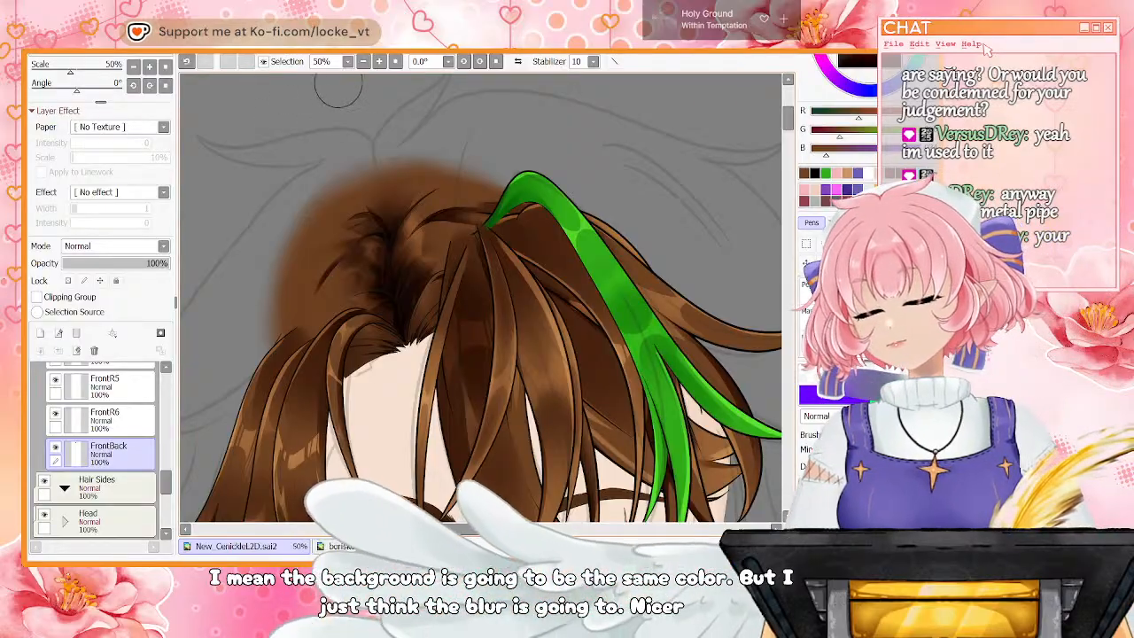
scroll(337, 92, "down", 4)
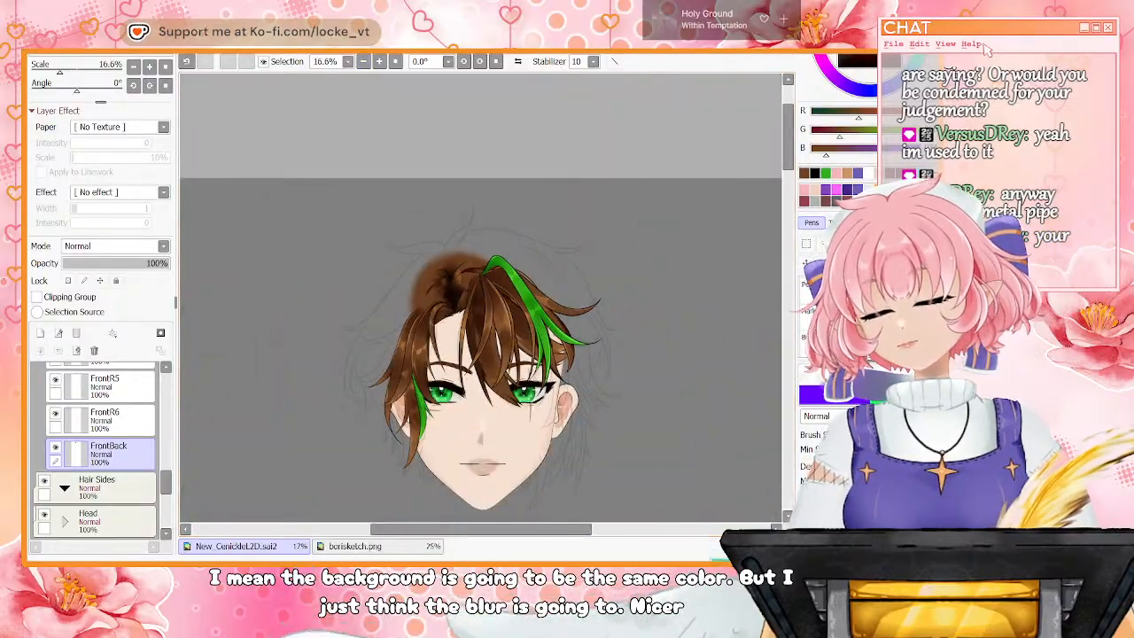
left_click(55, 447)
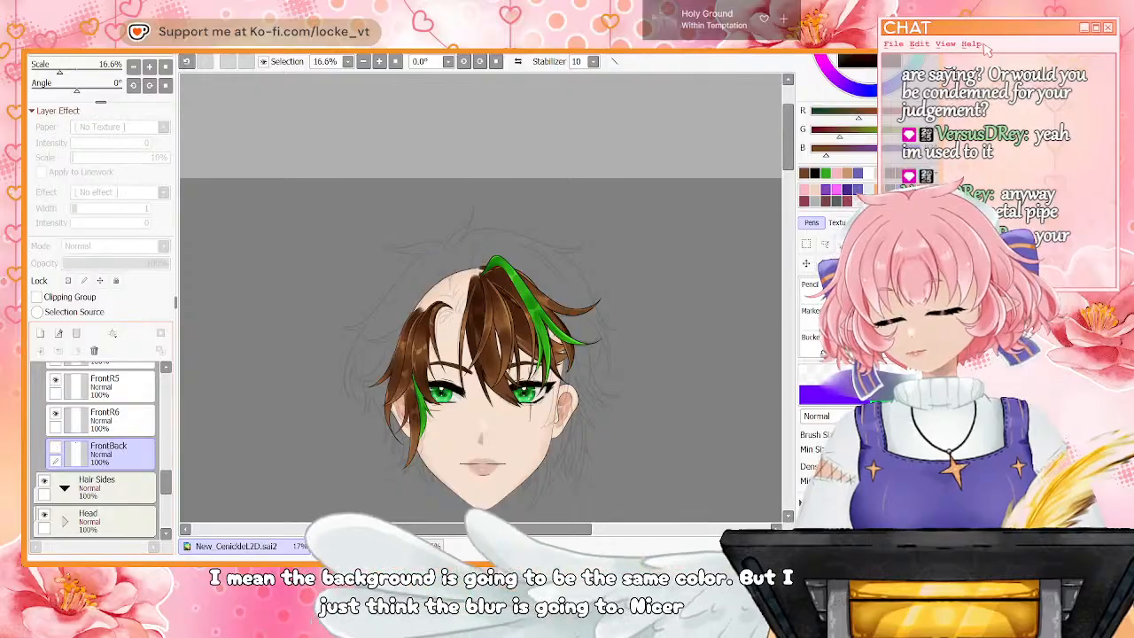
left_click(55, 447)
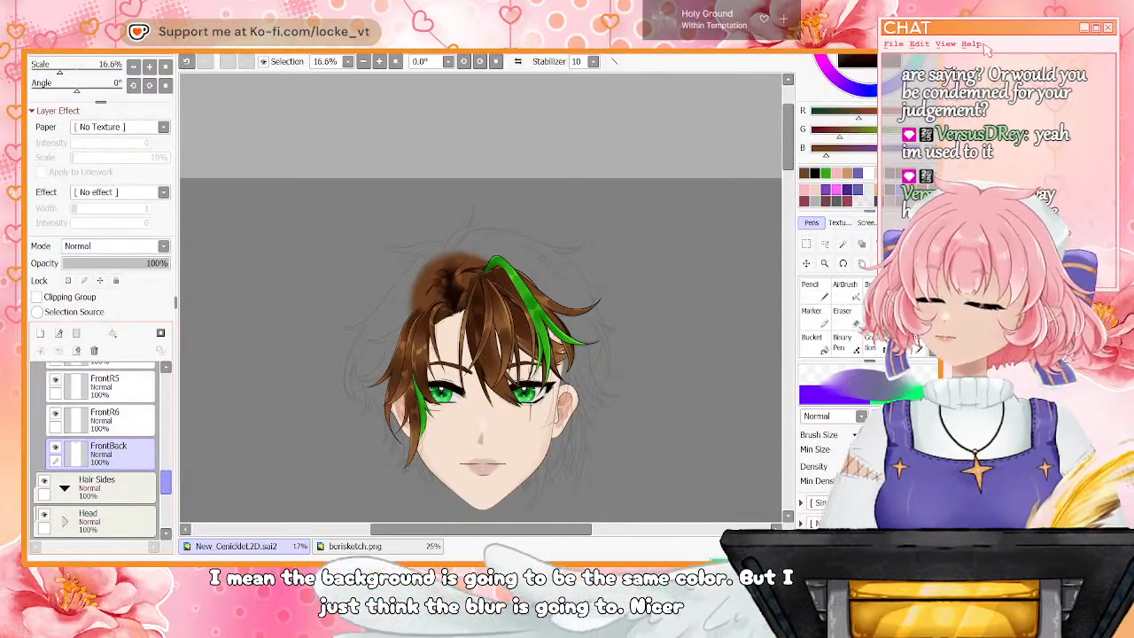
Add a new raster layer and a linework layer directly above FrontR1
scroll(102, 452, "up", 3)
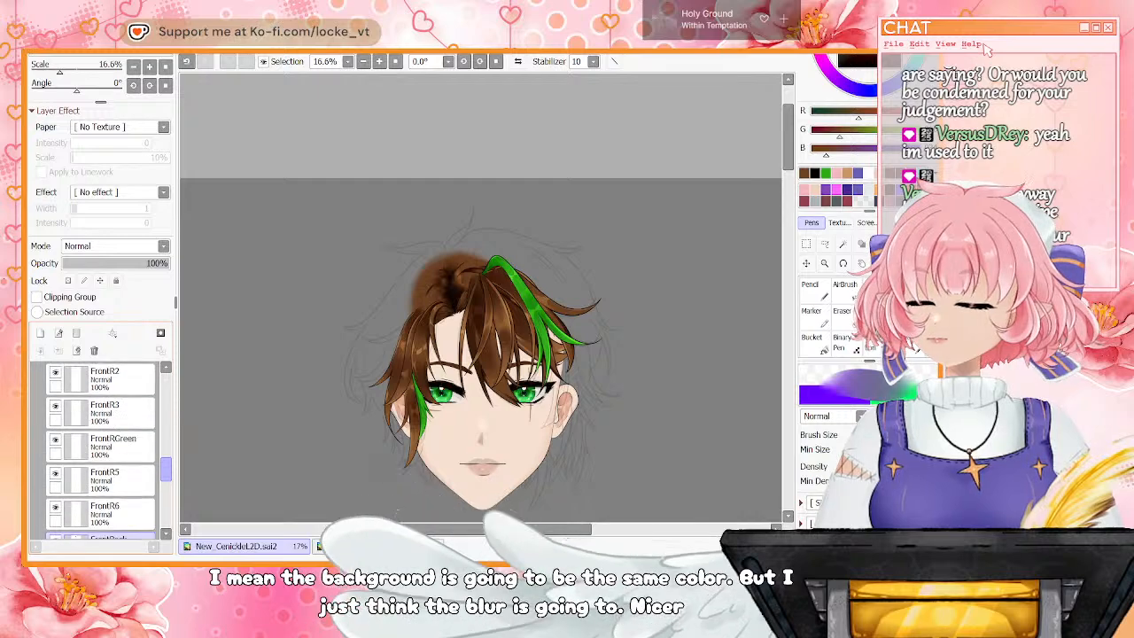
scroll(102, 425, "up", 3)
left_click(111, 424)
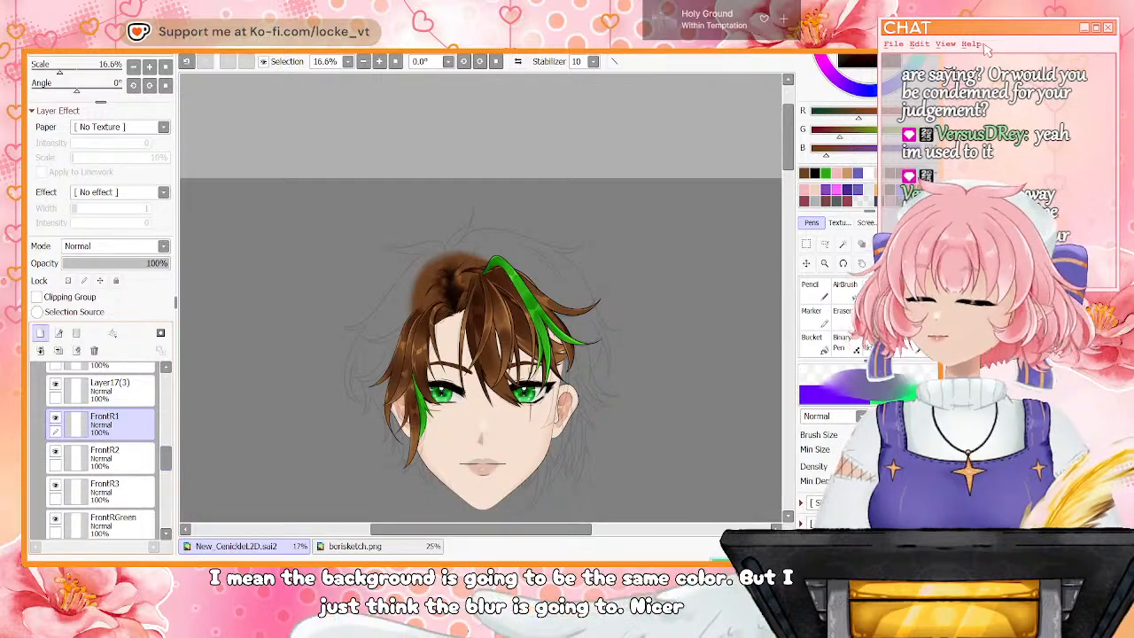
left_click(39, 333)
left_click(59, 333)
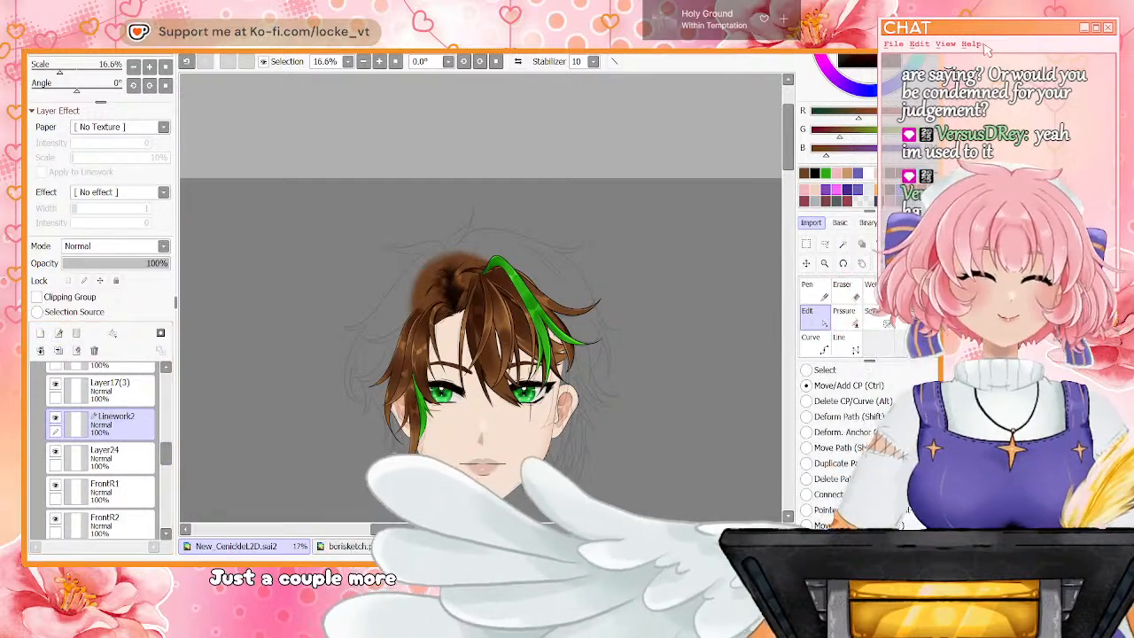
Draw the outline of a new forked lock on Linework2 with the Pen, from beneath the green lock down over the ear
left_click(813, 291)
double_click(379, 61)
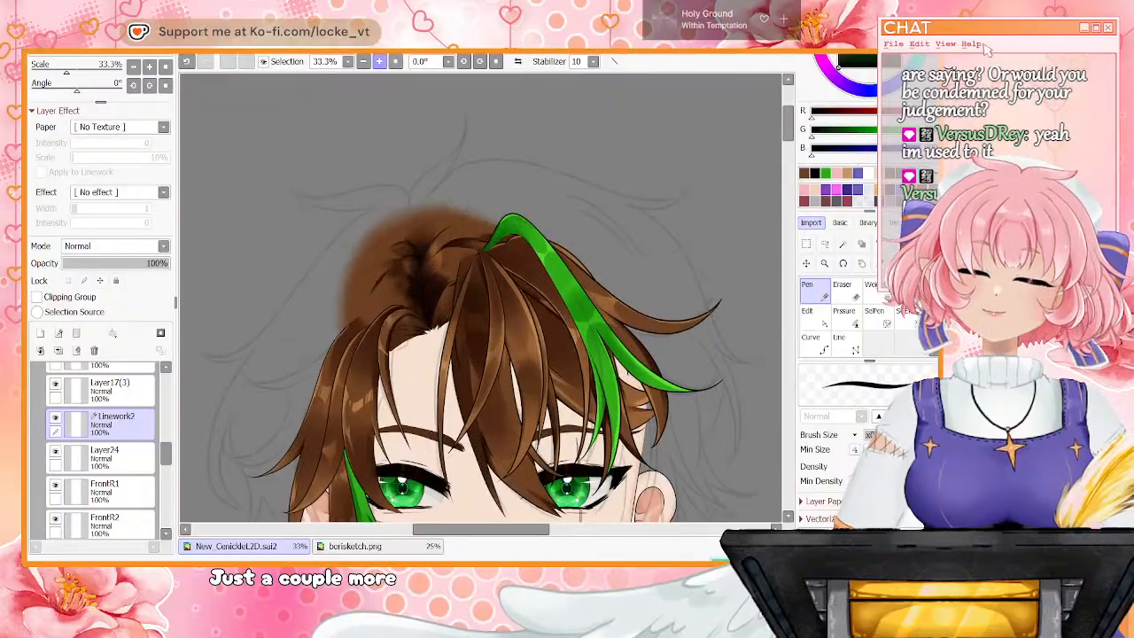
left_click_drag(788, 122, 788, 136)
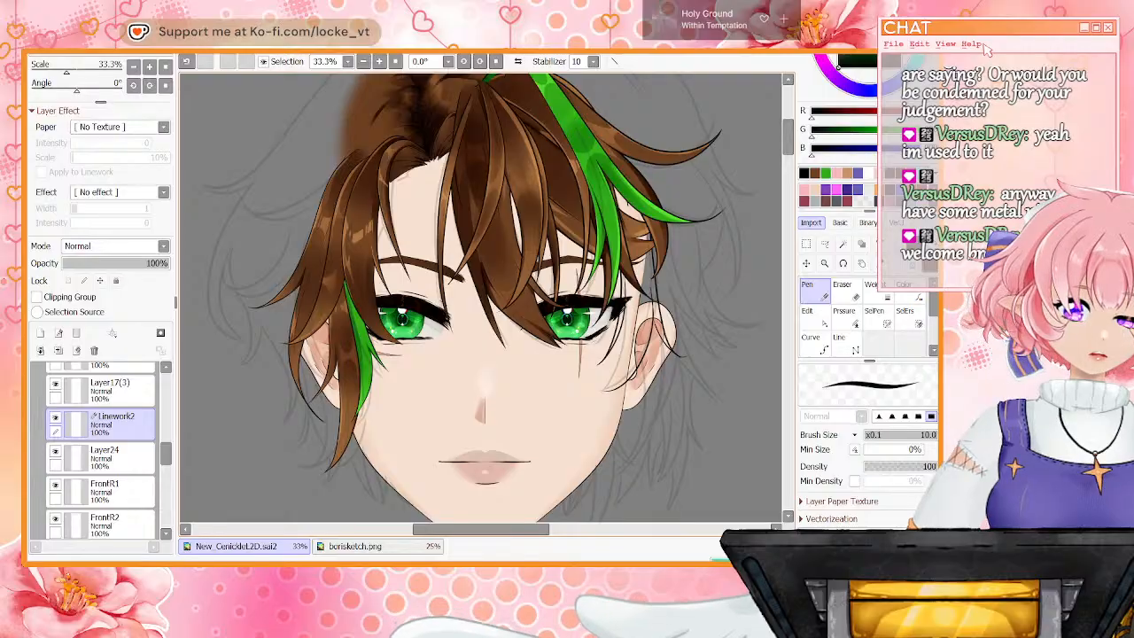
key("ctrl")
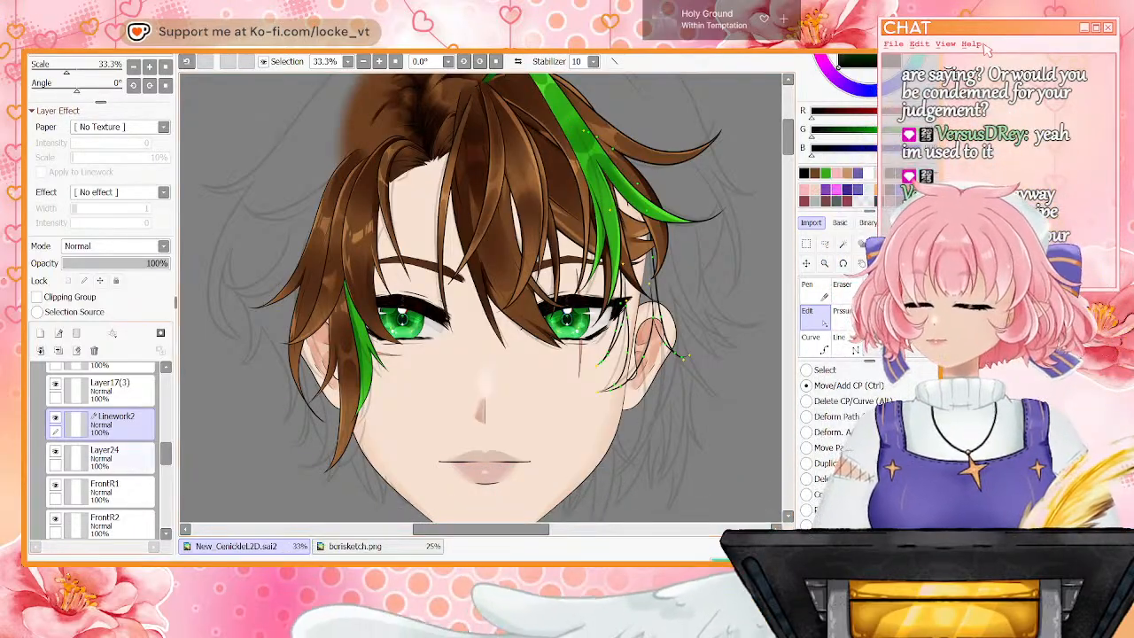
scroll(107, 456, "down", 2)
scroll(107, 456, "up", 4)
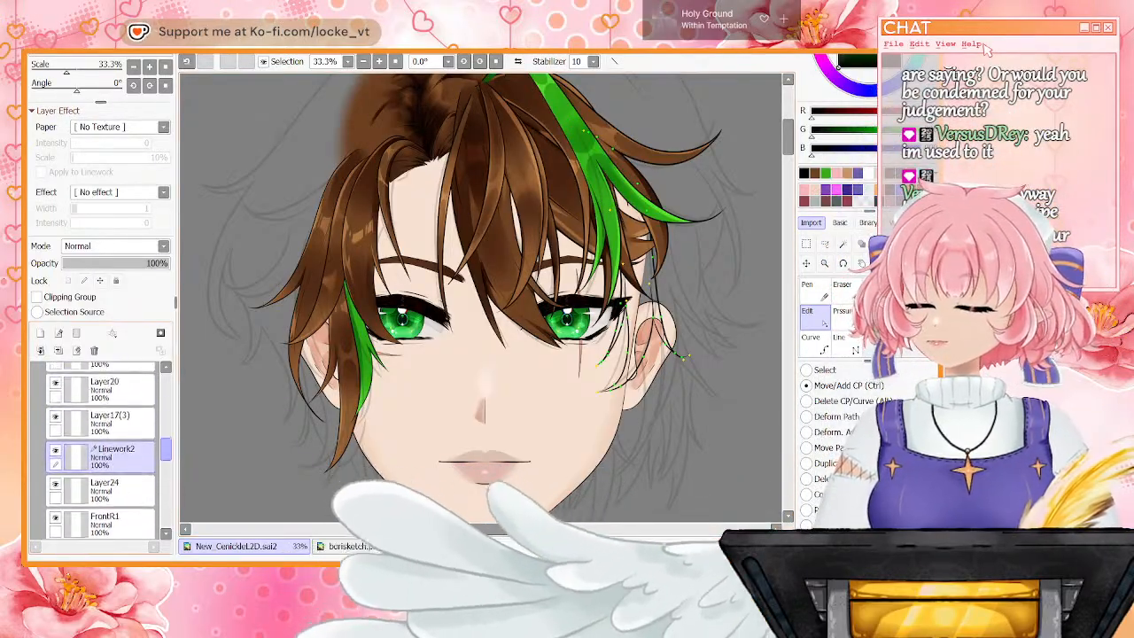
Hide the overlapping Hair Front layers above Linework2, from Layer17(3) up to Layer21, keeping the new lock's linework shown
left_click(55, 453)
left_click(55, 419)
left_click(55, 386)
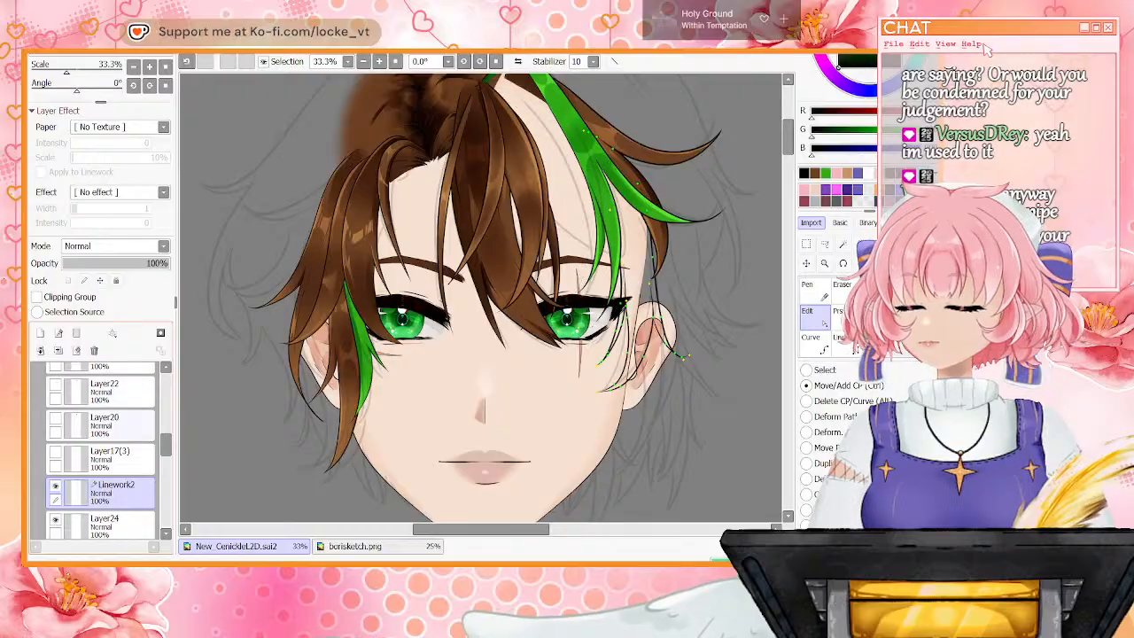
scroll(56, 408, "up", 2)
left_click_drag(166, 434, 165, 433)
left_click(55, 442)
left_click(55, 409)
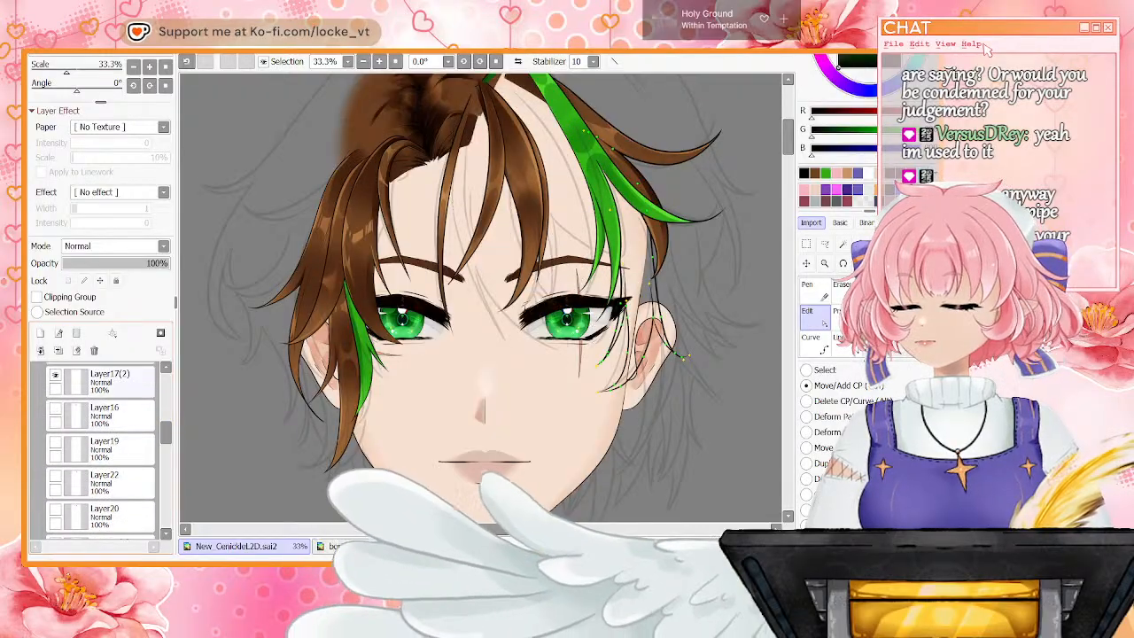
left_click(55, 374)
scroll(100, 443, "up", 3)
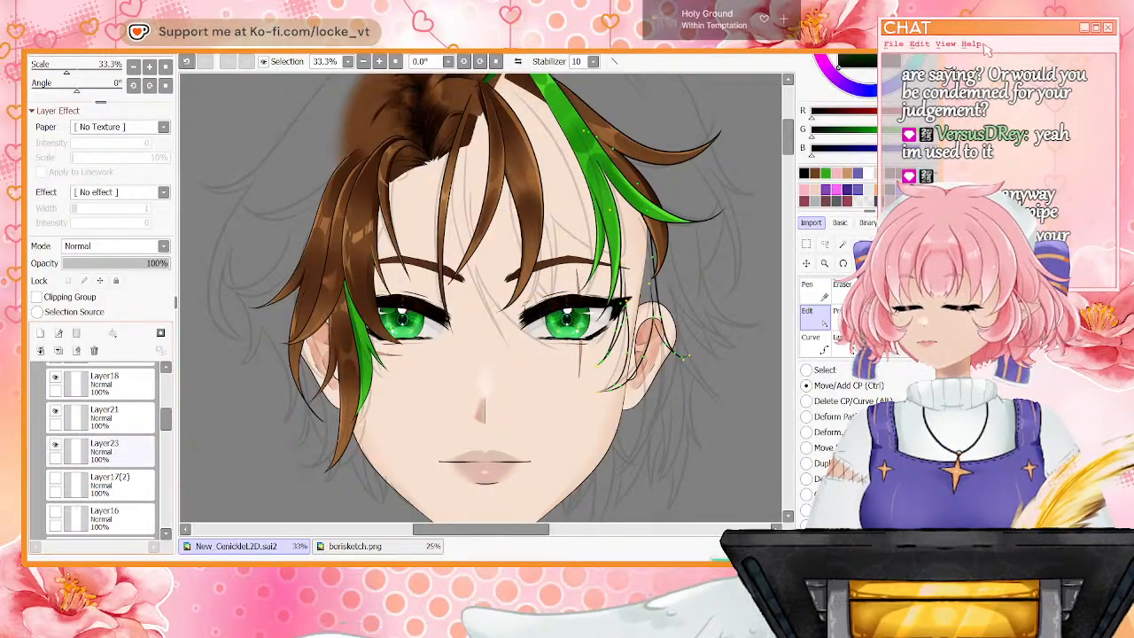
left_click(55, 443)
left_click(55, 410)
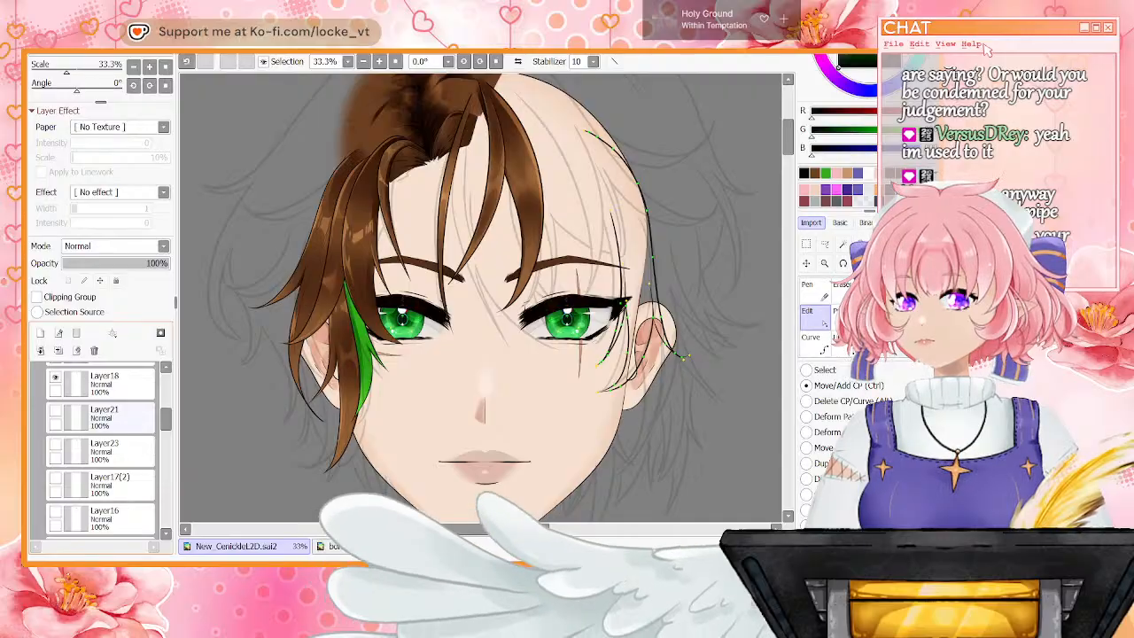
Pull the upper ends of the new lock's outline together into a pointed tip, and hide the Head folder and the Layer6 sketch
left_click_drag(612, 213, 582, 143)
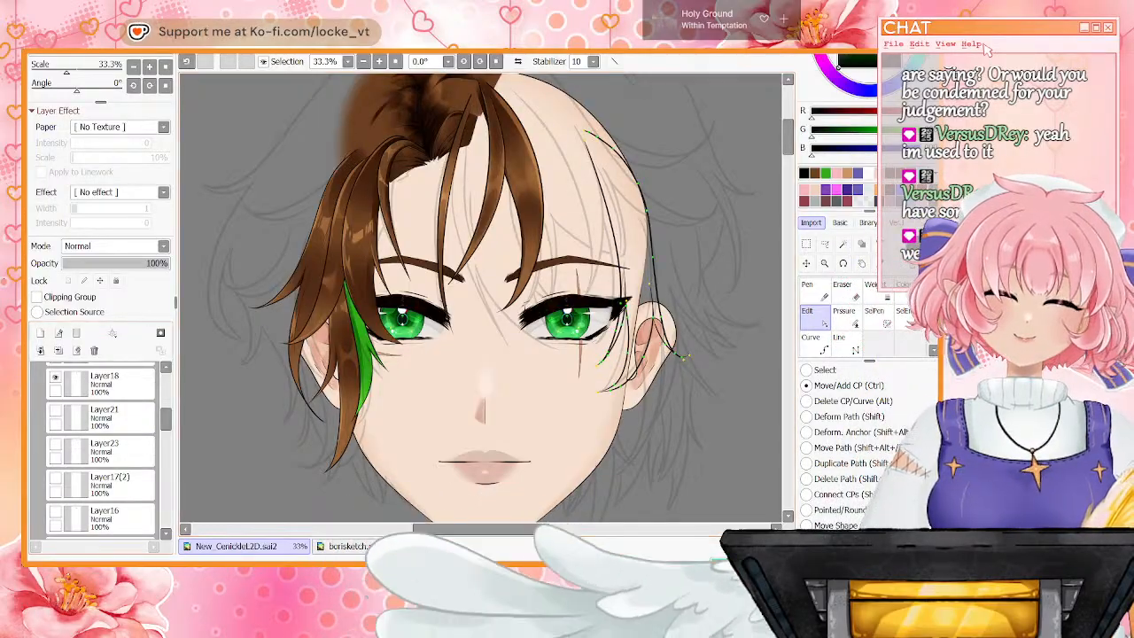
left_click_drag(587, 133, 580, 128)
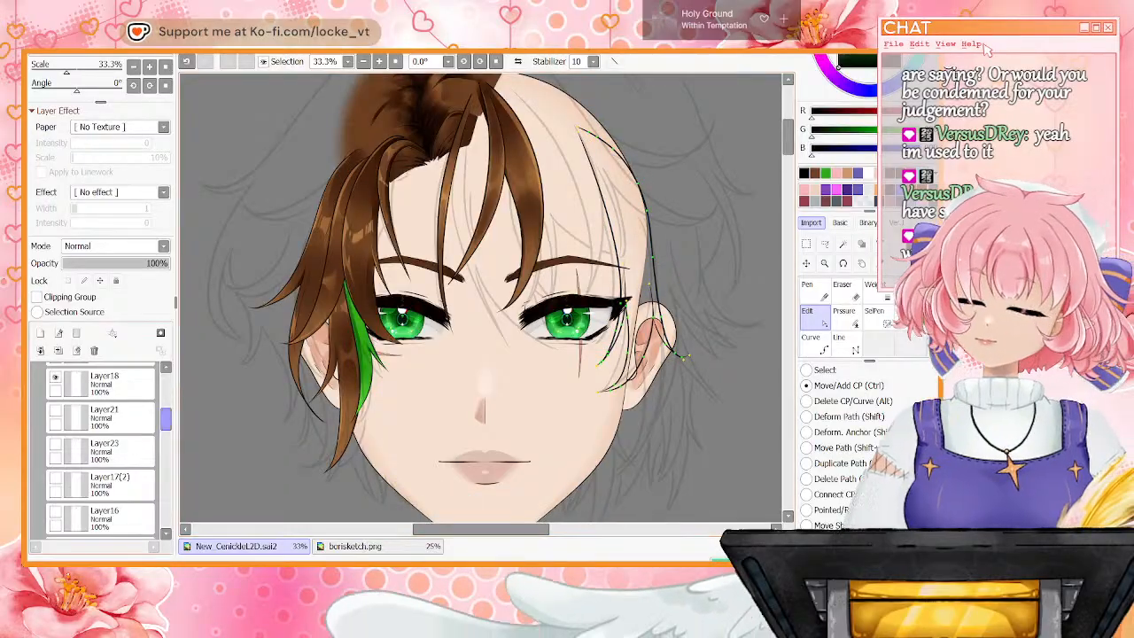
scroll(100, 448, "down", 6)
scroll(100, 448, "down", 6)
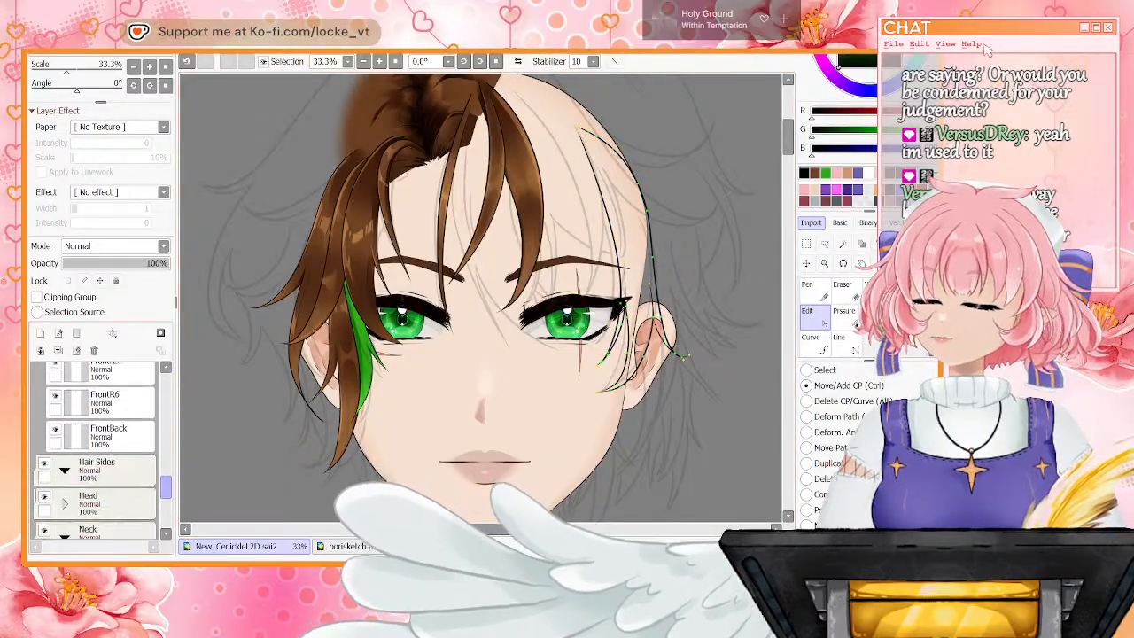
left_click(44, 406)
left_click_drag(166, 498, 166, 385)
left_click(44, 400)
scroll(100, 447, "down", 5)
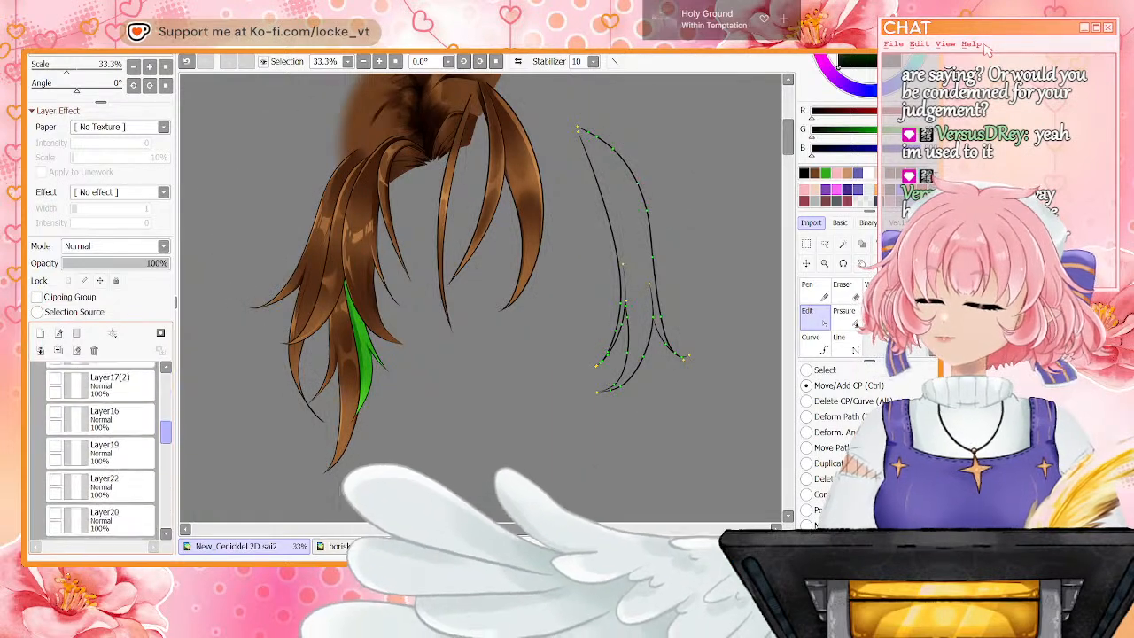
On Layer24, close the lock's upper tip with brown Pencil colour and fill the rest of the outline with the same brown
left_click(103, 433)
key("n")
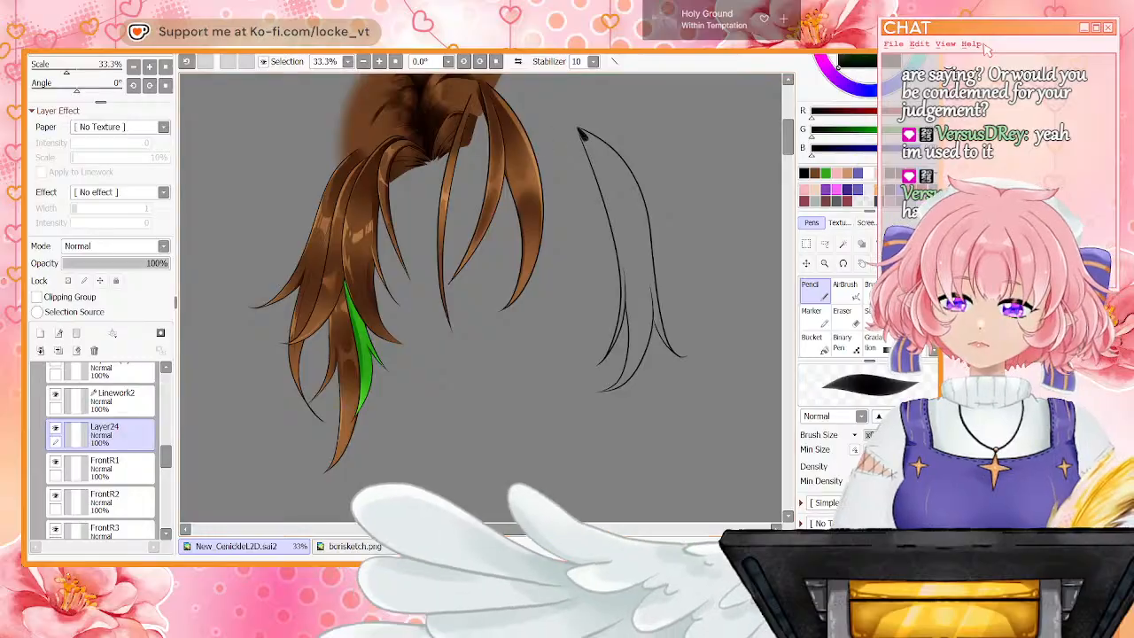
key("ctrl+z")
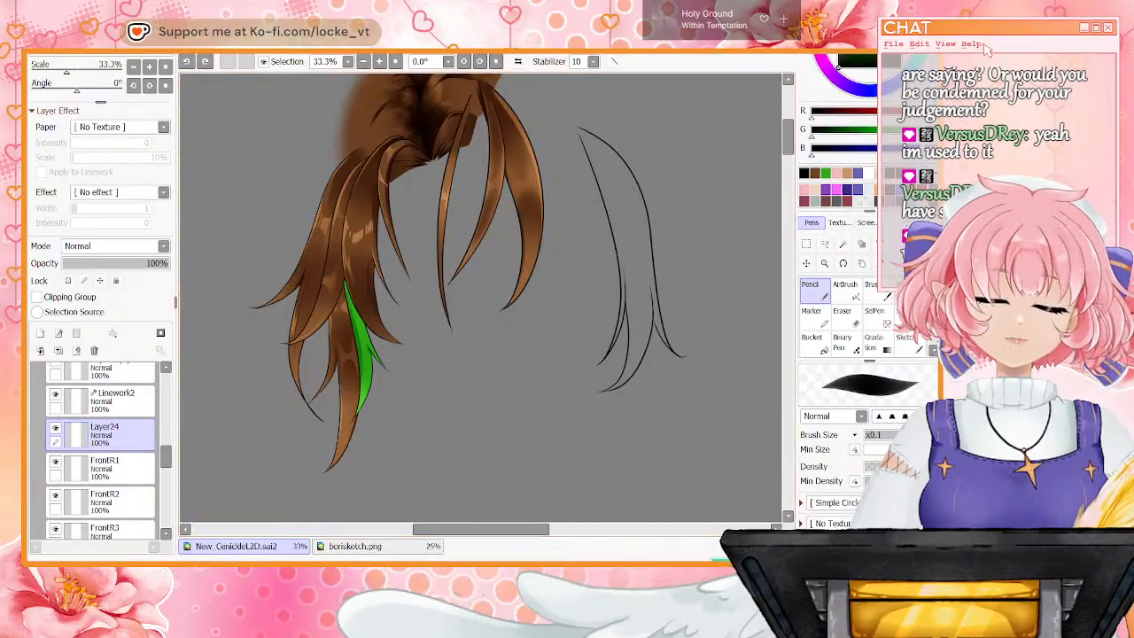
left_click(815, 173)
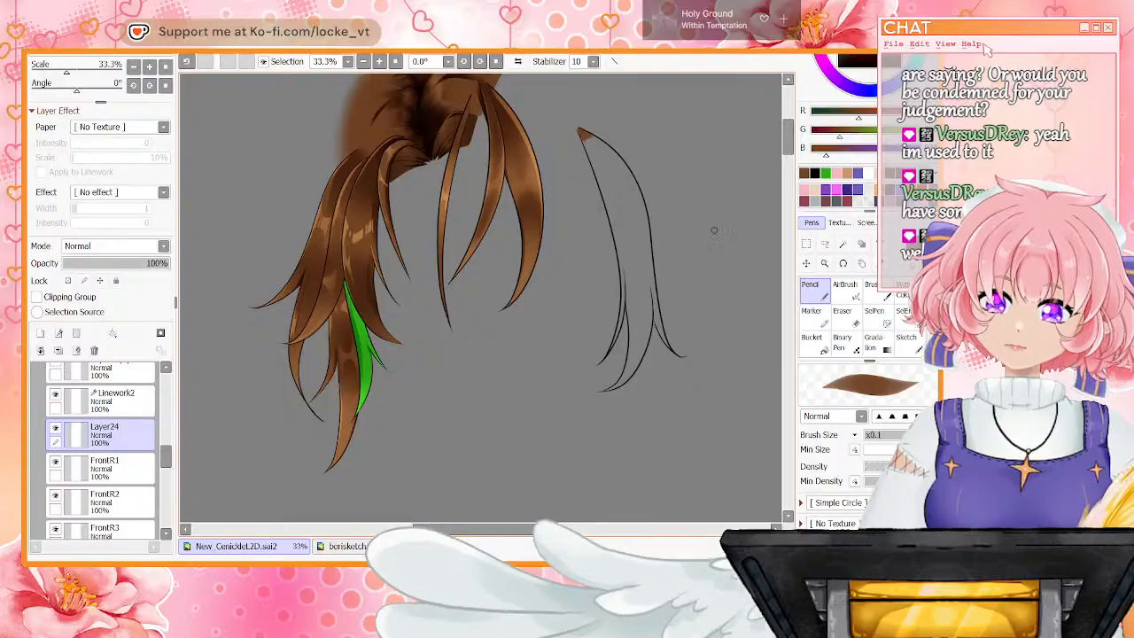
key("e")
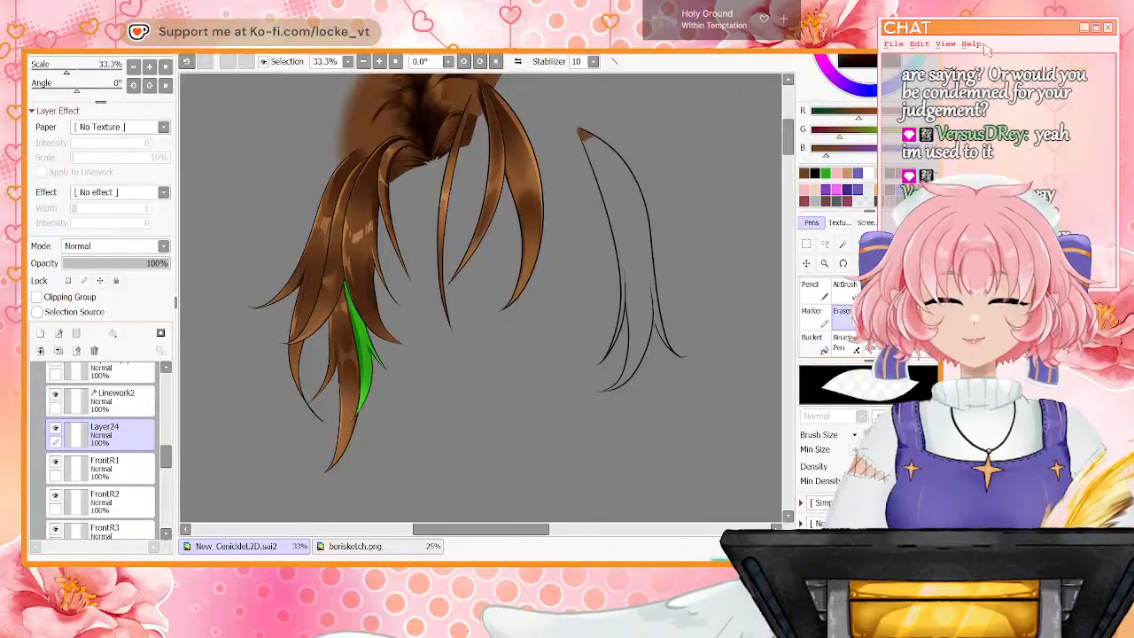
key("g")
left_click(631, 232)
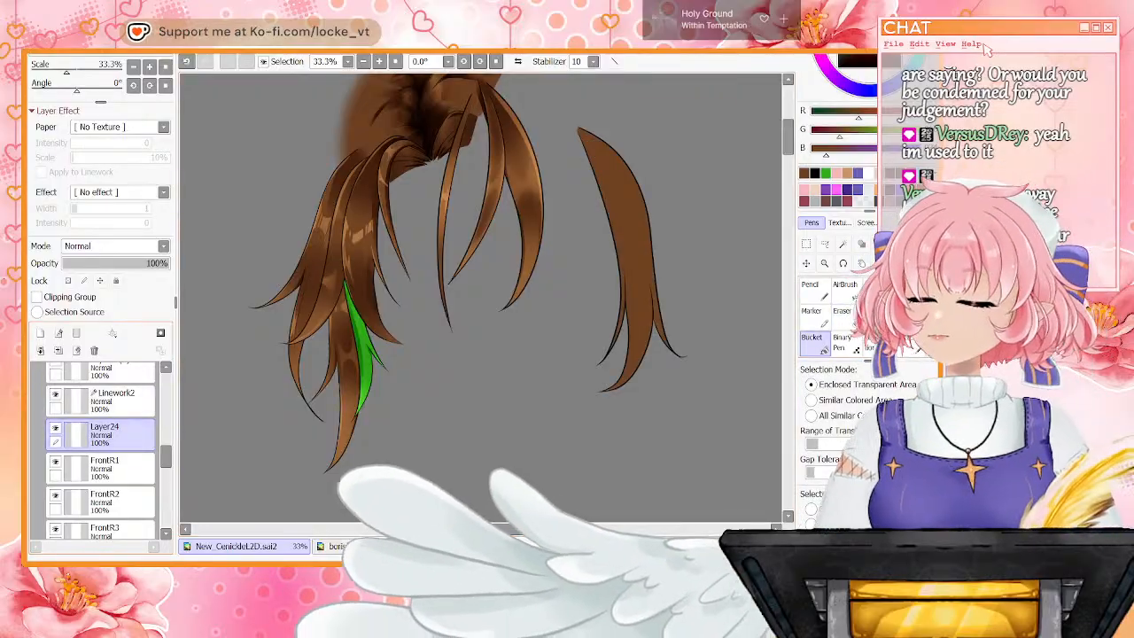
Add a Multiply layer clipped to Layer24 and paint soft shadows at the lock's upper tip and across its middle with a large Water Color brush
left_click(40, 333)
left_click(36, 297)
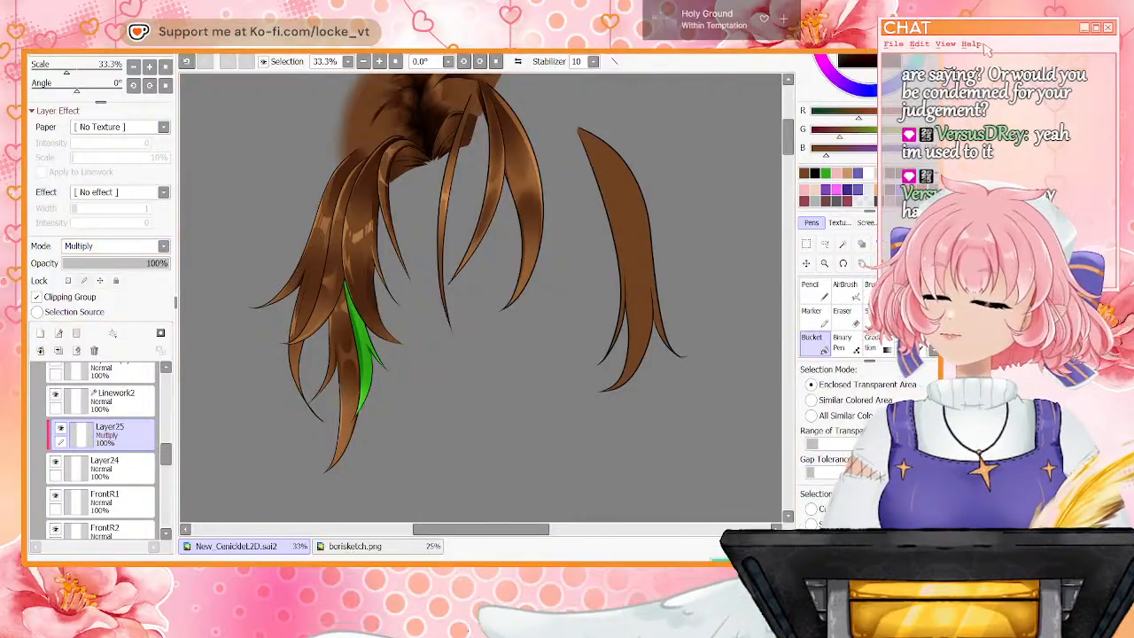
key("c")
key("bracketright")
key("bracketright")
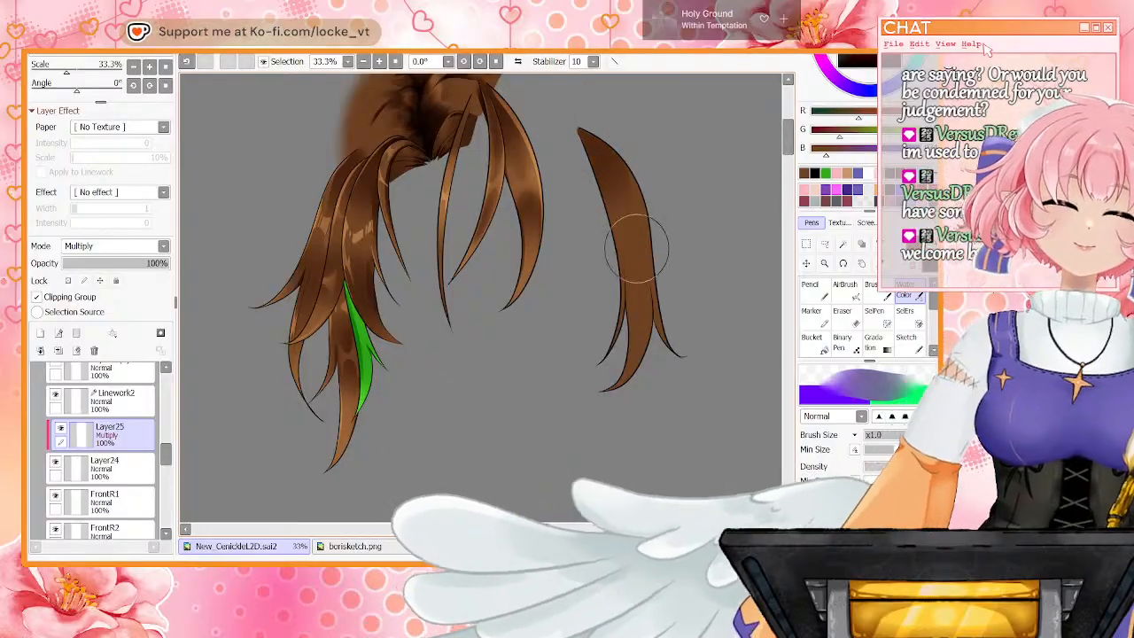
mouse_move(642, 254)
left_mouse_down()
mouse_move(640, 295)
mouse_move(627, 283)
mouse_move(630, 332)
mouse_move(616, 268)
left_mouse_up()
Refine the lock's shading and add darker streaks along its inner edge and between the strands with the Pencil and Water Color brush
key("e")
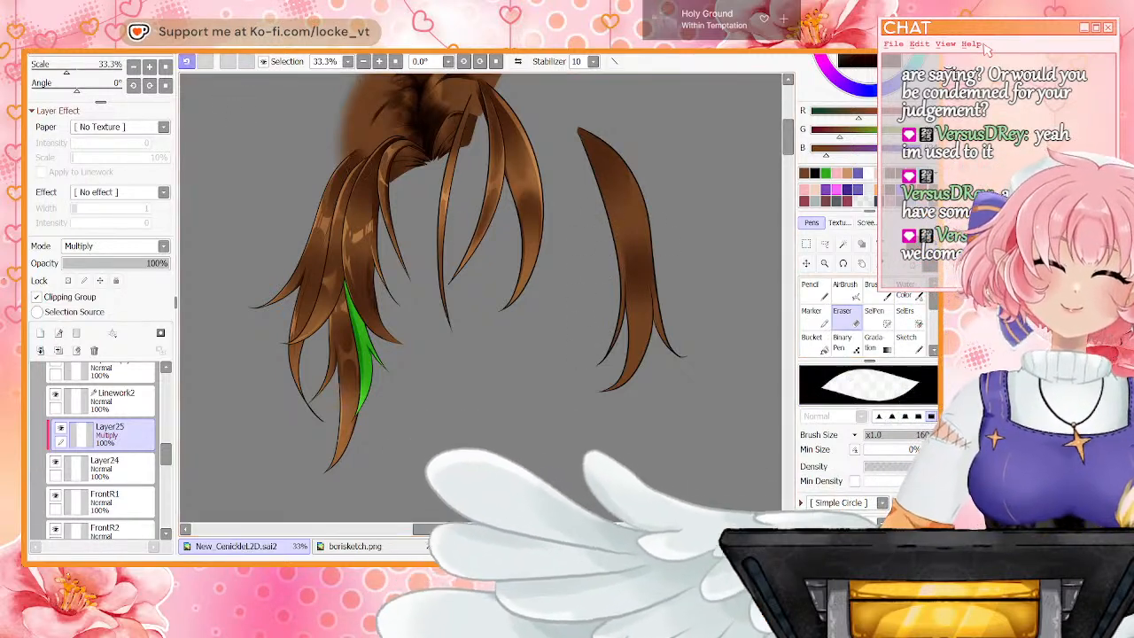
key("ctrl+z")
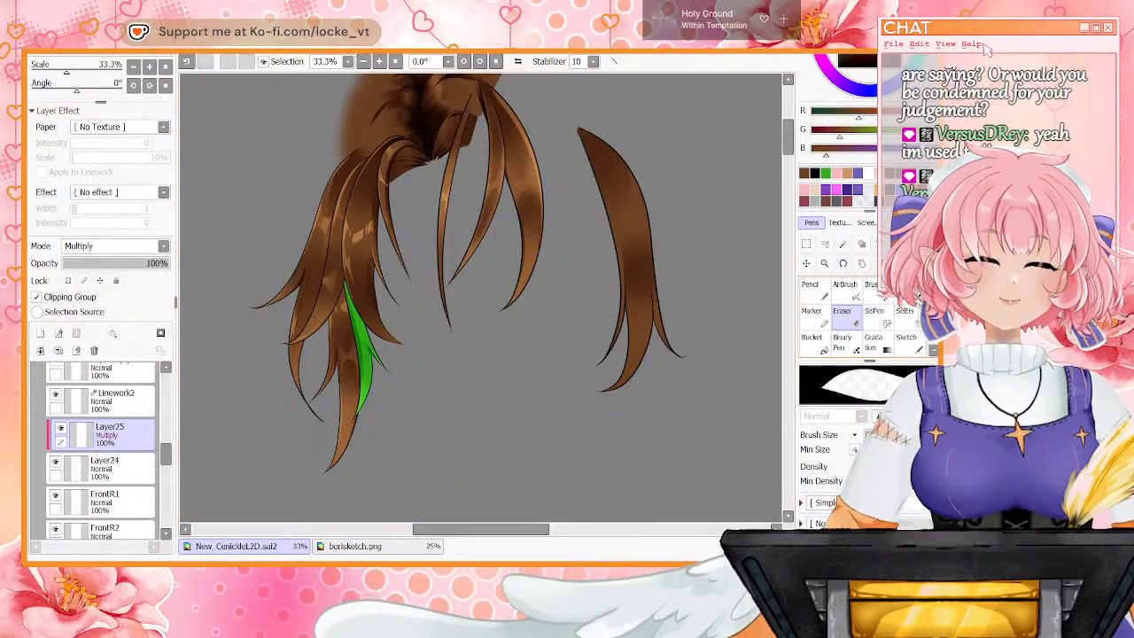
left_click(905, 294)
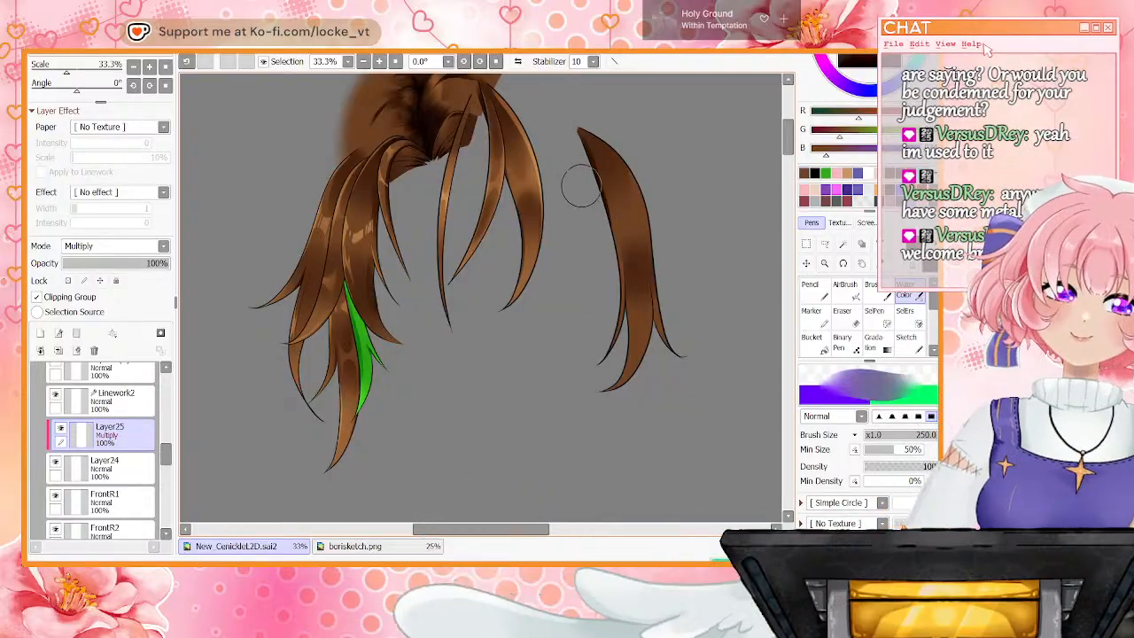
key("n")
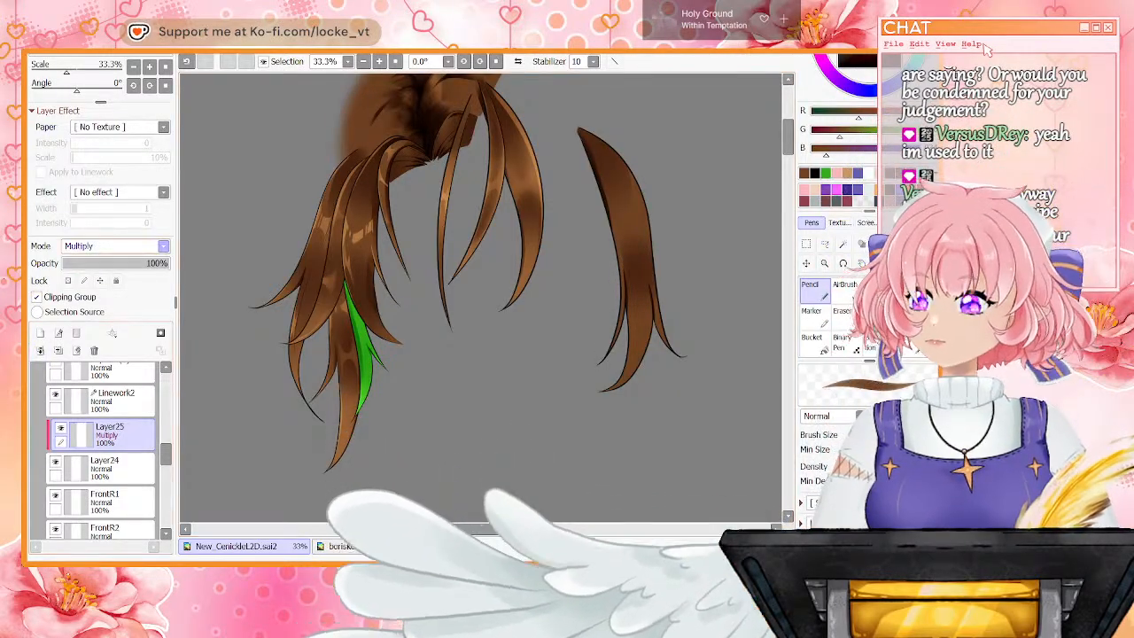
left_click(905, 294)
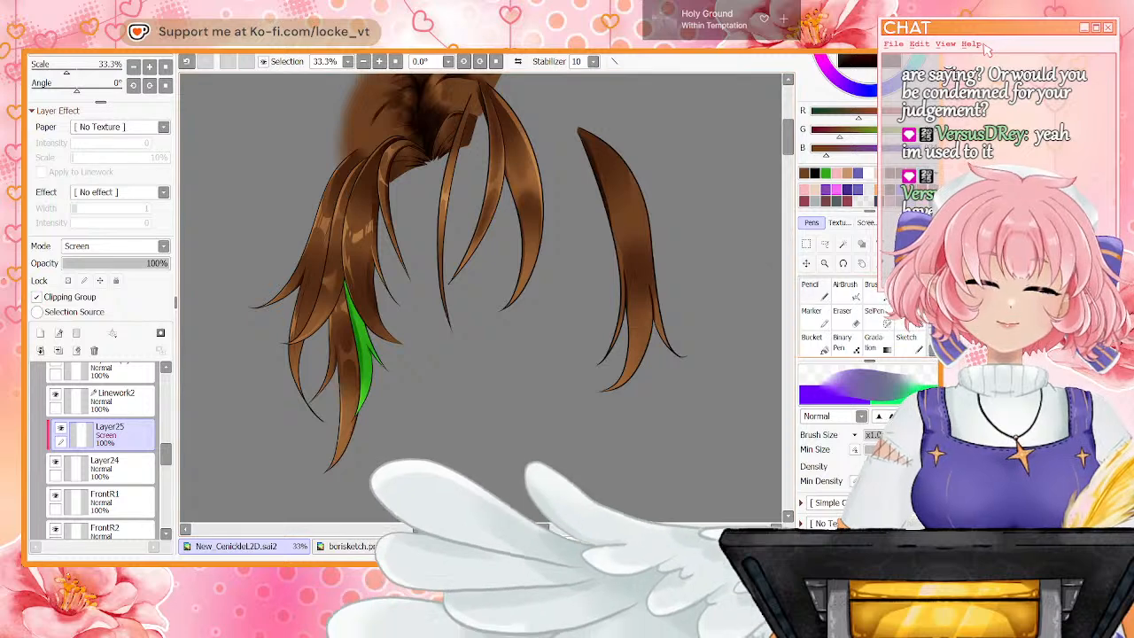
Draw thin light rims along the edges of the lock's strands on the clipped Screen layer, trimming them with the Eraser
key("n")
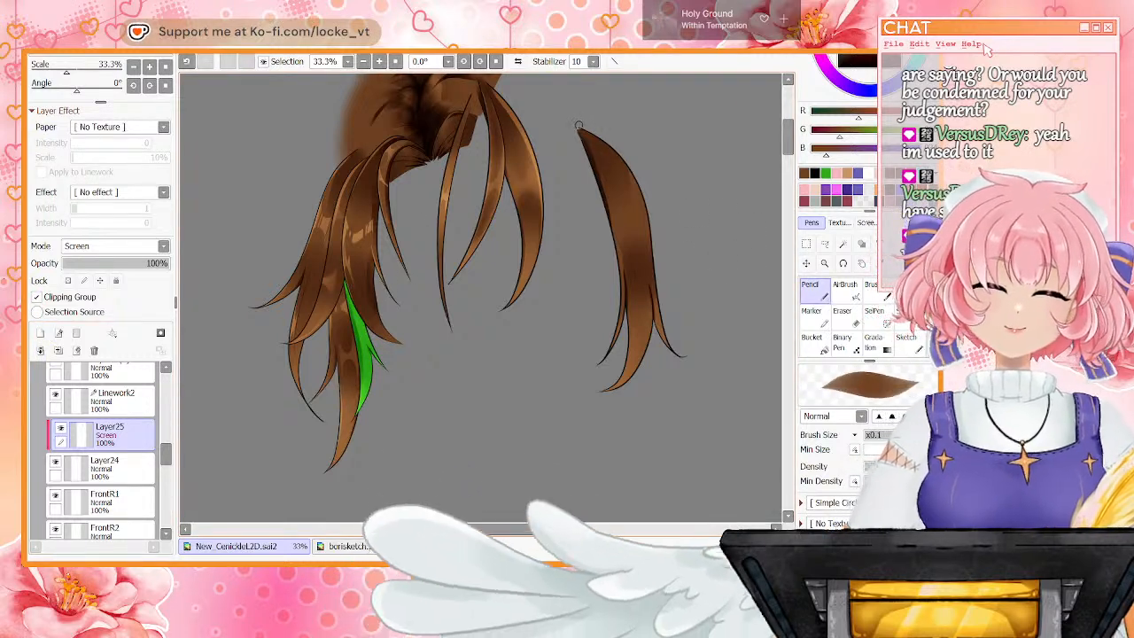
key("e")
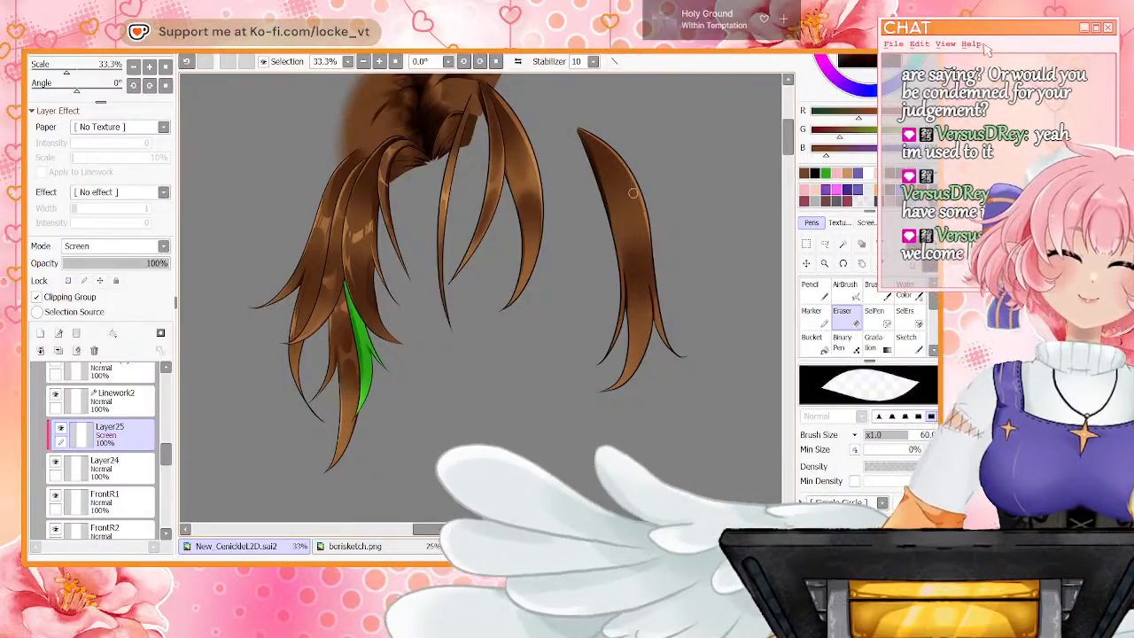
key("n")
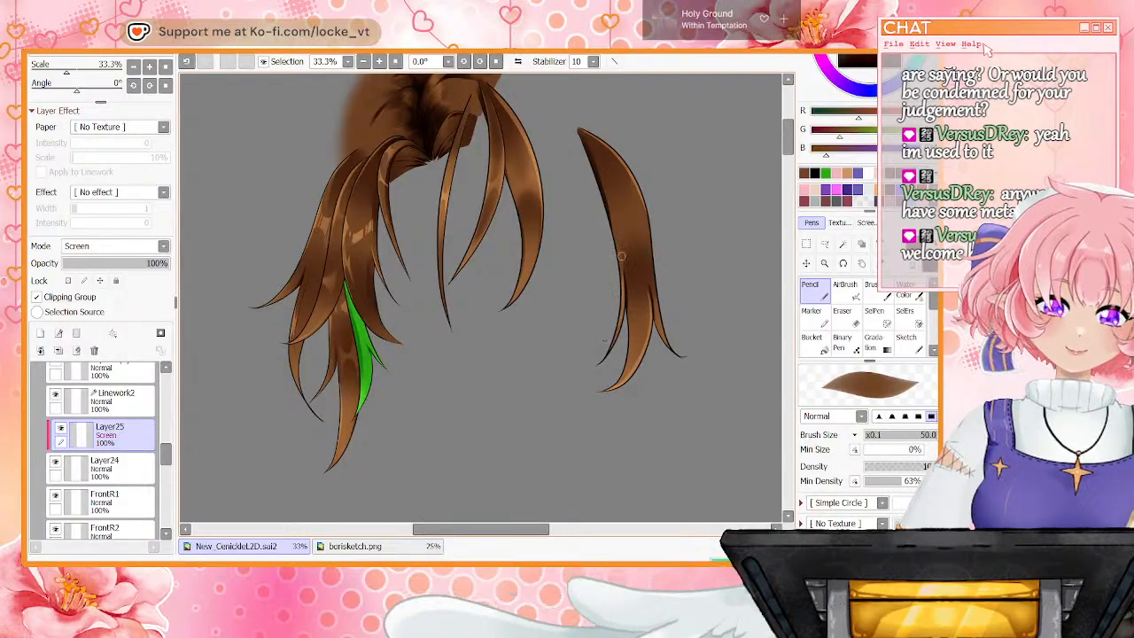
key("e")
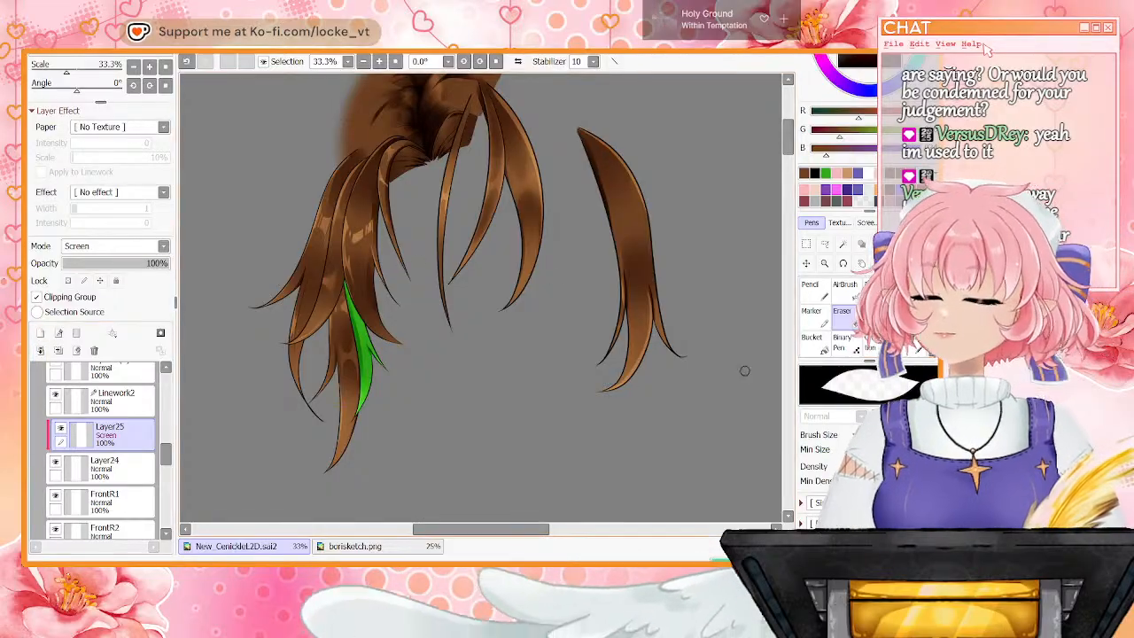
Paint a highlight band across the lock's middle, cut it into shape with the Eraser, and merge the Screen layer down into Layer24
key("b")
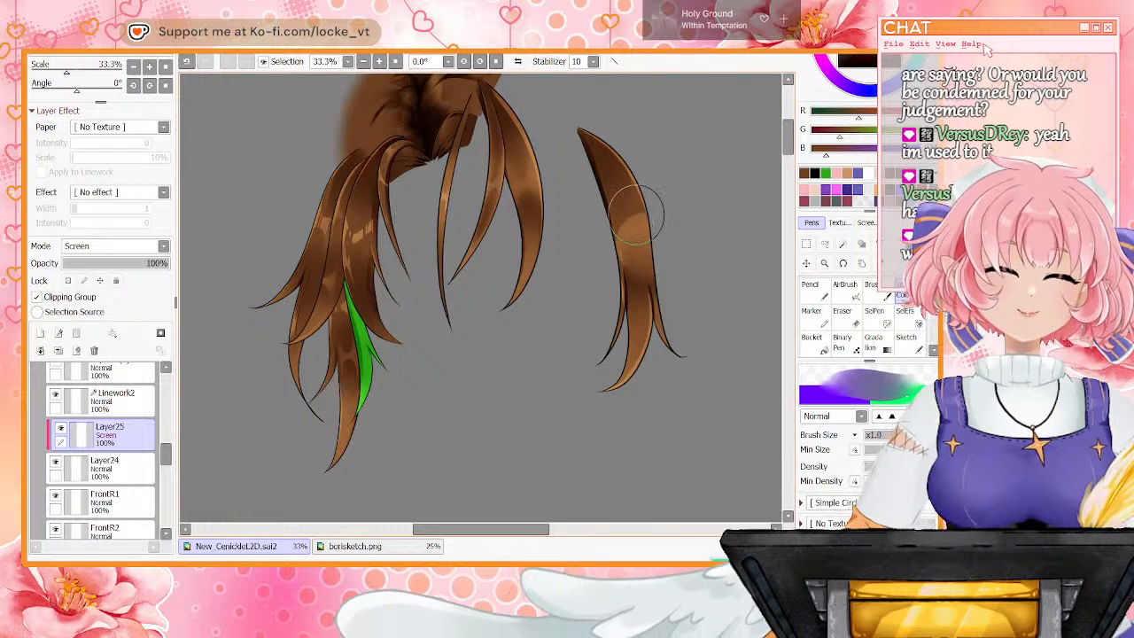
key("e")
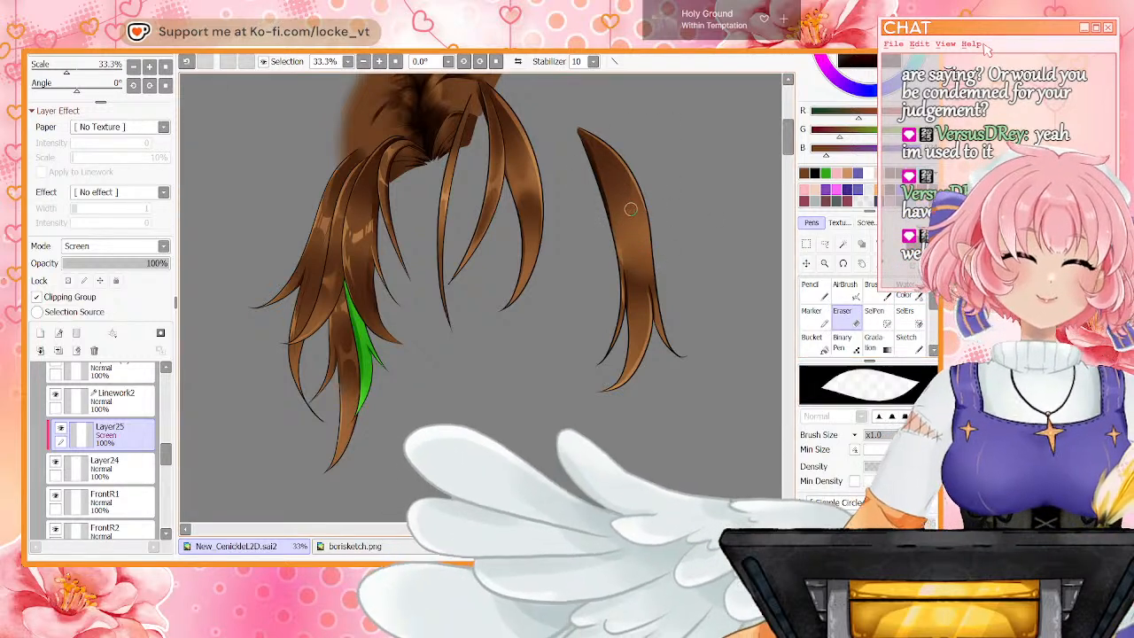
left_click_drag(636, 266, 634, 305)
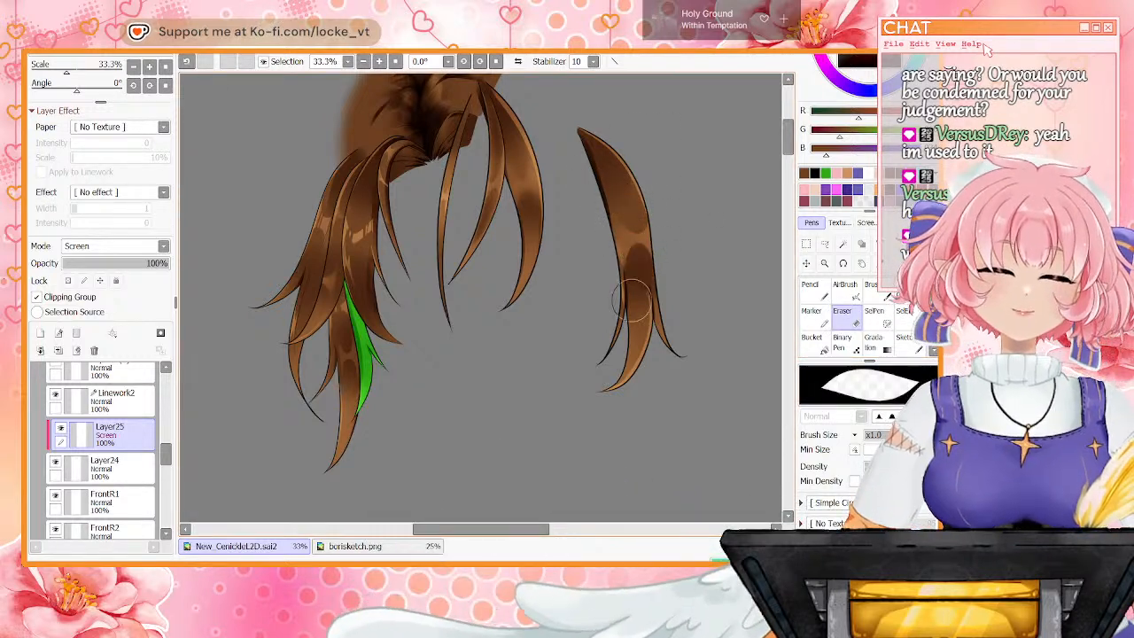
left_click(59, 351)
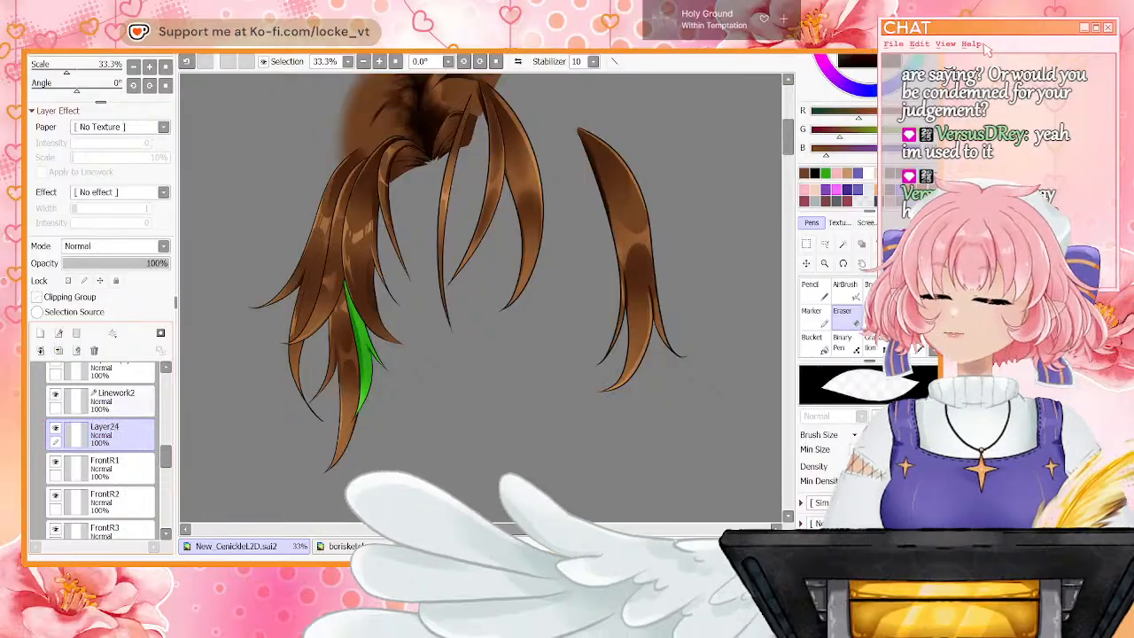
Show the hidden Hair Front layers again, from Layer17(3) up to Layer21
scroll(102, 443, "up", 8)
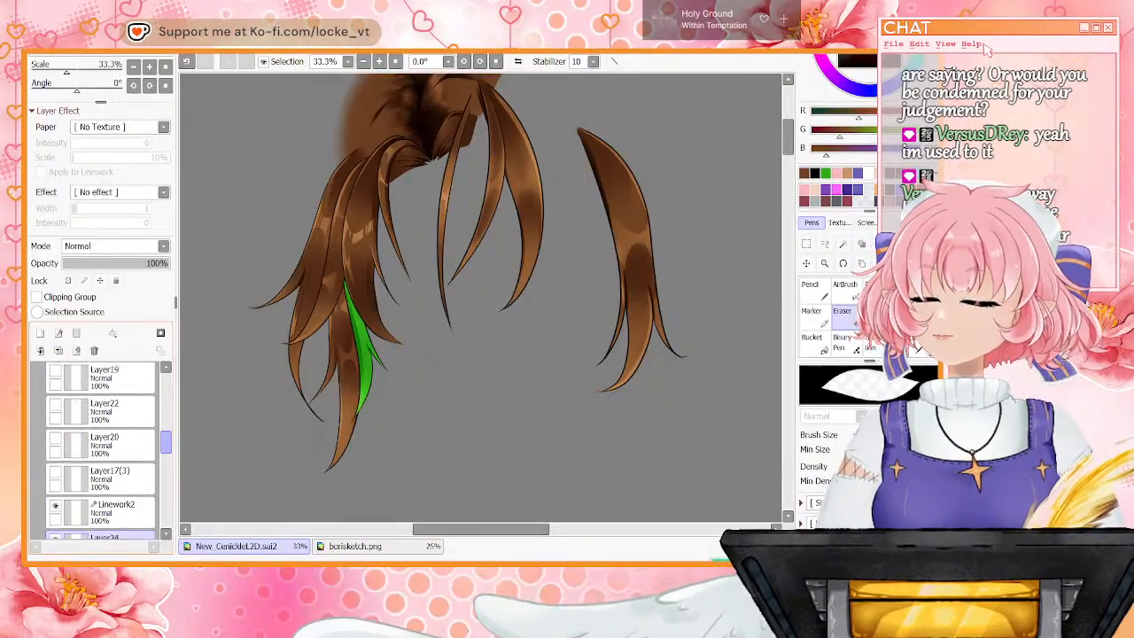
scroll(102, 443, "down", 1)
left_click(55, 484)
left_click(56, 450)
left_click(55, 417)
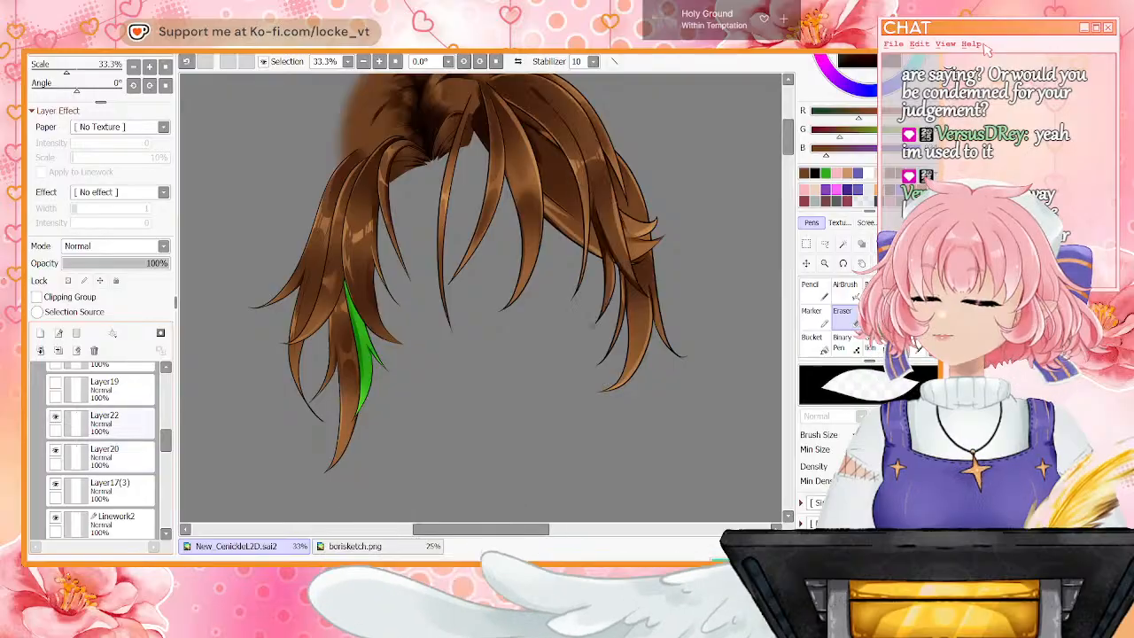
scroll(102, 443, "up", 5)
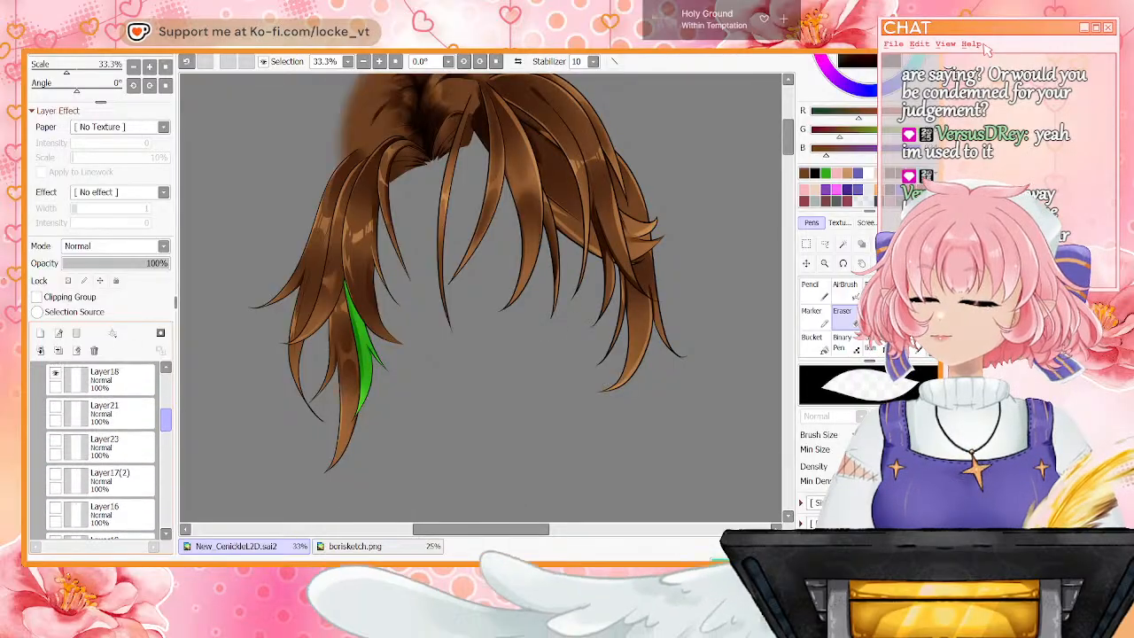
left_click_drag(165, 420, 165, 419)
left_click(56, 511)
left_click(55, 477)
left_click(56, 443)
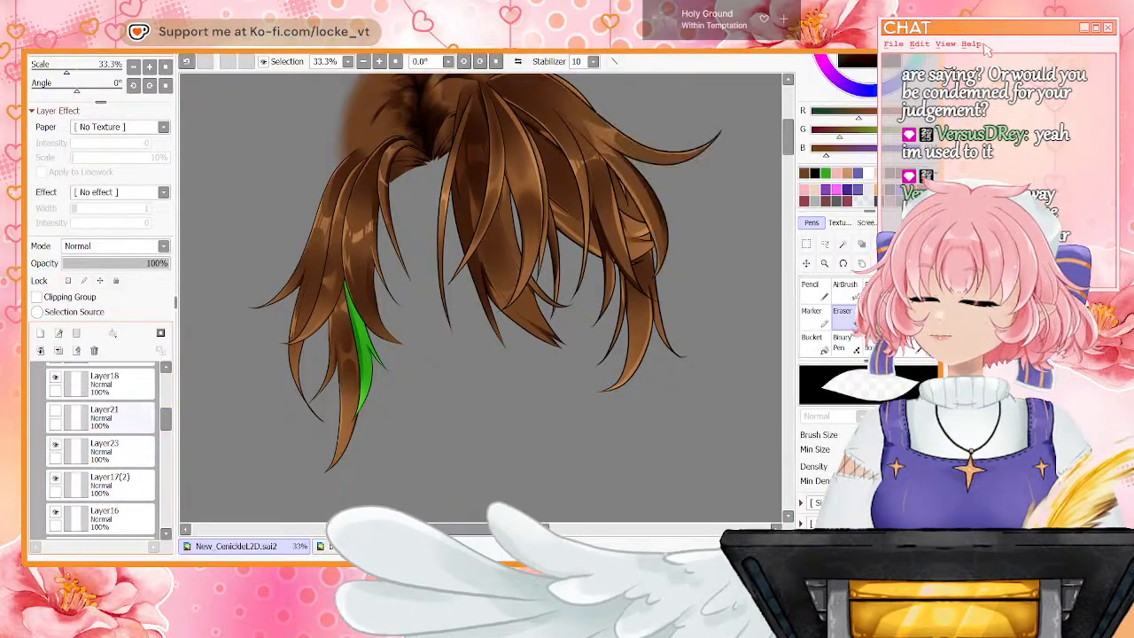
left_click(56, 410)
scroll(101, 443, "up", 2)
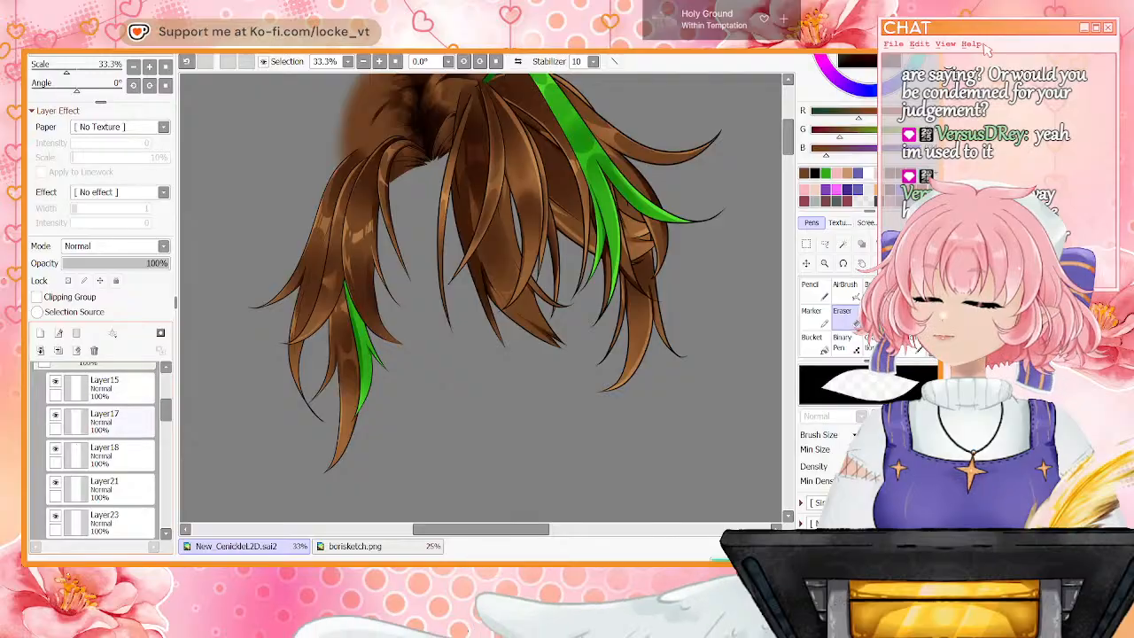
Show the Layer6 sketch and the Head folder again, with the Hair Front folder collapsed
left_click_drag(166, 410, 166, 385)
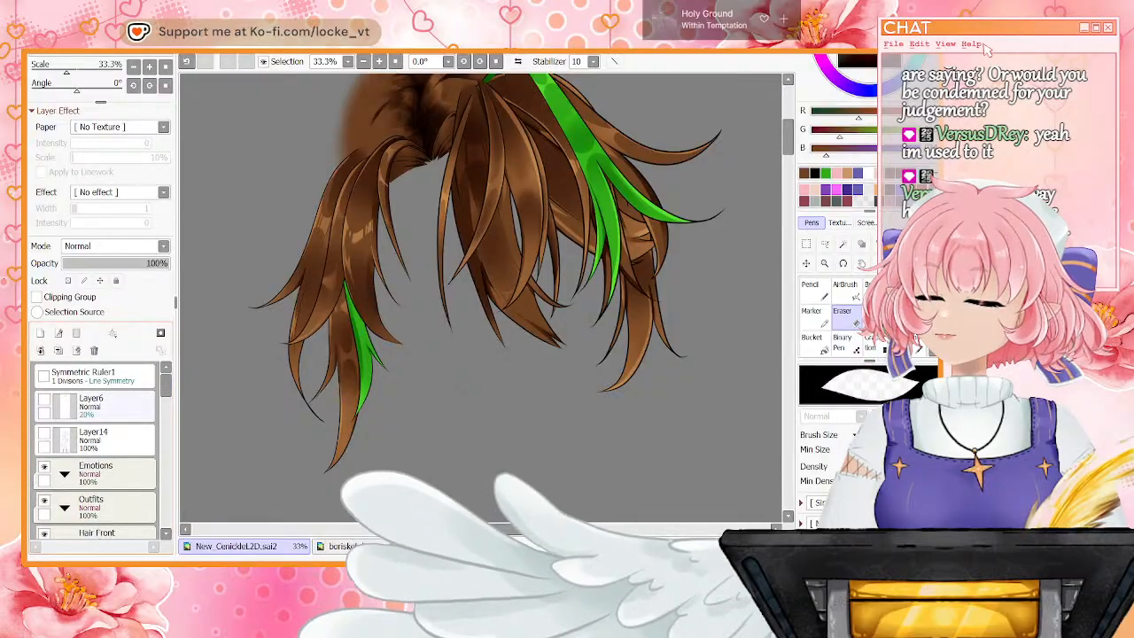
left_click(45, 400)
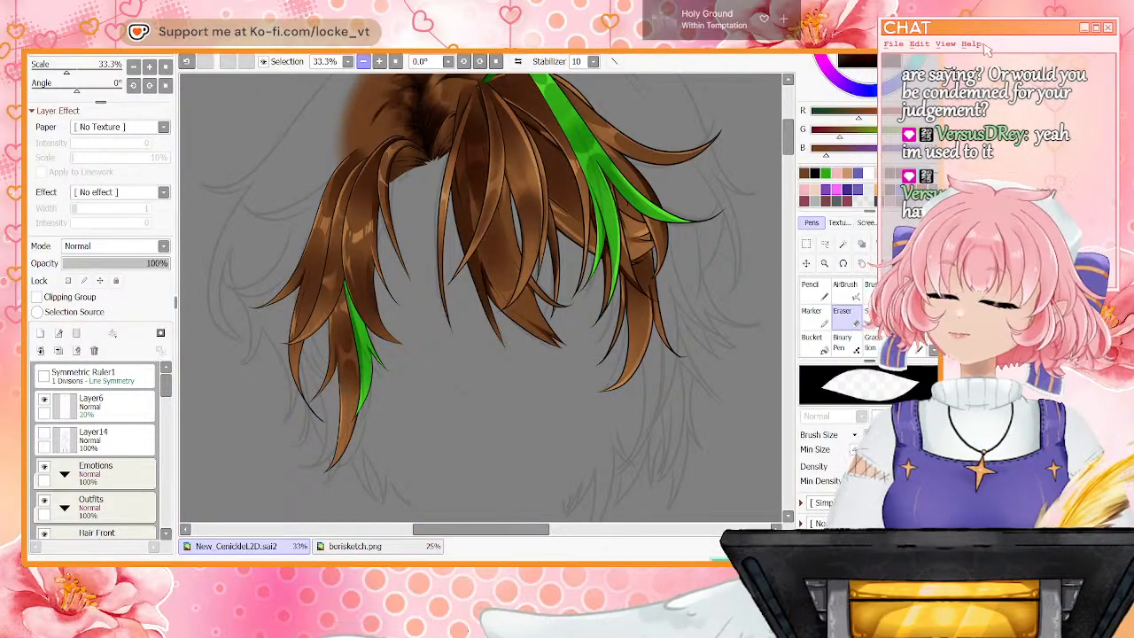
triple_click(364, 61)
key("Page_Up")
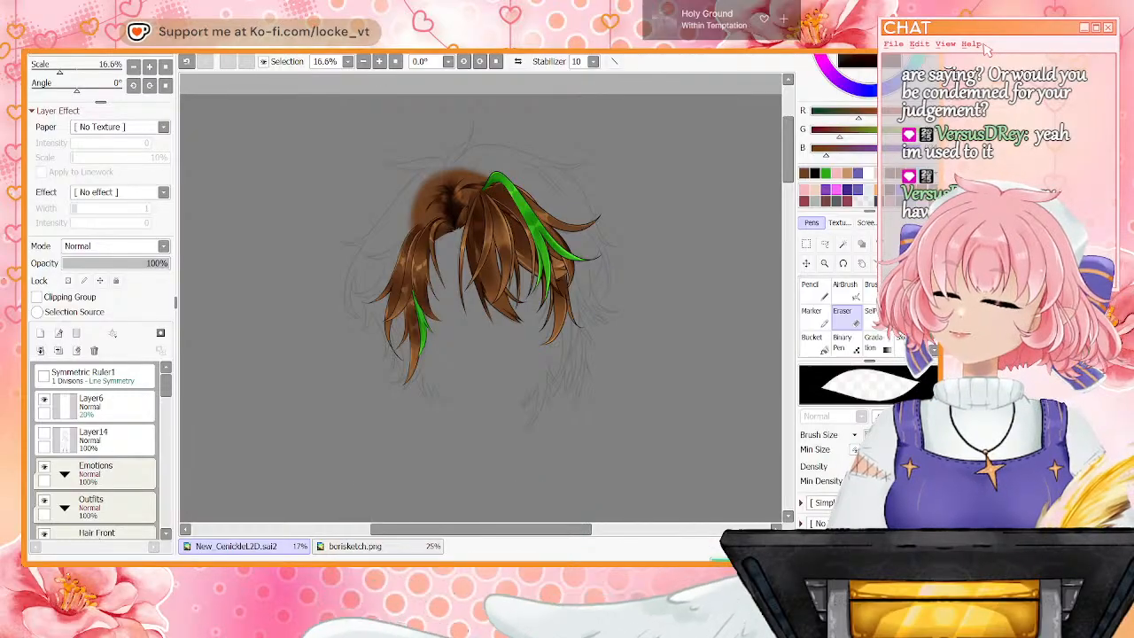
left_click_drag(165, 386, 165, 400)
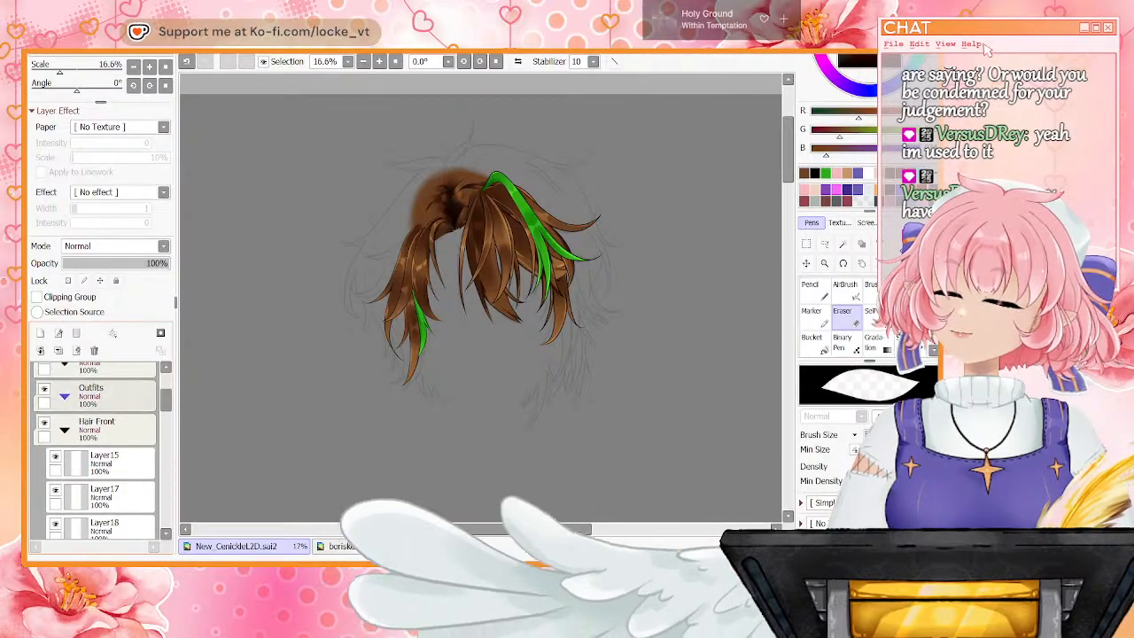
left_click(65, 430)
left_click(44, 490)
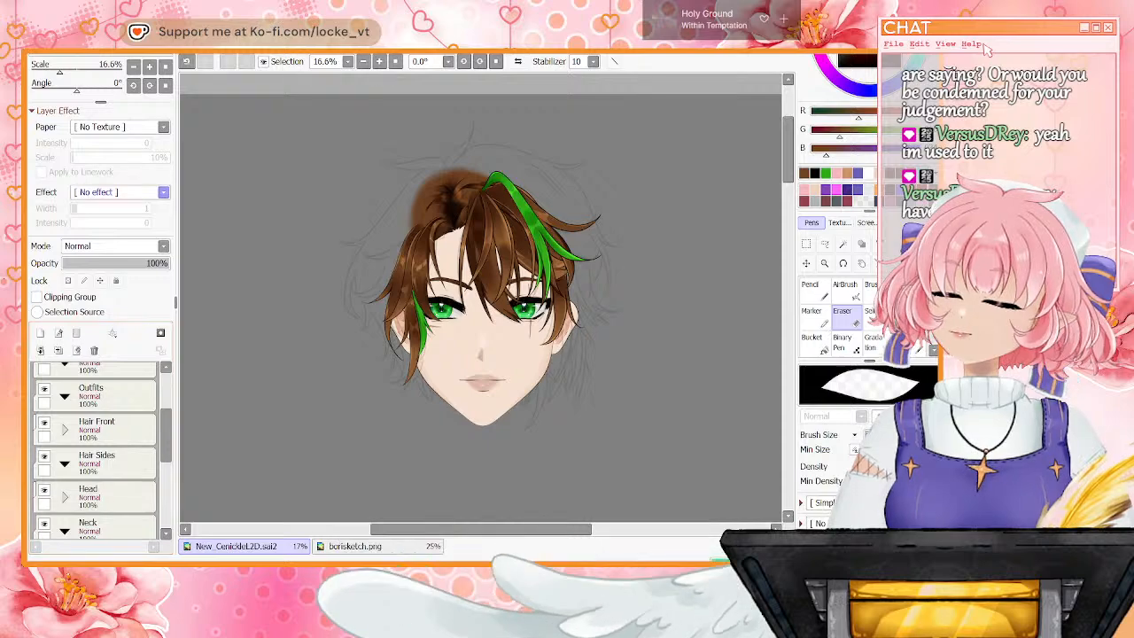